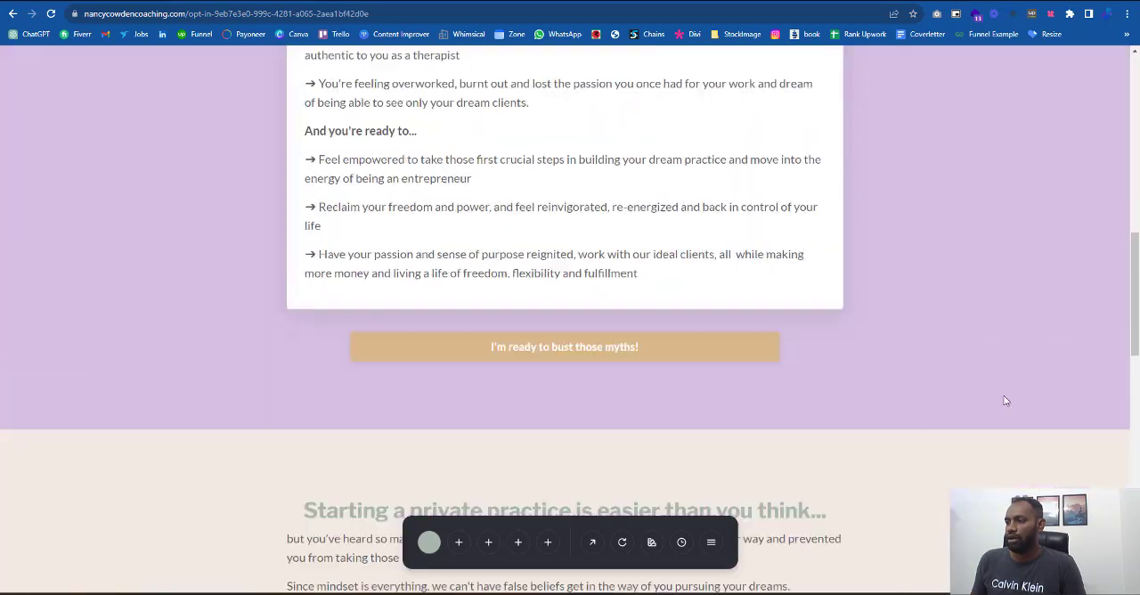
- Review the reference opt-in page and the Lead Magnet Funnel map, ending on the SHIFT dashboard
{"action": "scroll", "coordinate": [407, 354], "scroll_direction": "up", "scroll_amount": 20}
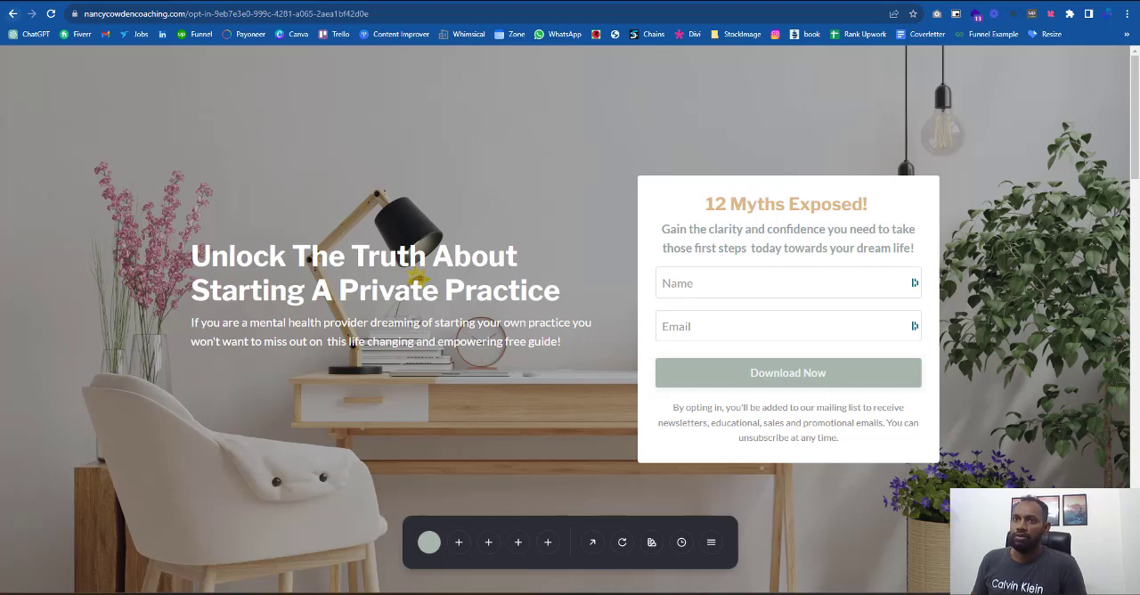
{"action": "left_click", "coordinate": [401, 1]}
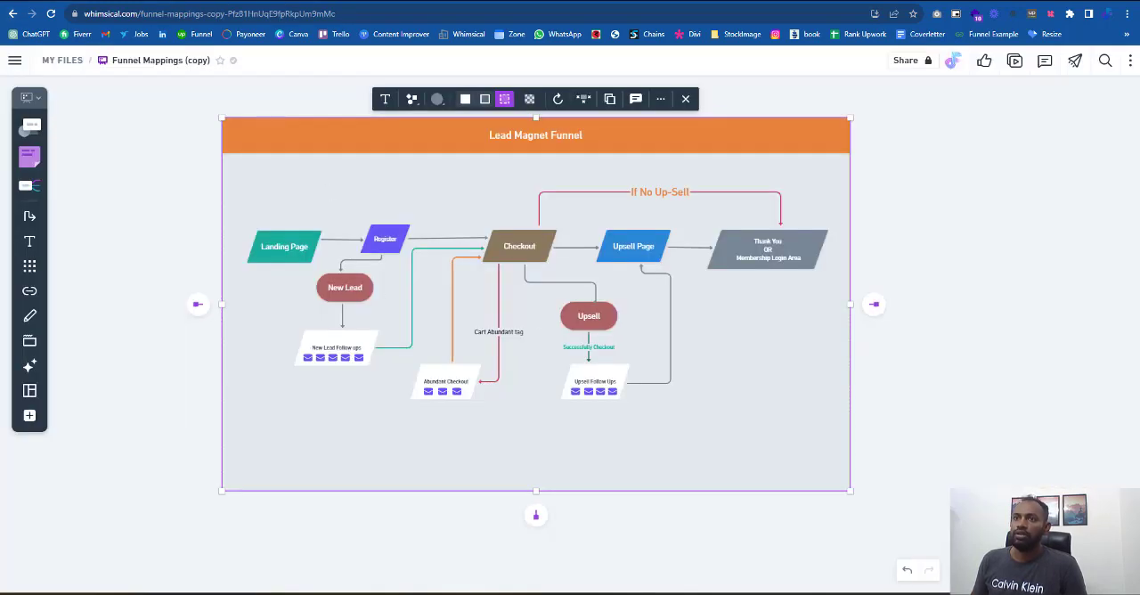
{"action": "left_click", "coordinate": [302, 1]}
{"action": "left_click", "coordinate": [214, 1]}
{"action": "left_click", "coordinate": [60, 171]}
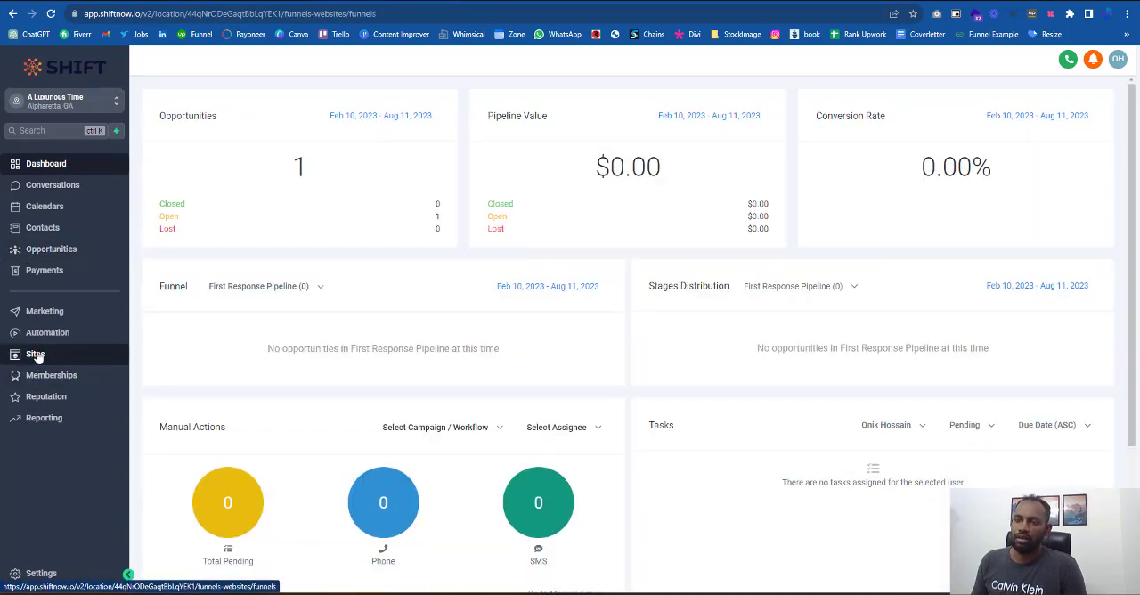
- Create a new blank form in the form builder of the Sites area
{"action": "left_click", "coordinate": [35, 354]}
{"action": "mouse_move", "coordinate": [516, 89]}
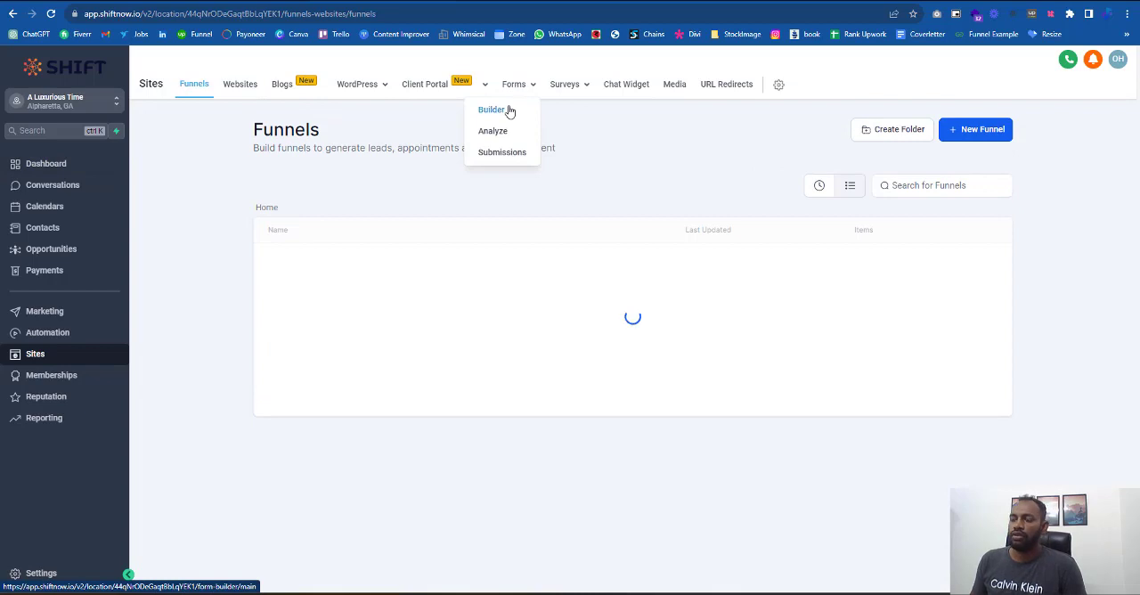
{"action": "left_click", "coordinate": [508, 109]}
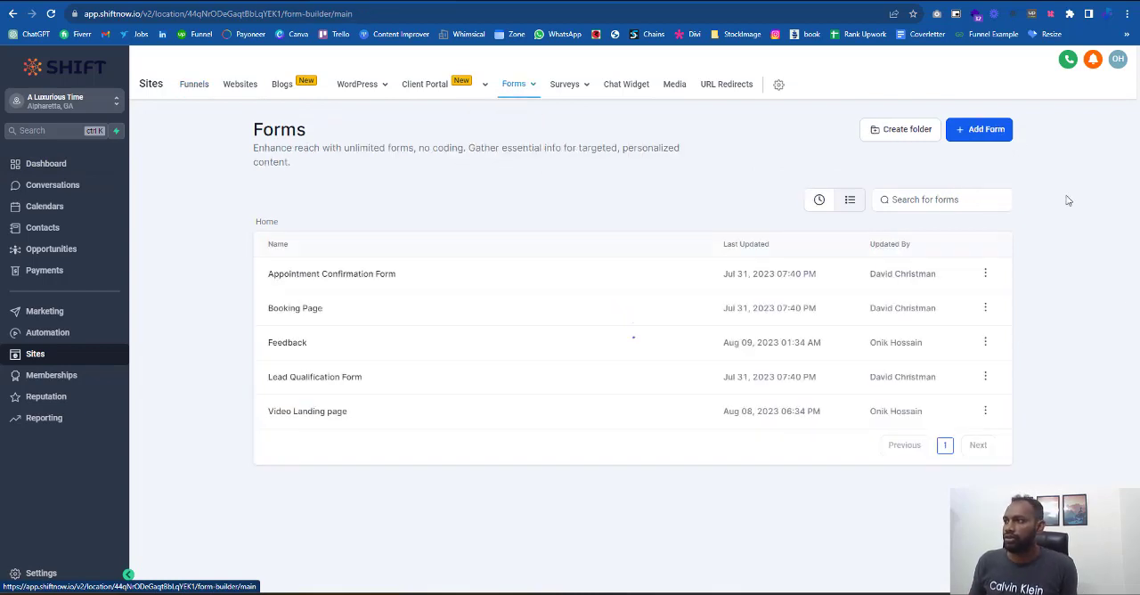
{"action": "left_click", "coordinate": [979, 132]}
{"action": "left_click", "coordinate": [984, 157]}
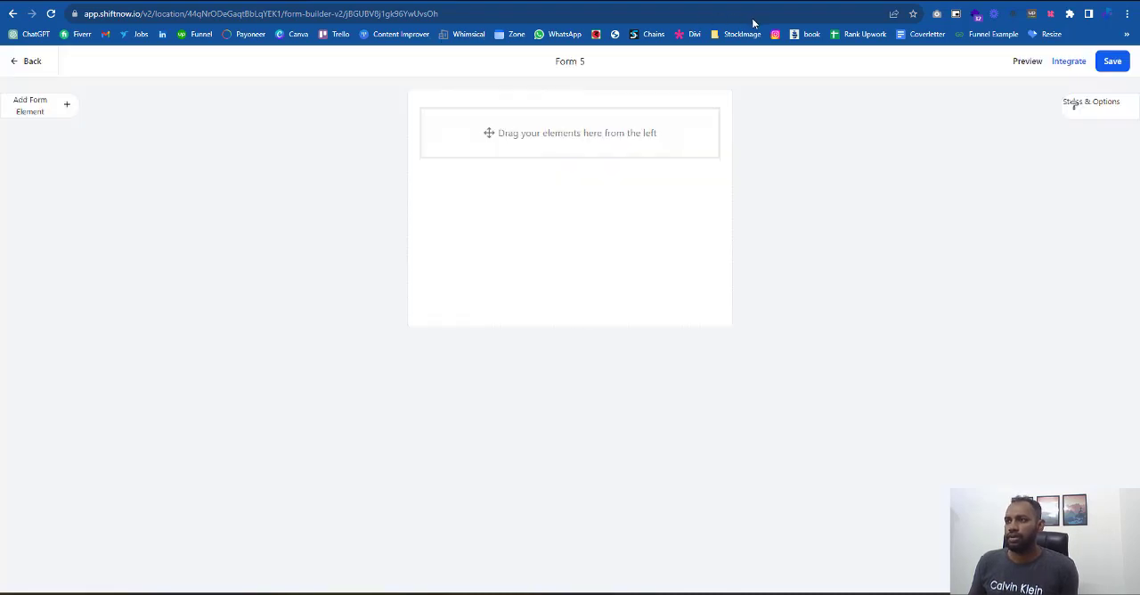
- Rename the new form as "Lead funnel"
{"action": "left_click", "coordinate": [554, 61]}
{"action": "left_click", "coordinate": [1094, 104]}
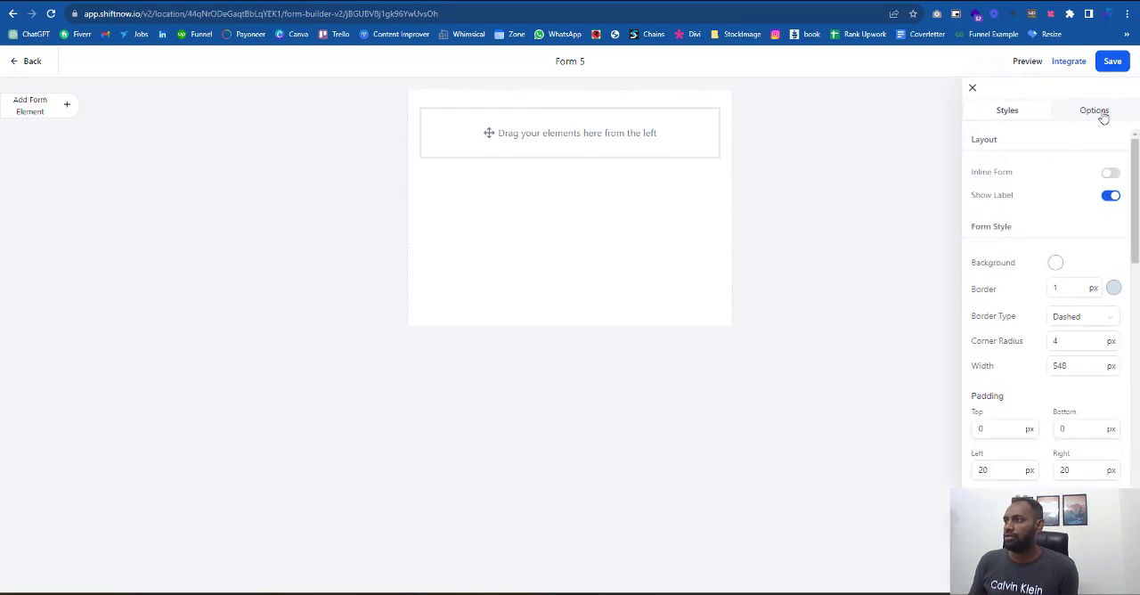
{"action": "left_click", "coordinate": [1093, 110]}
{"action": "left_click_drag", "start_coordinate": [1024, 170], "coordinate": [701, 158]}
{"action": "type", "text": "Lead funnel"}
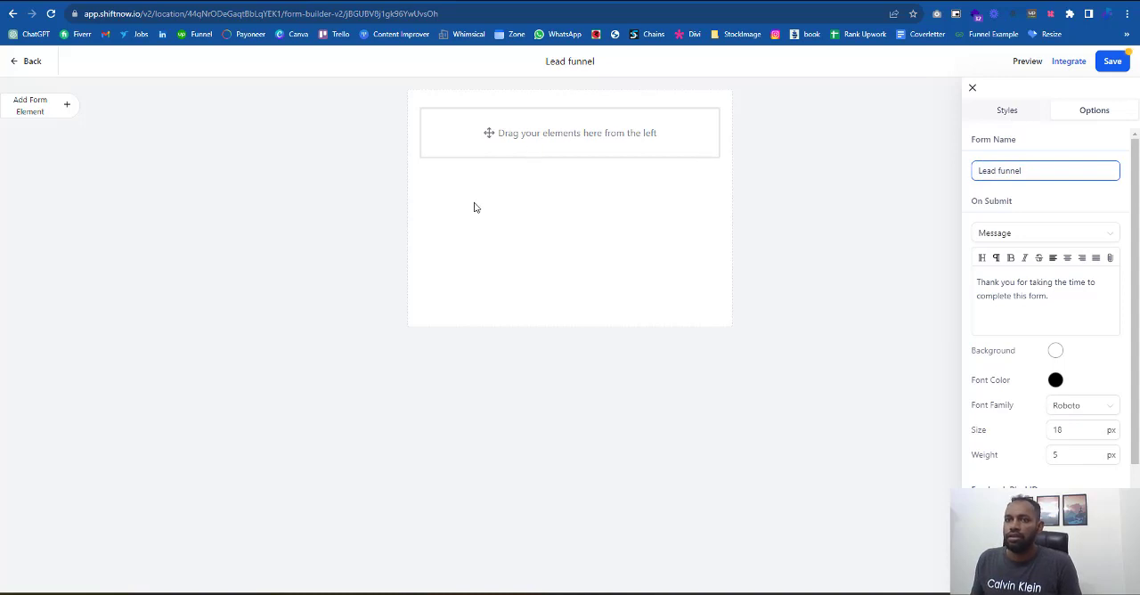
- Add a Full Name field, an Email field and a submit button to the form, in that order
{"action": "left_click", "coordinate": [66, 105]}
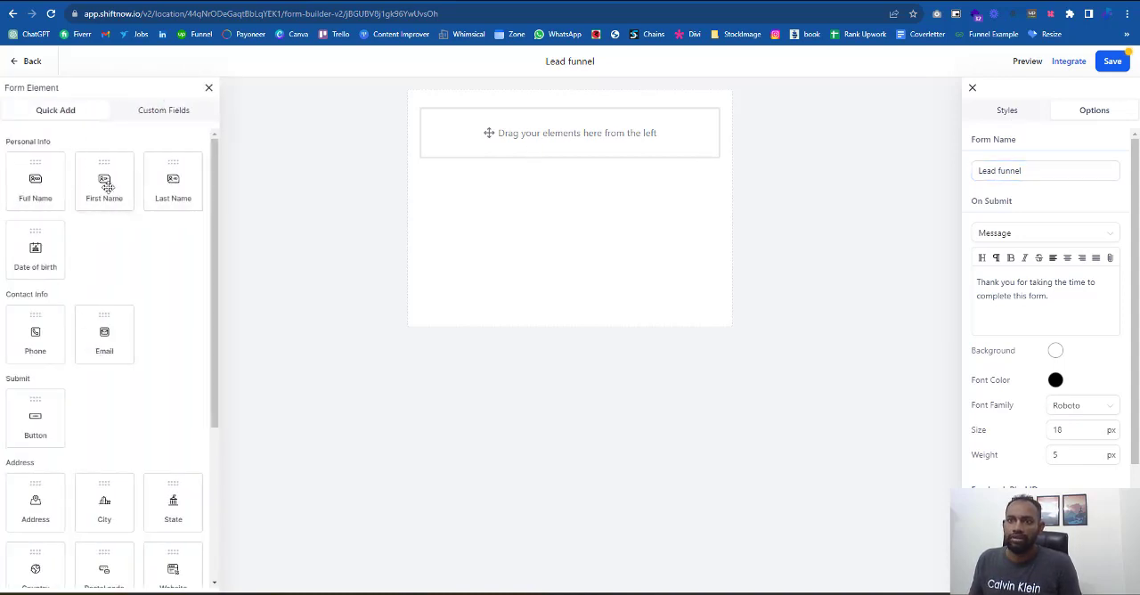
{"action": "left_click_drag", "start_coordinate": [36, 182], "coordinate": [499, 155]}
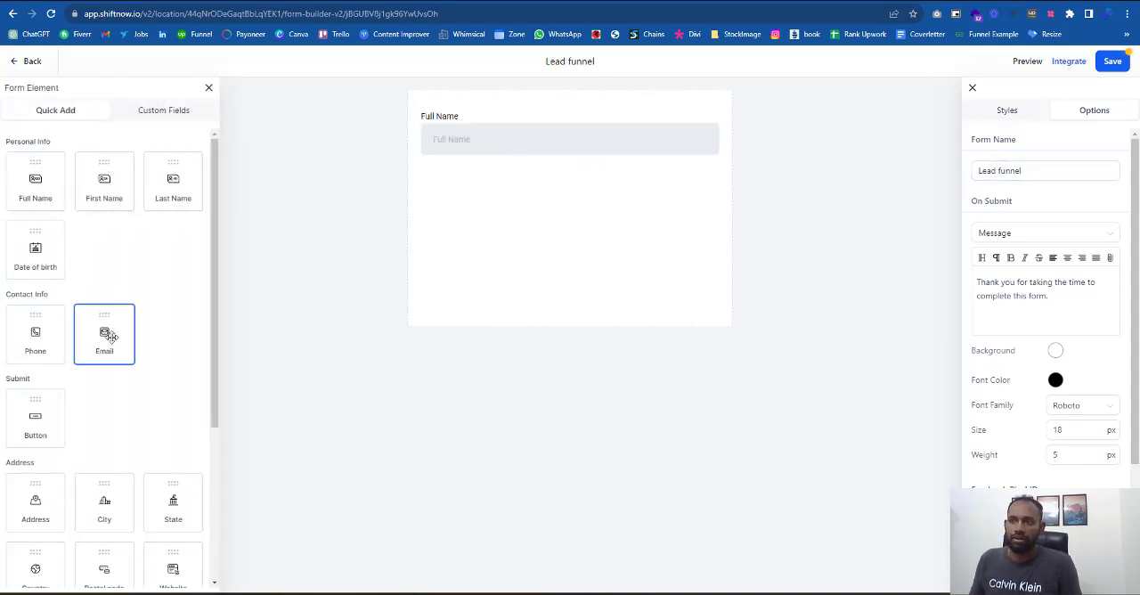
{"action": "left_click_drag", "start_coordinate": [110, 336], "coordinate": [499, 204]}
{"action": "left_click_drag", "start_coordinate": [41, 422], "coordinate": [453, 269]}
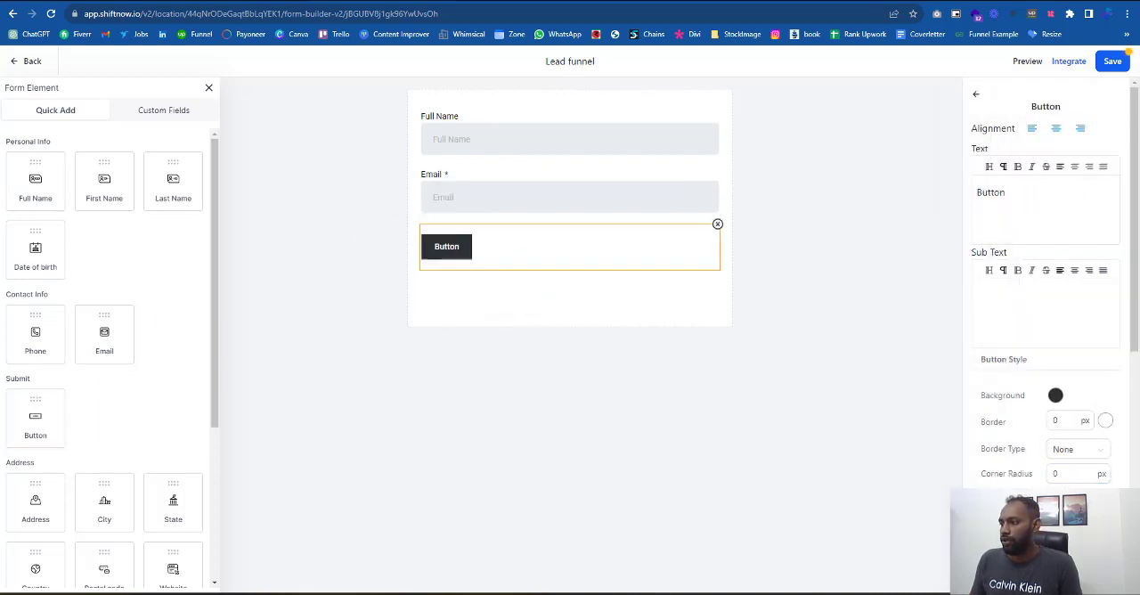
- Replace the submit button's text with "Download Now"
{"action": "left_click_drag", "start_coordinate": [1053, 230], "coordinate": [809, 185]}
{"action": "key", "text": "Right"}
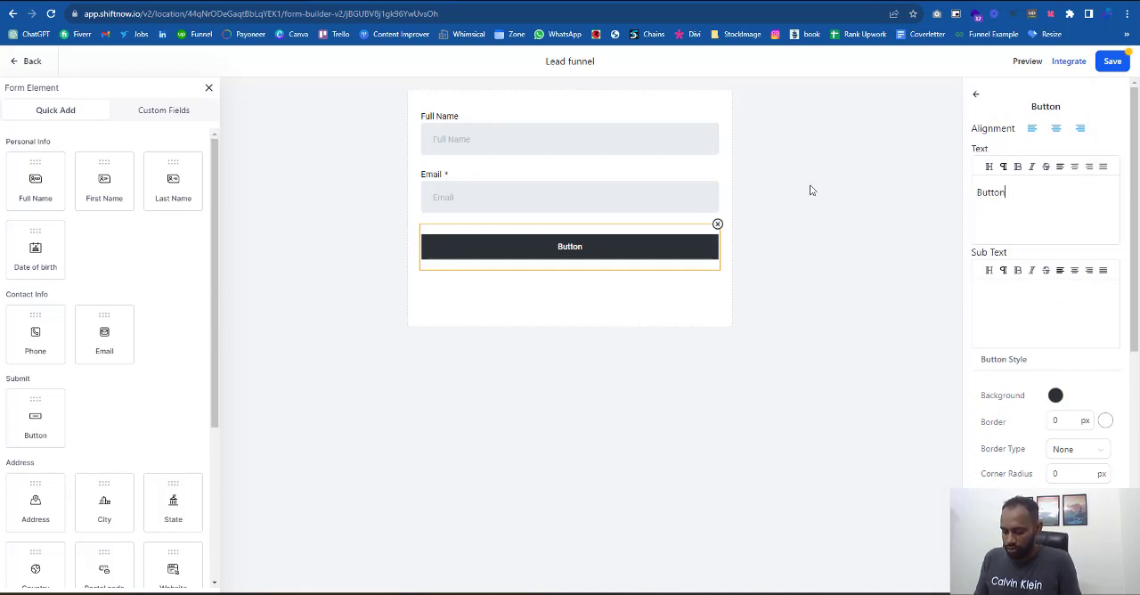
{"action": "type", "text": "Download"}
{"action": "key", "text": "ctrl+a"}
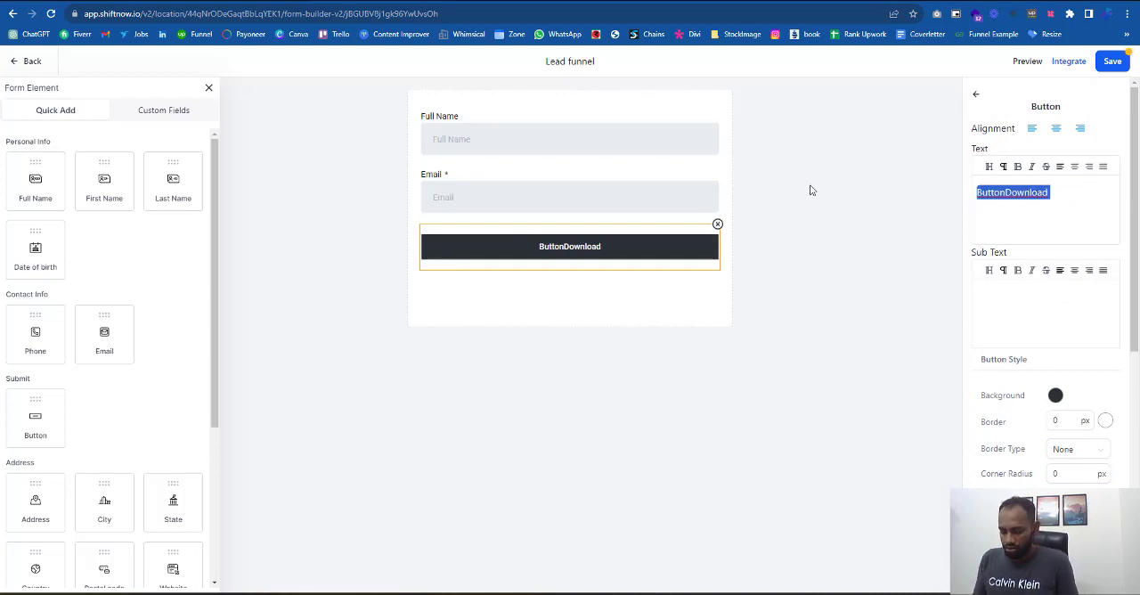
{"action": "type", "text": "Download Now"}
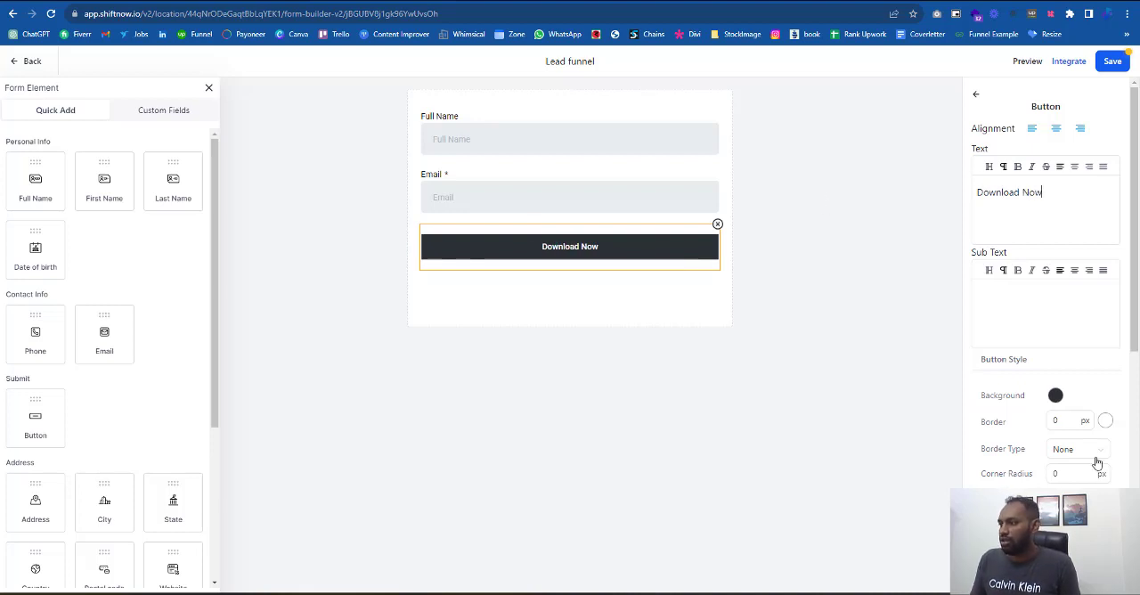
- Set the Download Now button's top and bottom padding to 15 px each
{"action": "scroll", "coordinate": [1097, 465], "scroll_direction": "down", "scroll_amount": 3}
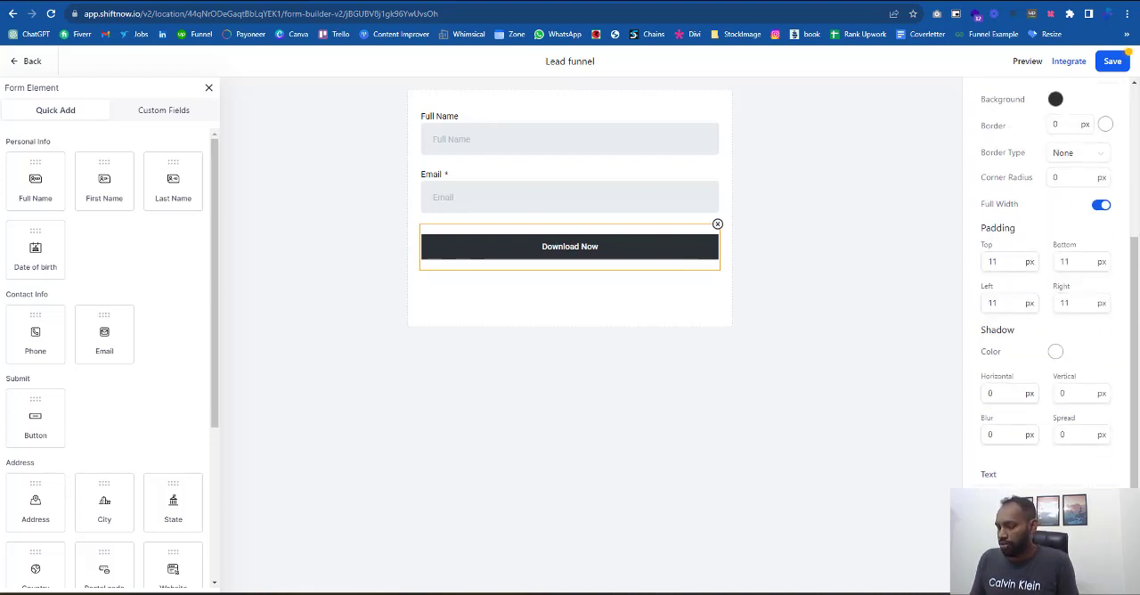
{"action": "left_click", "coordinate": [993, 261]}
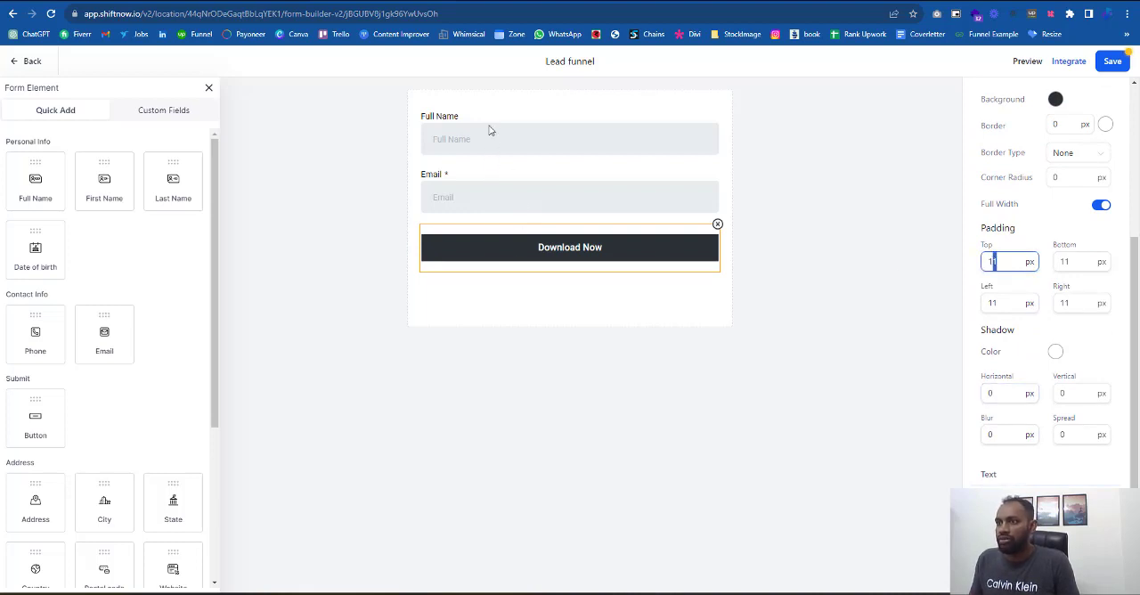
{"action": "type", "text": "15"}
{"action": "left_click", "coordinate": [1067, 261]}
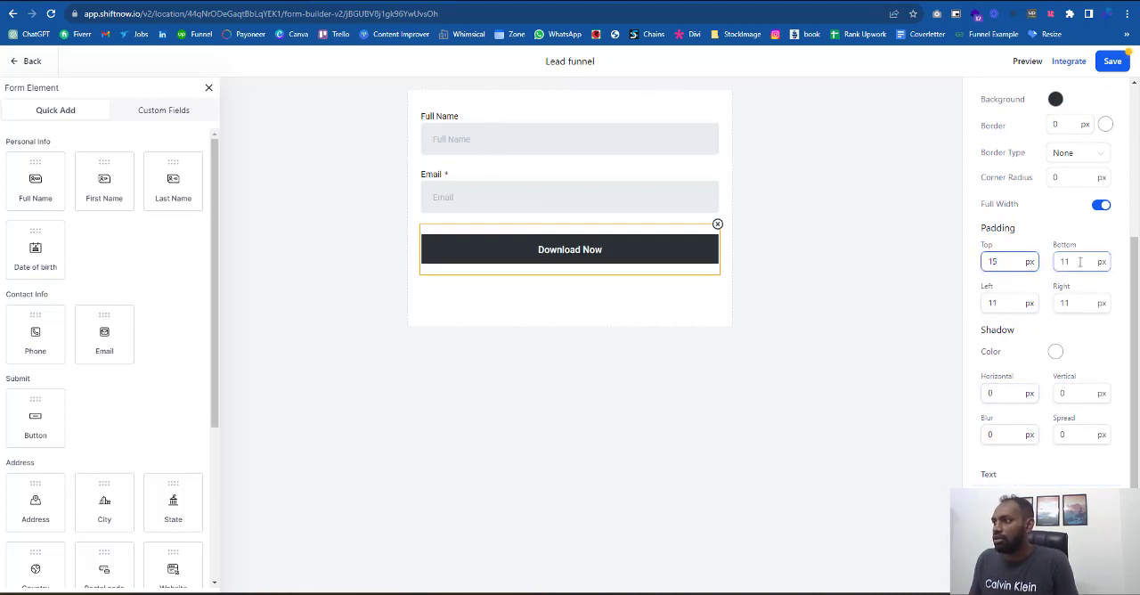
{"action": "type", "text": "15"}
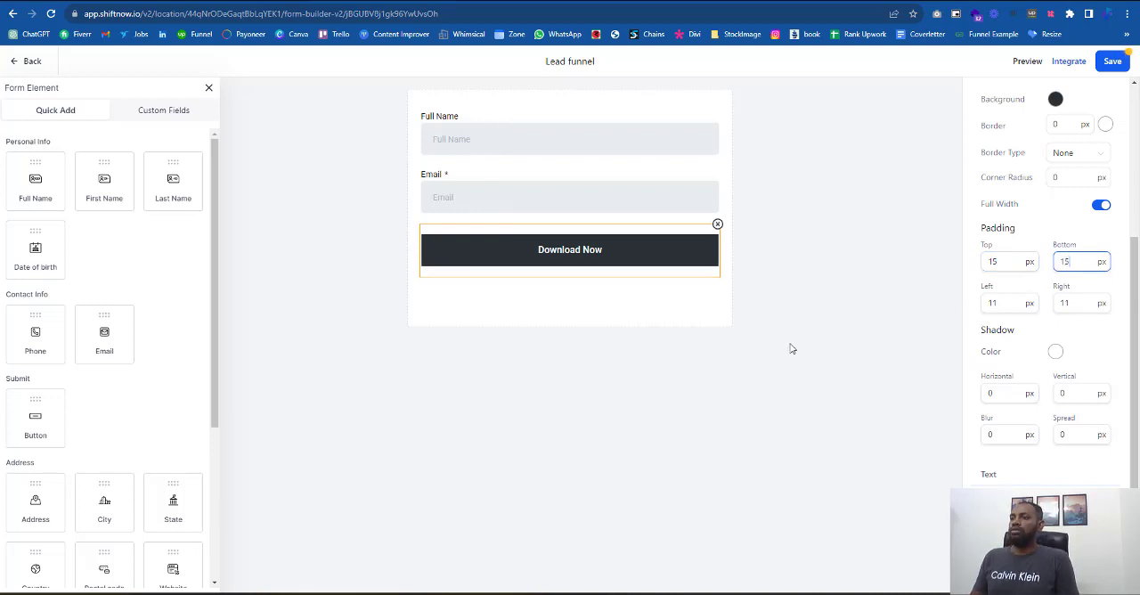
{"action": "left_click", "coordinate": [748, 395]}
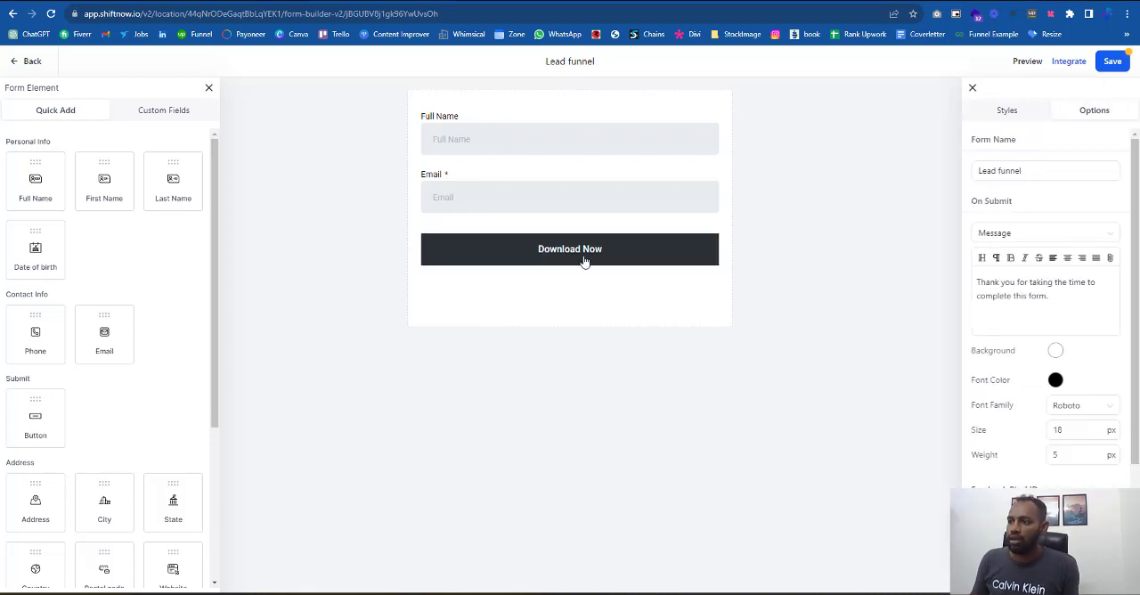
- Compare the Download Now button with the reference opt-in page and set its corner radius to 5 px
{"action": "left_click", "coordinate": [583, 261]}
{"action": "key", "text": "ctrl+Tab"}
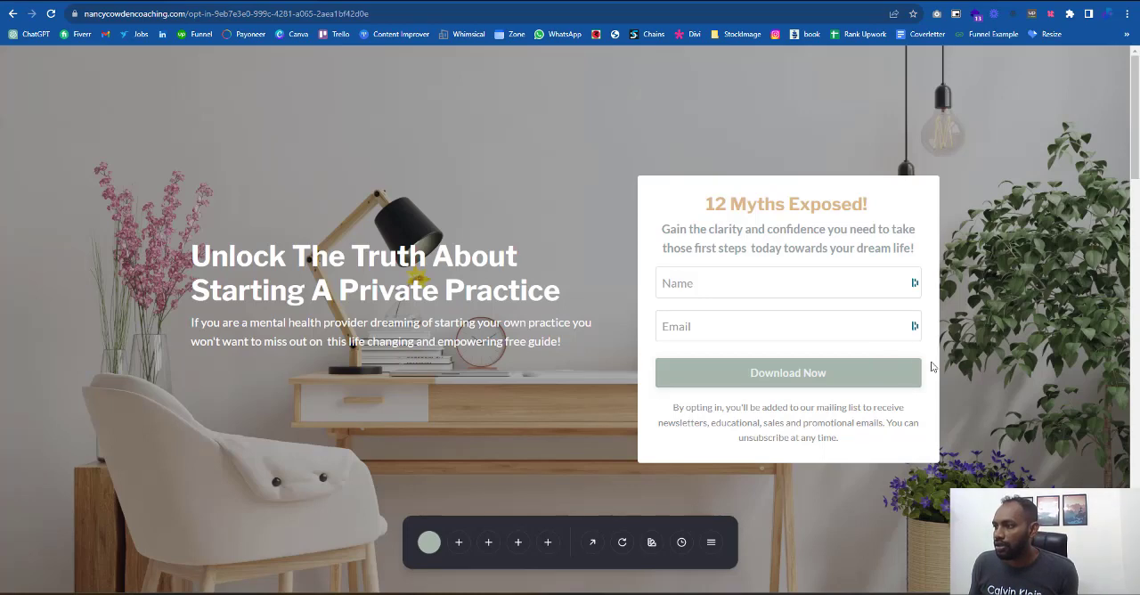
{"action": "key", "text": "ctrl+shift+Tab"}
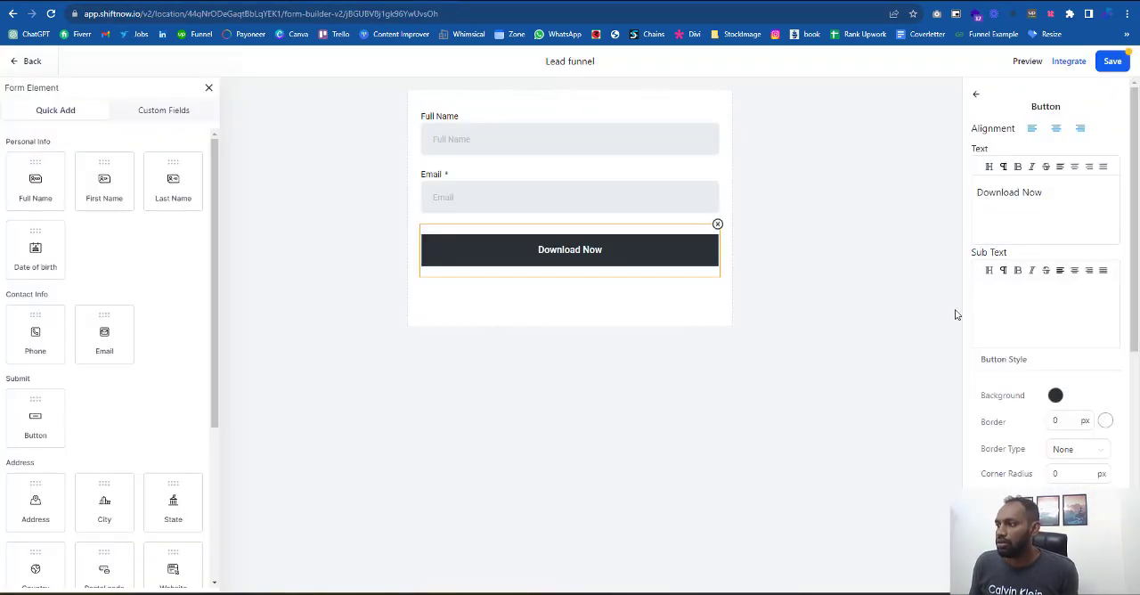
{"action": "scroll", "coordinate": [1084, 468], "scroll_direction": "down", "scroll_amount": 2}
{"action": "left_click_drag", "start_coordinate": [1060, 355], "coordinate": [992, 356]}
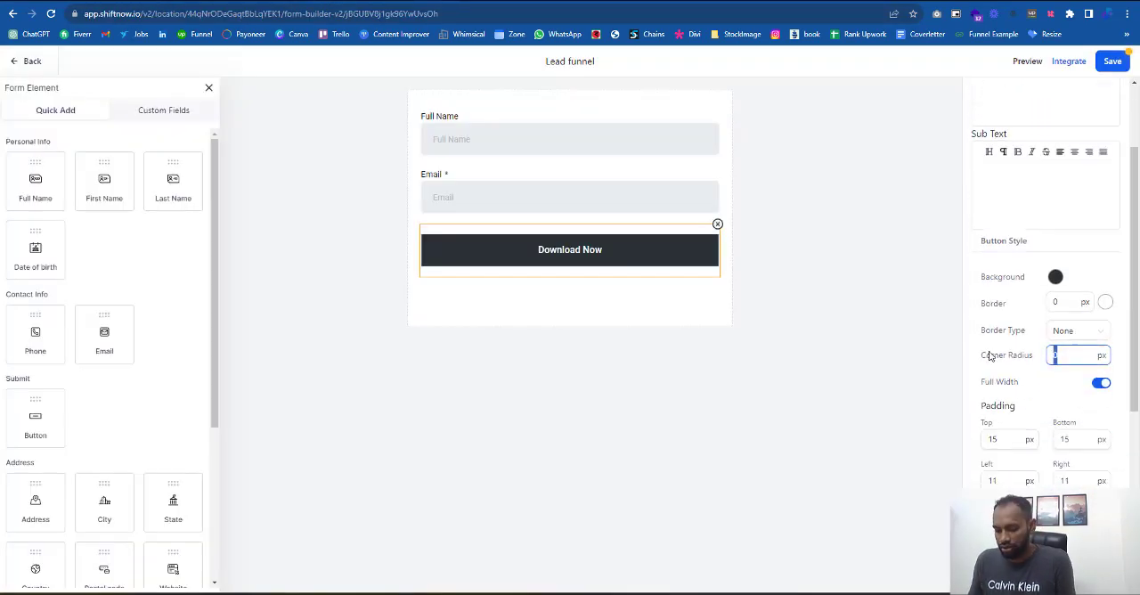
{"action": "type", "text": "5"}
{"action": "left_click", "coordinate": [882, 372]}
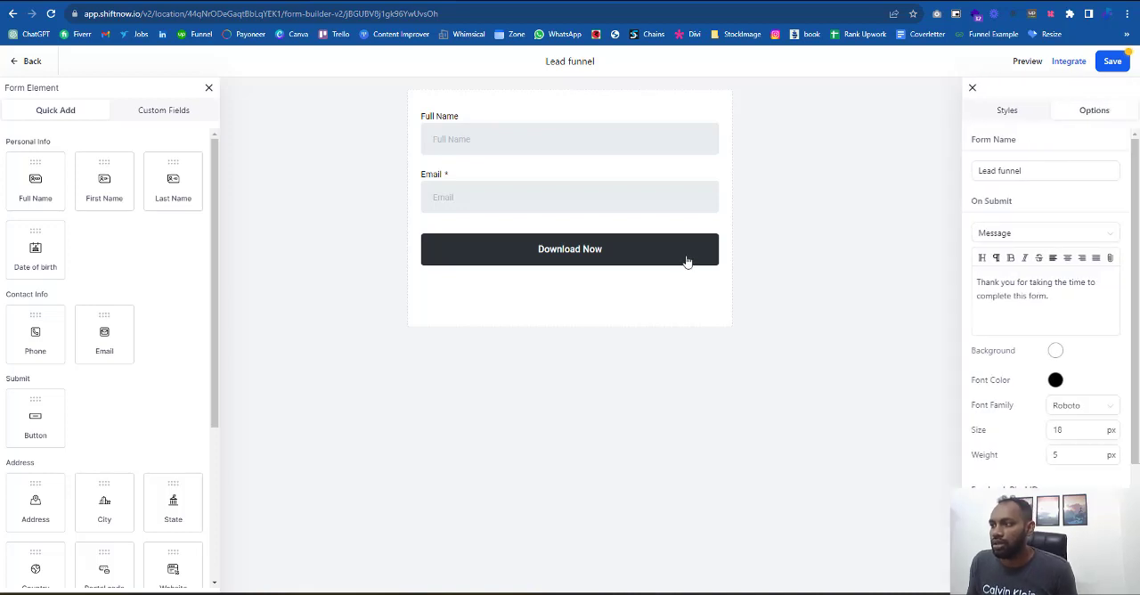
- Sample the grey-green of the reference page's Download Now button and apply it as the form button's background color
{"action": "left_click", "coordinate": [686, 261]}
{"action": "key", "text": "ctrl+Tab"}
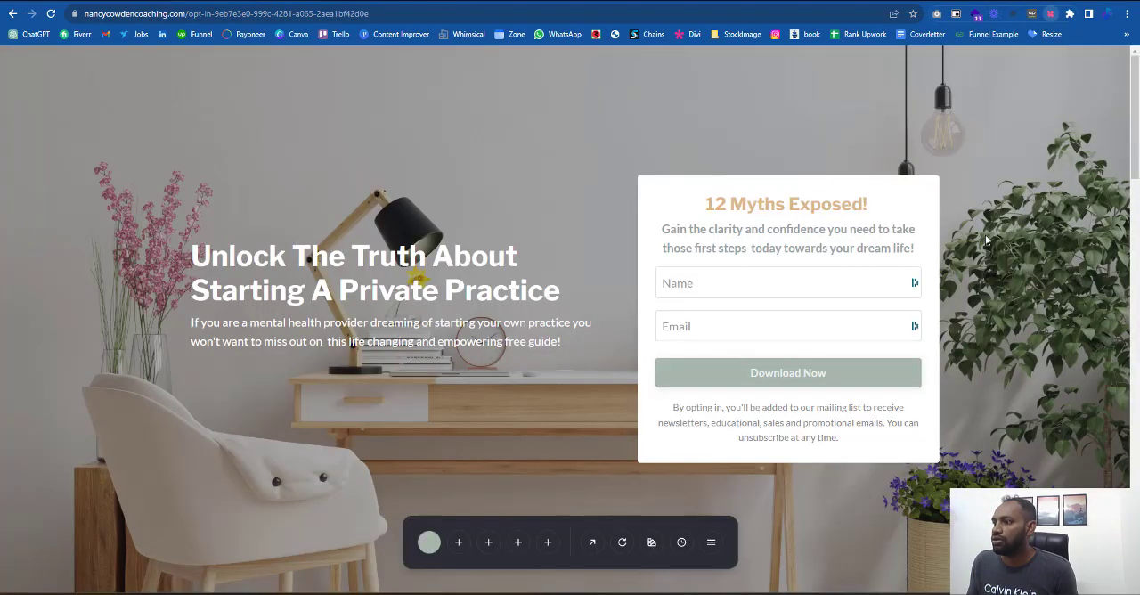
{"action": "left_click", "coordinate": [1055, 16]}
{"action": "left_click", "coordinate": [714, 378]}
{"action": "key", "text": "ctrl+shift+Tab"}
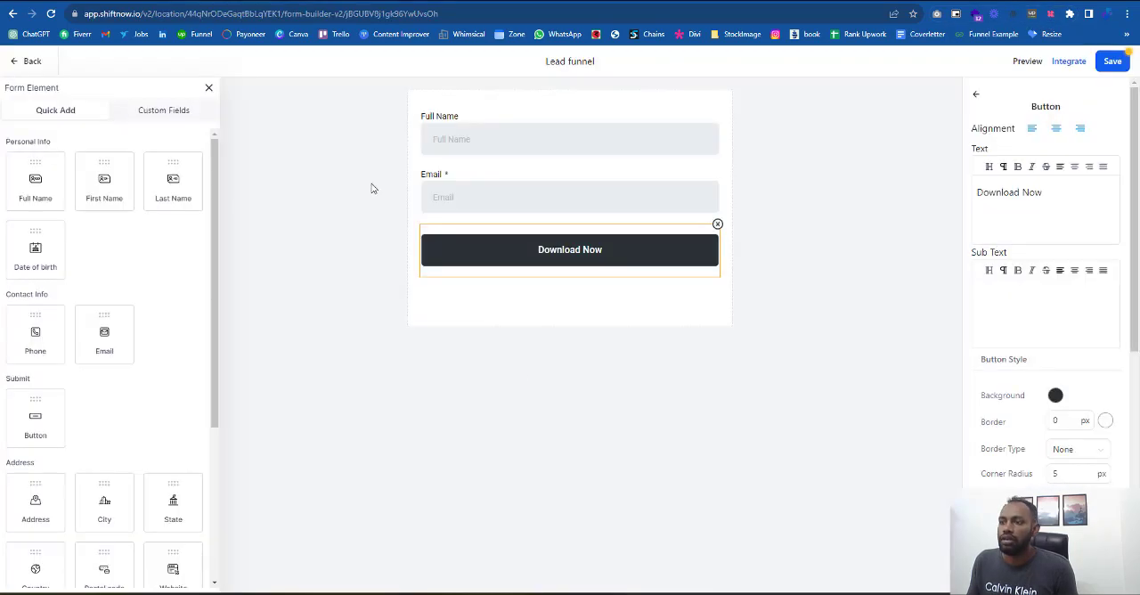
{"action": "left_click", "coordinate": [1056, 395]}
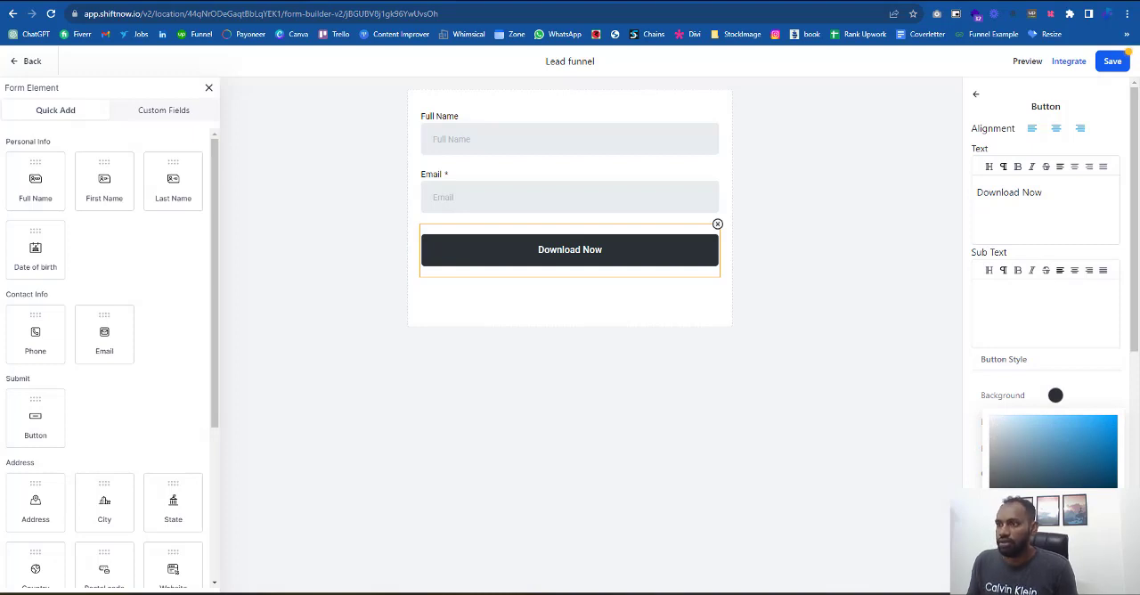
{"action": "key", "text": "ctrl+v"}
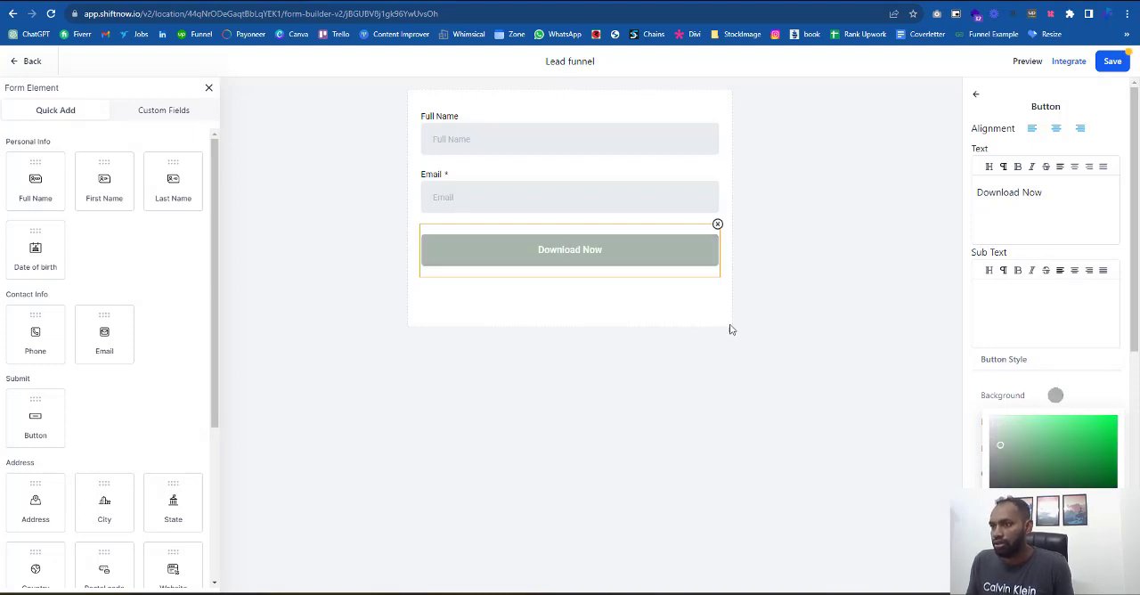
{"action": "left_click", "coordinate": [677, 324]}
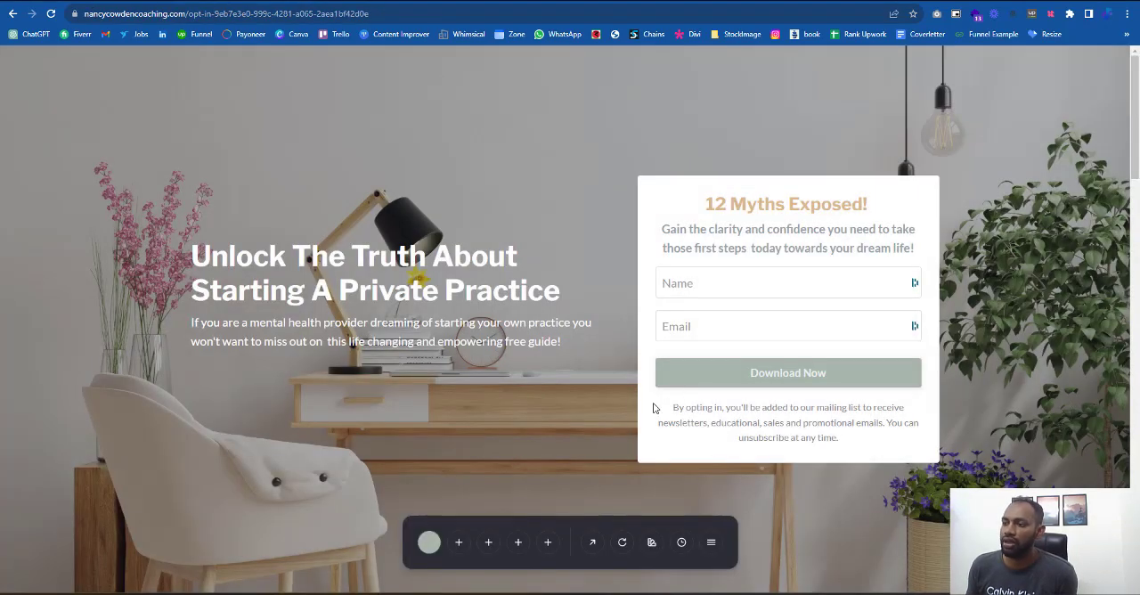
- Copy the "By opting in..." notice from the reference page into a new text element below the Download Now button
{"action": "left_click_drag", "start_coordinate": [672, 402], "coordinate": [847, 446]}
{"action": "key", "text": "ctrl+c"}
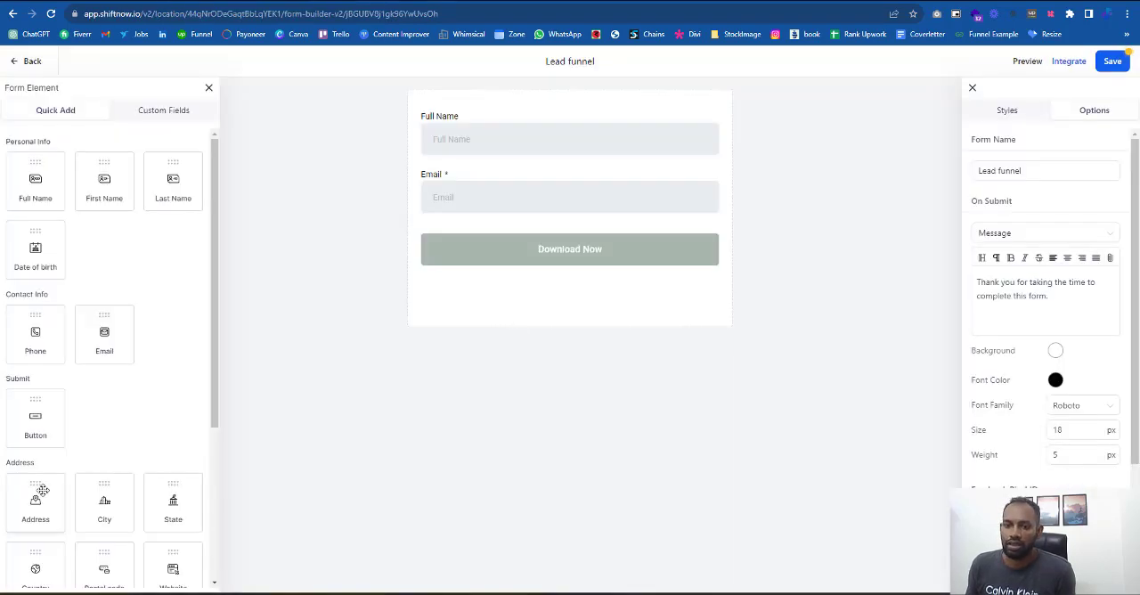
{"action": "scroll", "coordinate": [44, 481], "scroll_direction": "down", "scroll_amount": 5}
{"action": "left_click_drag", "start_coordinate": [46, 477], "coordinate": [488, 311]}
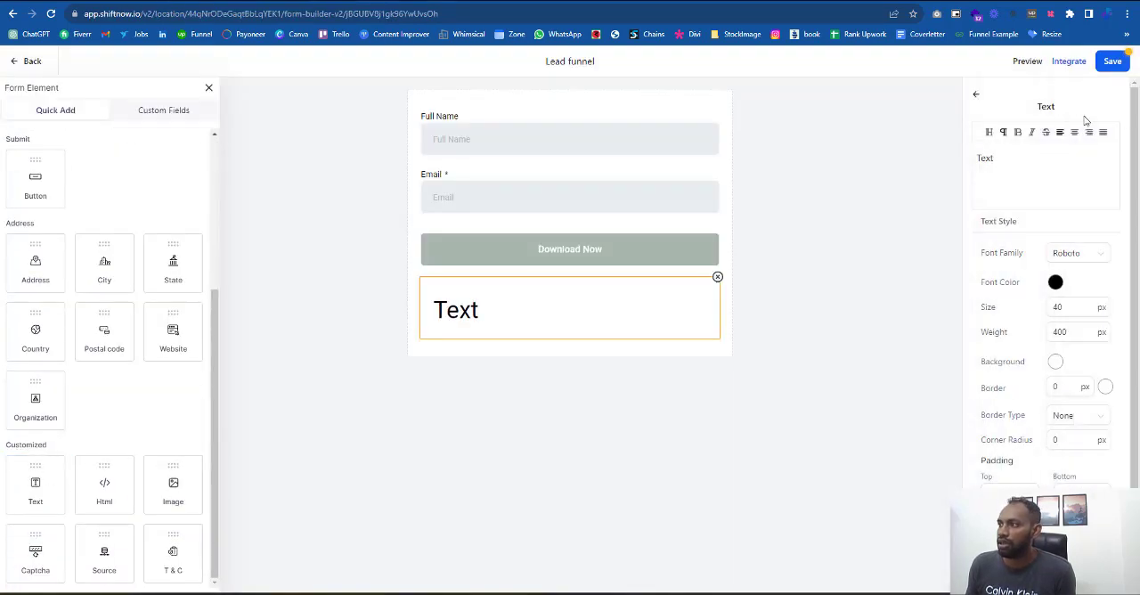
{"action": "left_click_drag", "start_coordinate": [1045, 163], "coordinate": [800, 117]}
{"action": "key", "text": "ctrl+v"}
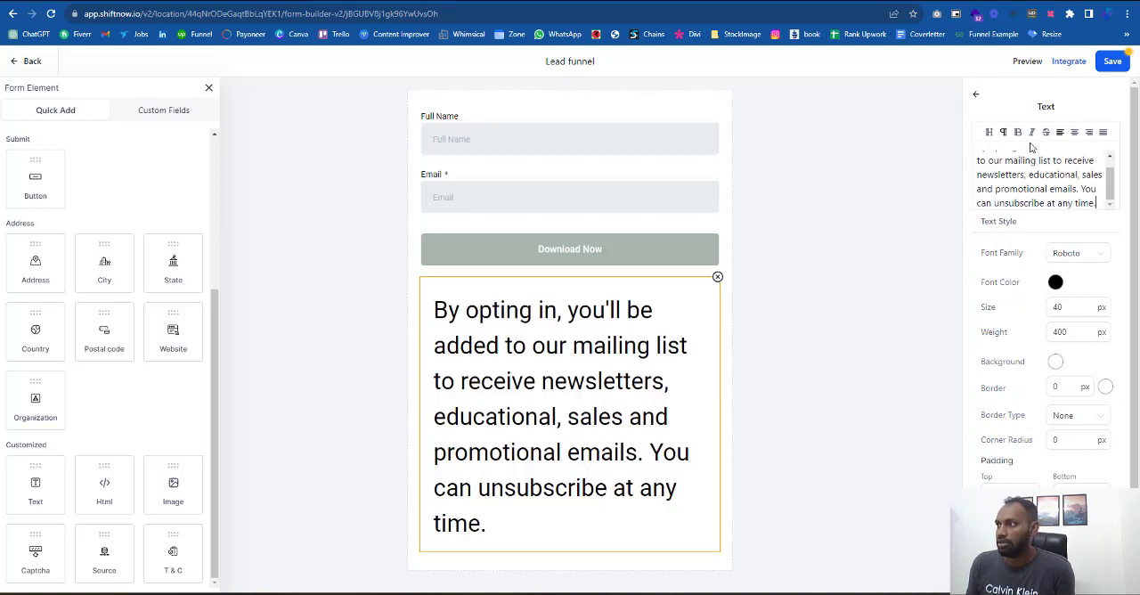
- Format the opt-in notice as centered text at 18 px and save the form
{"action": "left_click", "coordinate": [1074, 132]}
{"action": "double_click", "coordinate": [1073, 309]}
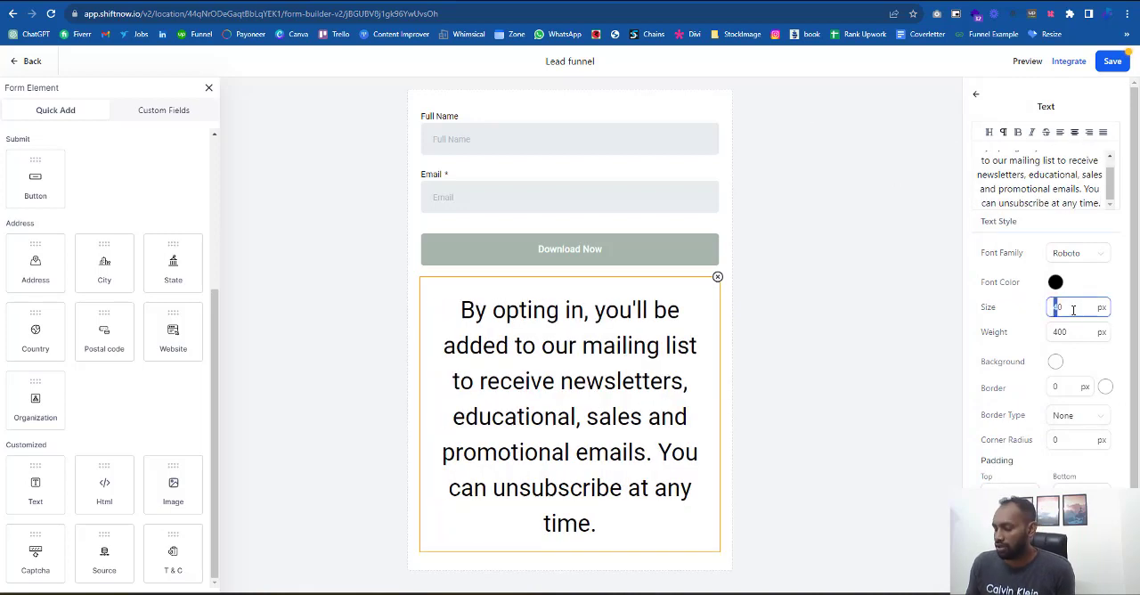
{"action": "type", "text": "18"}
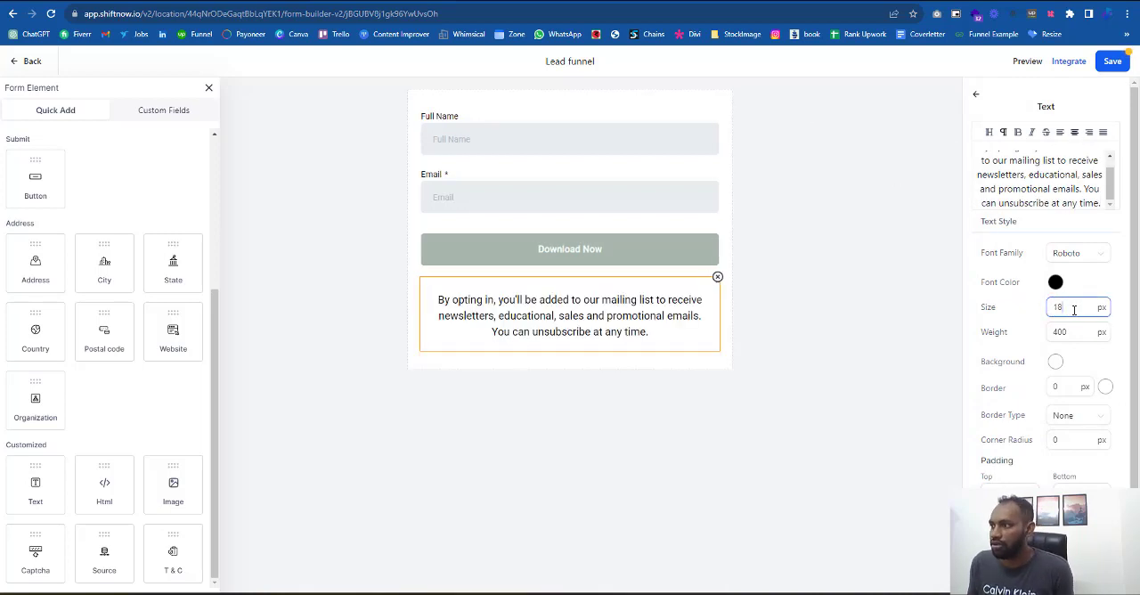
{"action": "left_click", "coordinate": [622, 461]}
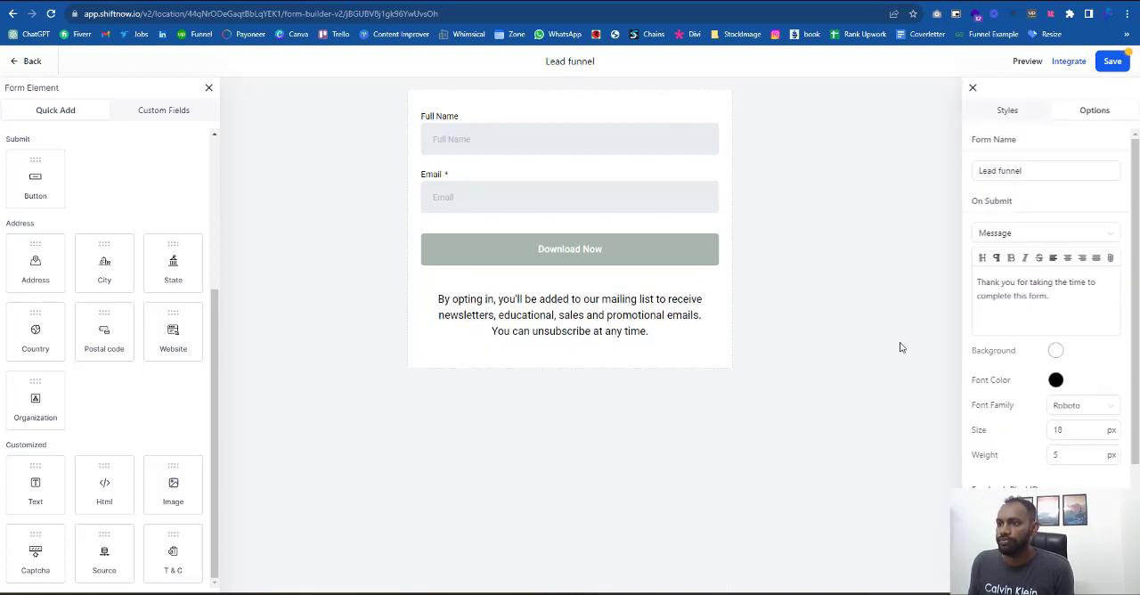
{"action": "left_click", "coordinate": [1112, 61]}
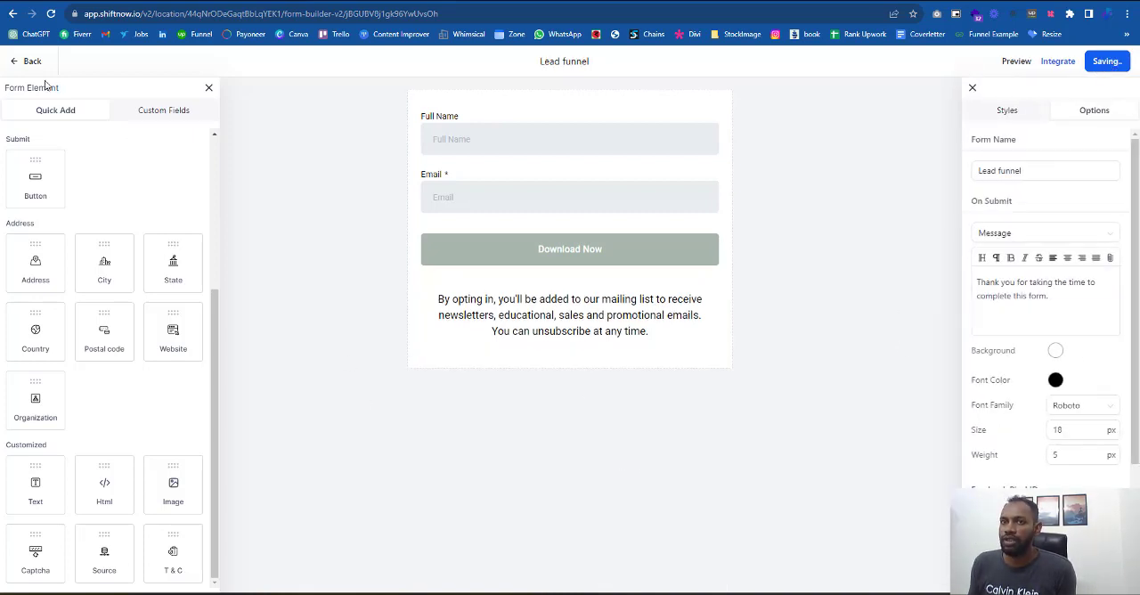
{"action": "left_click", "coordinate": [213, 593]}
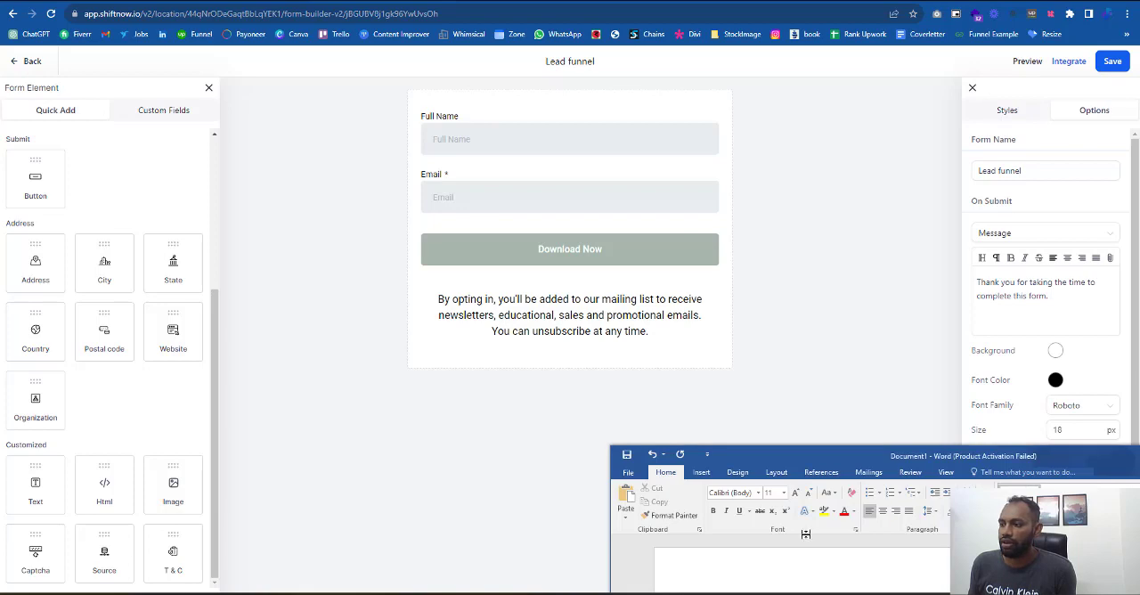
{"action": "mouse_move", "coordinate": [821, 450]}
{"action": "left_mouse_down"}
{"action": "mouse_move", "coordinate": [790, 127]}
{"action": "mouse_move", "coordinate": [843, 452]}
{"action": "left_mouse_up"}
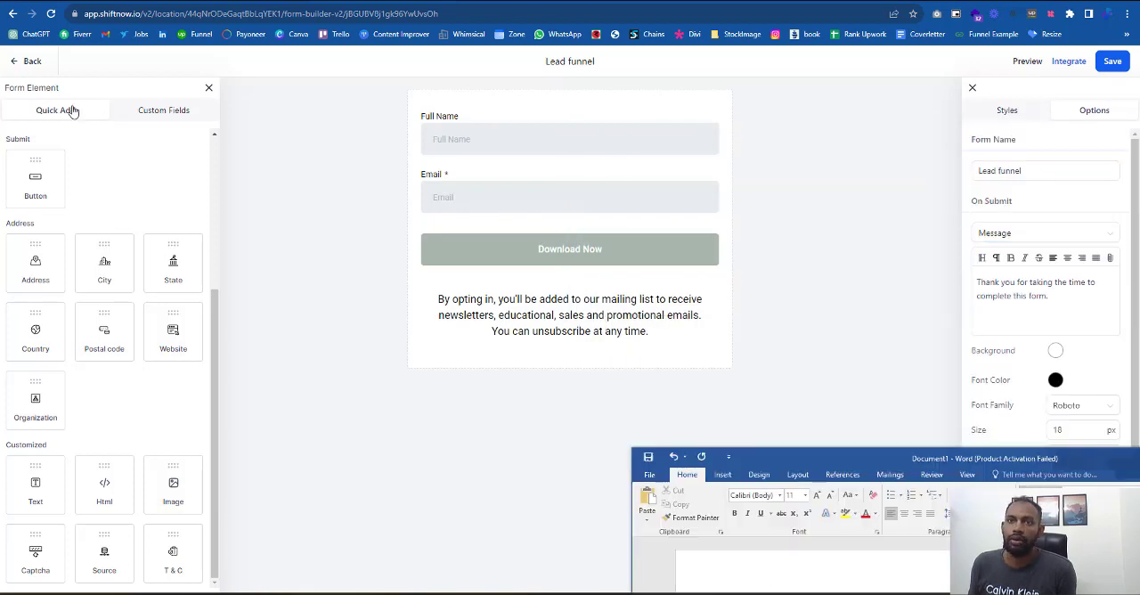
- Leave the form builder and start a new opportunities pipeline named "Lead Funnel"
{"action": "left_click", "coordinate": [31, 61]}
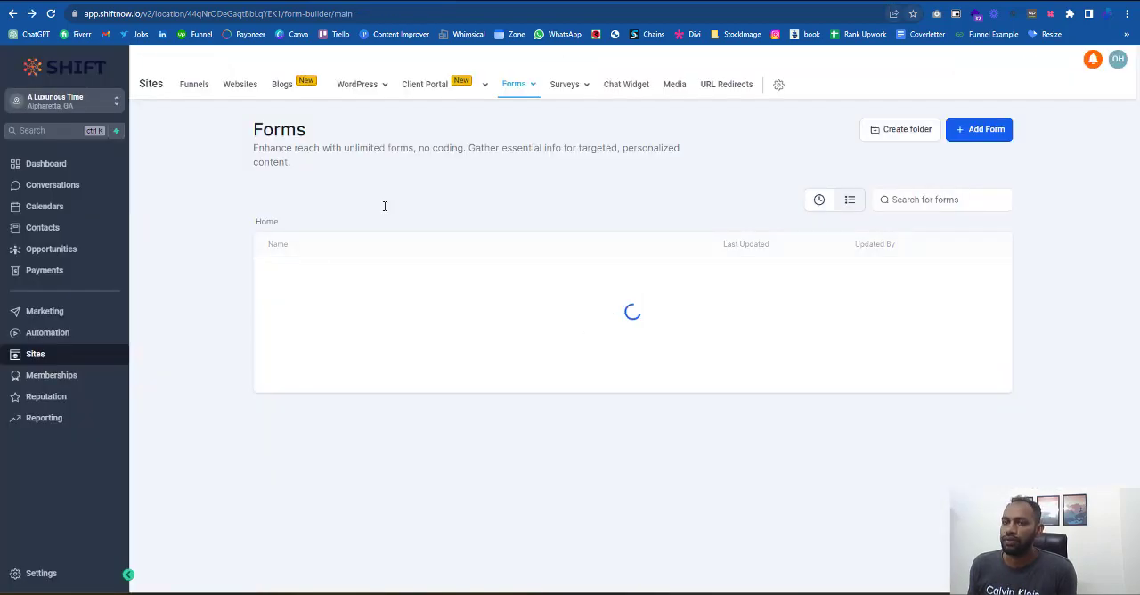
{"action": "left_click", "coordinate": [63, 256]}
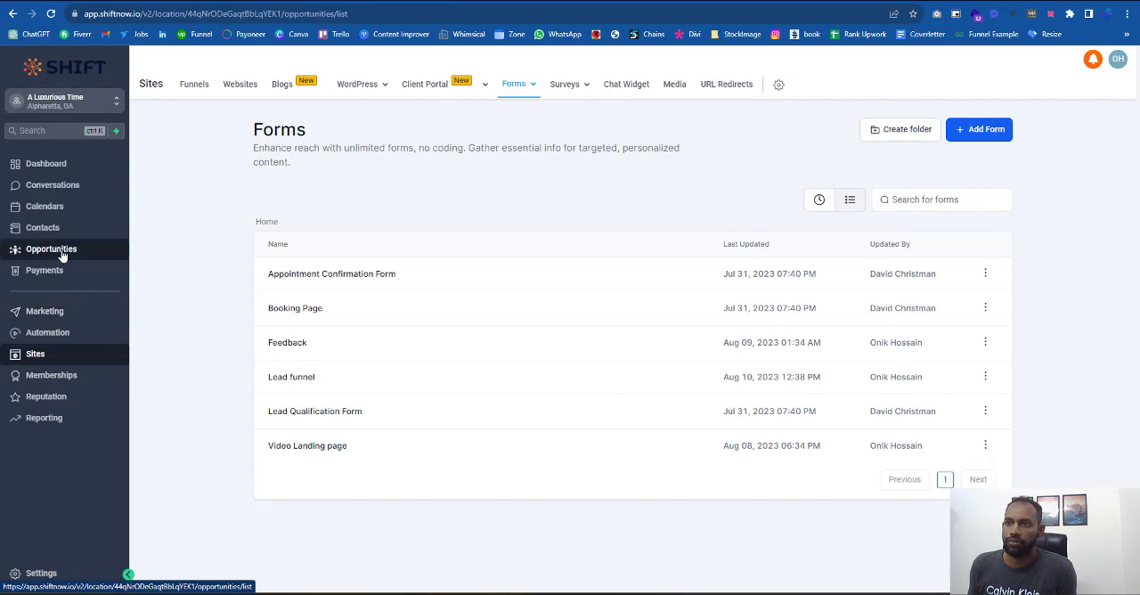
{"action": "left_click", "coordinate": [302, 87]}
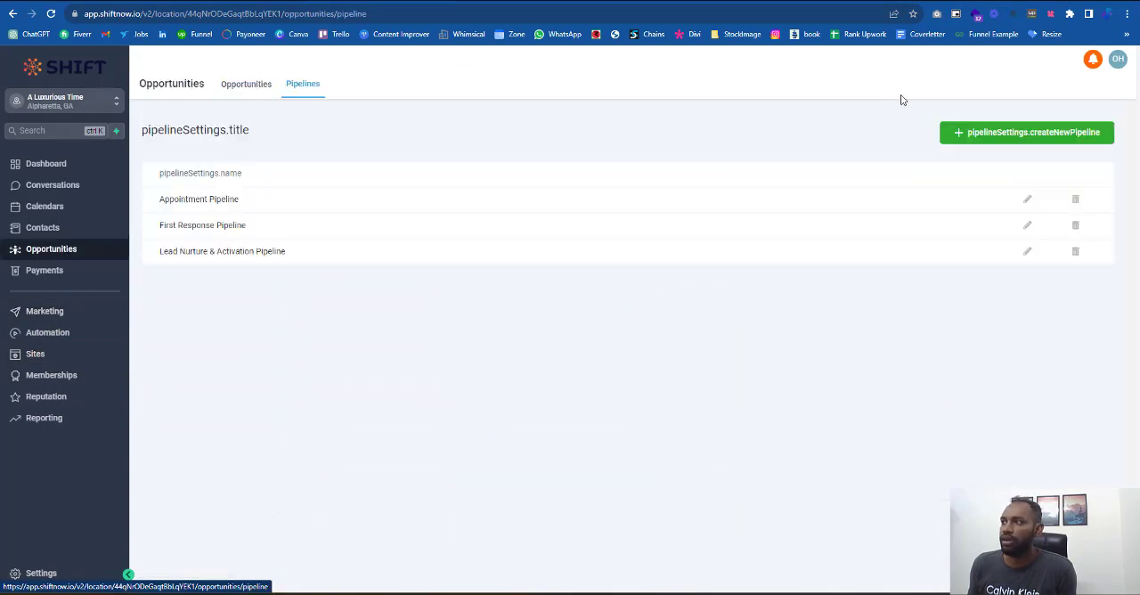
{"action": "left_click", "coordinate": [1055, 134]}
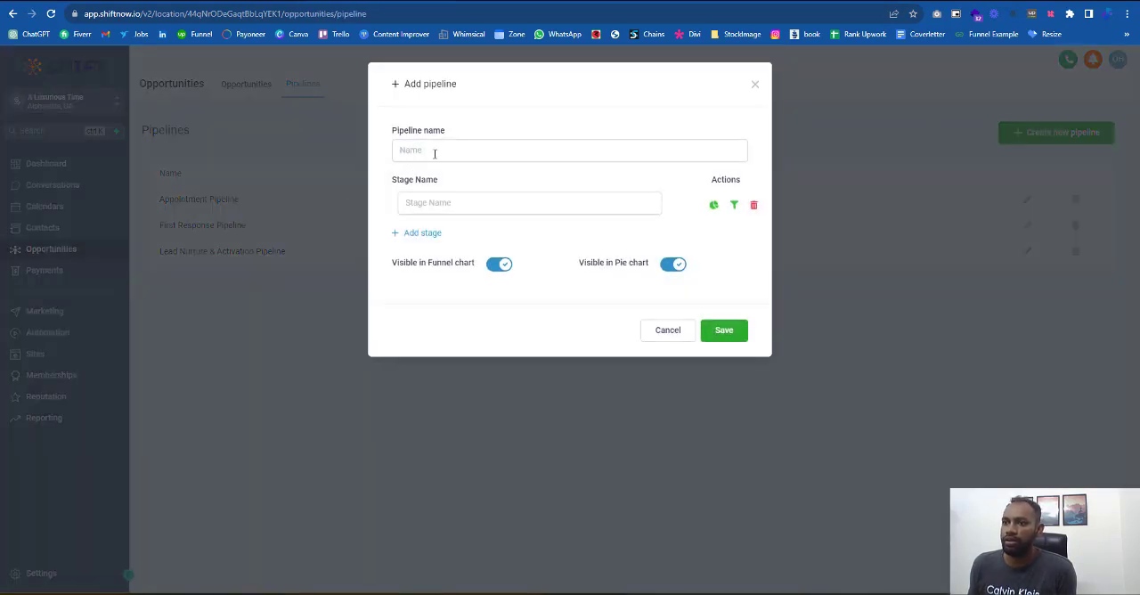
{"action": "left_click", "coordinate": [434, 154]}
{"action": "type", "text": "Lead "}
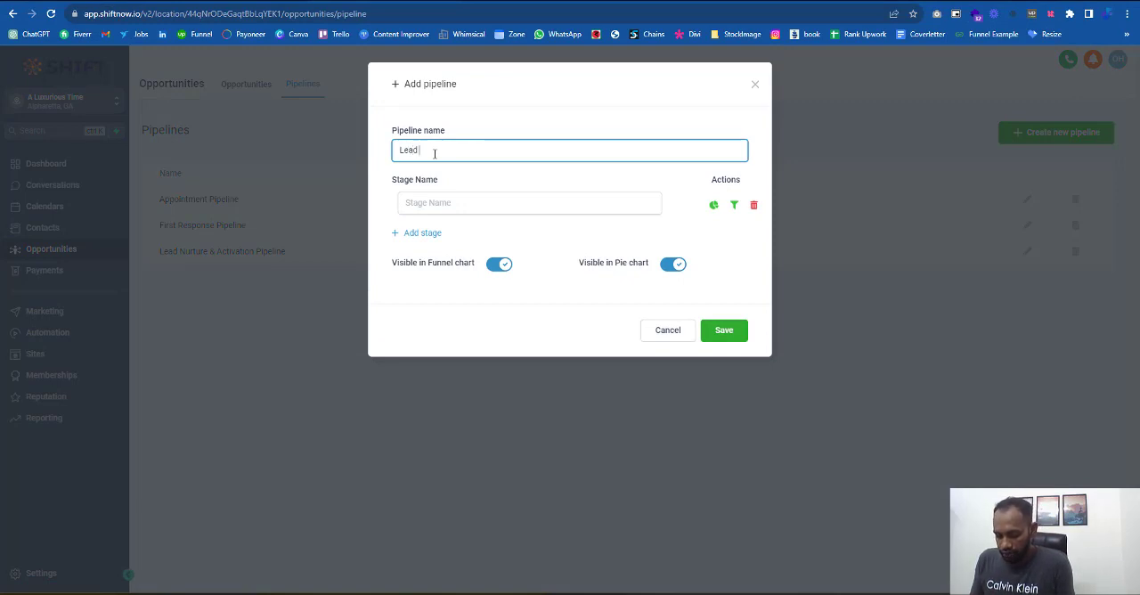
{"action": "type", "text": "Funnel"}
- Give the pipeline the two stages "New Lead" and "Upsell", then save it
{"action": "left_click", "coordinate": [499, 203]}
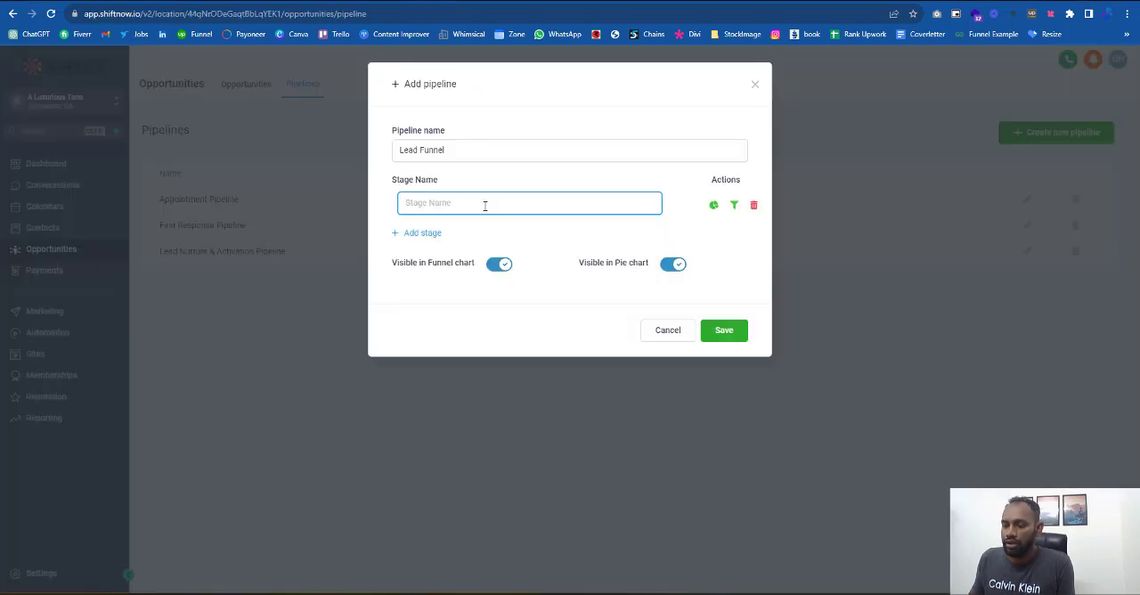
{"action": "type", "text": "Lead"}
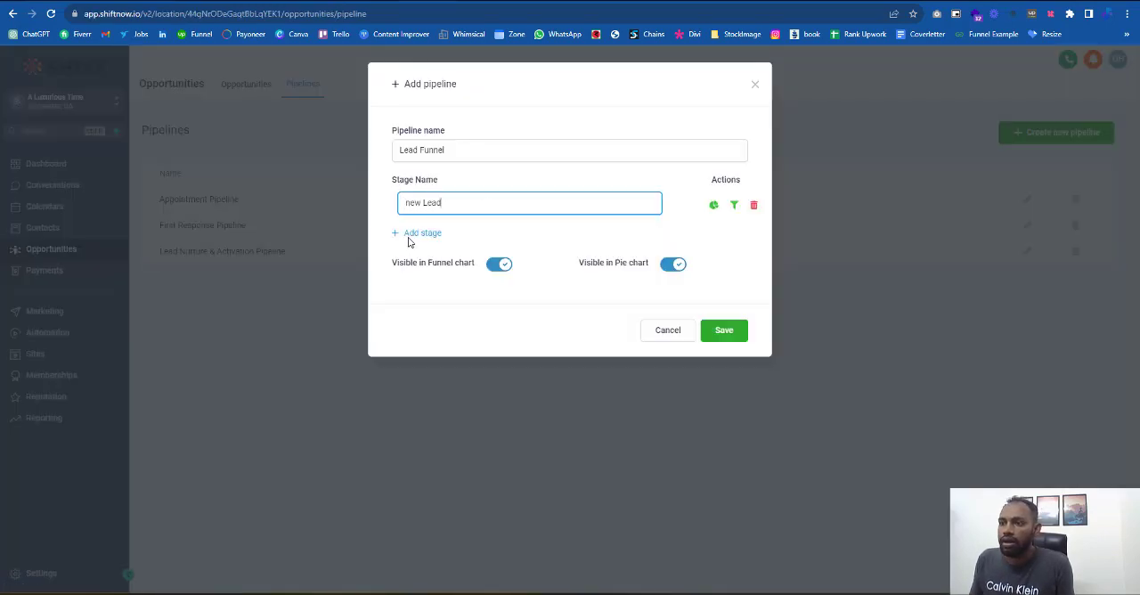
{"action": "left_click", "coordinate": [411, 235]}
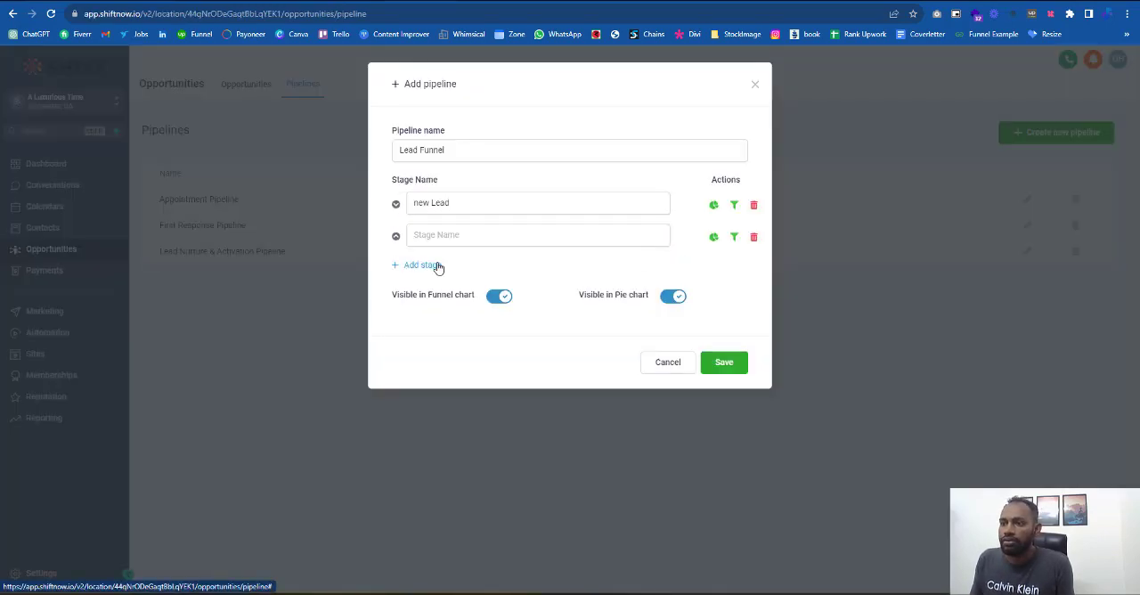
{"action": "left_click", "coordinate": [441, 235]}
{"action": "type", "text": "Upsell"}
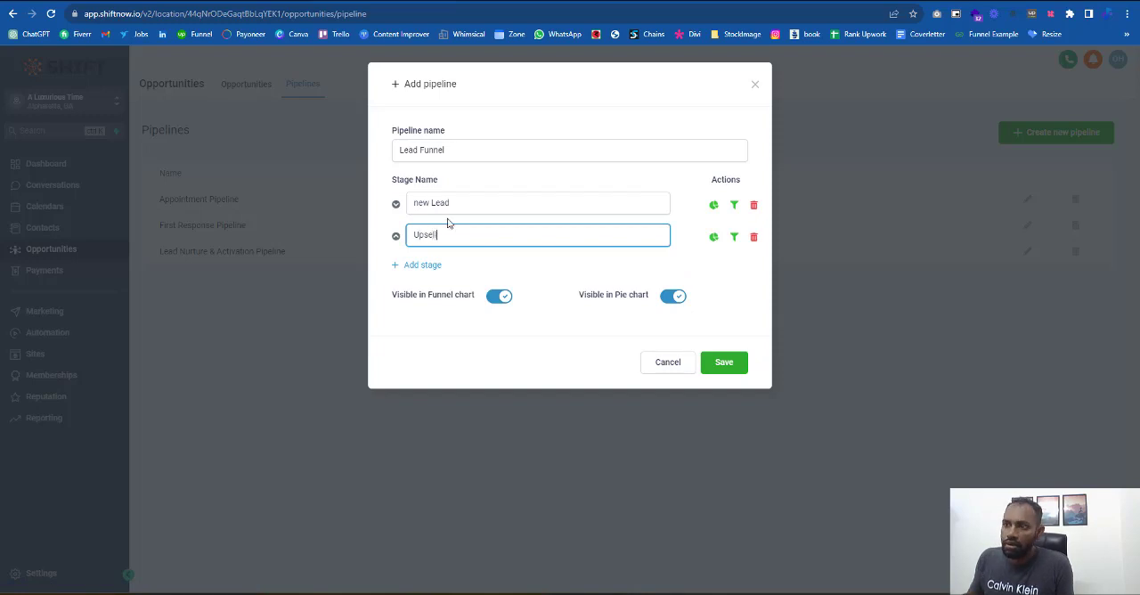
{"action": "double_click", "coordinate": [421, 204]}
{"action": "type", "text": "New"}
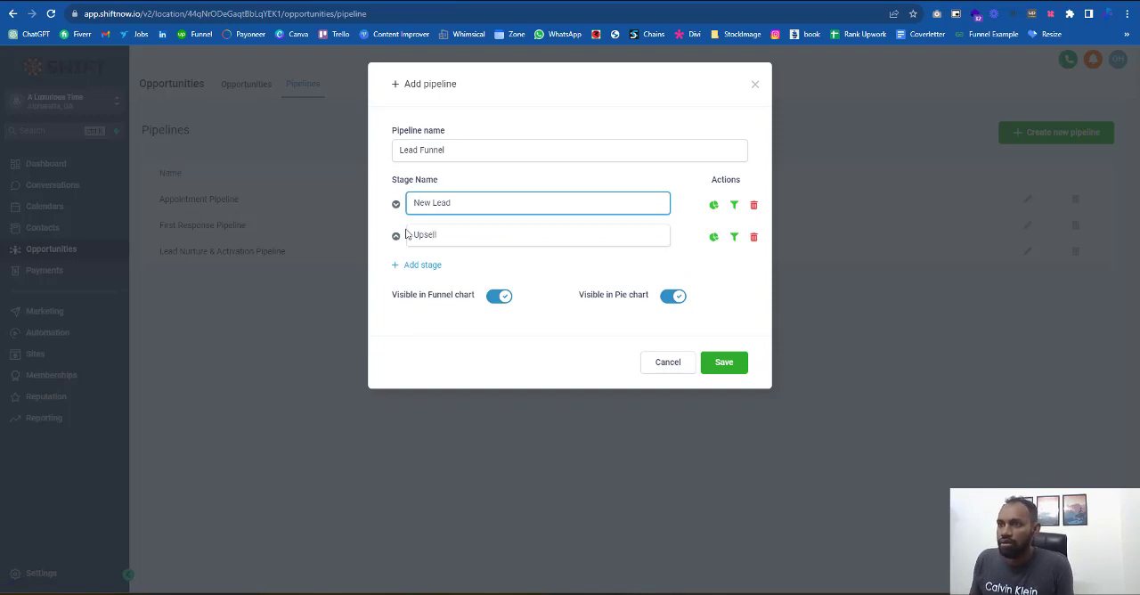
{"action": "left_click", "coordinate": [741, 365]}
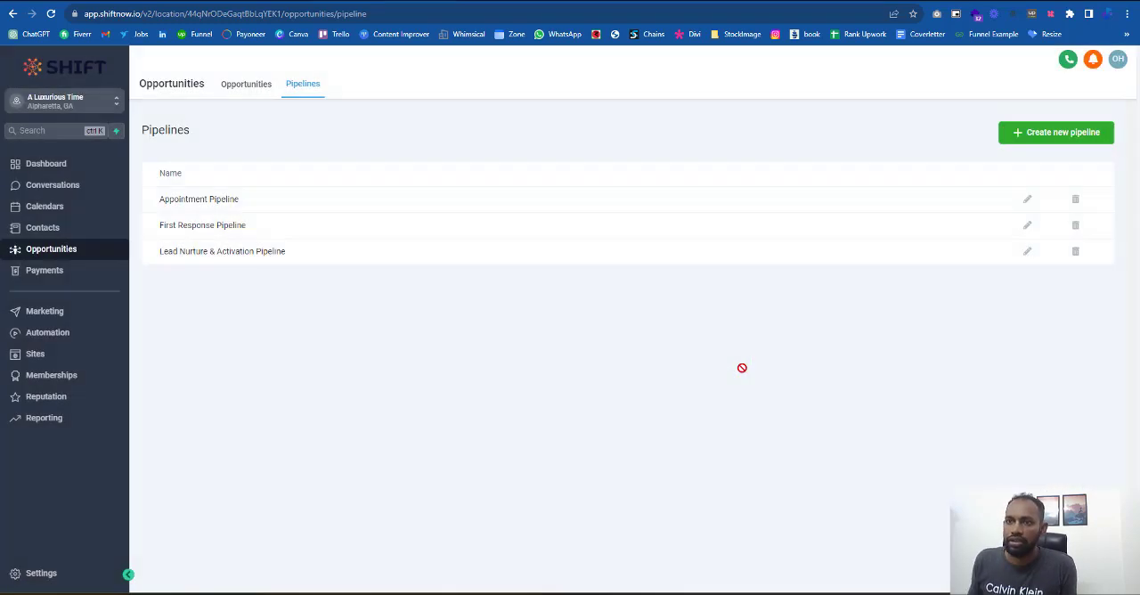
- Show the Lead Funnel pipeline on the opportunities board
{"action": "left_click", "coordinate": [258, 83]}
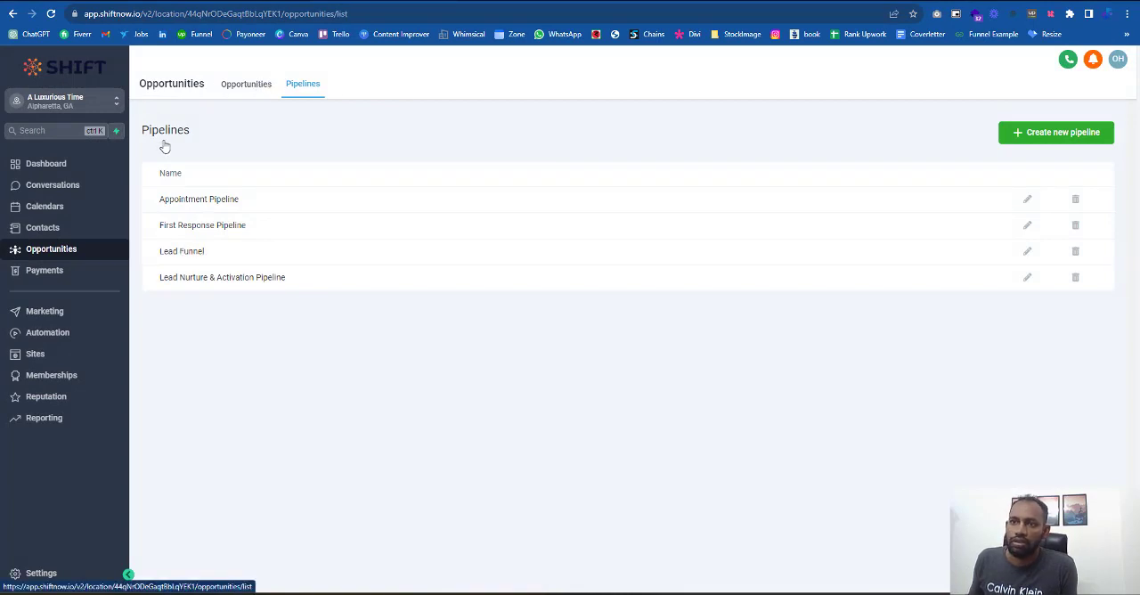
{"action": "left_click", "coordinate": [220, 134]}
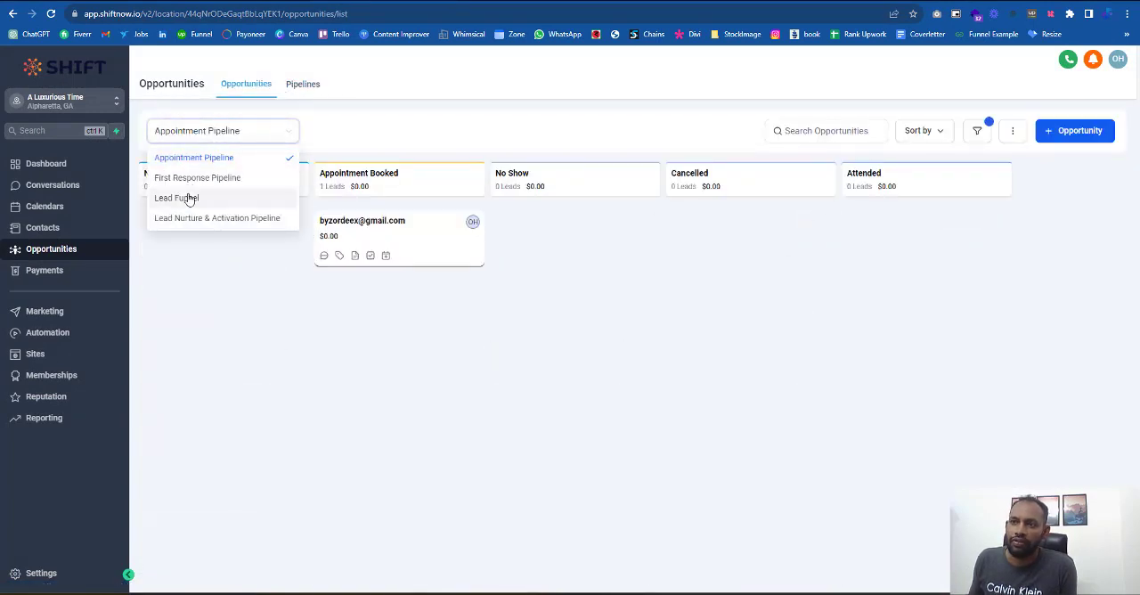
{"action": "left_click", "coordinate": [188, 196]}
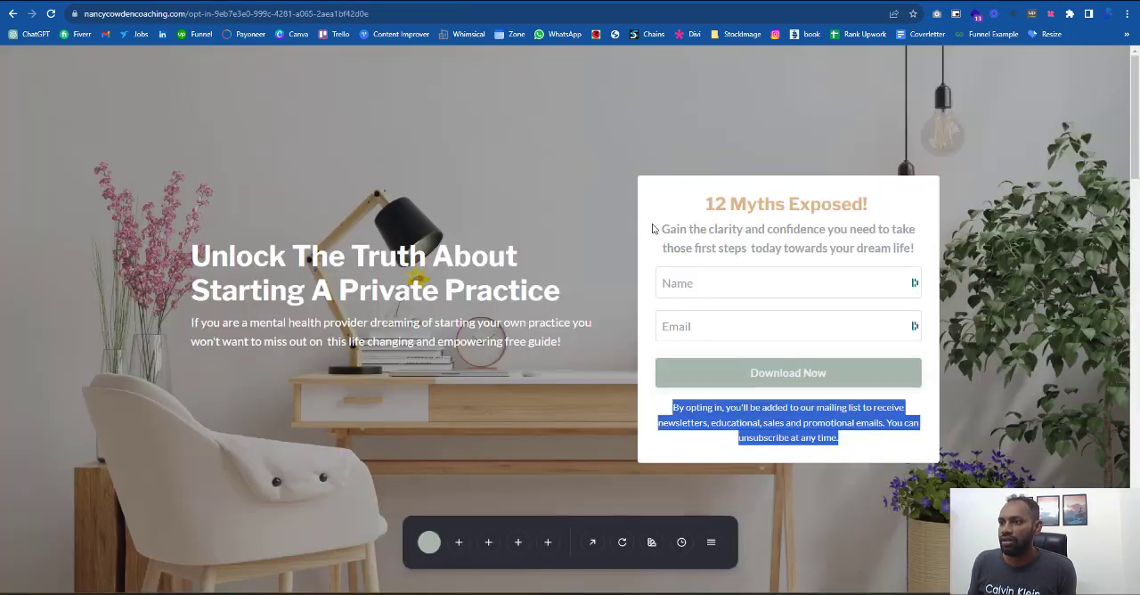
- Examine the reference opt-in page's sections from the hero form down to the guide benefit cards
{"action": "scroll", "coordinate": [656, 340], "scroll_direction": "down", "scroll_amount": 4}
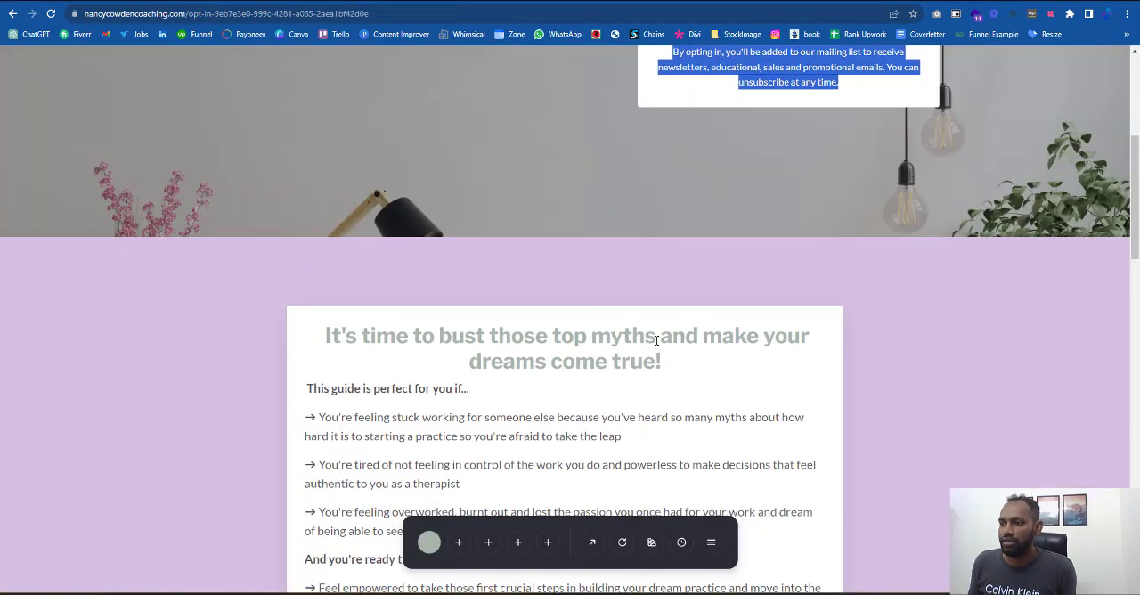
{"action": "scroll", "coordinate": [656, 340], "scroll_direction": "up", "scroll_amount": 5}
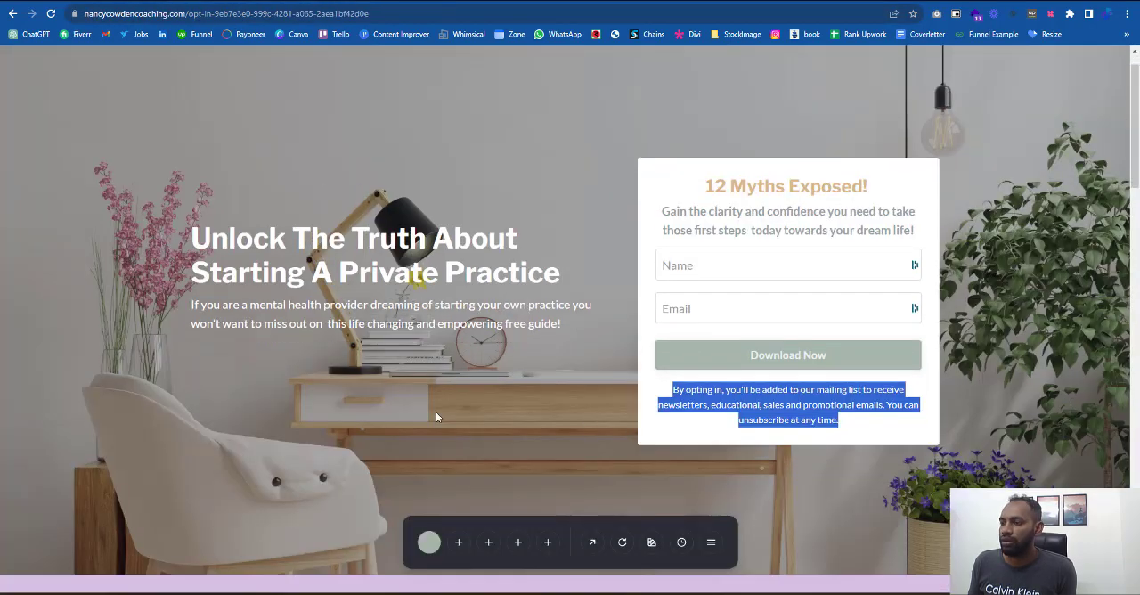
{"action": "scroll", "coordinate": [604, 161], "scroll_direction": "down", "scroll_amount": 12}
{"action": "scroll", "coordinate": [604, 161], "scroll_direction": "down", "scroll_amount": 3}
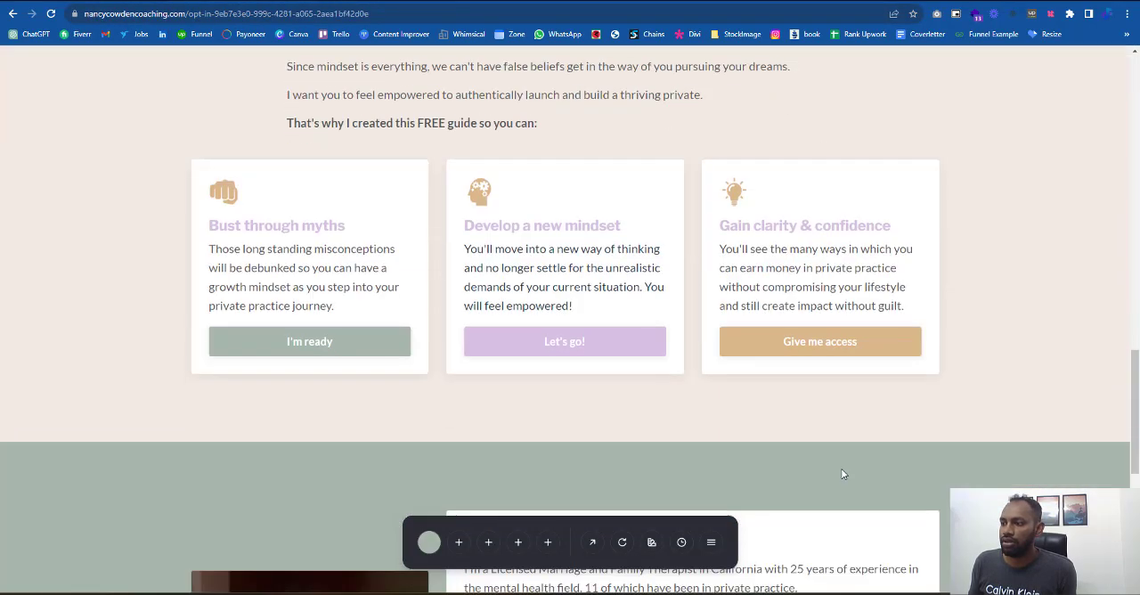
{"action": "scroll", "coordinate": [722, 381], "scroll_direction": "up", "scroll_amount": 12}
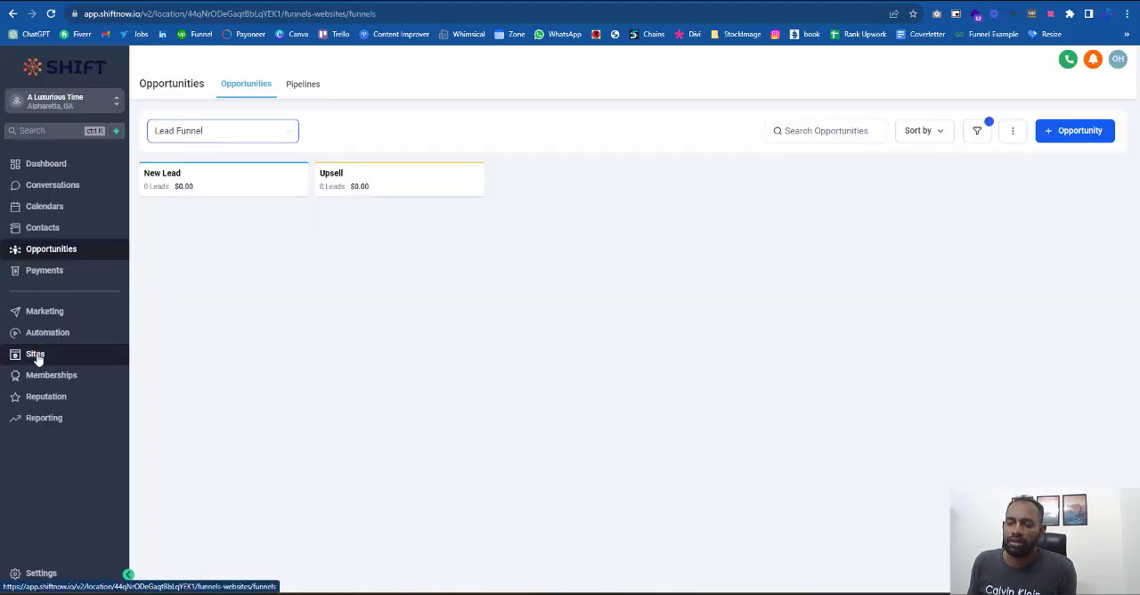
- Create a new blank funnel named "Lead Funnel" under Sites
{"action": "left_click", "coordinate": [37, 356]}
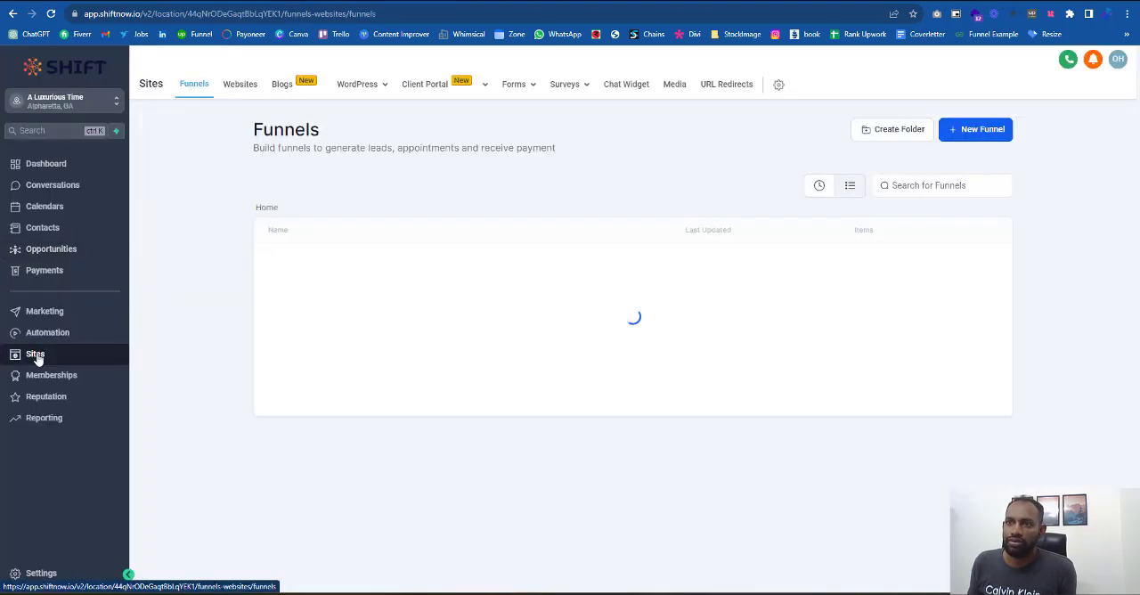
{"action": "left_click", "coordinate": [980, 129]}
{"action": "left_click", "coordinate": [551, 342]}
{"action": "type", "text": "Lead Funnel"}
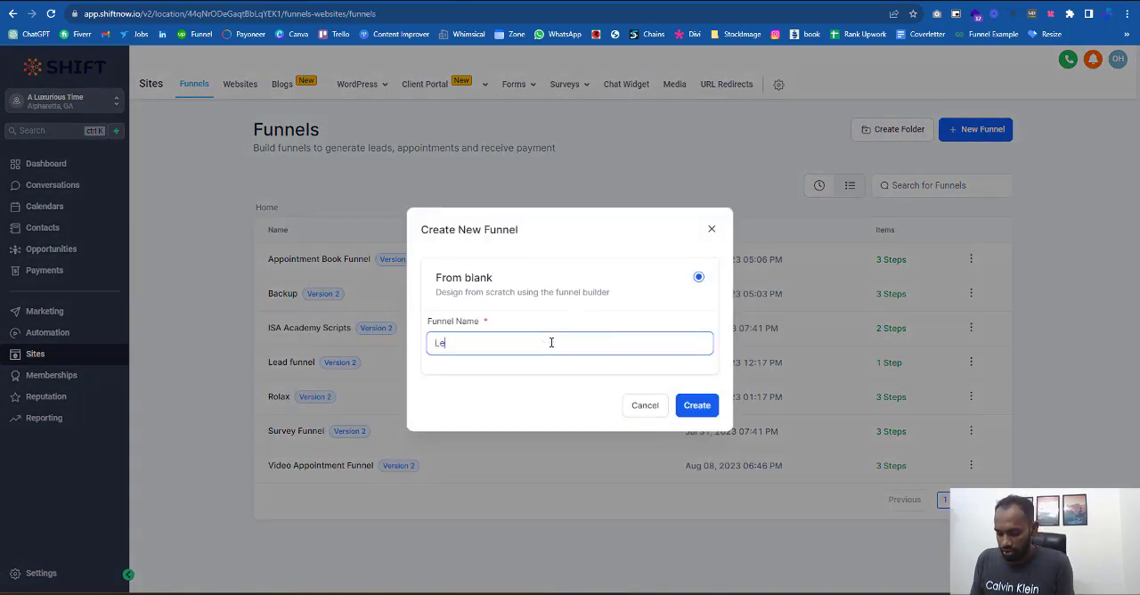
{"action": "left_click", "coordinate": [699, 407]}
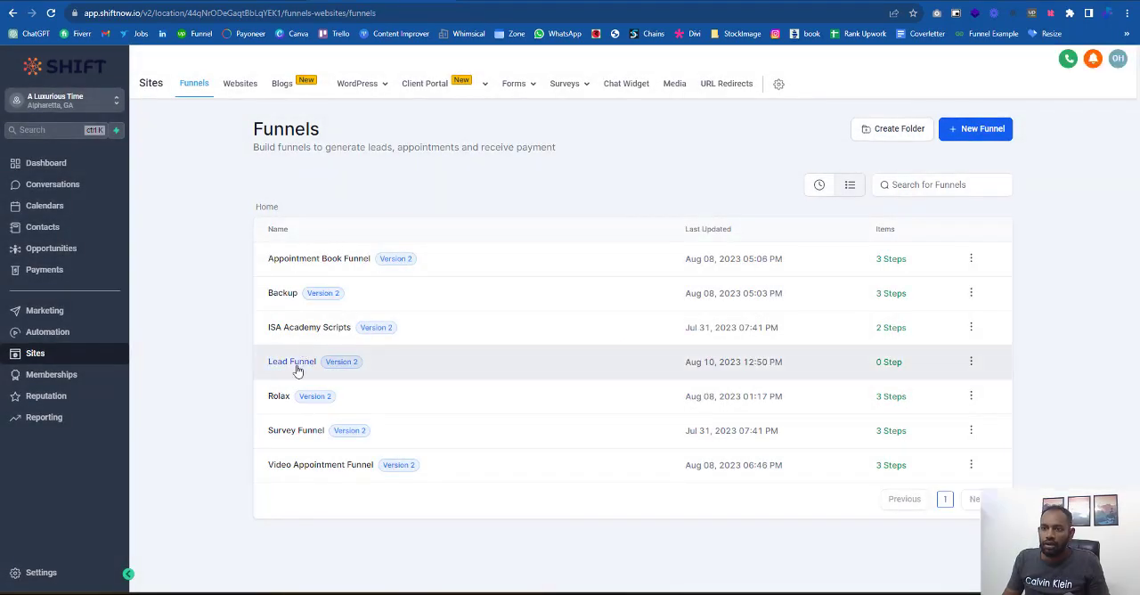
- Open the new Lead Funnel and add a funnel step with the page name "LeadMagnet"
{"action": "left_click", "coordinate": [296, 363]}
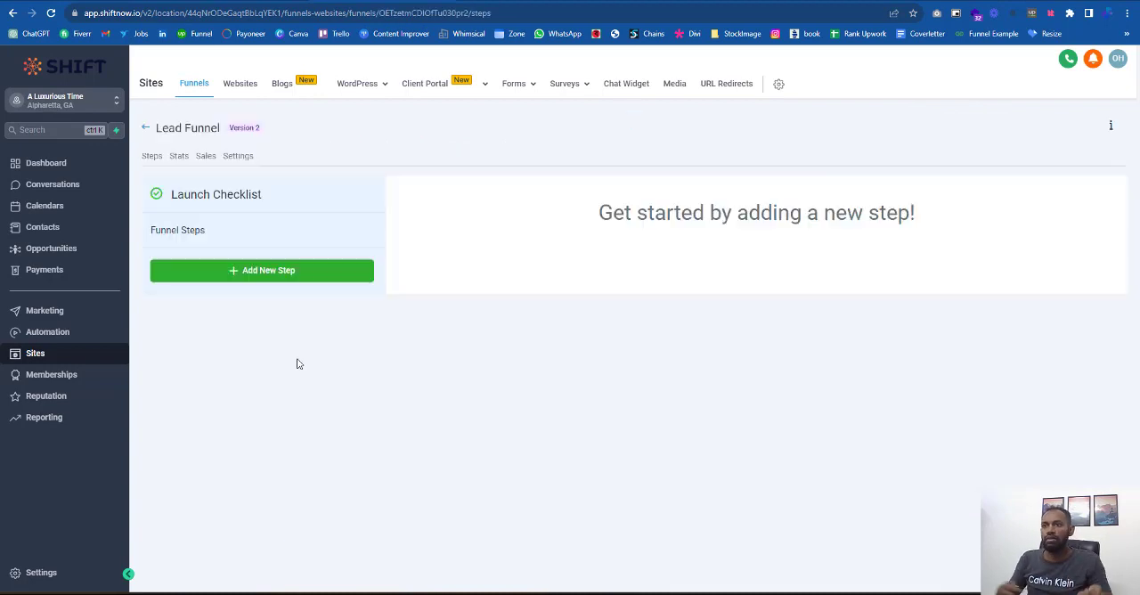
{"action": "left_click", "coordinate": [295, 270]}
{"action": "left_click", "coordinate": [490, 149]}
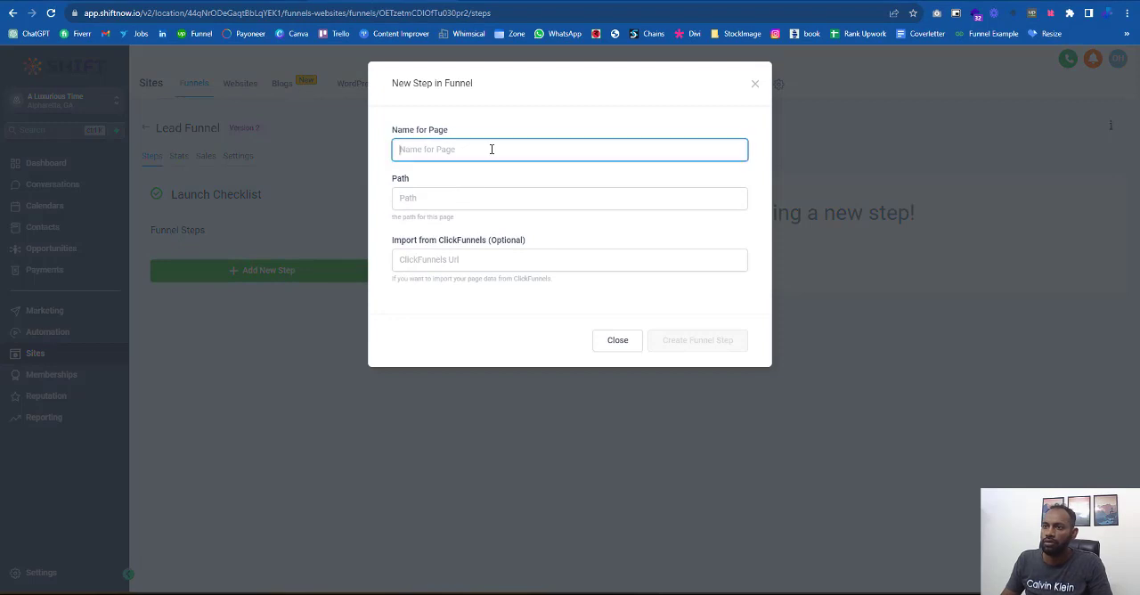
{"action": "type", "text": "LeadMagnet"}
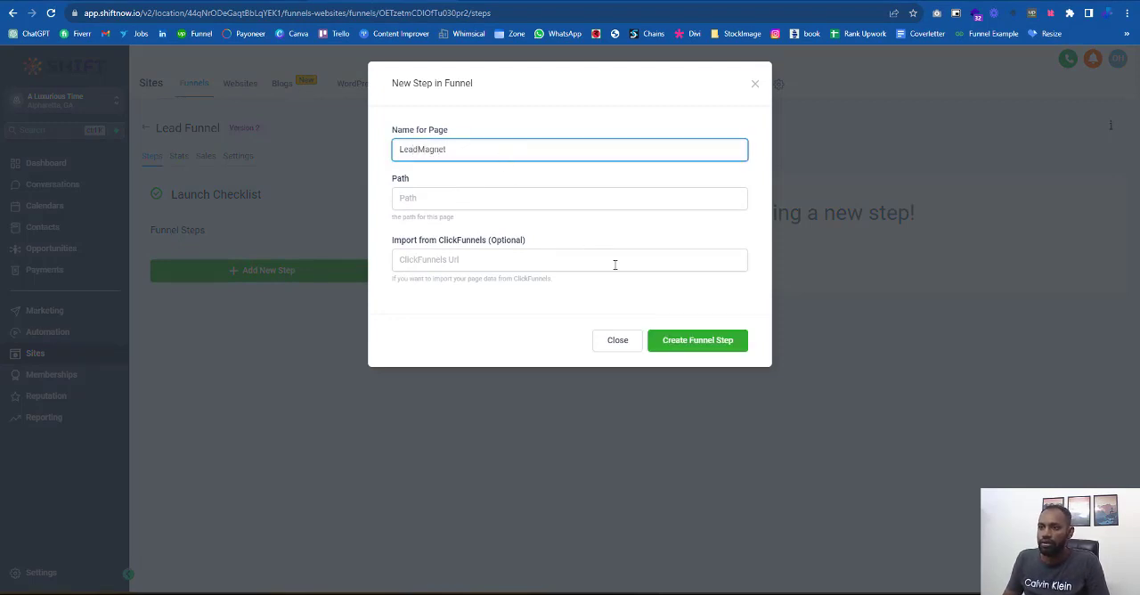
{"action": "left_click", "coordinate": [684, 339]}
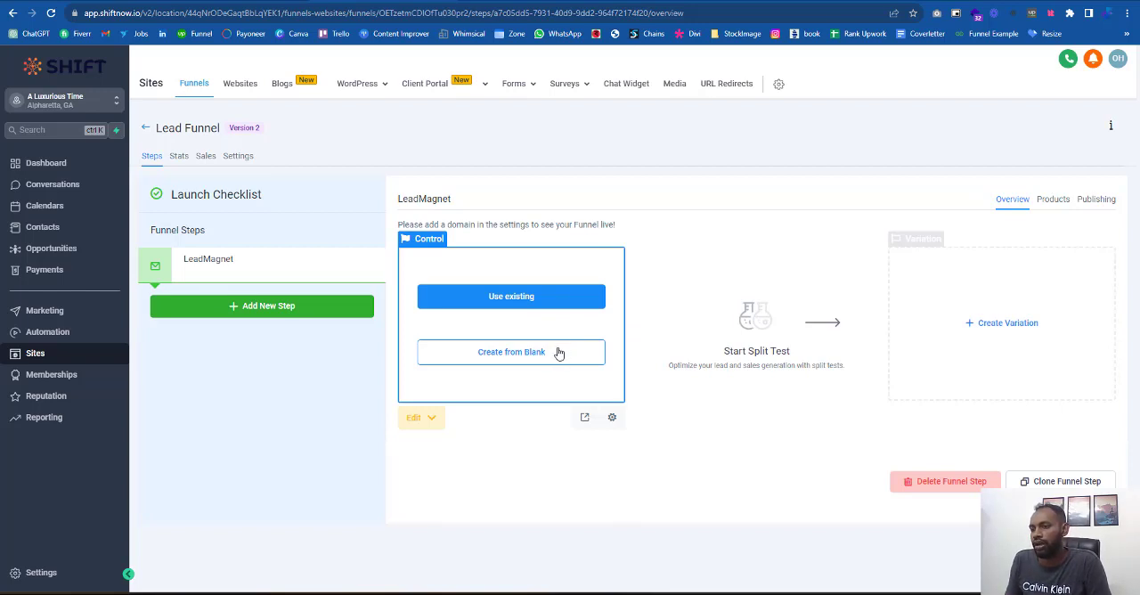
- Create the LeadMagnet page from blank and add a full-width section to it
{"action": "left_click", "coordinate": [558, 356]}
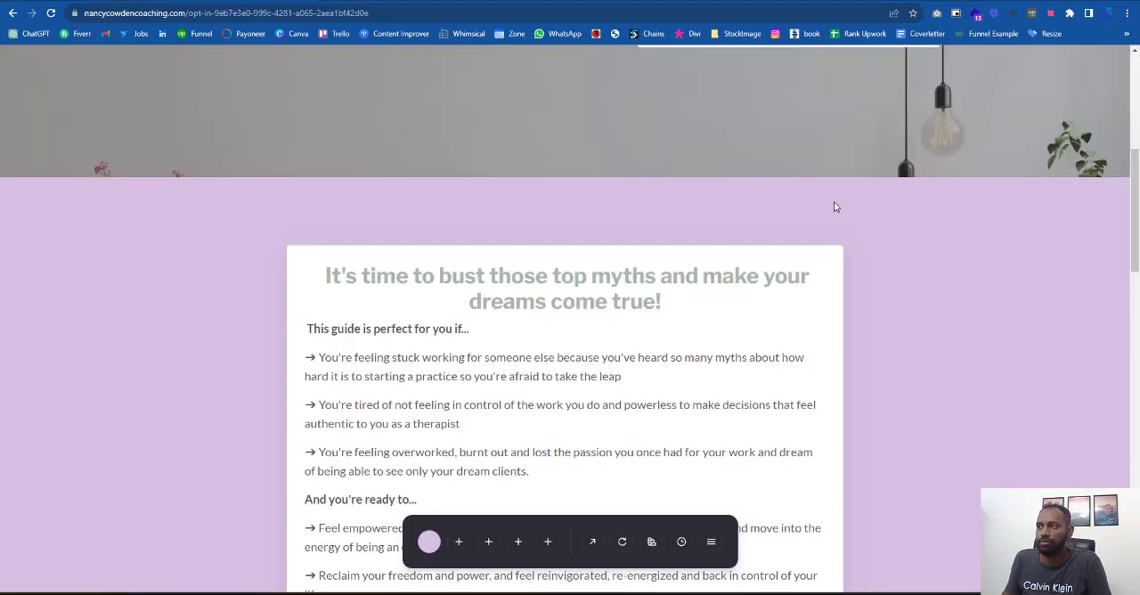
{"action": "scroll", "coordinate": [836, 207], "scroll_direction": "up", "scroll_amount": 5}
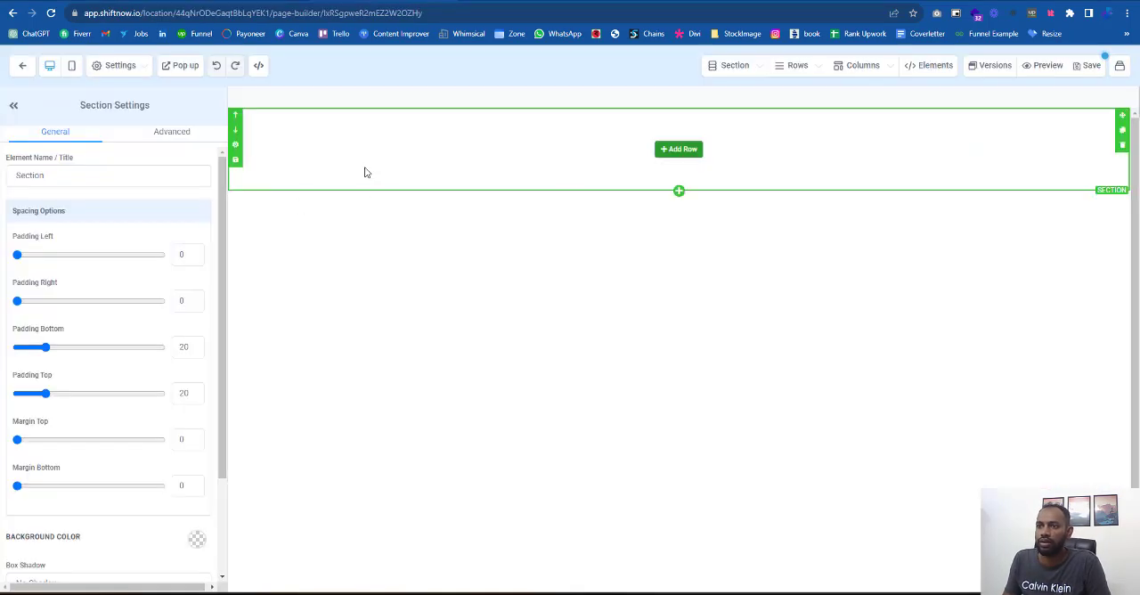
- Set the section's background image to 111.png using its media library link, with the image option Full Center
{"action": "scroll", "coordinate": [120, 410], "scroll_direction": "down", "scroll_amount": 3}
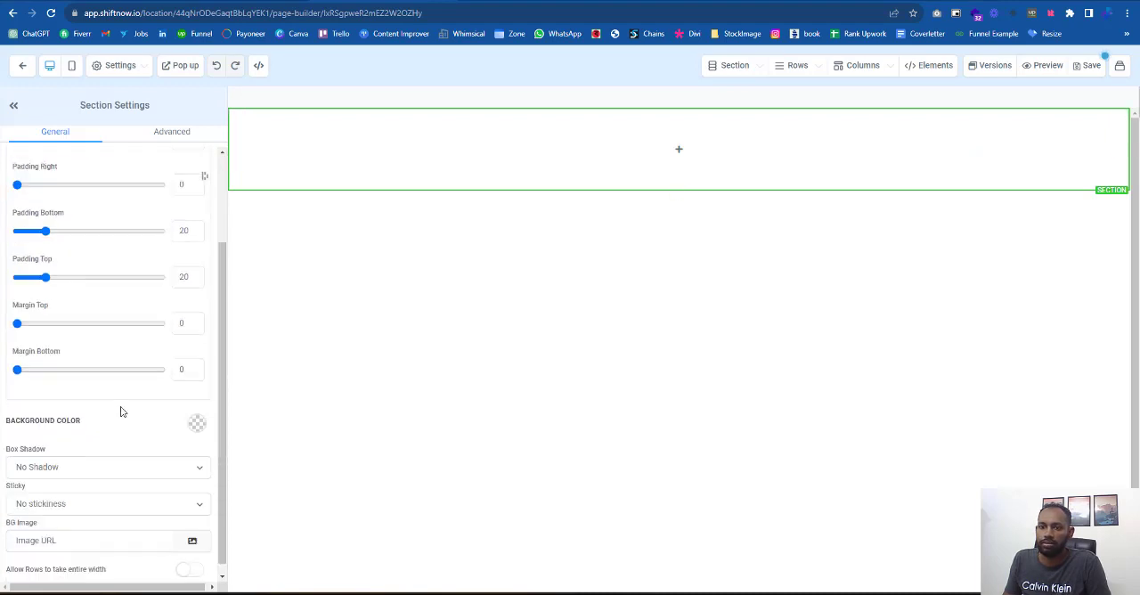
{"action": "left_click", "coordinate": [191, 531]}
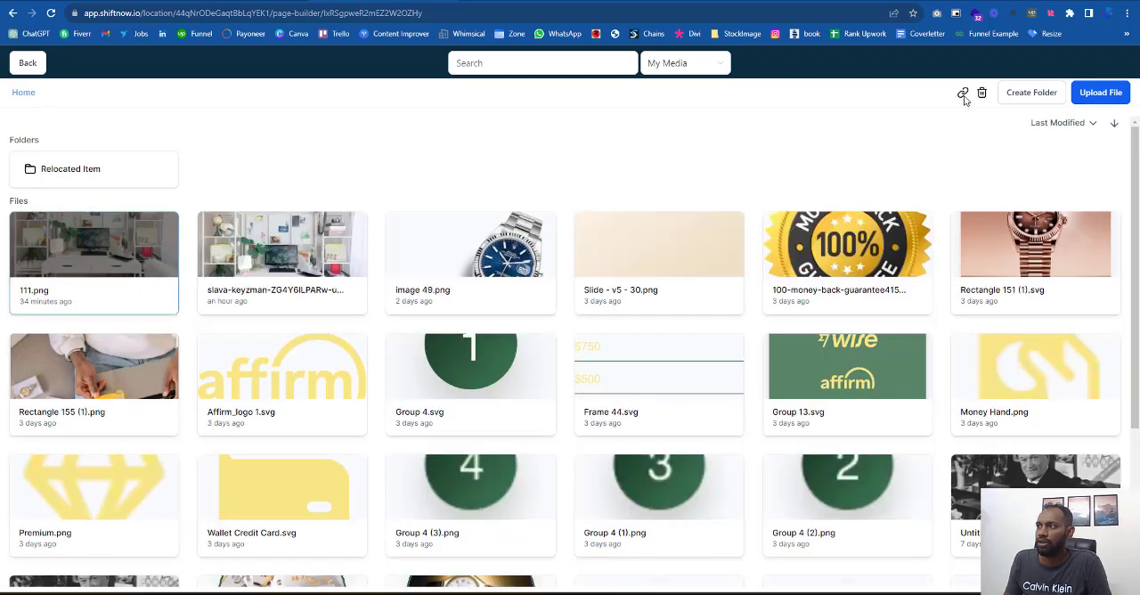
{"action": "left_click", "coordinate": [962, 93]}
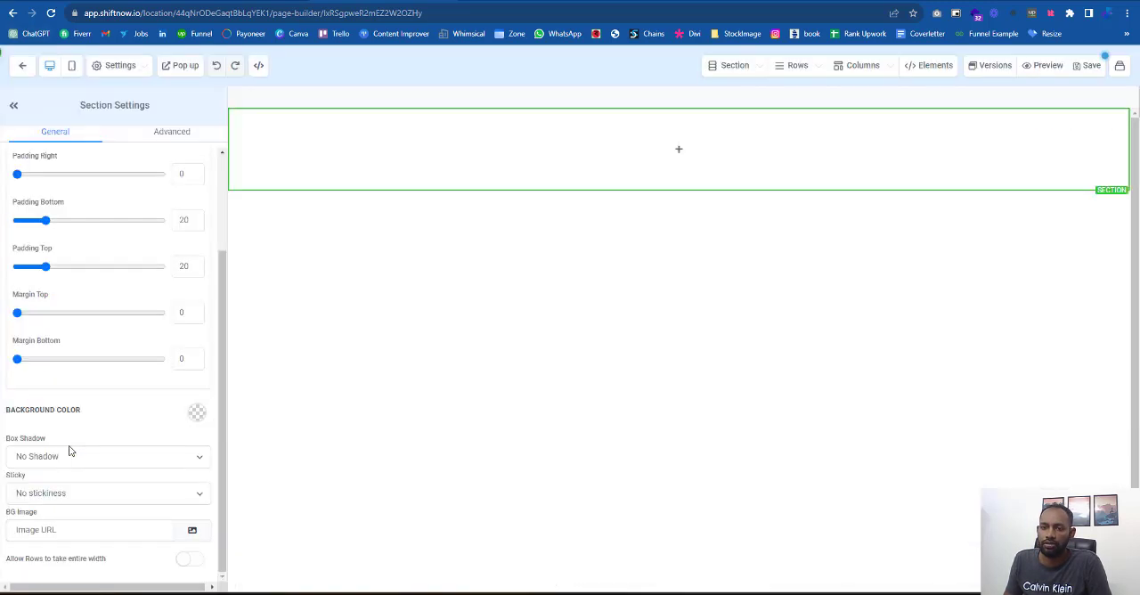
{"action": "right_click", "coordinate": [60, 531]}
{"action": "left_click", "coordinate": [112, 357]}
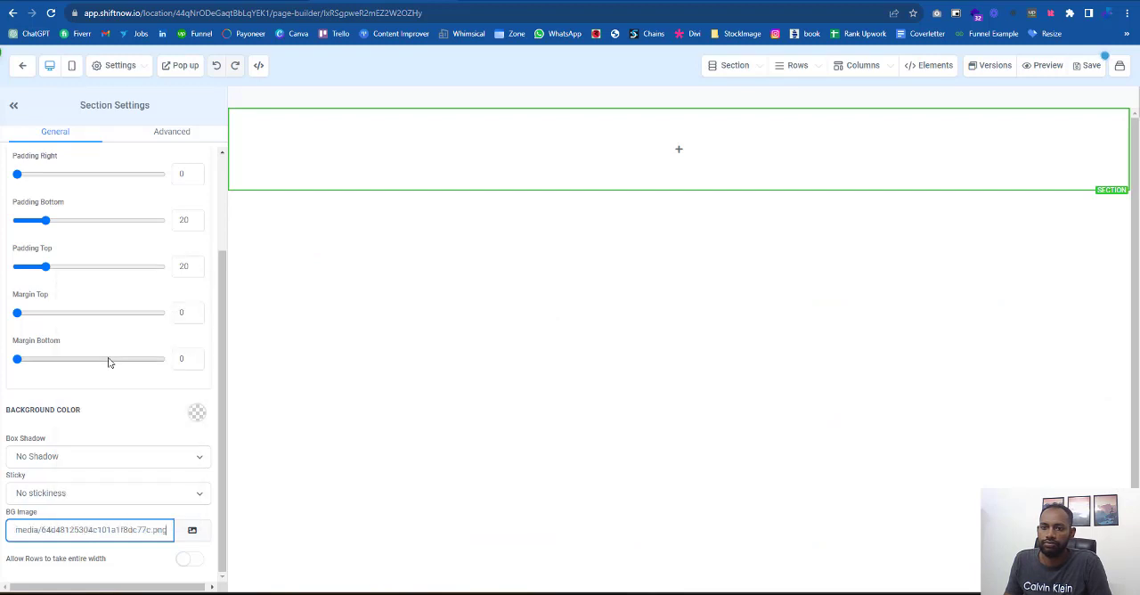
{"action": "scroll", "coordinate": [68, 535], "scroll_direction": "down", "scroll_amount": 2}
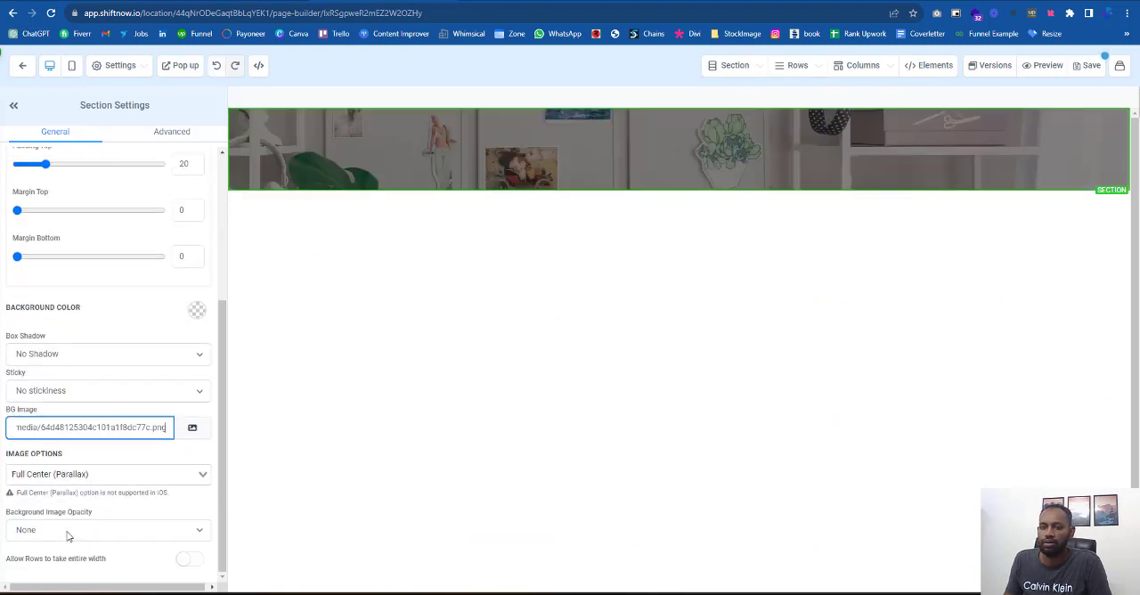
{"action": "left_click", "coordinate": [43, 477]}
{"action": "left_click", "coordinate": [43, 510]}
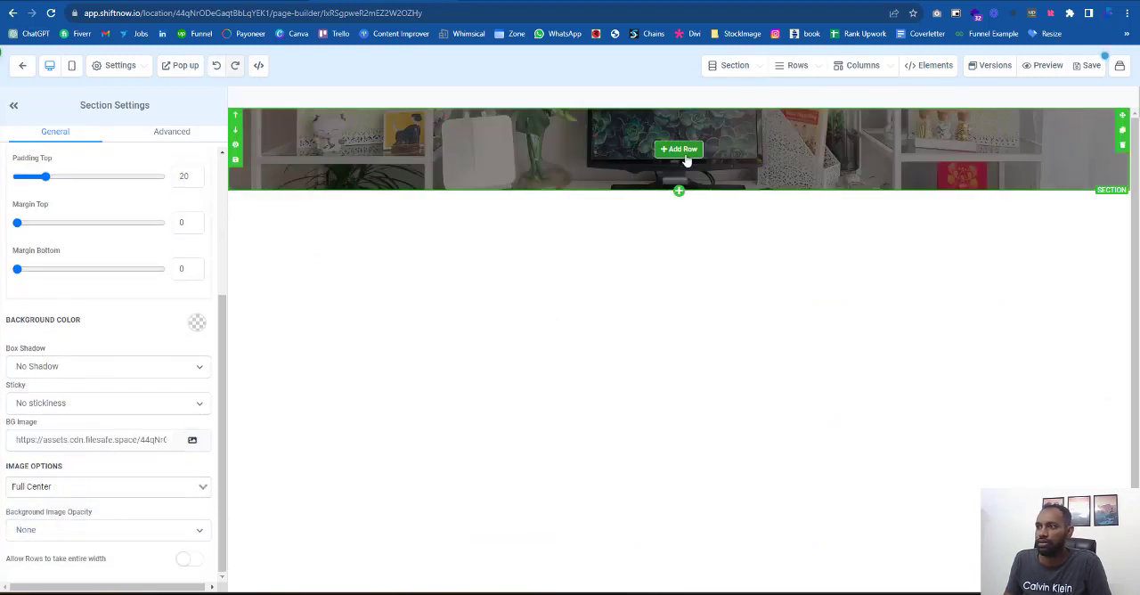
- Add a two-column row to the section and place a form element with the Lead funnel form in its second column
{"action": "left_click", "coordinate": [684, 157]}
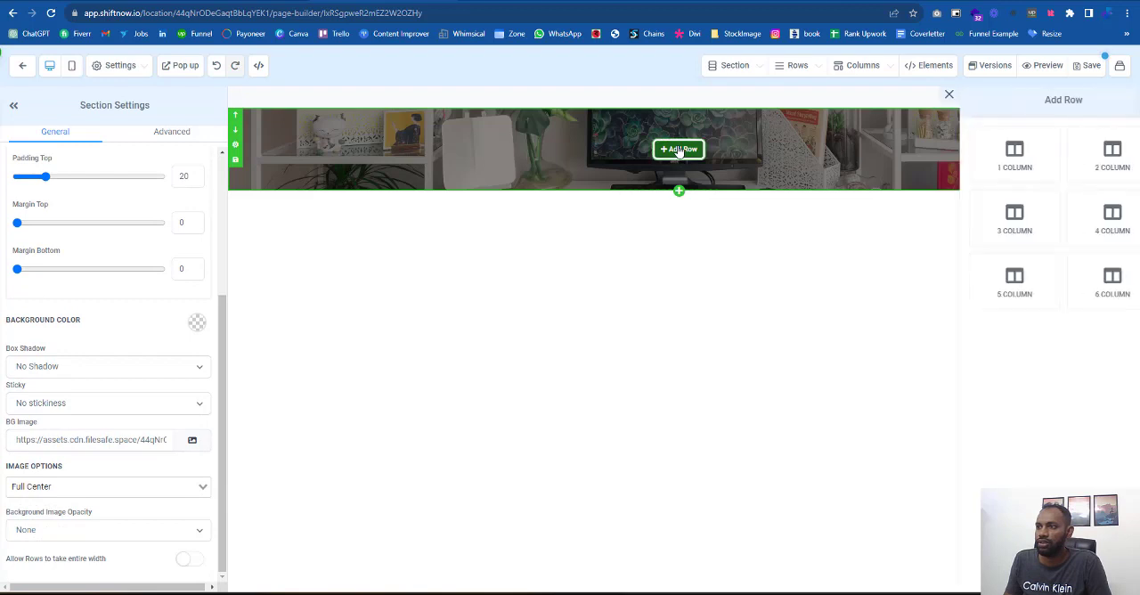
{"action": "left_click", "coordinate": [1079, 174]}
{"action": "left_click", "coordinate": [857, 166]}
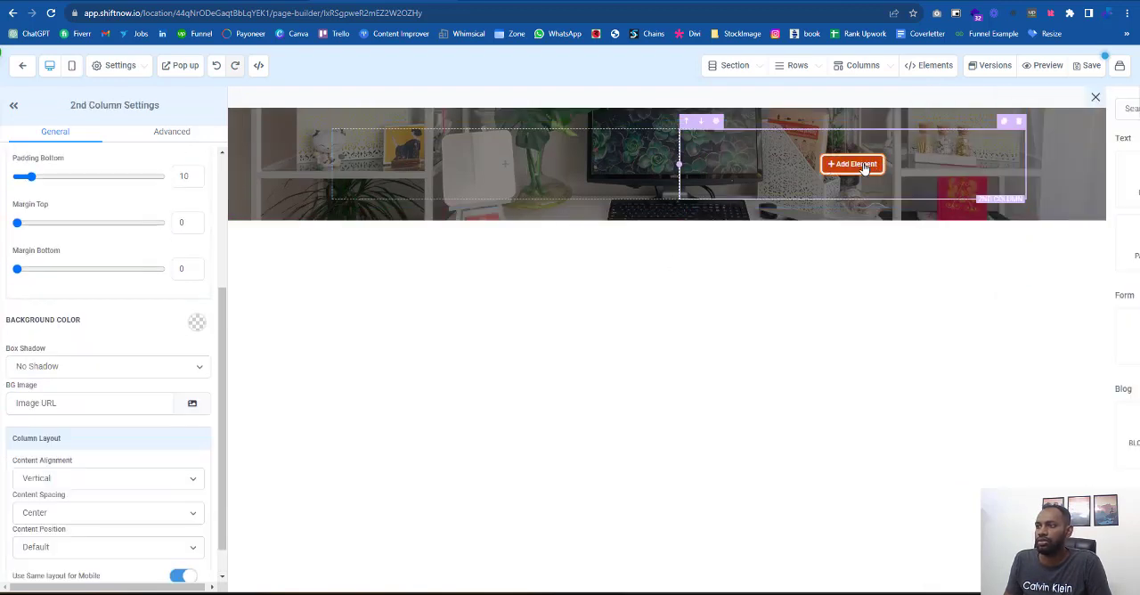
{"action": "left_click", "coordinate": [975, 109]}
{"action": "type", "text": "fo"}
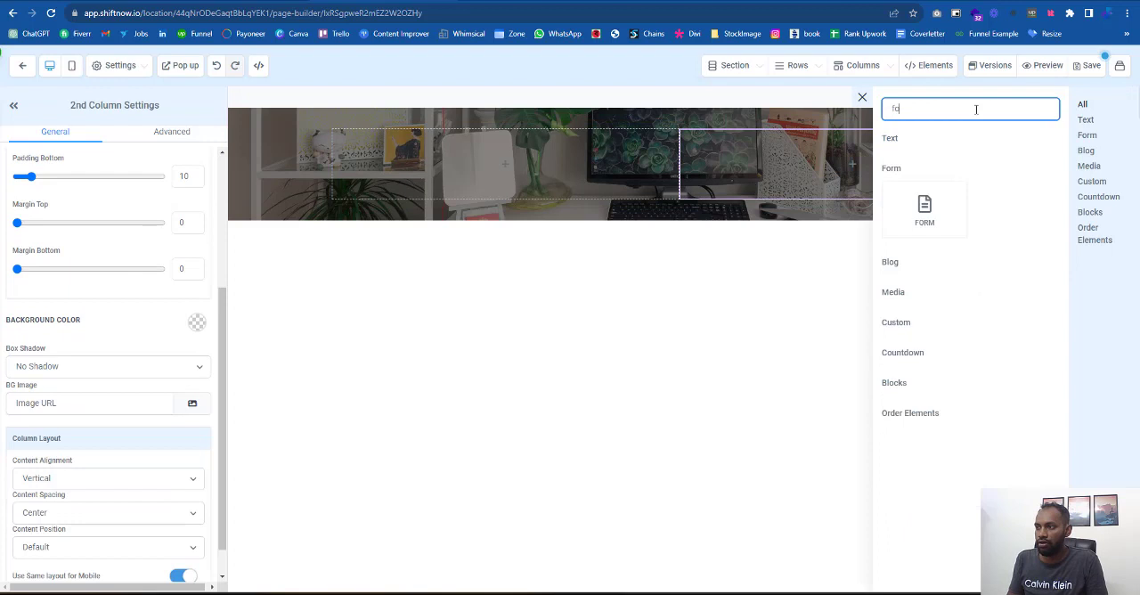
{"action": "left_click", "coordinate": [943, 209]}
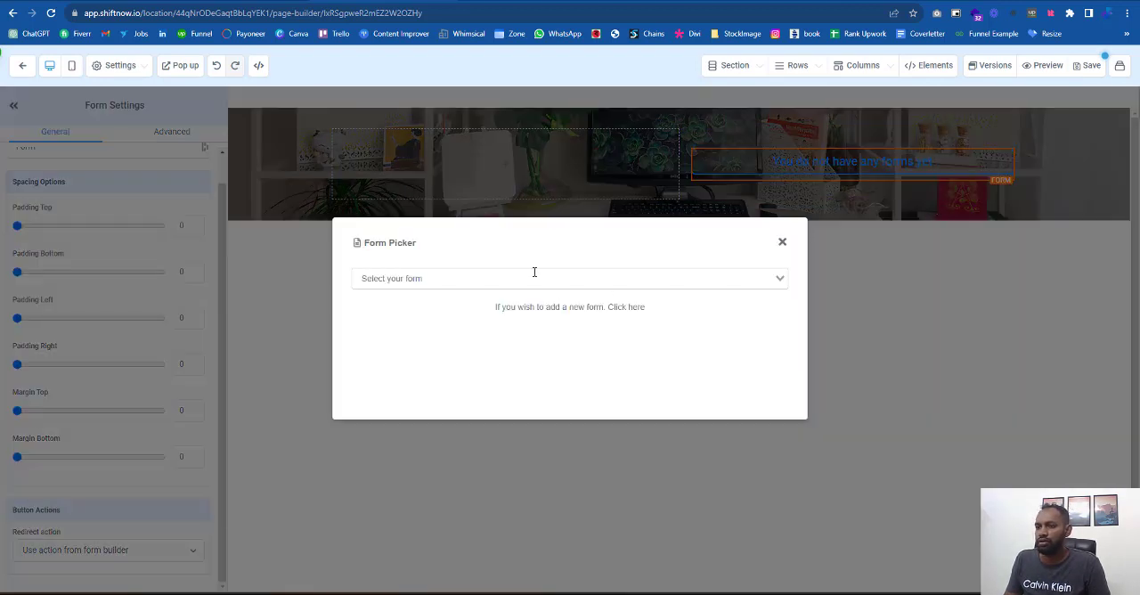
{"action": "left_click", "coordinate": [534, 278]}
{"action": "left_click", "coordinate": [418, 344]}
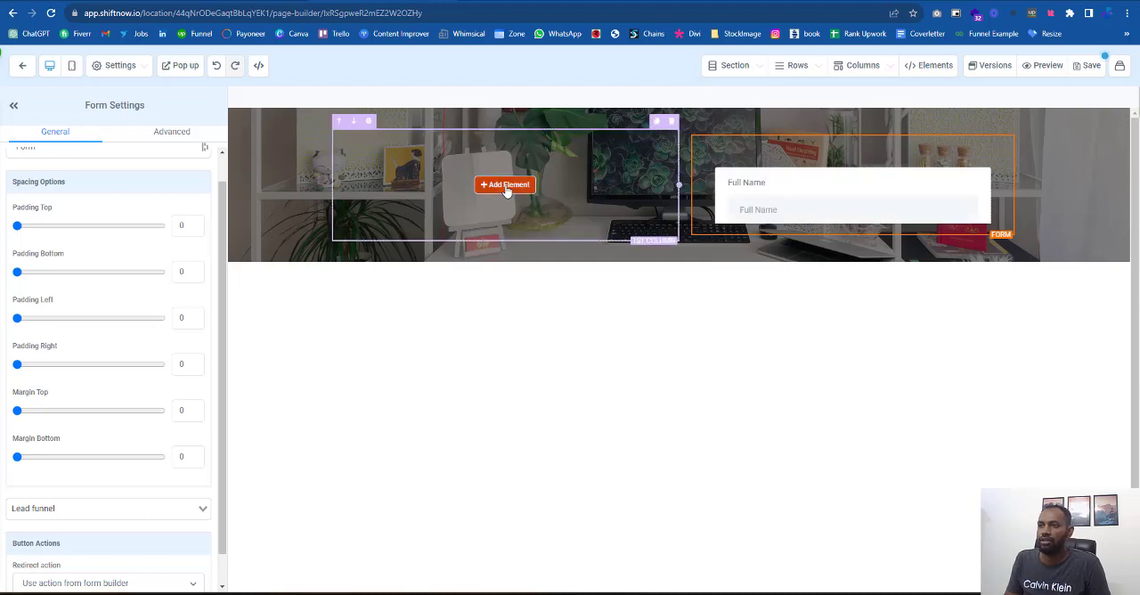
- Add a headline in the first column with the reference page's heading text, "Unlock The Truth About Starting A Private Practice"
{"action": "left_click", "coordinate": [480, 186]}
{"action": "left_click", "coordinate": [922, 178]}
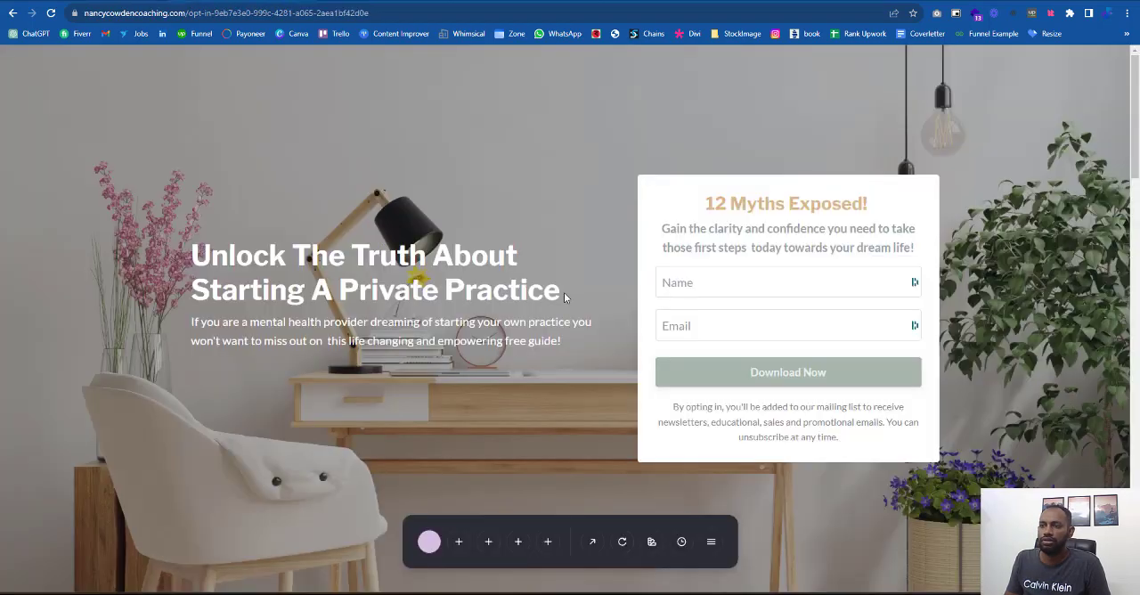
{"action": "left_click_drag", "start_coordinate": [567, 299], "coordinate": [227, 240]}
{"action": "key", "text": "ctrl+c"}
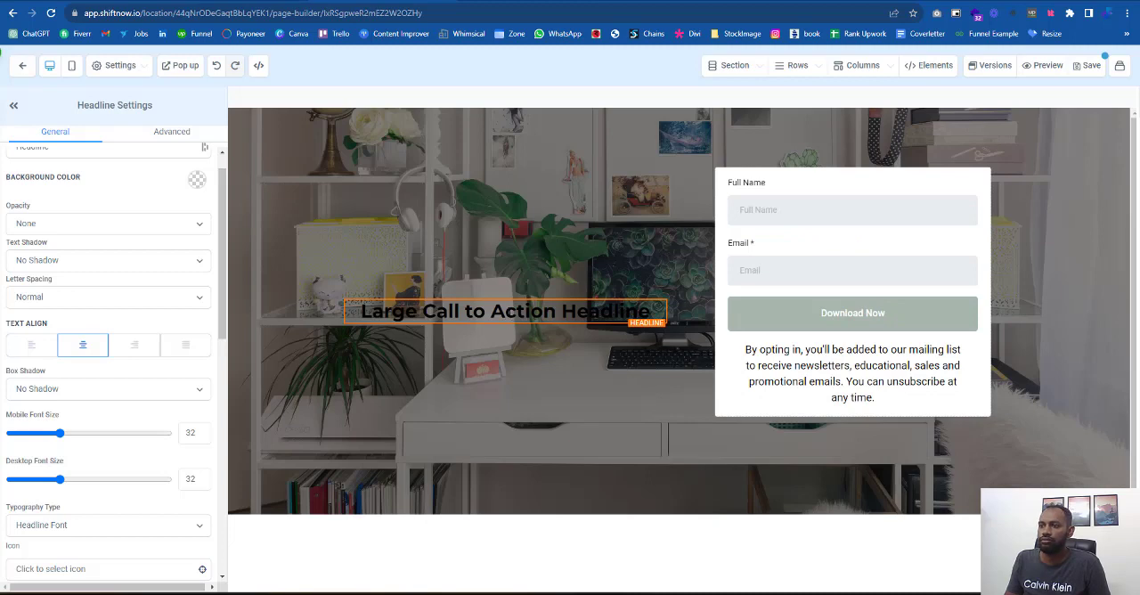
{"action": "triple_click", "coordinate": [504, 312]}
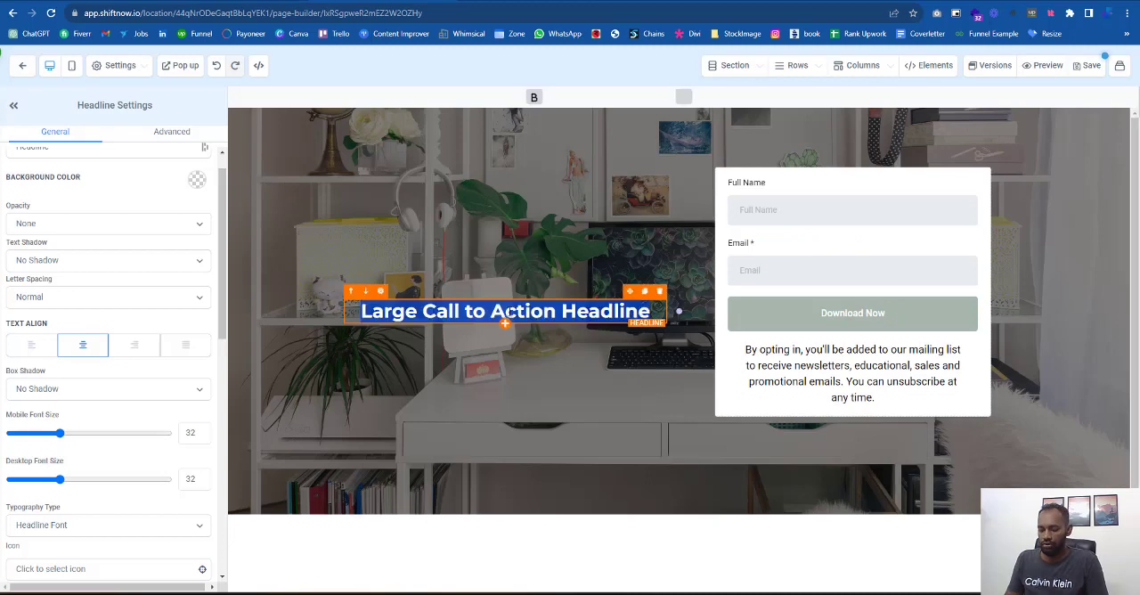
{"action": "key", "text": "ctrl+v"}
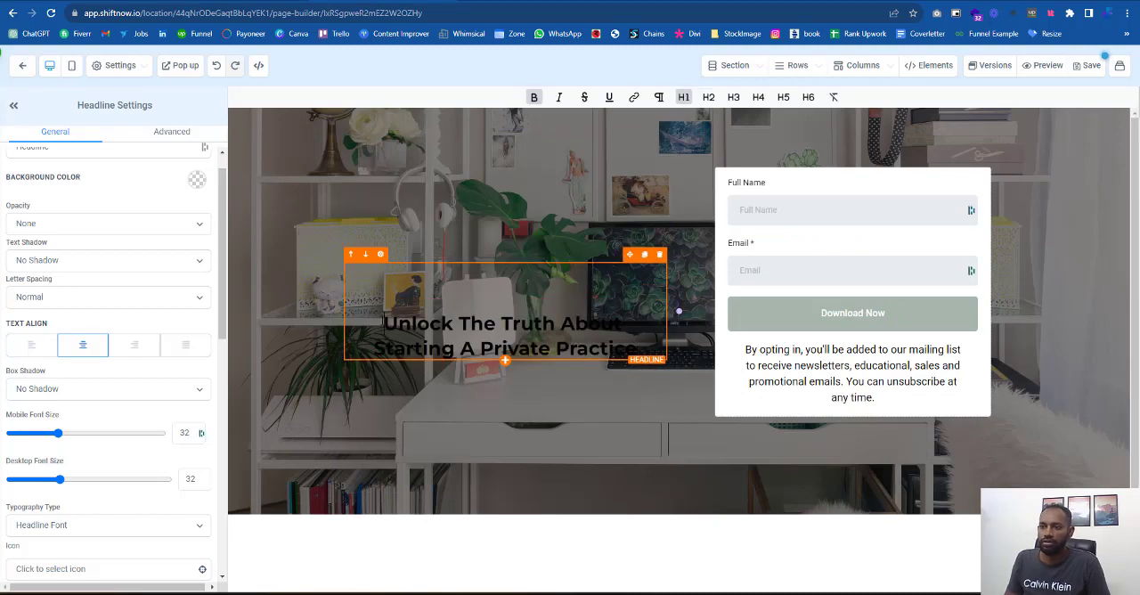
- Left-align the headline, set its bold text color to white and its desktop font size to 40
{"action": "scroll", "coordinate": [89, 413], "scroll_direction": "up", "scroll_amount": 1}
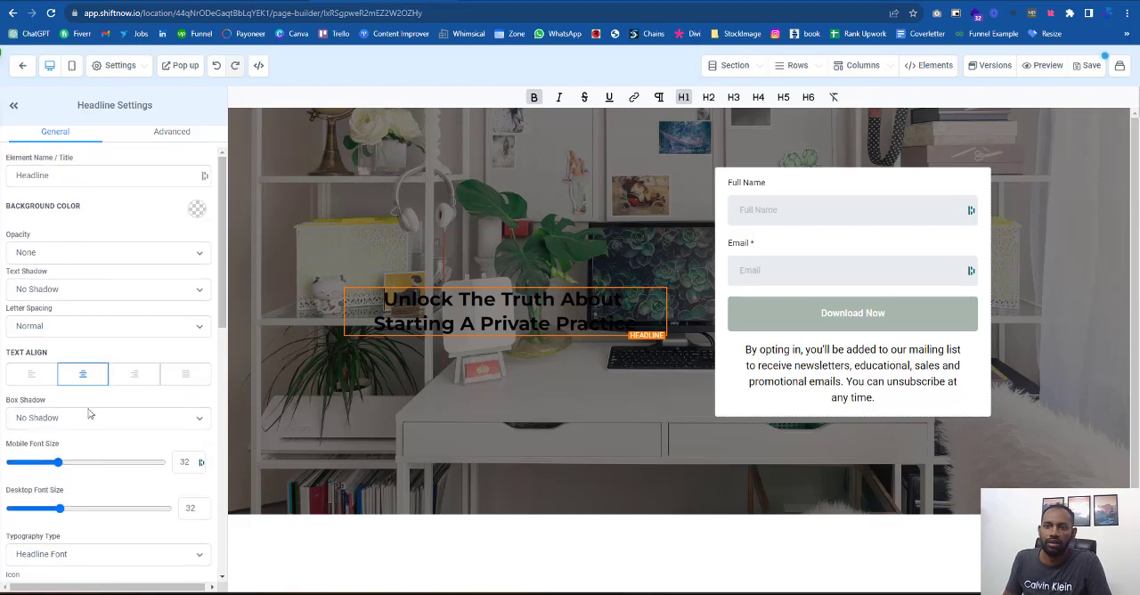
{"action": "left_click", "coordinate": [29, 380]}
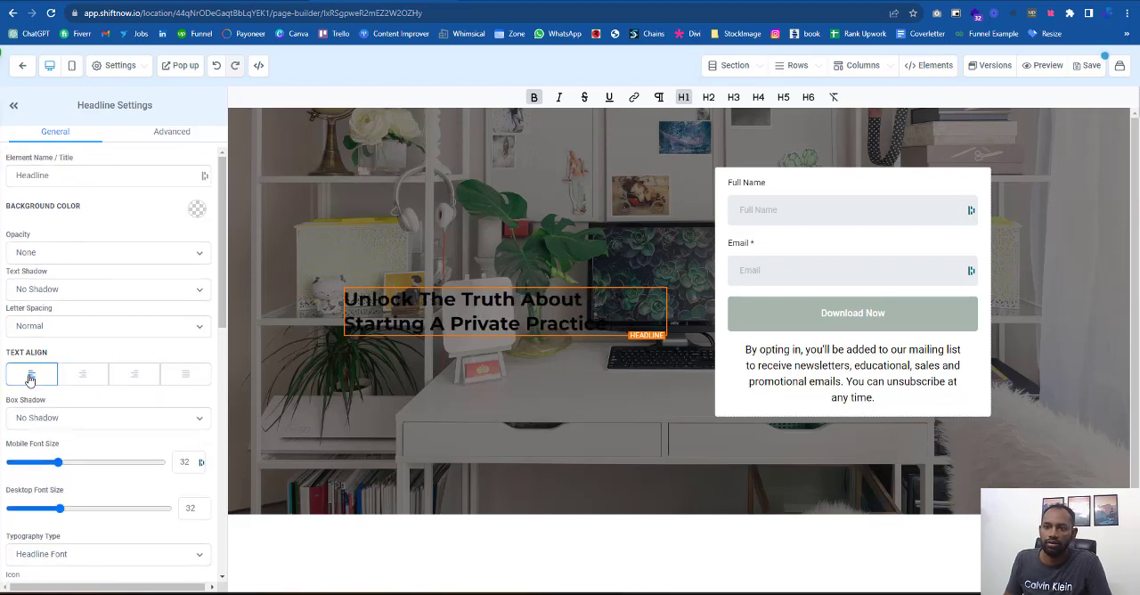
{"action": "scroll", "coordinate": [191, 527], "scroll_direction": "down", "scroll_amount": 3}
{"action": "left_click", "coordinate": [190, 429]}
{"action": "left_click", "coordinate": [190, 431]}
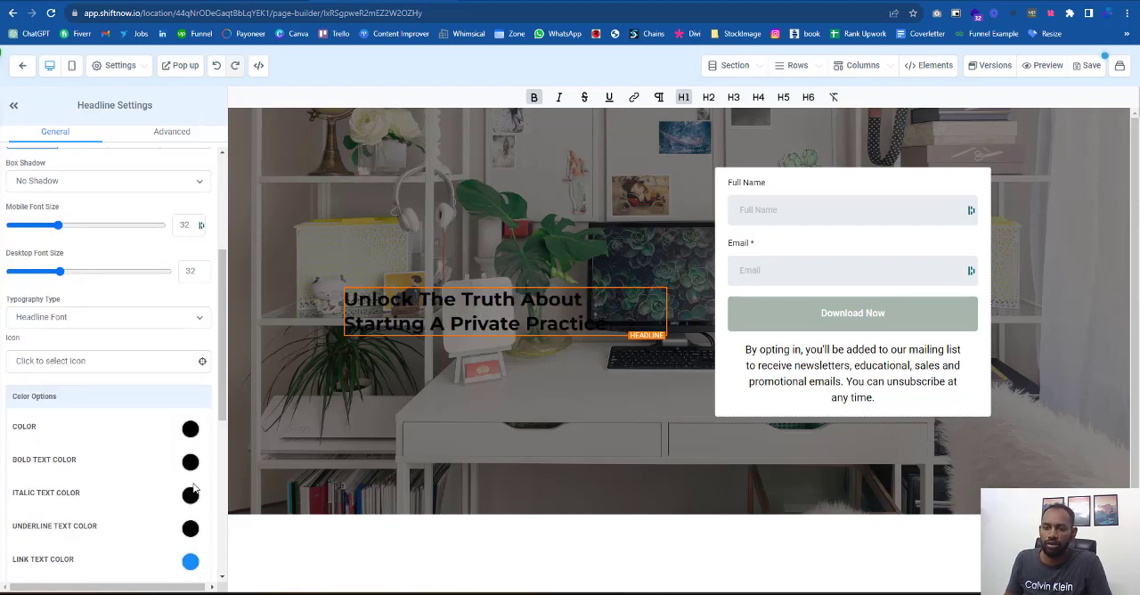
{"action": "left_click", "coordinate": [191, 461]}
{"action": "left_click", "coordinate": [66, 491]}
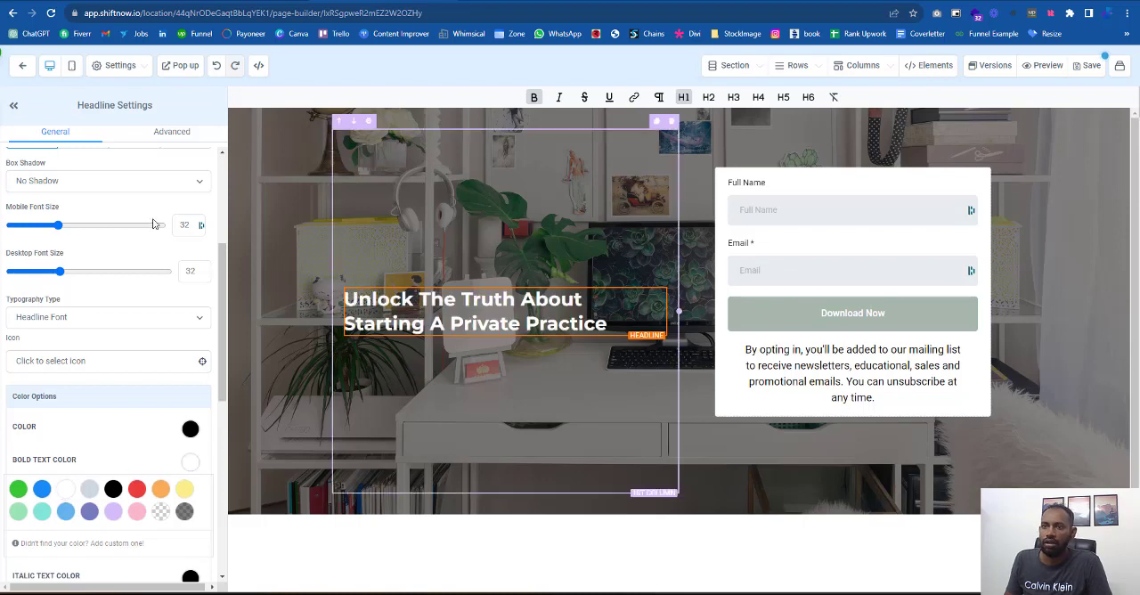
{"action": "left_click_drag", "start_coordinate": [72, 277], "coordinate": [73, 276]}
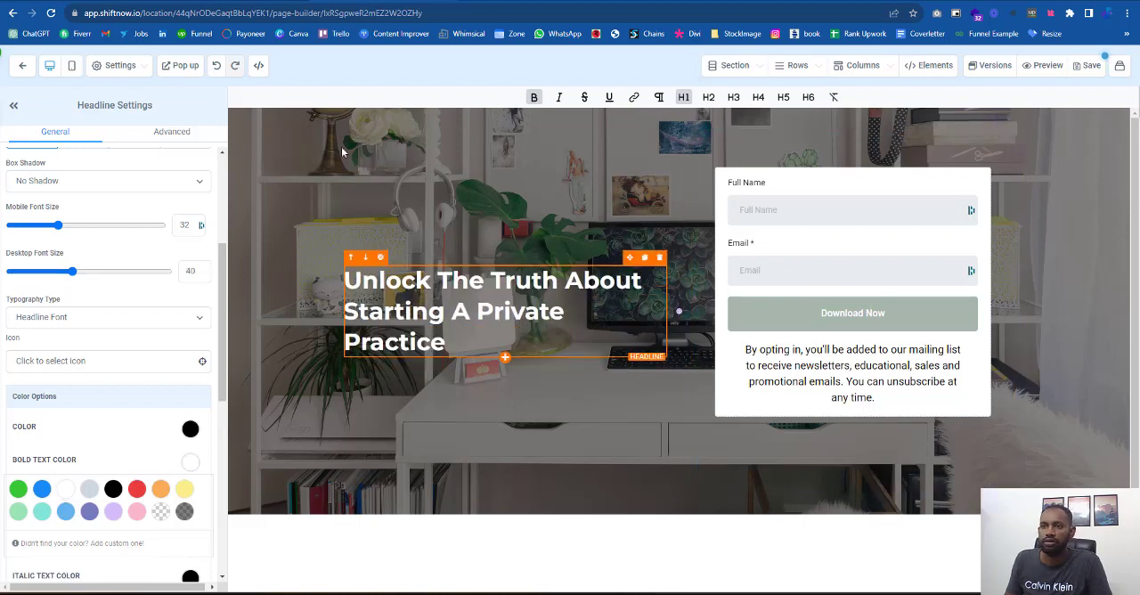
- Add a sub-headline below the headline and replace its text with the "If you are a mental health provider..." paragraph copied from the reference page
{"action": "key", "text": "ctrl+Tab"}
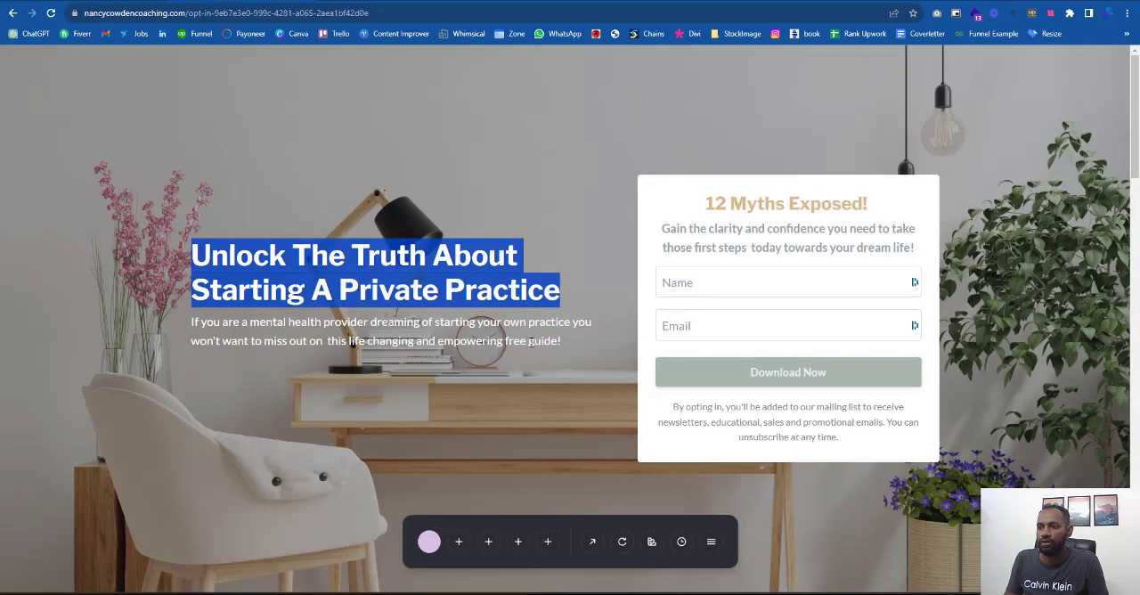
{"action": "left_click_drag", "start_coordinate": [563, 342], "coordinate": [143, 325]}
{"action": "key", "text": "ctrl+c"}
{"action": "key", "text": "ctrl+shift+Tab"}
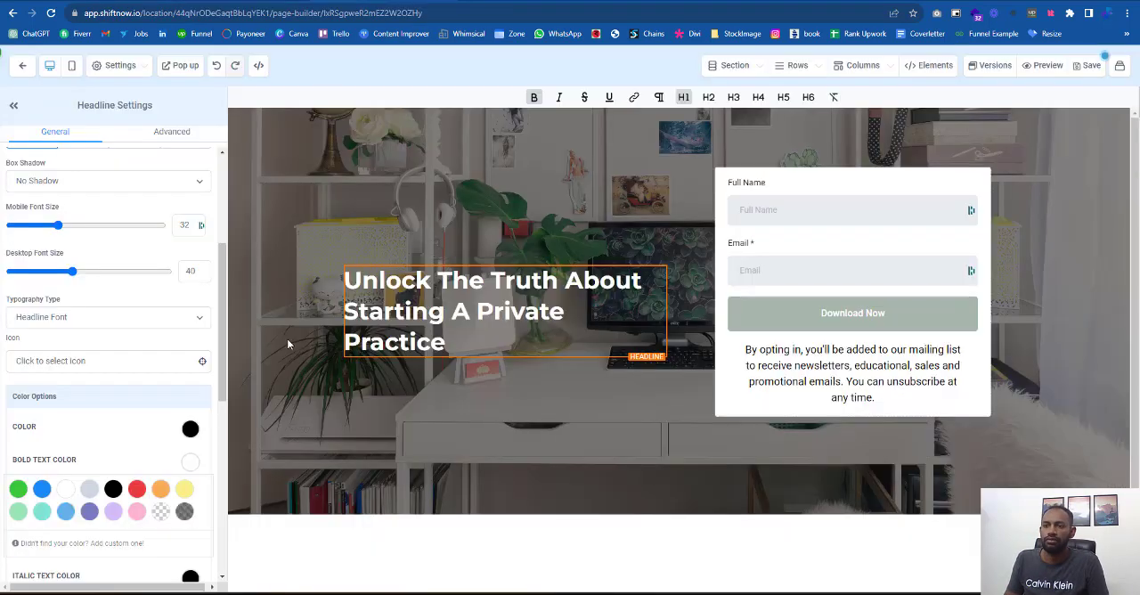
{"action": "left_click", "coordinate": [494, 359]}
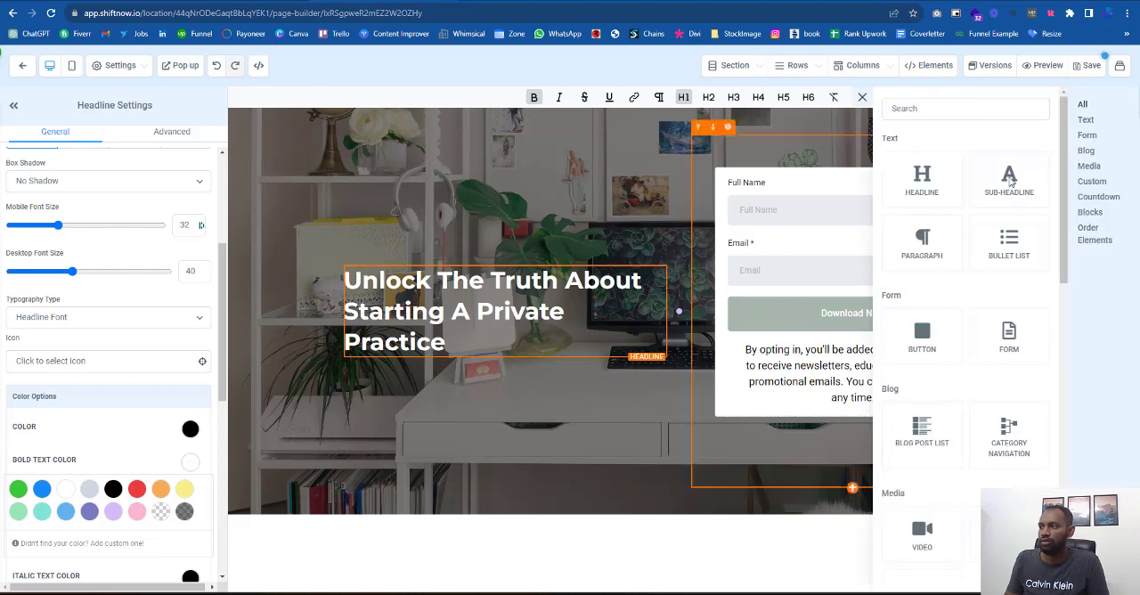
{"action": "left_click", "coordinate": [1009, 181]}
{"action": "left_click", "coordinate": [479, 357]}
{"action": "key", "text": "ctrl+a"}
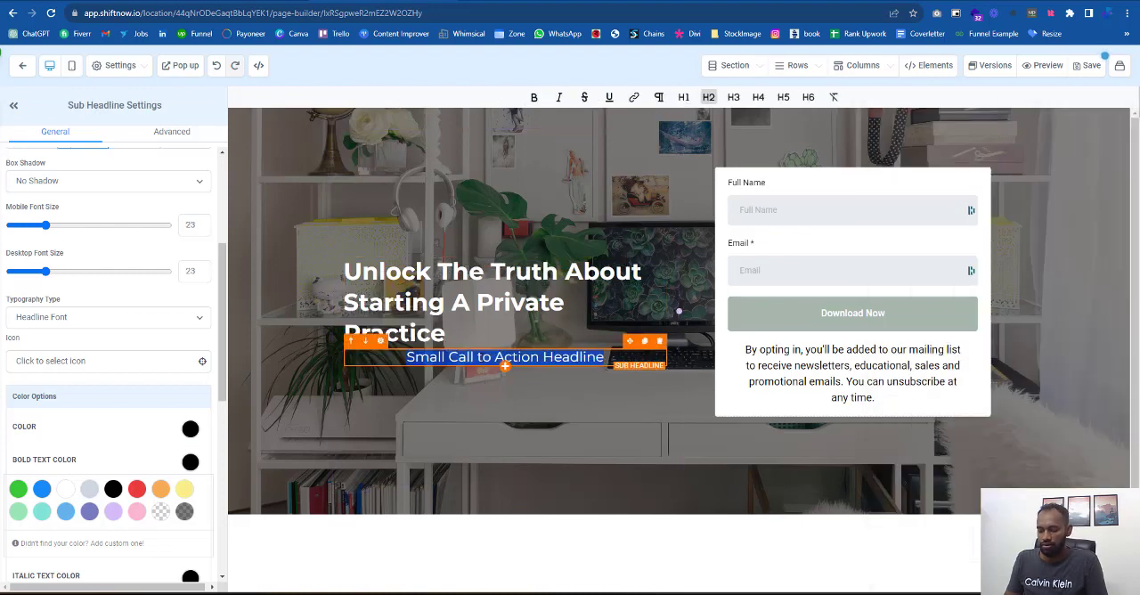
{"action": "key", "text": "ctrl+v"}
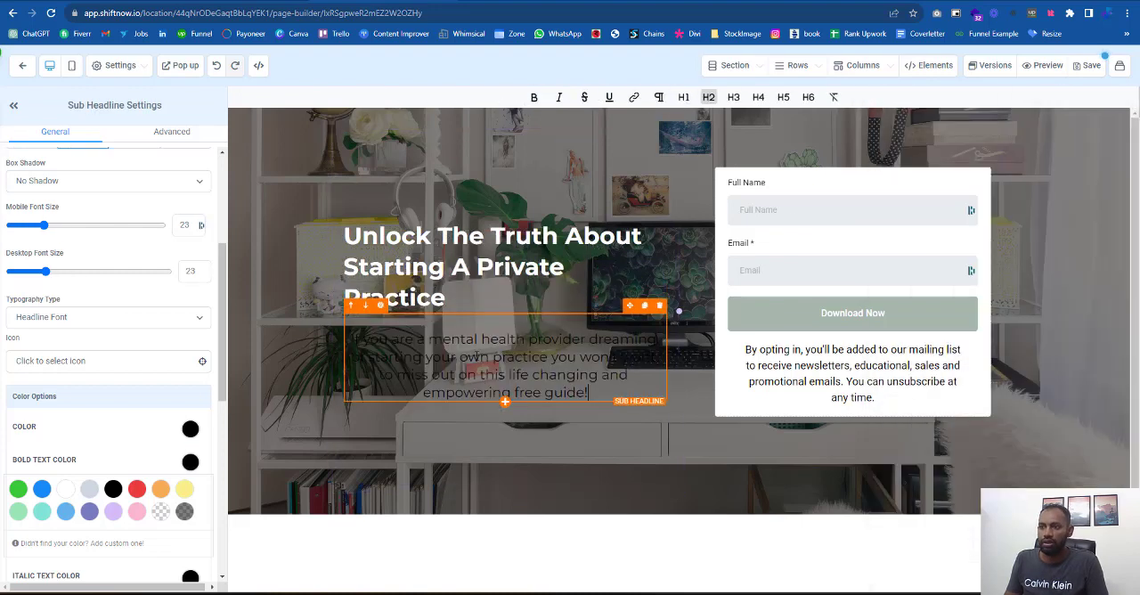
- Format the sub-headline as H3 with white text color and left alignment
{"action": "left_click", "coordinate": [736, 97]}
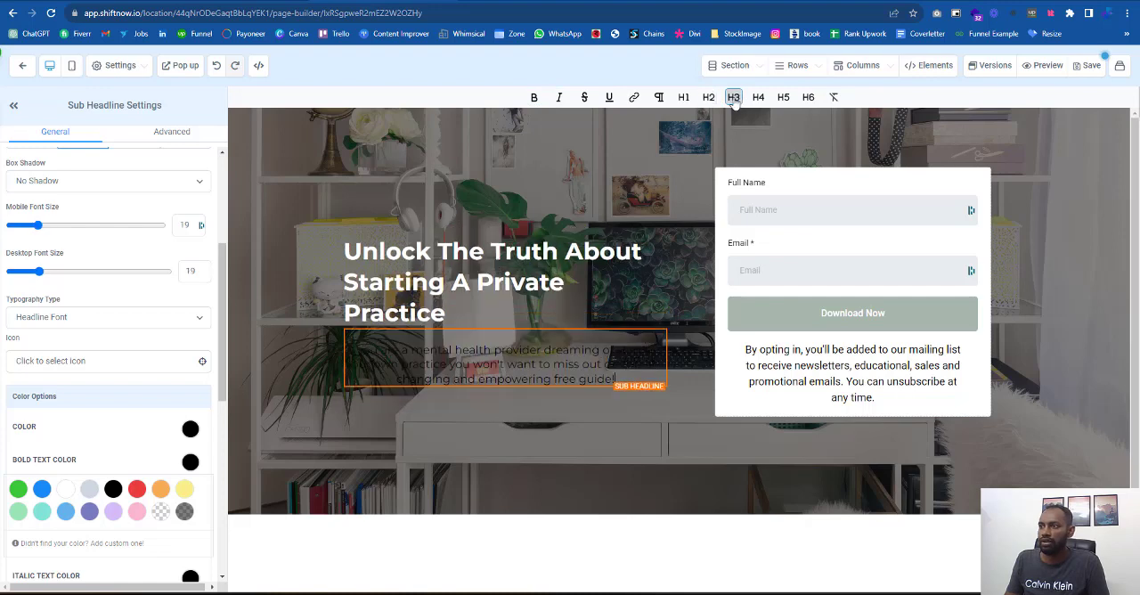
{"action": "left_click", "coordinate": [188, 429]}
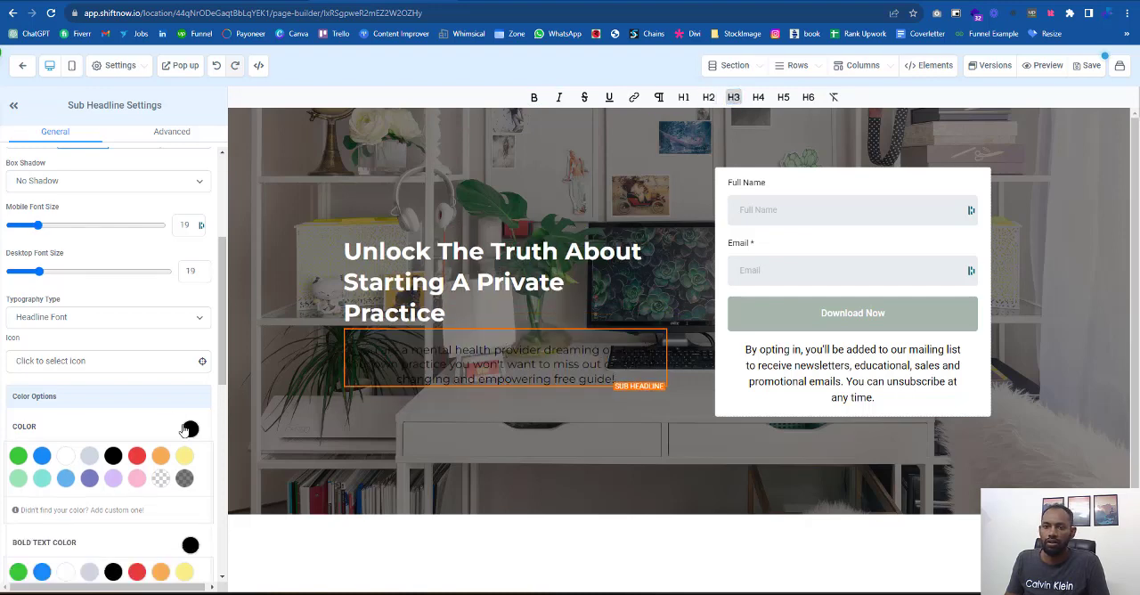
{"action": "left_click", "coordinate": [67, 456]}
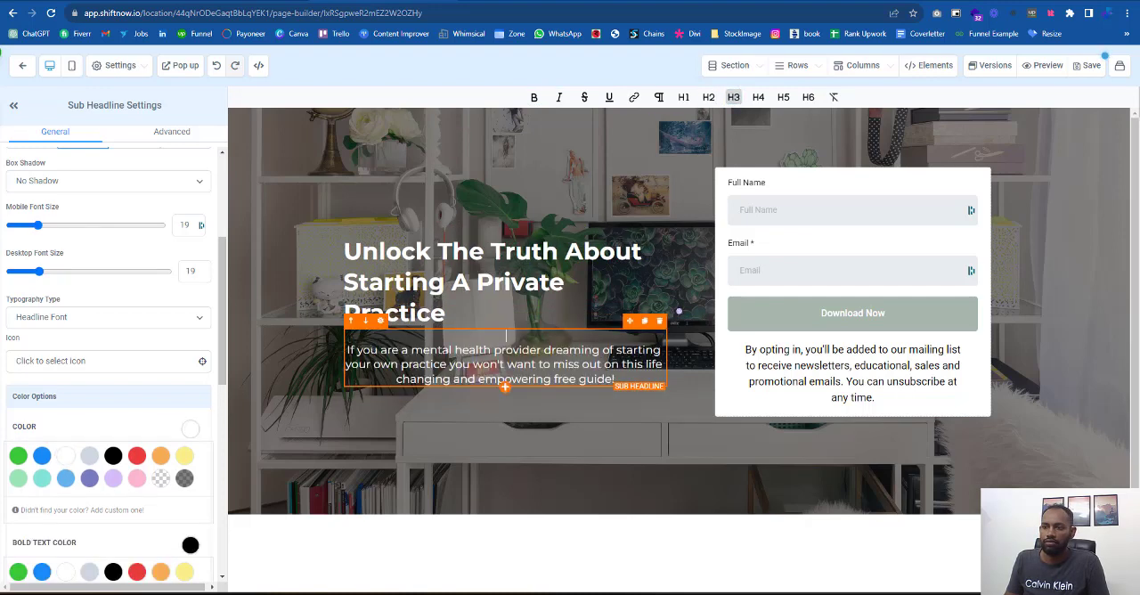
{"action": "scroll", "coordinate": [98, 223], "scroll_direction": "up", "scroll_amount": 3}
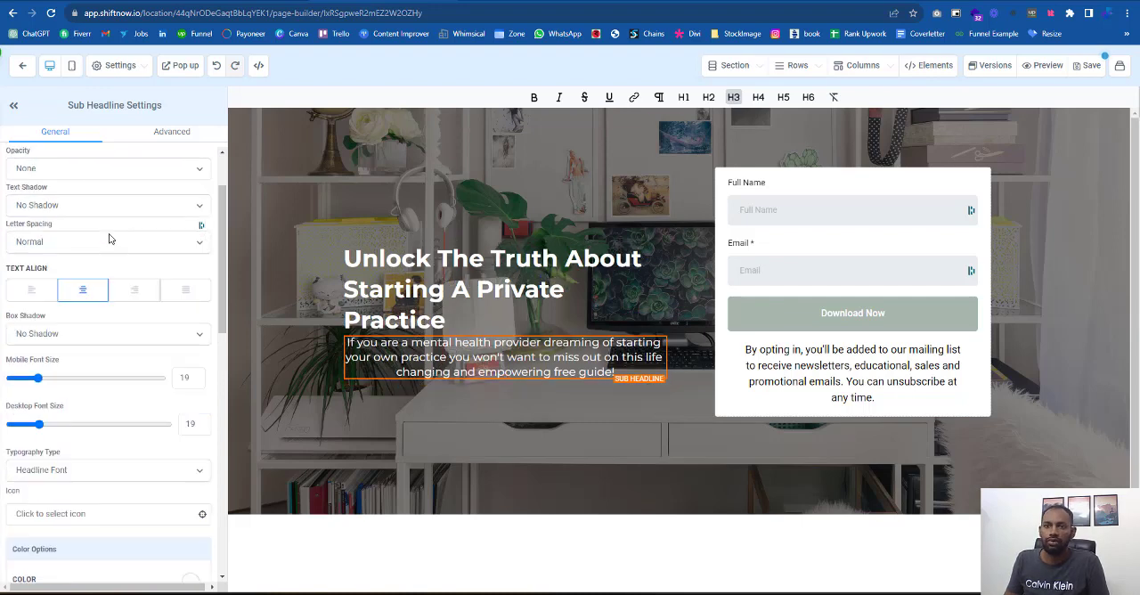
{"action": "left_click", "coordinate": [34, 377]}
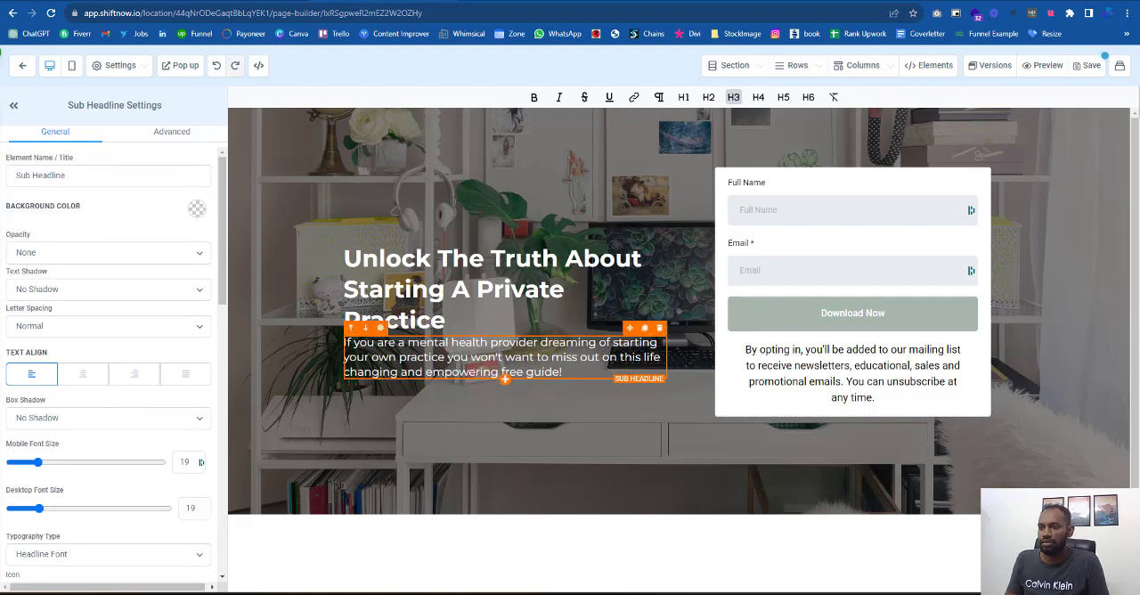
- Set the sub-headline's top padding to 7
{"action": "left_click", "coordinate": [501, 493]}
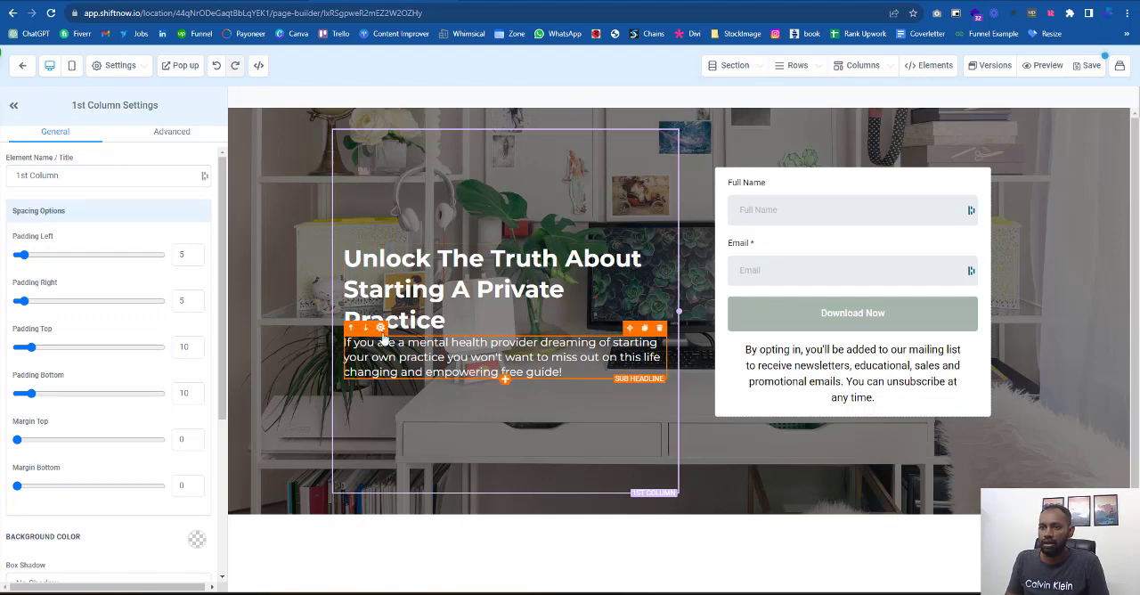
{"action": "left_click", "coordinate": [383, 338]}
{"action": "scroll", "coordinate": [122, 445], "scroll_direction": "down", "scroll_amount": 5}
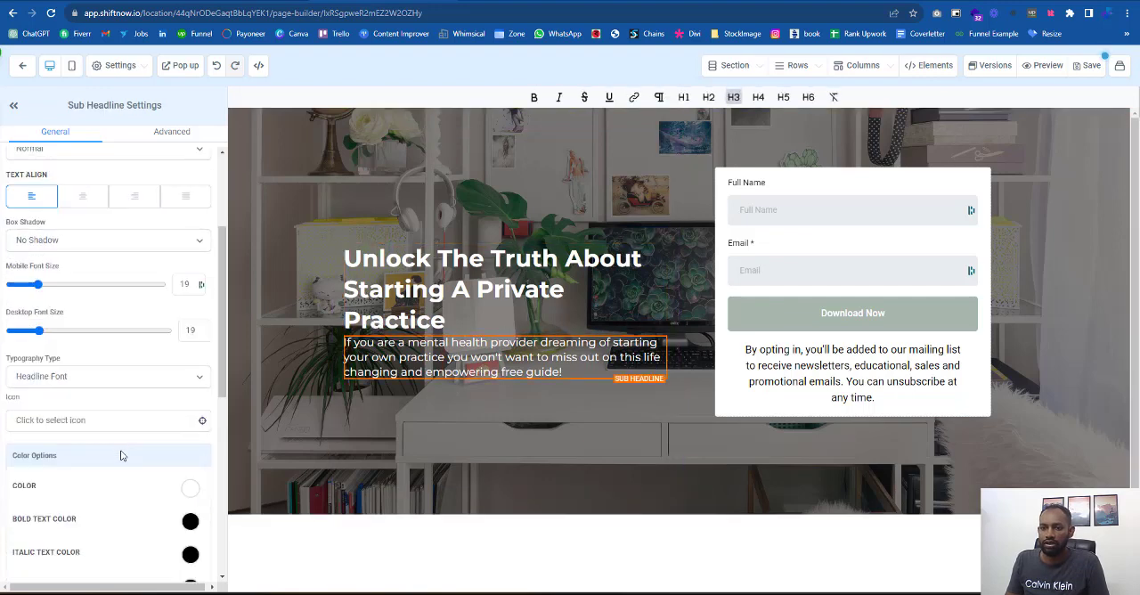
{"action": "scroll", "coordinate": [122, 455], "scroll_direction": "down", "scroll_amount": 4}
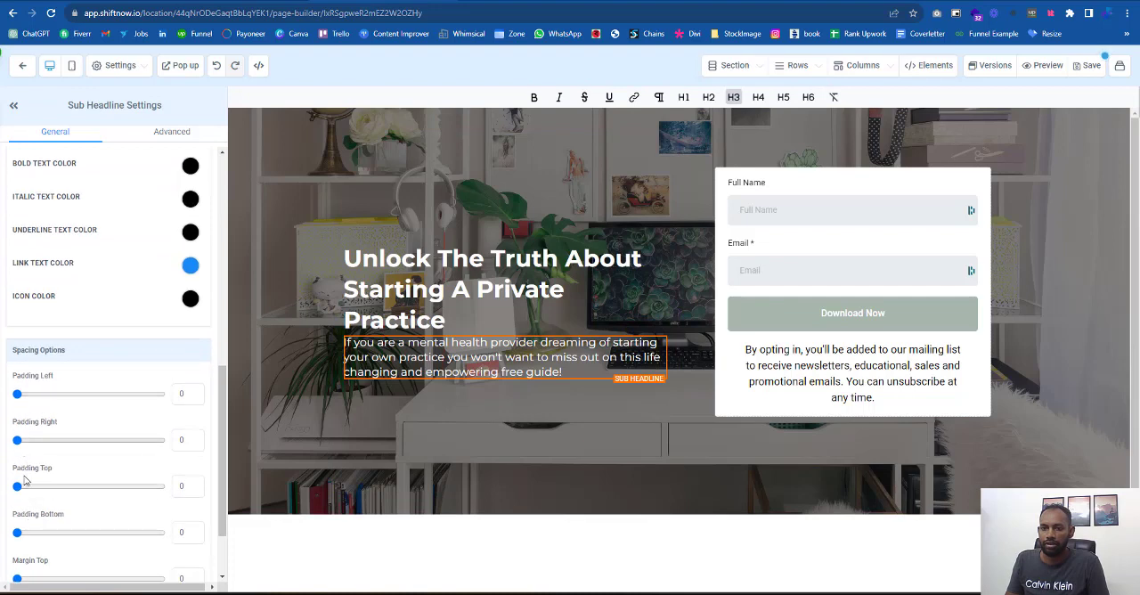
{"action": "left_click_drag", "start_coordinate": [18, 485], "coordinate": [28, 485]}
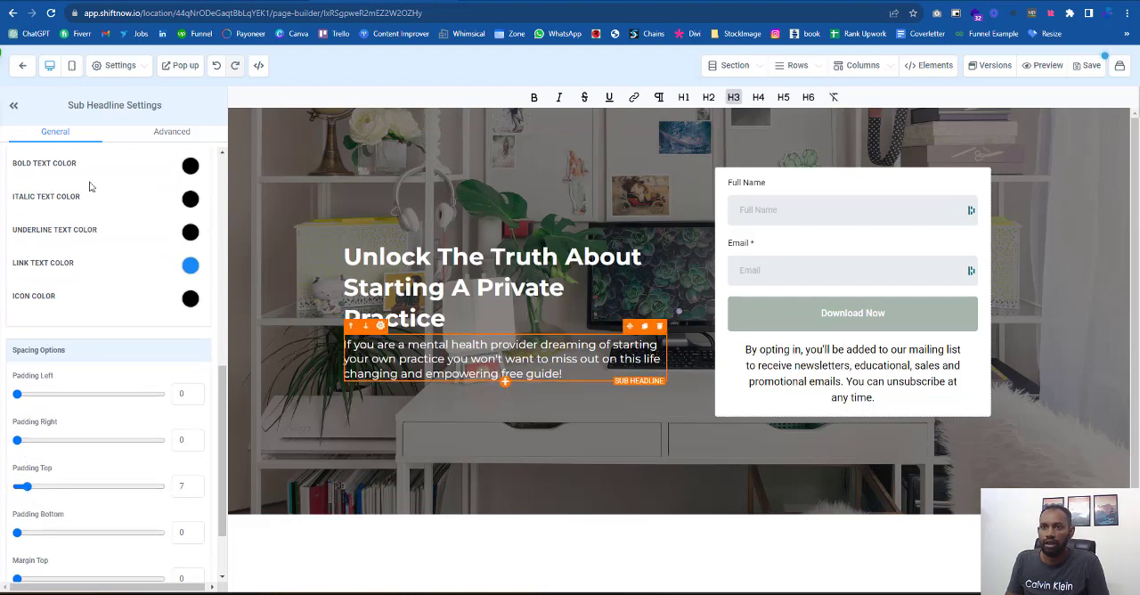
- Set the sub-headline's line height to 1.6
{"action": "left_click", "coordinate": [179, 132]}
{"action": "left_click_drag", "start_coordinate": [22, 276], "coordinate": [26, 280]}
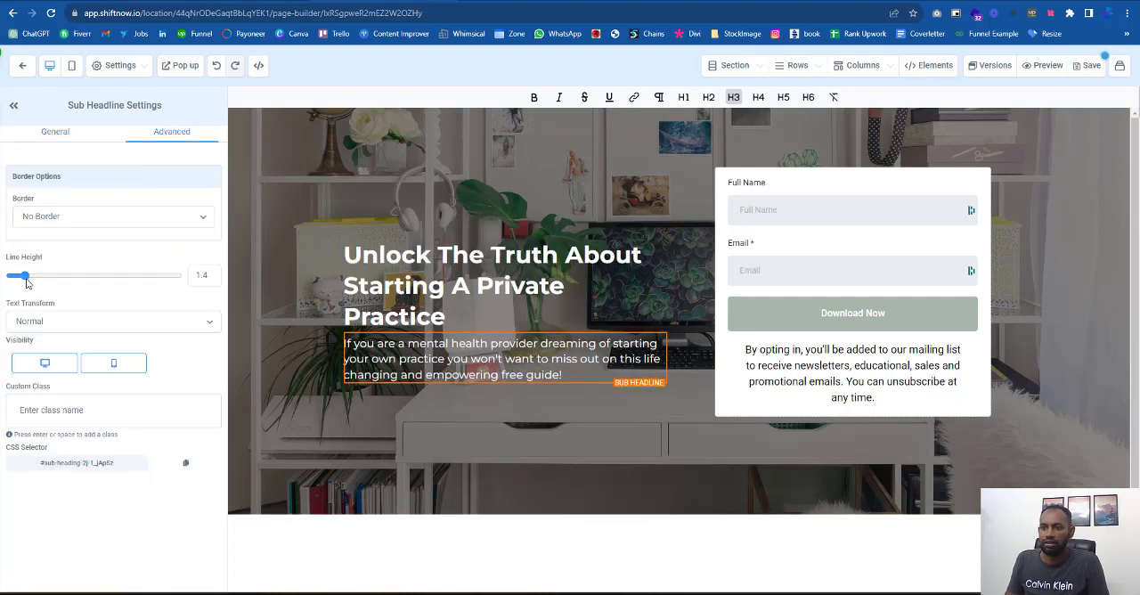
{"action": "left_click", "coordinate": [204, 276]}
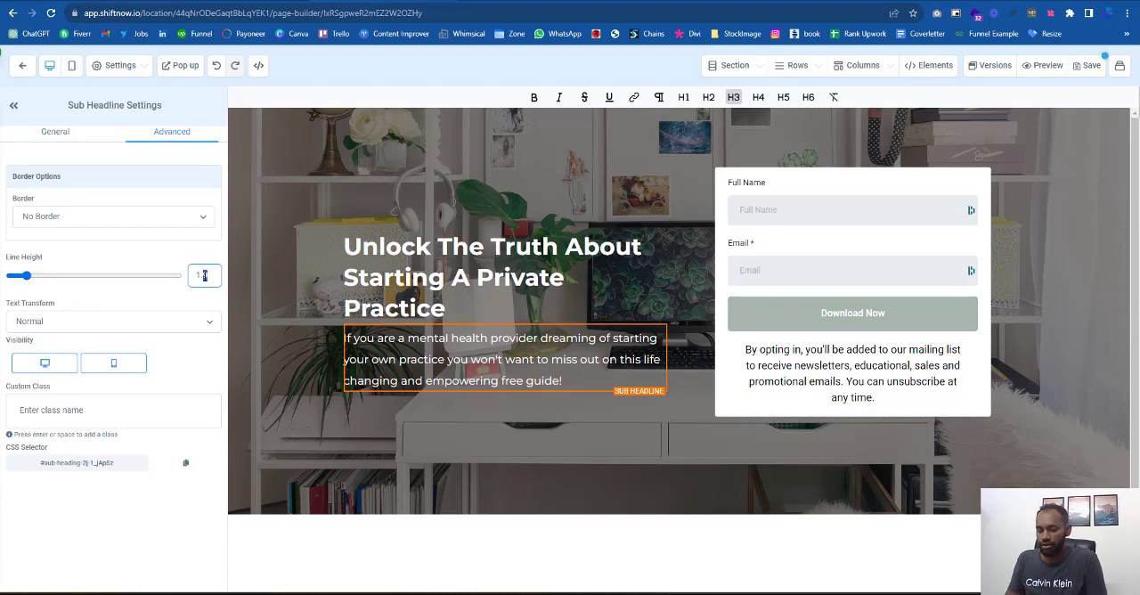
{"action": "type", "text": "6"}
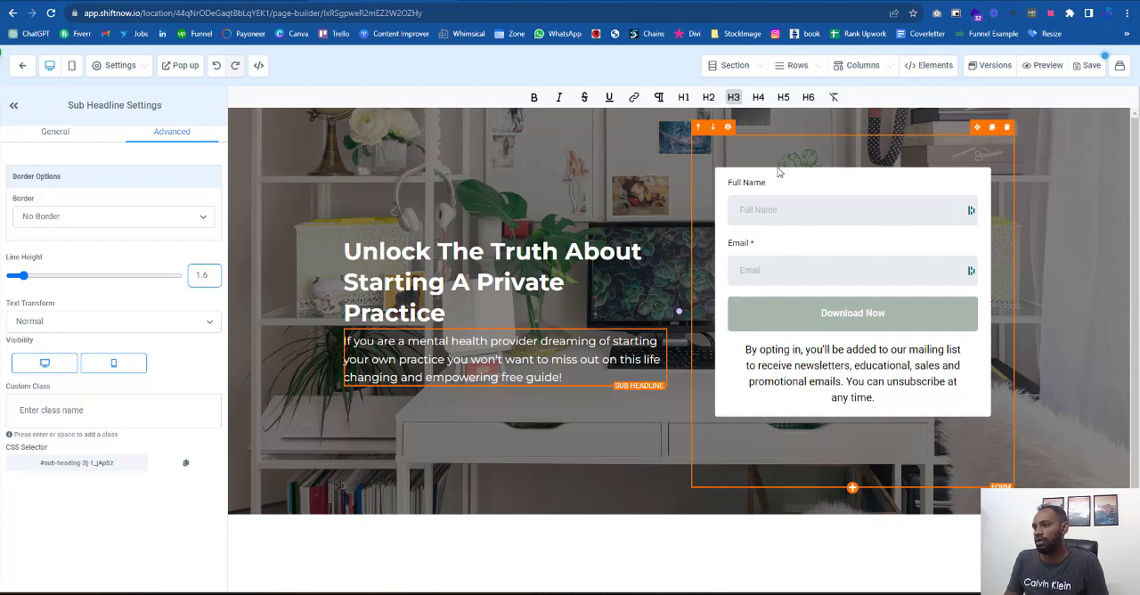
- Add a headline element above the opt-in form in the second column
{"action": "left_click", "coordinate": [1084, 394]}
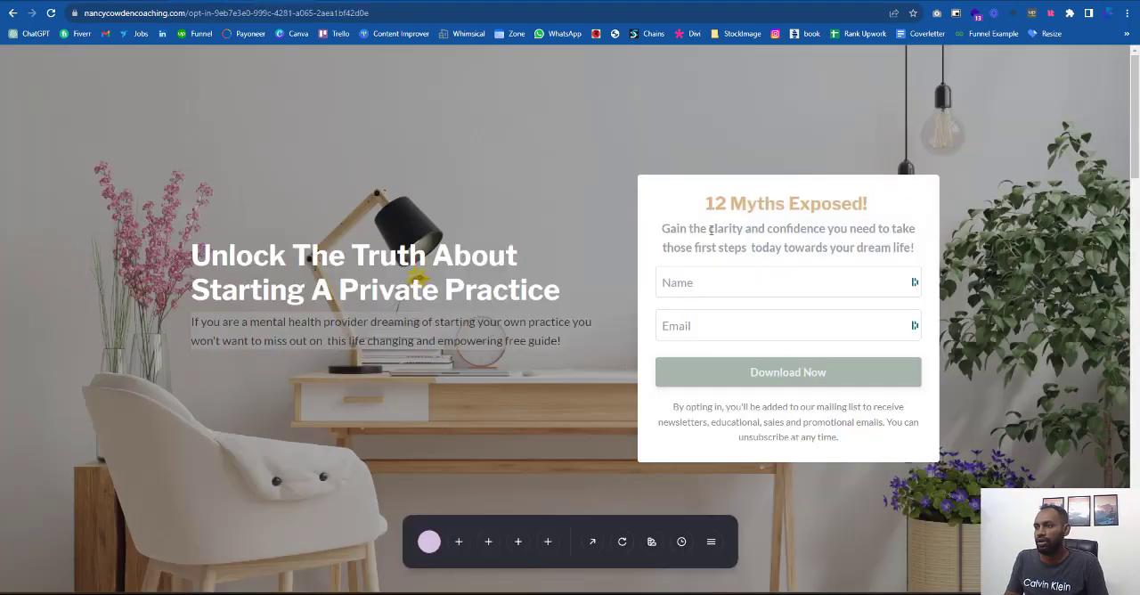
{"action": "left_click_drag", "start_coordinate": [704, 204], "coordinate": [923, 206]}
{"action": "key", "text": "ctrl+c"}
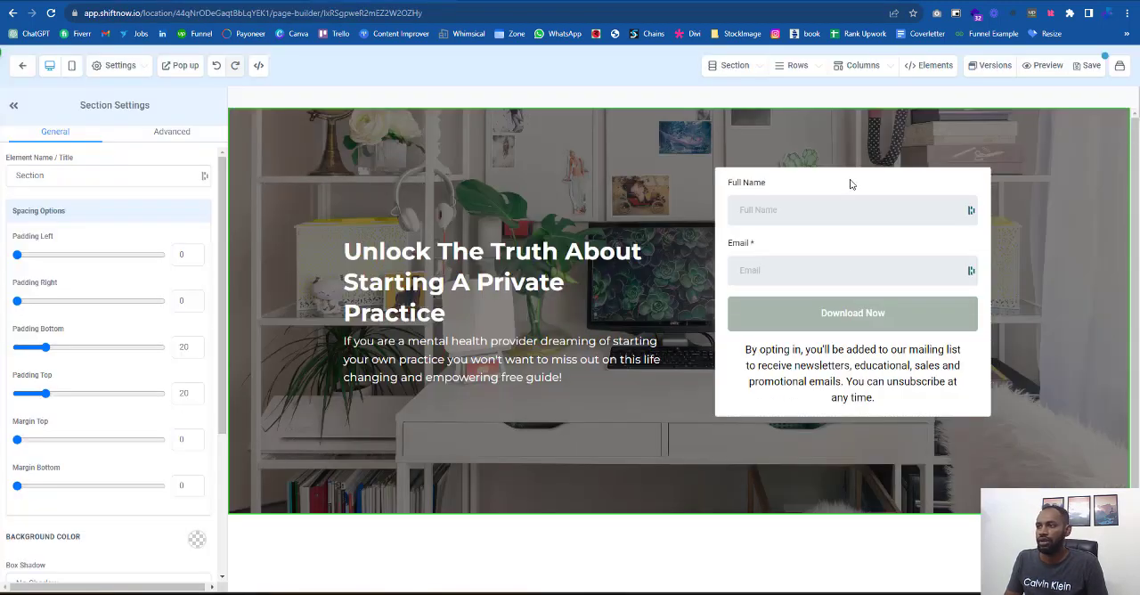
{"action": "left_click", "coordinate": [850, 183]}
{"action": "mouse_move", "coordinate": [935, 67]}
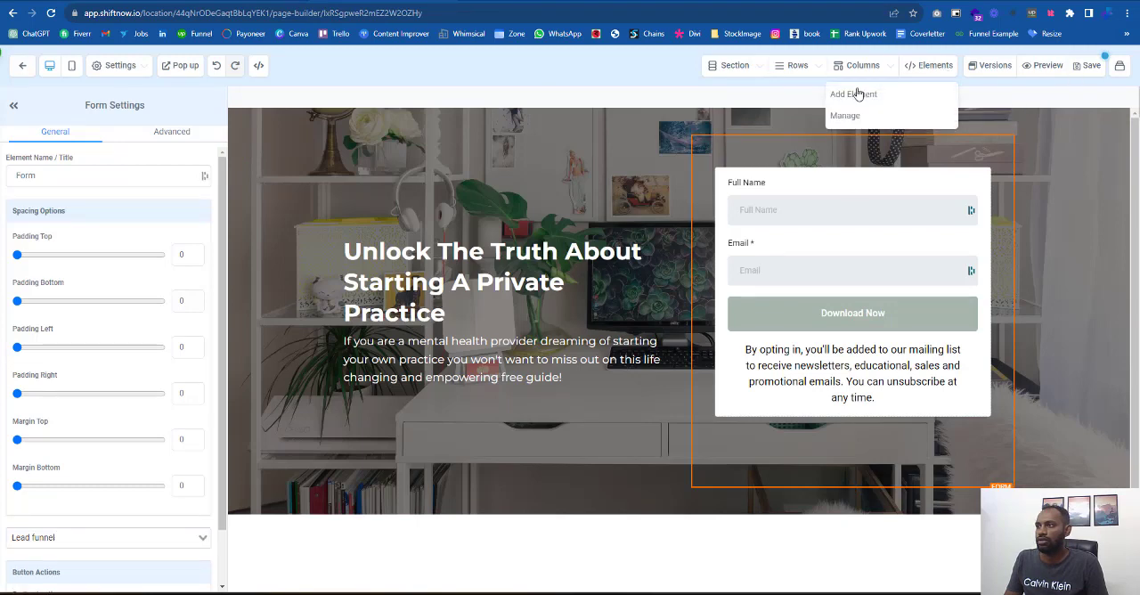
{"action": "left_click", "coordinate": [863, 93]}
{"action": "left_click_drag", "start_coordinate": [850, 194], "coordinate": [817, 198]}
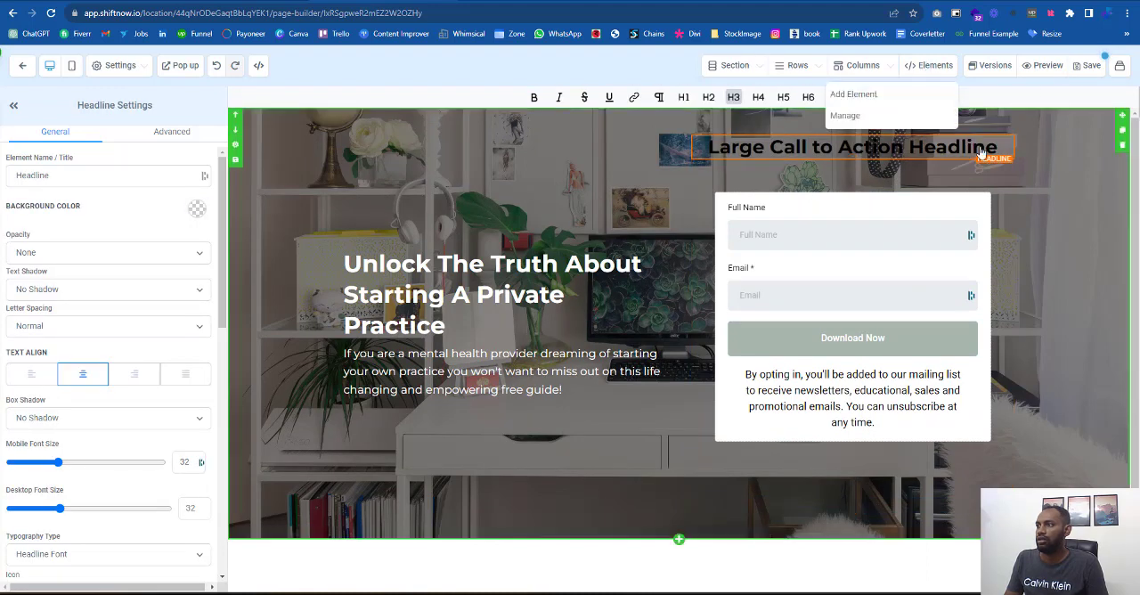
- Add a sub-headline element to the second column and replace the headline text above the form with "12 Myths Exposed!", without blank lines
{"action": "left_click", "coordinate": [853, 93]}
{"action": "left_click_drag", "start_coordinate": [926, 178], "coordinate": [802, 154]}
{"action": "left_click", "coordinate": [790, 166]}
{"action": "key", "text": "ctrl+a"}
{"action": "key", "text": "ctrl+v"}
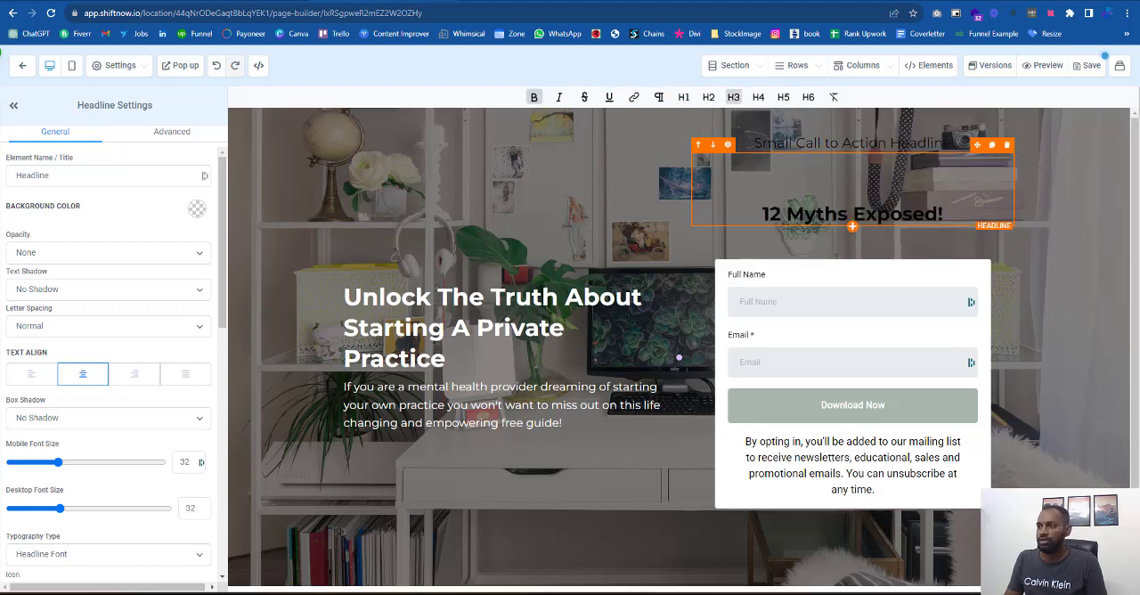
{"action": "left_click_drag", "start_coordinate": [763, 213], "coordinate": [755, 147]}
{"action": "key", "text": "BackSpace"}
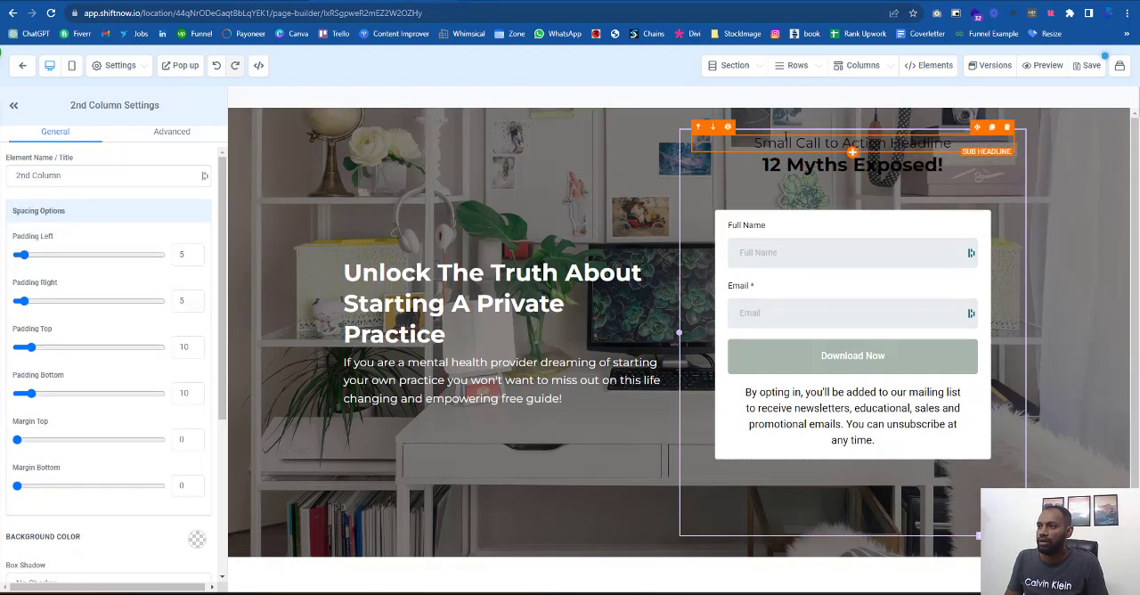
- Place the sub-headline below the "12 Myths Exposed!" headline and format the headline as H4
{"action": "left_click", "coordinate": [713, 129]}
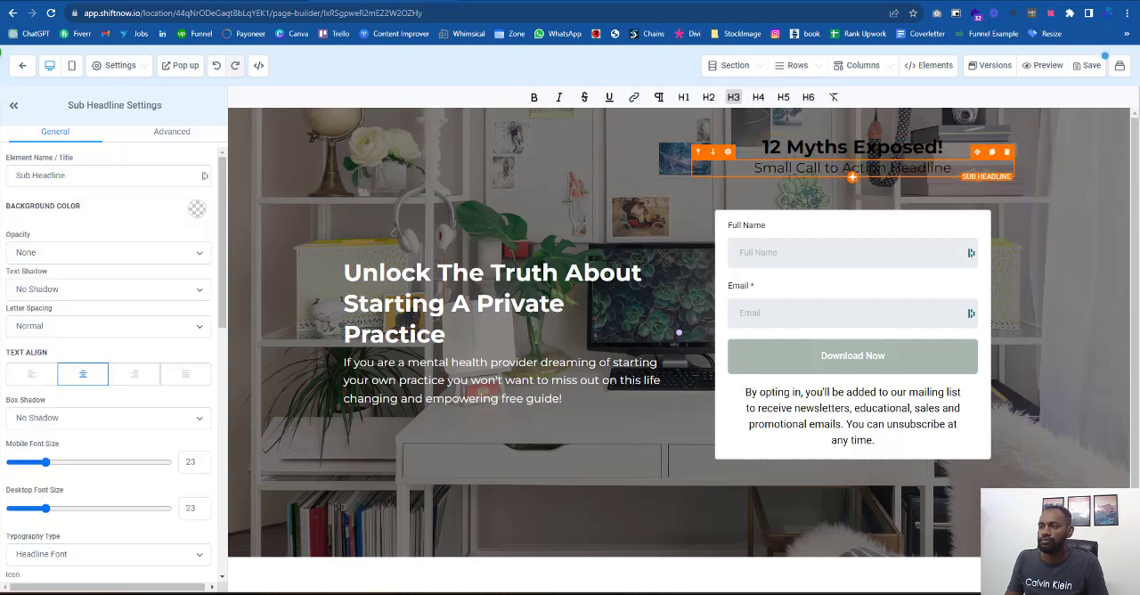
{"action": "left_click", "coordinate": [757, 98]}
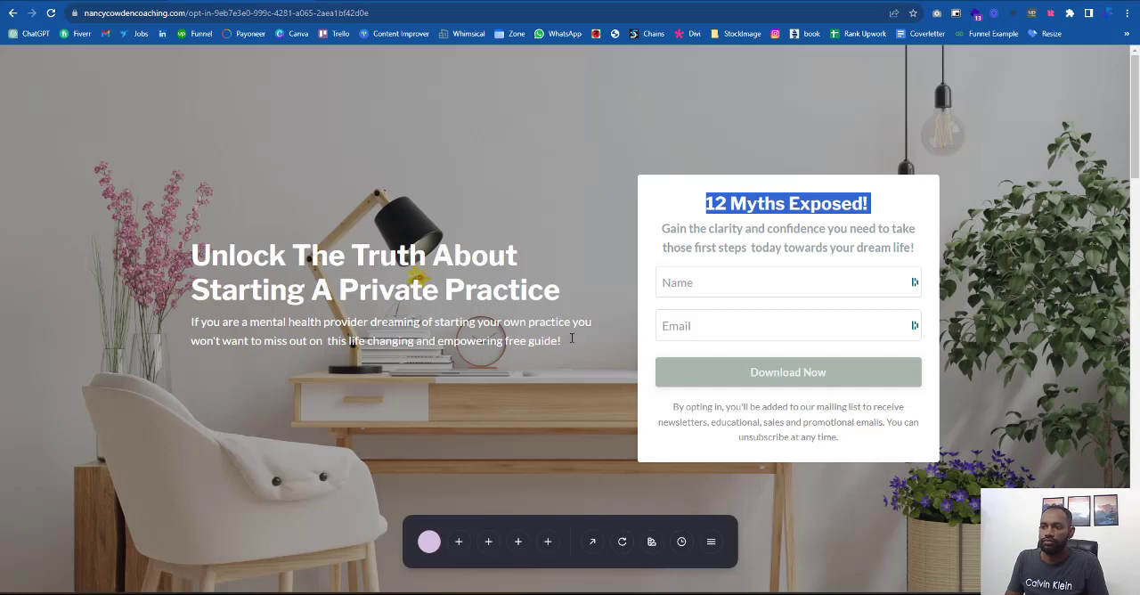
- Copy the "Gain the clarity and confidence you need..." text from the reference page into the second column's sub-headline and make it bold
{"action": "left_click_drag", "start_coordinate": [661, 228], "coordinate": [949, 243]}
{"action": "key", "text": "ctrl+c"}
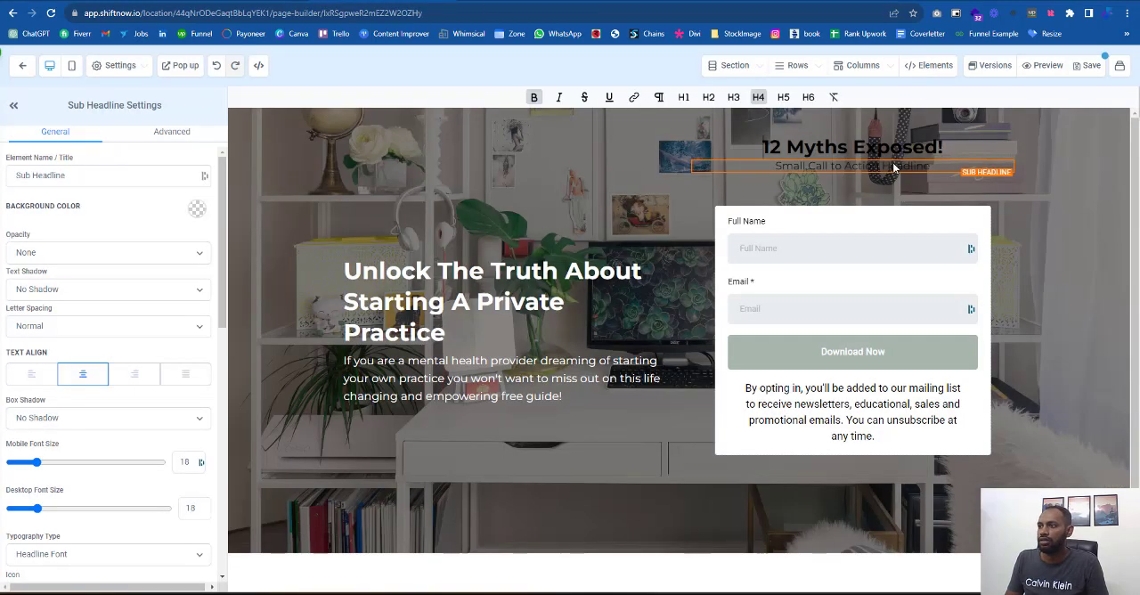
{"action": "left_click", "coordinate": [894, 165]}
{"action": "triple_click", "coordinate": [894, 166]}
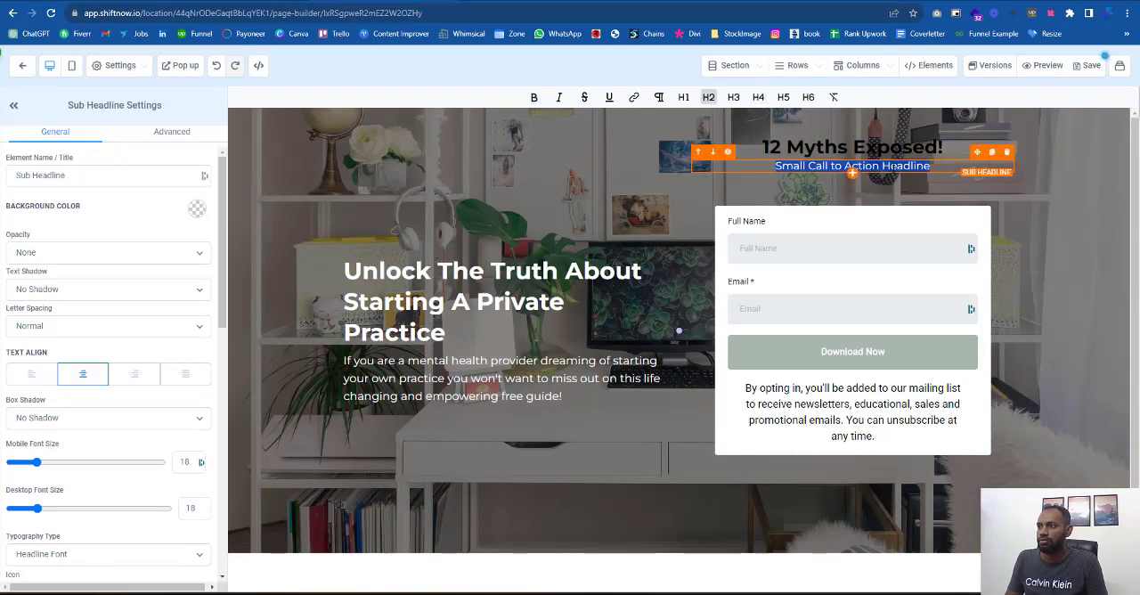
{"action": "key", "text": "ctrl+v"}
{"action": "left_click", "coordinate": [678, 344]}
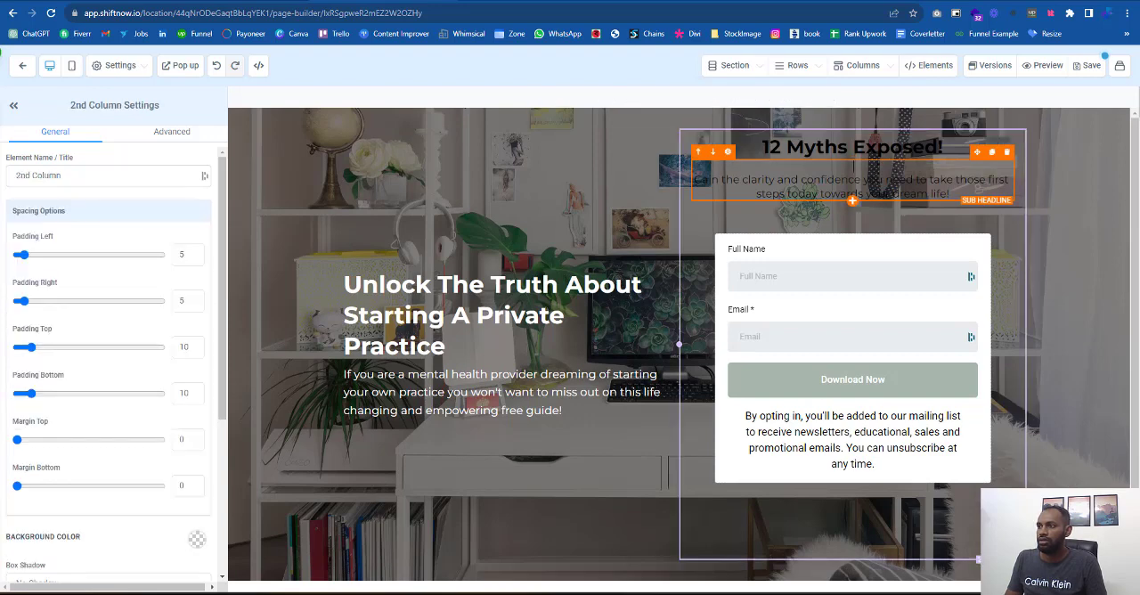
{"action": "left_click", "coordinate": [853, 167]}
{"action": "key", "text": "BackSpace"}
{"action": "key", "text": "ctrl+a"}
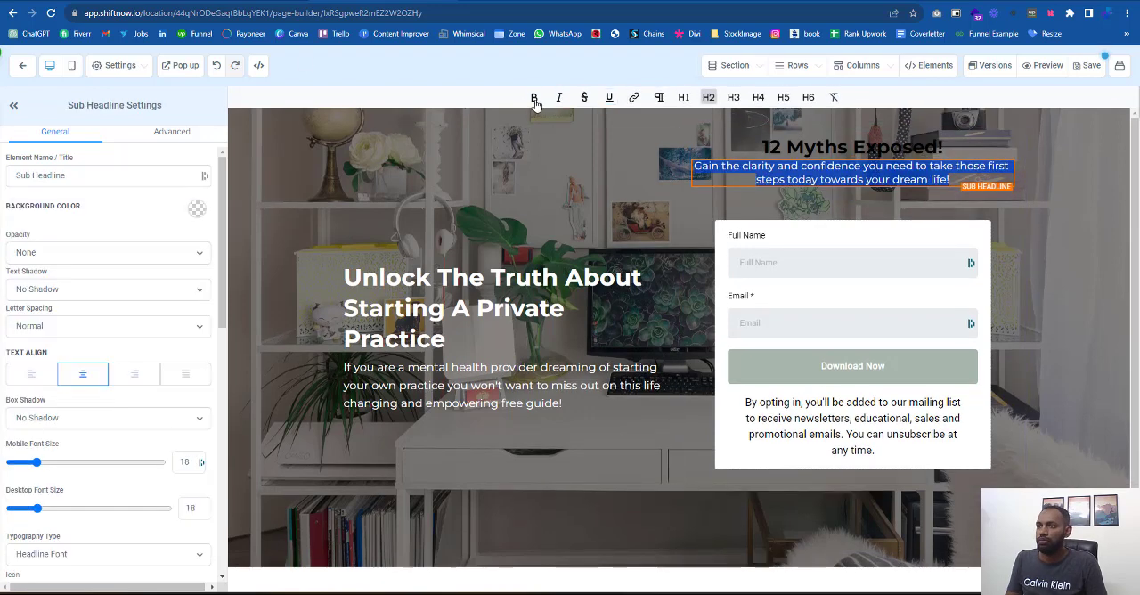
{"action": "left_click", "coordinate": [536, 103]}
- Set the desktop font size of the "12 Myths Exposed!" headline to 35
{"action": "left_click", "coordinate": [824, 147]}
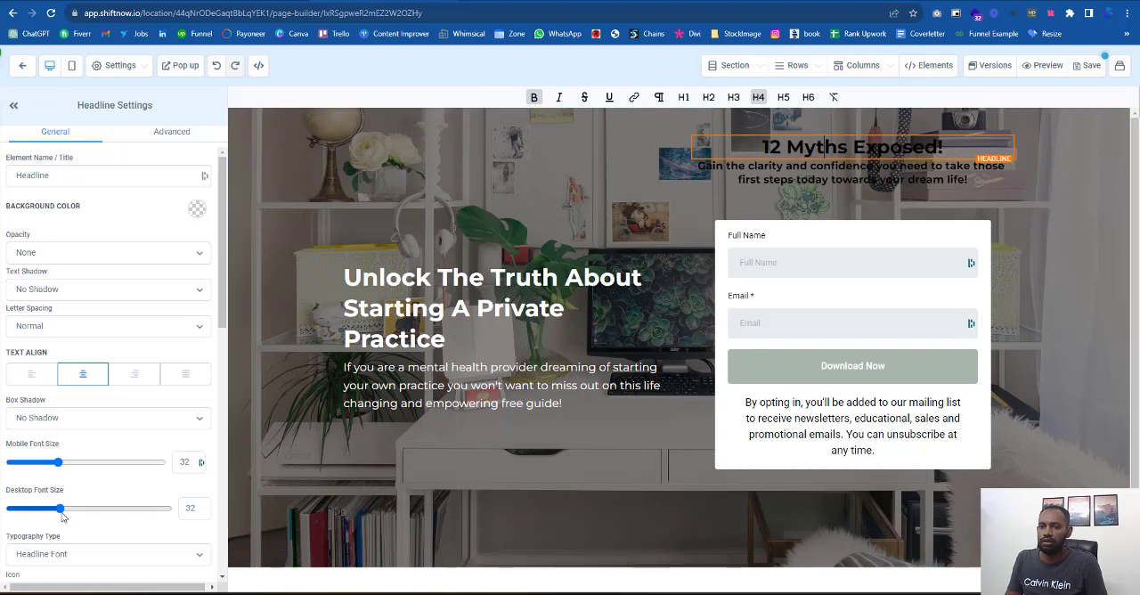
{"action": "left_click_drag", "start_coordinate": [62, 516], "coordinate": [66, 513]}
{"action": "scroll", "coordinate": [200, 437], "scroll_direction": "down", "scroll_amount": 3}
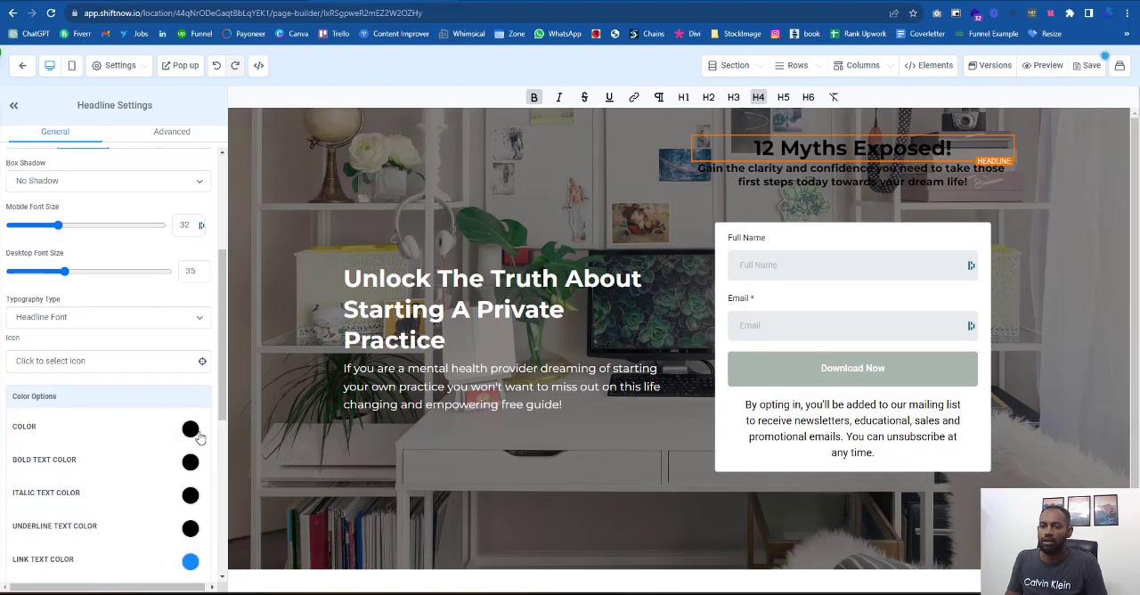
- Open the headline's bold text color and sample the gold of "12 Myths Exposed!" on the preview page with the color picker
{"action": "scroll", "coordinate": [200, 437], "scroll_direction": "up", "scroll_amount": 2}
{"action": "scroll", "coordinate": [200, 436], "scroll_direction": "down", "scroll_amount": 2}
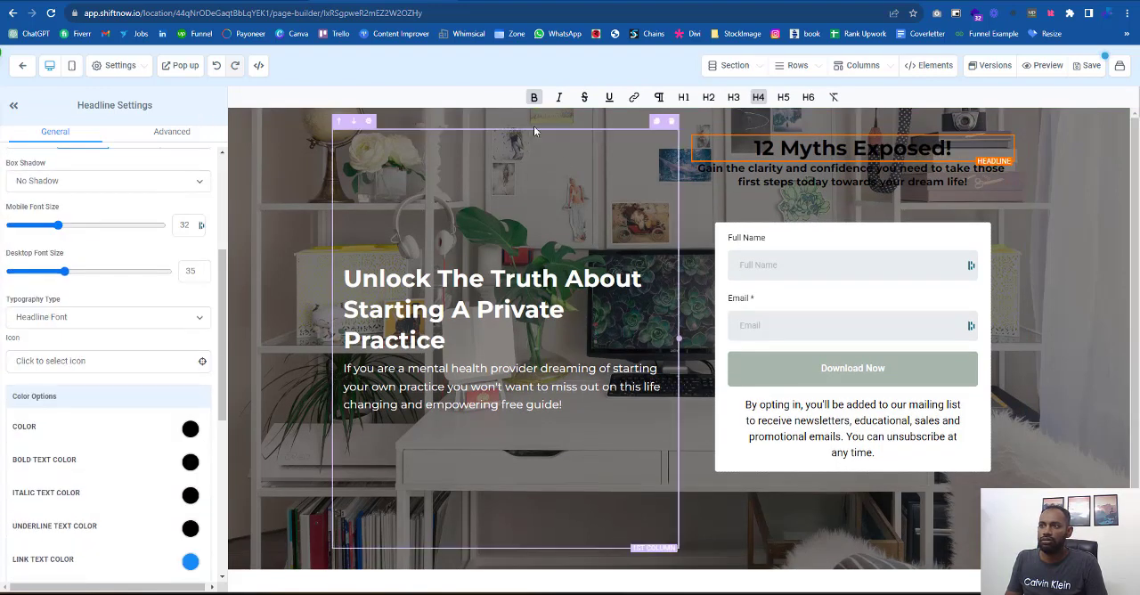
{"action": "left_click", "coordinate": [191, 463]}
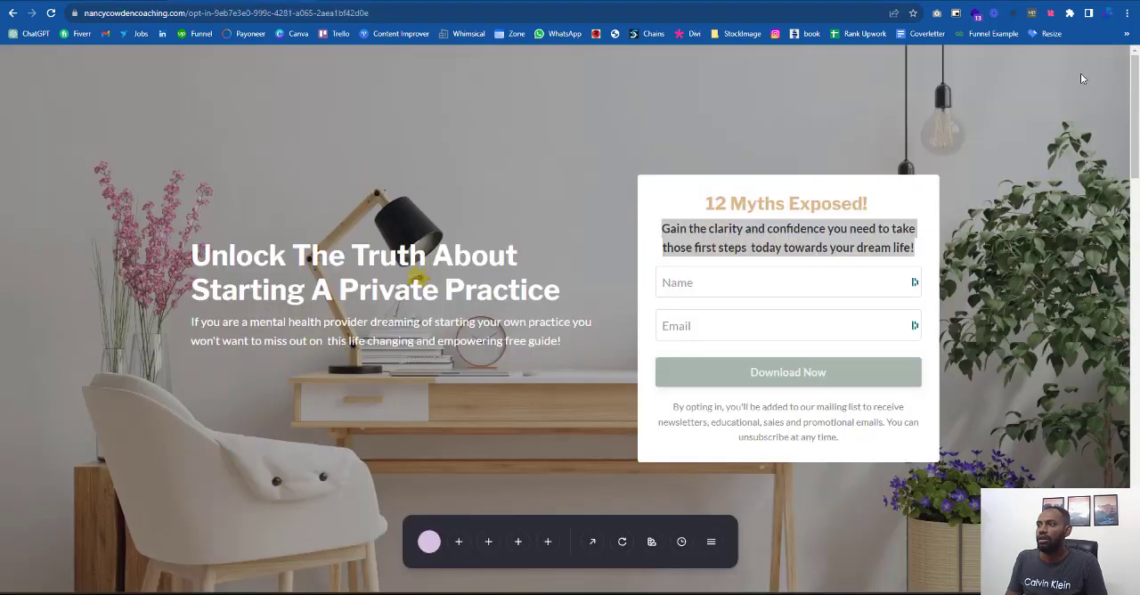
{"action": "triple_click", "coordinate": [852, 224]}
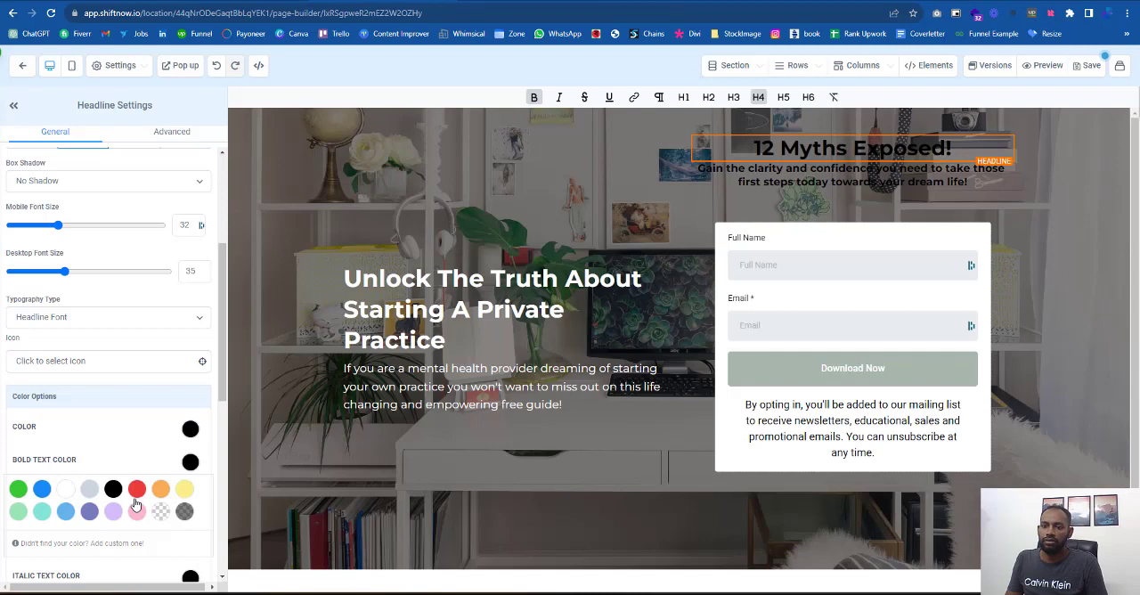
{"action": "scroll", "coordinate": [67, 329], "scroll_direction": "down", "scroll_amount": 3}
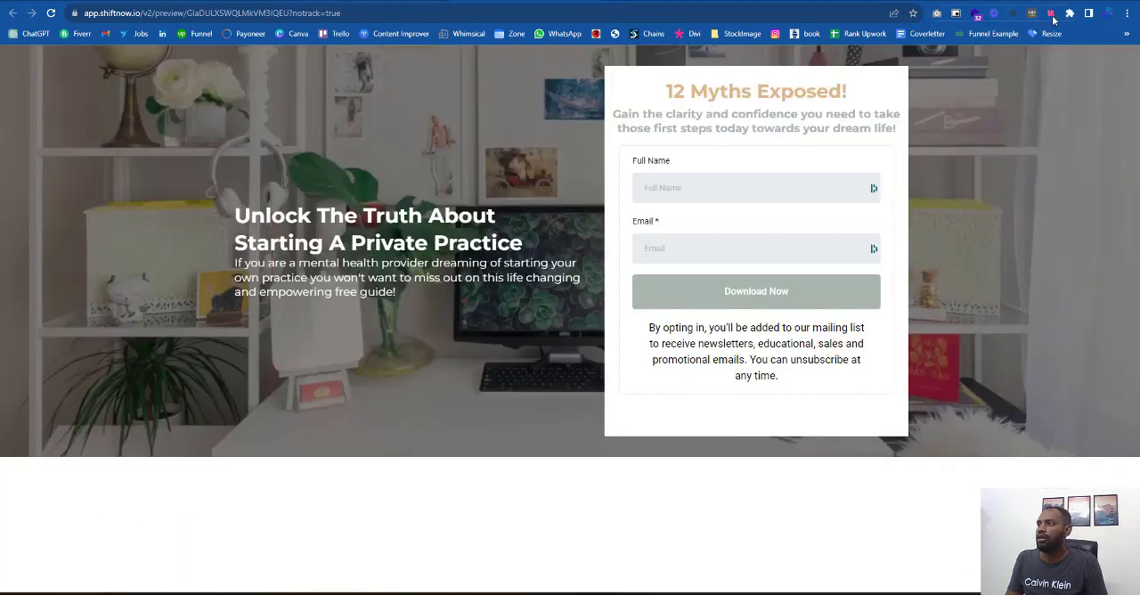
{"action": "left_click", "coordinate": [1051, 14]}
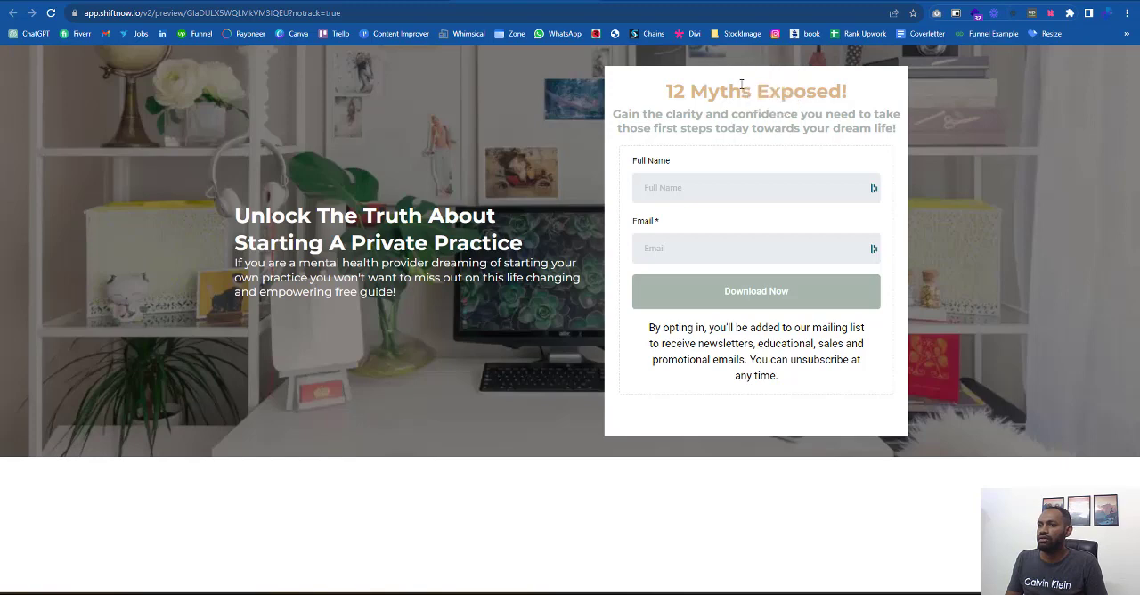
{"action": "left_click", "coordinate": [773, 90]}
- Add the custom color #DAB88B named "Gold" as the headline's bold text color
{"action": "key", "text": "ctrl+shift+Tab"}
{"action": "left_click", "coordinate": [134, 366]}
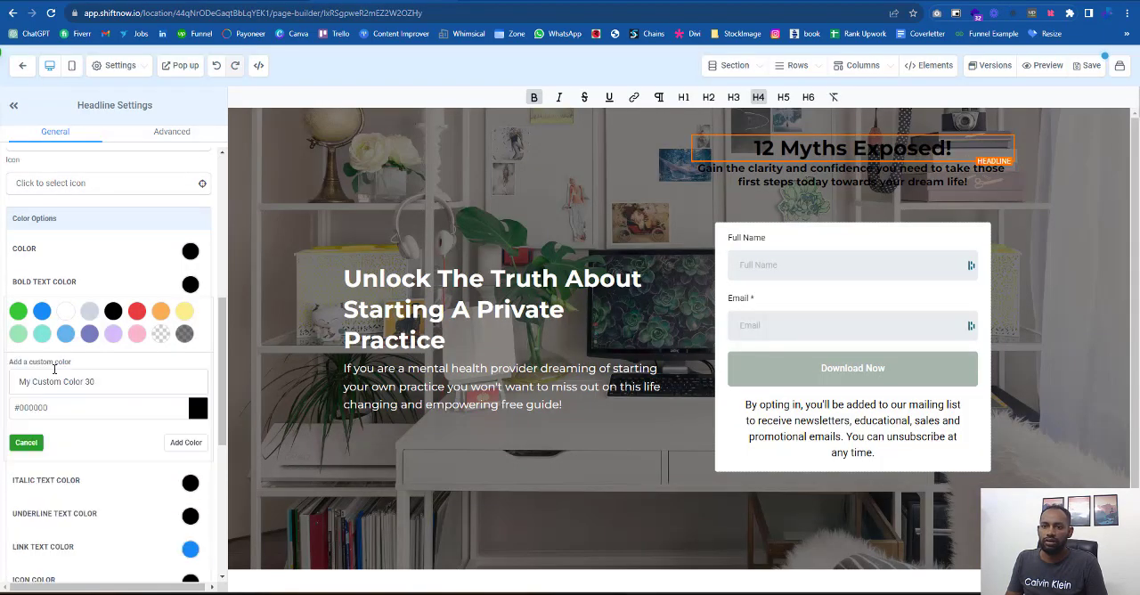
{"action": "double_click", "coordinate": [74, 411]}
{"action": "type", "text": "DAB88B"}
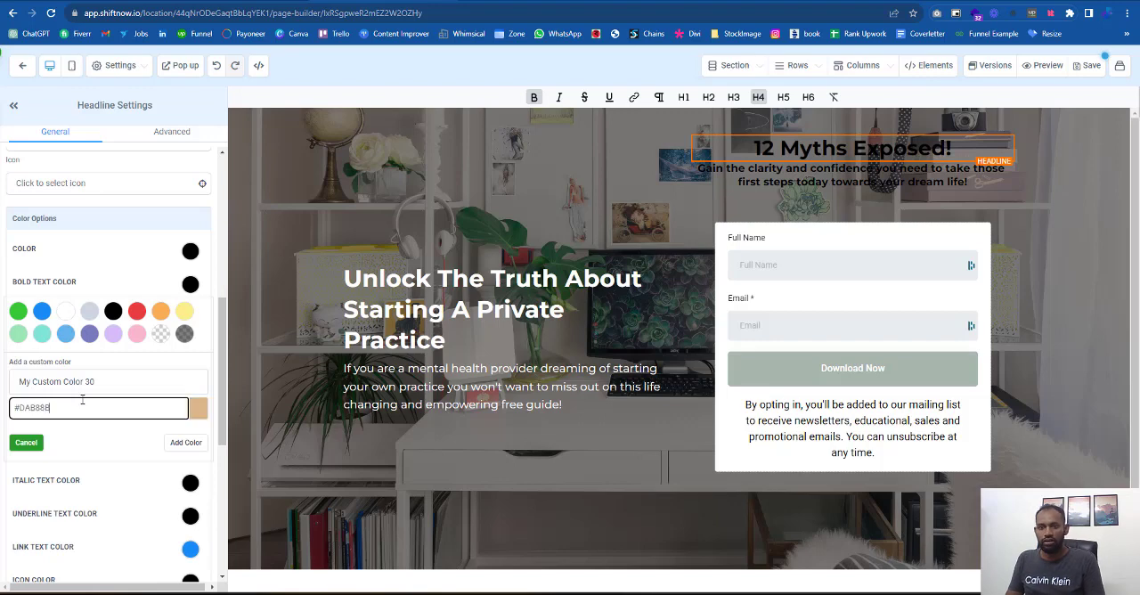
{"action": "key", "text": "shift+Tab"}
{"action": "type", "text": "Gold"}
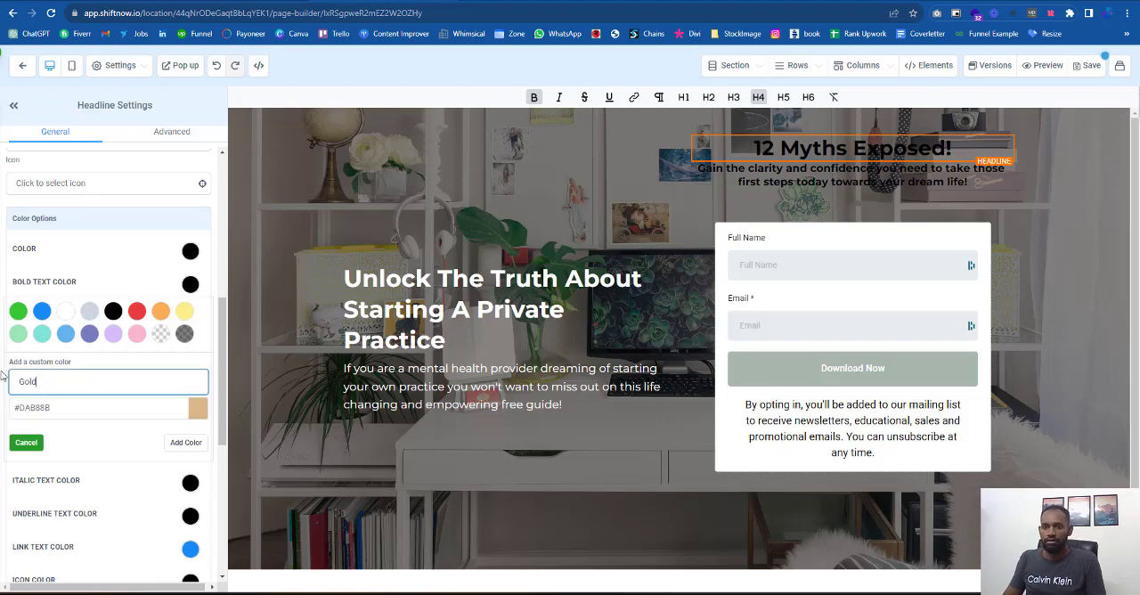
{"action": "left_click", "coordinate": [185, 442]}
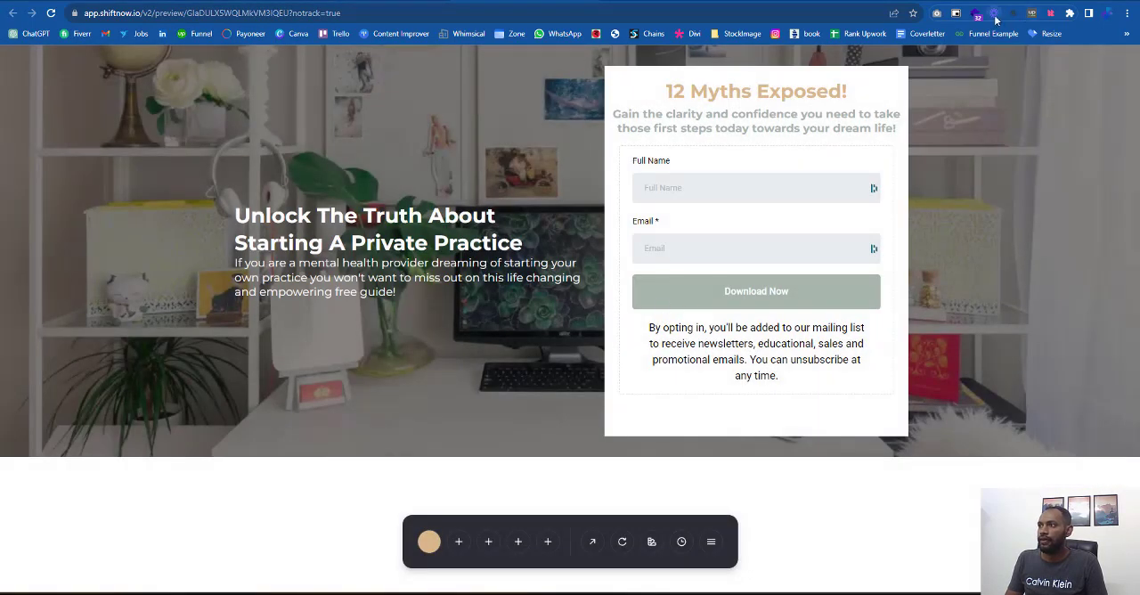
- Sample the grey-green of the preview page's sub-headline and add it as custom color #A7B7B4 named "Green Ligh"
{"action": "left_click", "coordinate": [1048, 16]}
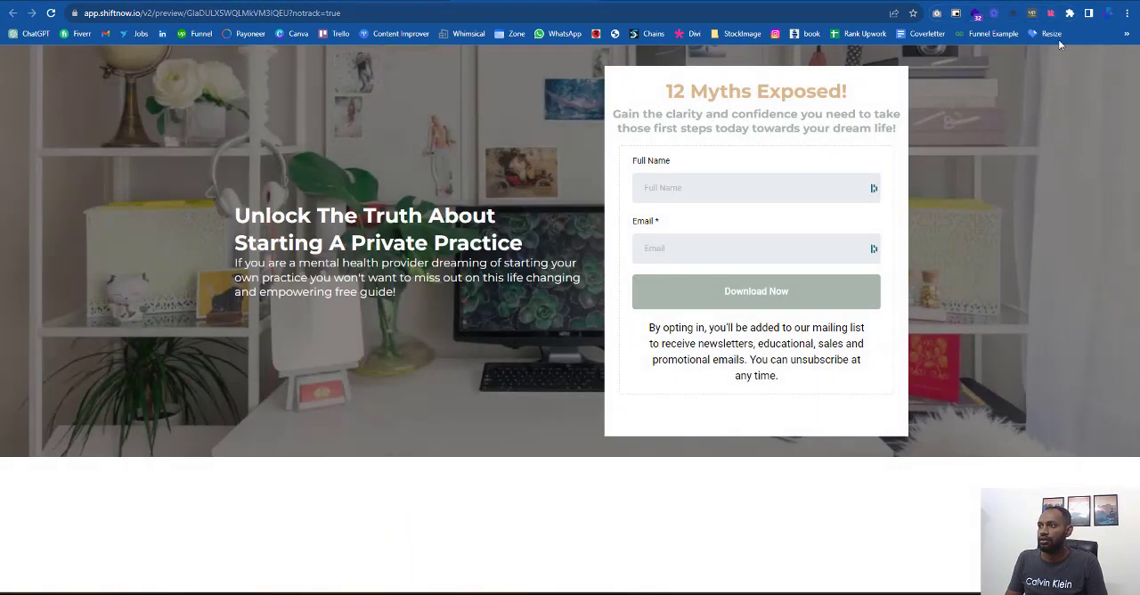
{"action": "left_click", "coordinate": [828, 121]}
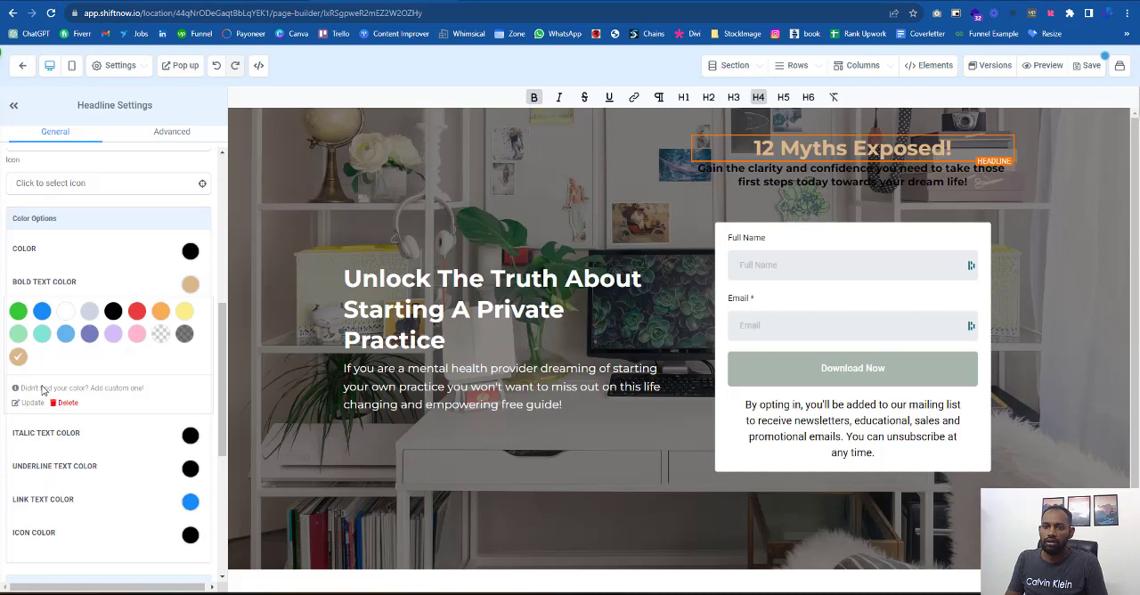
{"action": "left_click", "coordinate": [120, 388]}
{"action": "double_click", "coordinate": [45, 430]}
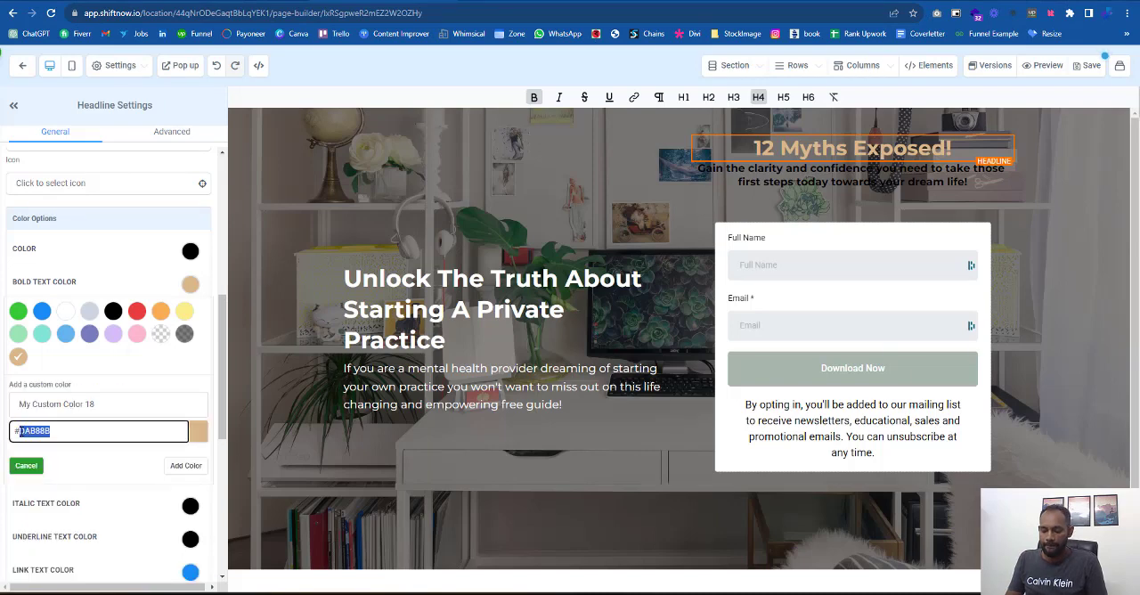
{"action": "type", "text": "A7B7B4"}
{"action": "left_click_drag", "start_coordinate": [98, 404], "coordinate": [2, 385]}
{"action": "type", "text": "Gr"}
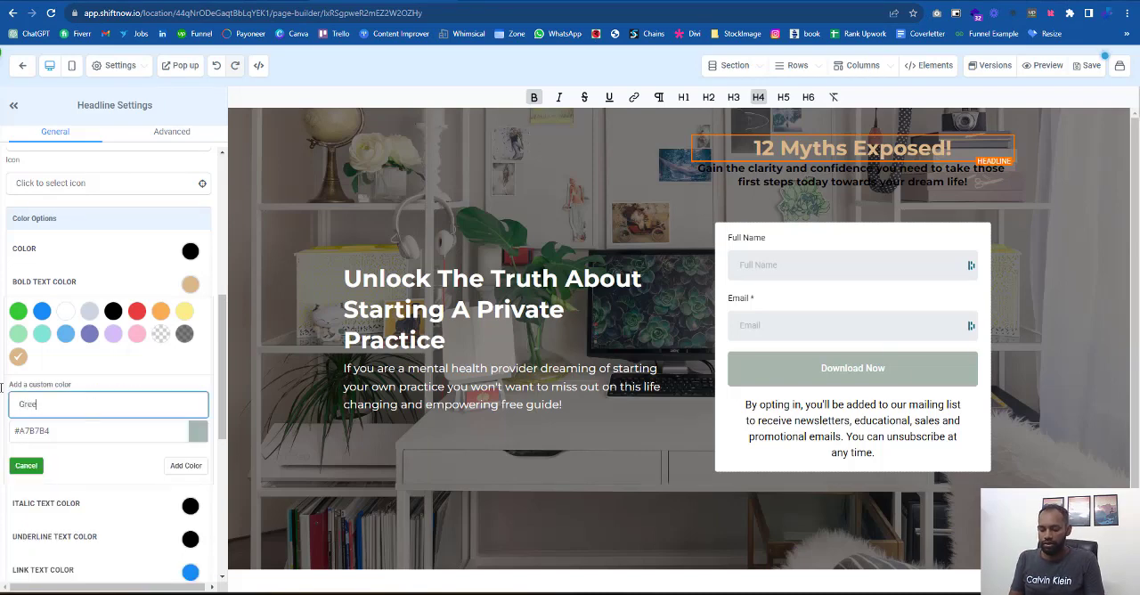
{"action": "type", "text": "een Light"}
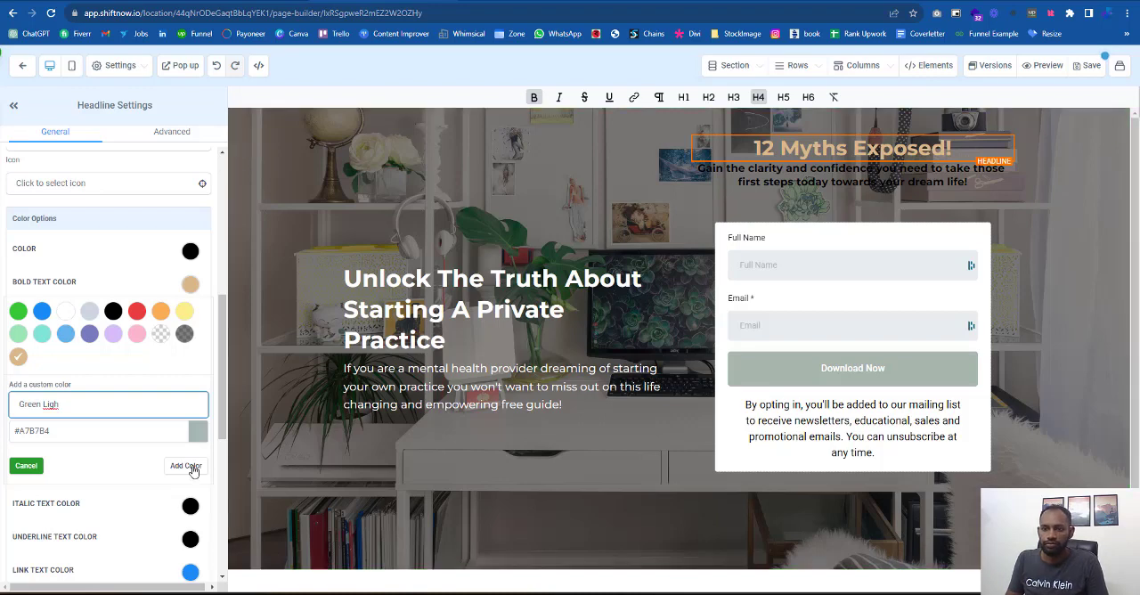
{"action": "left_click", "coordinate": [185, 465]}
- Set the bold text color of the second column's sub-headline to the grey-green custom color
{"action": "left_click", "coordinate": [787, 180]}
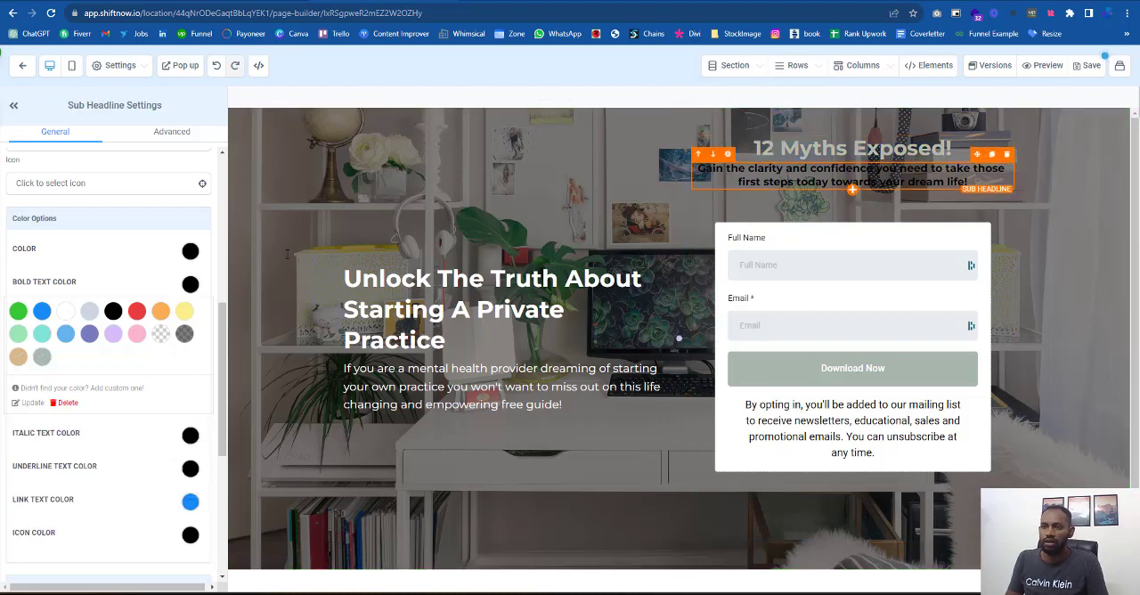
{"action": "left_click", "coordinate": [43, 358]}
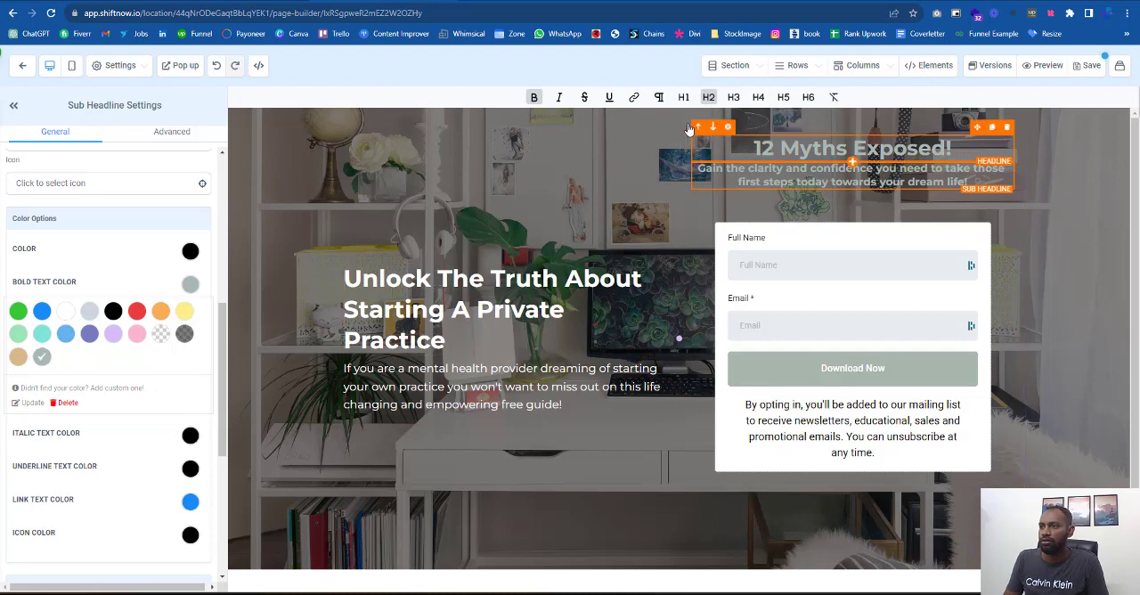
- Set the second column's background color to white
{"action": "left_click", "coordinate": [716, 122]}
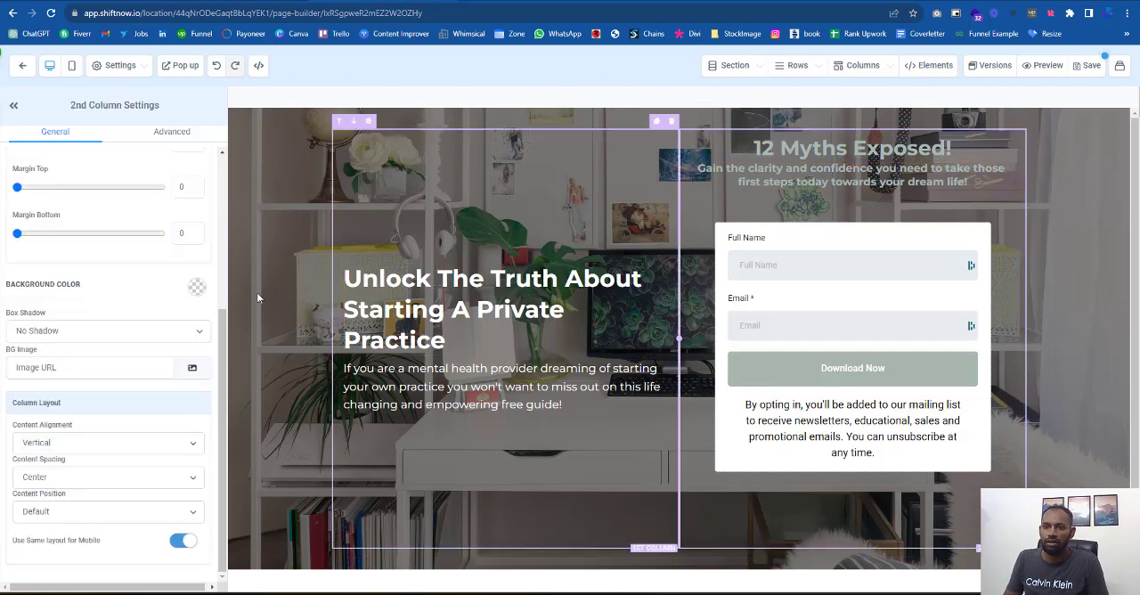
{"action": "left_click", "coordinate": [198, 287]}
{"action": "left_click", "coordinate": [57, 207]}
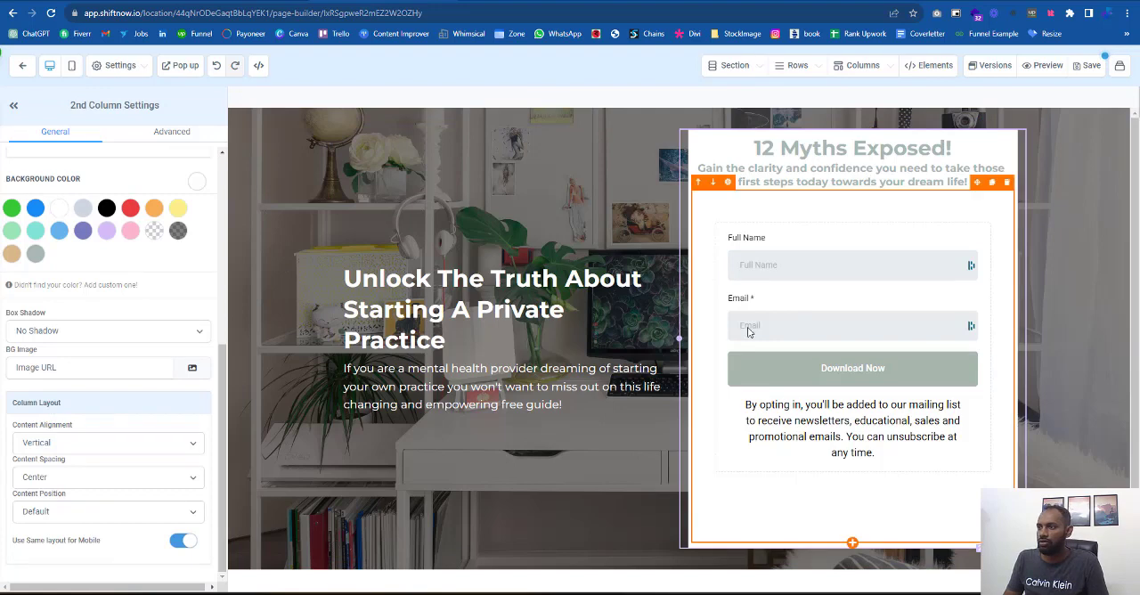
- Set the left padding of the second column's sub-headline to 29 and its right padding to 28
{"action": "left_click", "coordinate": [739, 172]}
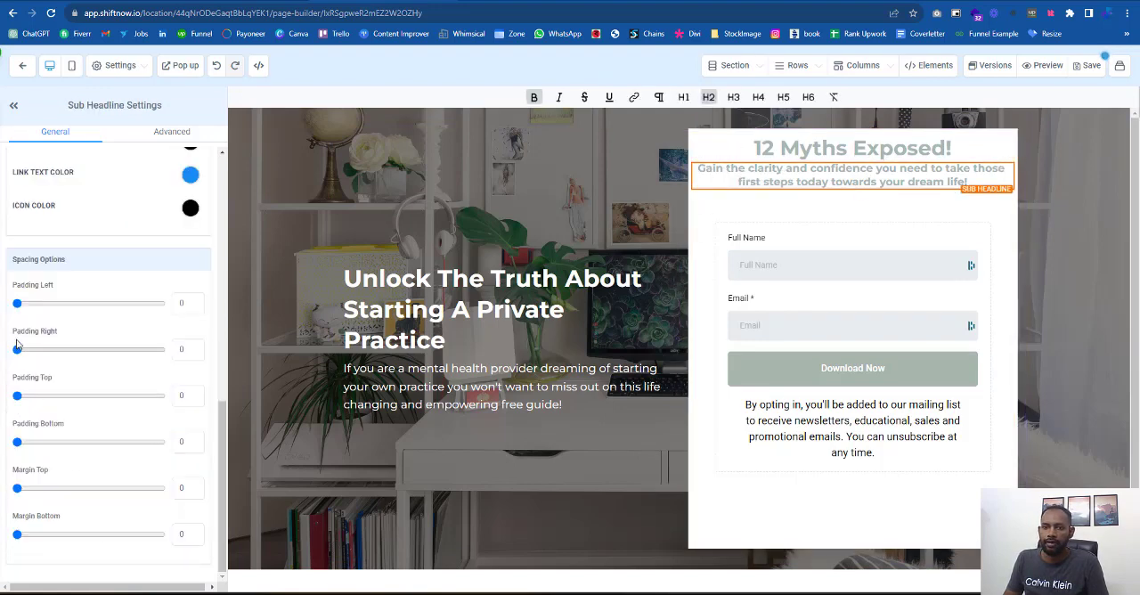
{"action": "left_click_drag", "start_coordinate": [18, 304], "coordinate": [43, 304]}
{"action": "left_click_drag", "start_coordinate": [18, 350], "coordinate": [59, 346]}
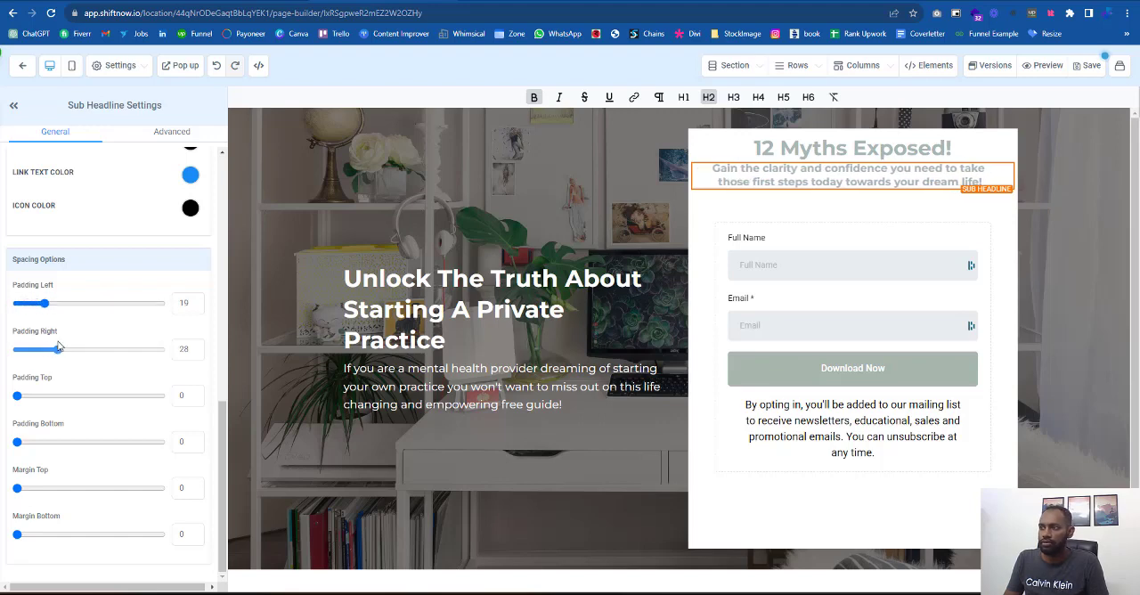
{"action": "left_click_drag", "start_coordinate": [43, 304], "coordinate": [58, 303]}
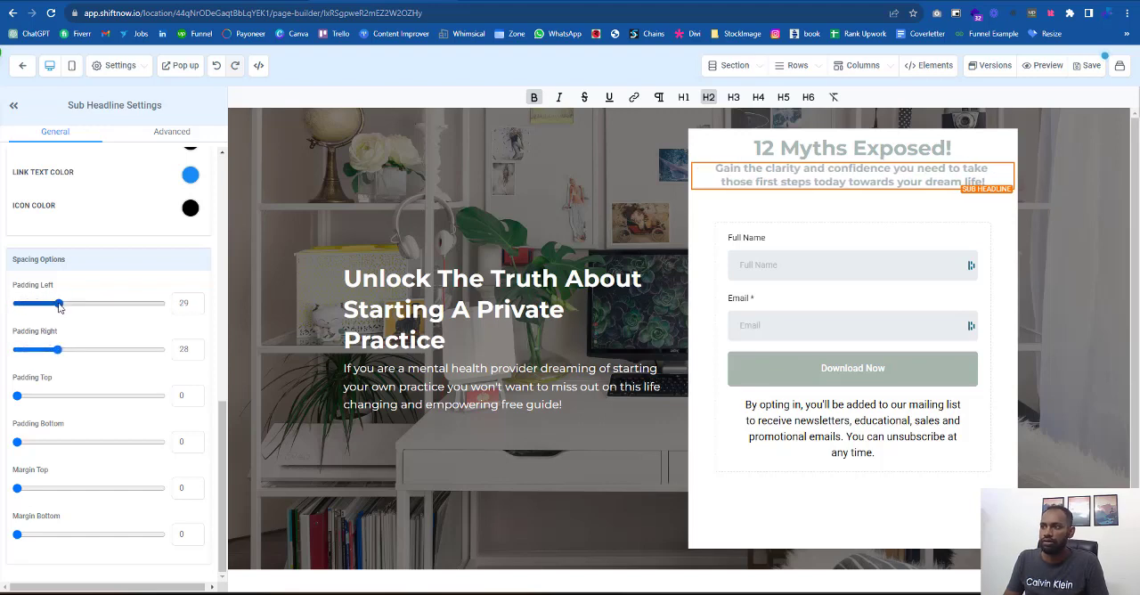
- Set the line height of the second column's sub-headline to 1.4
{"action": "left_click", "coordinate": [165, 135]}
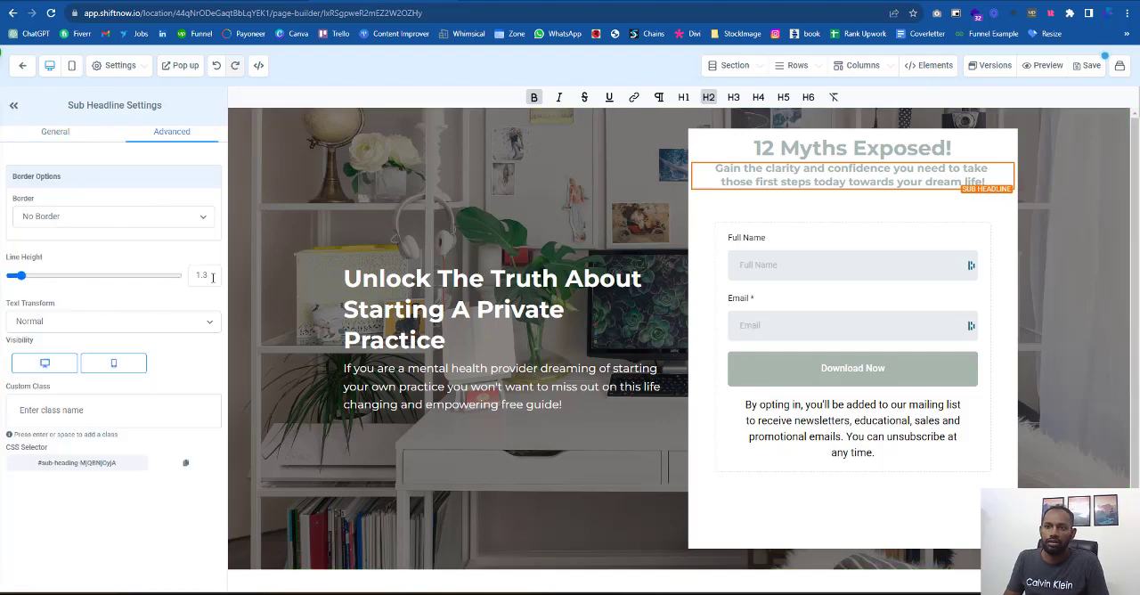
{"action": "type", "text": "5"}
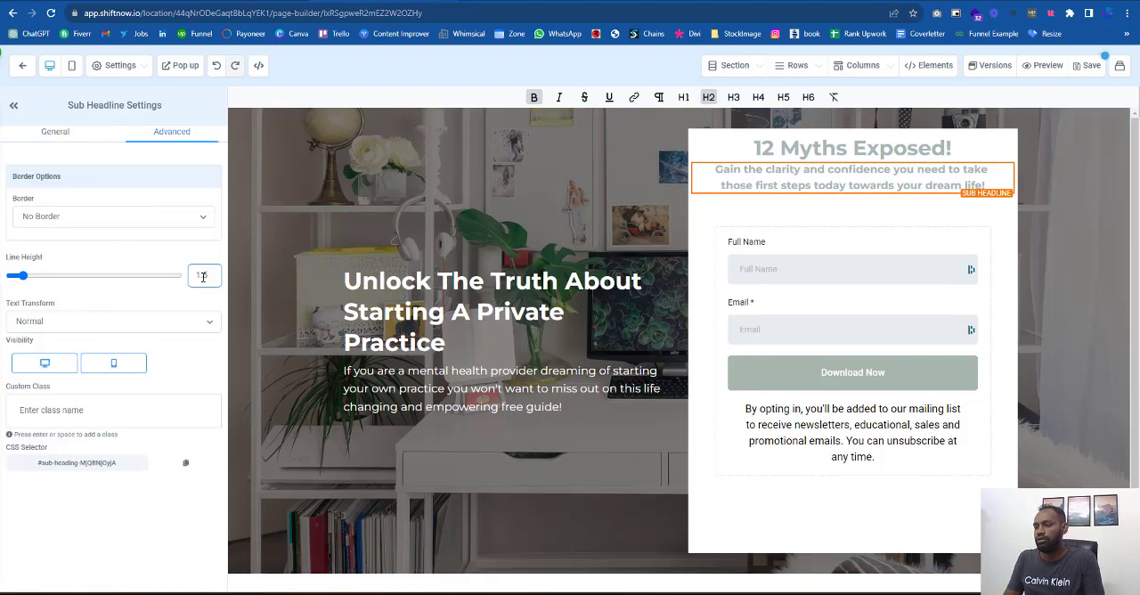
{"action": "type", "text": "4"}
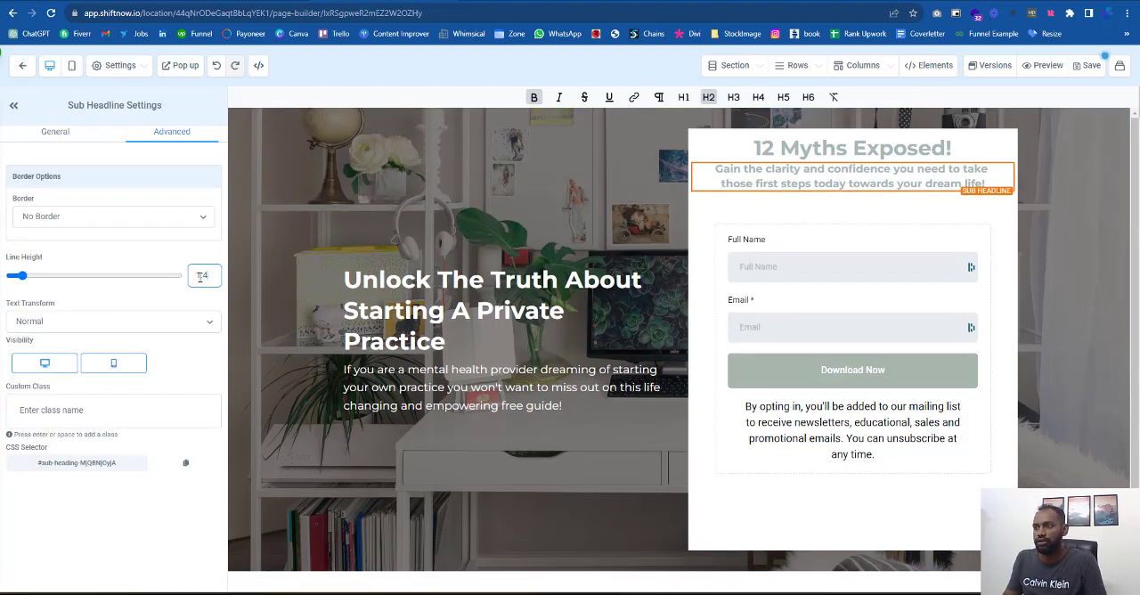
- Set the top padding of the second column's sub-headline to 8
{"action": "left_click", "coordinate": [76, 135]}
{"action": "scroll", "coordinate": [71, 267], "scroll_direction": "down", "scroll_amount": 3}
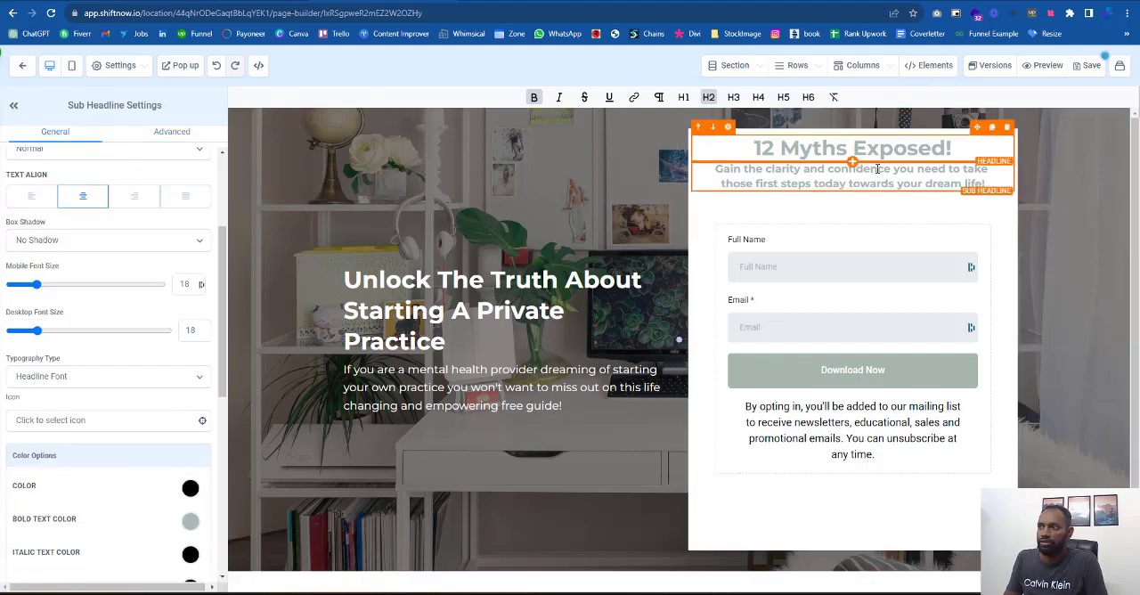
{"action": "scroll", "coordinate": [42, 478], "scroll_direction": "down", "scroll_amount": 5}
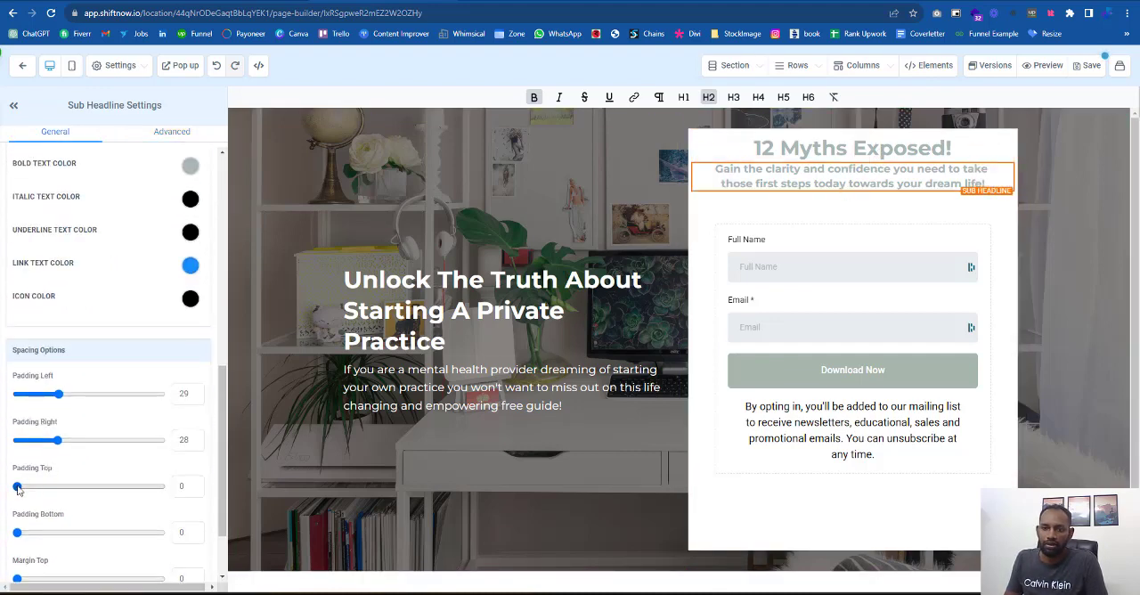
{"action": "left_click", "coordinate": [28, 486]}
{"action": "left_click_drag", "start_coordinate": [28, 486], "coordinate": [29, 487]}
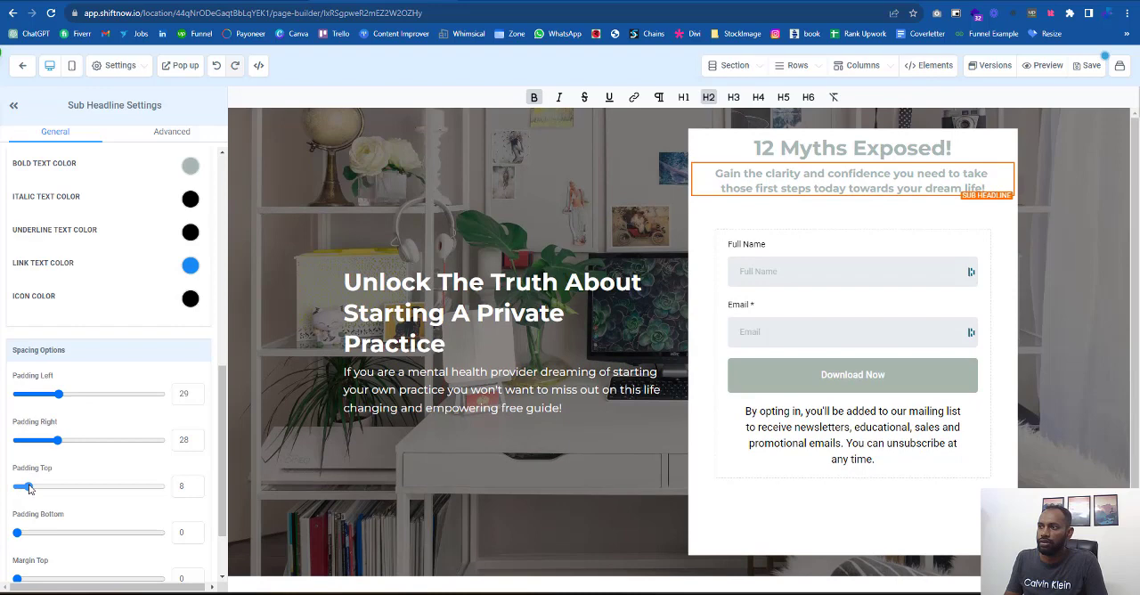
- Narrow the white form column beside the hero text by shifting the divider between the two columns
{"action": "left_click", "coordinate": [940, 532]}
{"action": "left_click_drag", "start_coordinate": [679, 341], "coordinate": [712, 344]}
{"action": "left_click", "coordinate": [16, 106]}
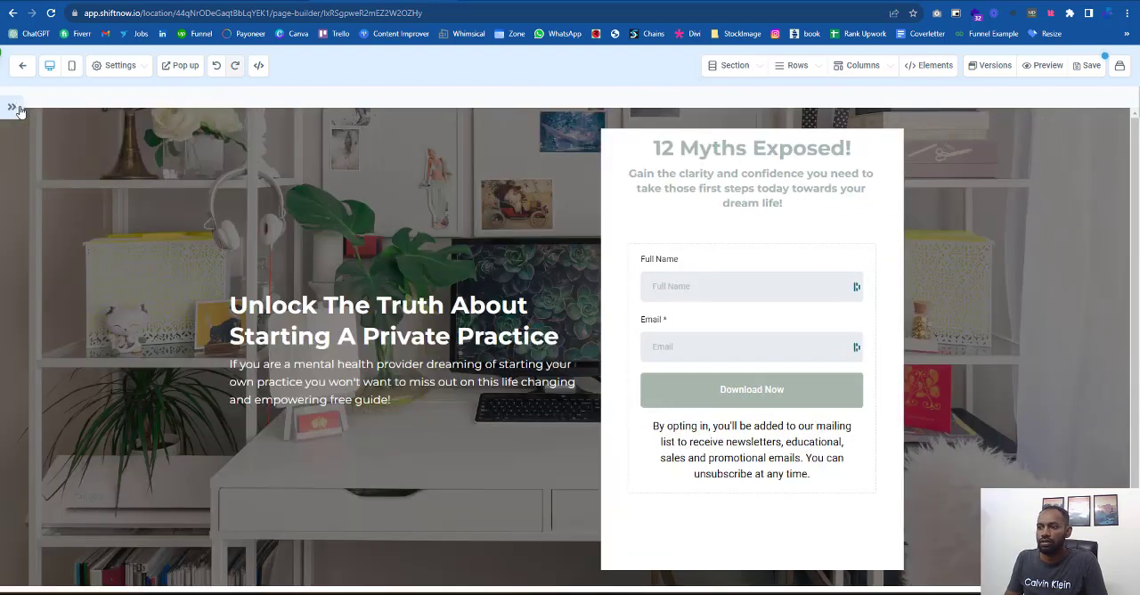
{"action": "left_click_drag", "start_coordinate": [596, 348], "coordinate": [582, 348]}
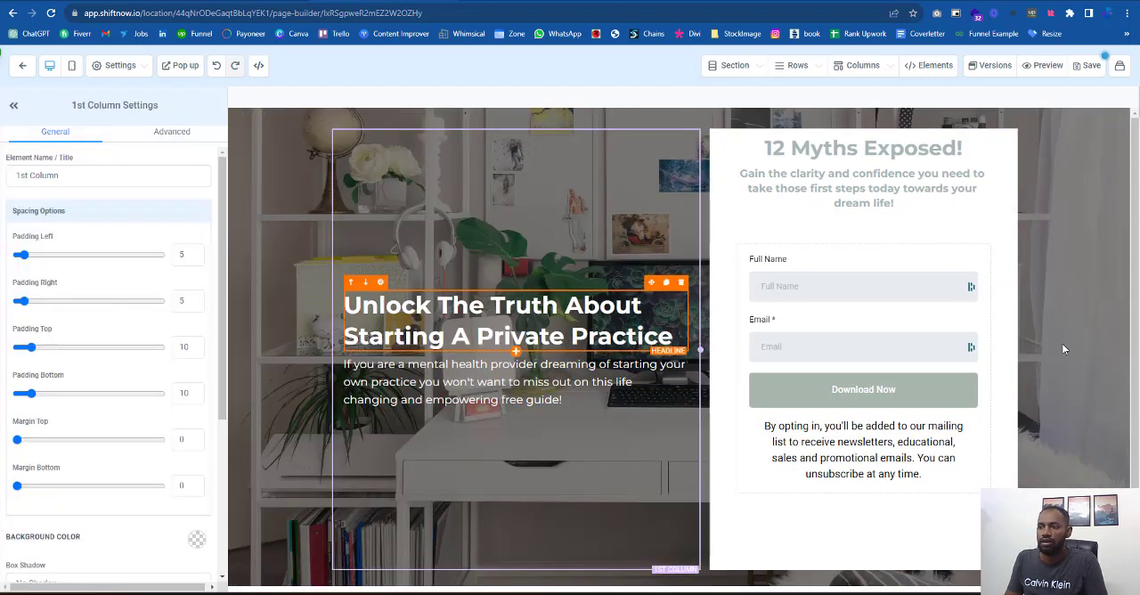
{"action": "left_click", "coordinate": [1081, 363]}
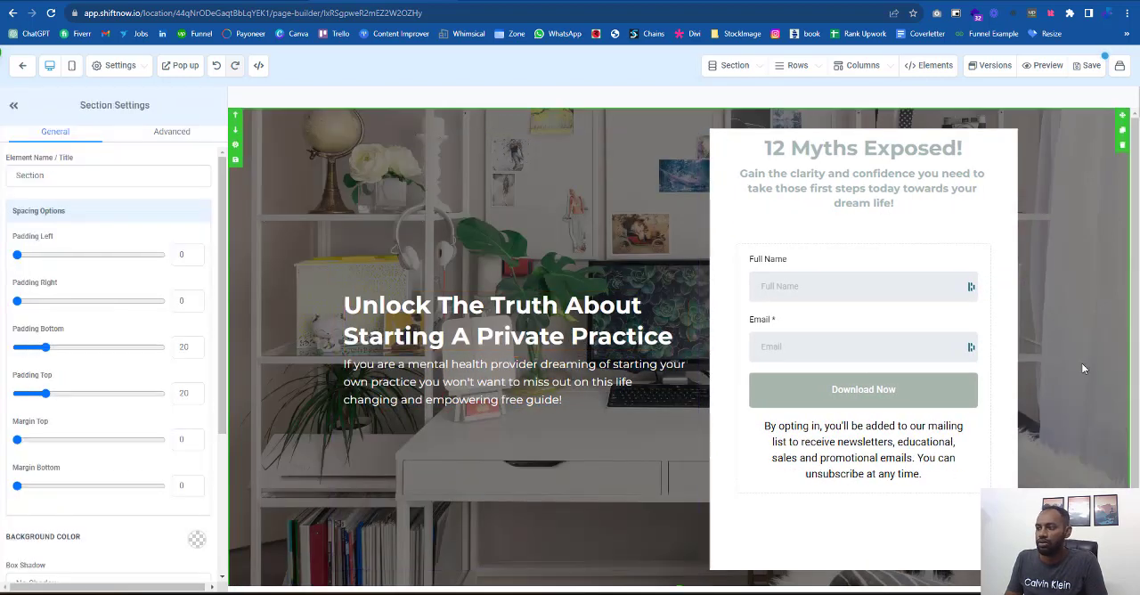
{"action": "scroll", "coordinate": [1064, 361], "scroll_direction": "down", "scroll_amount": 1}
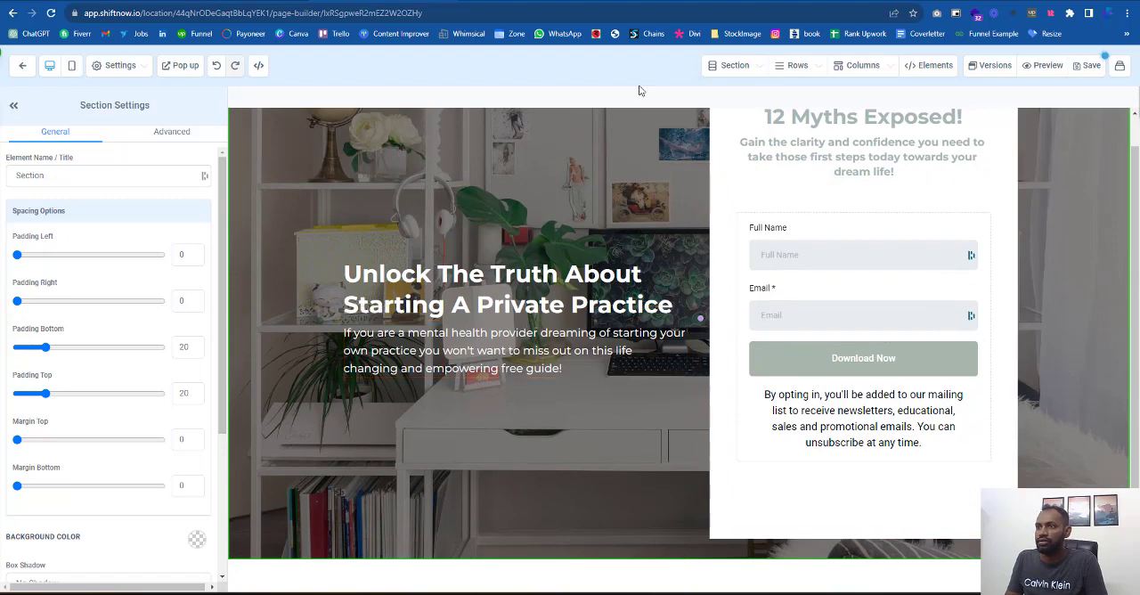
{"action": "scroll", "coordinate": [890, 152], "scroll_direction": "up", "scroll_amount": 1}
- Set the bold text color of the "12 Myths Exposed!" headline to the custom tan and save the page, keeping the default SEO data
{"action": "left_click", "coordinate": [963, 147]}
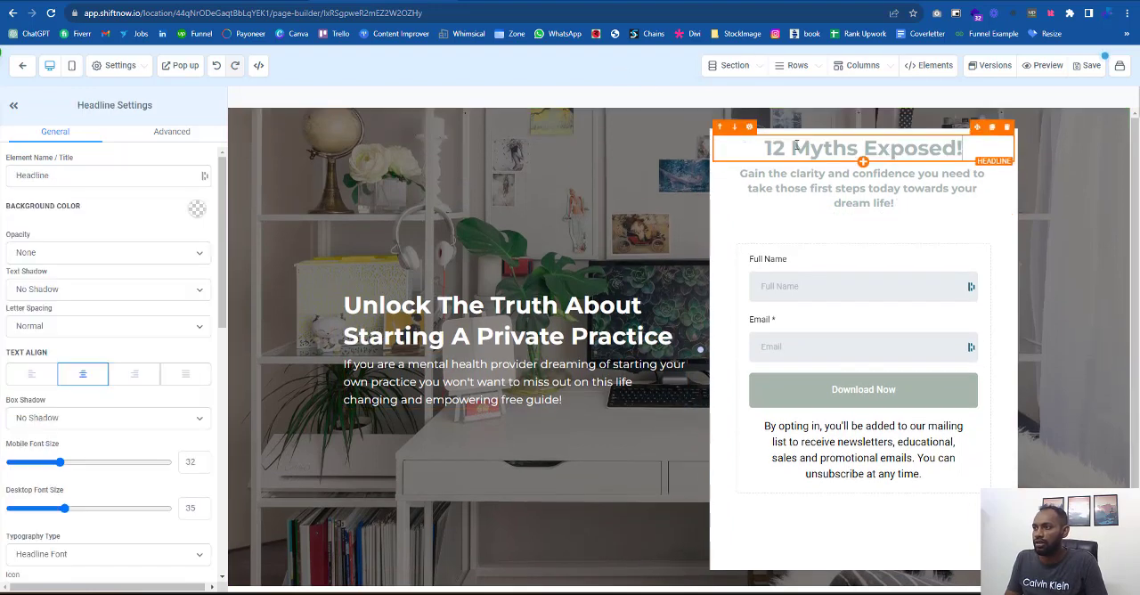
{"action": "left_click_drag", "start_coordinate": [963, 146], "coordinate": [765, 144]}
{"action": "scroll", "coordinate": [170, 358], "scroll_direction": "down", "scroll_amount": 3}
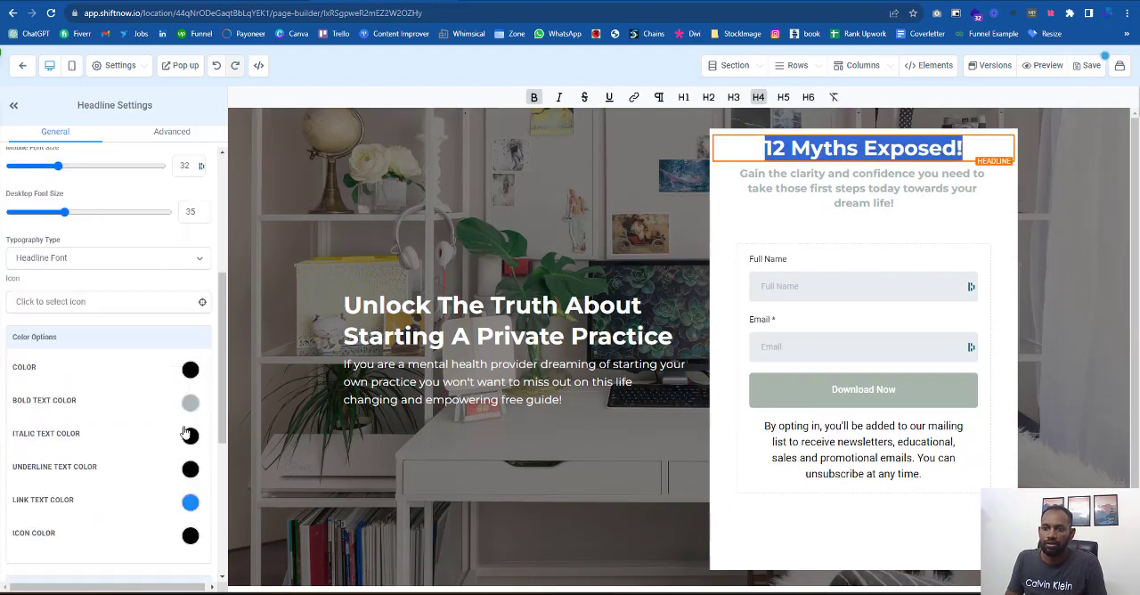
{"action": "left_click", "coordinate": [187, 407]}
{"action": "left_click", "coordinate": [17, 474]}
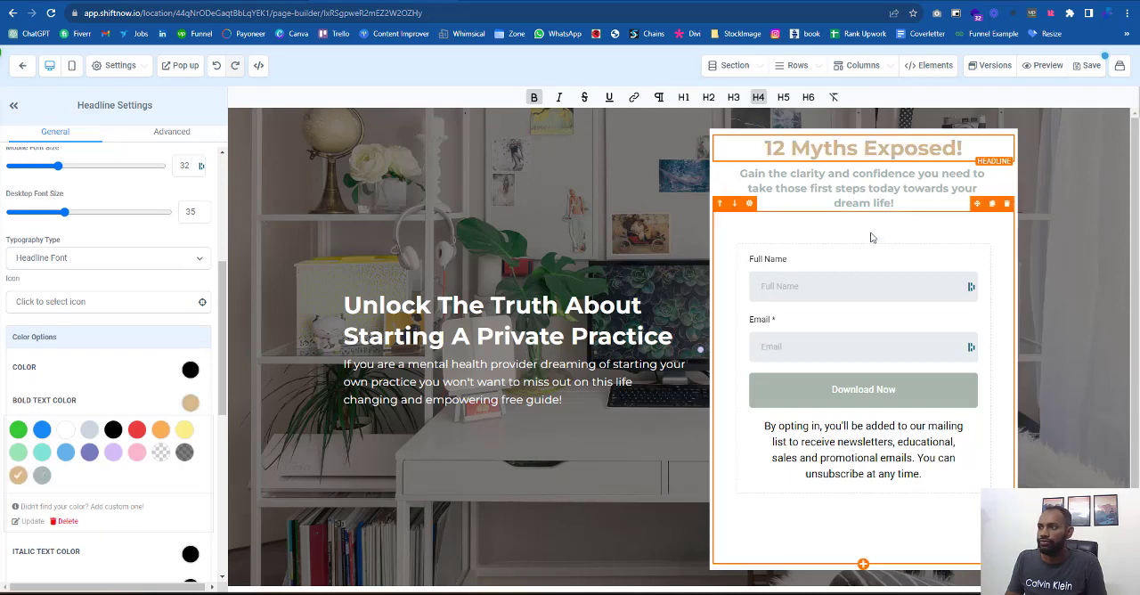
{"action": "left_click", "coordinate": [1092, 66]}
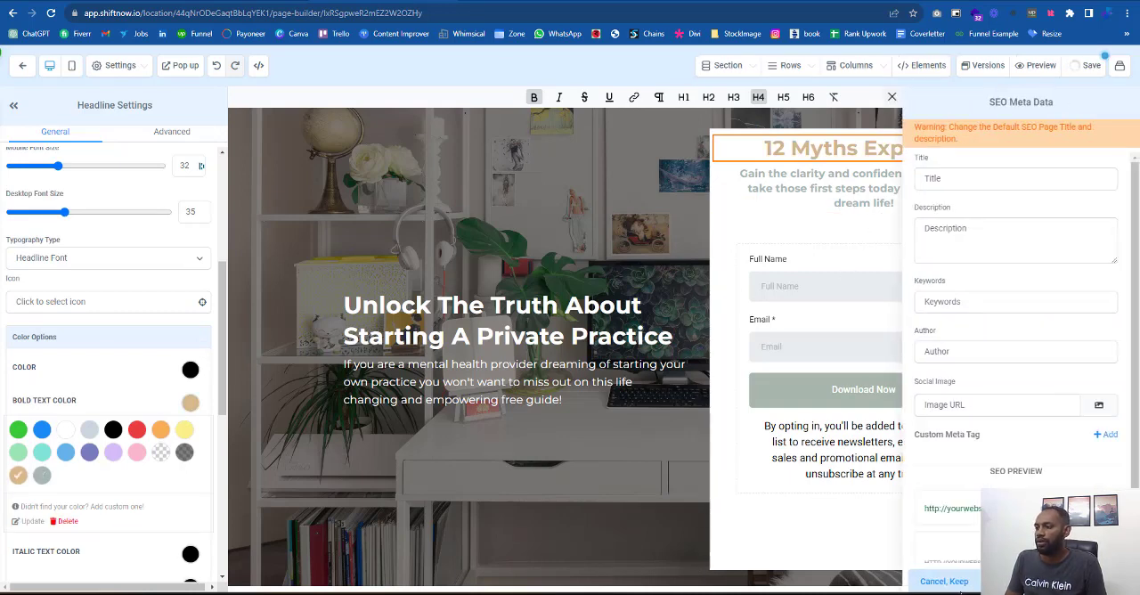
{"action": "left_click", "coordinate": [954, 582]}
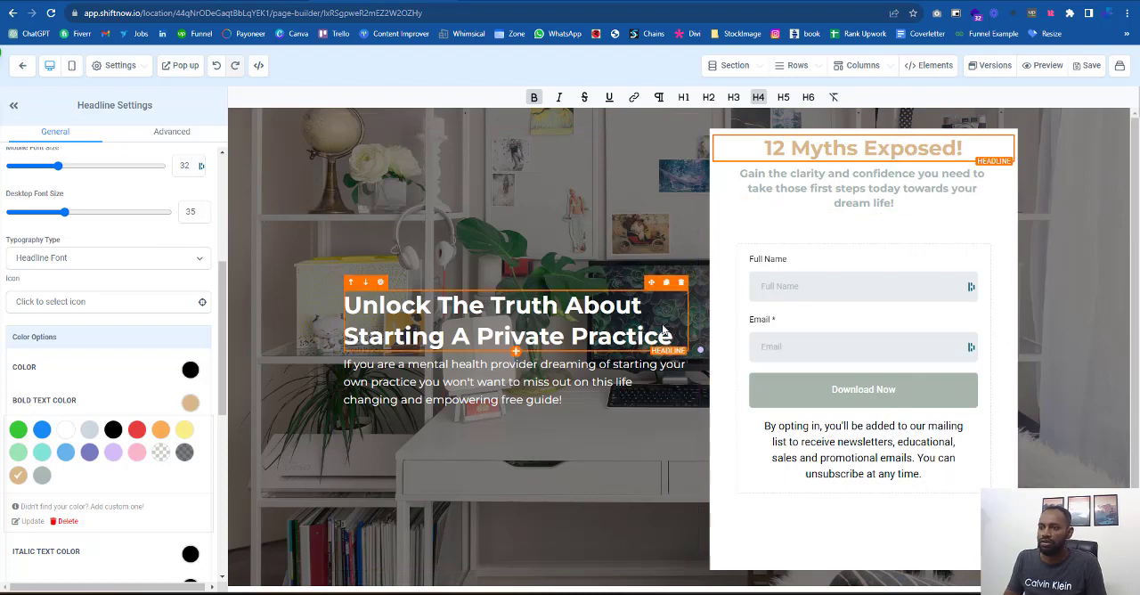
- Add a full-width section below the hero section
{"action": "scroll", "coordinate": [662, 419], "scroll_direction": "down", "scroll_amount": 1}
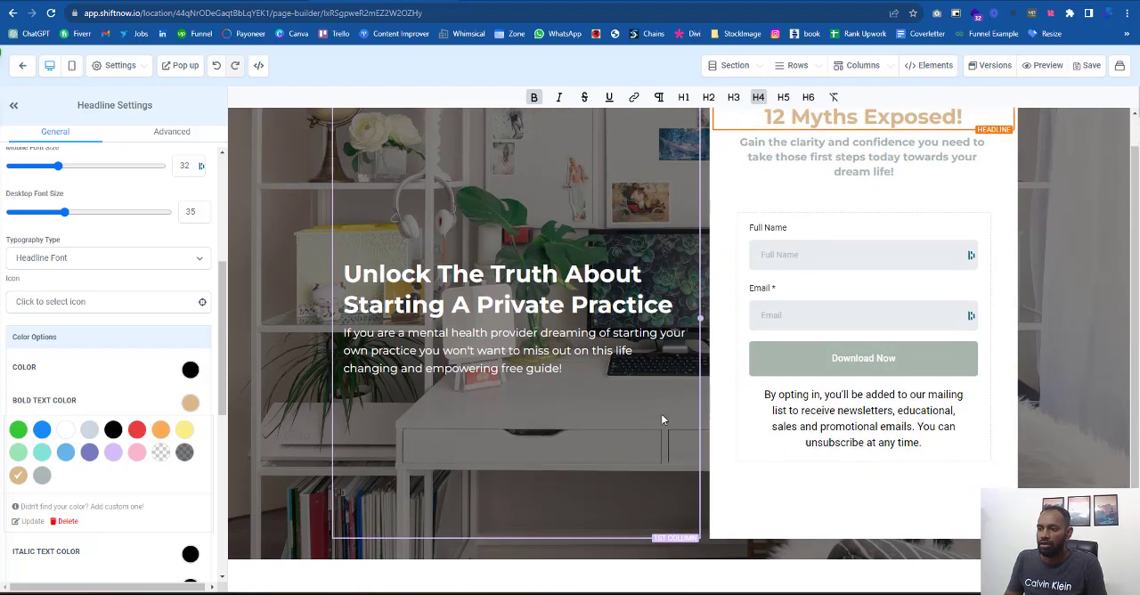
{"action": "left_click", "coordinate": [680, 556]}
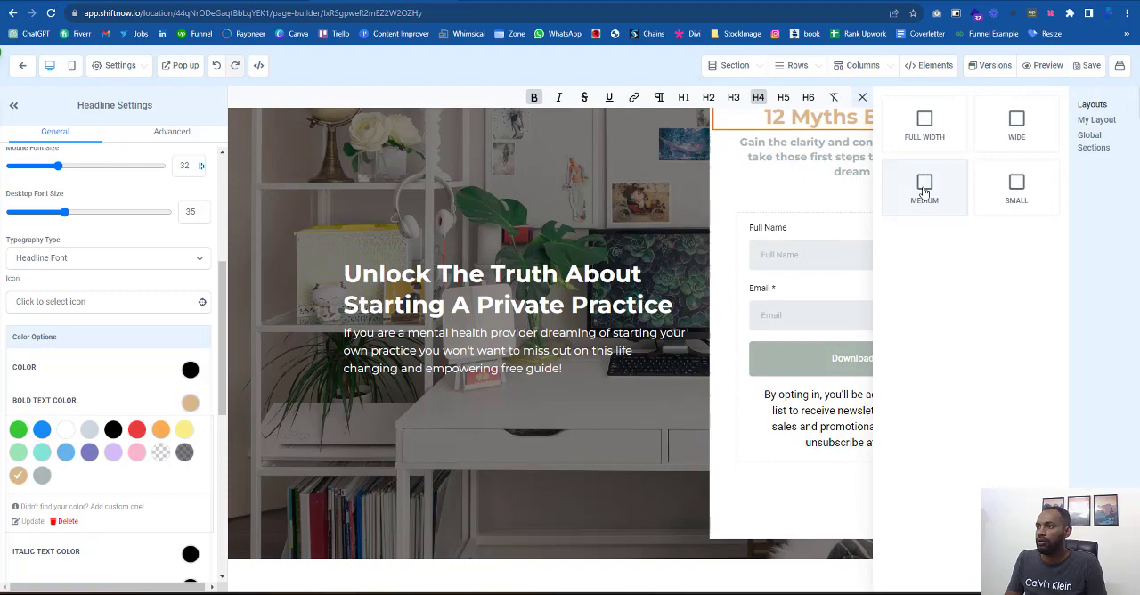
{"action": "left_click", "coordinate": [926, 129]}
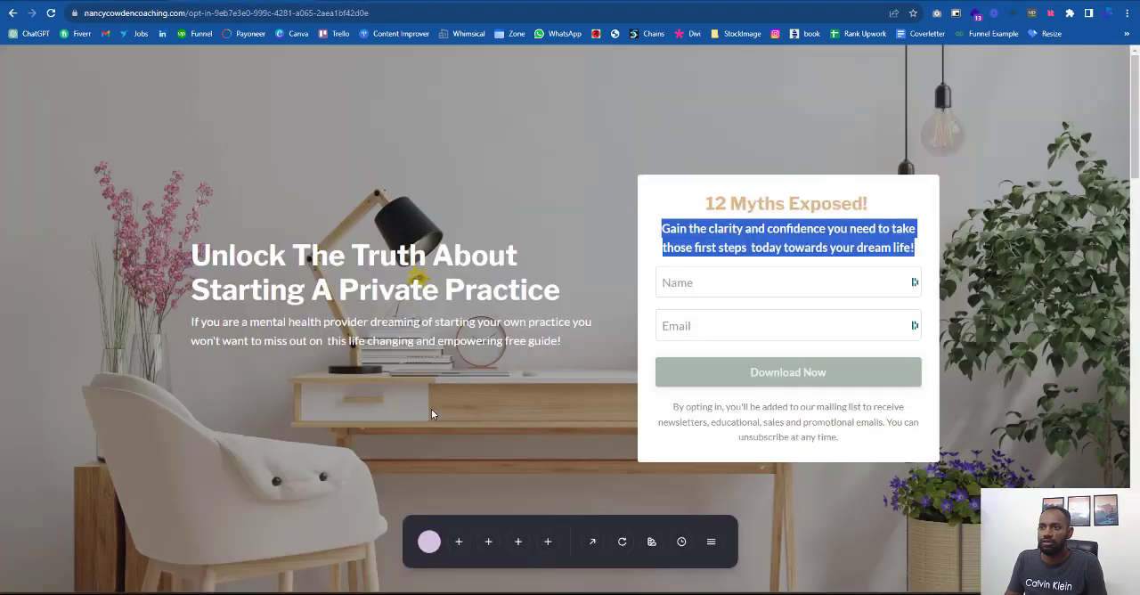
- Sample the reference page's purple background and apply it to the new section as custom color #D6C1E1 named Purple
{"action": "scroll", "coordinate": [431, 409], "scroll_direction": "down", "scroll_amount": 8}
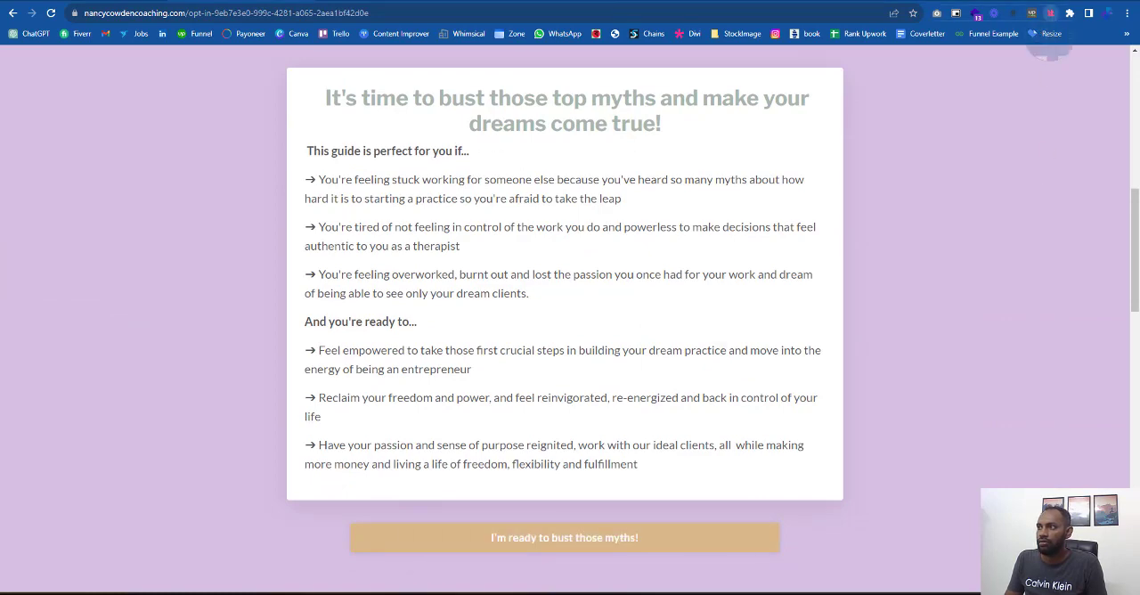
{"action": "left_click", "coordinate": [1005, 357]}
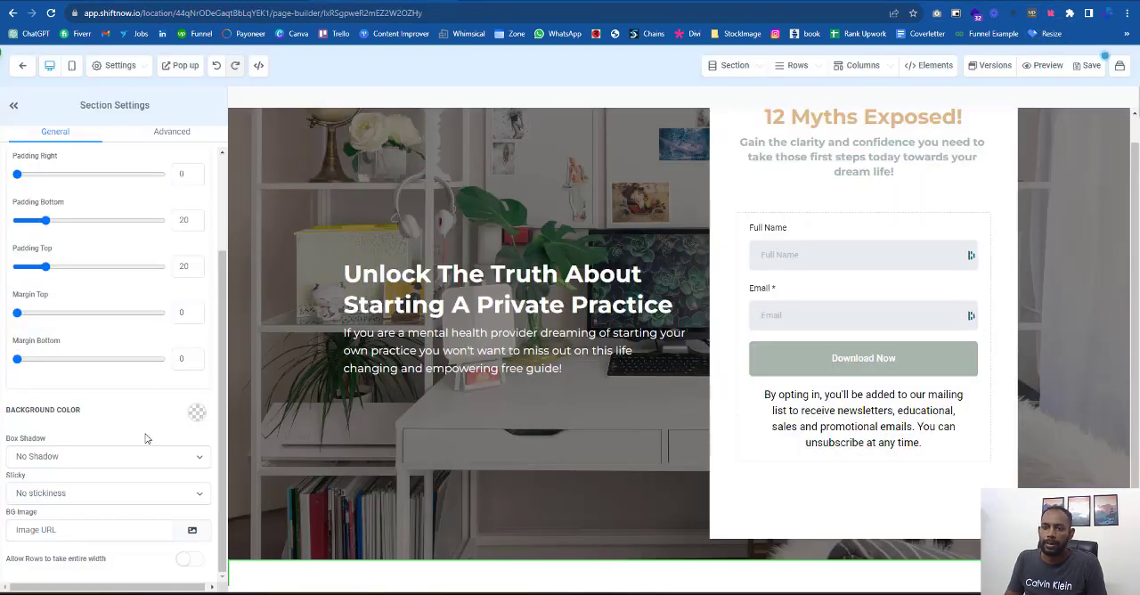
{"action": "left_click", "coordinate": [198, 413]}
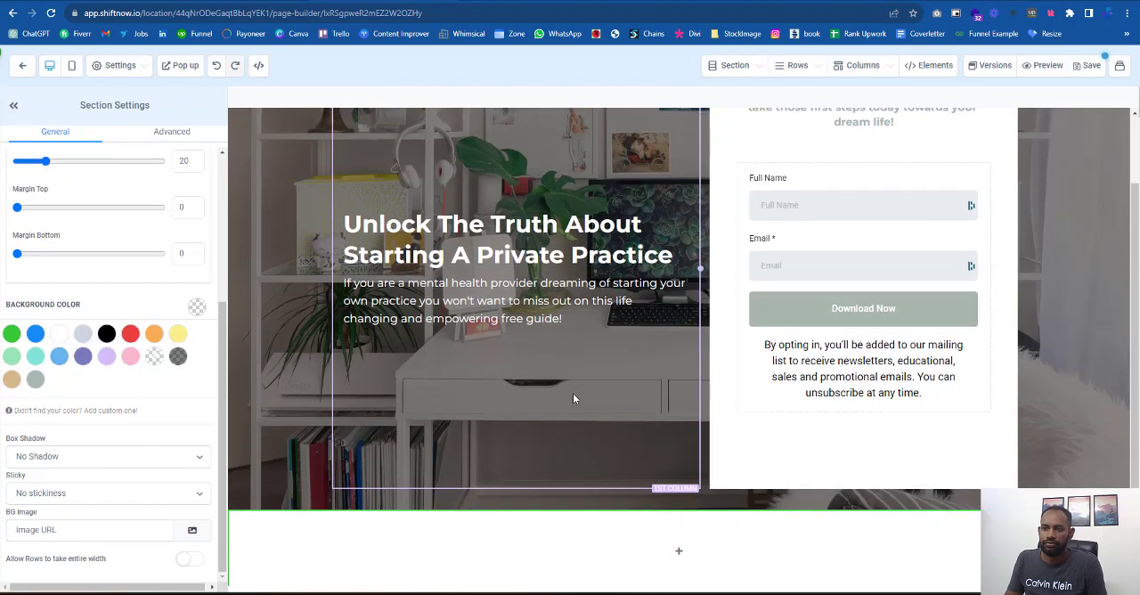
{"action": "left_click", "coordinate": [83, 412]}
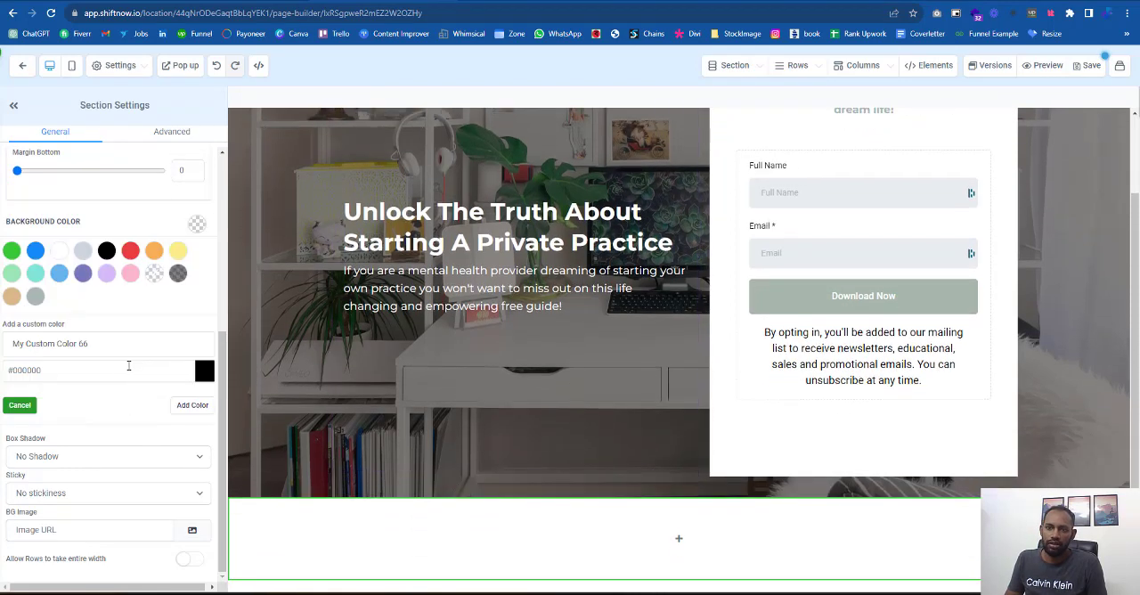
{"action": "left_click_drag", "start_coordinate": [128, 366], "coordinate": [9, 370]}
{"action": "key", "text": "ctrl+v"}
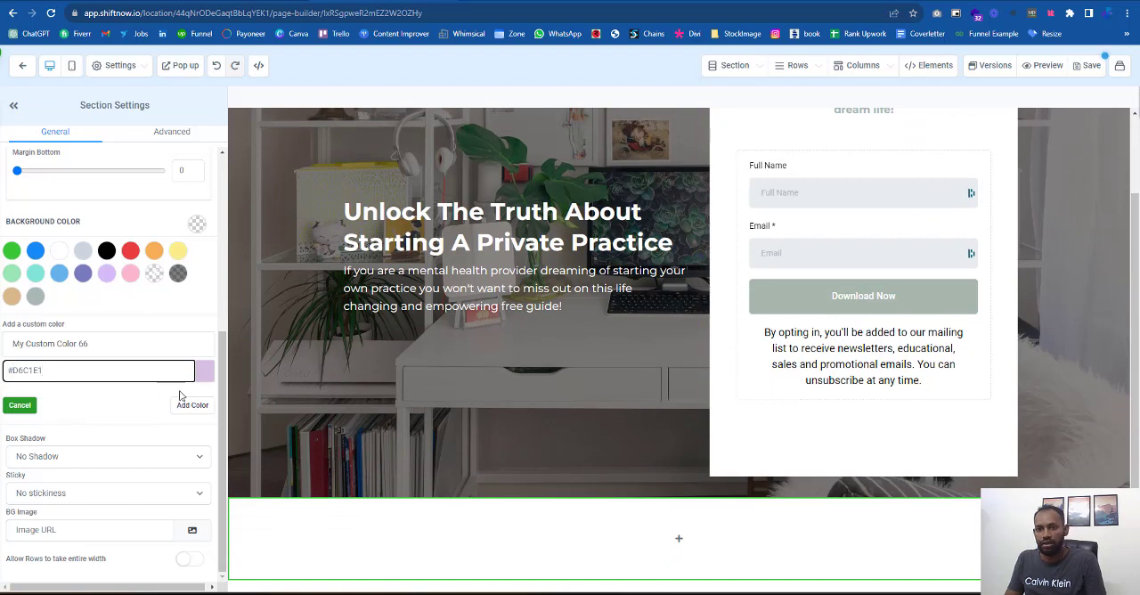
{"action": "left_click_drag", "start_coordinate": [89, 343], "coordinate": [3, 334]}
{"action": "type", "text": "Pu"}
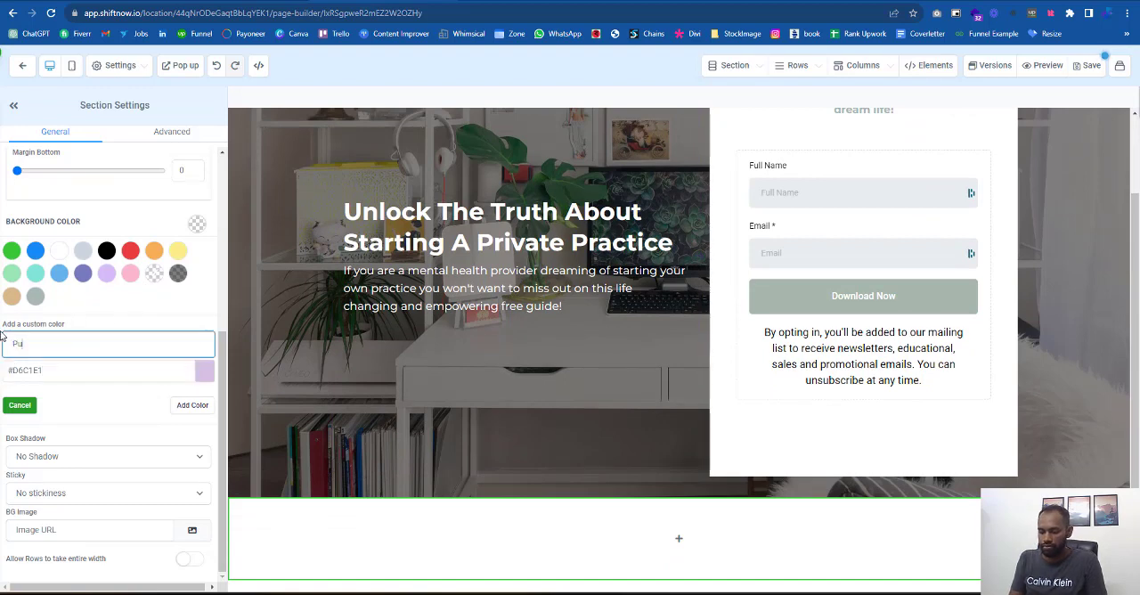
{"action": "type", "text": "rple"}
{"action": "left_click", "coordinate": [192, 405]}
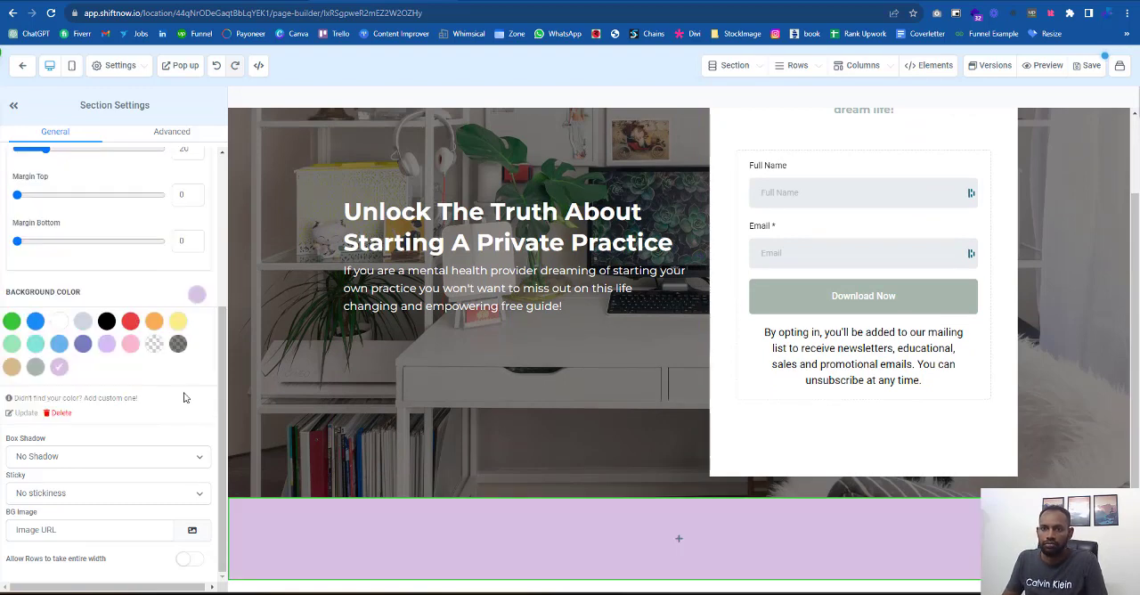
- Add a one-column row to the purple section with the reference headline "It's time to bust those top myths and make your dreams come true!"
{"action": "left_click", "coordinate": [676, 538]}
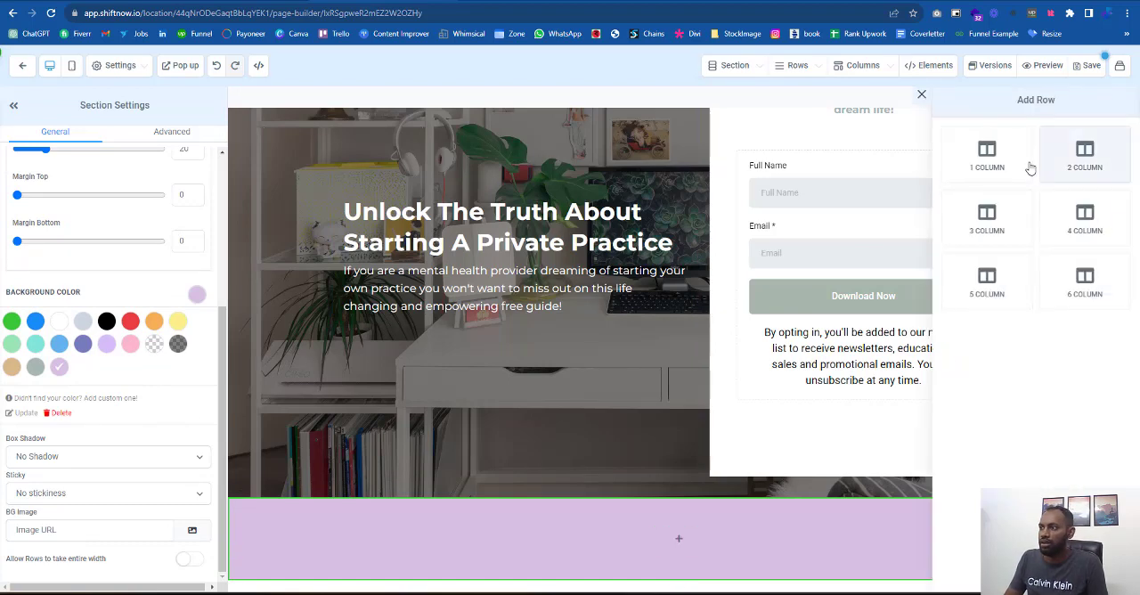
{"action": "left_click", "coordinate": [1024, 166]}
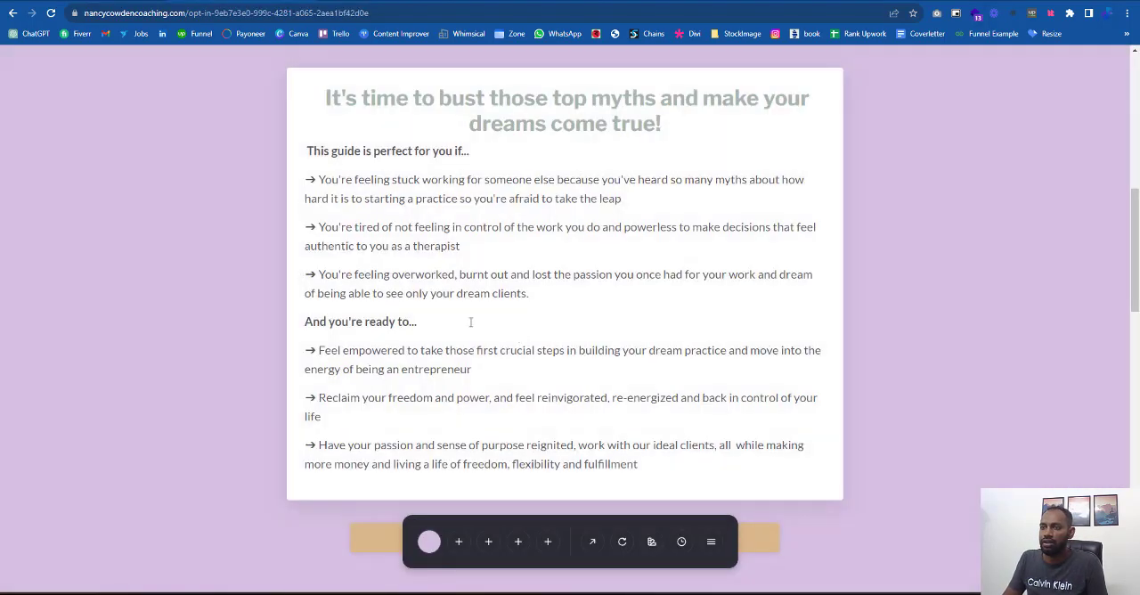
{"action": "scroll", "coordinate": [481, 374], "scroll_direction": "up", "scroll_amount": 5}
{"action": "left_click_drag", "start_coordinate": [704, 487], "coordinate": [321, 454]}
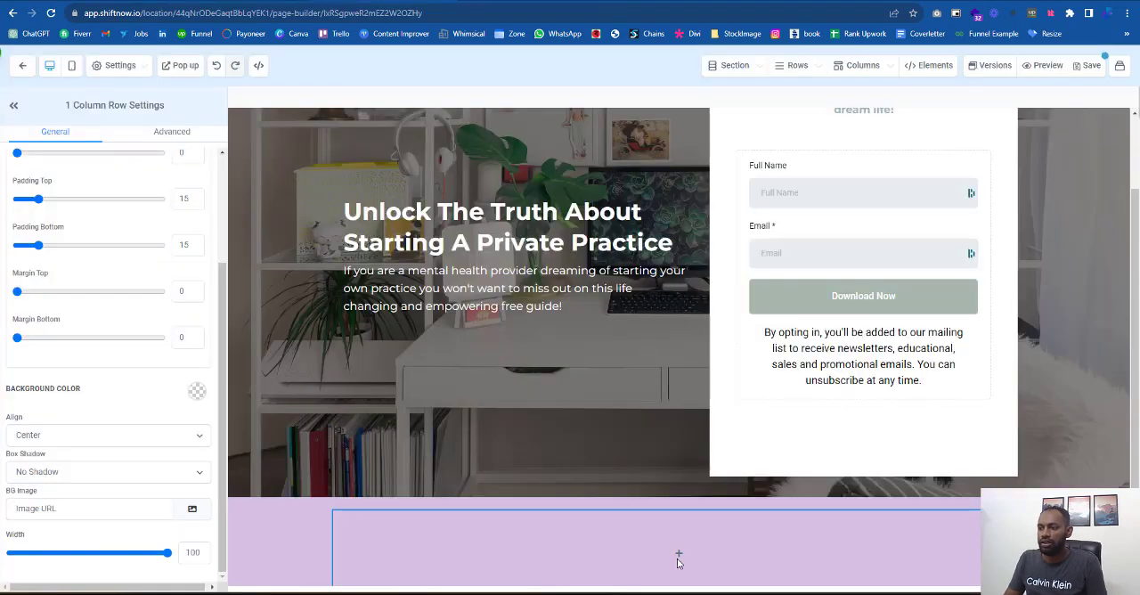
{"action": "left_click", "coordinate": [678, 556]}
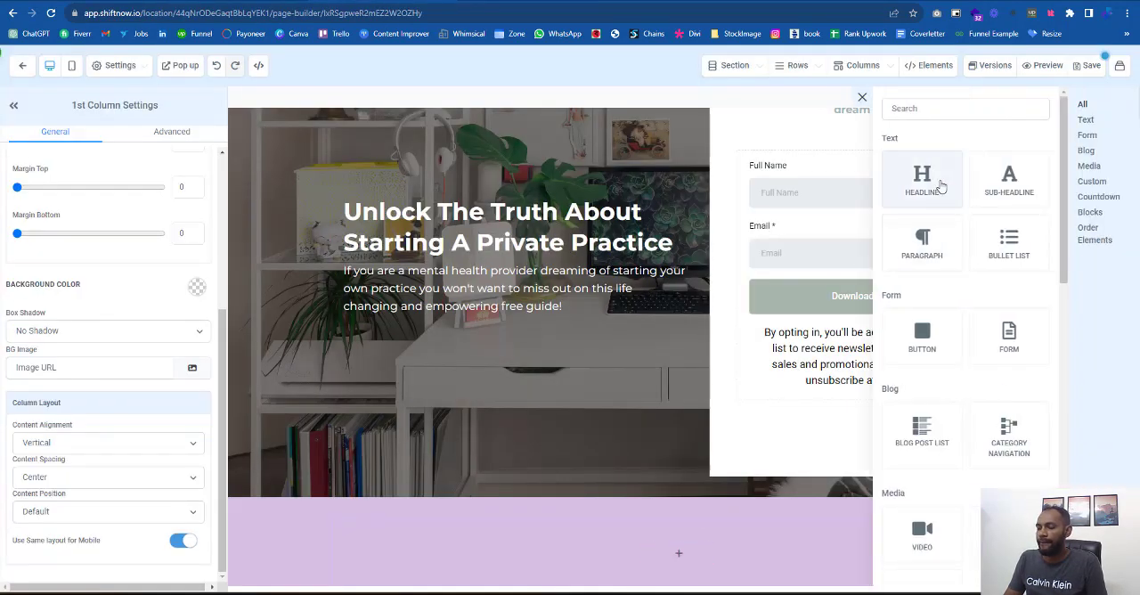
{"action": "left_click", "coordinate": [922, 178]}
{"action": "left_click", "coordinate": [643, 540]}
{"action": "key", "text": "ctrl+a"}
{"action": "key", "text": "ctrl+v"}
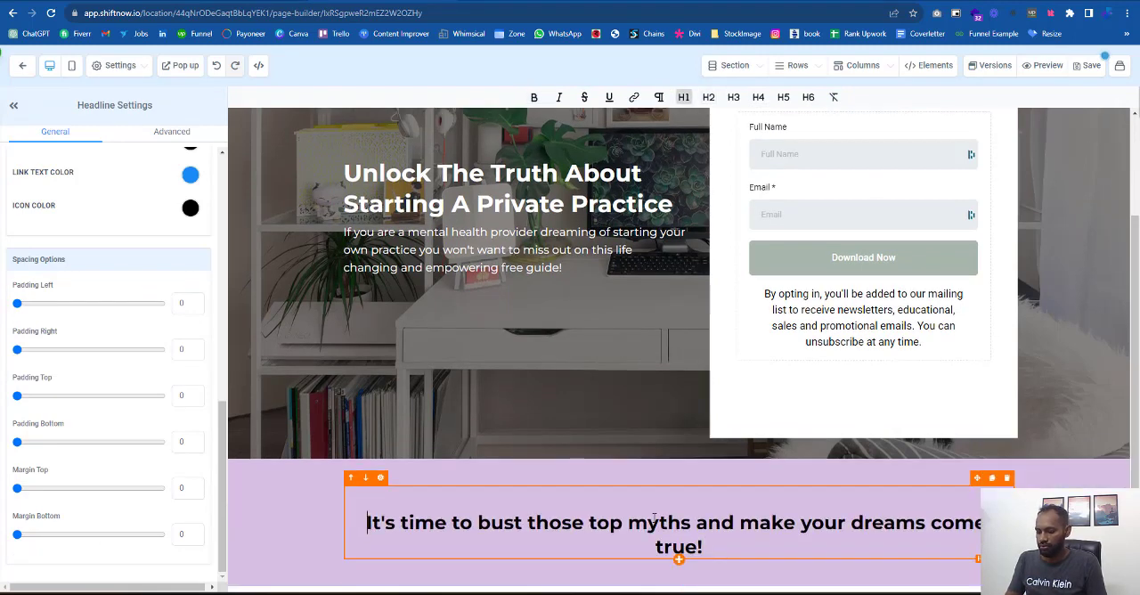
{"action": "key", "text": "BackSpace"}
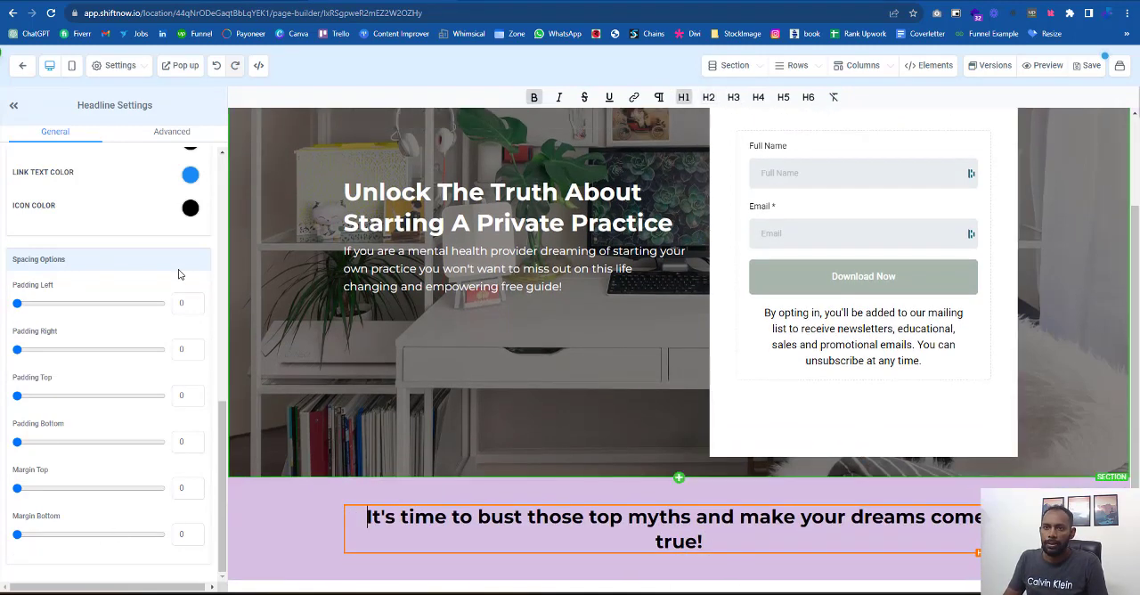
- Set the bold text color of the purple section's headline to the custom gray-green
{"action": "scroll", "coordinate": [178, 274], "scroll_direction": "up", "scroll_amount": 3}
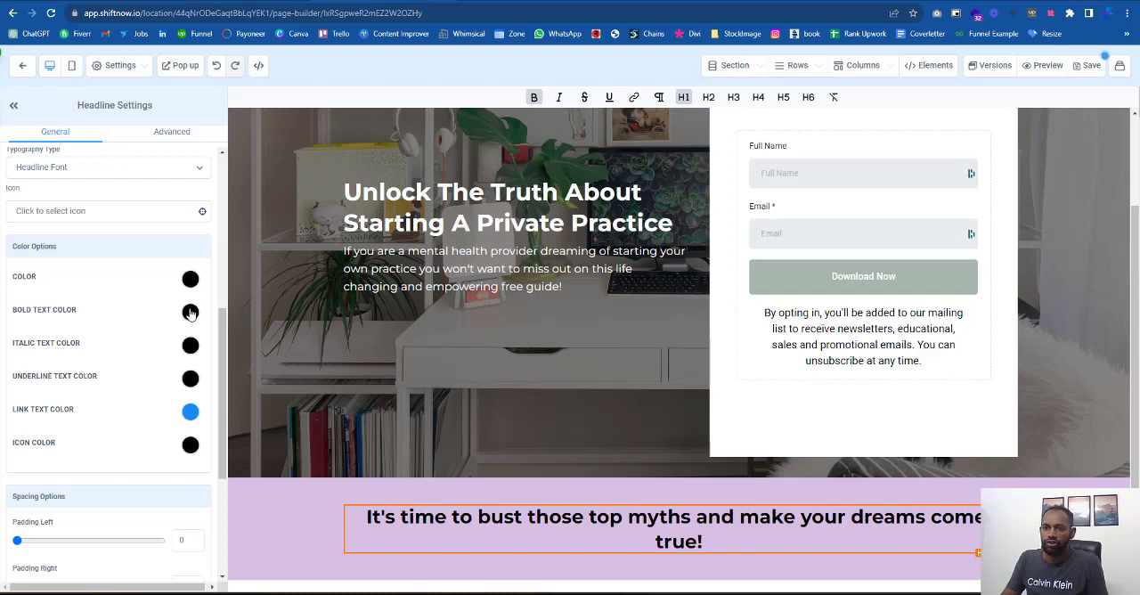
{"action": "left_click", "coordinate": [191, 313]}
{"action": "left_click", "coordinate": [41, 384]}
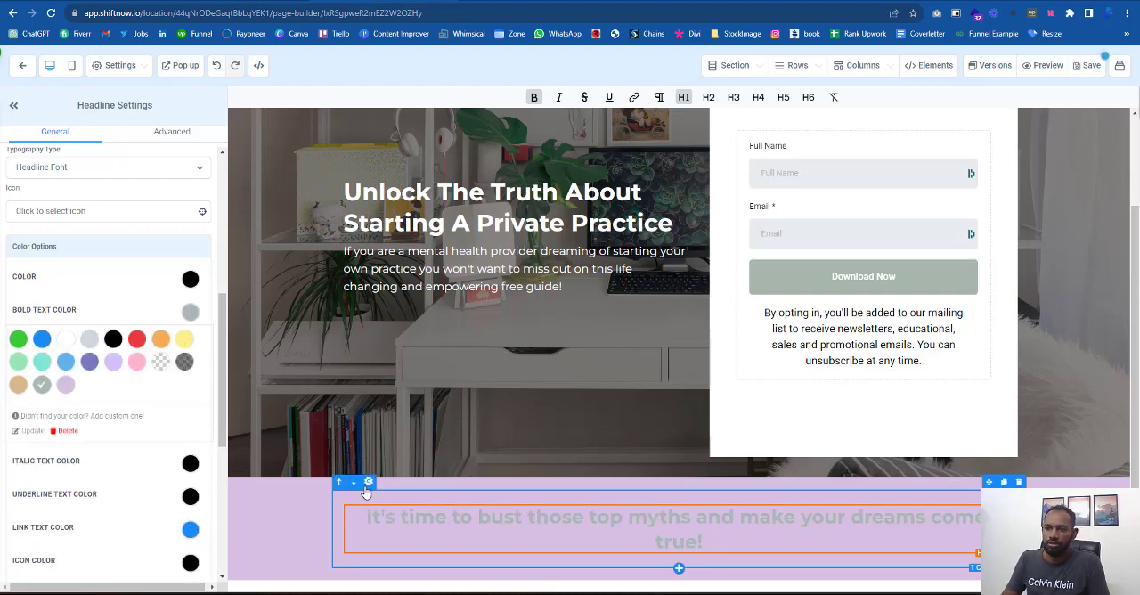
- Set the background color of the purple section's row to white
{"action": "left_click", "coordinate": [367, 483]}
{"action": "left_click", "coordinate": [197, 391]}
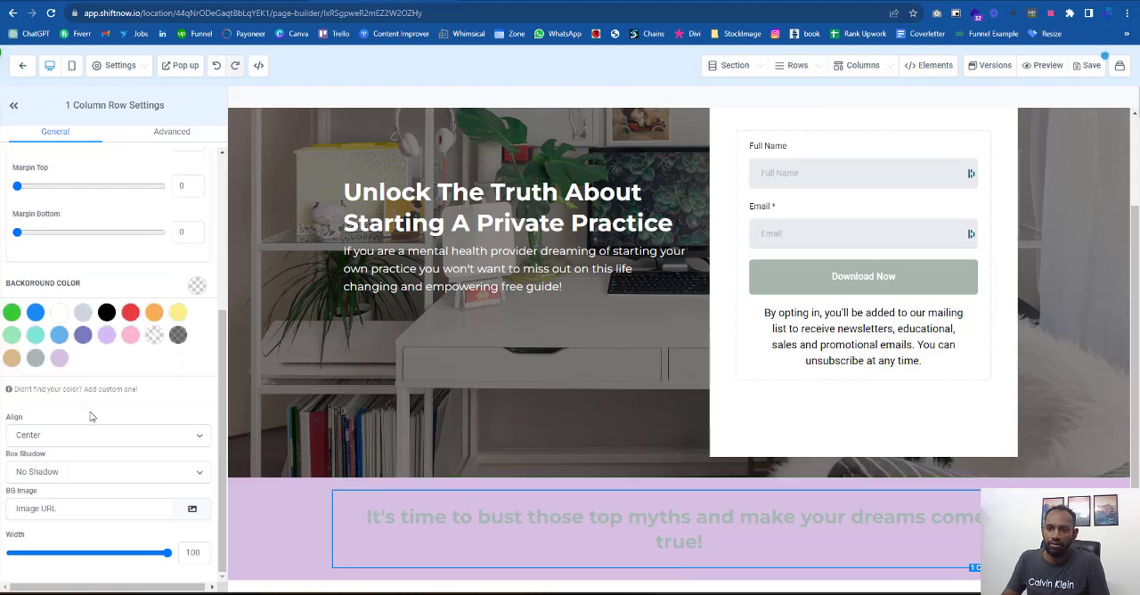
{"action": "left_click", "coordinate": [58, 313]}
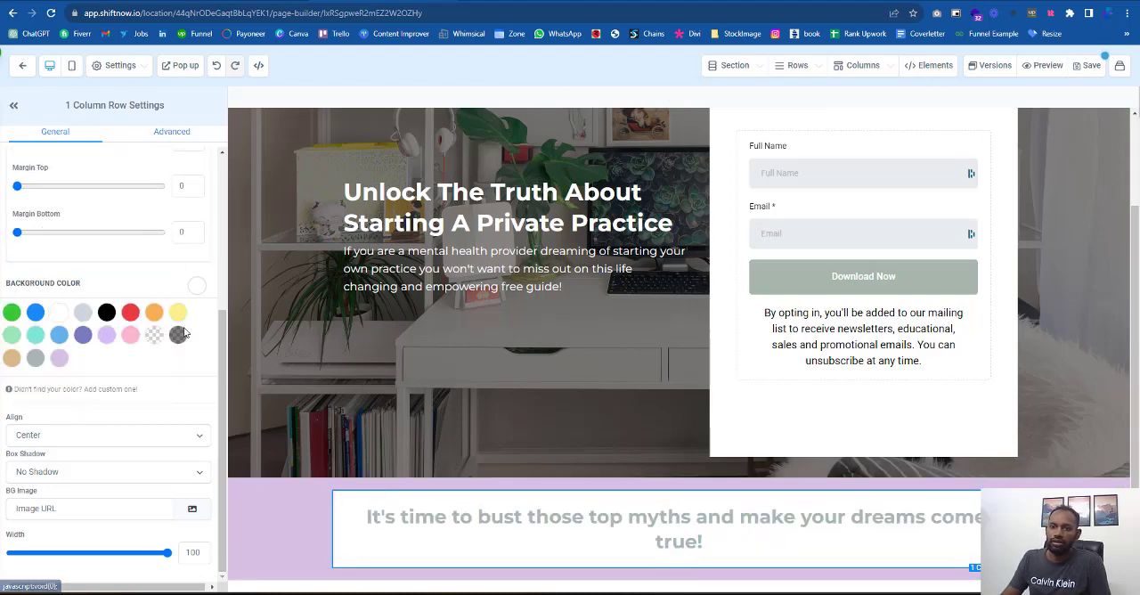
- Give the white row a full border with transparent color and a 10px border radius
{"action": "left_click", "coordinate": [171, 131]}
{"action": "left_click", "coordinate": [113, 216]}
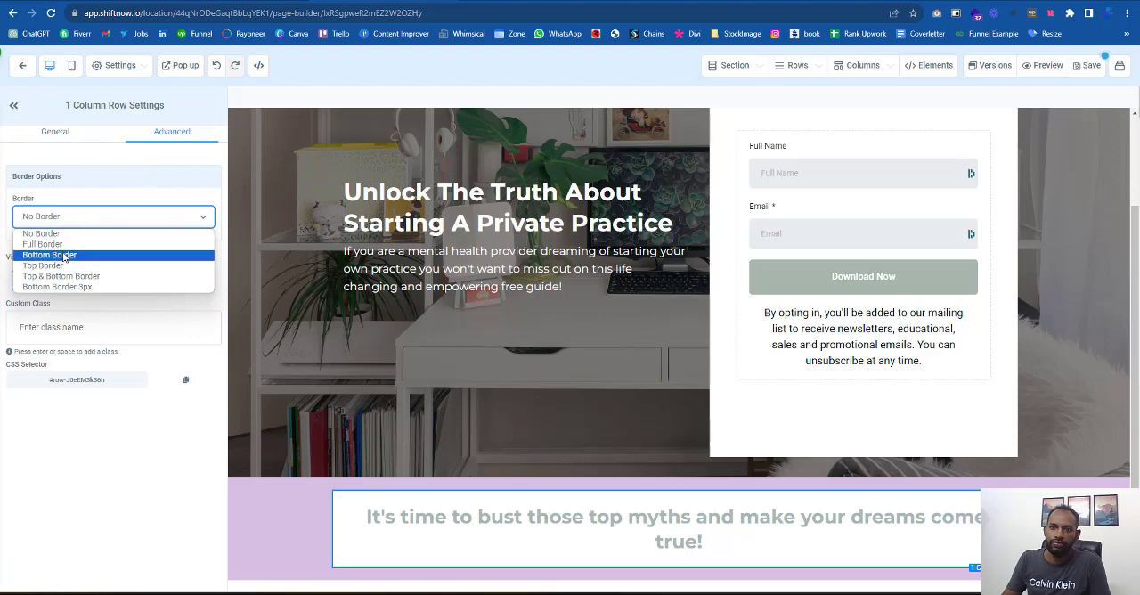
{"action": "left_click", "coordinate": [49, 244]}
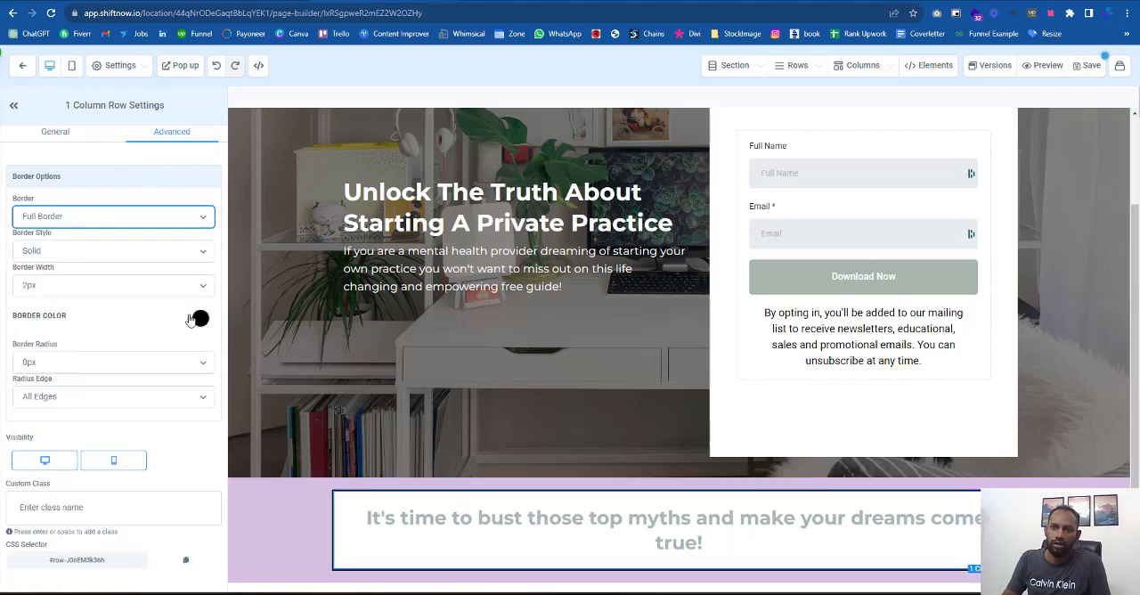
{"action": "left_click", "coordinate": [198, 318]}
{"action": "left_click", "coordinate": [160, 367]}
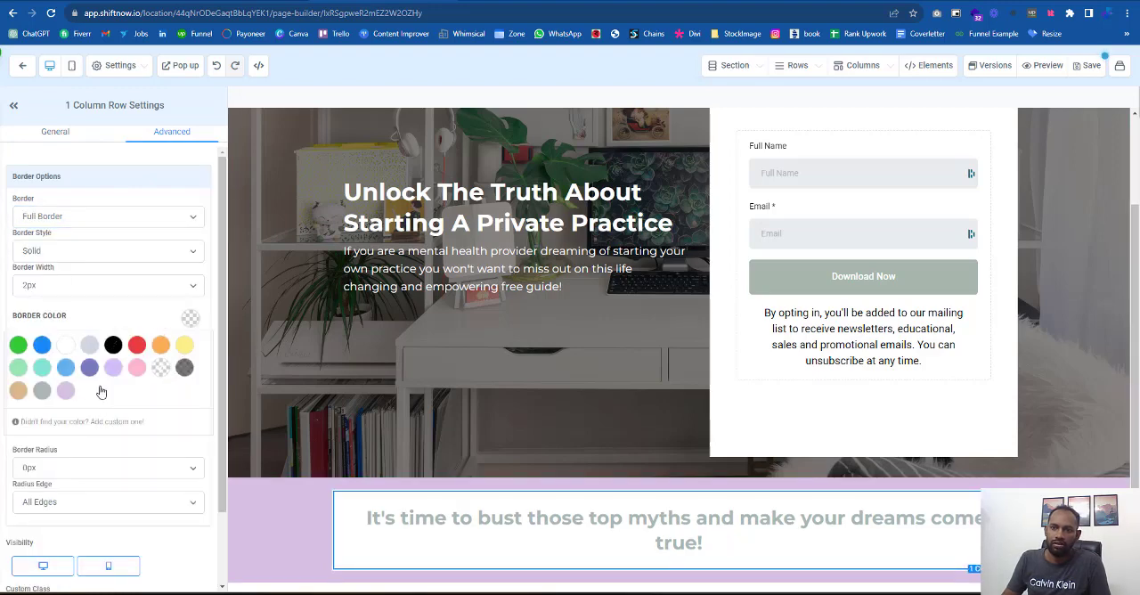
{"action": "left_click", "coordinate": [51, 475]}
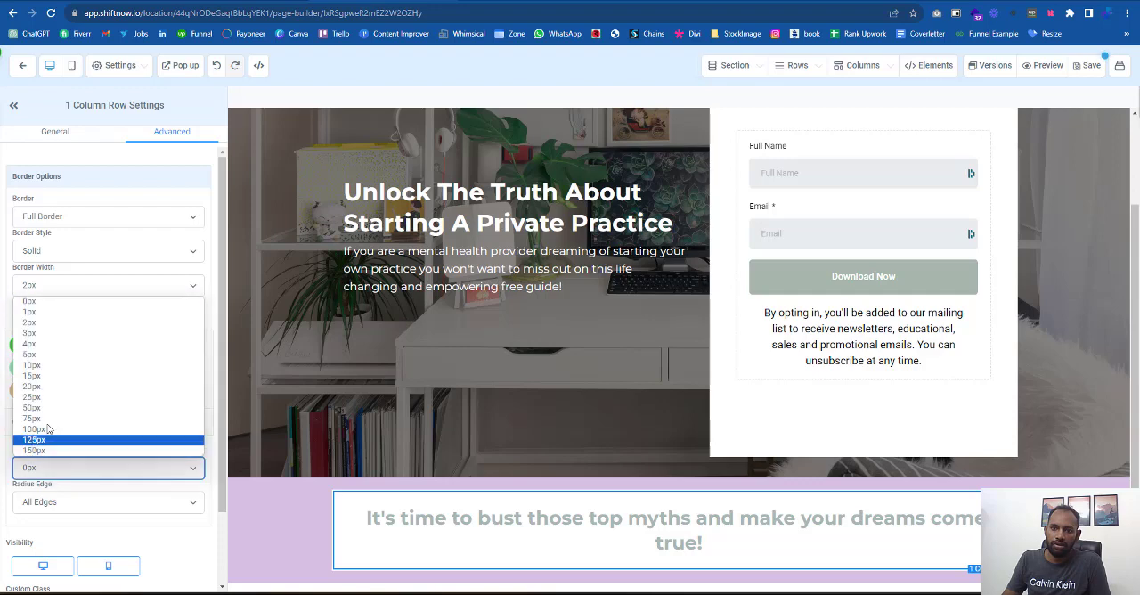
{"action": "left_click", "coordinate": [59, 370]}
{"action": "left_click", "coordinate": [324, 561]}
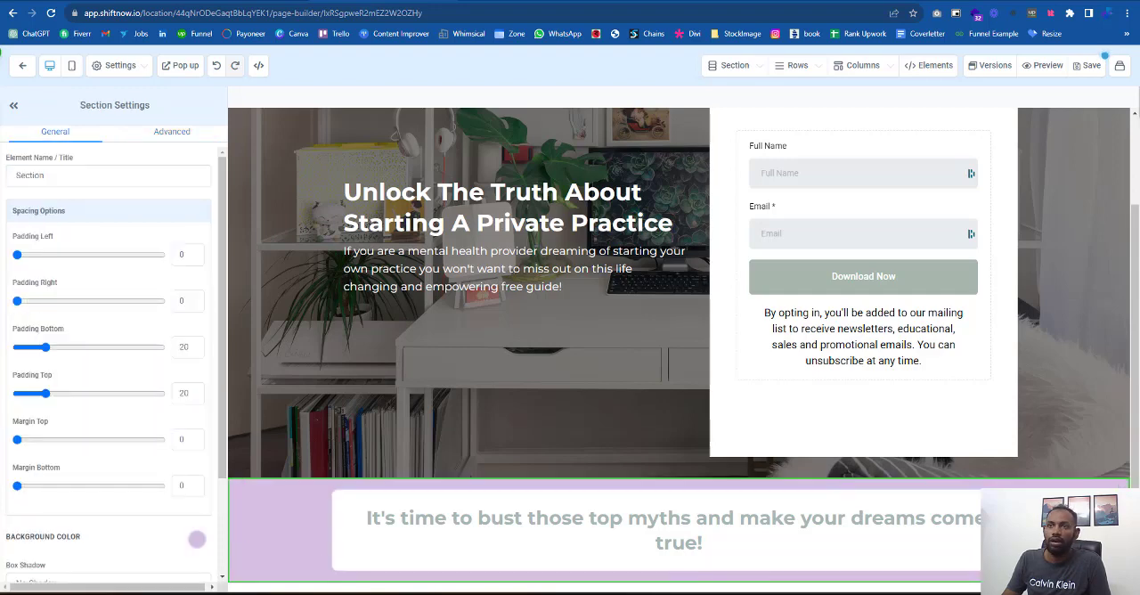
- Set the border radius of the purple section's white row to 5px
{"action": "left_click", "coordinate": [258, 1]}
{"action": "left_click", "coordinate": [383, 0]}
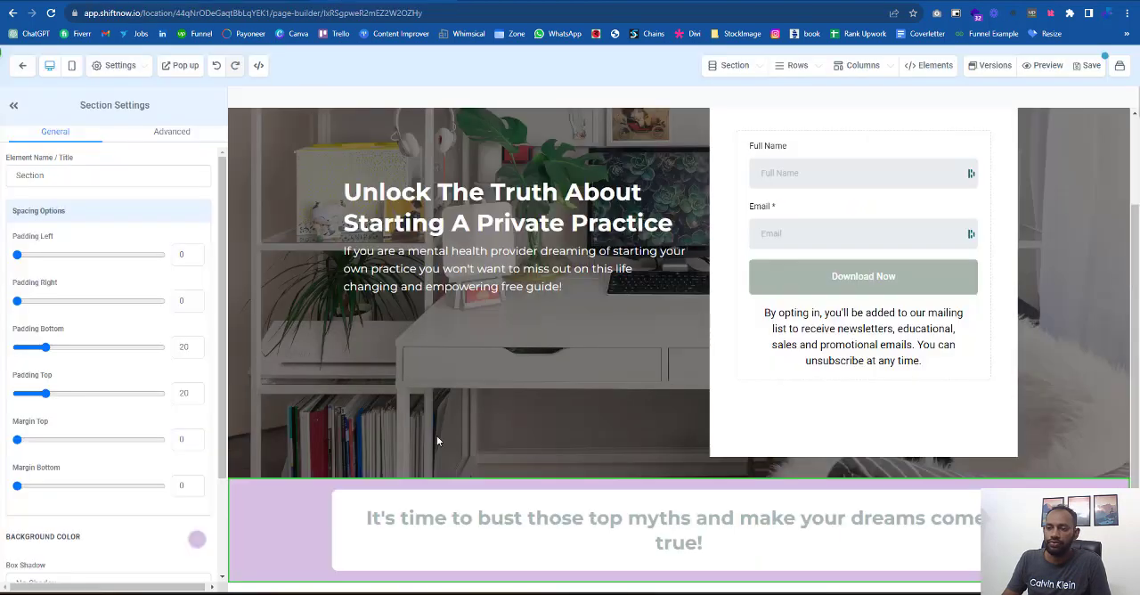
{"action": "left_click", "coordinate": [346, 496]}
{"action": "left_click", "coordinate": [174, 132]}
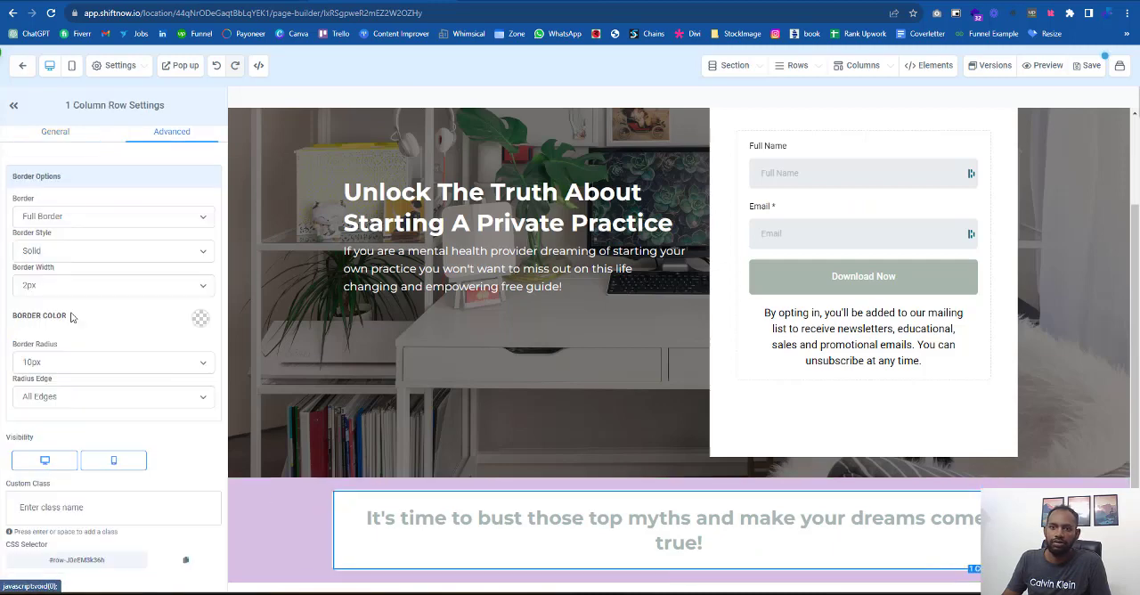
{"action": "left_click", "coordinate": [49, 363]}
{"action": "left_click", "coordinate": [49, 433]}
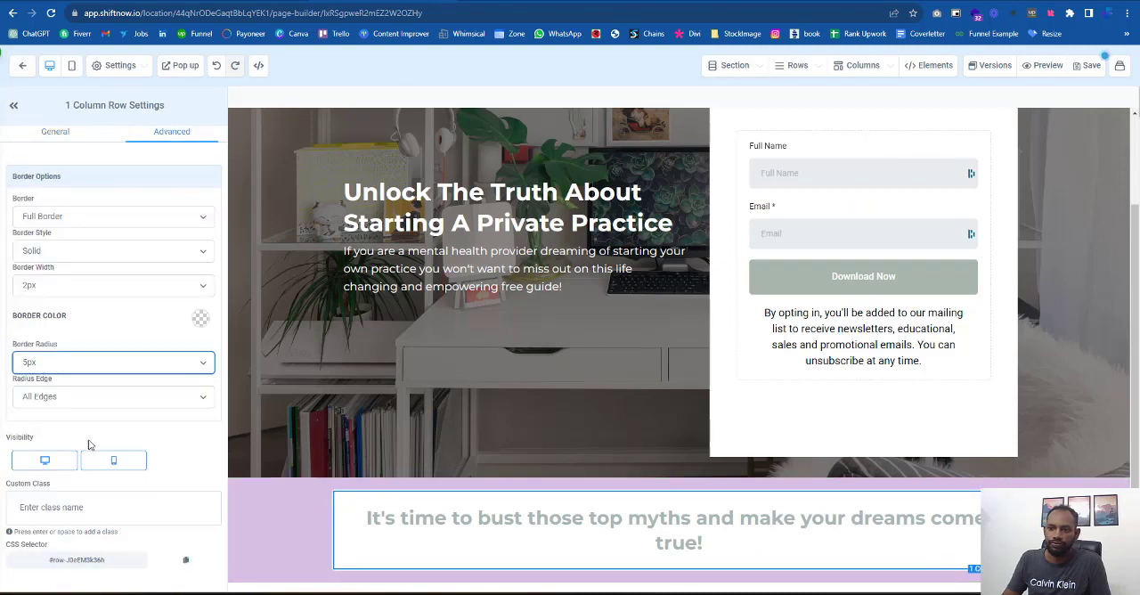
{"action": "left_click", "coordinate": [268, 512]}
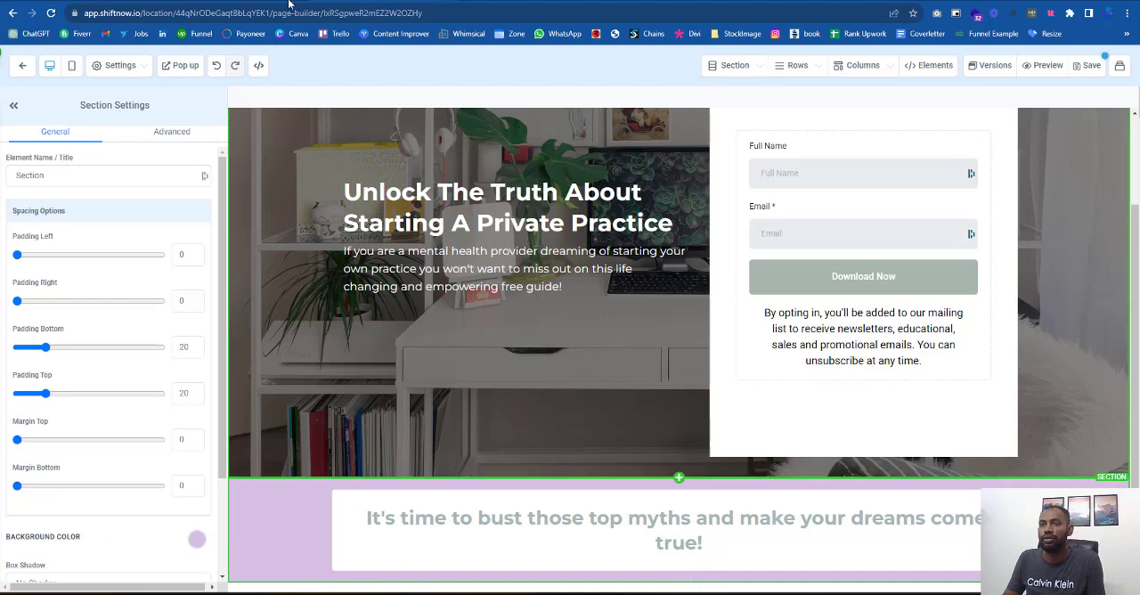
- Reduce the width of the white headline row to resemble the narrower card on the reference page
{"action": "left_click", "coordinate": [253, 2]}
{"action": "left_click", "coordinate": [400, 2]}
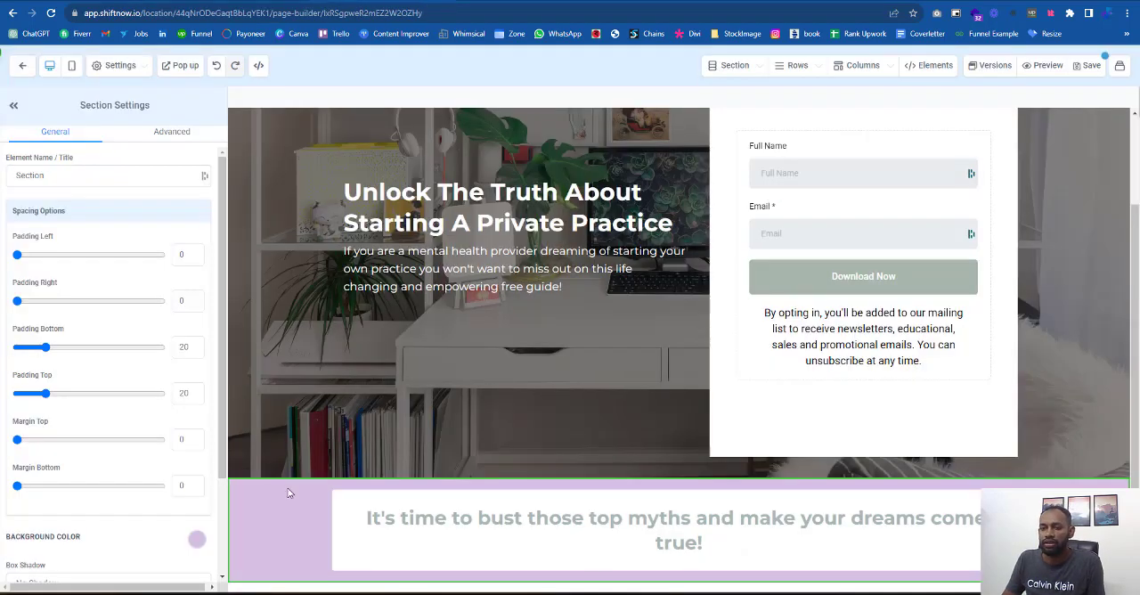
{"action": "left_click", "coordinate": [373, 492]}
{"action": "scroll", "coordinate": [92, 500], "scroll_direction": "down", "scroll_amount": 2}
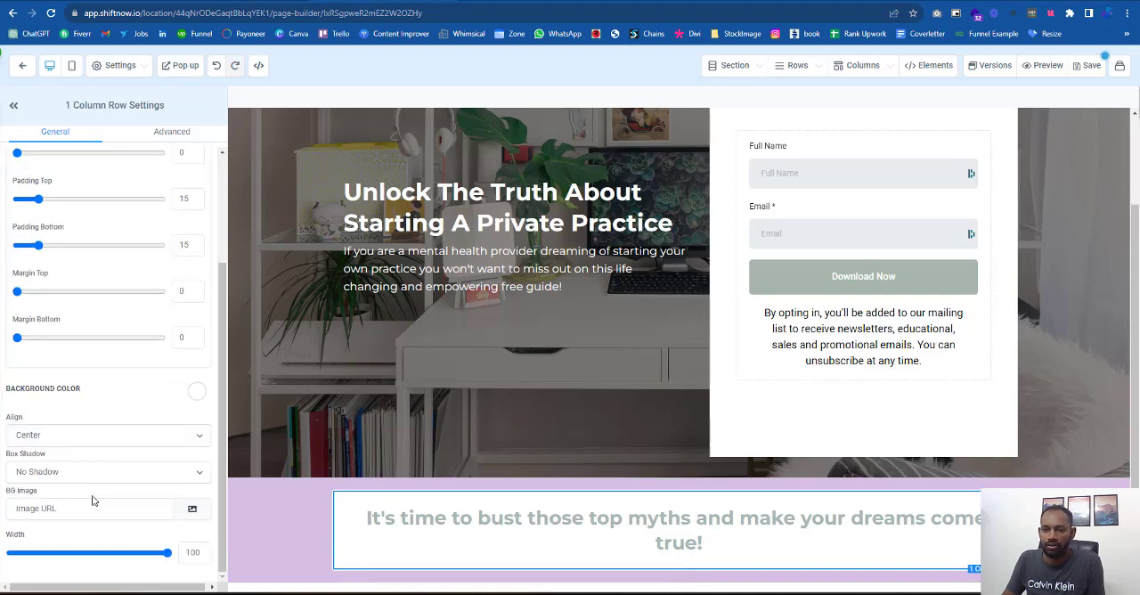
{"action": "left_click_drag", "start_coordinate": [167, 552], "coordinate": [151, 559]}
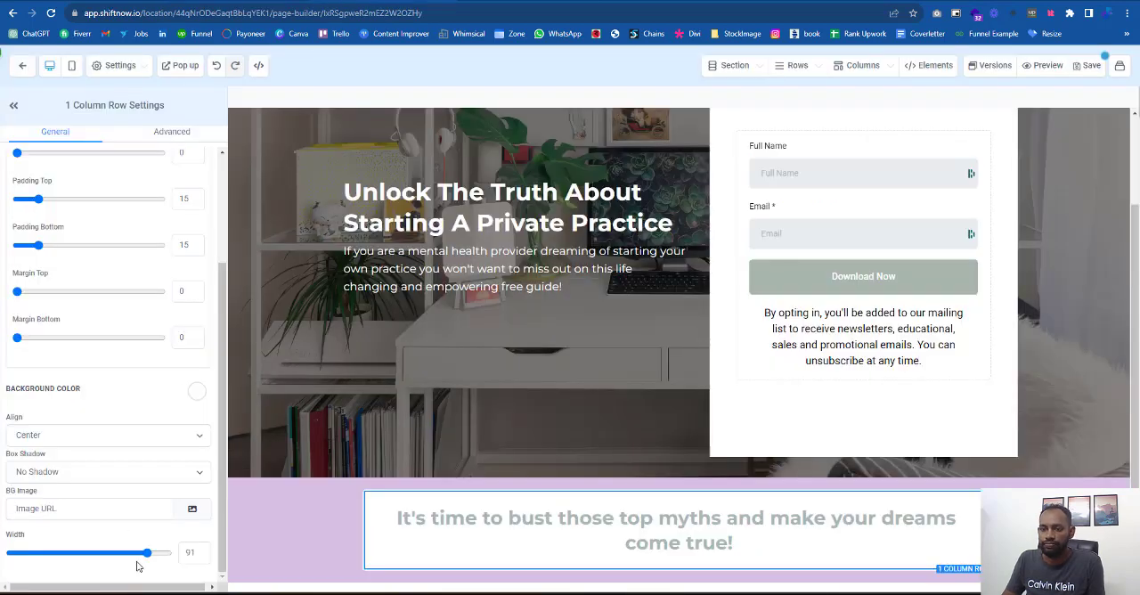
{"action": "left_click_drag", "start_coordinate": [147, 553], "coordinate": [137, 557]}
- Set the purple section's top and bottom padding to 100 each
{"action": "left_click", "coordinate": [270, 510]}
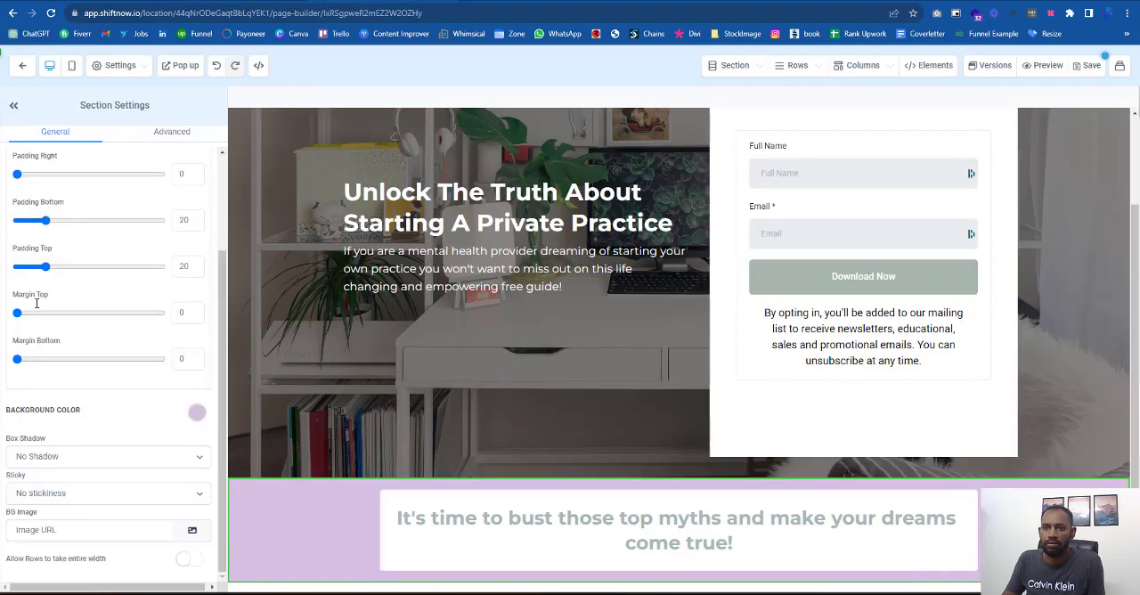
{"action": "scroll", "coordinate": [36, 214], "scroll_direction": "up", "scroll_amount": 1}
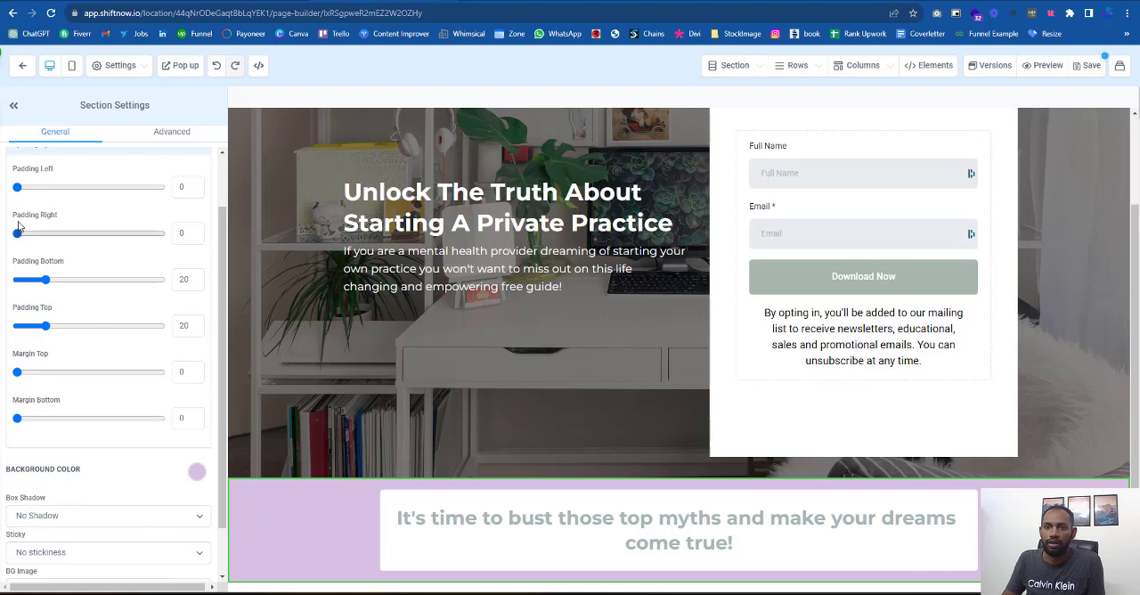
{"action": "scroll", "coordinate": [26, 223], "scroll_direction": "up", "scroll_amount": 1}
{"action": "left_click_drag", "start_coordinate": [45, 339], "coordinate": [84, 346]}
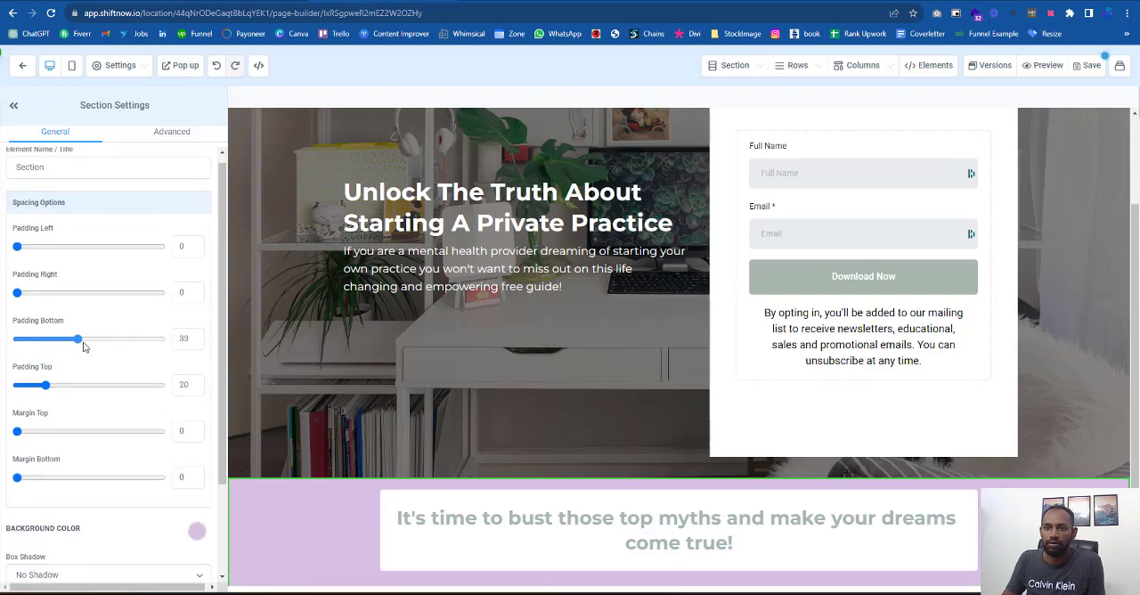
{"action": "left_click_drag", "start_coordinate": [46, 385], "coordinate": [123, 385]}
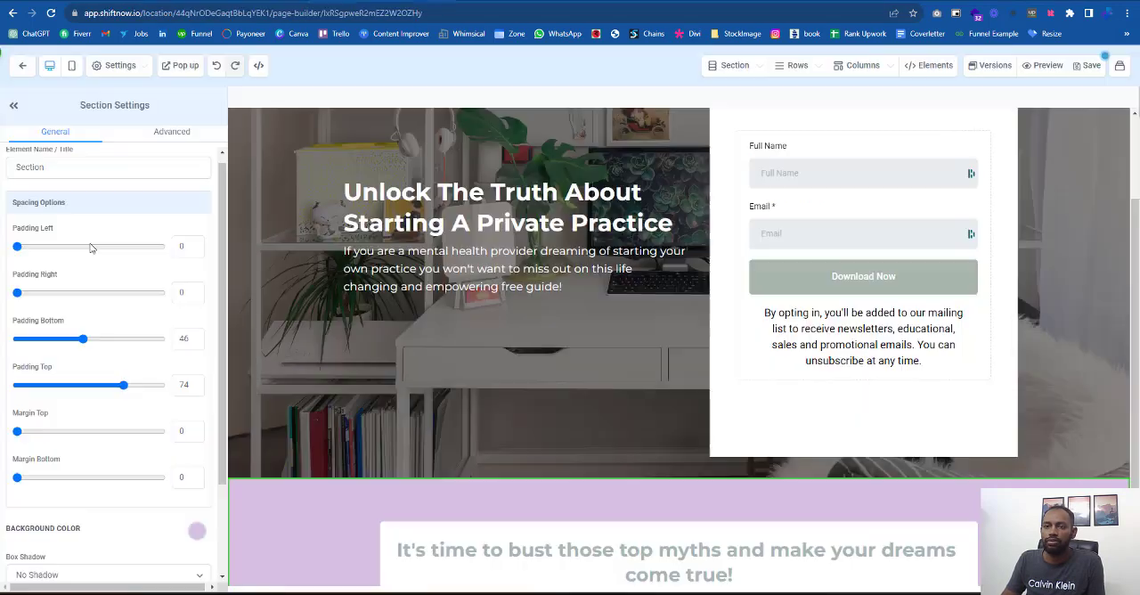
{"action": "left_click_drag", "start_coordinate": [83, 341], "coordinate": [119, 346]}
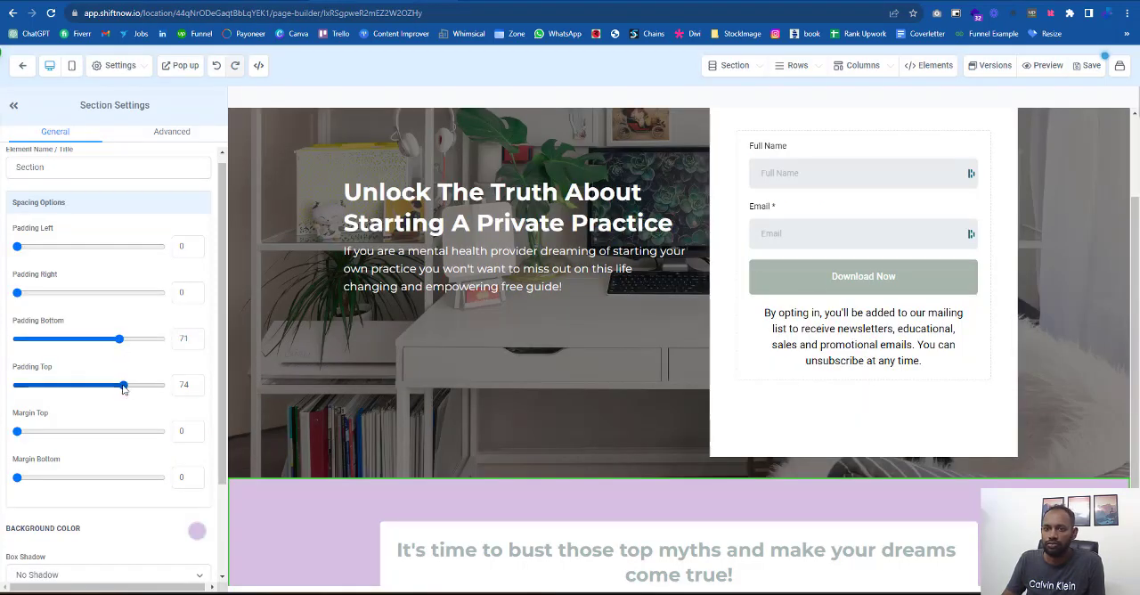
{"action": "left_click_drag", "start_coordinate": [124, 385], "coordinate": [184, 385]}
{"action": "left_click_drag", "start_coordinate": [141, 344], "coordinate": [166, 338]}
{"action": "scroll", "coordinate": [418, 507], "scroll_direction": "down", "scroll_amount": 2}
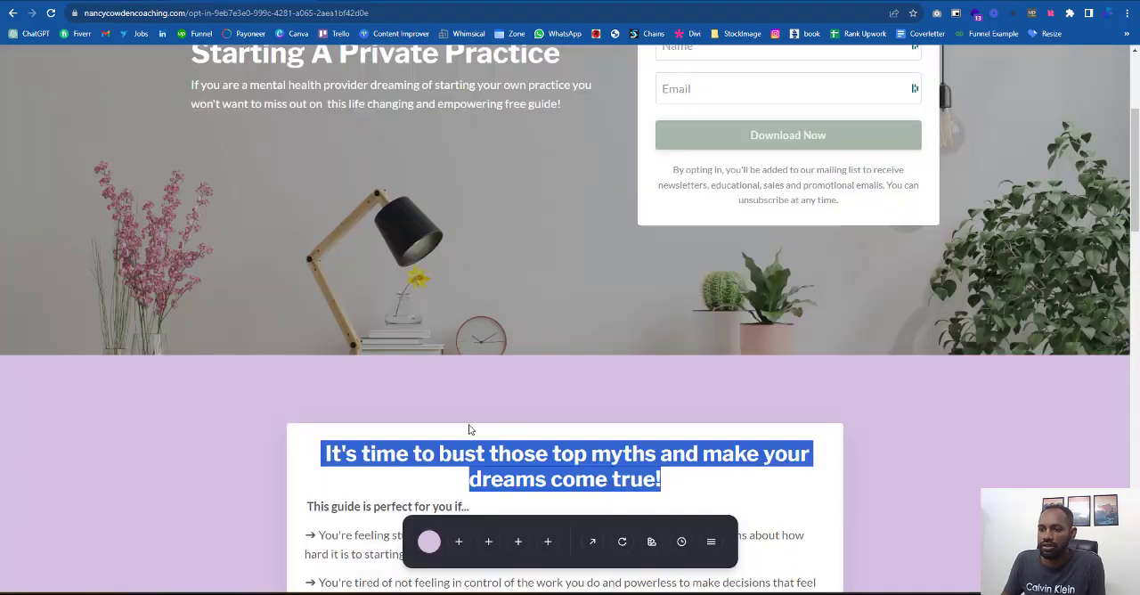
- Try adding the reference card's whole guide text as a paragraph below the purple section's headline, and delete that paragraph
{"action": "scroll", "coordinate": [514, 304], "scroll_direction": "down", "scroll_amount": 4}
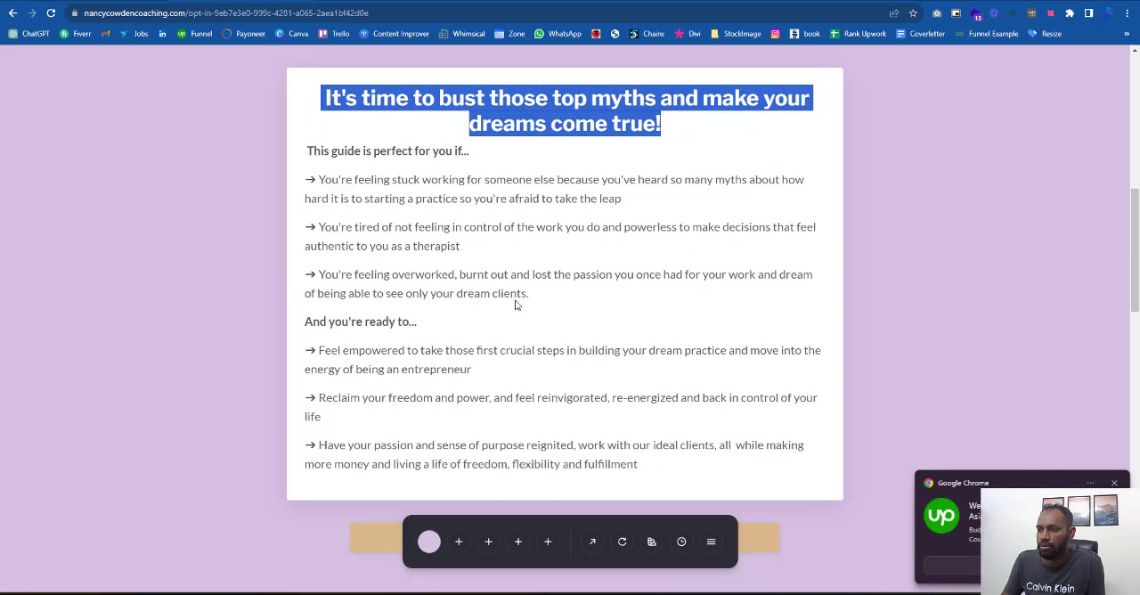
{"action": "left_click", "coordinate": [309, 151]}
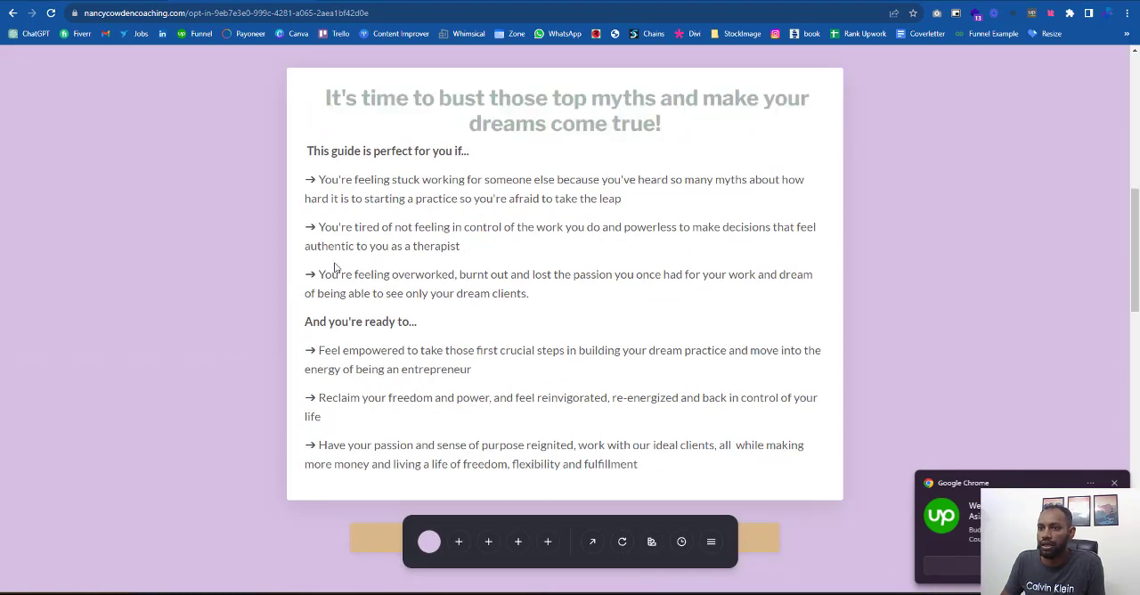
{"action": "left_click_drag", "start_coordinate": [309, 151], "coordinate": [575, 296]}
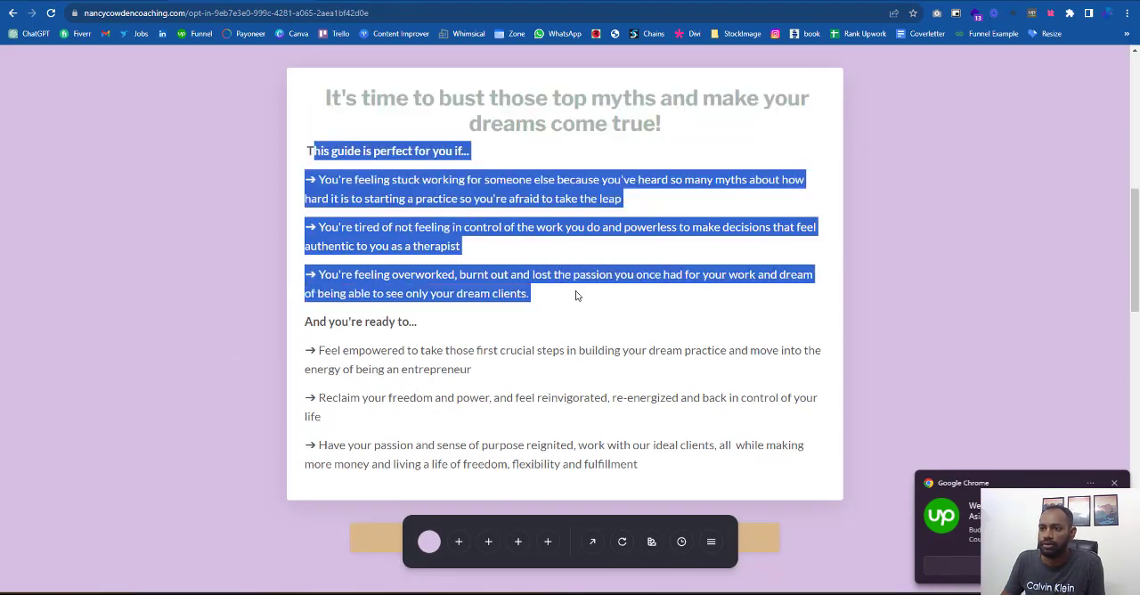
{"action": "left_click_drag", "start_coordinate": [679, 462], "coordinate": [274, 152]}
{"action": "left_click", "coordinate": [303, 2]}
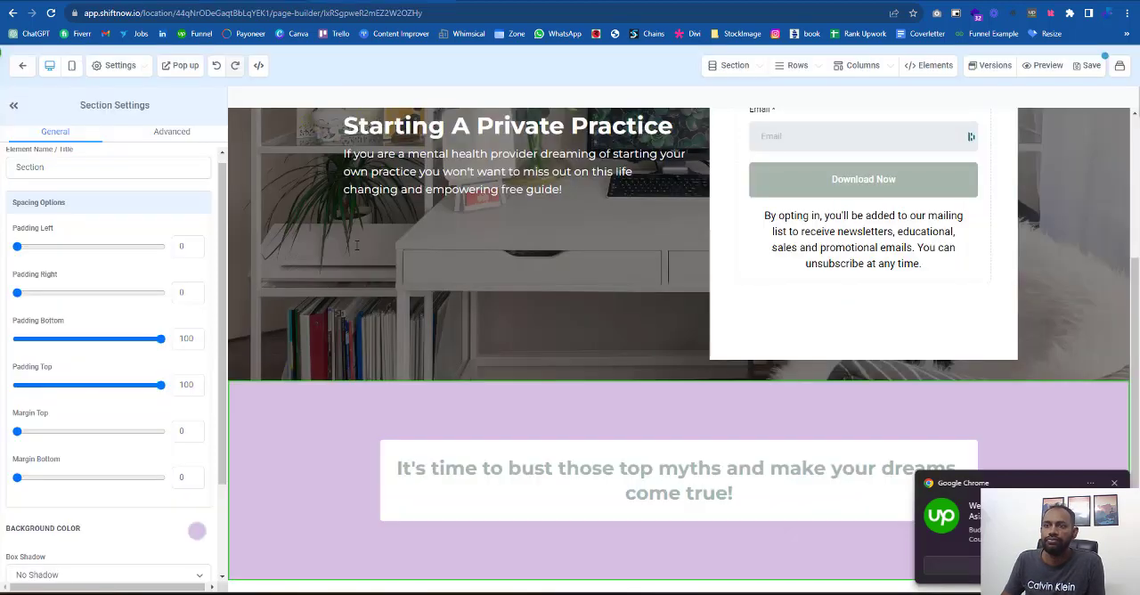
{"action": "left_click", "coordinate": [730, 497]}
{"action": "left_click", "coordinate": [679, 505]}
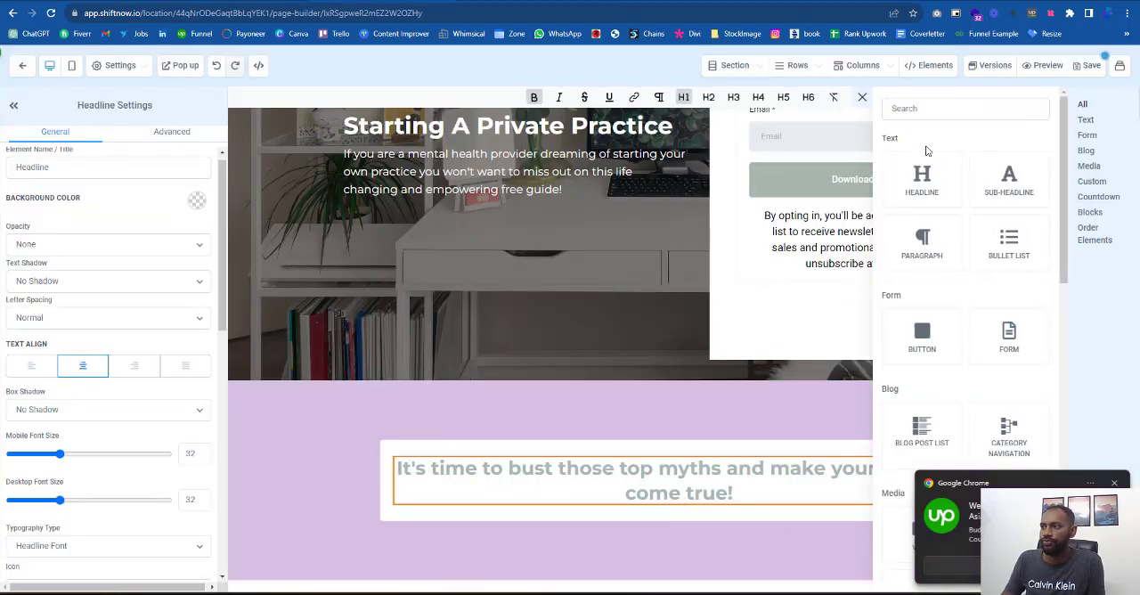
{"action": "left_click", "coordinate": [941, 242]}
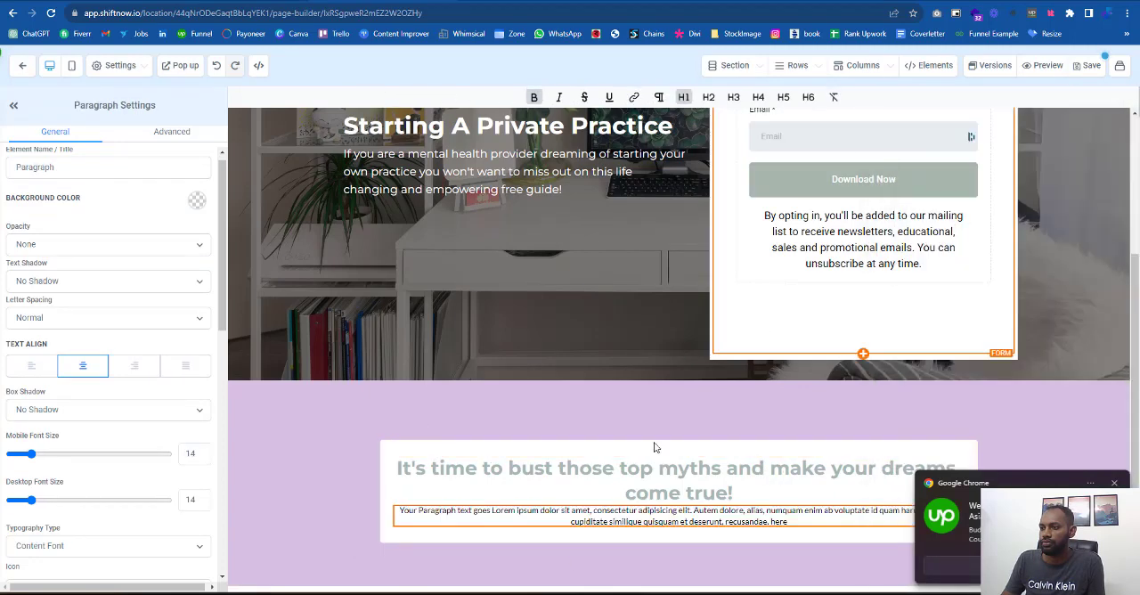
{"action": "left_click", "coordinate": [602, 523]}
{"action": "key", "text": "ctrl+a"}
{"action": "key", "text": "ctrl+v"}
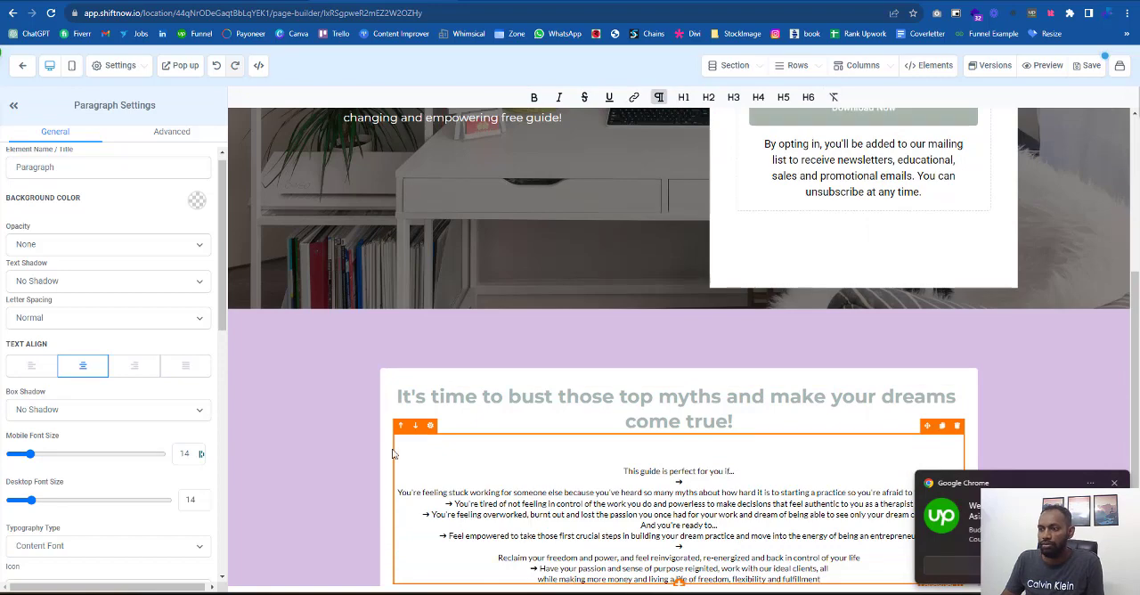
{"action": "left_click", "coordinate": [958, 427]}
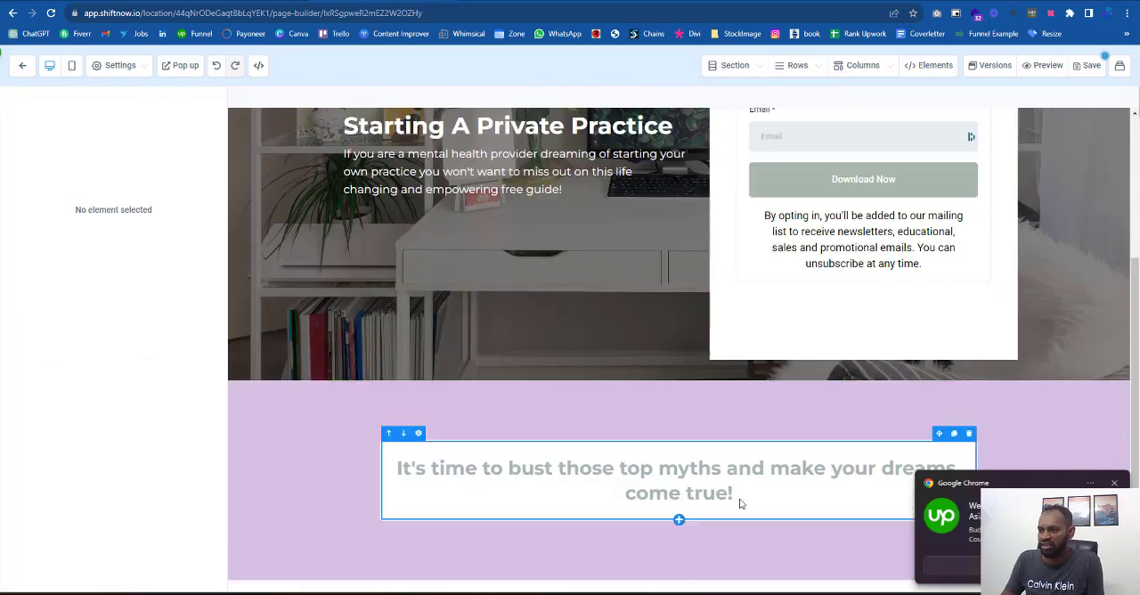
- Add a sub-headline below the purple section's headline and format it as H3
{"action": "left_click", "coordinate": [680, 505]}
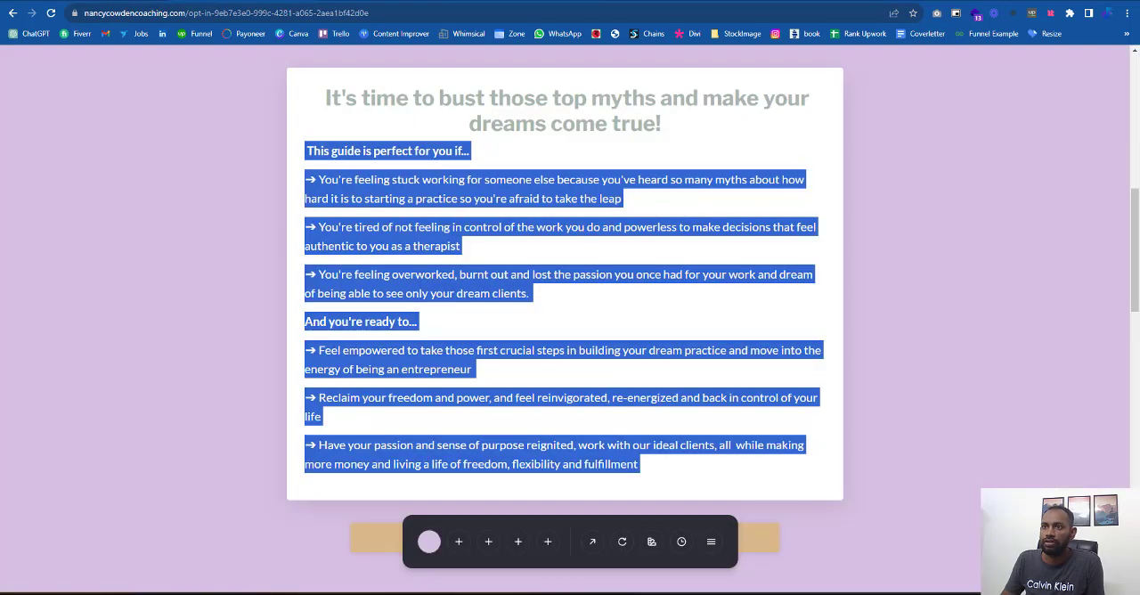
{"action": "key", "text": "ctrl+Tab"}
{"action": "left_click", "coordinate": [1013, 210]}
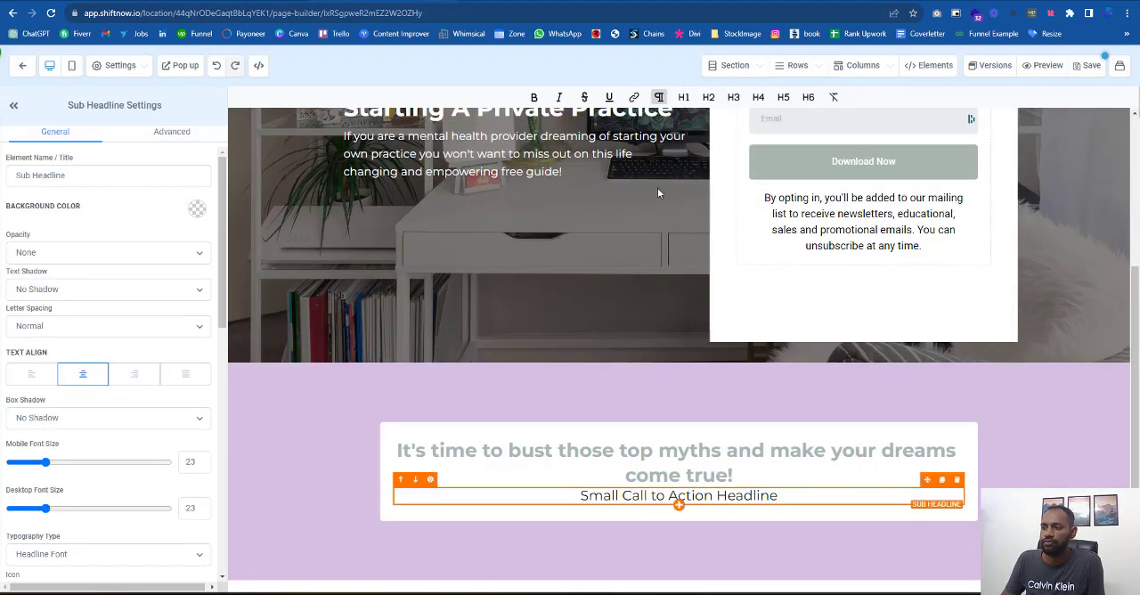
{"action": "left_click", "coordinate": [604, 495]}
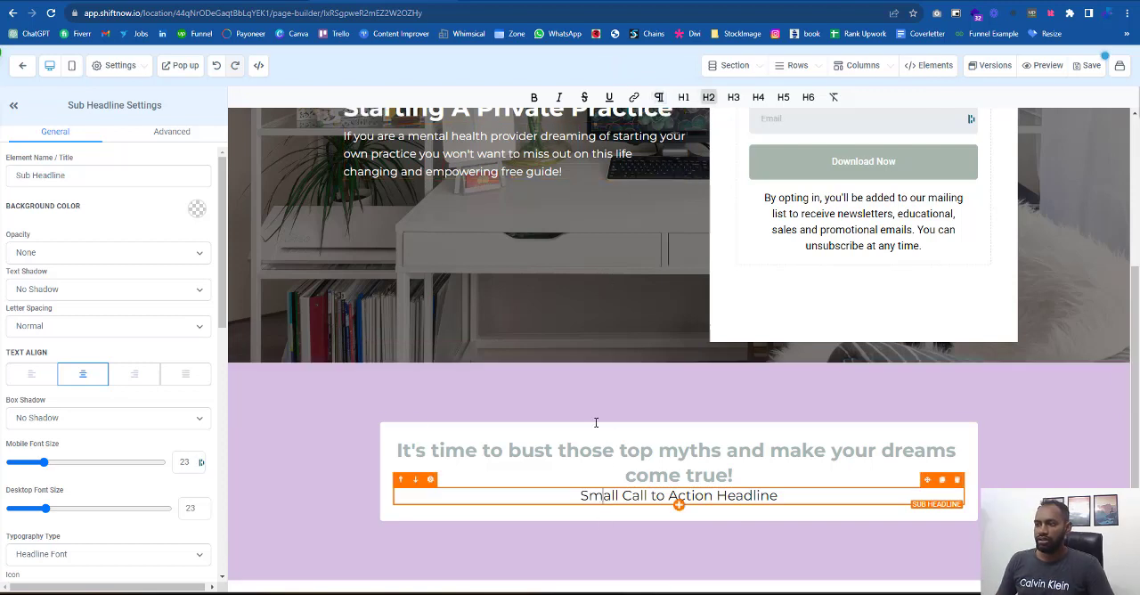
{"action": "left_click", "coordinate": [737, 105]}
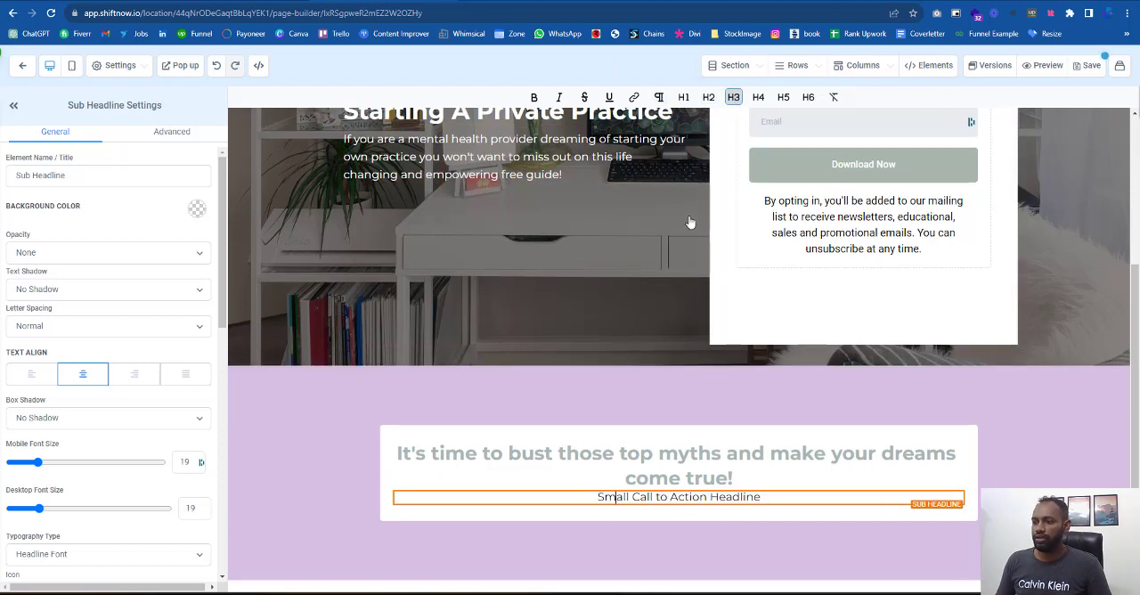
- Make the sub-headline text bold and left-aligned, and set its top padding to 14
{"action": "triple_click", "coordinate": [760, 496]}
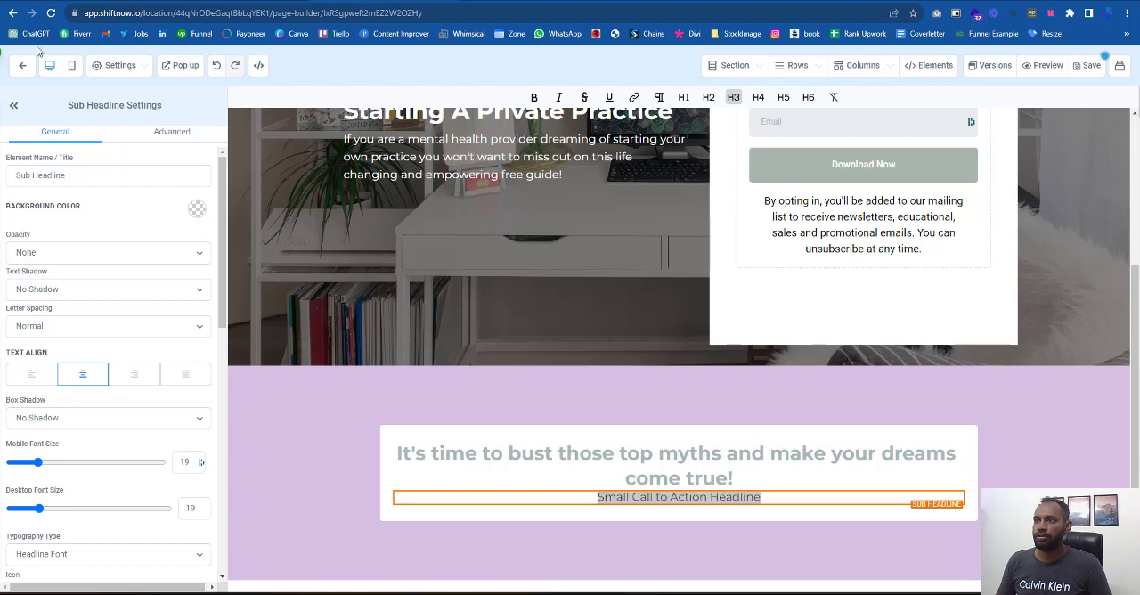
{"action": "left_click", "coordinate": [534, 97]}
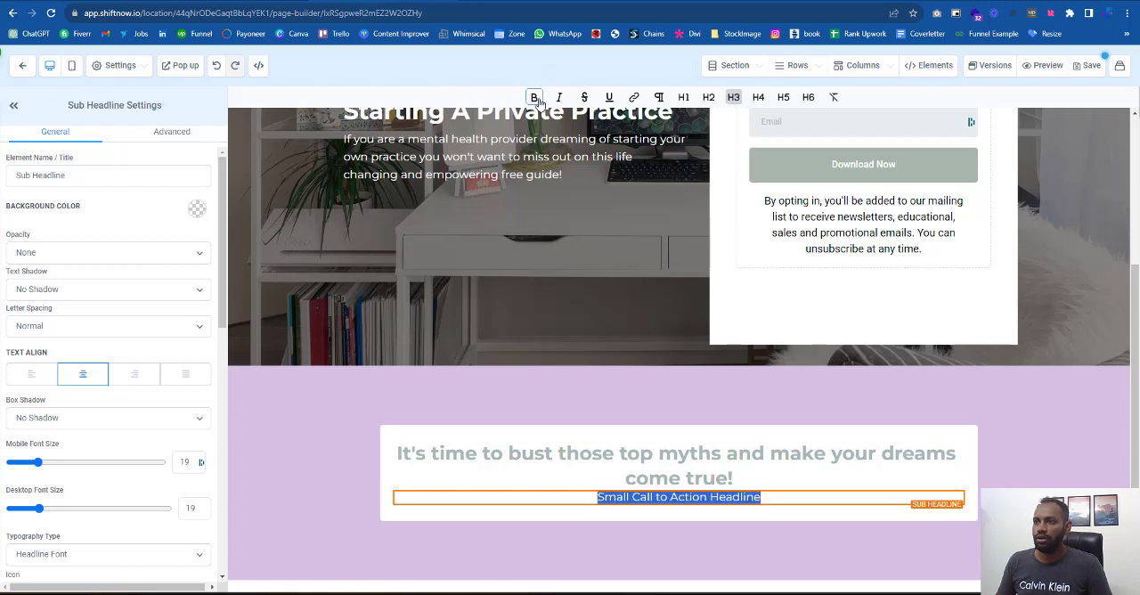
{"action": "left_click", "coordinate": [29, 375]}
{"action": "scroll", "coordinate": [51, 514], "scroll_direction": "down", "scroll_amount": 5}
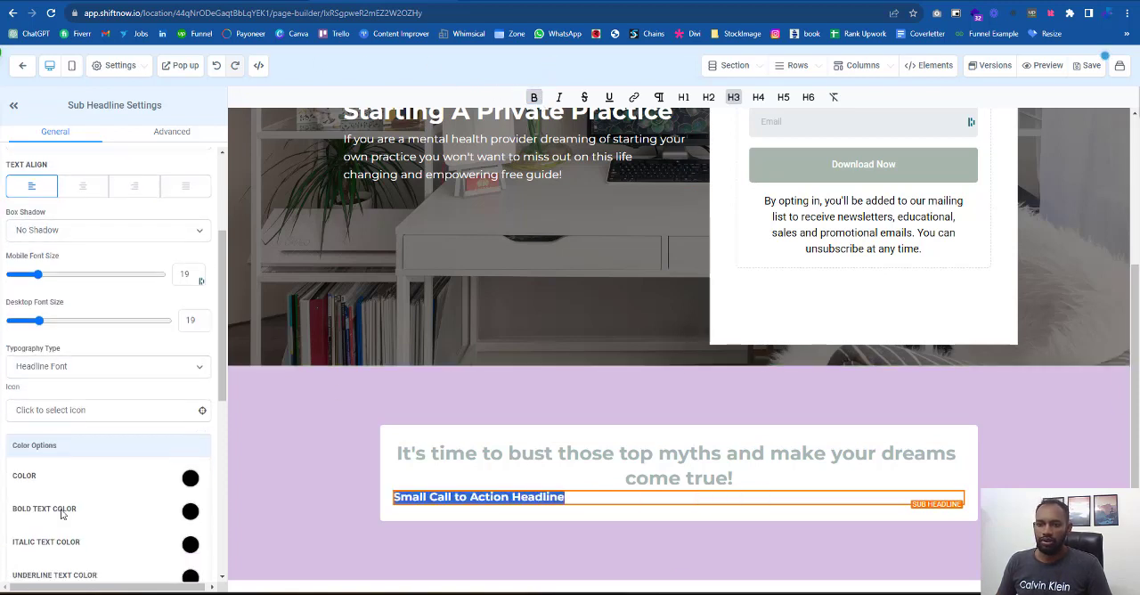
{"action": "scroll", "coordinate": [51, 513], "scroll_direction": "down", "scroll_amount": 1}
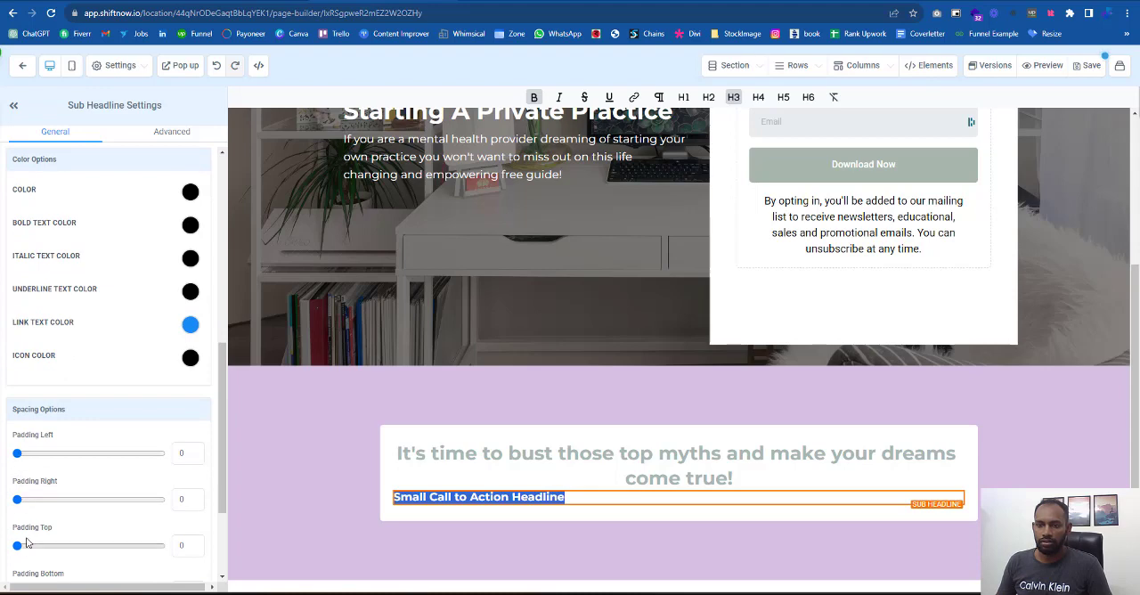
{"action": "left_click_drag", "start_coordinate": [18, 545], "coordinate": [39, 552]}
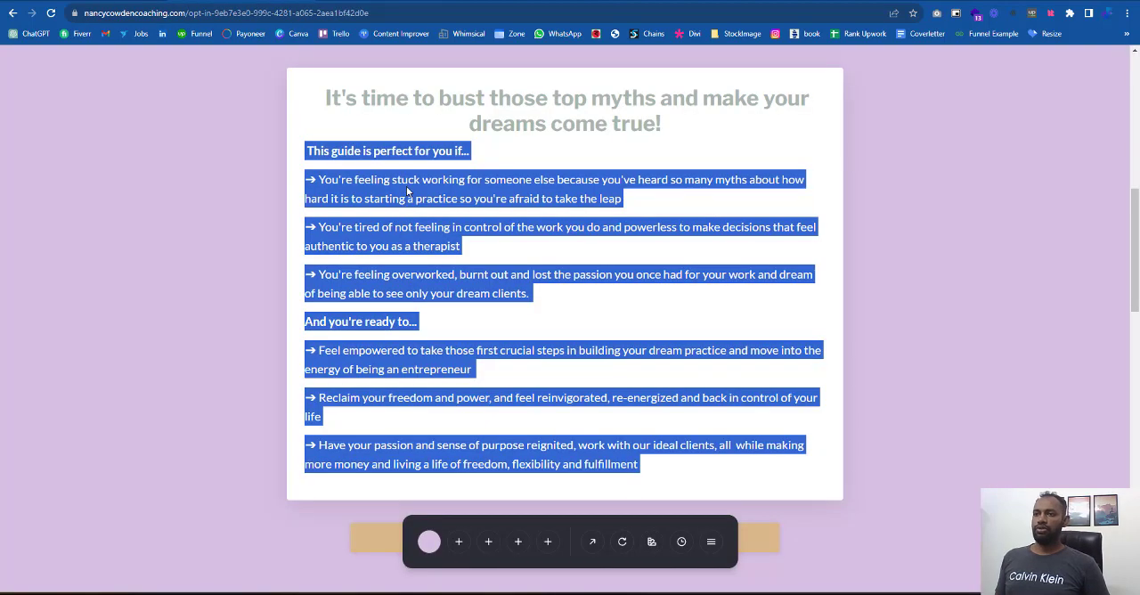
- Replace the sub-headline's placeholder text with "This guide is perfect for you if..." copied from the reference page, without a blank line above it
{"action": "left_click", "coordinate": [459, 143]}
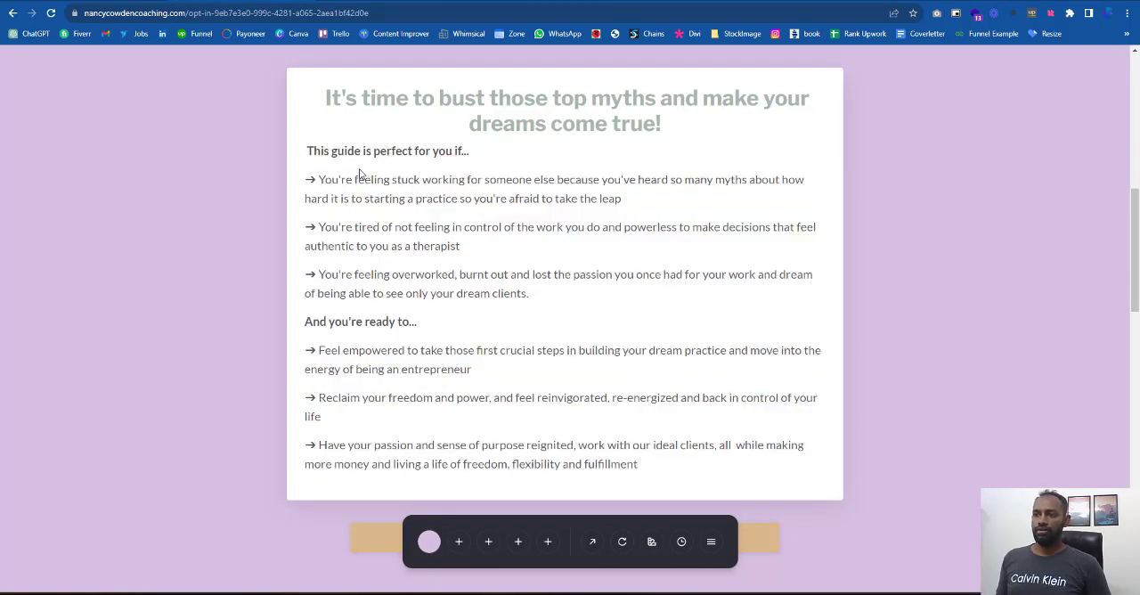
{"action": "left_click_drag", "start_coordinate": [318, 178], "coordinate": [659, 200]}
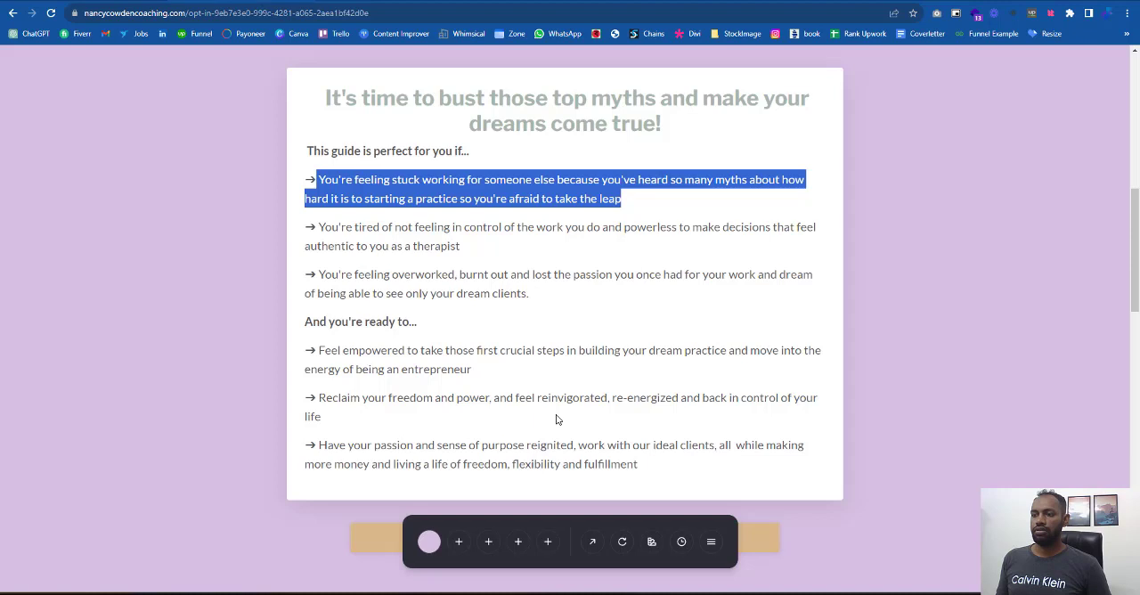
{"action": "left_click", "coordinate": [491, 152]}
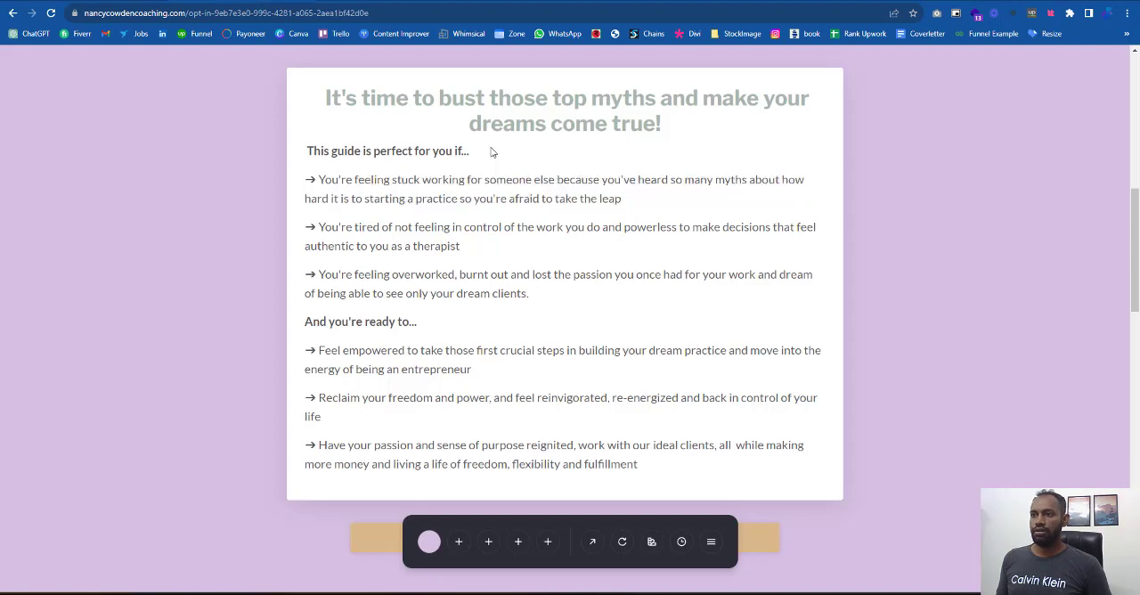
{"action": "left_click_drag", "start_coordinate": [469, 152], "coordinate": [289, 160]}
{"action": "key", "text": "ctrl+c"}
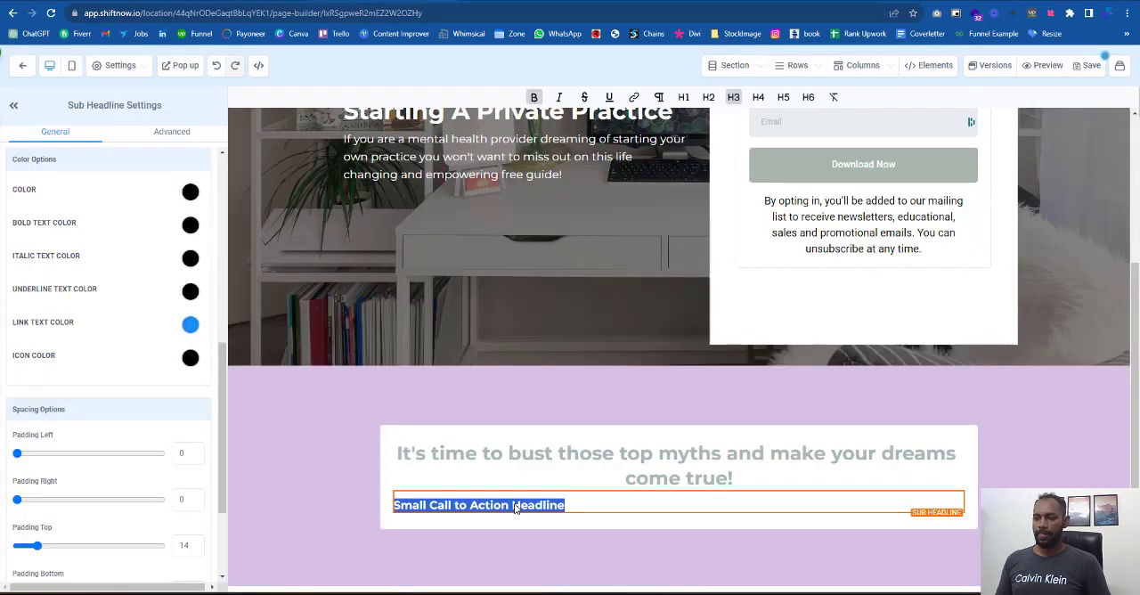
{"action": "left_click", "coordinate": [514, 508]}
{"action": "key", "text": "ctrl+a"}
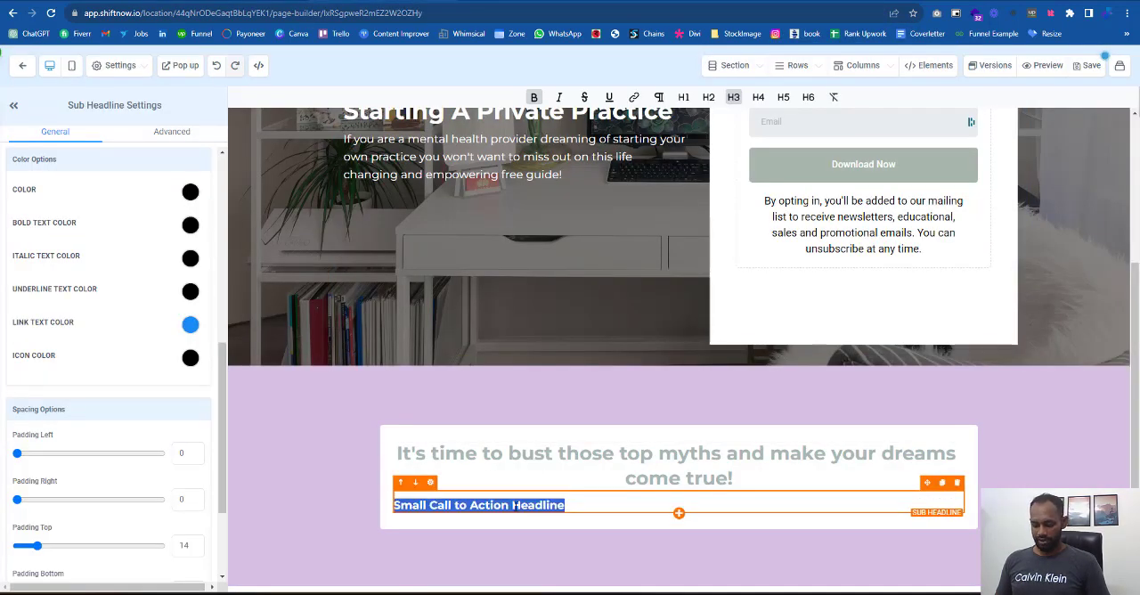
{"action": "key", "text": "ctrl+v"}
{"action": "key", "text": "BackSpace"}
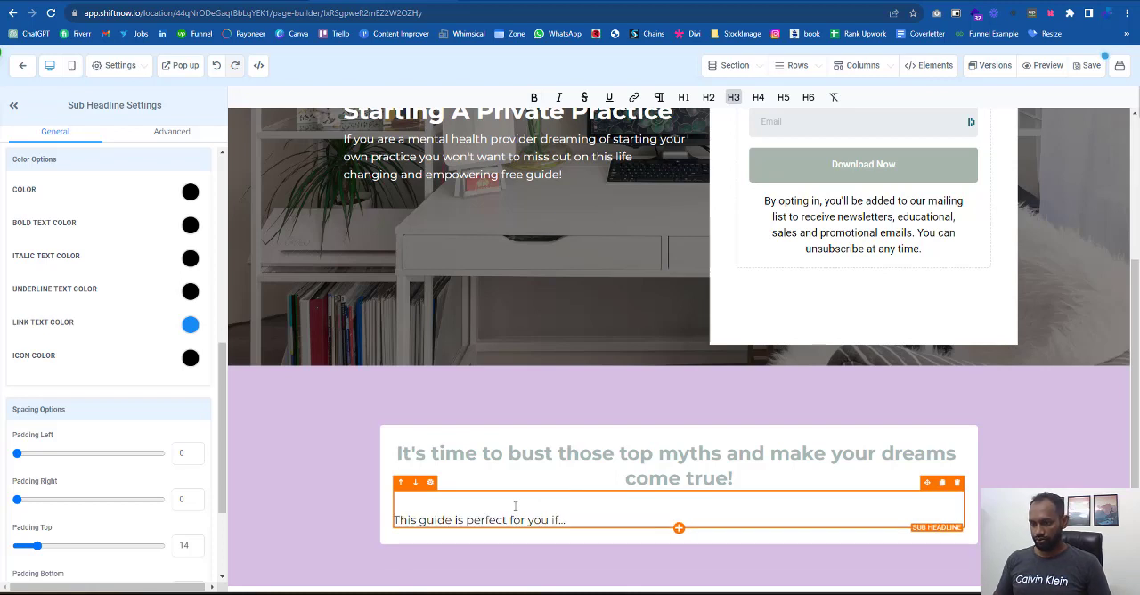
{"action": "key", "text": "BackSpace"}
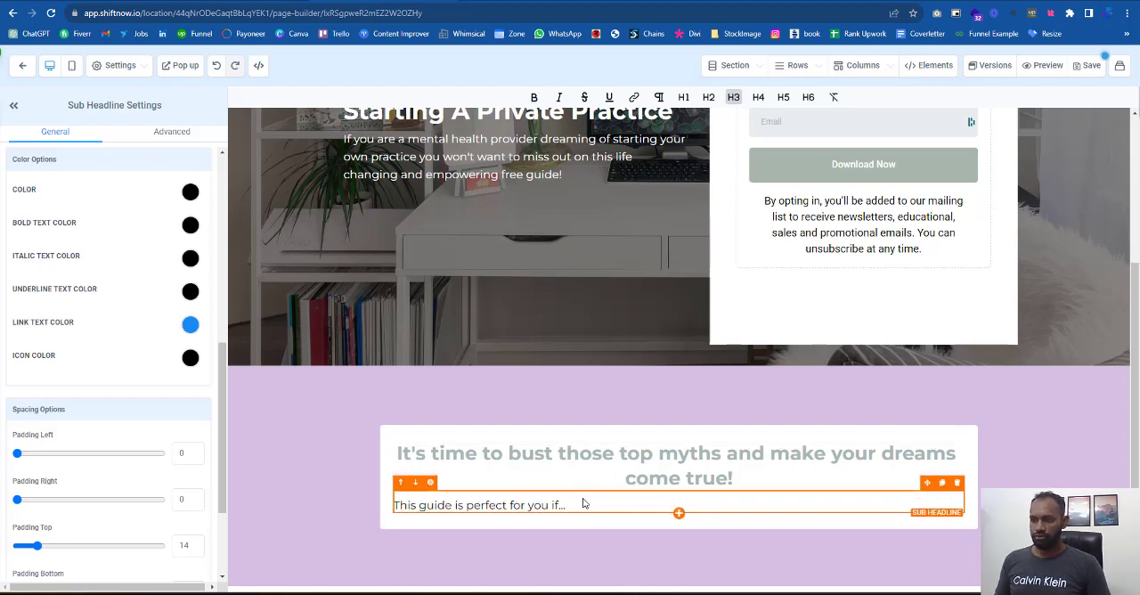
- Make the sub-headline "This guide is perfect for you if..." bold and change its format to H4
{"action": "left_click_drag", "start_coordinate": [568, 504], "coordinate": [385, 508]}
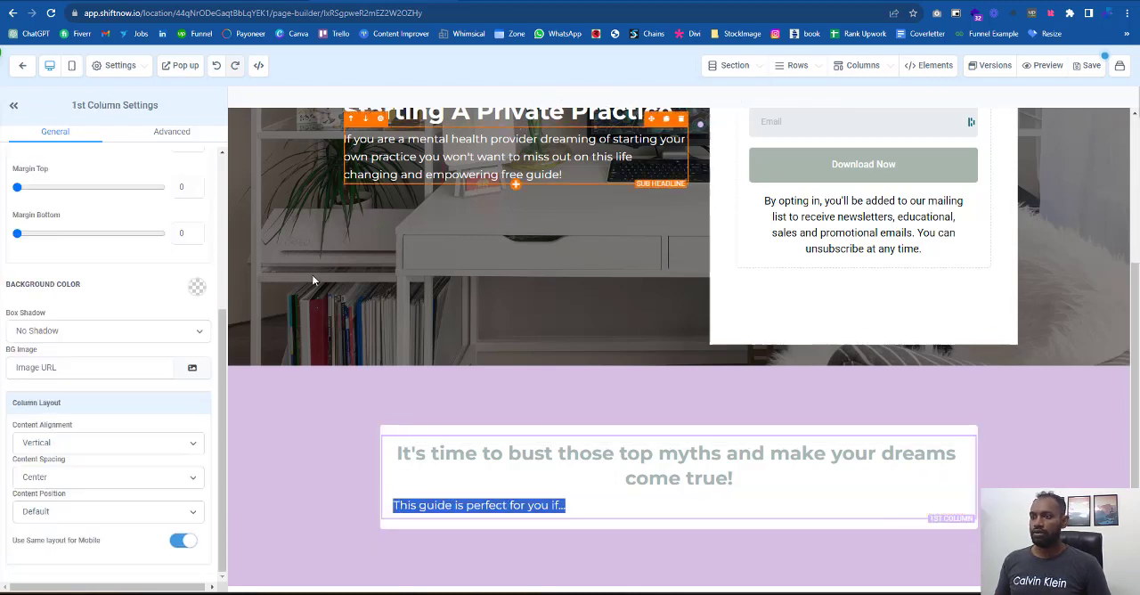
{"action": "key", "text": "ctrl+b"}
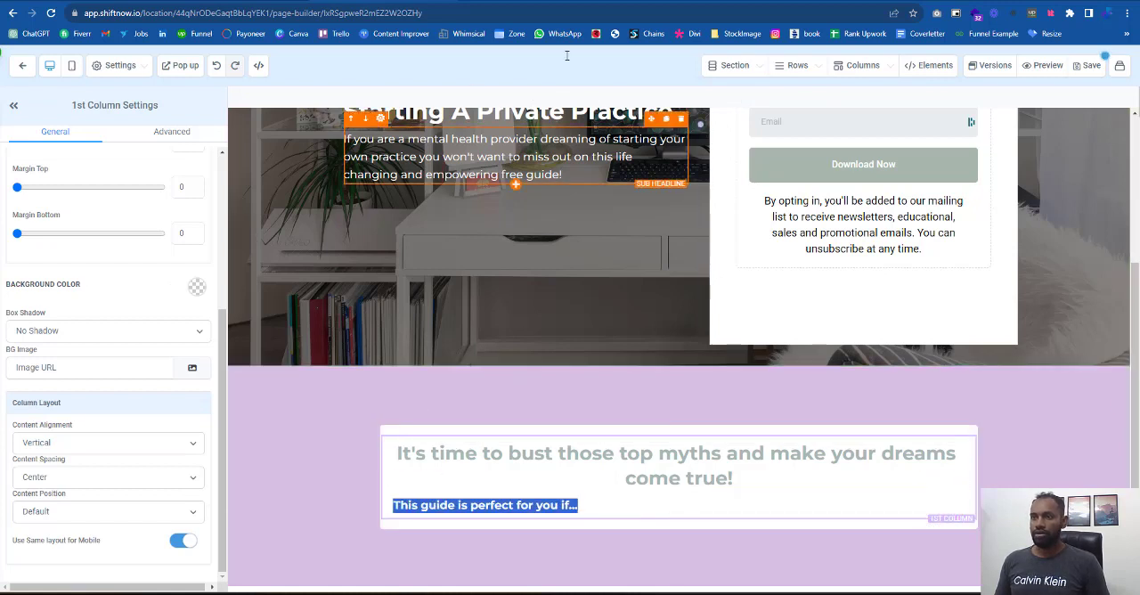
{"action": "left_click", "coordinate": [571, 505]}
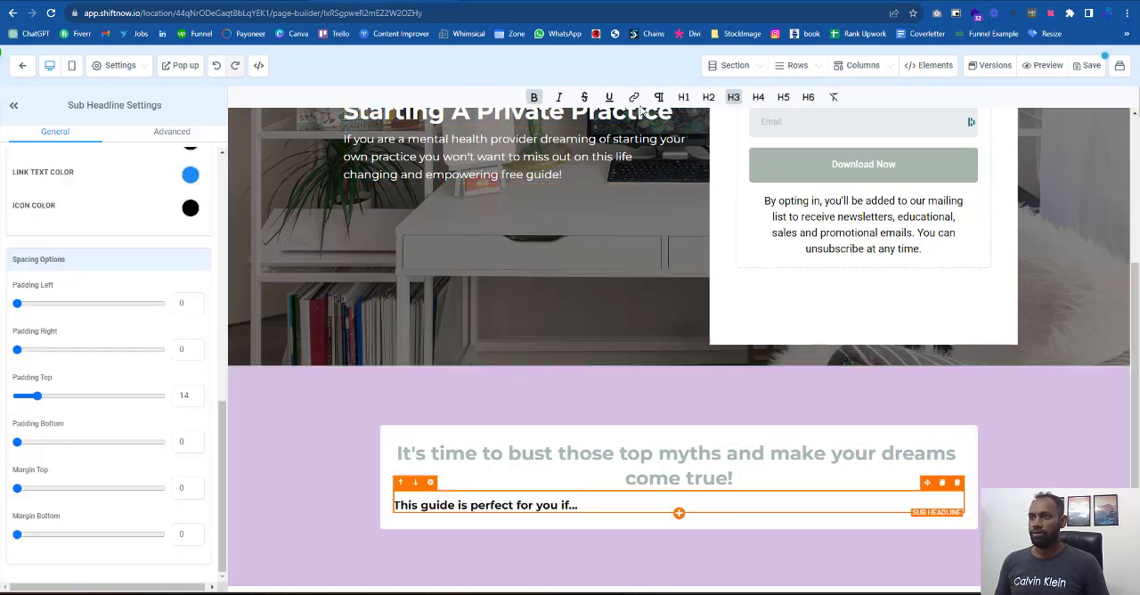
{"action": "left_click", "coordinate": [760, 100]}
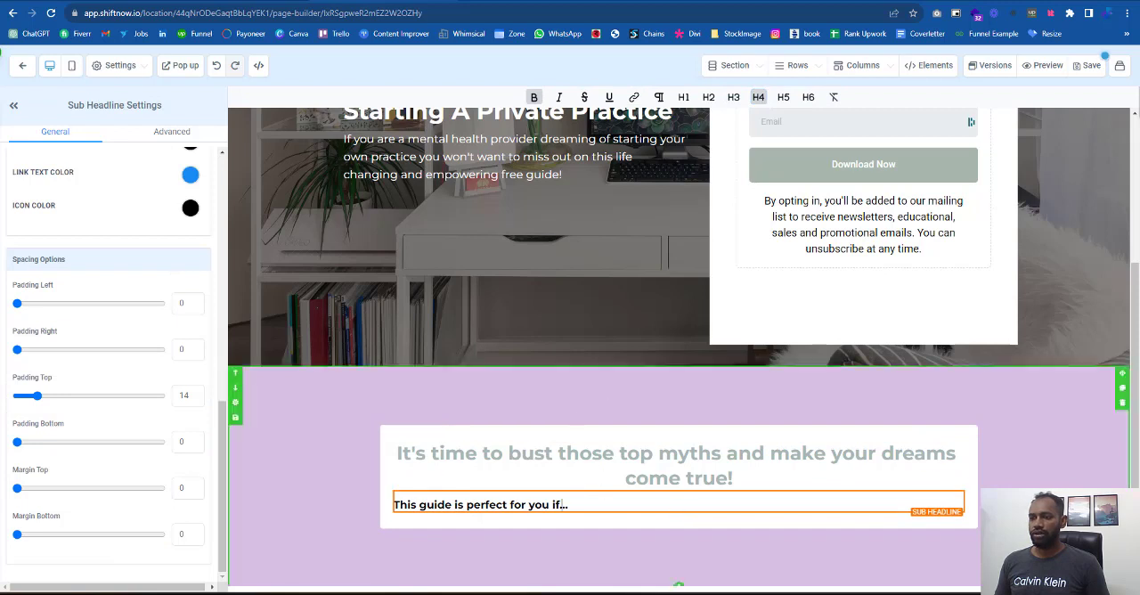
- Add a bullet list below the sub-headline and replace its placeholder with the reference card's first bullet text, starting "You're feeling stuck working for someone else"
{"action": "left_click", "coordinate": [679, 512]}
{"action": "left_click", "coordinate": [1008, 249]}
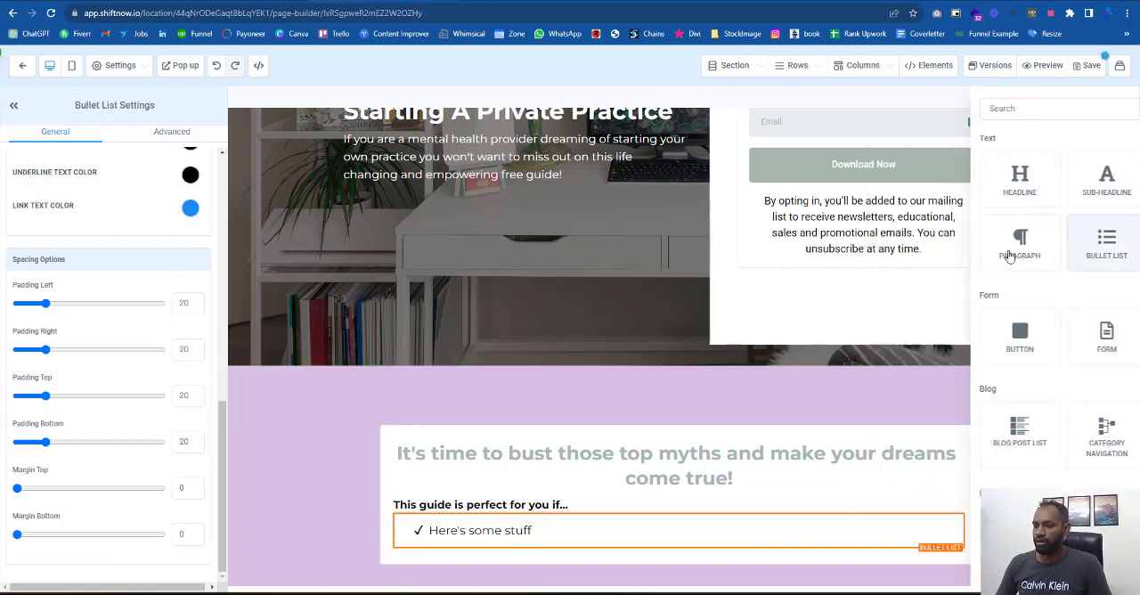
{"action": "key", "text": "ctrl+Tab"}
{"action": "left_click_drag", "start_coordinate": [615, 239], "coordinate": [339, 223]}
{"action": "key", "text": "ctrl+Tab"}
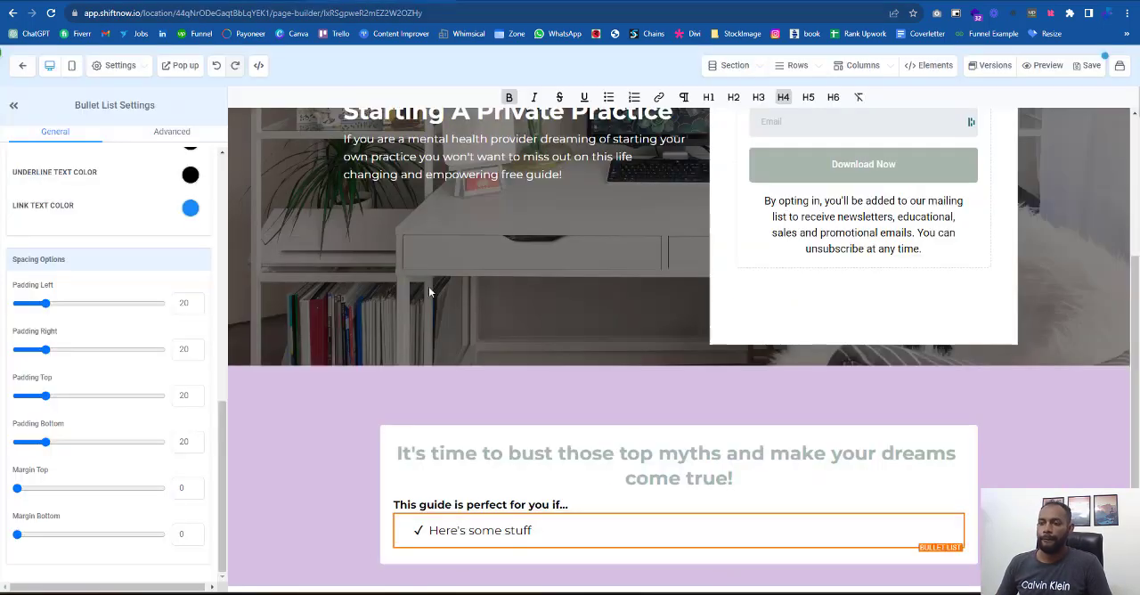
{"action": "left_click", "coordinate": [521, 529]}
{"action": "left_click_drag", "start_coordinate": [534, 530], "coordinate": [433, 531]}
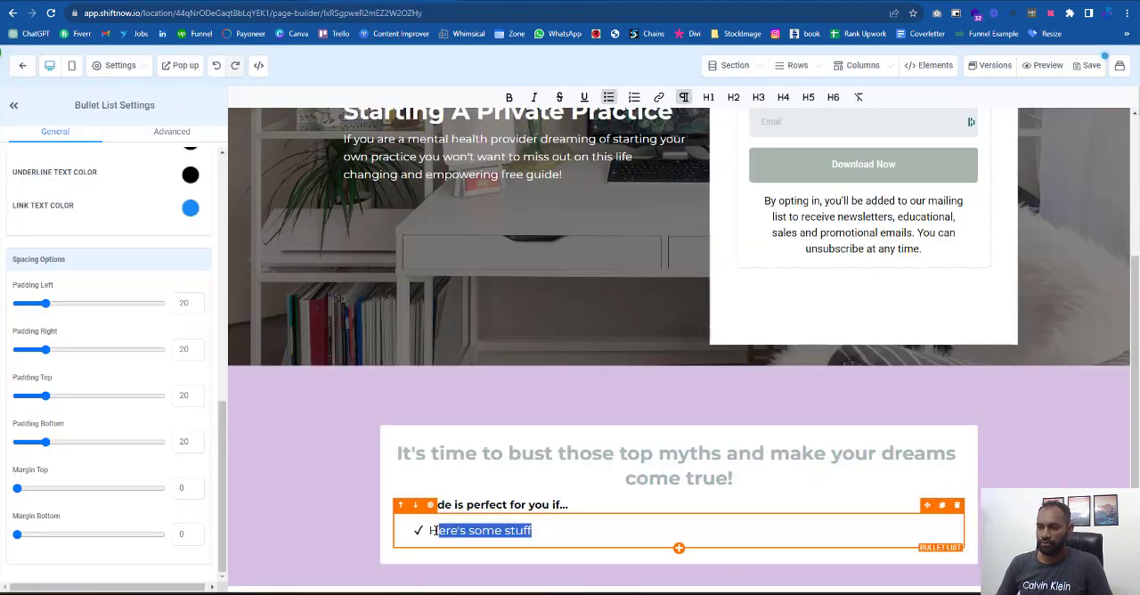
{"action": "key", "text": "ctrl+v"}
- Inspect the font of the first bullet's text on the reference page with the WhatFont extension
{"action": "key", "text": "ctrl+Tab"}
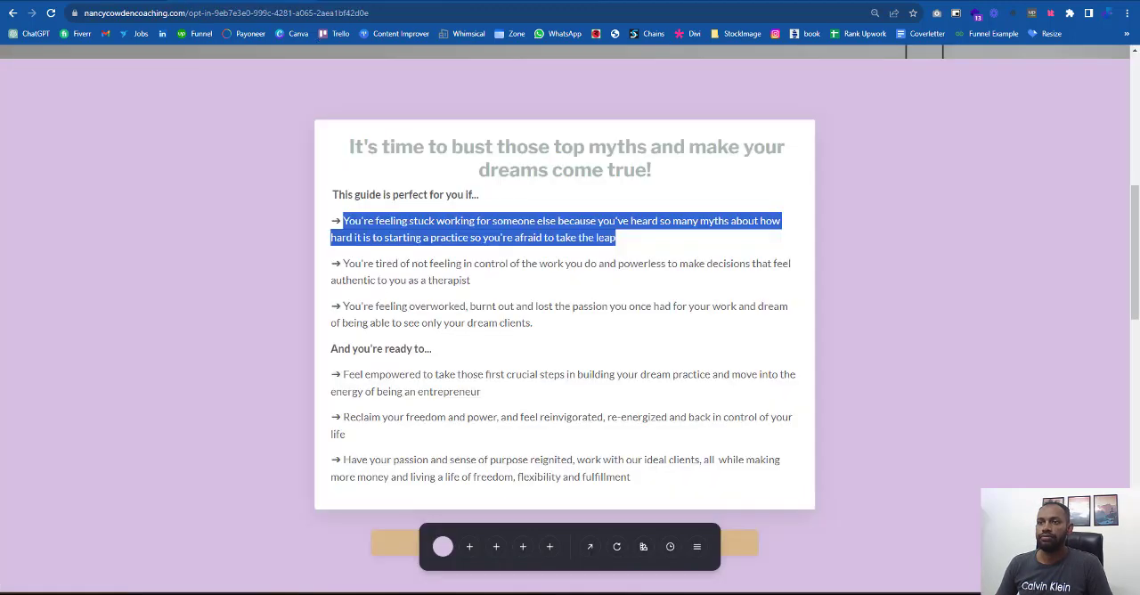
{"action": "left_click", "coordinate": [733, 216]}
{"action": "left_click", "coordinate": [1070, 14]}
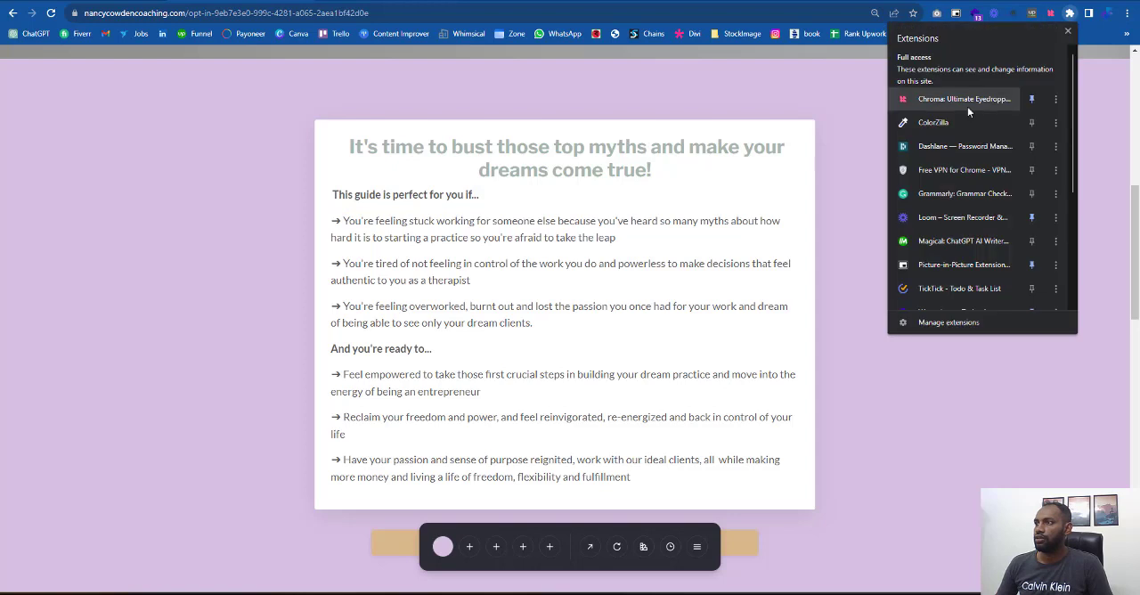
{"action": "scroll", "coordinate": [975, 173], "scroll_direction": "down", "scroll_amount": 2}
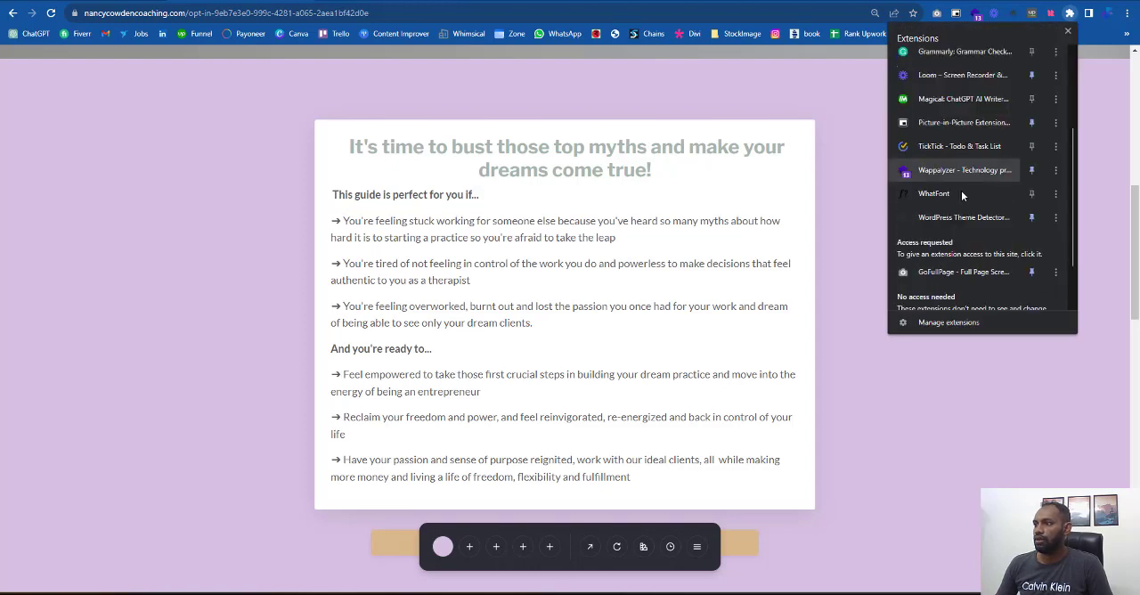
{"action": "left_click", "coordinate": [944, 194]}
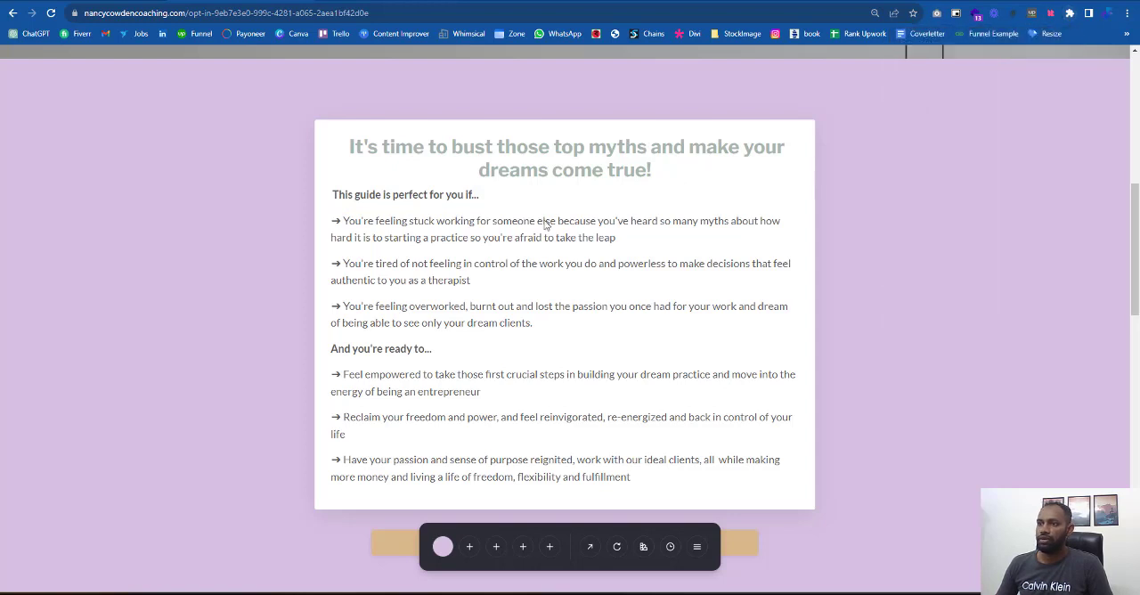
{"action": "left_click", "coordinate": [486, 226]}
{"action": "left_click", "coordinate": [650, 243]}
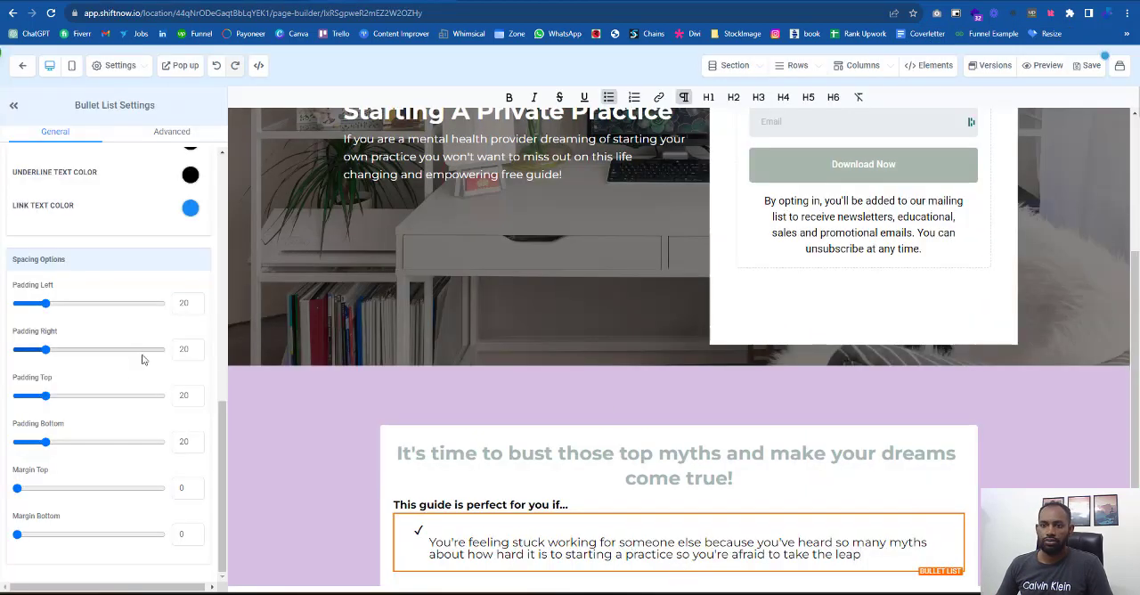
- Remove the empty line before the bullet's text and set the bullet list's line height to 1.4
{"action": "scroll", "coordinate": [68, 309], "scroll_direction": "up", "scroll_amount": 2}
{"action": "scroll", "coordinate": [69, 309], "scroll_direction": "up", "scroll_amount": 3}
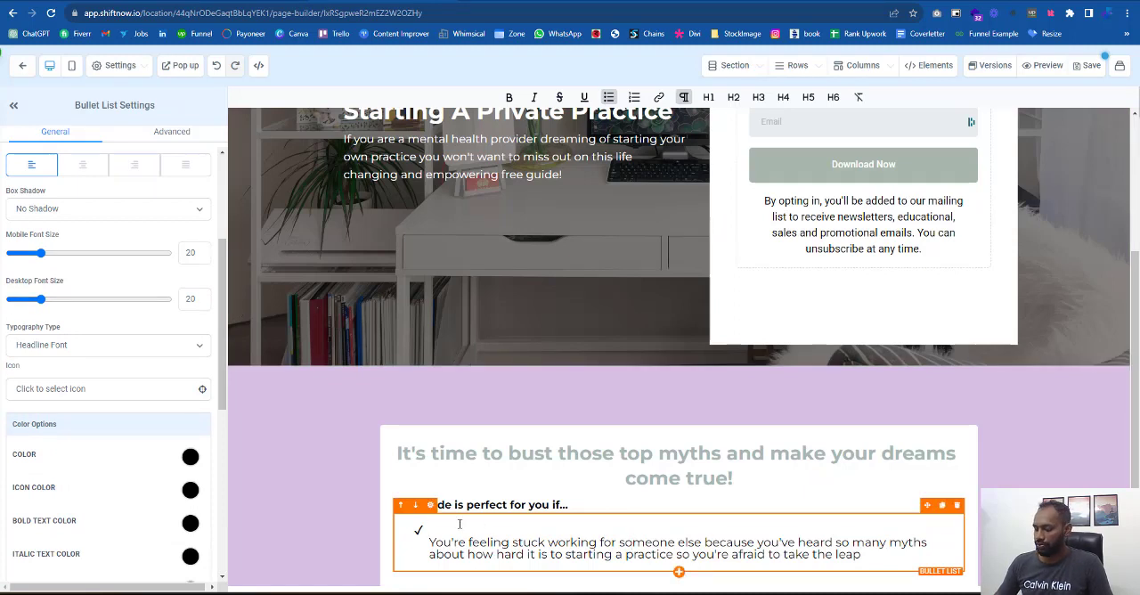
{"action": "left_click", "coordinate": [171, 134]}
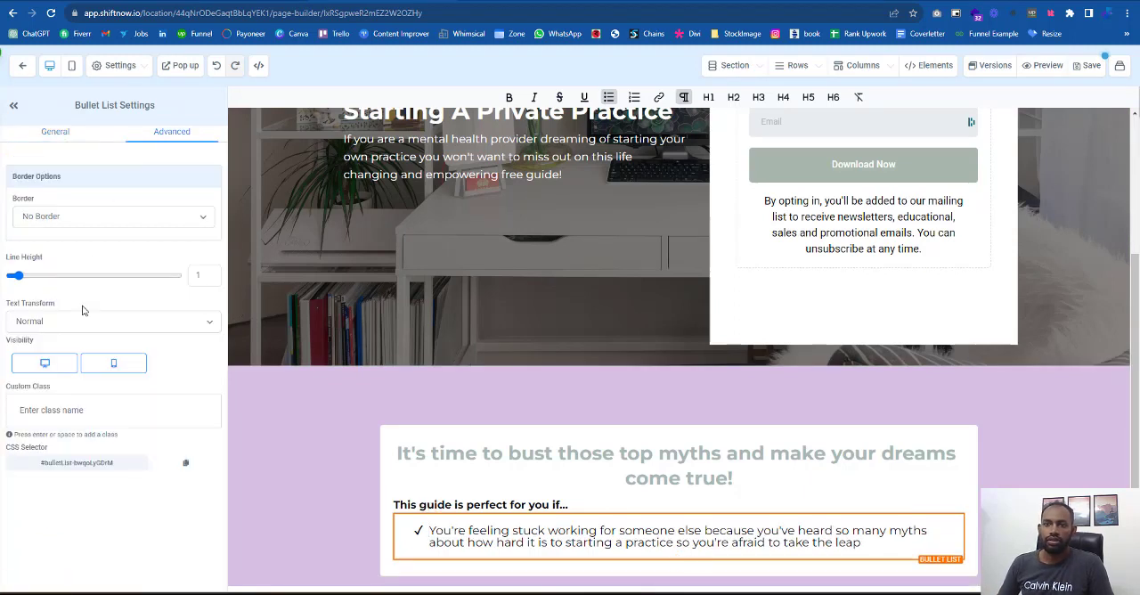
{"action": "left_click_drag", "start_coordinate": [15, 276], "coordinate": [21, 282]}
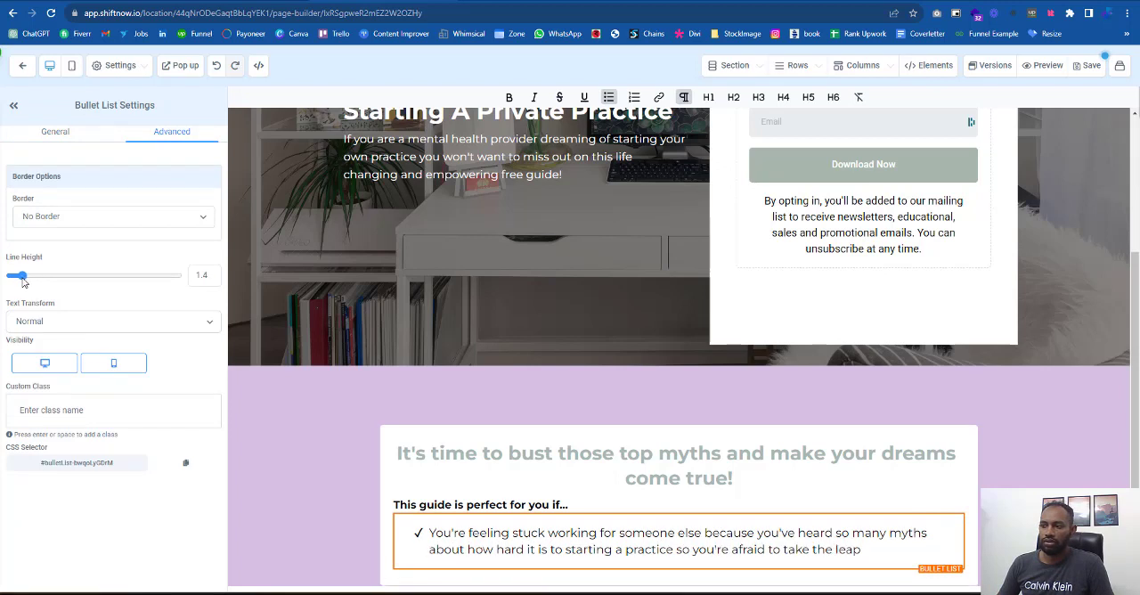
- Set the page's content font to Lato in the typography settings and return to the bullet list's settings
{"action": "left_click", "coordinate": [49, 134]}
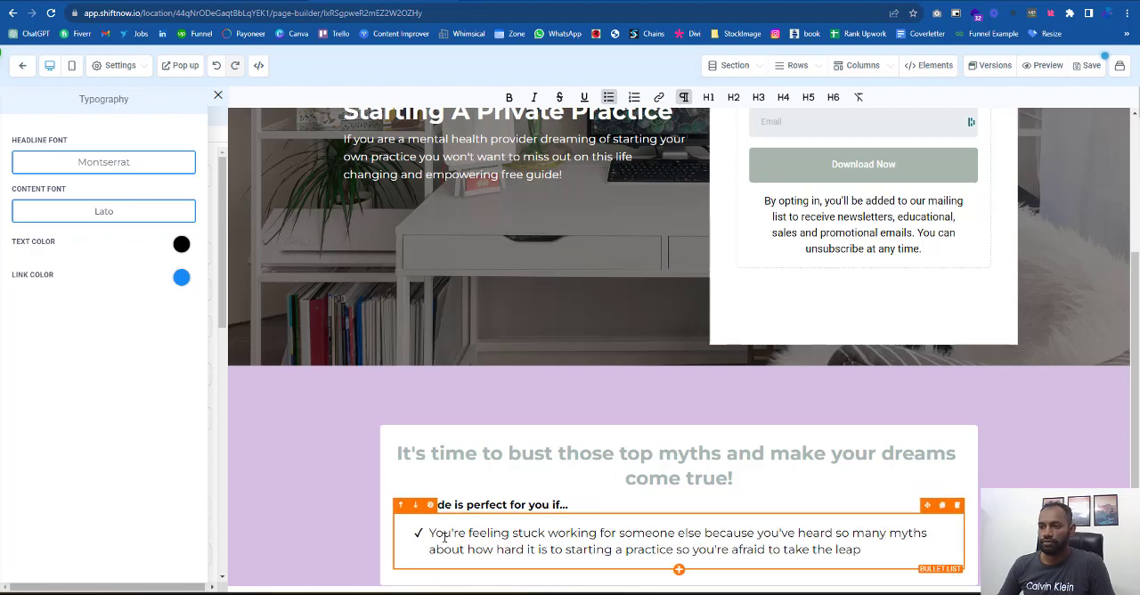
{"action": "left_click", "coordinate": [508, 505]}
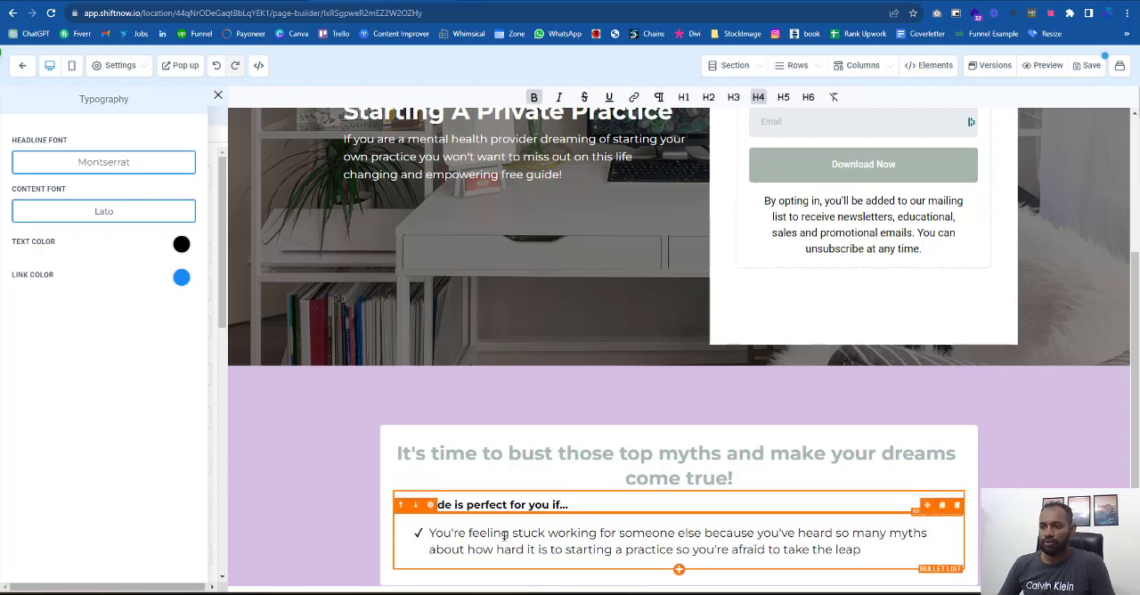
{"action": "left_click", "coordinate": [502, 533]}
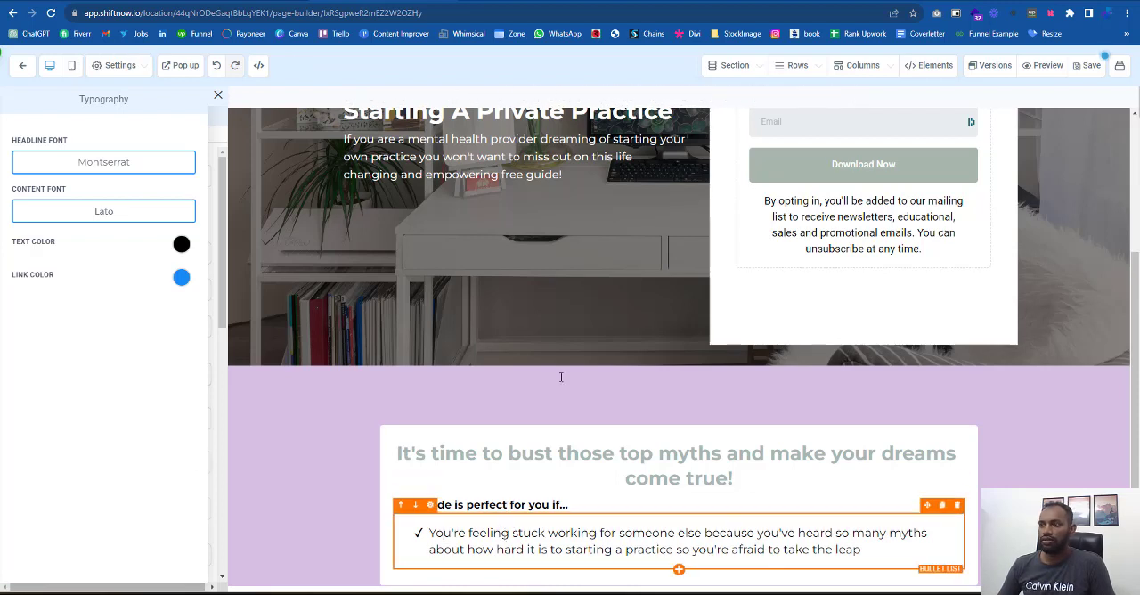
{"action": "left_click", "coordinate": [218, 95]}
- Try a desktop font size of 17 and then 18 for the bullet list
{"action": "left_click_drag", "start_coordinate": [50, 514], "coordinate": [37, 512]}
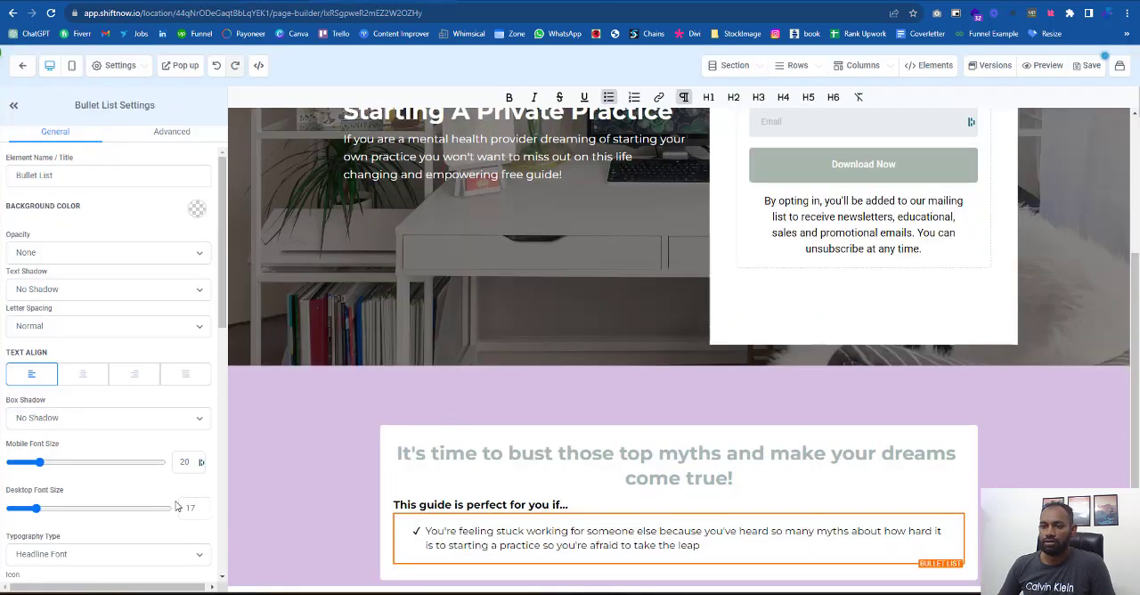
{"action": "key", "text": "BackSpace"}
{"action": "type", "text": "8"}
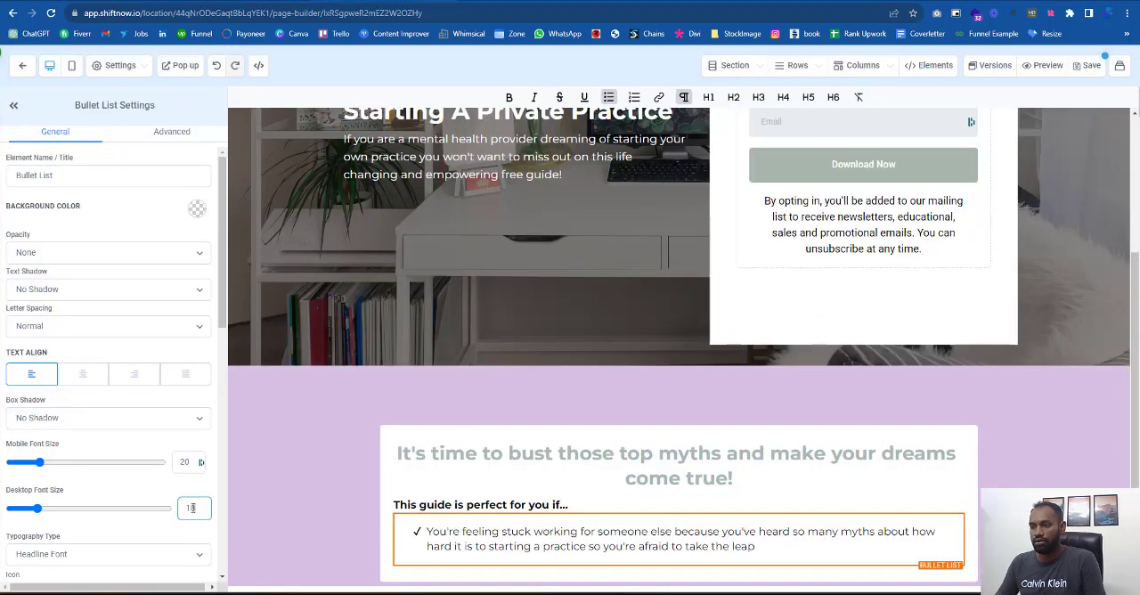
{"action": "scroll", "coordinate": [166, 400], "scroll_direction": "down", "scroll_amount": 5}
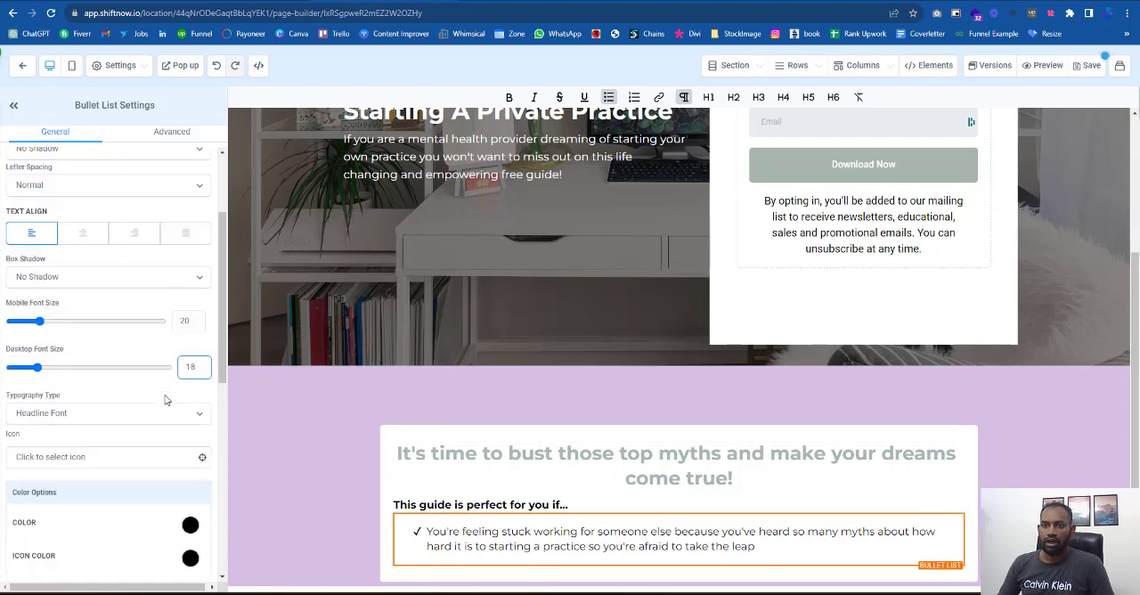
{"action": "scroll", "coordinate": [168, 397], "scroll_direction": "down", "scroll_amount": 3}
{"action": "scroll", "coordinate": [168, 392], "scroll_direction": "up", "scroll_amount": 8}
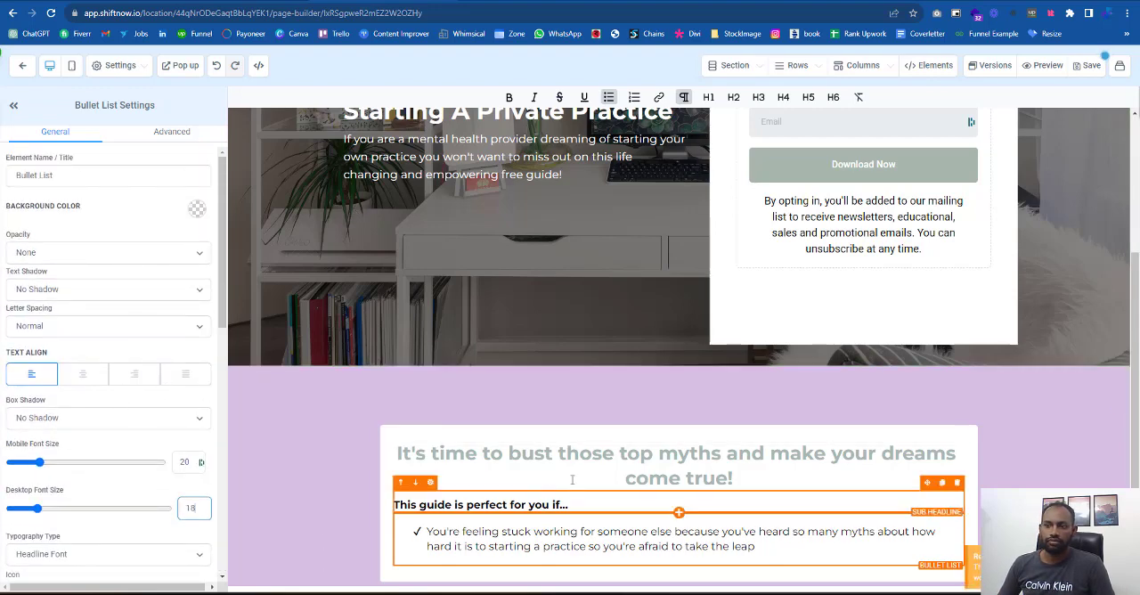
{"action": "scroll", "coordinate": [116, 401], "scroll_direction": "down", "scroll_amount": 2}
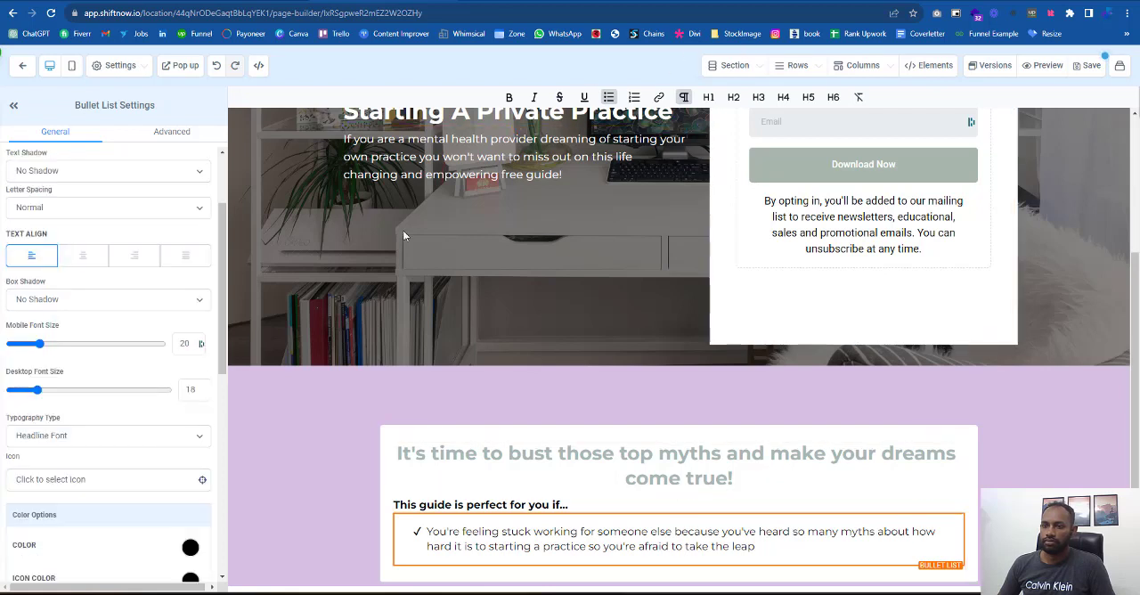
- Set the bullet list's desktop font size to 20 and its typography type to Content Font
{"action": "left_click", "coordinate": [98, 435]}
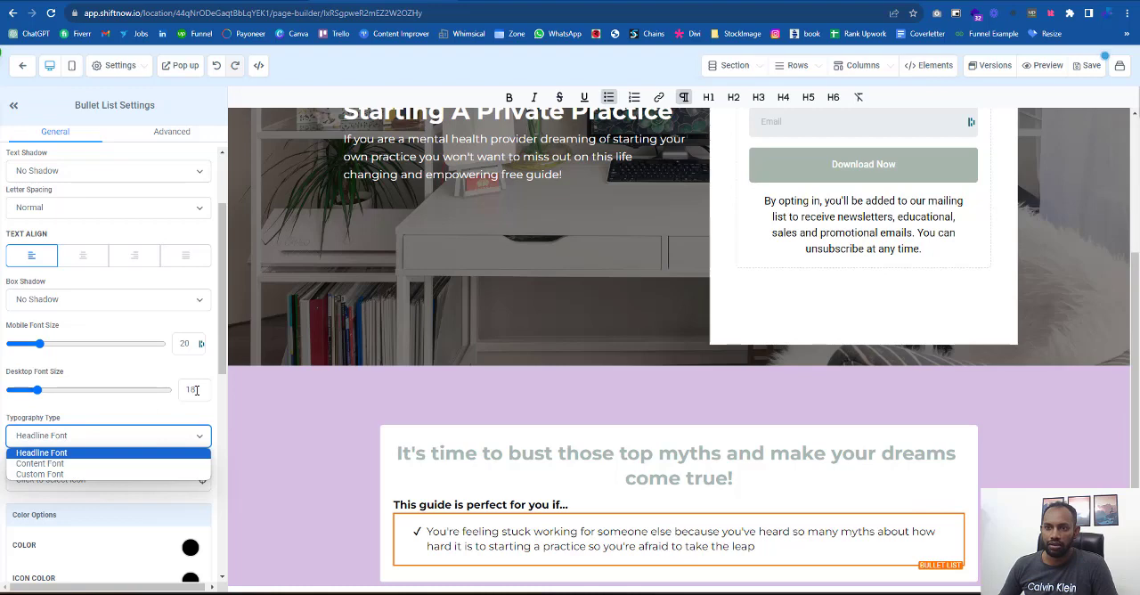
{"action": "left_click_drag", "start_coordinate": [195, 389], "coordinate": [179, 389]}
{"action": "type", "text": "20"}
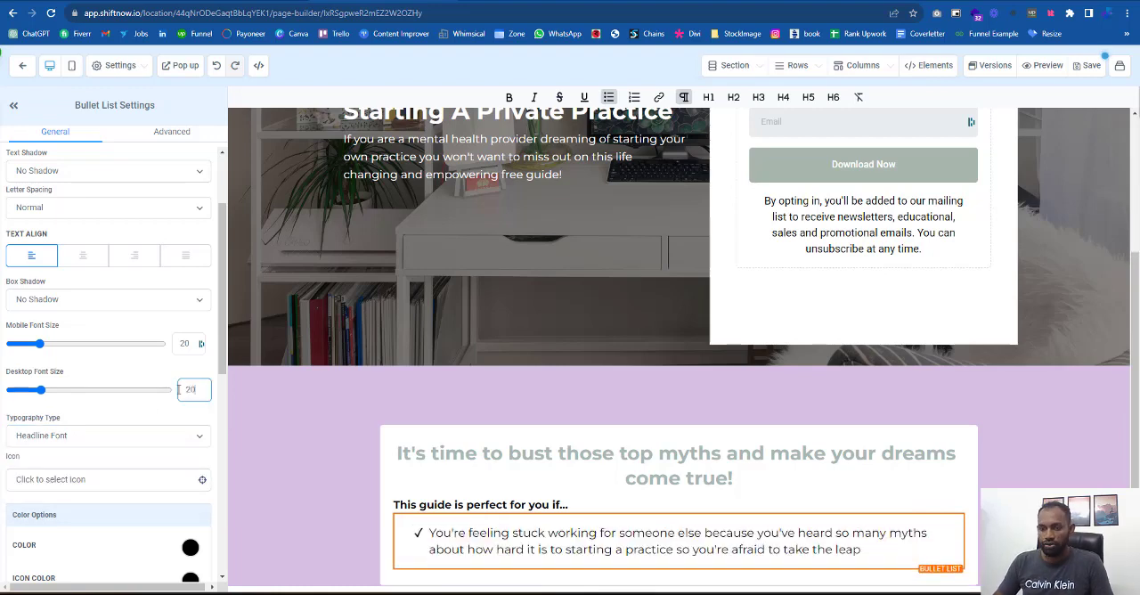
{"action": "left_click", "coordinate": [145, 436]}
{"action": "left_click", "coordinate": [75, 463]}
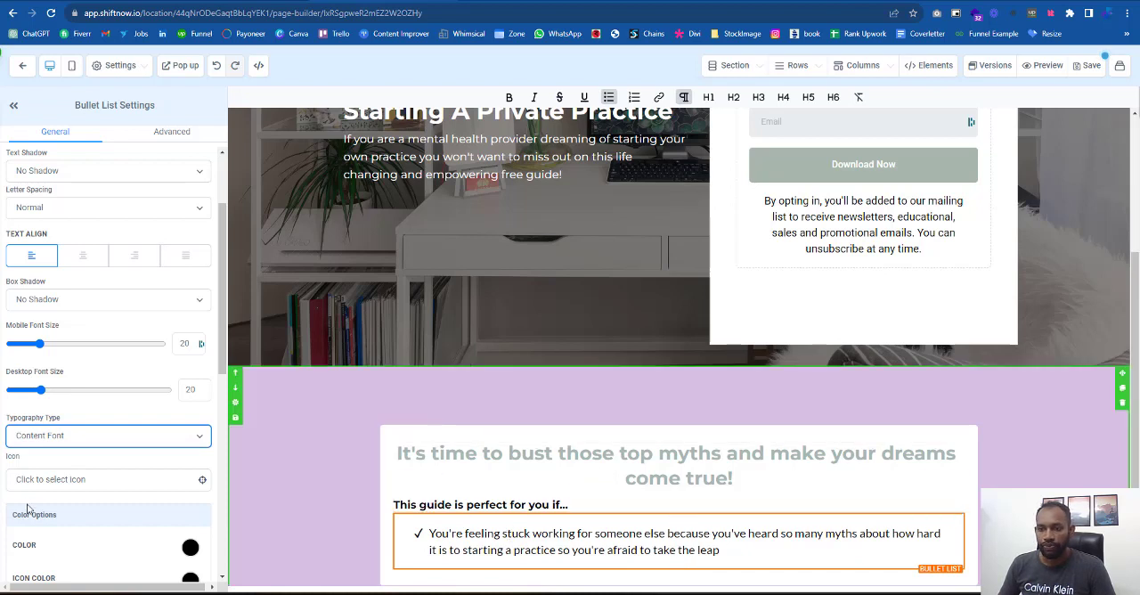
- Search the bullet list's icons for "ar" and choose the long-arrow-alt right icon
{"action": "left_click", "coordinate": [40, 481]}
{"action": "left_click", "coordinate": [41, 505]}
{"action": "type", "text": "arow"}
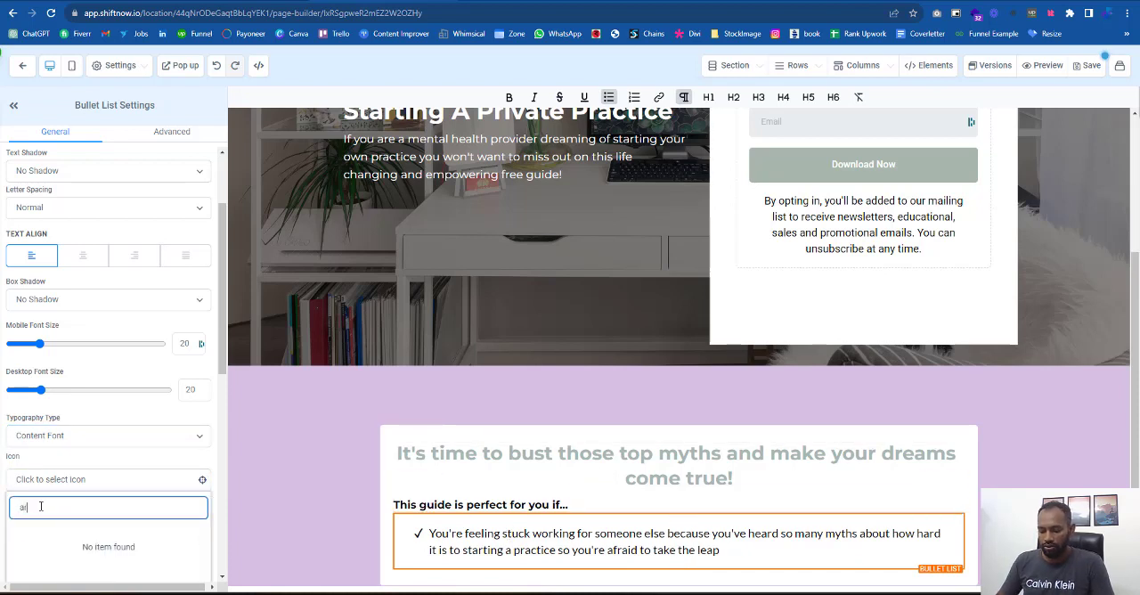
{"action": "scroll", "coordinate": [102, 479], "scroll_direction": "down", "scroll_amount": 1}
{"action": "key", "text": "BackSpace"}
{"action": "key", "text": "BackSpace"}
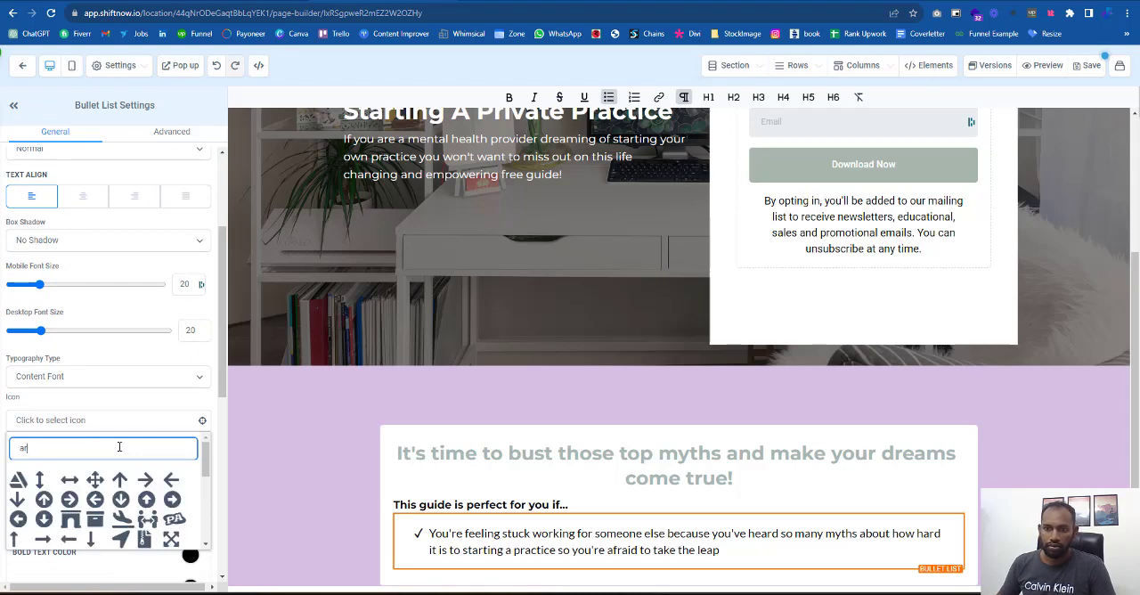
{"action": "left_click", "coordinate": [43, 540]}
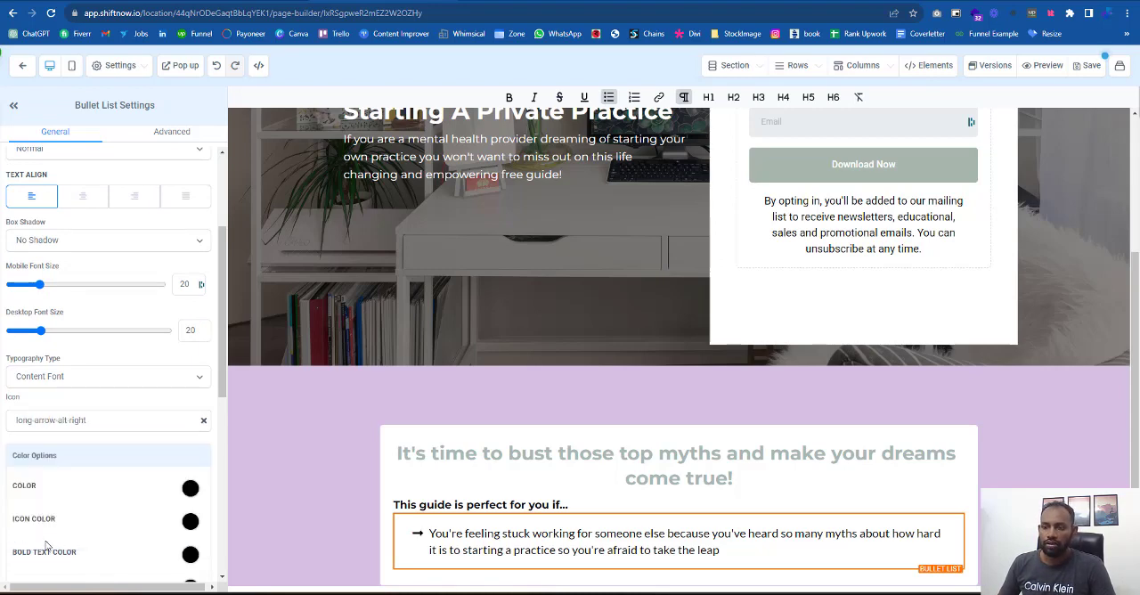
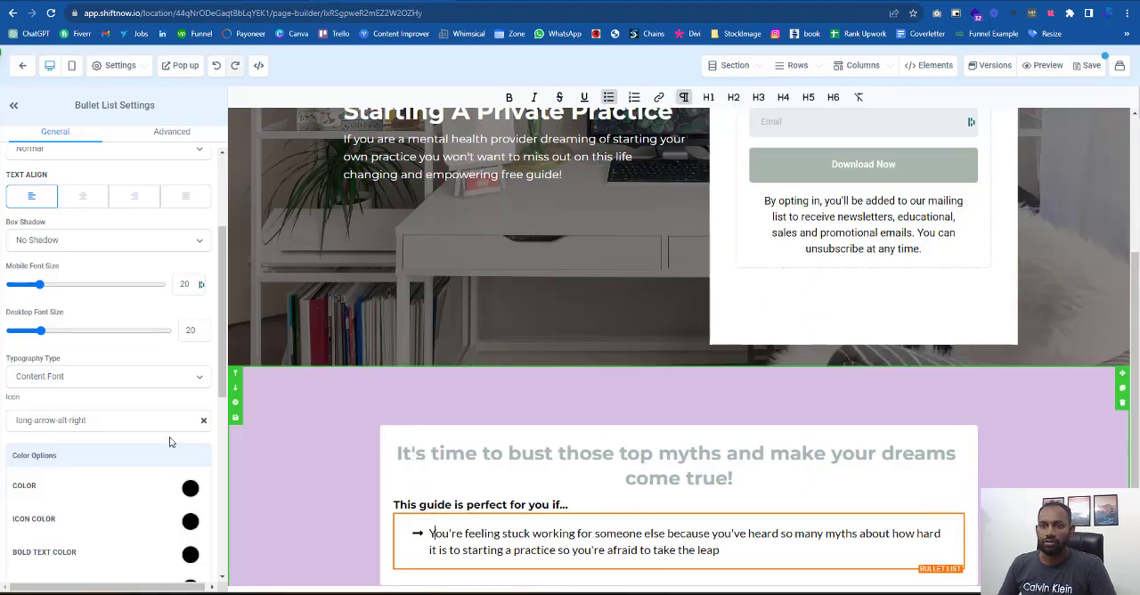
- Set the bullet list's left padding to 0 and duplicate the list
{"action": "scroll", "coordinate": [92, 336], "scroll_direction": "up", "scroll_amount": 2}
{"action": "scroll", "coordinate": [93, 348], "scroll_direction": "down", "scroll_amount": 3}
{"action": "scroll", "coordinate": [92, 348], "scroll_direction": "down", "scroll_amount": 4}
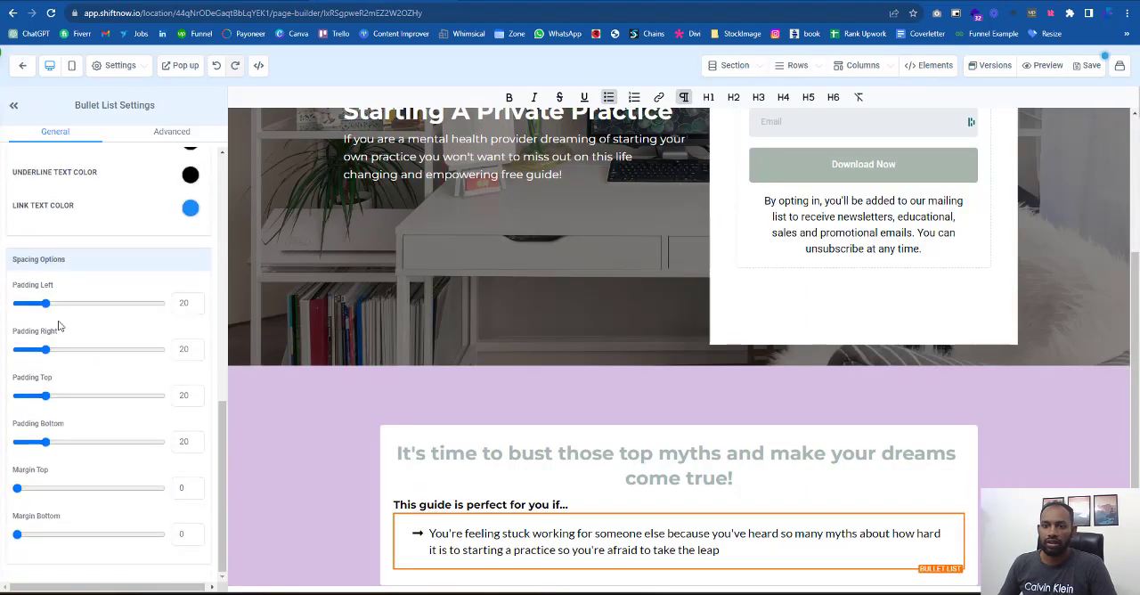
{"action": "left_click_drag", "start_coordinate": [45, 303], "coordinate": [2, 316]}
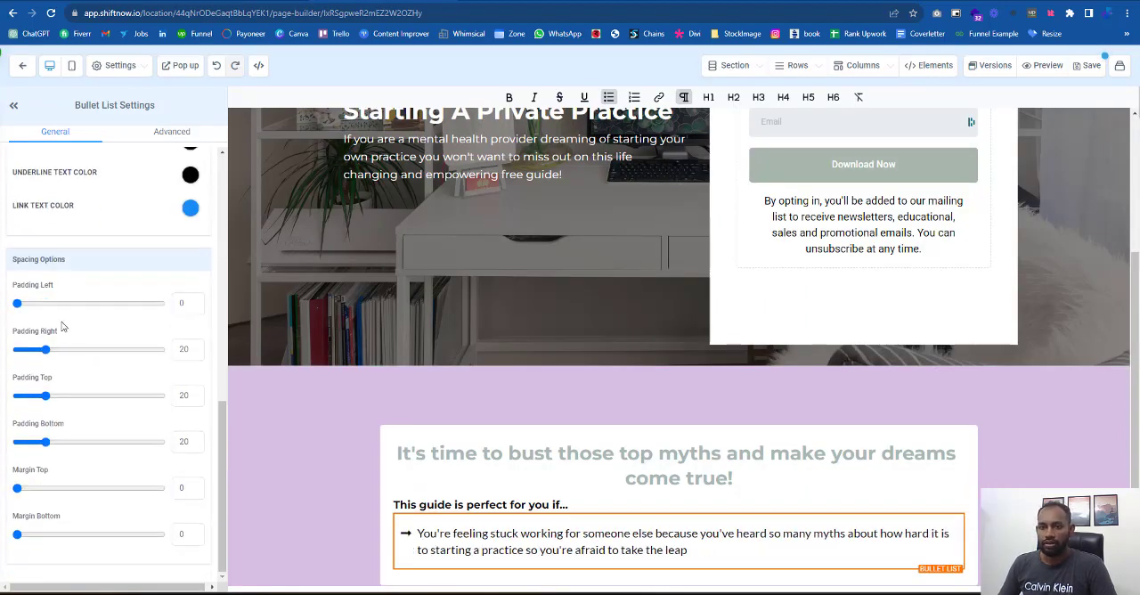
{"action": "scroll", "coordinate": [801, 543], "scroll_direction": "down", "scroll_amount": 1}
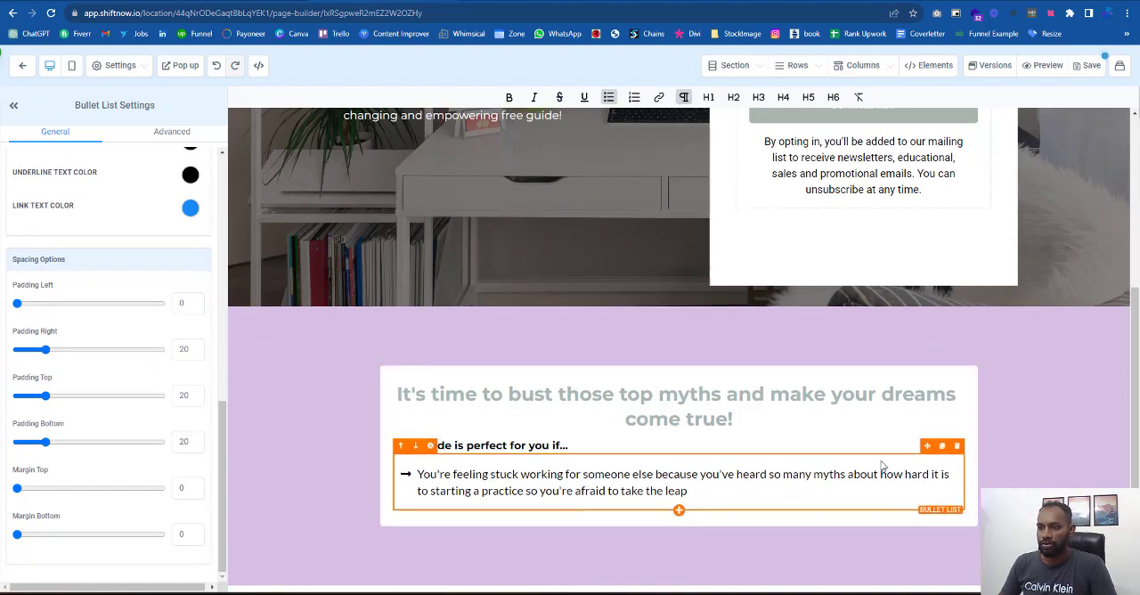
{"action": "left_click", "coordinate": [941, 448]}
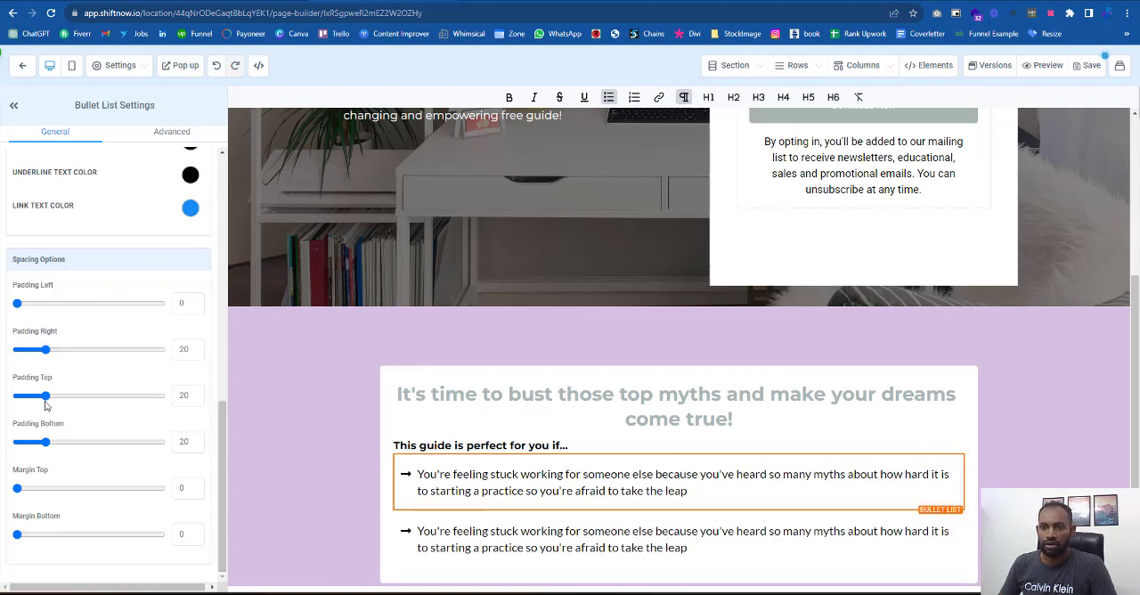
- Set the first bullet list's top and bottom padding to 7 each
{"action": "left_click_drag", "start_coordinate": [51, 445], "coordinate": [24, 447]}
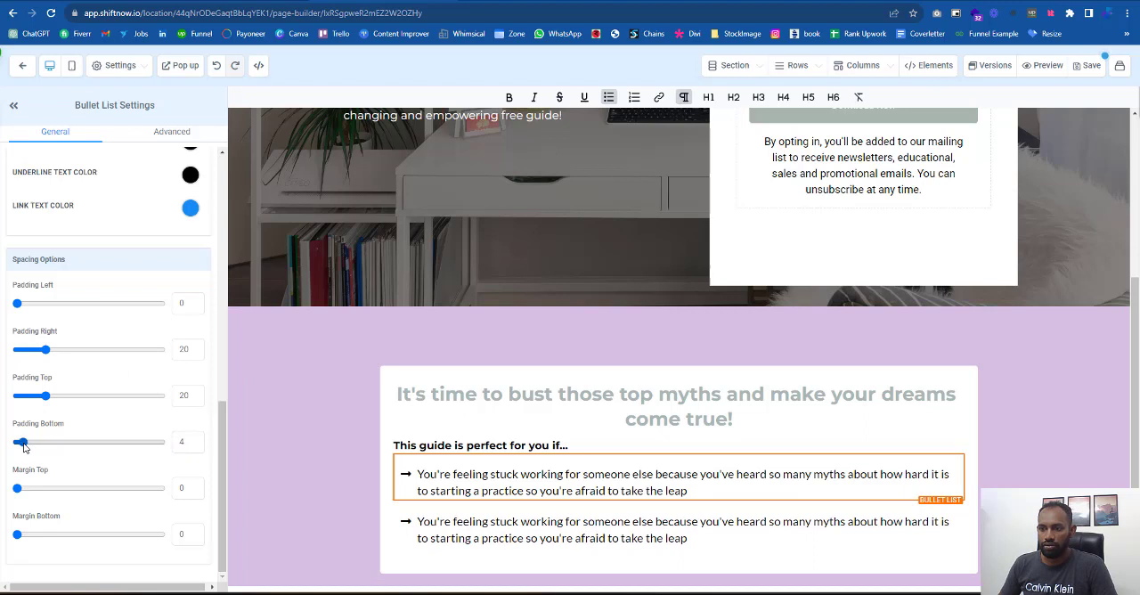
{"action": "left_click", "coordinate": [459, 445]}
{"action": "left_click", "coordinate": [451, 474]}
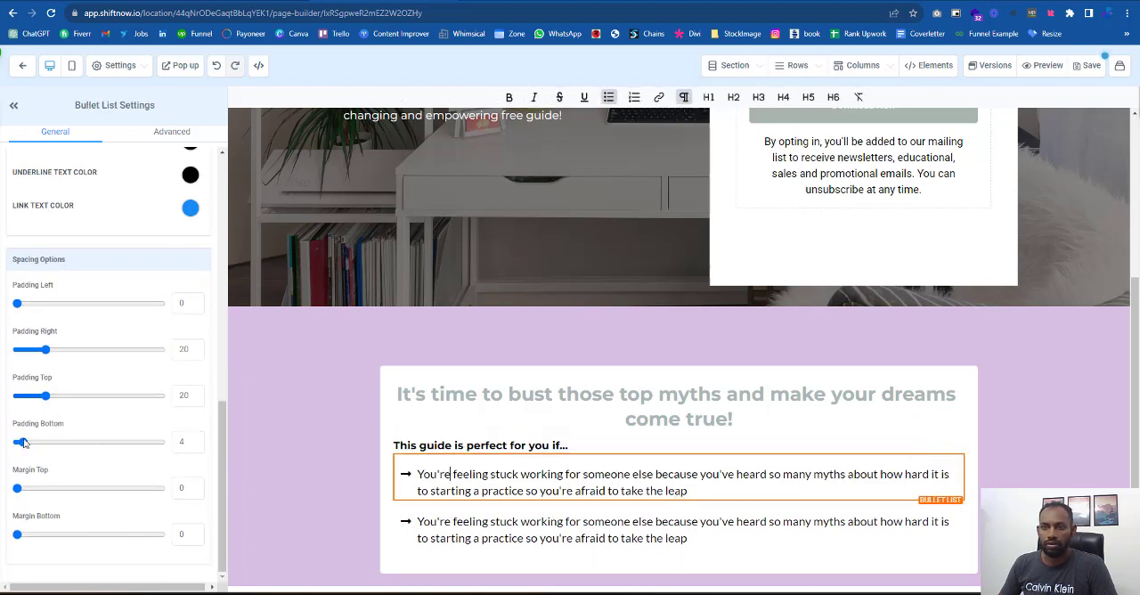
{"action": "left_click_drag", "start_coordinate": [44, 397], "coordinate": [25, 398]}
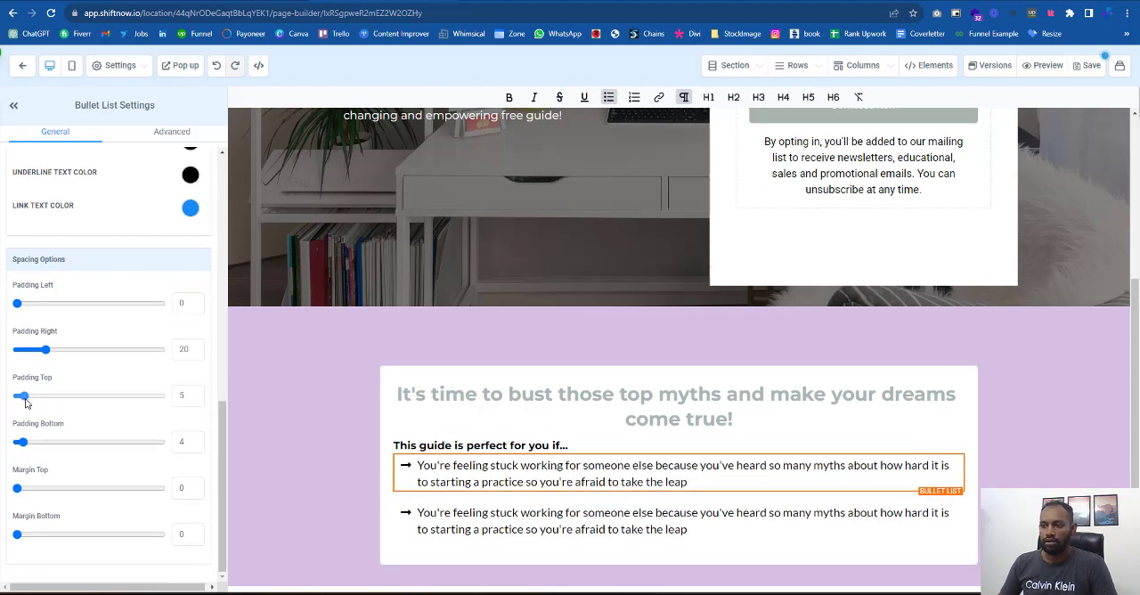
{"action": "left_click_drag", "start_coordinate": [23, 445], "coordinate": [27, 443]}
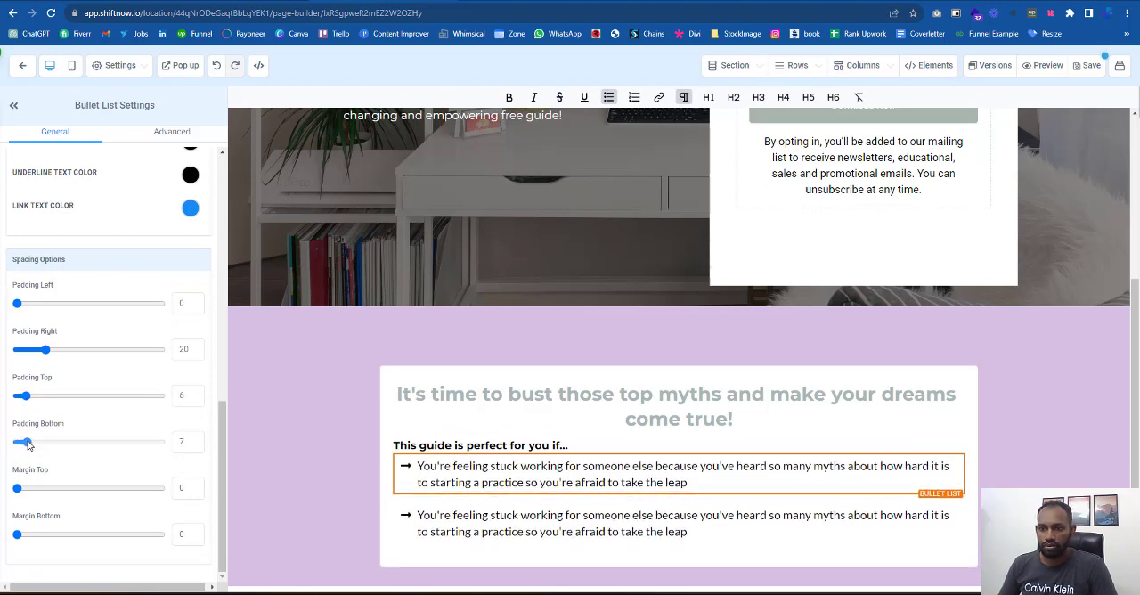
{"action": "left_click", "coordinate": [184, 442]}
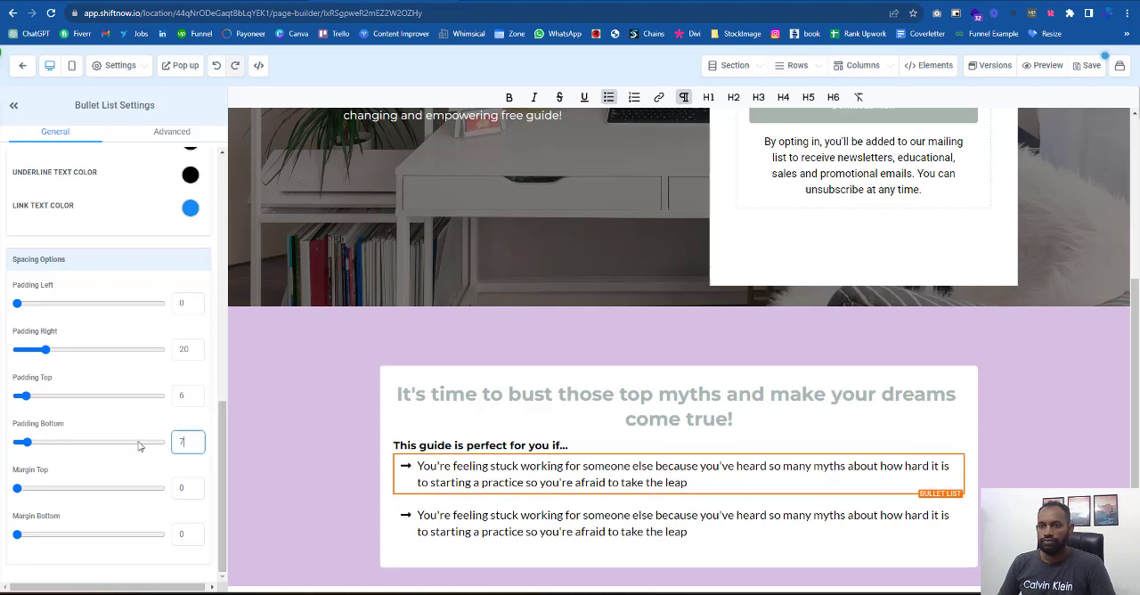
{"action": "double_click", "coordinate": [184, 396]}
{"action": "type", "text": "7"}
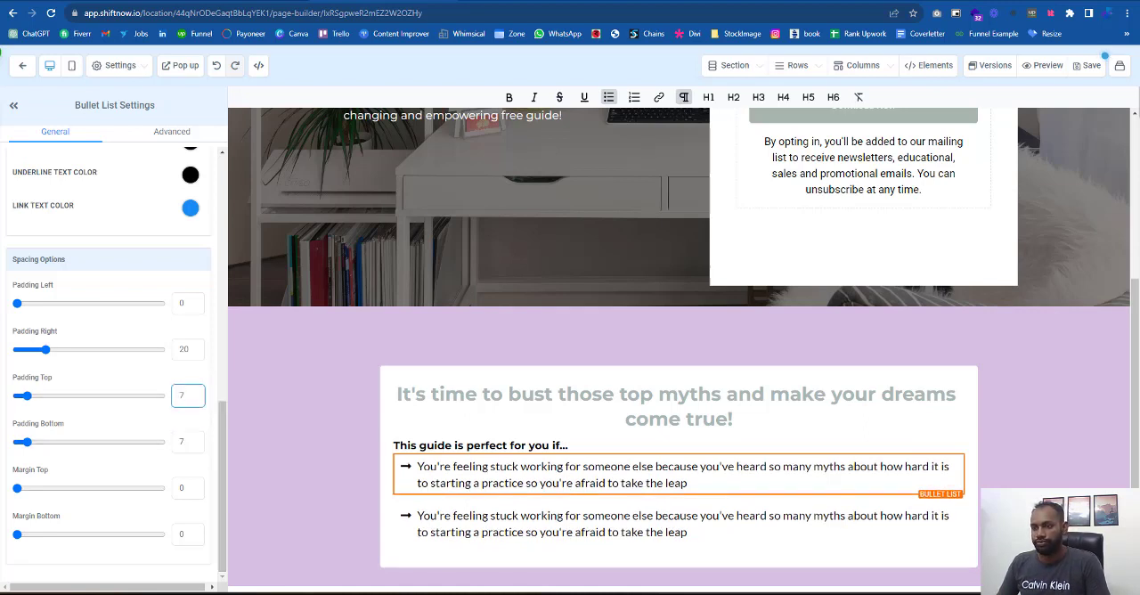
- Set the second bullet list's right and top padding to 7 each
{"action": "left_click", "coordinate": [521, 532]}
{"action": "double_click", "coordinate": [184, 349]}
{"action": "type", "text": "7"}
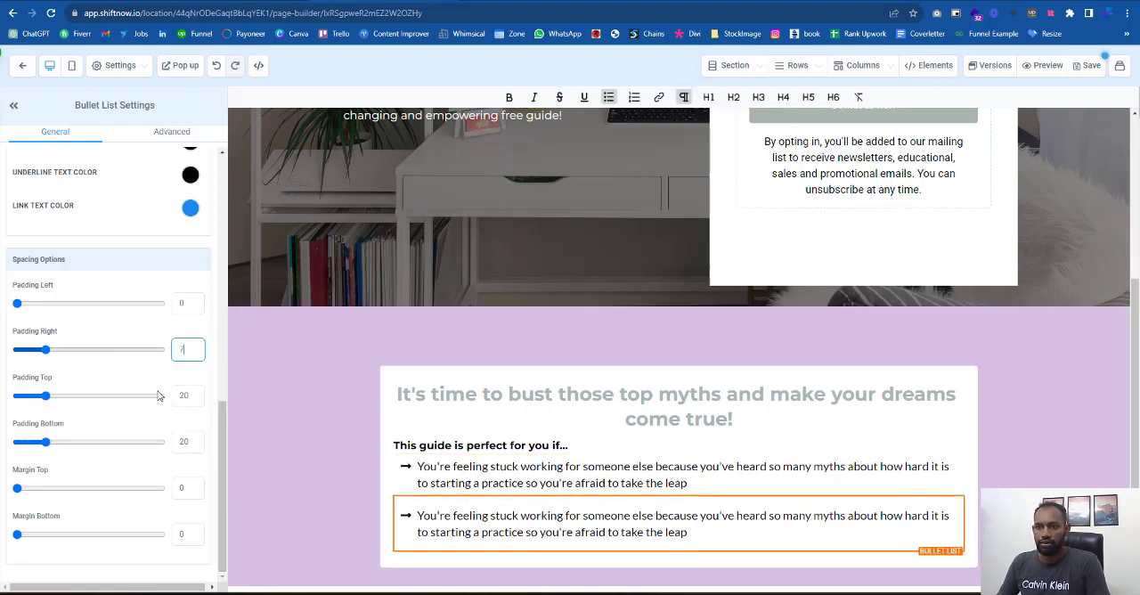
{"action": "double_click", "coordinate": [184, 396]}
{"action": "type", "text": "7"}
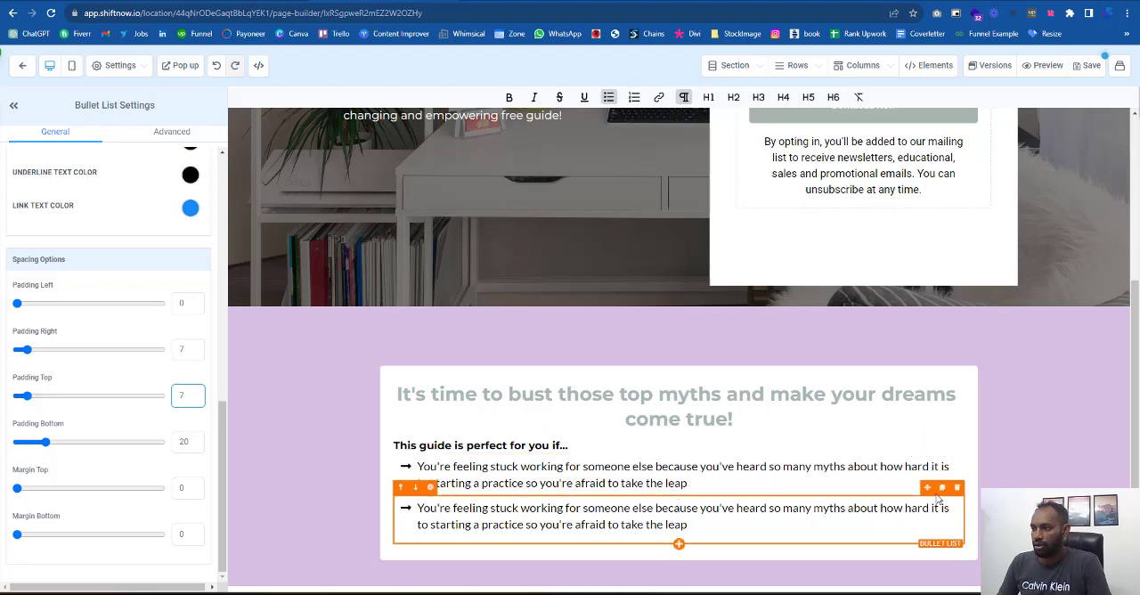
- Duplicate the bullet lists until there are five under the "This guide is perfect for you if..." sub headline
{"action": "left_click", "coordinate": [942, 489]}
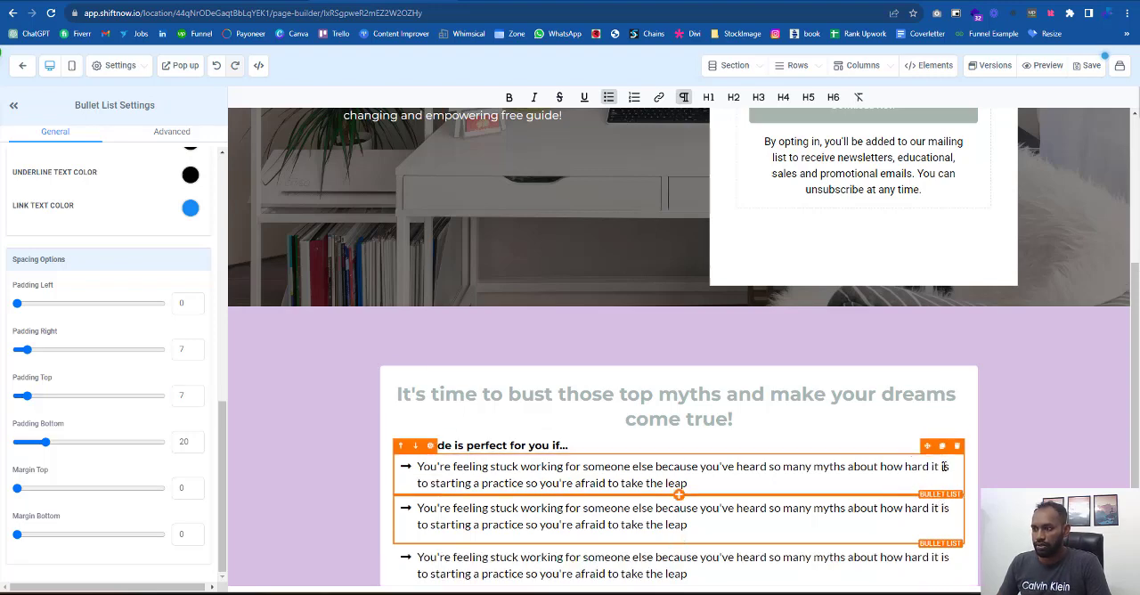
{"action": "left_click", "coordinate": [941, 451]}
{"action": "scroll", "coordinate": [788, 442], "scroll_direction": "down", "scroll_amount": 2}
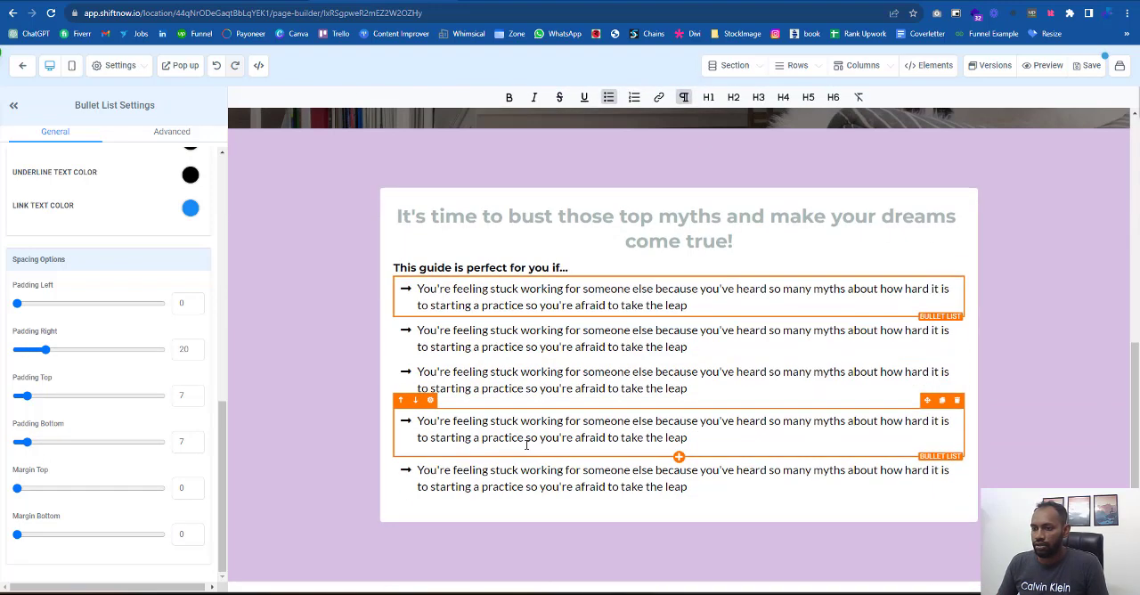
- Replace the second bullet's text with the reference page's "You're tired of not feeling in control of the work you do..." item, without an empty line
{"action": "left_click", "coordinate": [343, 1]}
{"action": "left_click_drag", "start_coordinate": [344, 262], "coordinate": [507, 291]}
{"action": "key", "text": "ctrl+c"}
{"action": "left_click", "coordinate": [392, 1]}
{"action": "triple_click", "coordinate": [580, 340]}
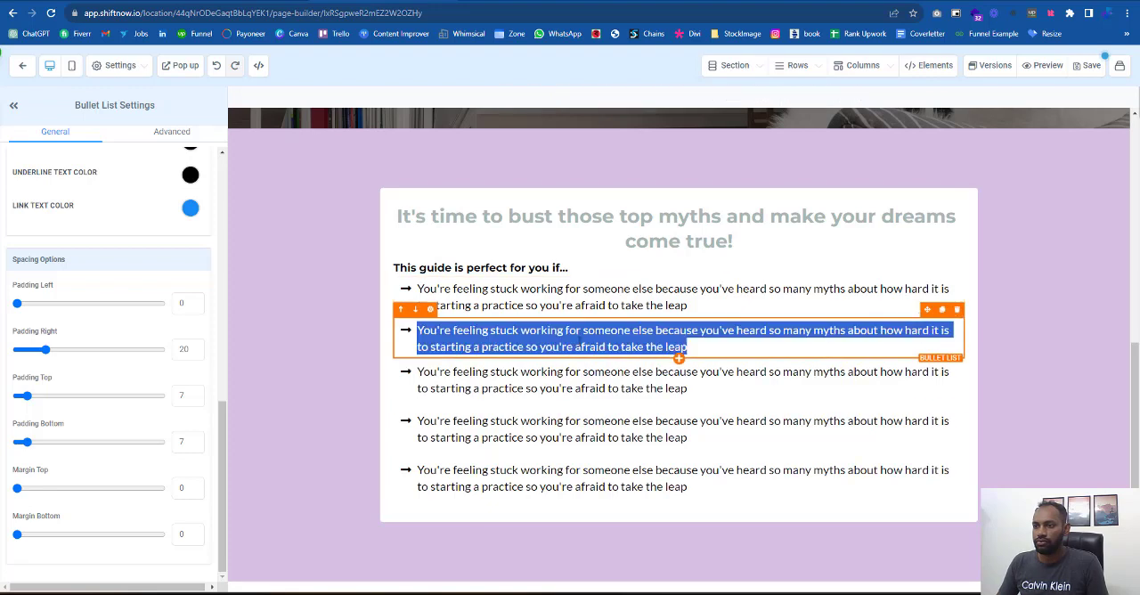
{"action": "key", "text": "ctrl+v"}
{"action": "left_click", "coordinate": [489, 327]}
{"action": "key", "text": "Delete"}
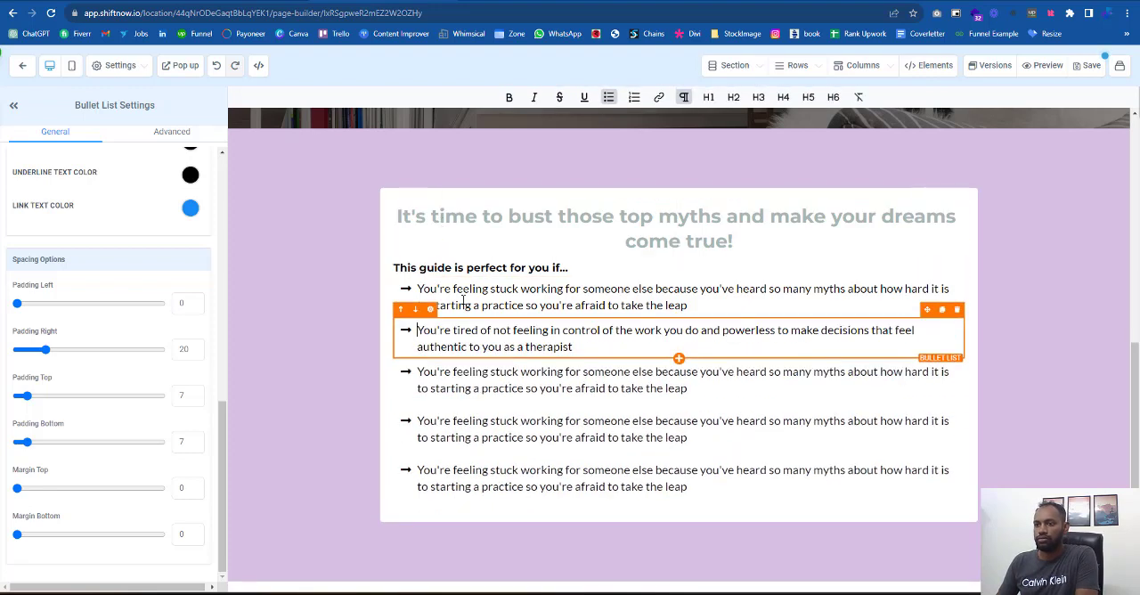
- Return to the reference opt-in page and exit the WhatFont inspector
{"action": "left_click", "coordinate": [382, 0]}
{"action": "left_click_drag", "start_coordinate": [344, 308], "coordinate": [346, 312]}
{"action": "left_click", "coordinate": [345, 310]}
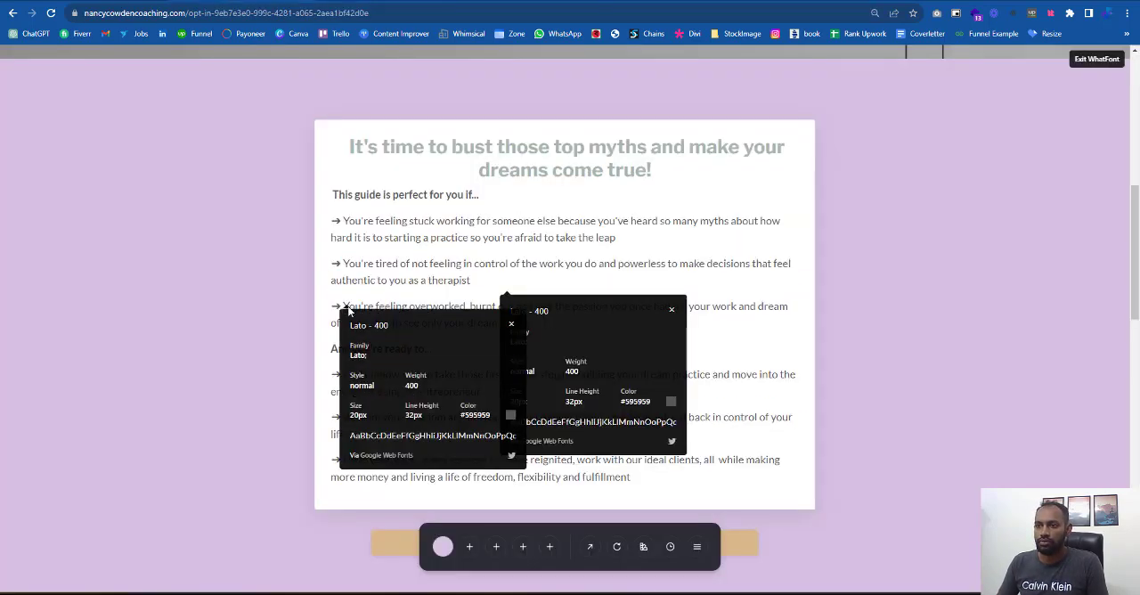
{"action": "left_click", "coordinate": [1096, 59]}
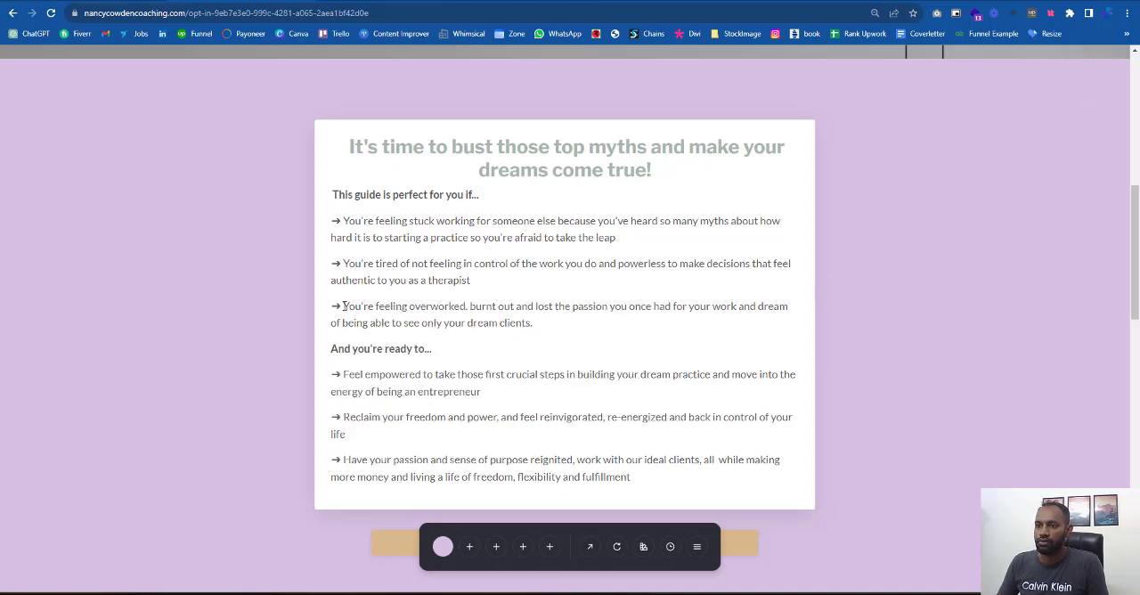
- Replace the third bullet's text with the reference page's "You're feeling overworked, burnt out..." item, removing the empty line before it
{"action": "left_click_drag", "start_coordinate": [344, 306], "coordinate": [563, 335]}
{"action": "key", "text": "ctrl+c"}
{"action": "left_click", "coordinate": [320, 1]}
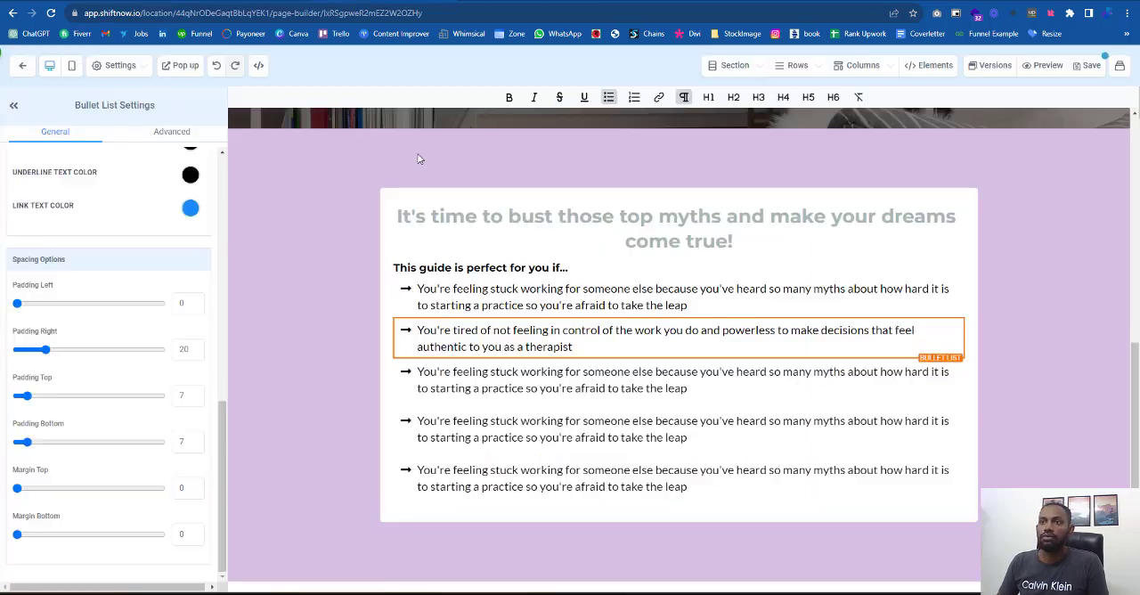
{"action": "left_click", "coordinate": [410, 377]}
{"action": "left_click", "coordinate": [742, 394]}
{"action": "key", "text": "ctrl+a"}
{"action": "key", "text": "ctrl+v"}
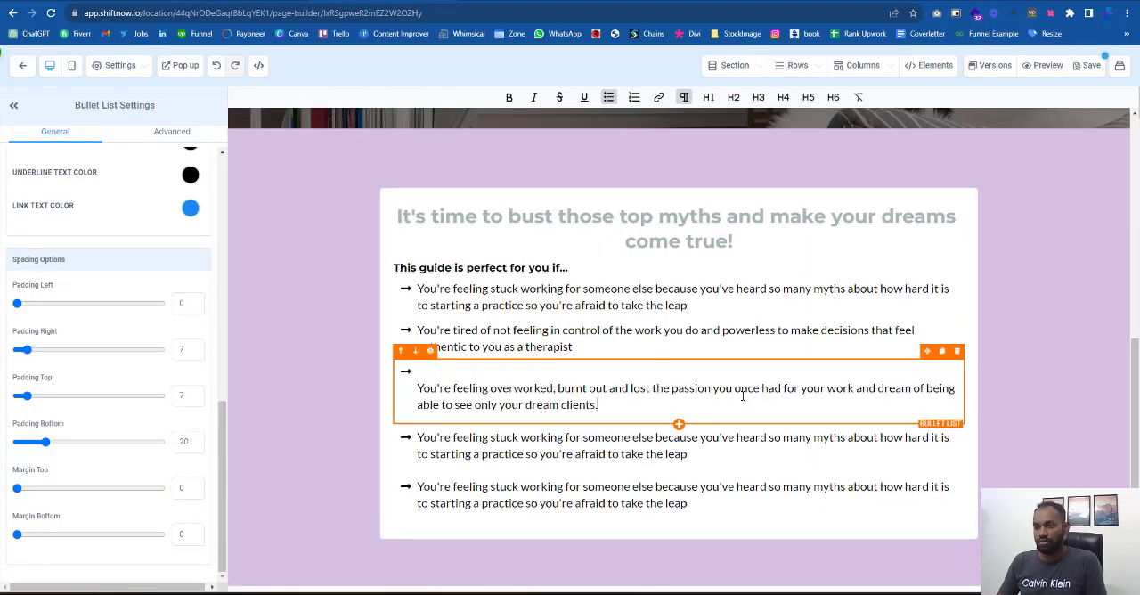
{"action": "key", "text": "Delete"}
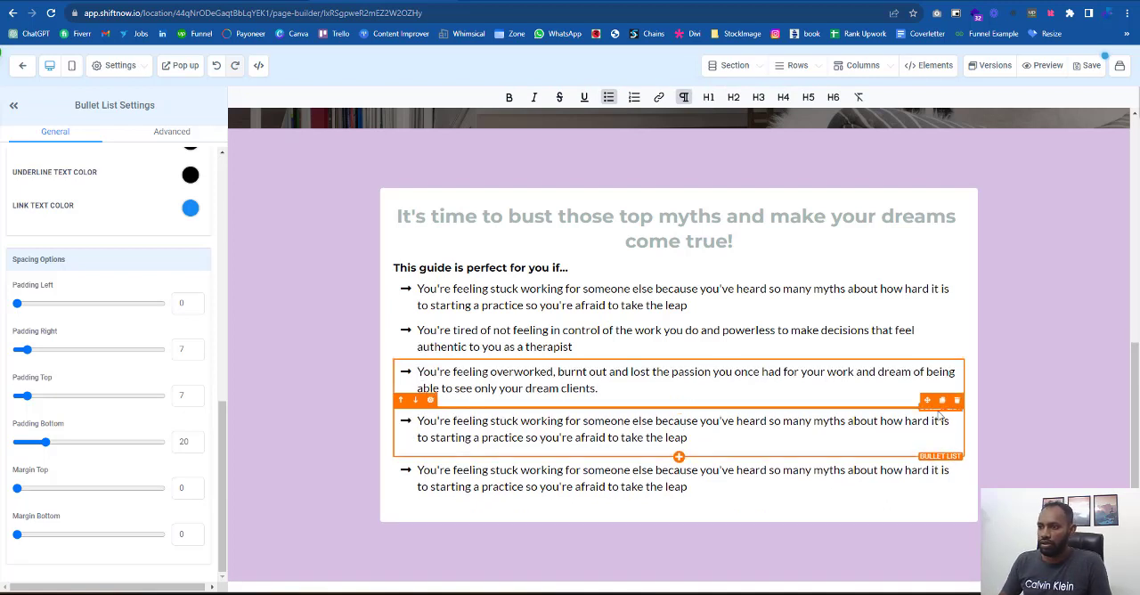
- Delete the two surplus bullet lists and place a copy of the "This guide is perfect for you if..." sub headline below the third bullet
{"action": "left_click", "coordinate": [957, 402]}
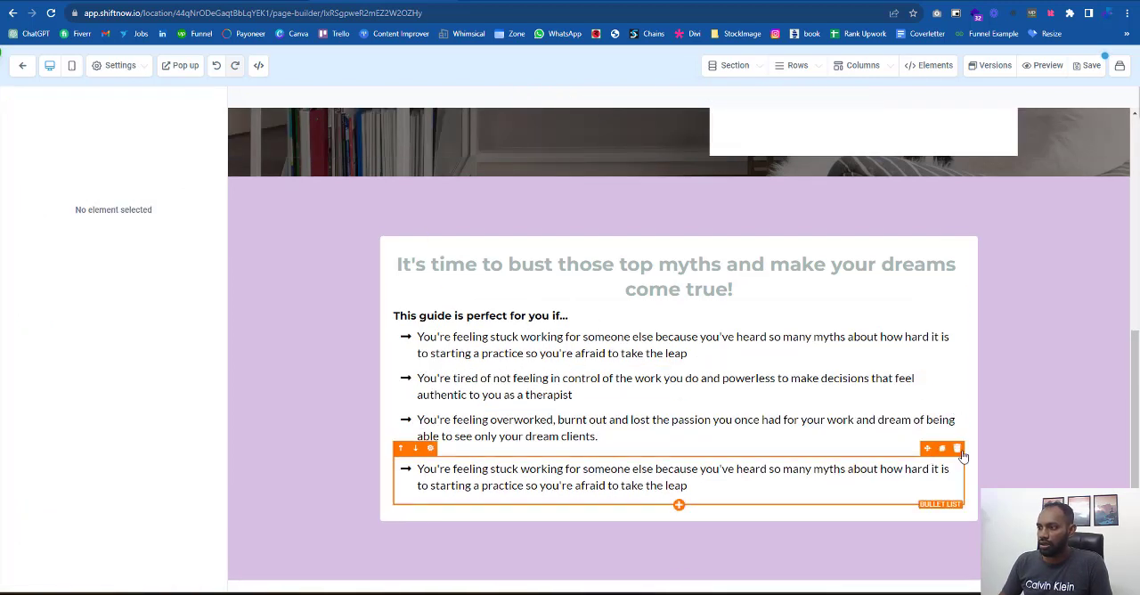
{"action": "left_click", "coordinate": [958, 449]}
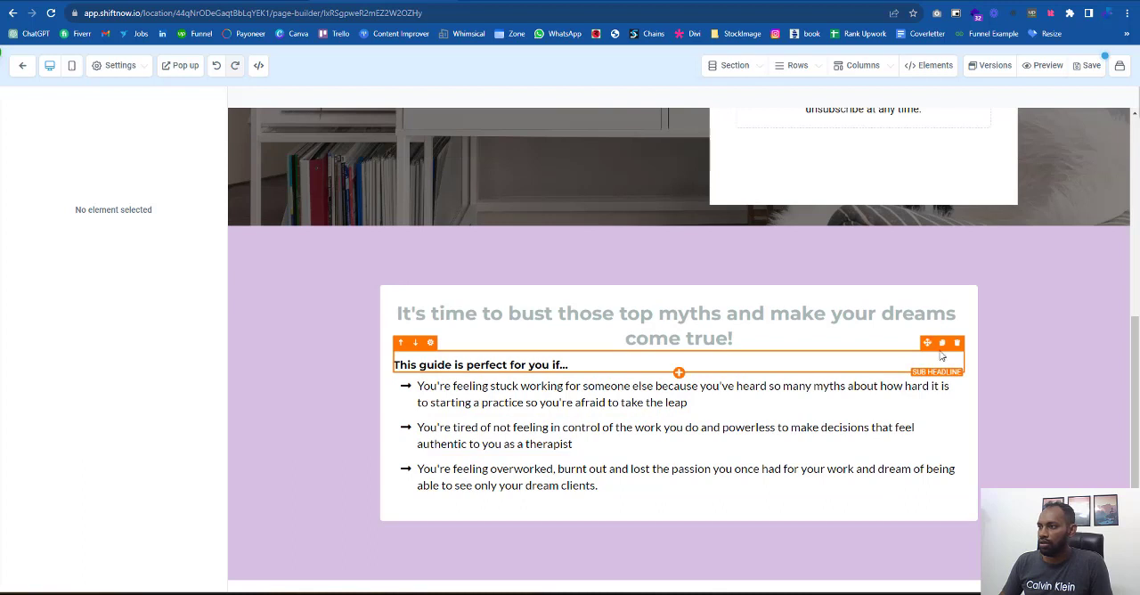
{"action": "left_click", "coordinate": [942, 344]}
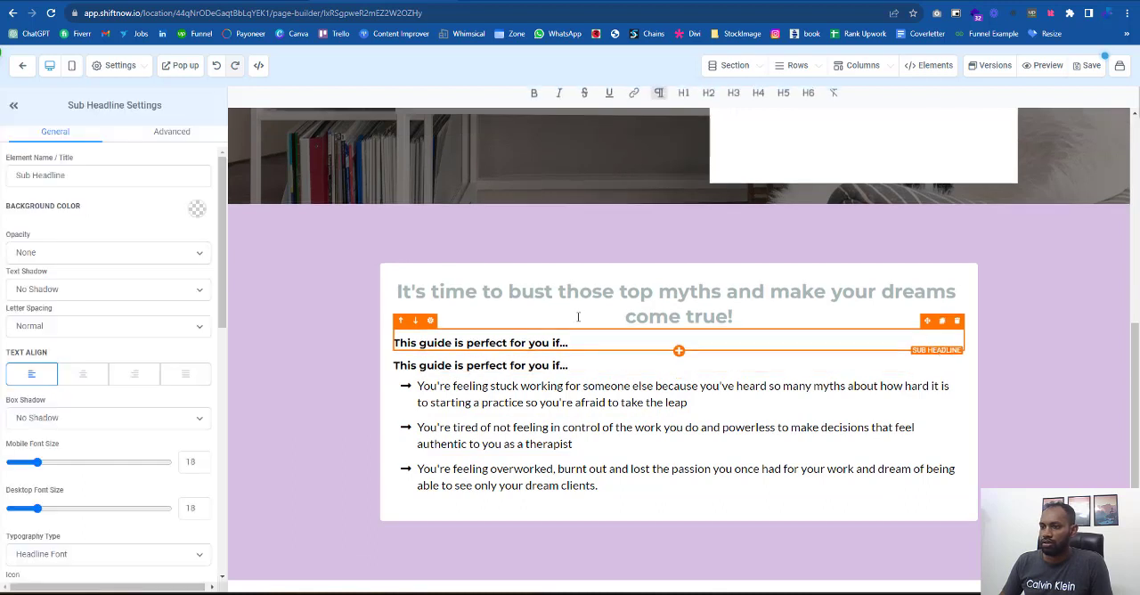
{"action": "left_click", "coordinate": [415, 322]}
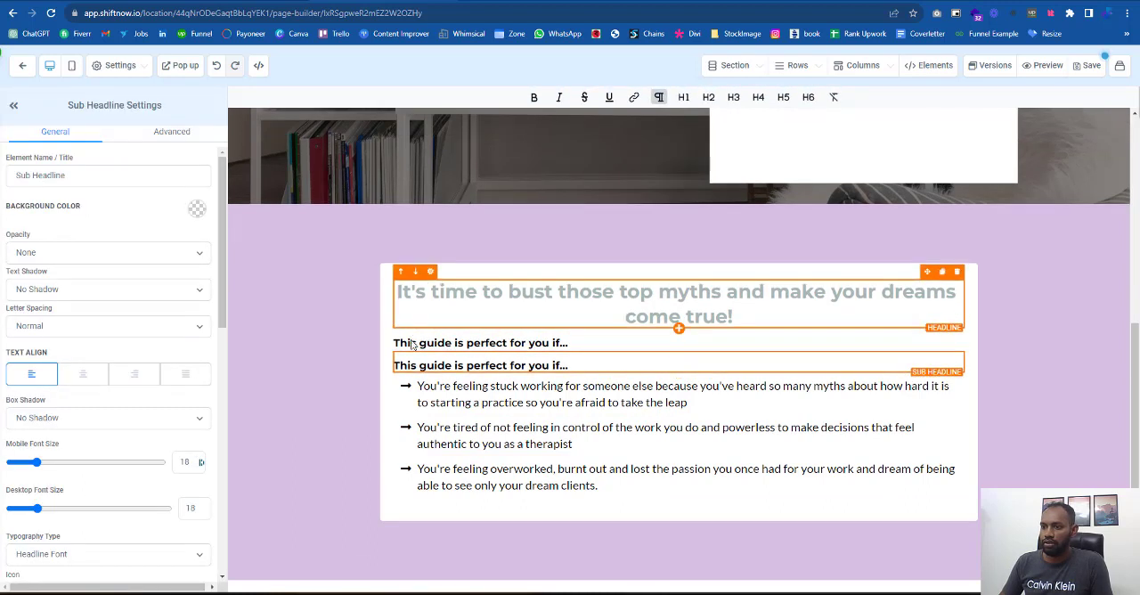
{"action": "left_click_drag", "start_coordinate": [926, 350], "coordinate": [662, 499]}
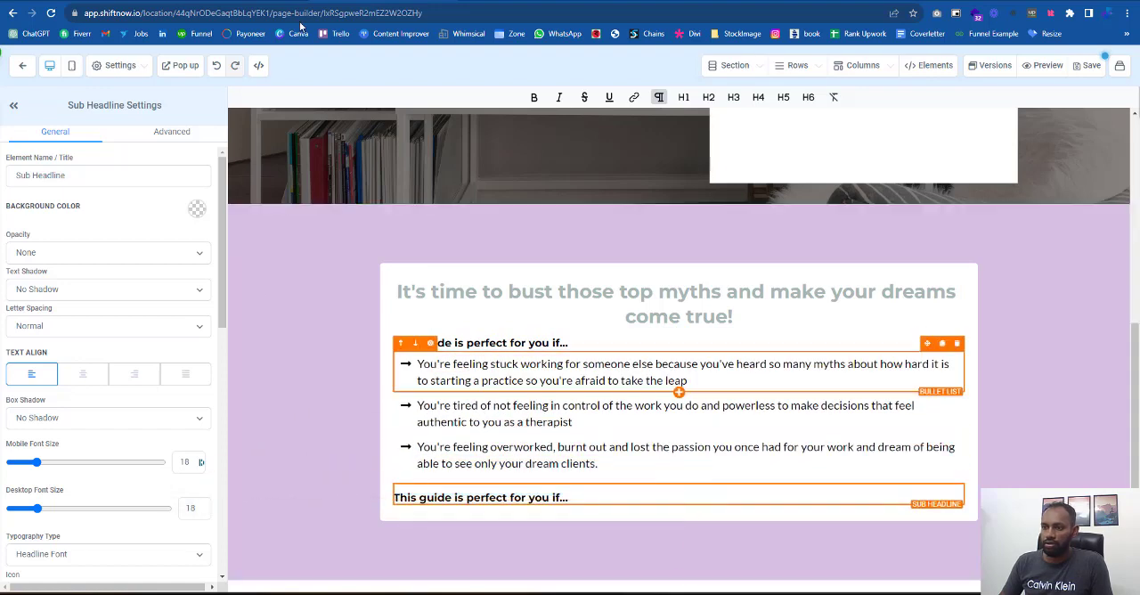
- Replace the copied sub headline's text with "And you're ready to..." from the reference page and make it bold
{"action": "left_click", "coordinate": [298, 1]}
{"action": "left_click_drag", "start_coordinate": [438, 359], "coordinate": [327, 354]}
{"action": "key", "text": "ctrl+c"}
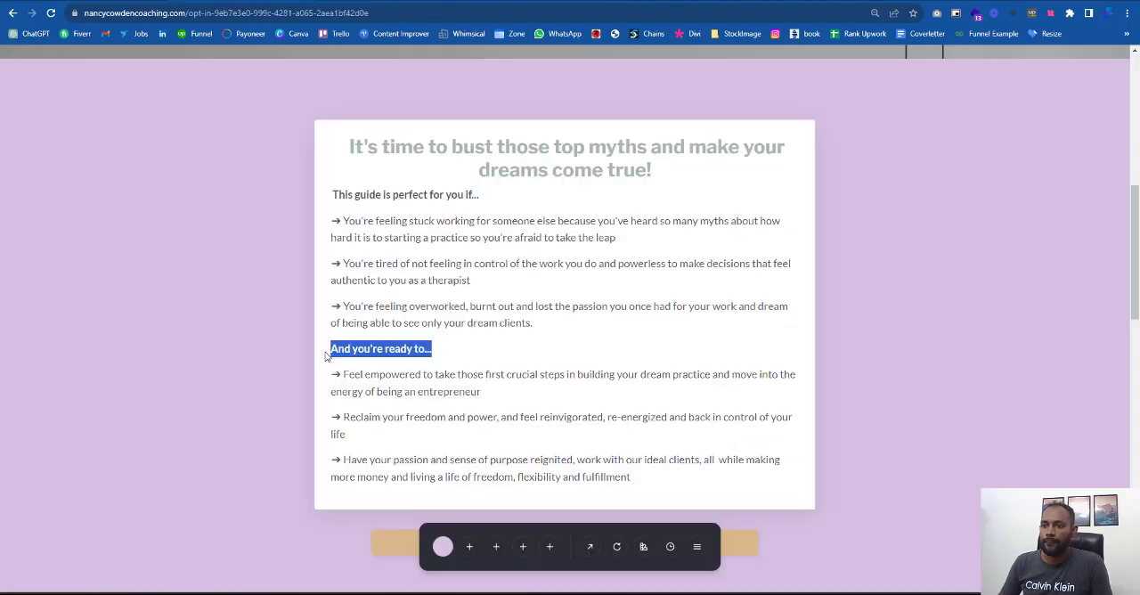
{"action": "left_click", "coordinate": [401, 2]}
{"action": "left_click", "coordinate": [555, 504]}
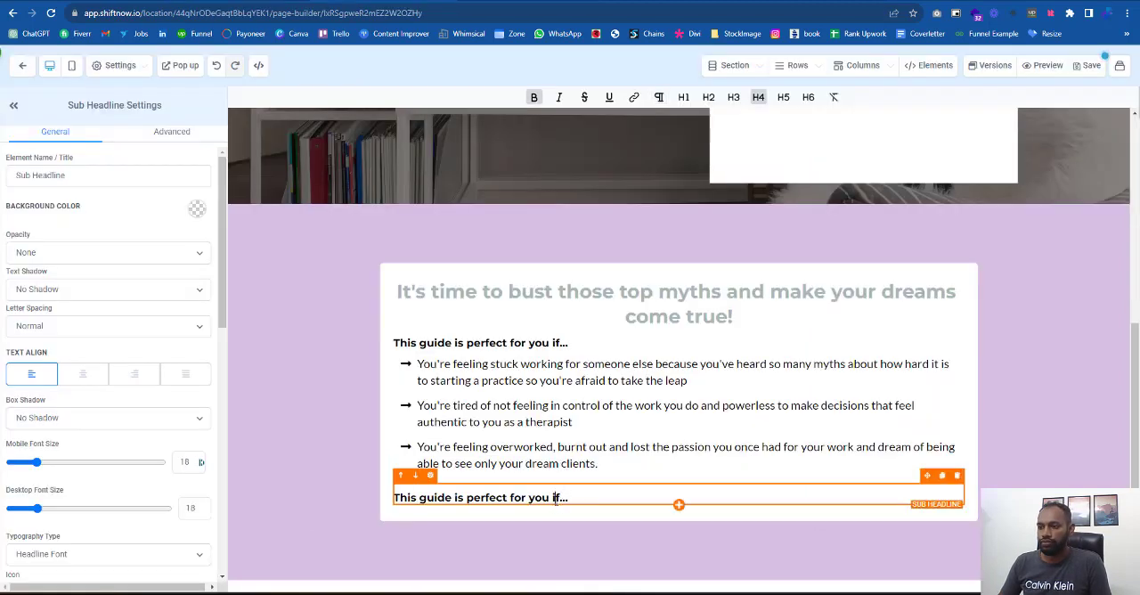
{"action": "key", "text": "ctrl+a"}
{"action": "key", "text": "ctrl+v"}
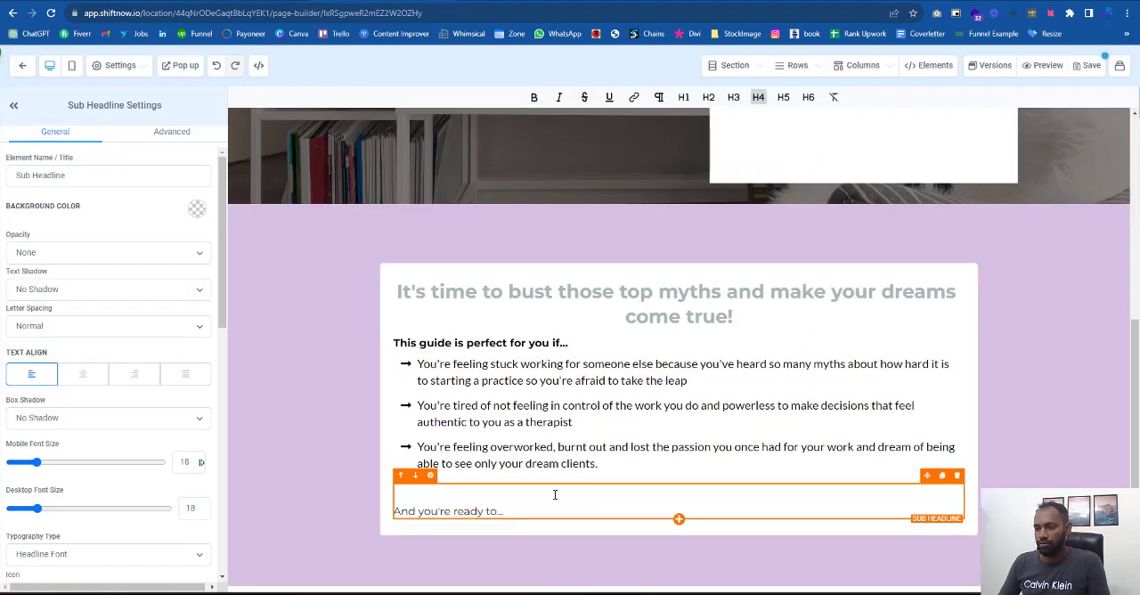
{"action": "key", "text": "BackSpace"}
{"action": "key", "text": "ctrl+a"}
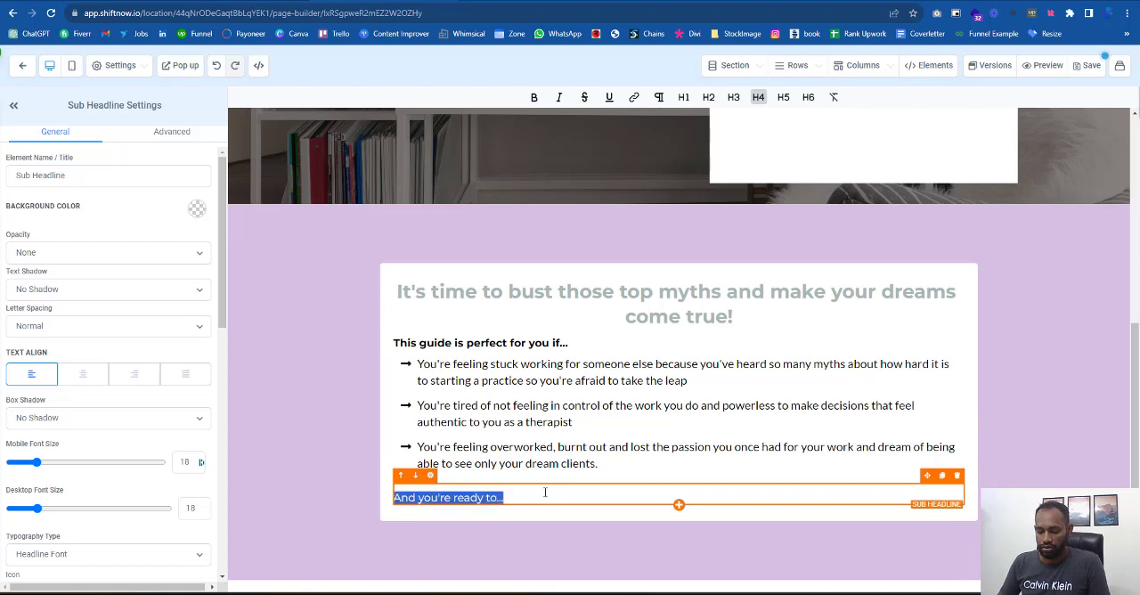
{"action": "left_click", "coordinate": [533, 100]}
- Duplicate the first bullet list and move the copy below the "And you're ready to..." sub headline
{"action": "left_click", "coordinate": [520, 364]}
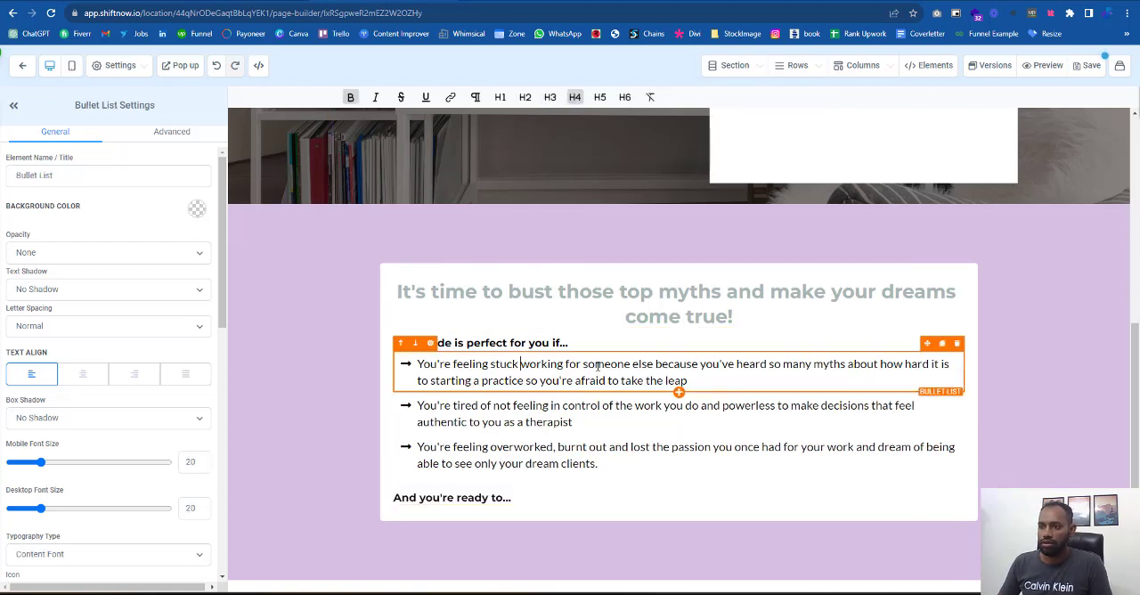
{"action": "left_click", "coordinate": [942, 344]}
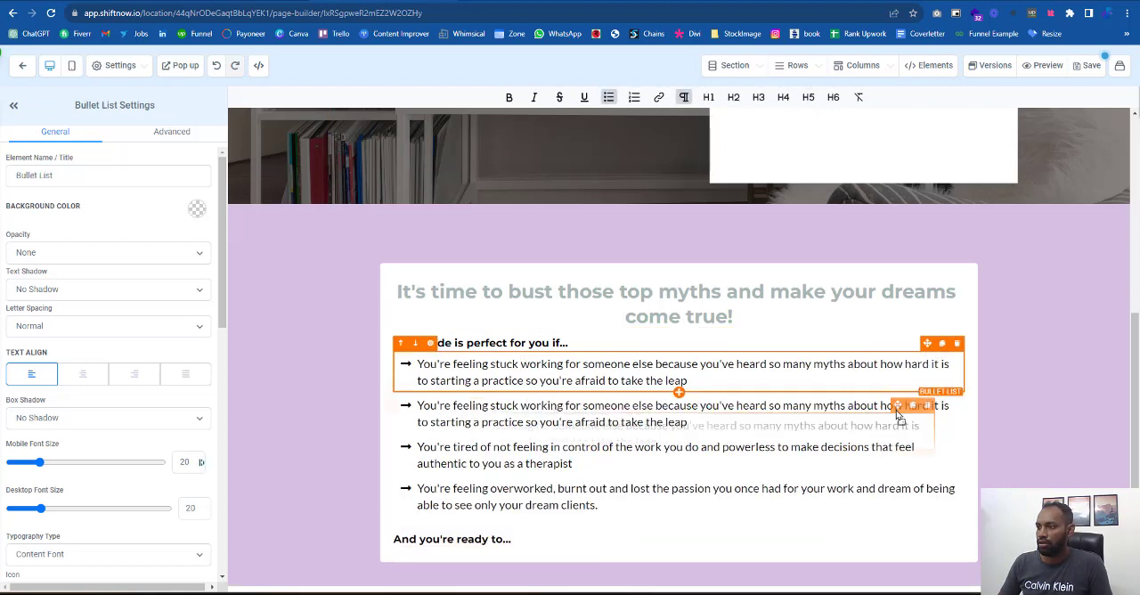
{"action": "left_click_drag", "start_coordinate": [927, 393], "coordinate": [524, 548]}
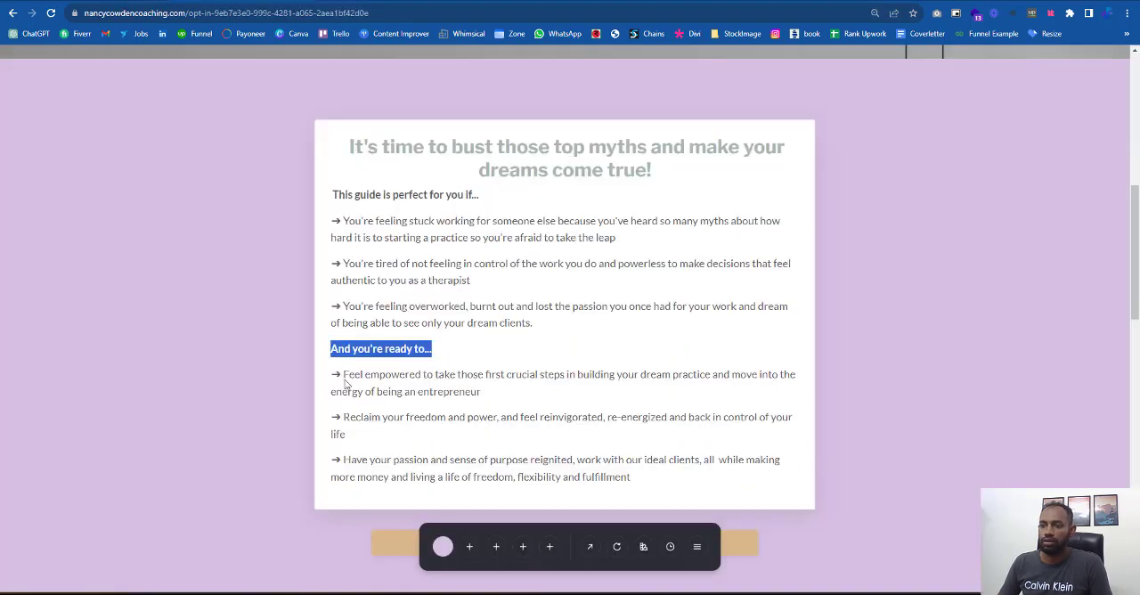
- Replace the bullet text below "And you're ready to..." with the reference page's "Feel empowered to take those first crucial steps..." item
{"action": "left_click_drag", "start_coordinate": [344, 380], "coordinate": [535, 400]}
{"action": "key", "text": "ctrl+c"}
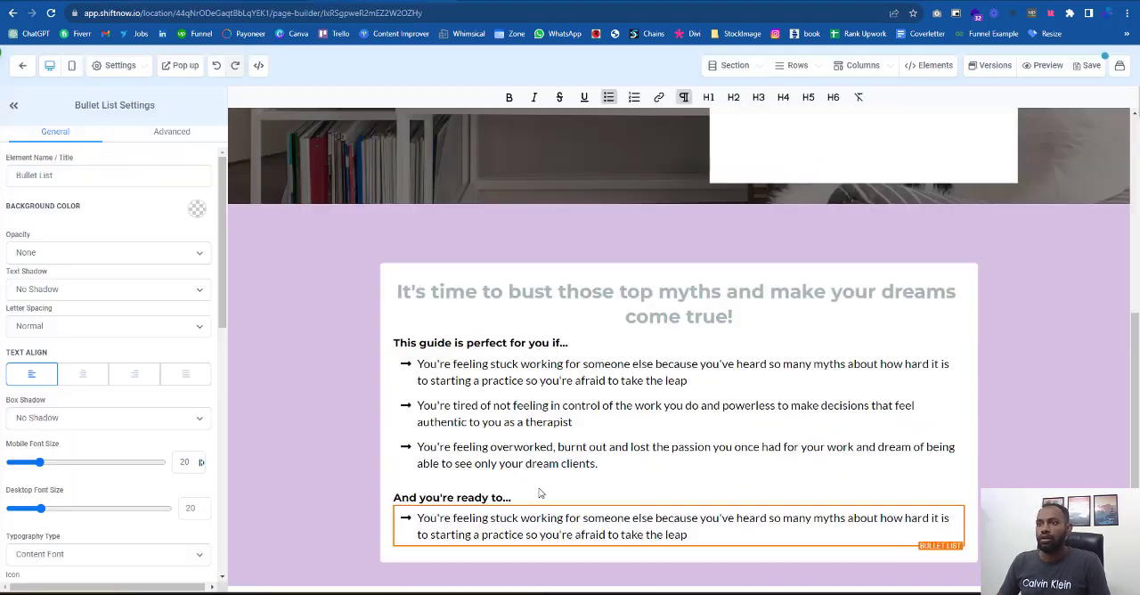
{"action": "left_click", "coordinate": [513, 532]}
{"action": "triple_click", "coordinate": [513, 532]}
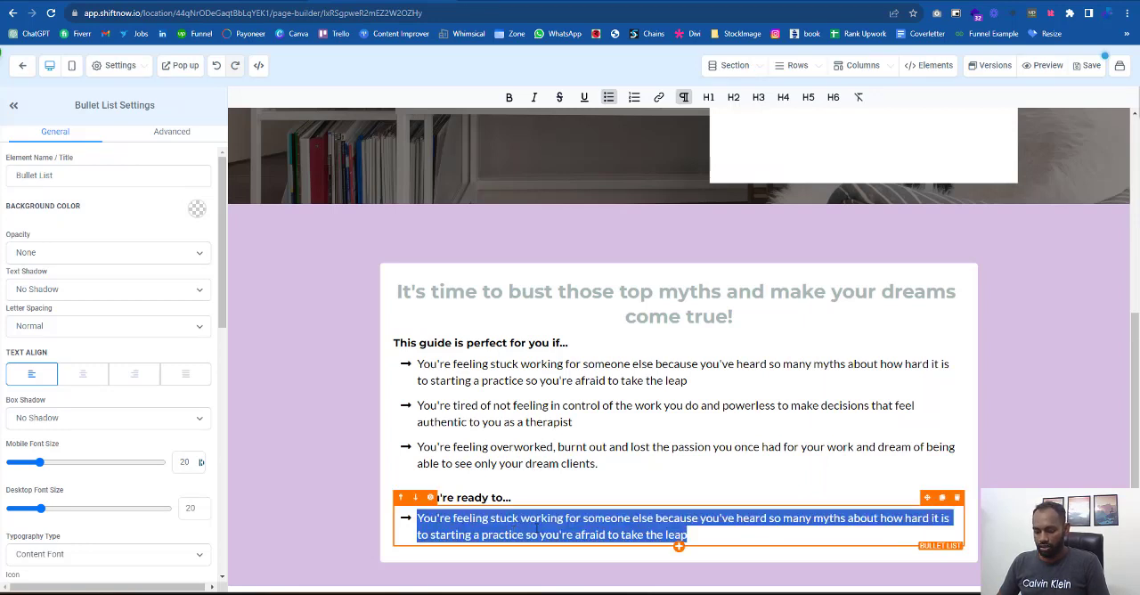
{"action": "key", "text": "ctrl+v"}
{"action": "key", "text": "Delete"}
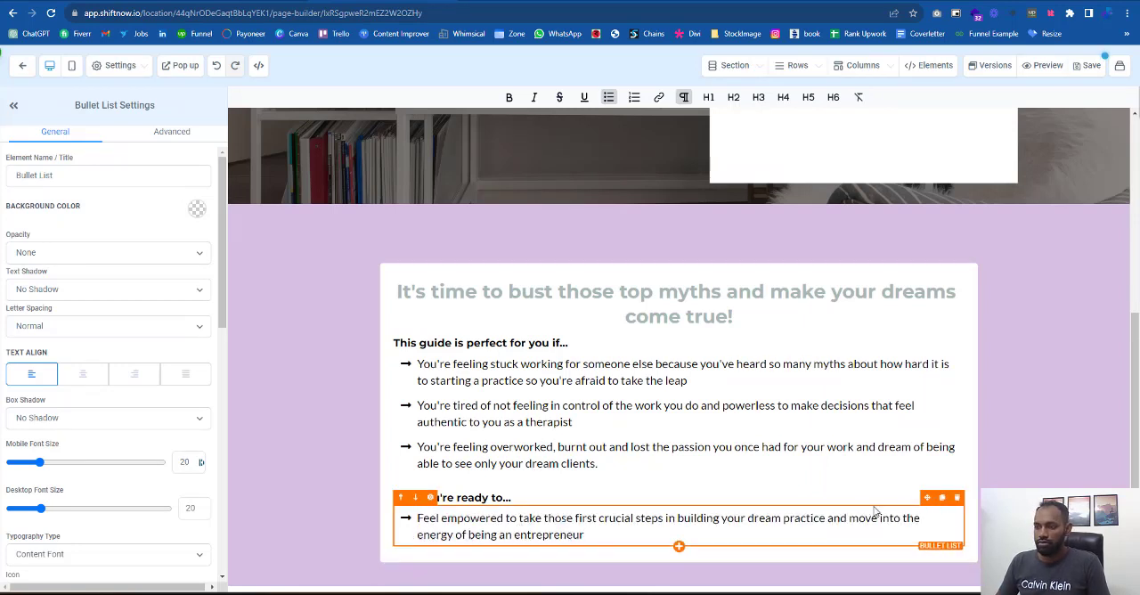
- Duplicate the "Feel empowered..." bullet and replace the copy's text with the reference page's "Reclaim your freedom and power..." item
{"action": "left_click", "coordinate": [940, 500]}
{"action": "left_click", "coordinate": [942, 499]}
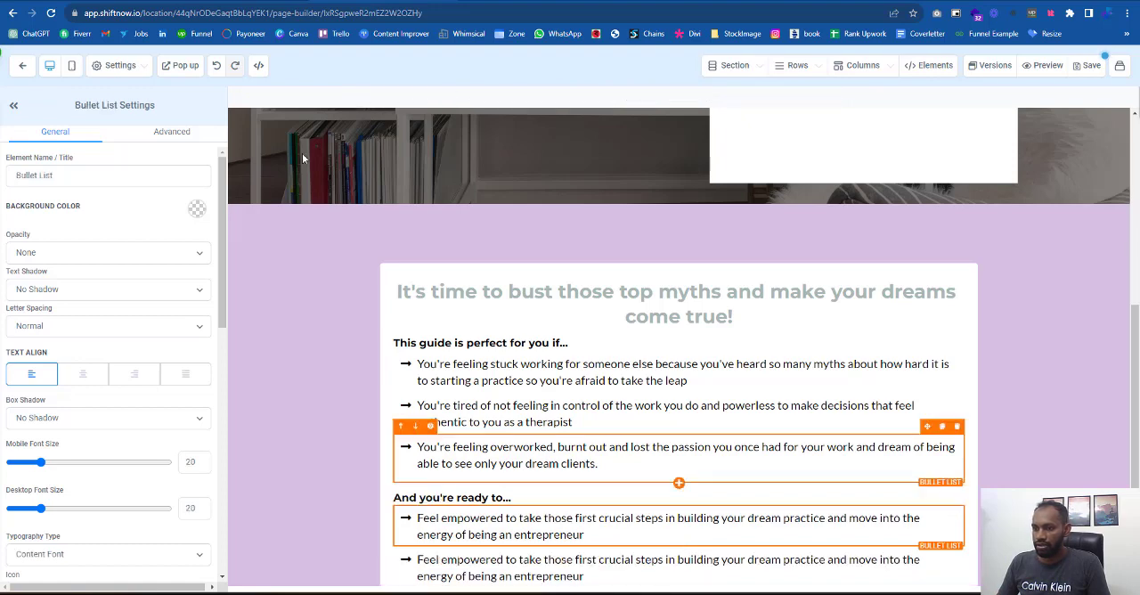
{"action": "left_click", "coordinate": [267, 1]}
{"action": "left_click_drag", "start_coordinate": [344, 417], "coordinate": [360, 435]}
{"action": "key", "text": "ctrl+c"}
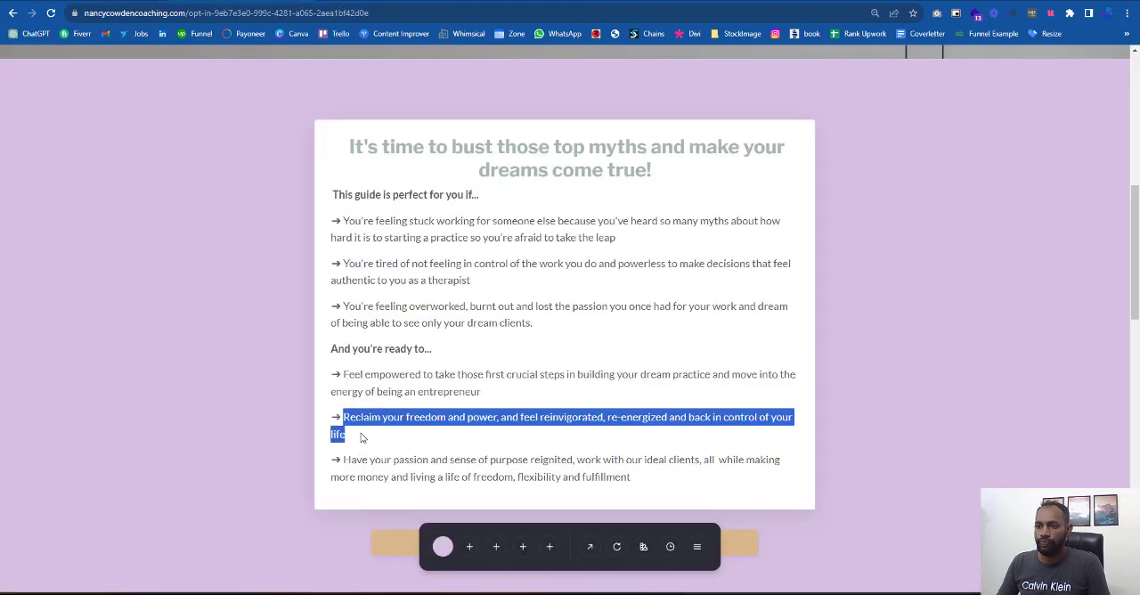
{"action": "left_click", "coordinate": [106, 2]}
{"action": "left_click", "coordinate": [450, 562]}
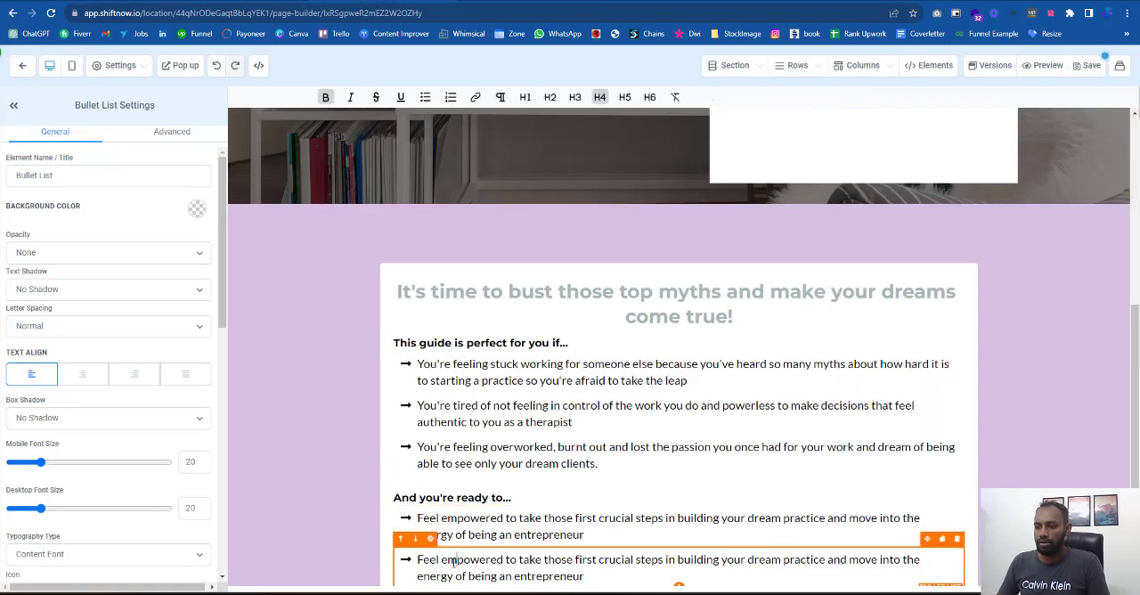
{"action": "key", "text": "ctrl+a"}
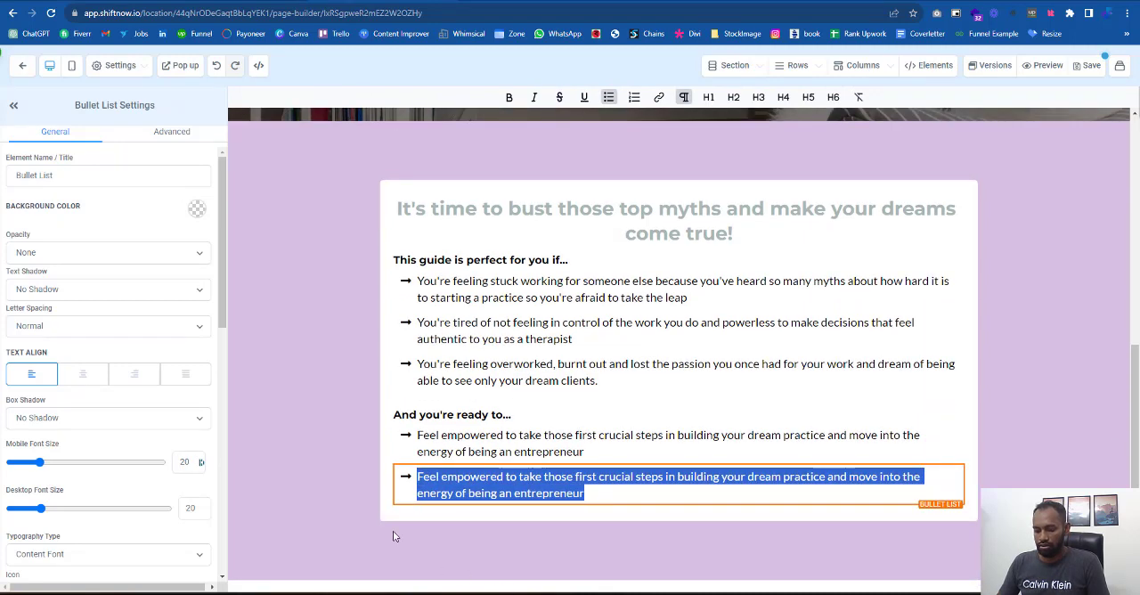
{"action": "key", "text": "ctrl+v"}
{"action": "key", "text": "Delete"}
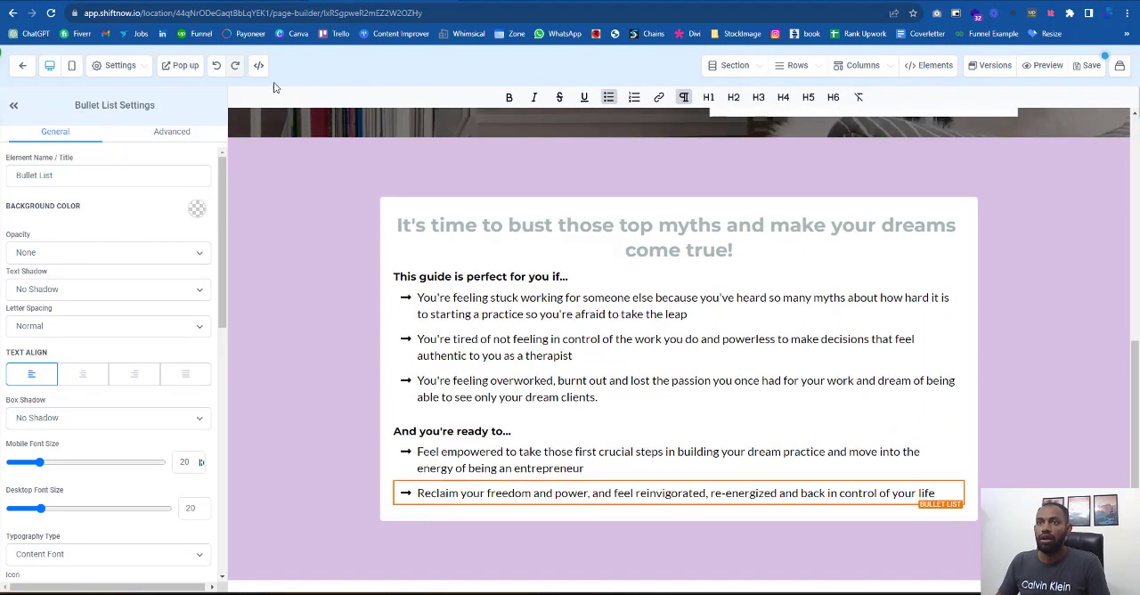
- Duplicate the "Reclaim your freedom..." bullet and replace the copy's text with the reference page's "Have your passion and sense of purpose reignited..." item
{"action": "left_click", "coordinate": [227, 1]}
{"action": "left_click_drag", "start_coordinate": [344, 459], "coordinate": [636, 478]}
{"action": "key", "text": "ctrl+c"}
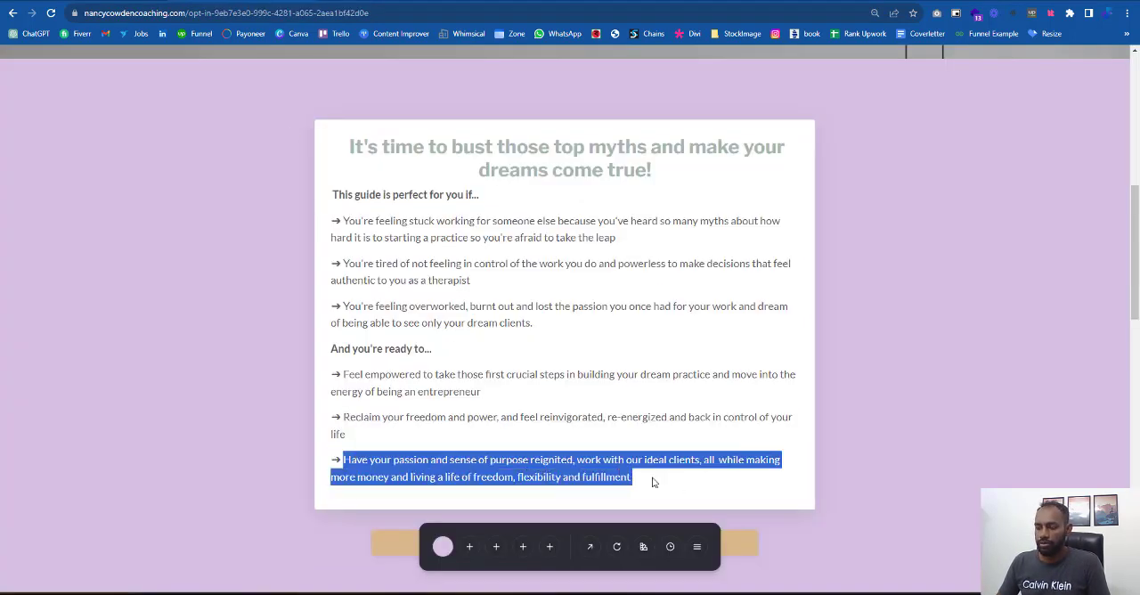
{"action": "left_click", "coordinate": [107, 1]}
{"action": "left_click", "coordinate": [946, 489]}
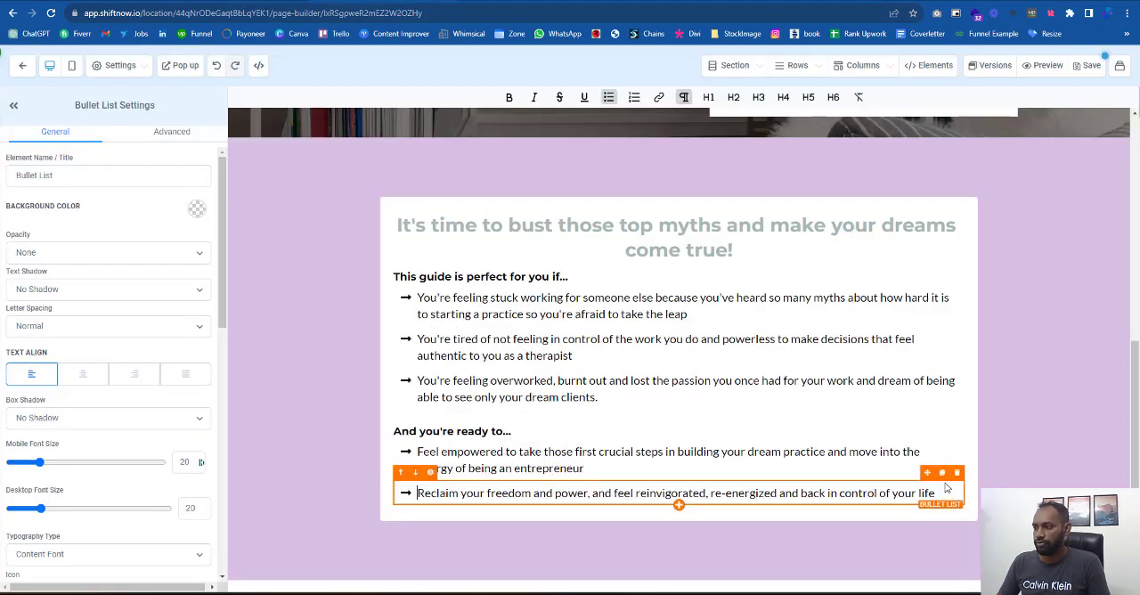
{"action": "left_click", "coordinate": [941, 475]}
{"action": "triple_click", "coordinate": [504, 518]}
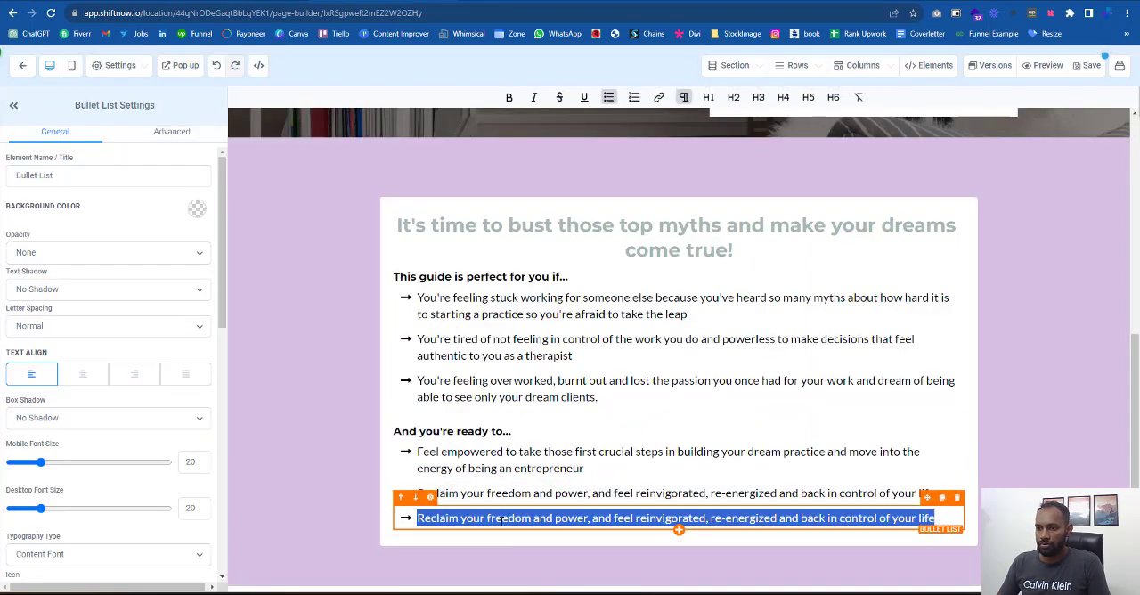
{"action": "key", "text": "ctrl+v"}
{"action": "key", "text": "Delete"}
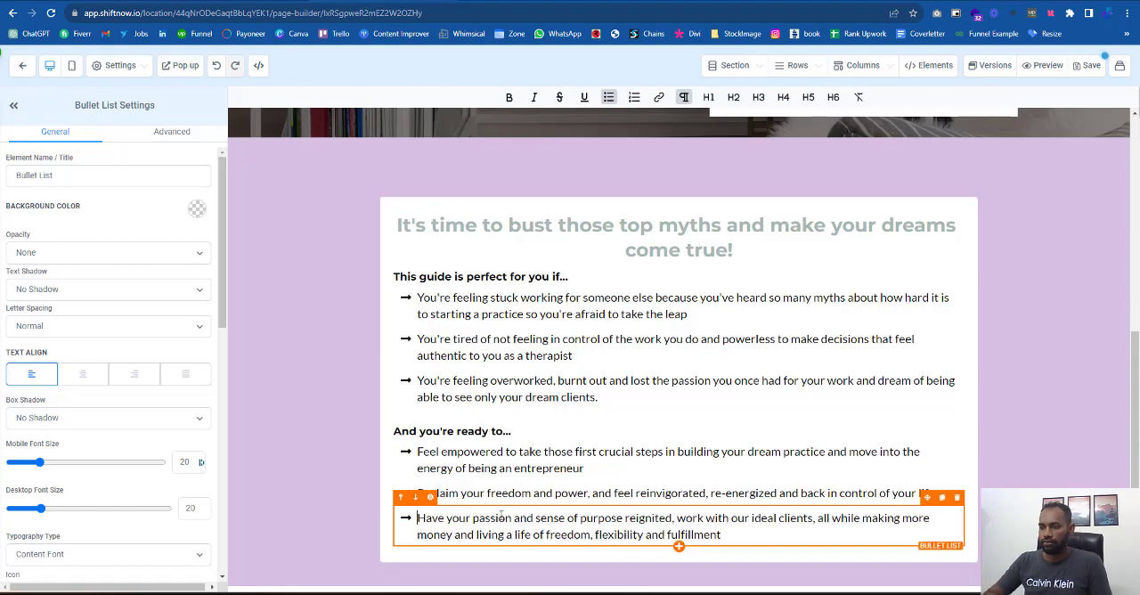
- Set the white one-column row's padding to 16 left, 15 right, 37 top and 36 bottom
{"action": "left_click", "coordinate": [328, 247]}
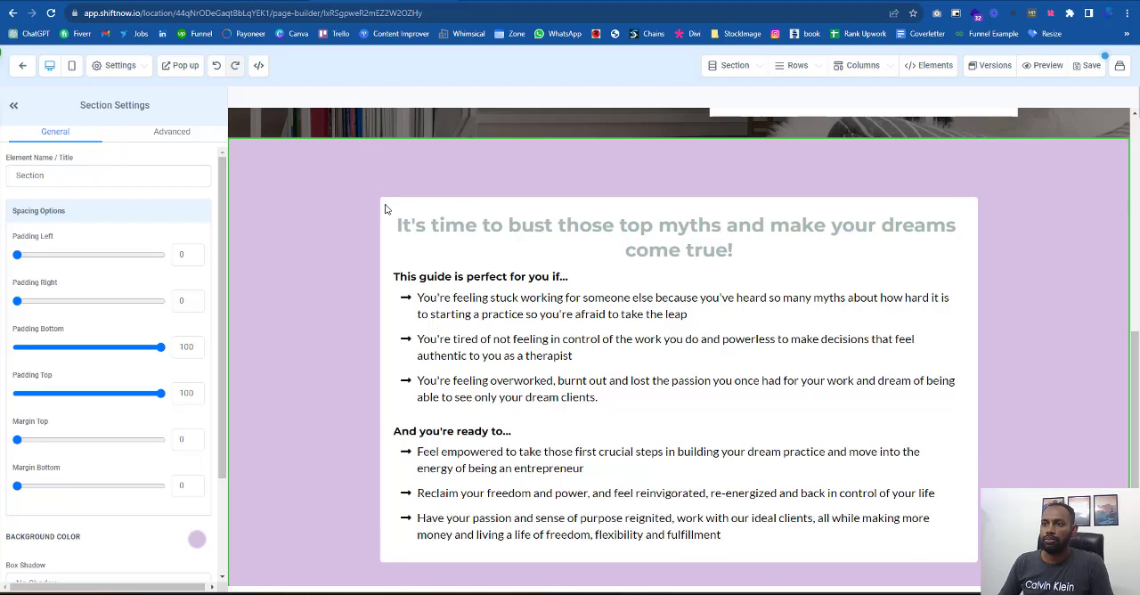
{"action": "left_click", "coordinate": [384, 208]}
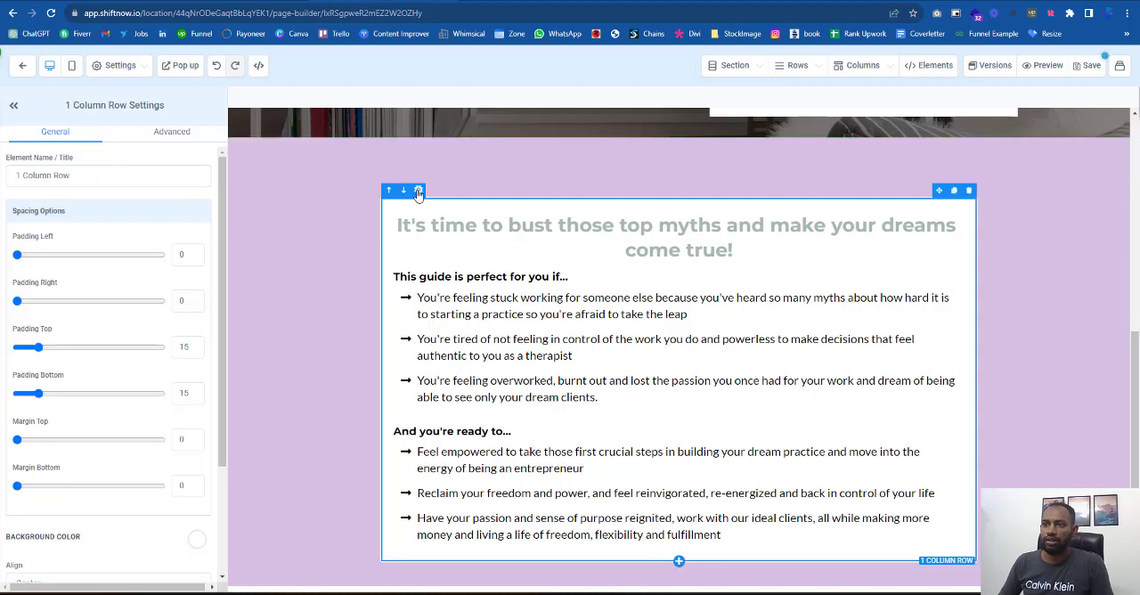
{"action": "left_click_drag", "start_coordinate": [17, 302], "coordinate": [38, 301]}
{"action": "left_click_drag", "start_coordinate": [17, 254], "coordinate": [40, 256]}
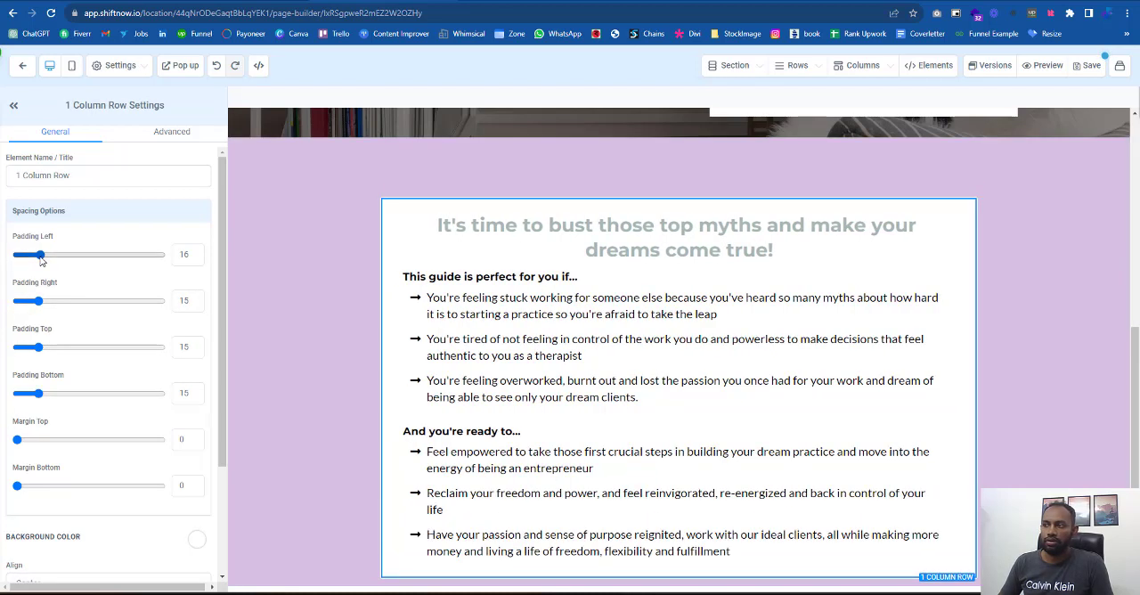
{"action": "left_click_drag", "start_coordinate": [38, 348], "coordinate": [68, 353]}
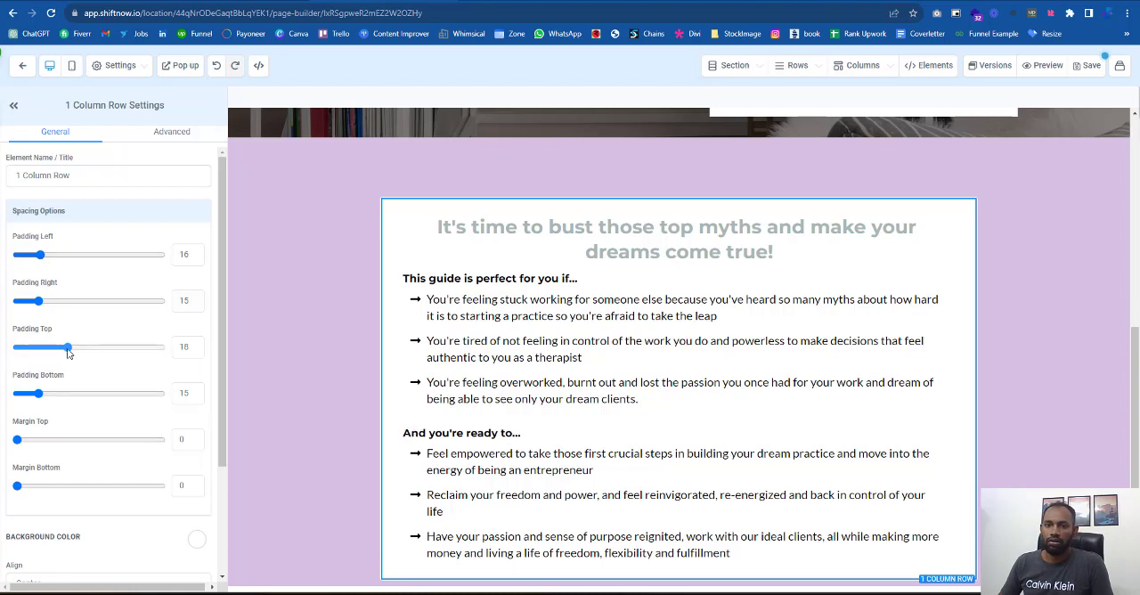
{"action": "left_click_drag", "start_coordinate": [38, 393], "coordinate": [69, 393]}
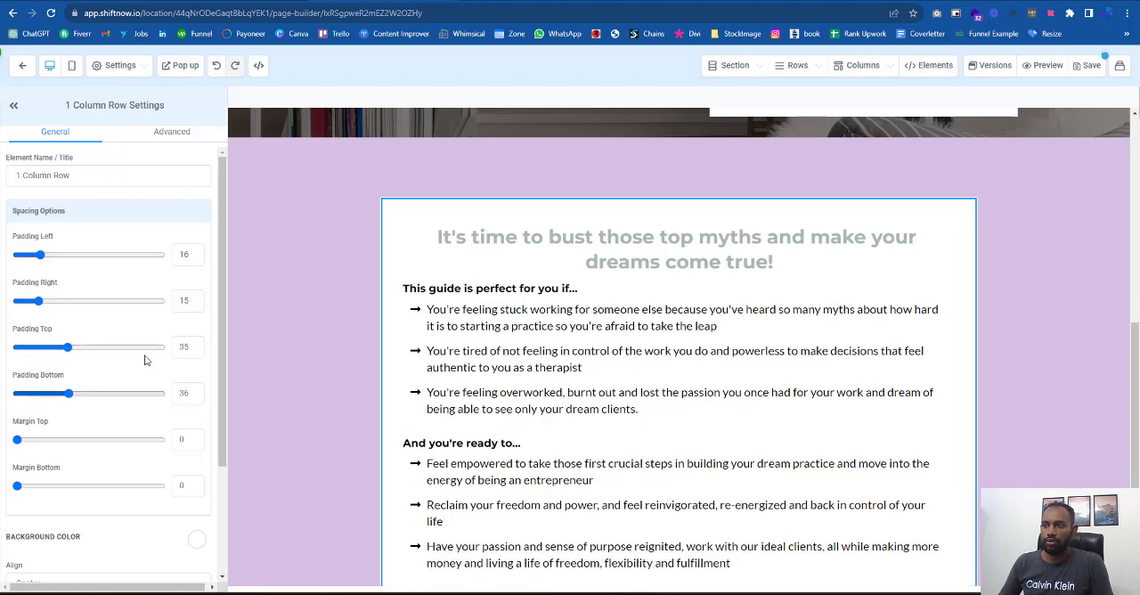
{"action": "scroll", "coordinate": [116, 353], "scroll_direction": "down", "scroll_amount": 1}
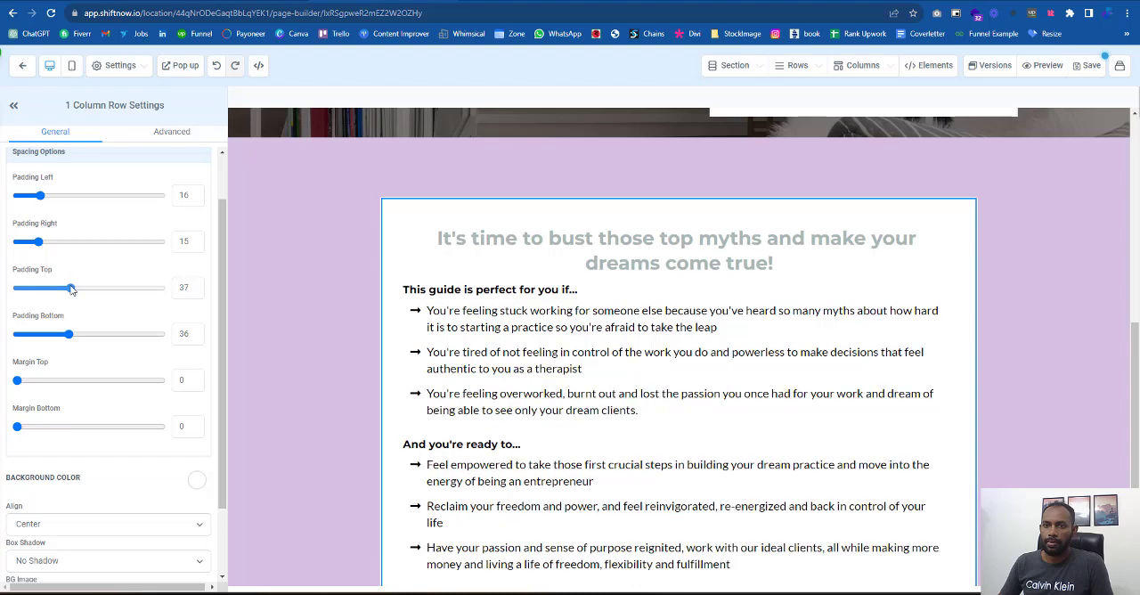
{"action": "scroll", "coordinate": [891, 356], "scroll_direction": "down", "scroll_amount": 1}
- Narrow the white one-column row that holds the bullet lists to a width of 80
{"action": "left_click", "coordinate": [1018, 473]}
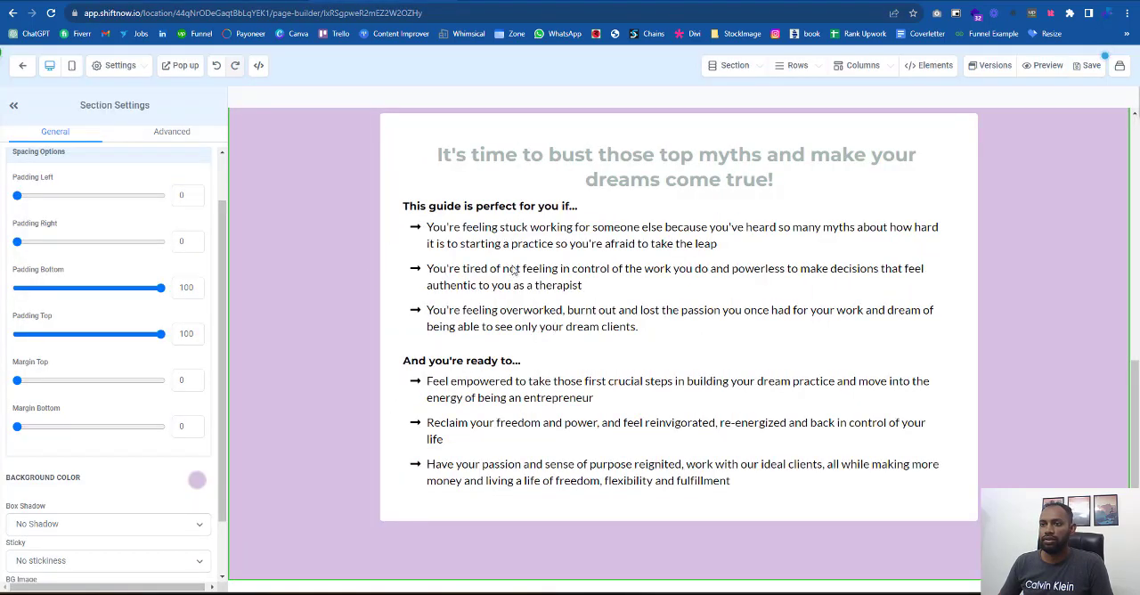
{"action": "left_click", "coordinate": [425, 125]}
{"action": "scroll", "coordinate": [112, 457], "scroll_direction": "down", "scroll_amount": 2}
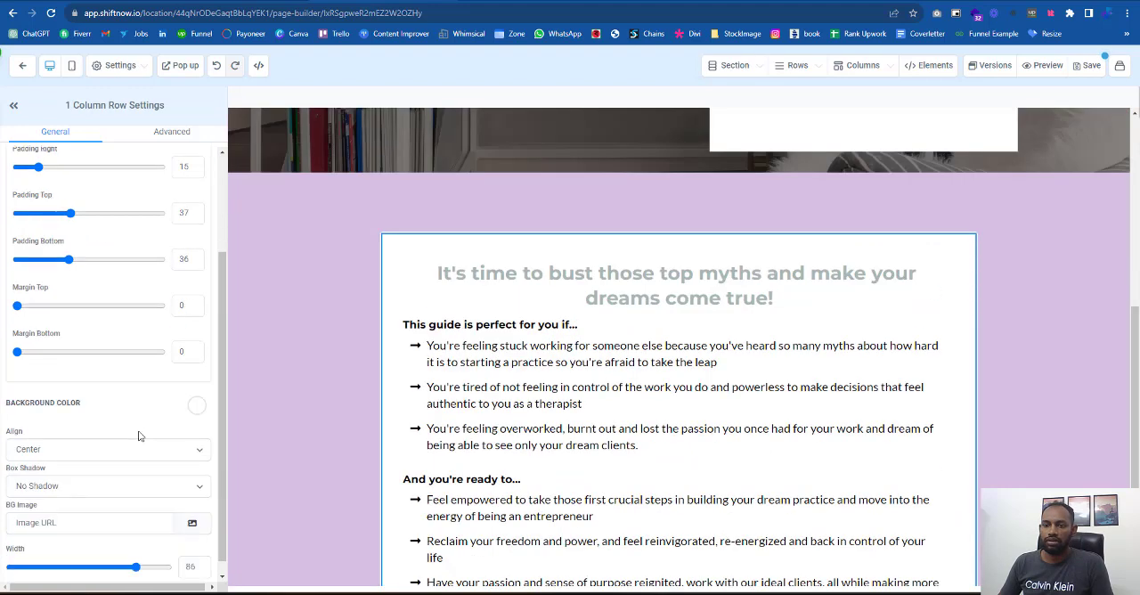
{"action": "left_click_drag", "start_coordinate": [149, 552], "coordinate": [123, 561]}
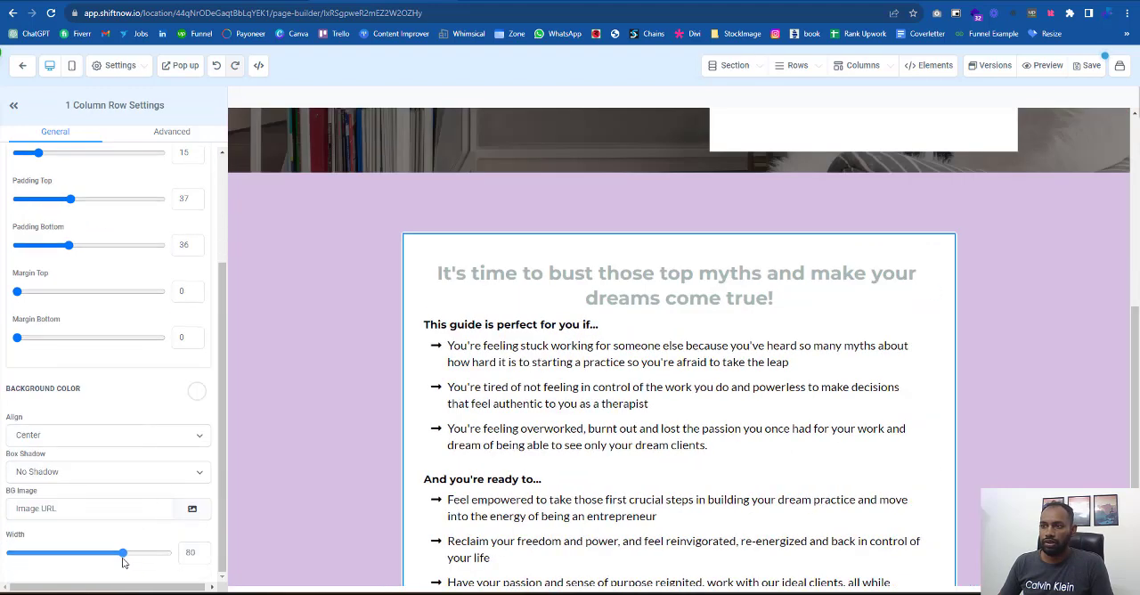
{"action": "left_click", "coordinate": [959, 374]}
- Add a one-column row below the white box in the purple section and place a button element in it
{"action": "scroll", "coordinate": [936, 362], "scroll_direction": "down", "scroll_amount": 2}
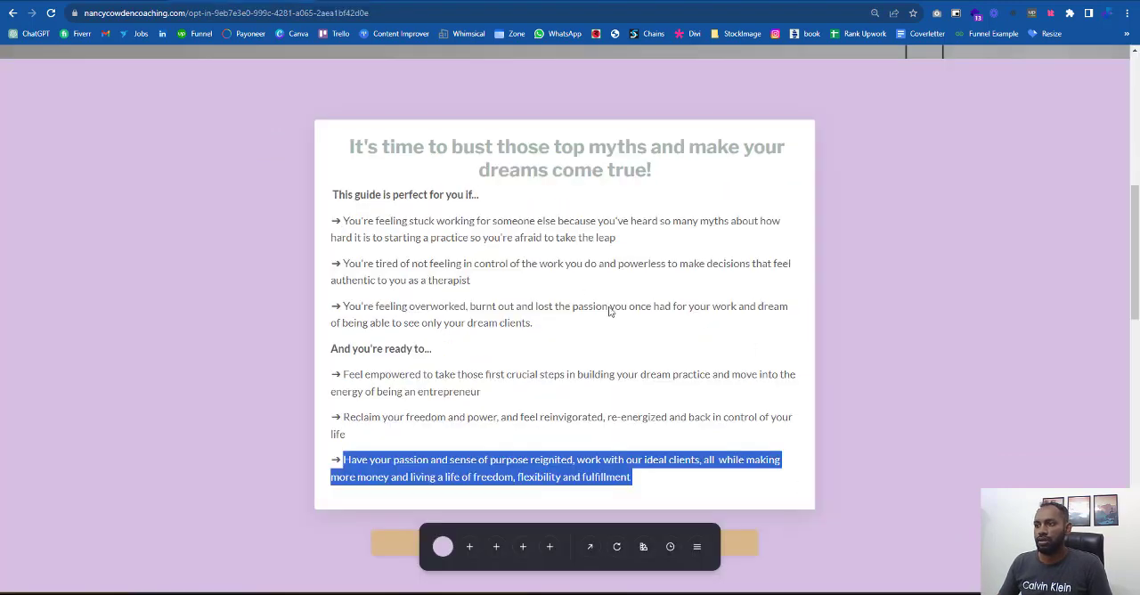
{"action": "scroll", "coordinate": [719, 482], "scroll_direction": "down", "scroll_amount": 2}
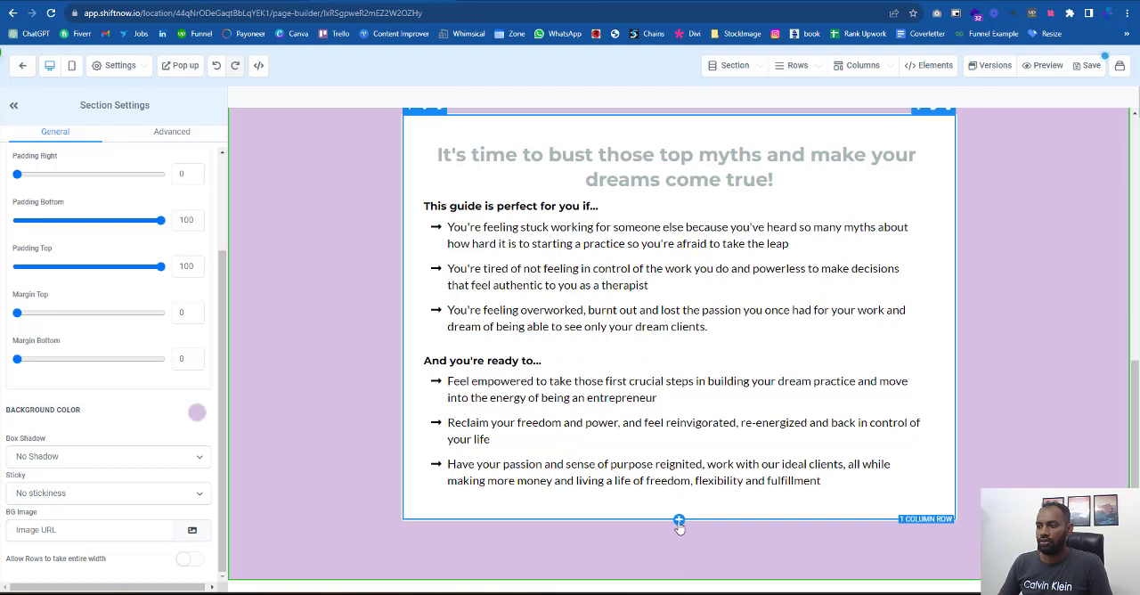
{"action": "left_click", "coordinate": [679, 521]}
{"action": "left_click", "coordinate": [997, 166]}
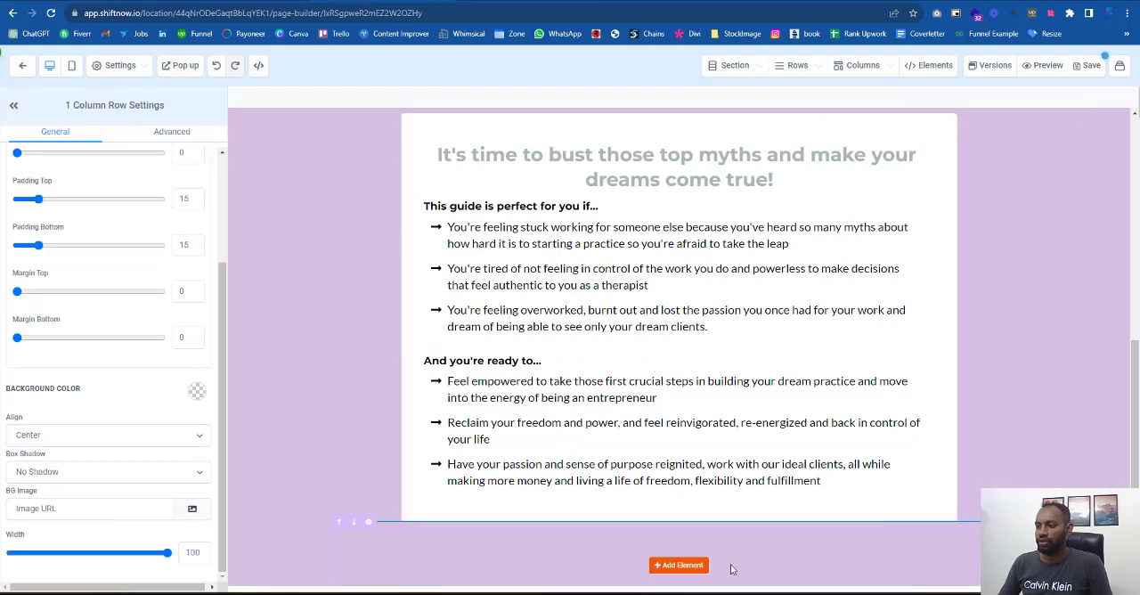
{"action": "left_click", "coordinate": [679, 565]}
{"action": "left_click", "coordinate": [971, 107]}
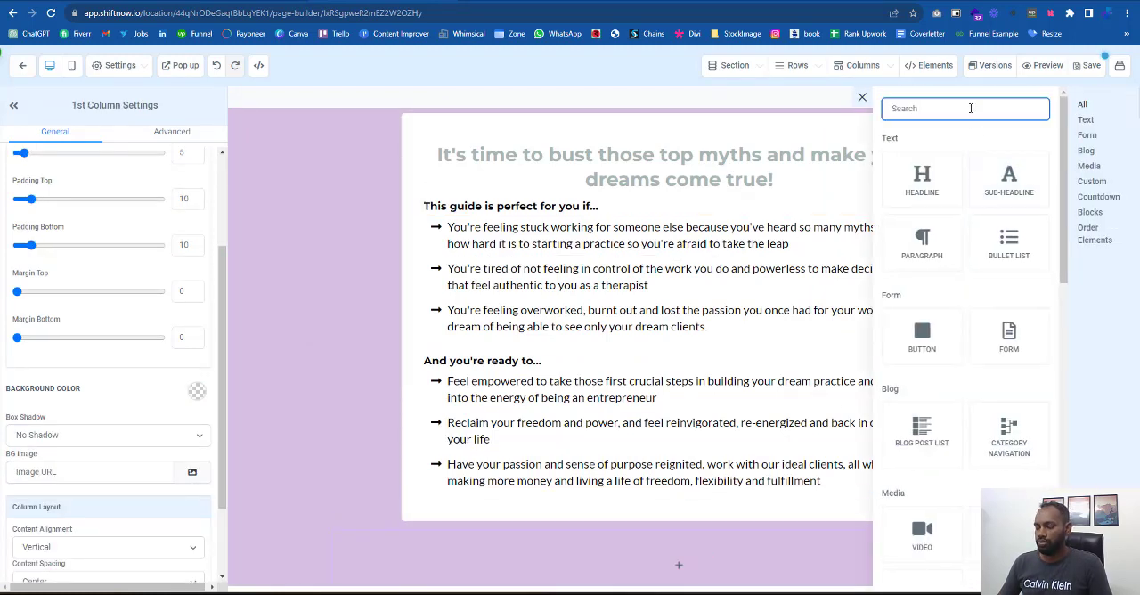
{"action": "type", "text": "bu"}
{"action": "left_click", "coordinate": [922, 272]}
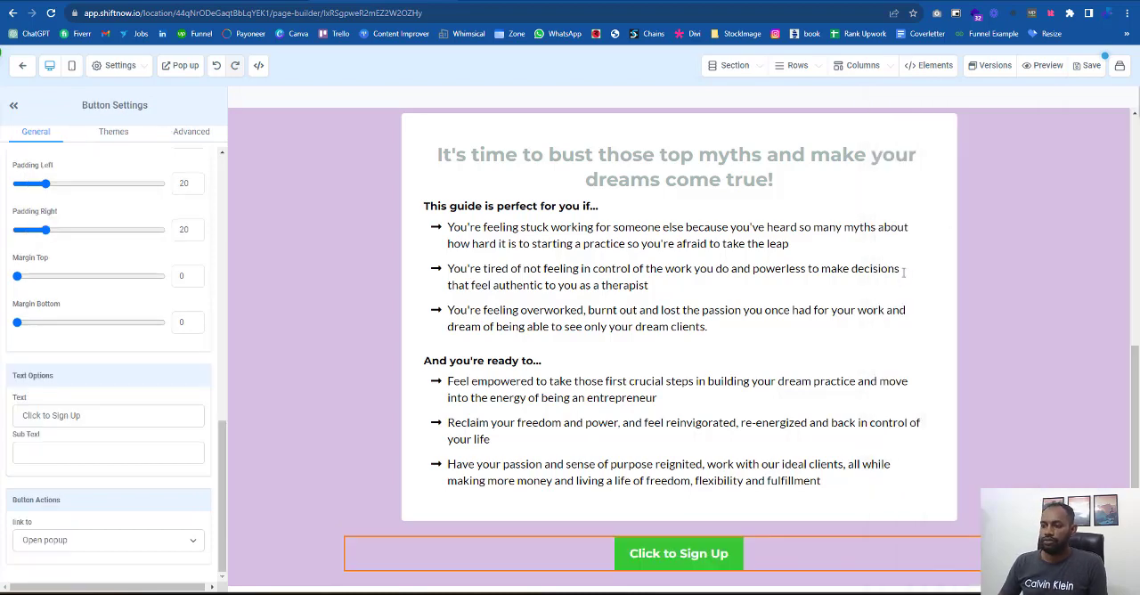
- Set the new button's text to "I am ready to burst those myths", modelled on the reference page's button
{"action": "left_click", "coordinate": [234, 2]}
{"action": "left_click_drag", "start_coordinate": [762, 361], "coordinate": [712, 418]}
{"action": "left_click", "coordinate": [272, 384]}
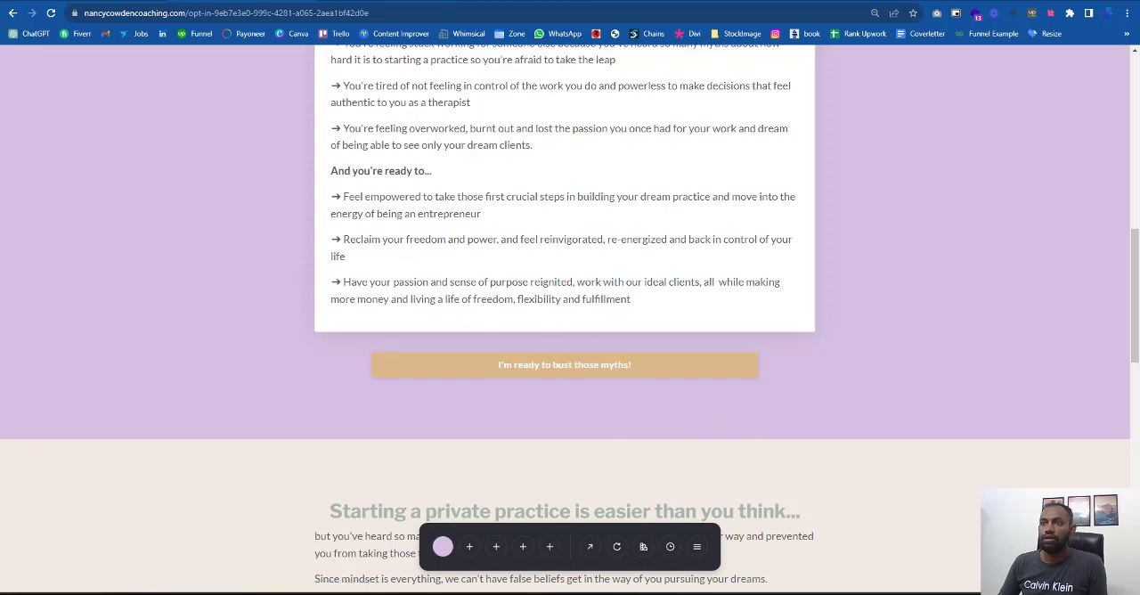
{"action": "left_click", "coordinate": [107, 1]}
{"action": "left_click_drag", "start_coordinate": [122, 419], "coordinate": [20, 394]}
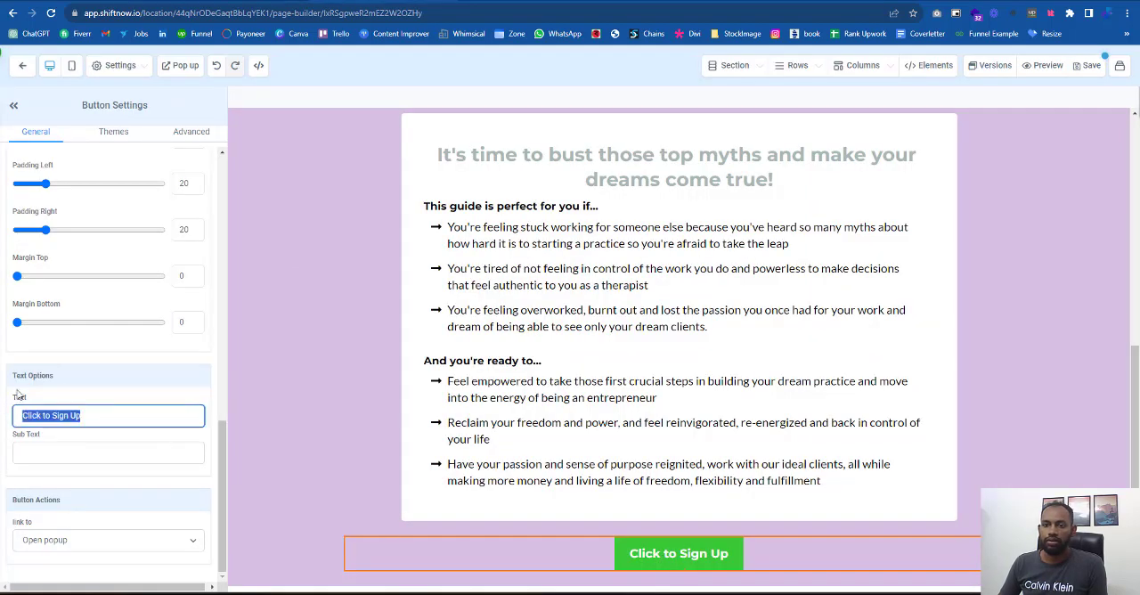
{"action": "key", "text": "ctrl+Tab"}
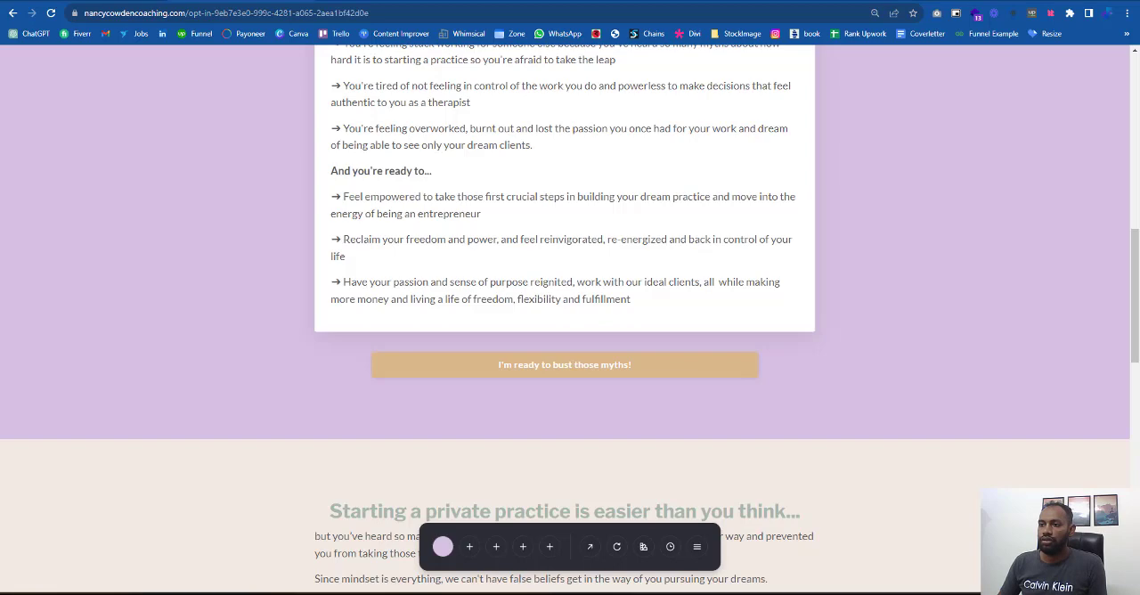
{"action": "key", "text": "ctrl+shift+Tab"}
{"action": "type", "text": "I a"}
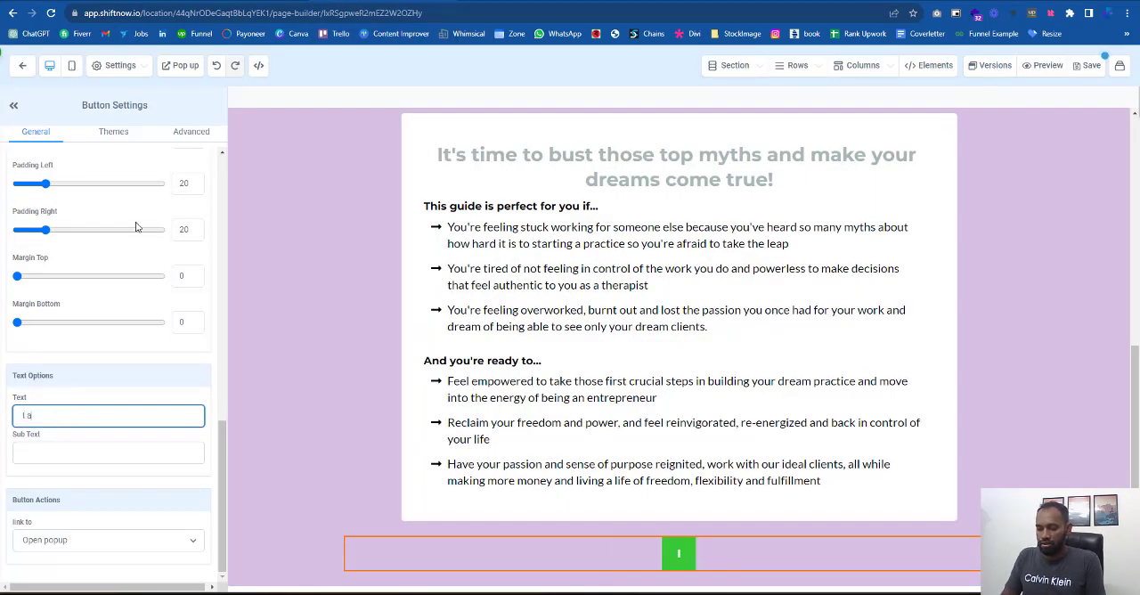
{"action": "type", "text": "m ready to bu"}
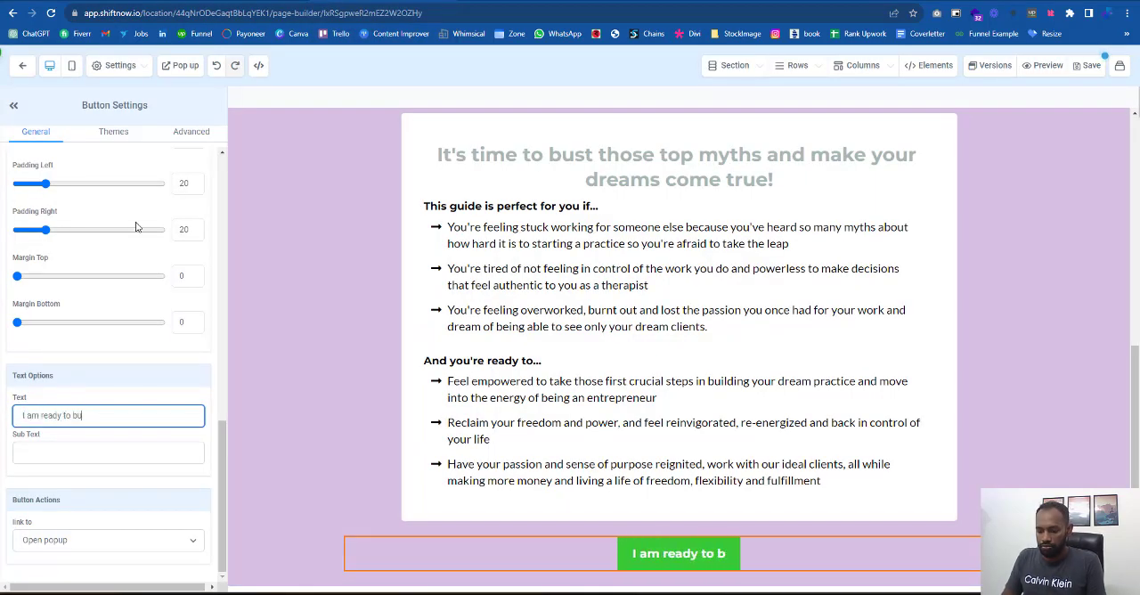
{"action": "type", "text": "rst thos"}
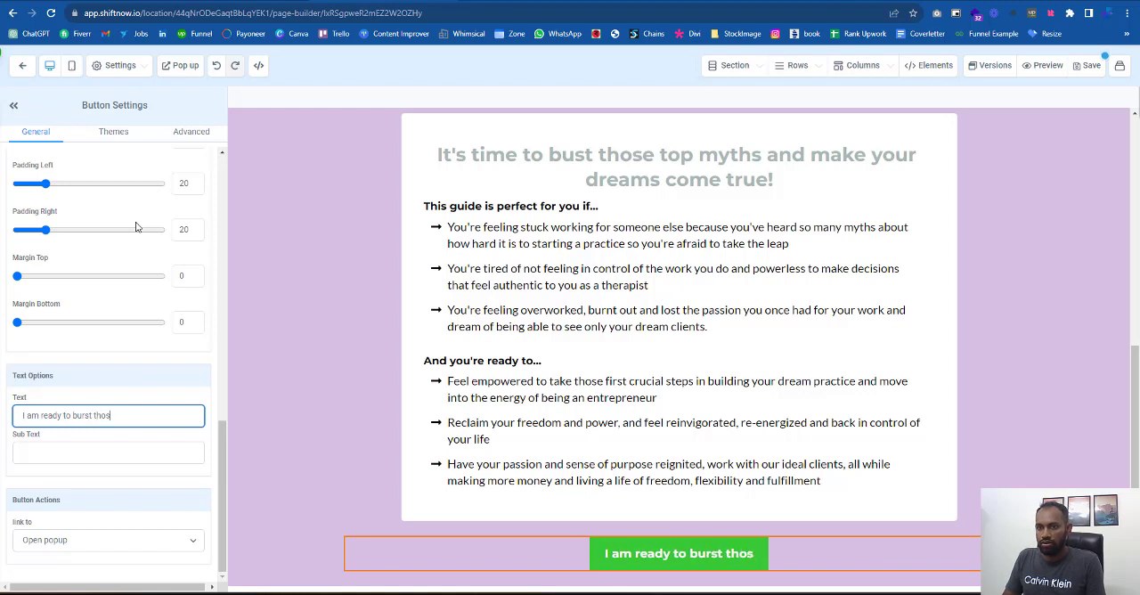
{"action": "type", "text": "e myth"}
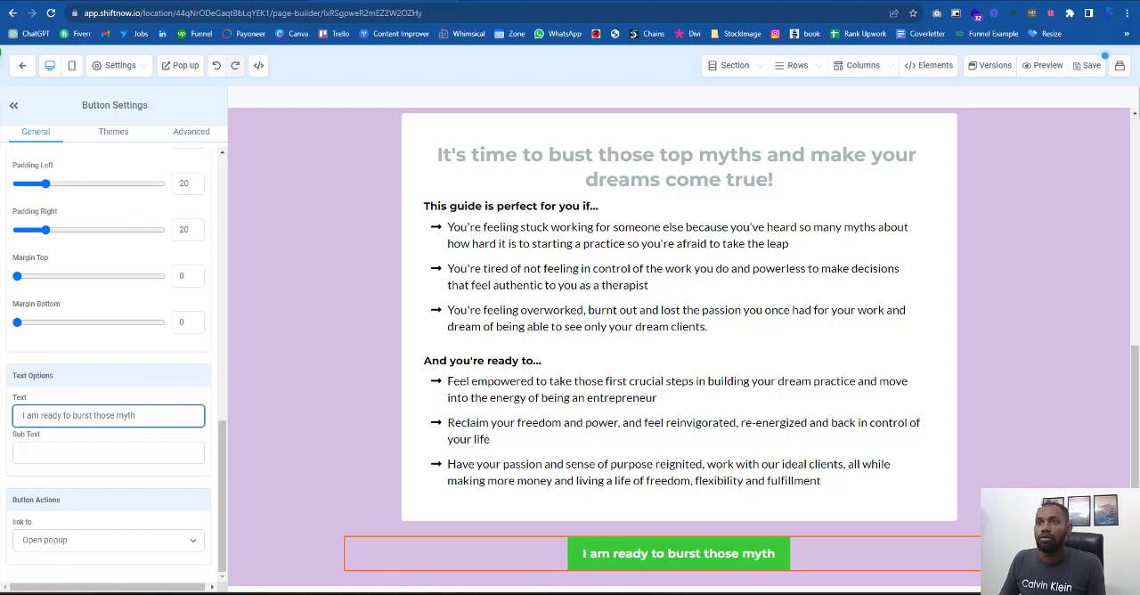
{"action": "key", "text": "ctrl+shift+Tab"}
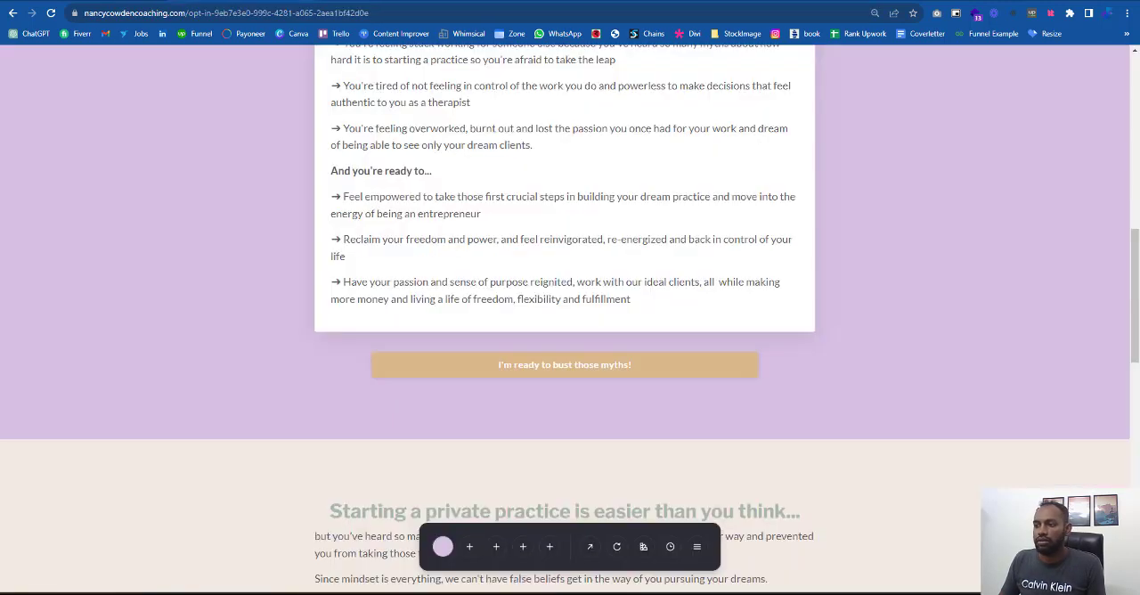
{"action": "key", "text": "ctrl+Tab"}
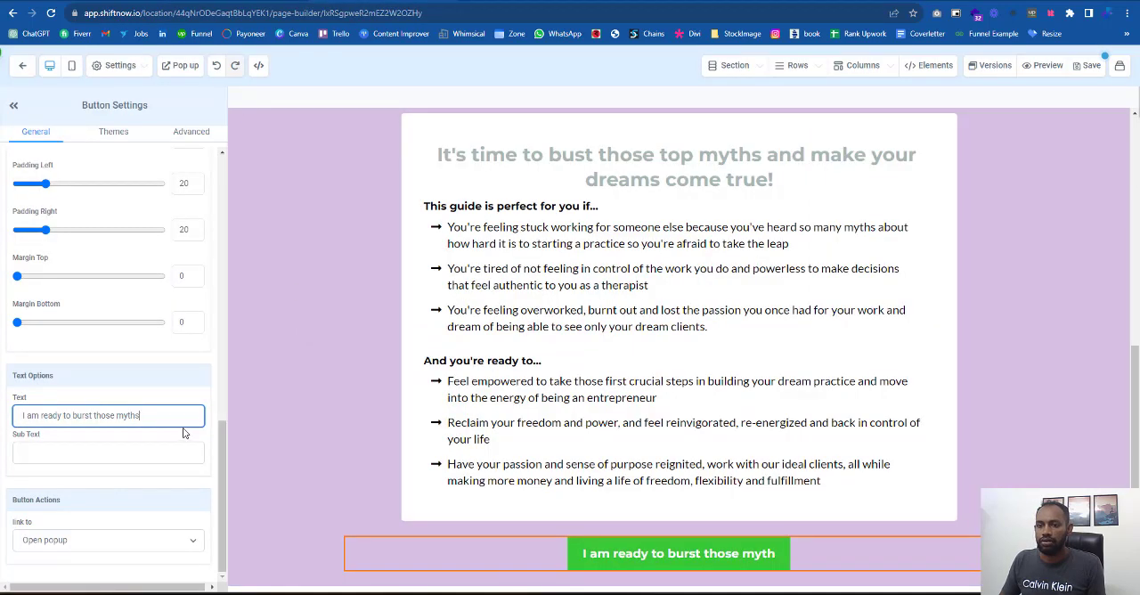
- End the button text with an exclamation mark and set its desktop font size and sub text desktop font size to 14
{"action": "type", "text": "!"}
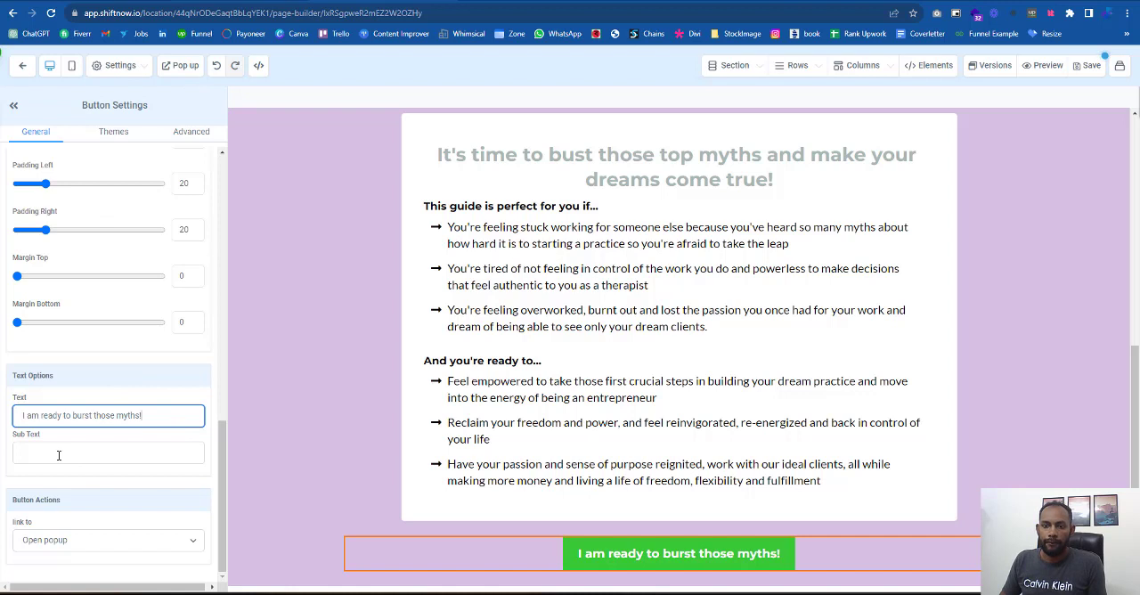
{"action": "scroll", "coordinate": [101, 359], "scroll_direction": "up", "scroll_amount": 5}
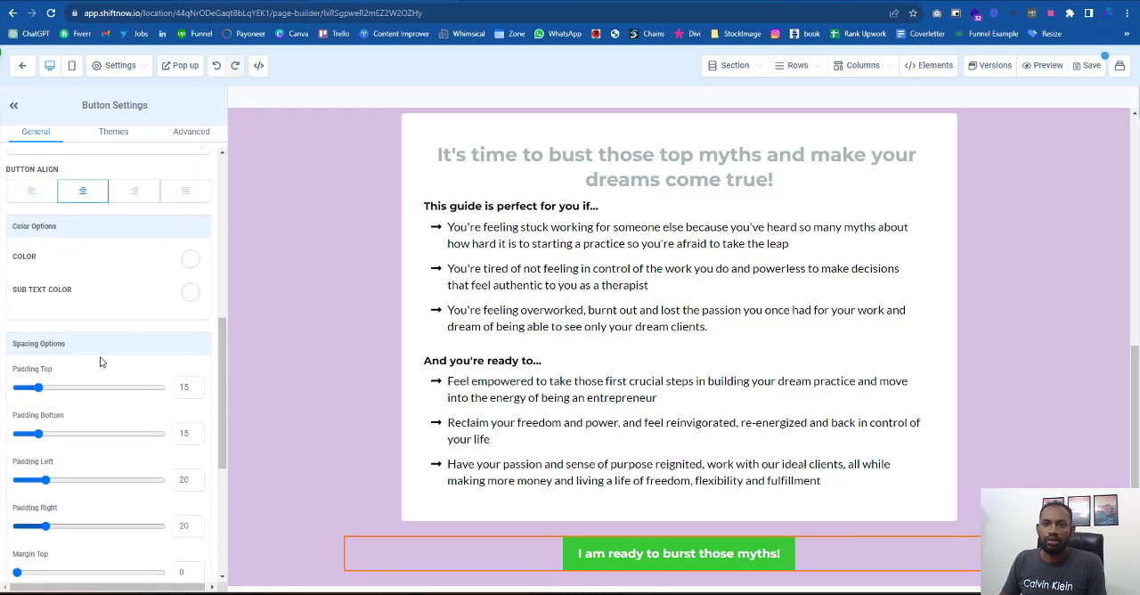
{"action": "scroll", "coordinate": [101, 359], "scroll_direction": "up", "scroll_amount": 2}
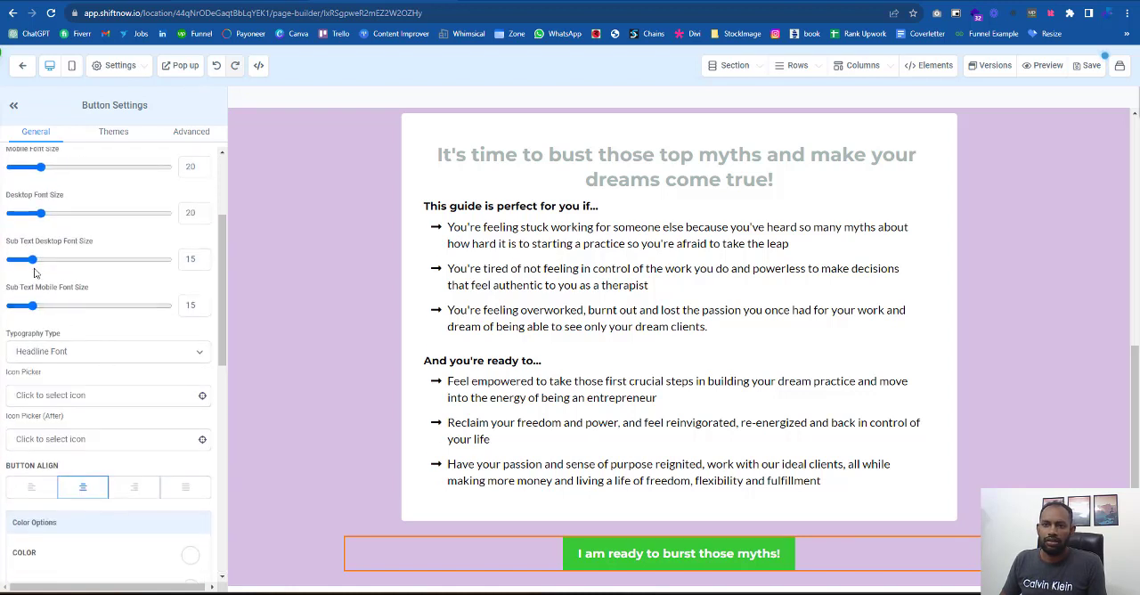
{"action": "left_click_drag", "start_coordinate": [34, 259], "coordinate": [31, 259]}
{"action": "left_click_drag", "start_coordinate": [40, 213], "coordinate": [33, 218]}
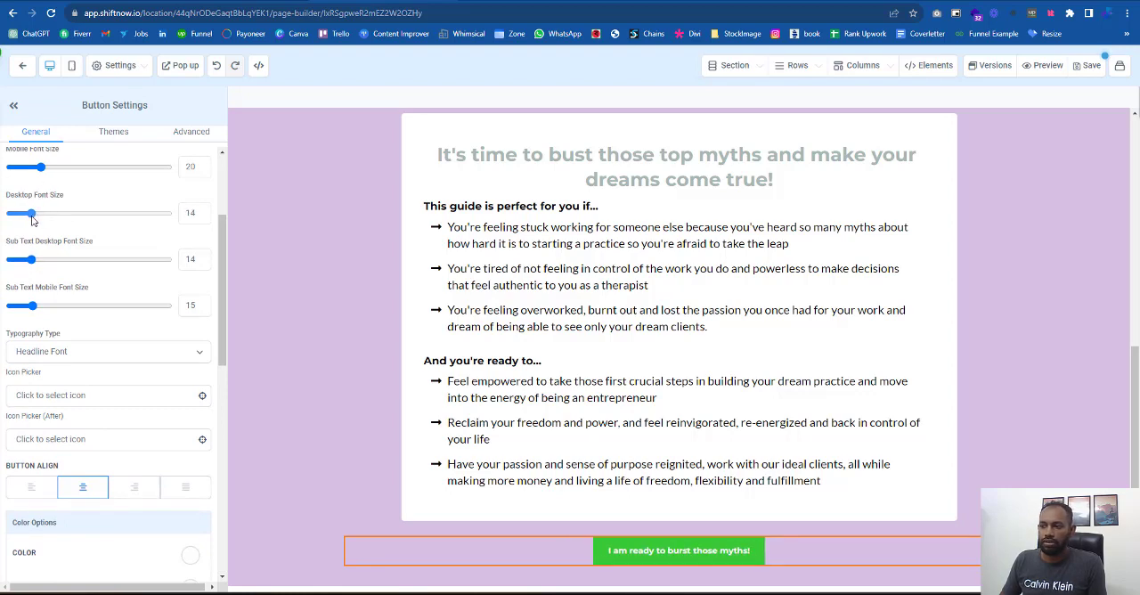
- Widen the button towards the reference button's proportions with a left padding of 66 and a right padding of 65
{"action": "key", "text": "ctrl+Tab"}
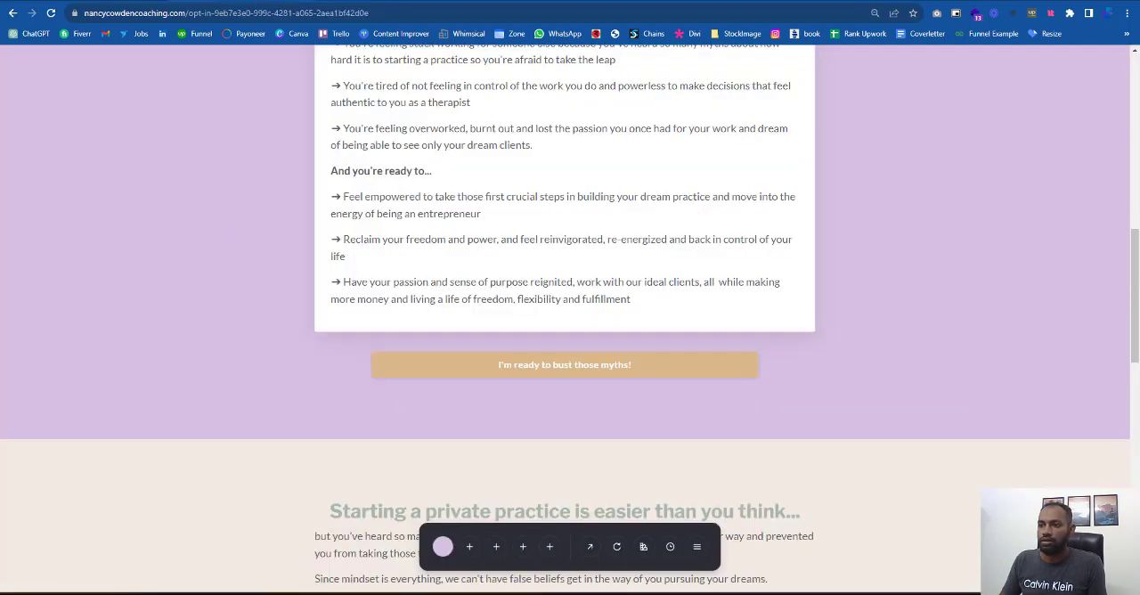
{"action": "key", "text": "ctrl+shift+Tab"}
{"action": "scroll", "coordinate": [51, 401], "scroll_direction": "down", "scroll_amount": 6}
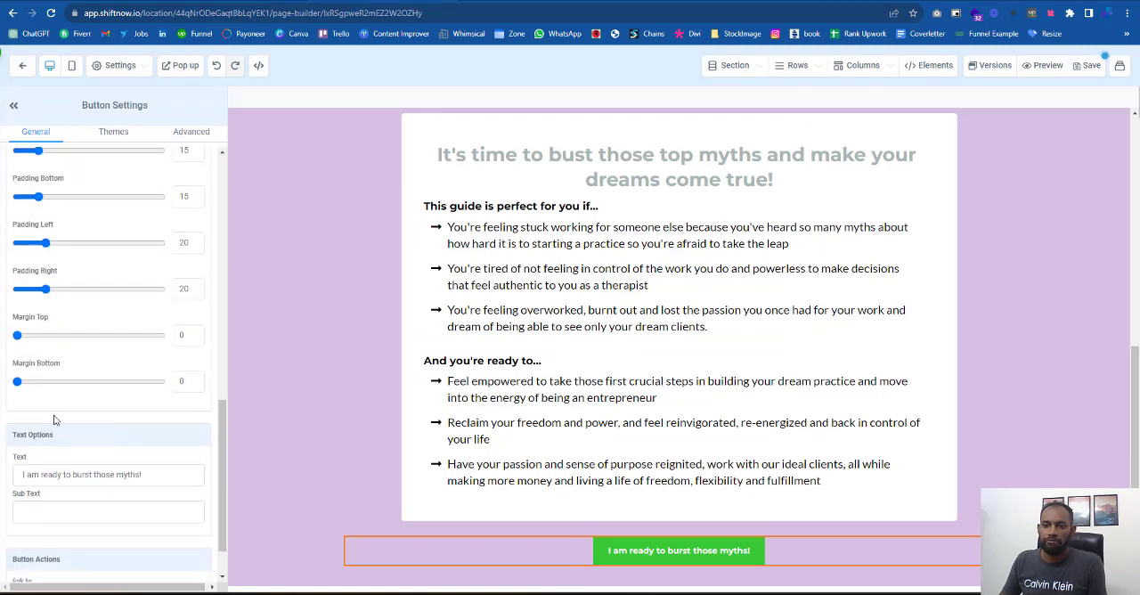
{"action": "left_click_drag", "start_coordinate": [45, 242], "coordinate": [119, 243]}
{"action": "left_click_drag", "start_coordinate": [45, 288], "coordinate": [110, 290]}
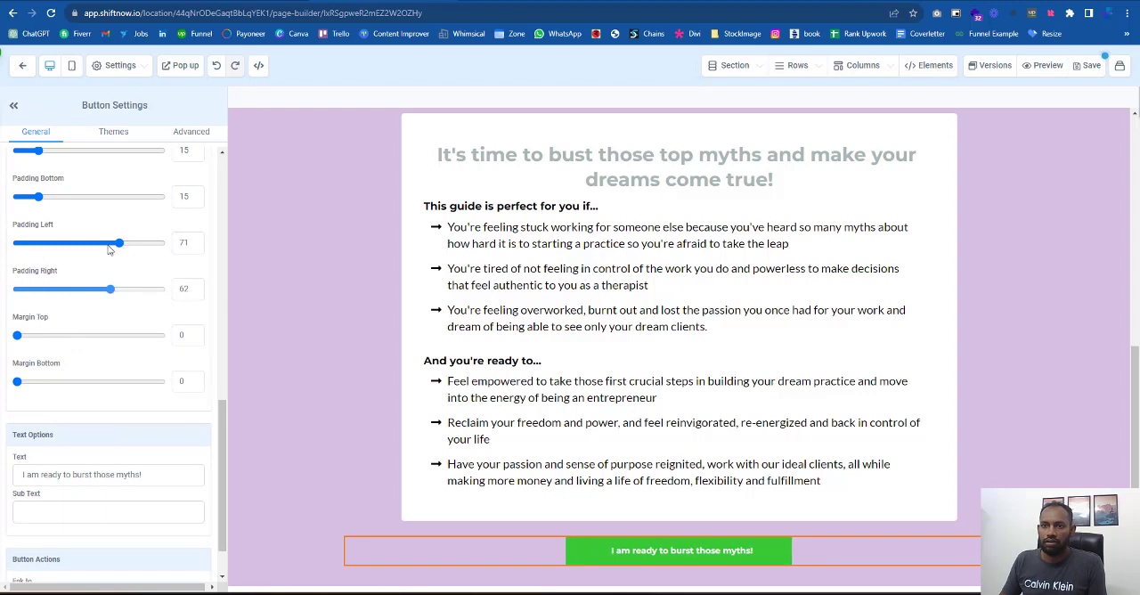
{"action": "left_click_drag", "start_coordinate": [116, 246], "coordinate": [109, 244]}
{"action": "scroll", "coordinate": [165, 479], "scroll_direction": "down", "scroll_amount": 1}
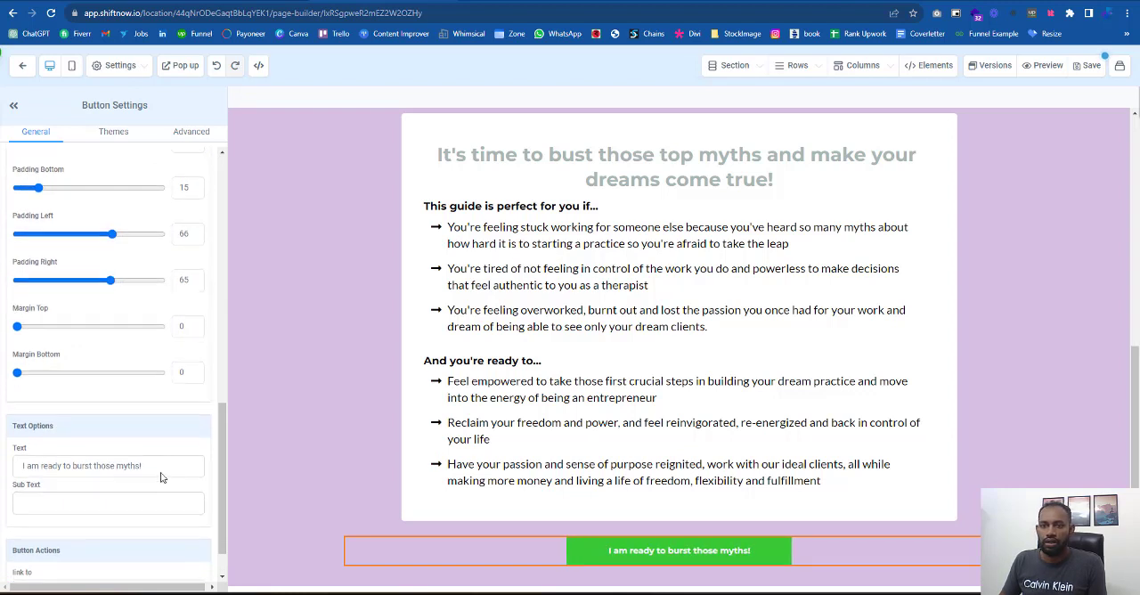
- Change the button's background color to the custom gold used on the reference page's button
{"action": "scroll", "coordinate": [166, 478], "scroll_direction": "up", "scroll_amount": 5}
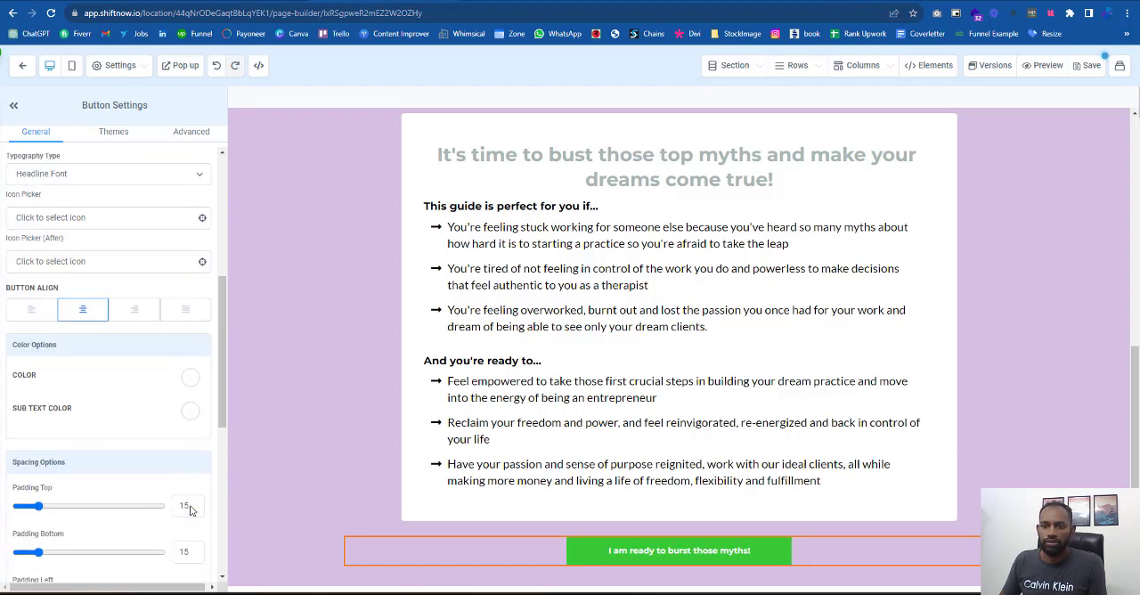
{"action": "scroll", "coordinate": [189, 504], "scroll_direction": "up", "scroll_amount": 4}
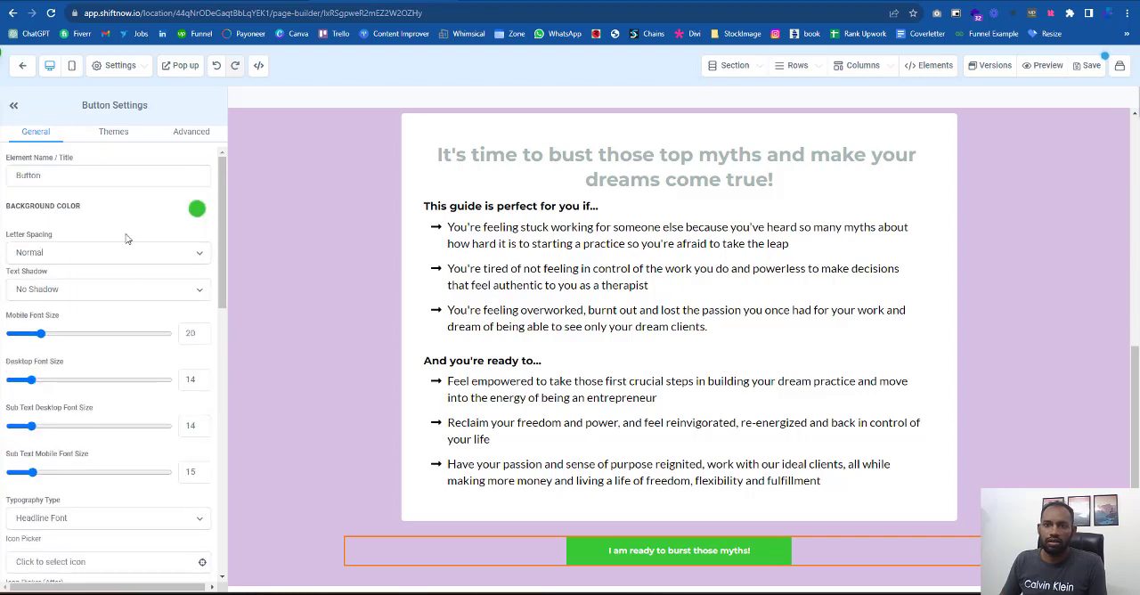
{"action": "left_click", "coordinate": [197, 211]}
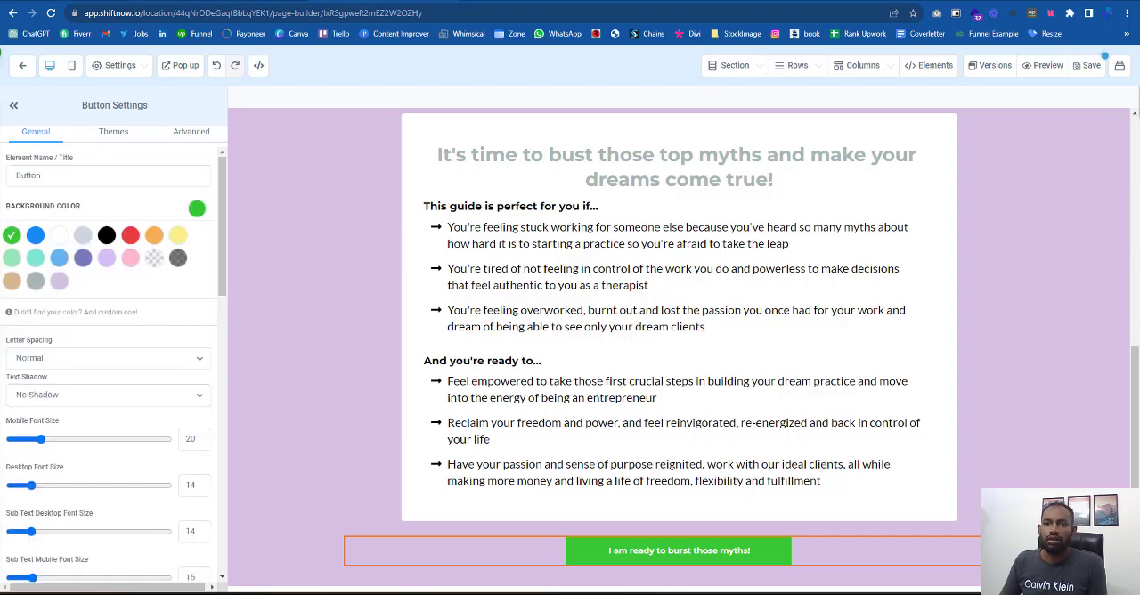
{"action": "key", "text": "ctrl+Tab"}
{"action": "key", "text": "ctrl+shift+Tab"}
{"action": "left_click", "coordinate": [12, 281]}
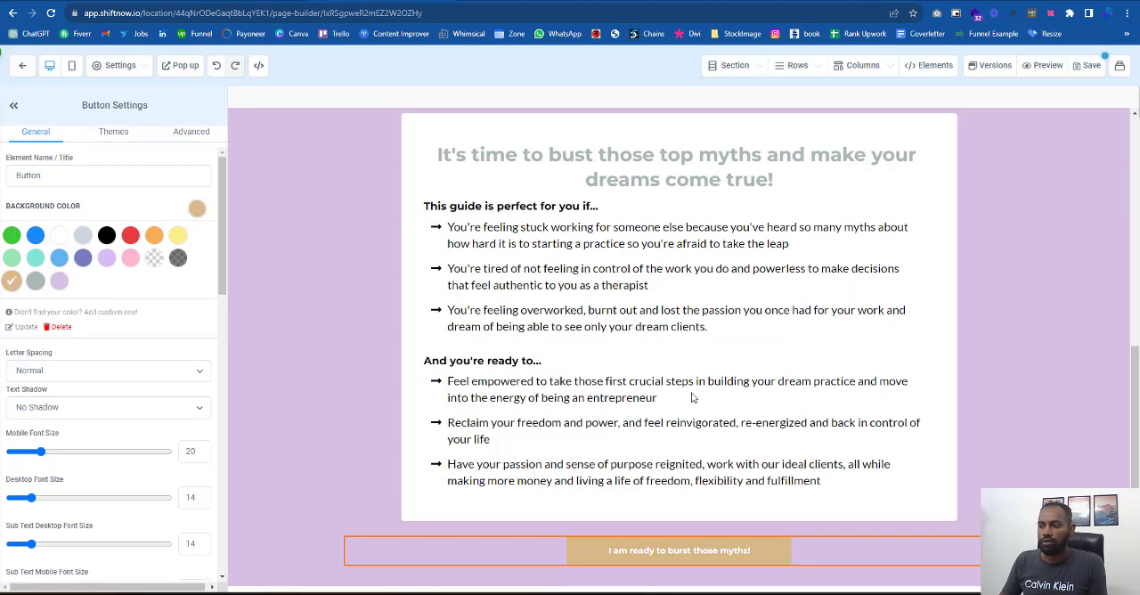
- Check the reference button's look and apply the Glow (loop) effect to the new button
{"action": "key", "text": "ctrl+Tab"}
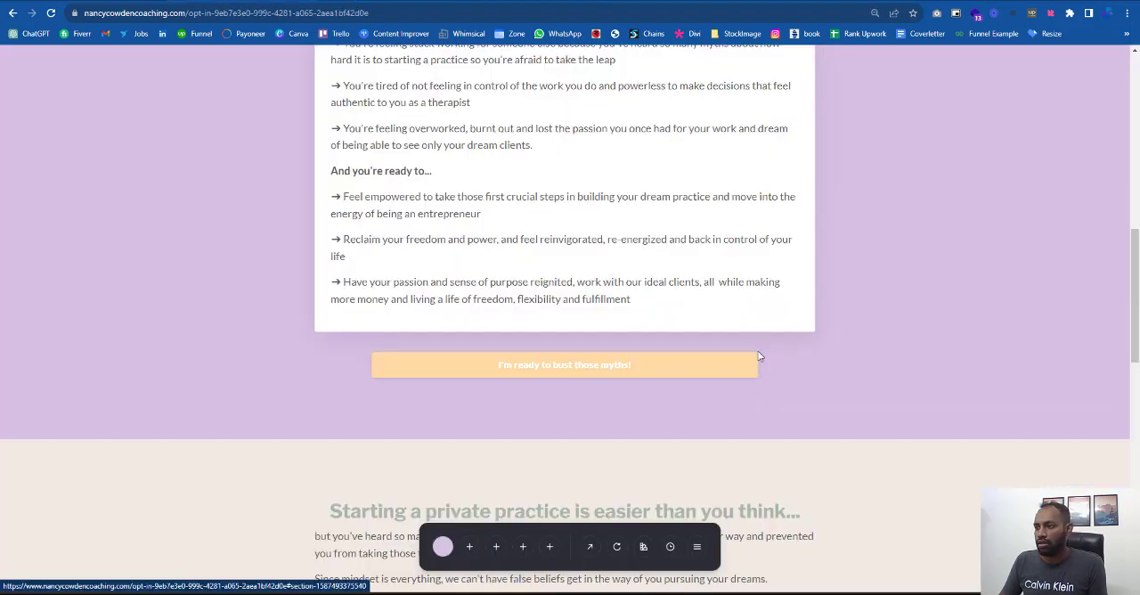
{"action": "key", "text": "ctrl+shift+Tab"}
{"action": "scroll", "coordinate": [200, 243], "scroll_direction": "down", "scroll_amount": 3}
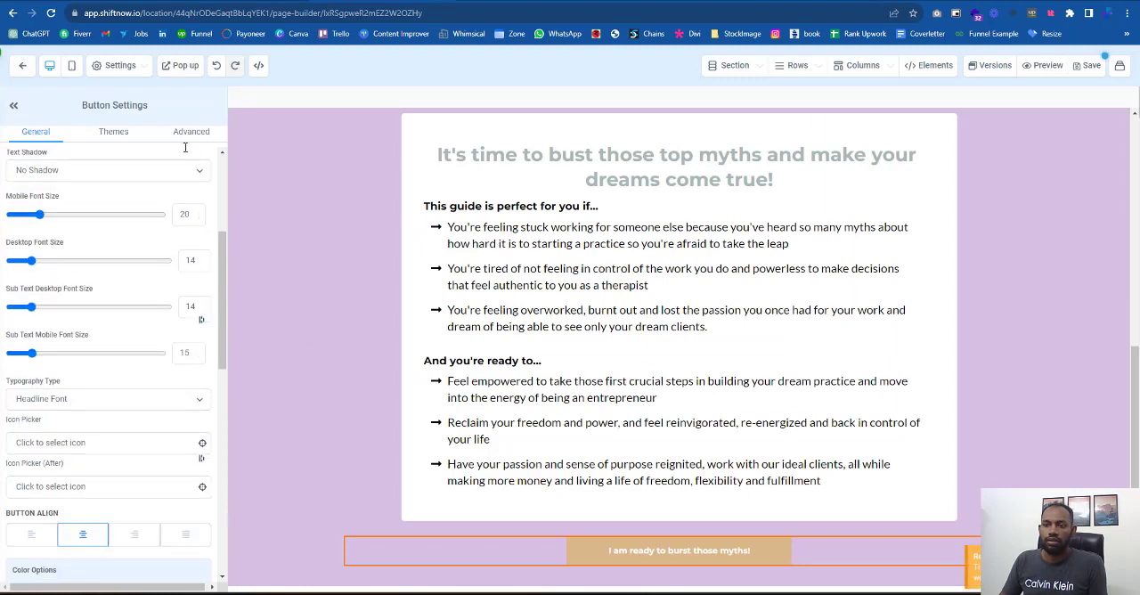
{"action": "left_click", "coordinate": [176, 133]}
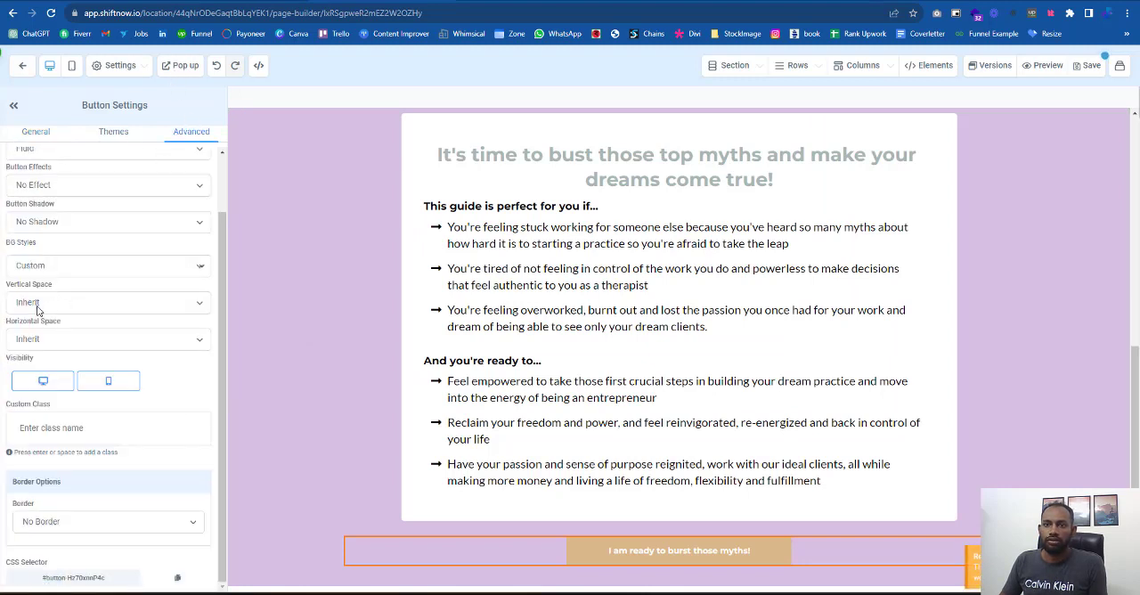
{"action": "left_click", "coordinate": [70, 186]}
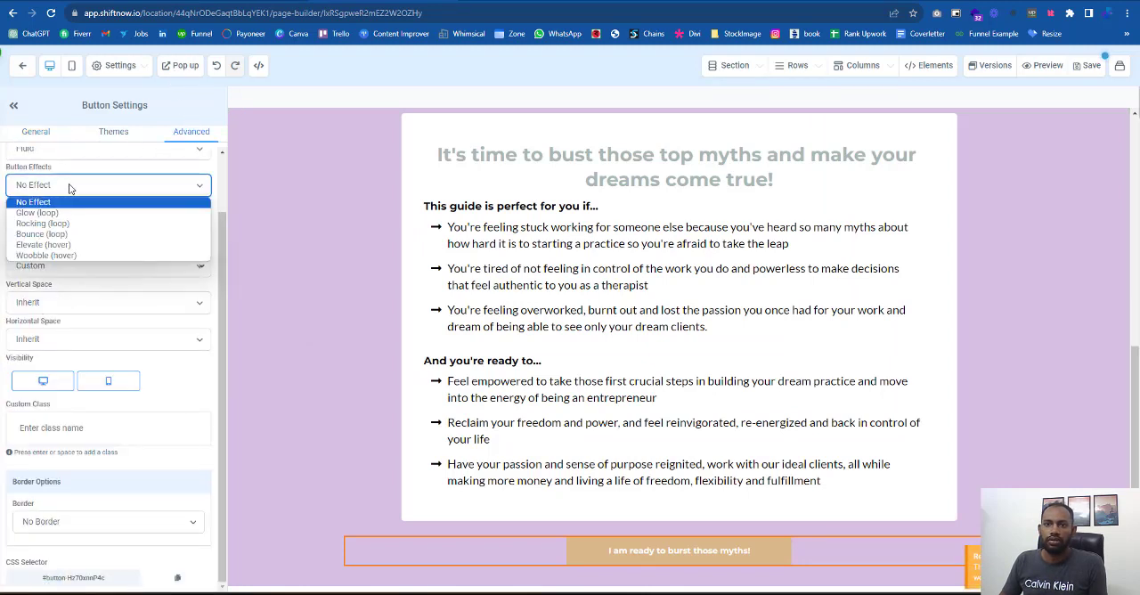
{"action": "left_click", "coordinate": [37, 213]}
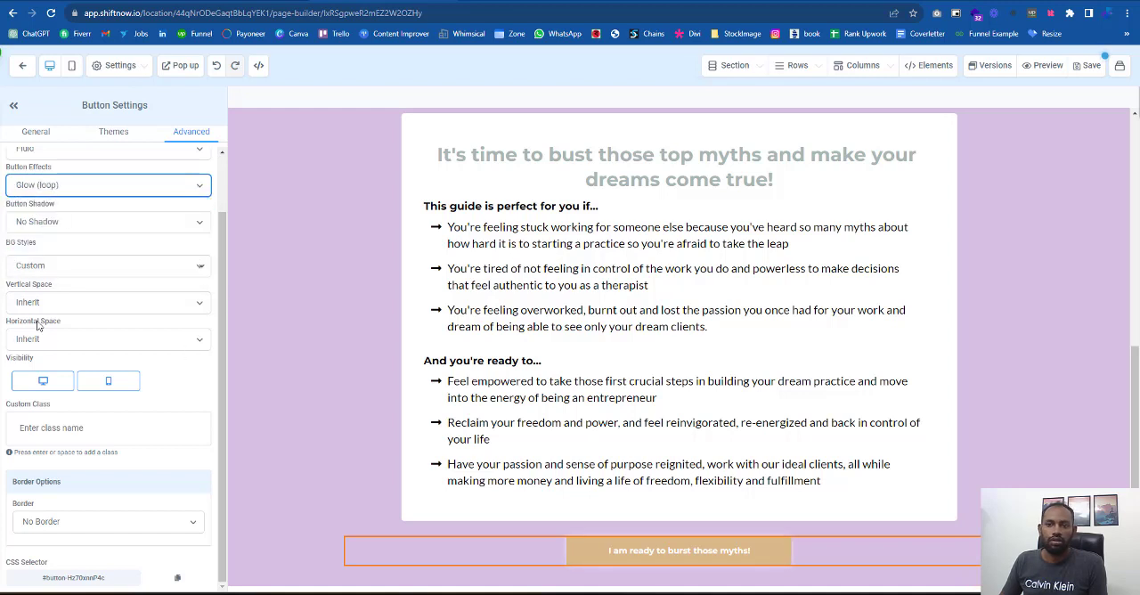
- Give the button a full border with a 5px border radius
{"action": "left_click", "coordinate": [69, 527]}
{"action": "left_click", "coordinate": [54, 463]}
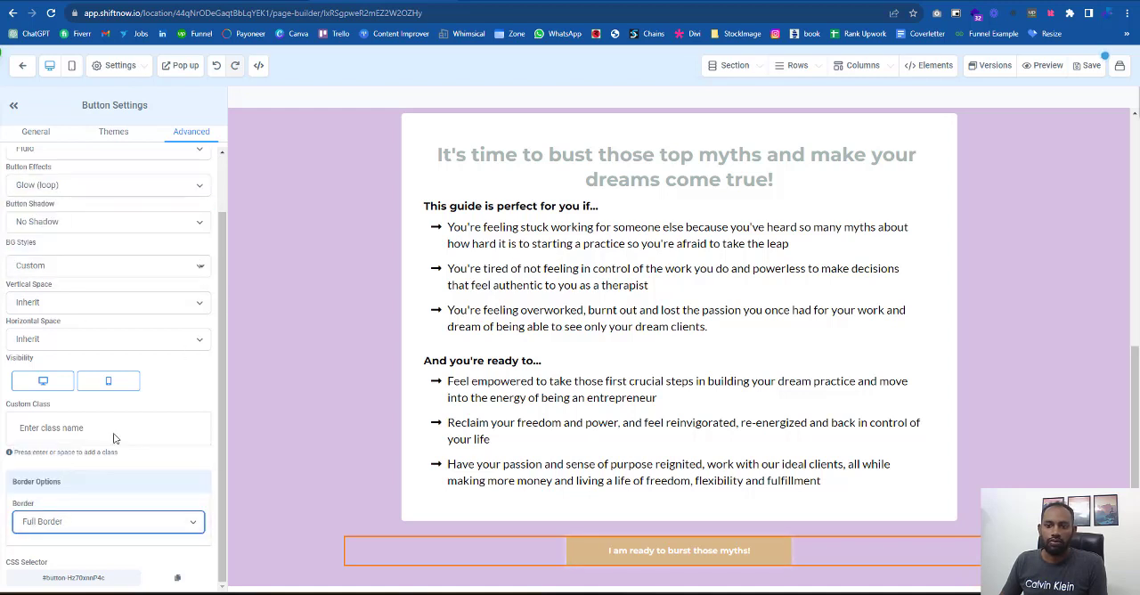
{"action": "scroll", "coordinate": [158, 521], "scroll_direction": "down", "scroll_amount": 2}
{"action": "left_click", "coordinate": [98, 491]}
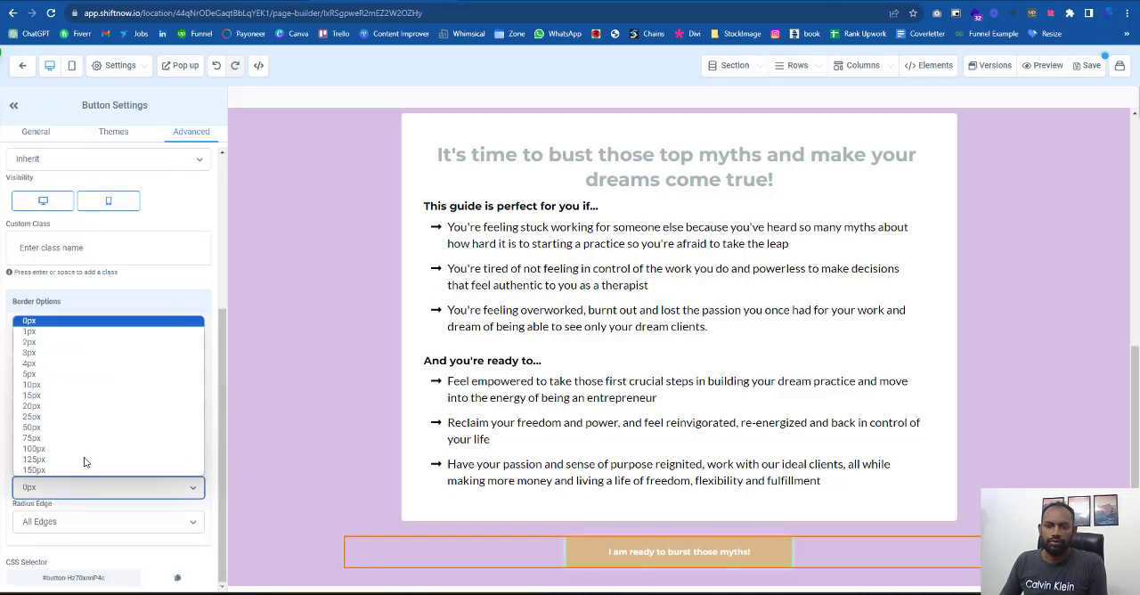
{"action": "left_click", "coordinate": [41, 380]}
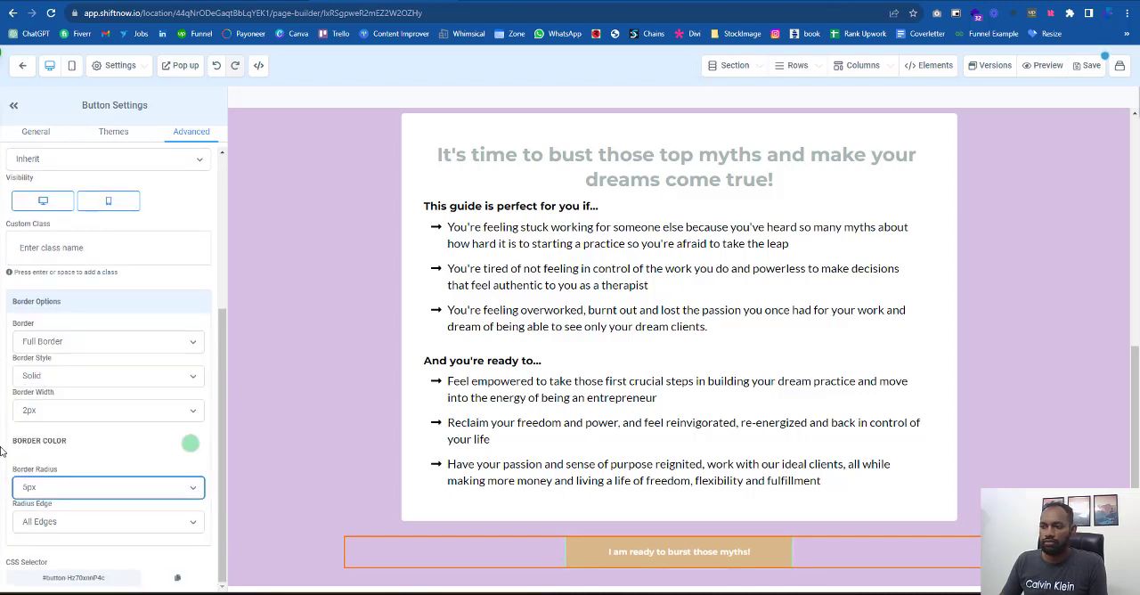
- Try gold and white as the button's border color, and settle on the transparent swatch
{"action": "left_click", "coordinate": [190, 443]}
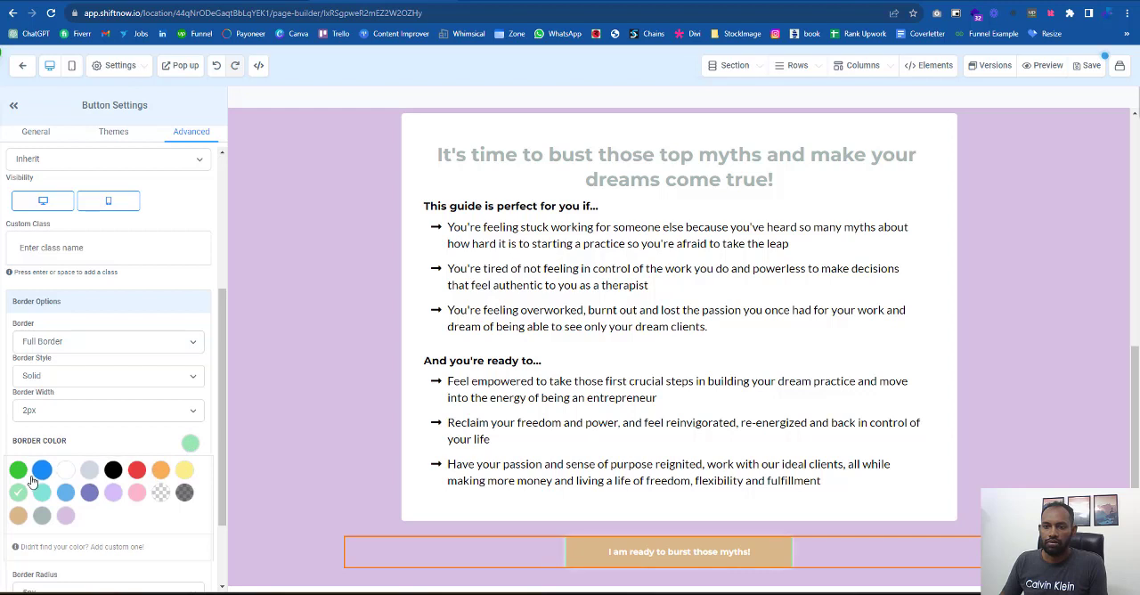
{"action": "left_click", "coordinate": [19, 516]}
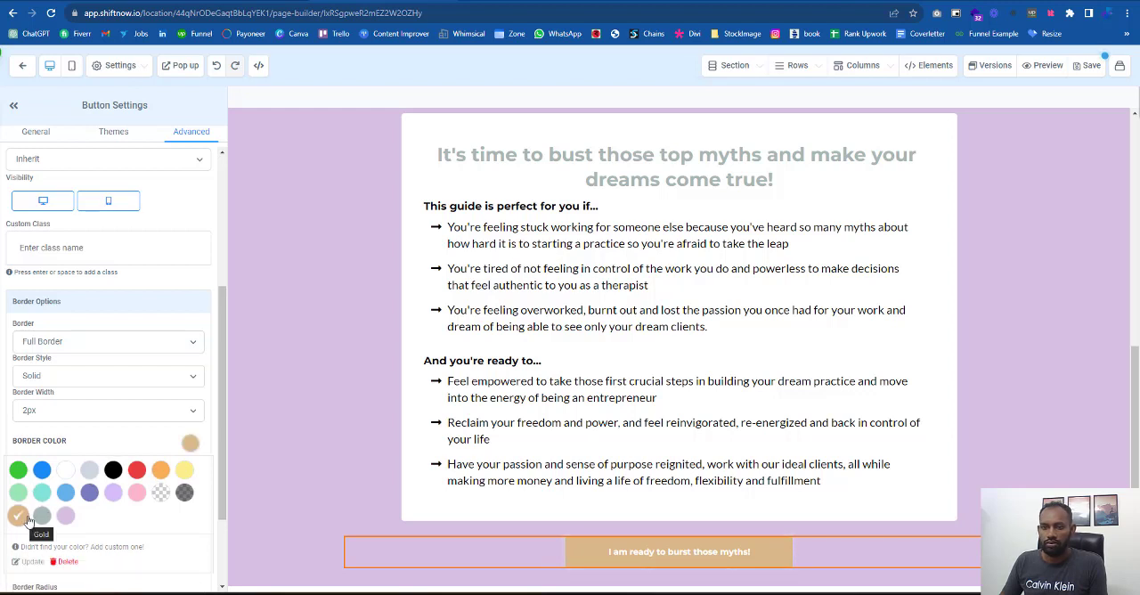
{"action": "left_click", "coordinate": [69, 475]}
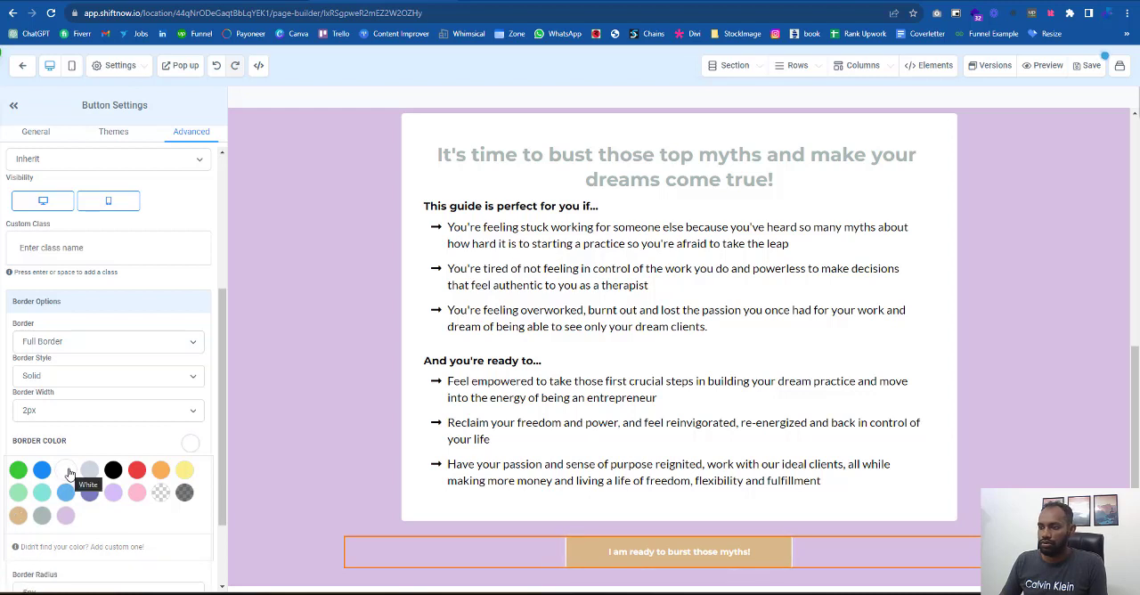
{"action": "left_click", "coordinate": [17, 514]}
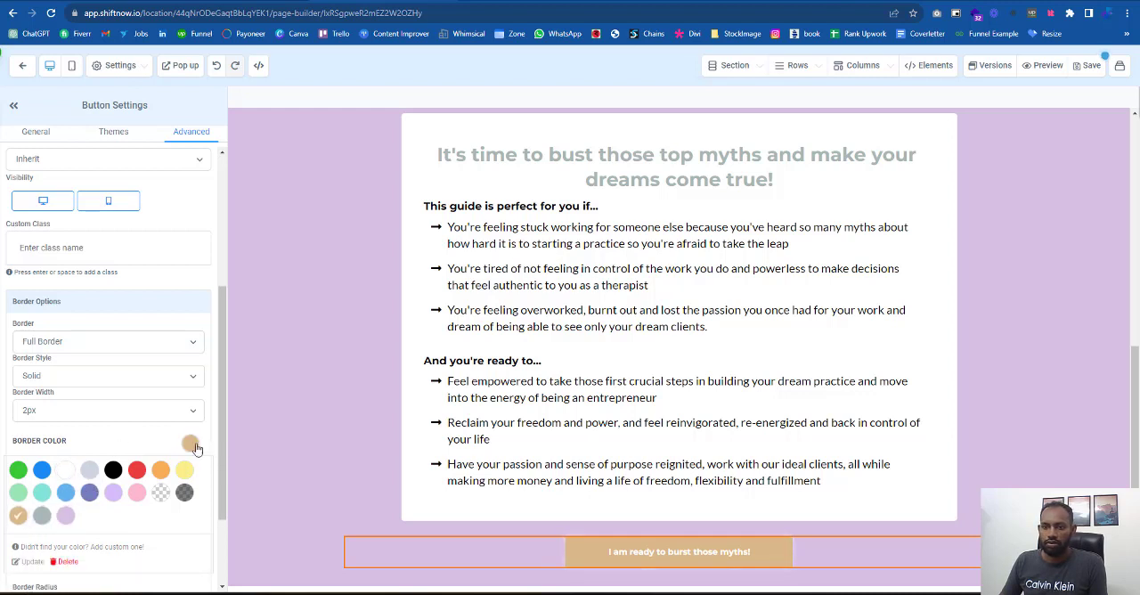
{"action": "left_click", "coordinate": [161, 494]}
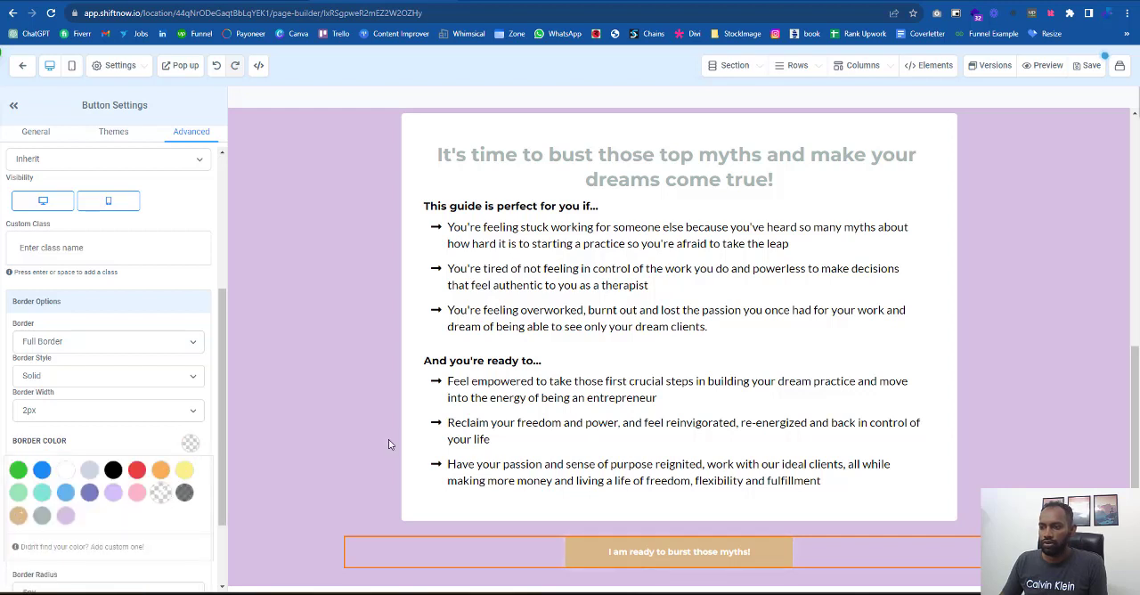
{"action": "scroll", "coordinate": [226, 503], "scroll_direction": "down", "scroll_amount": 1}
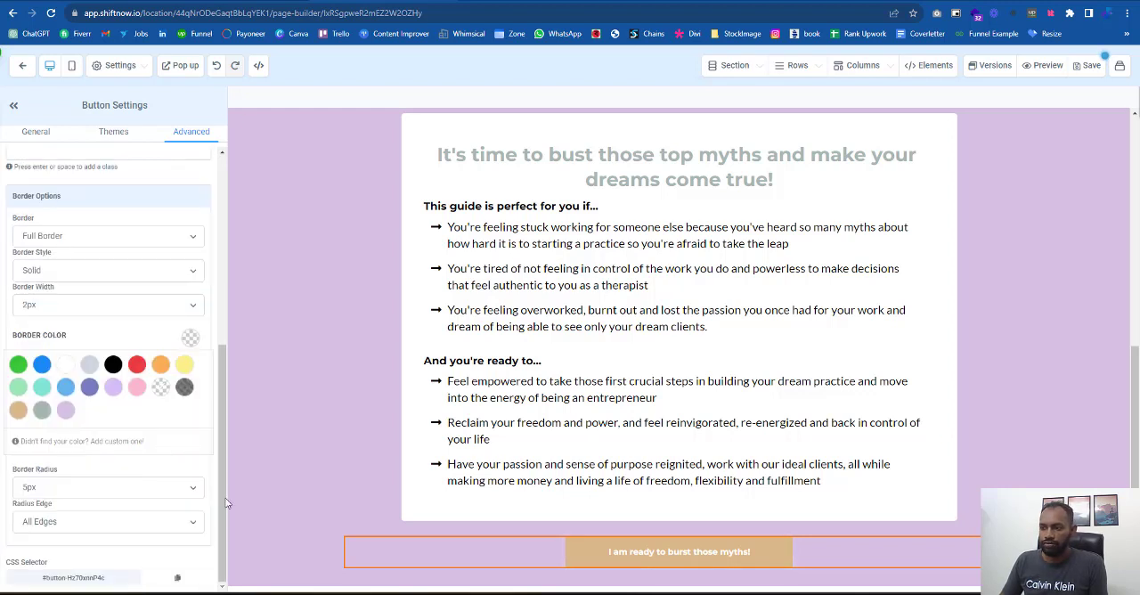
{"action": "left_click", "coordinate": [434, 575]}
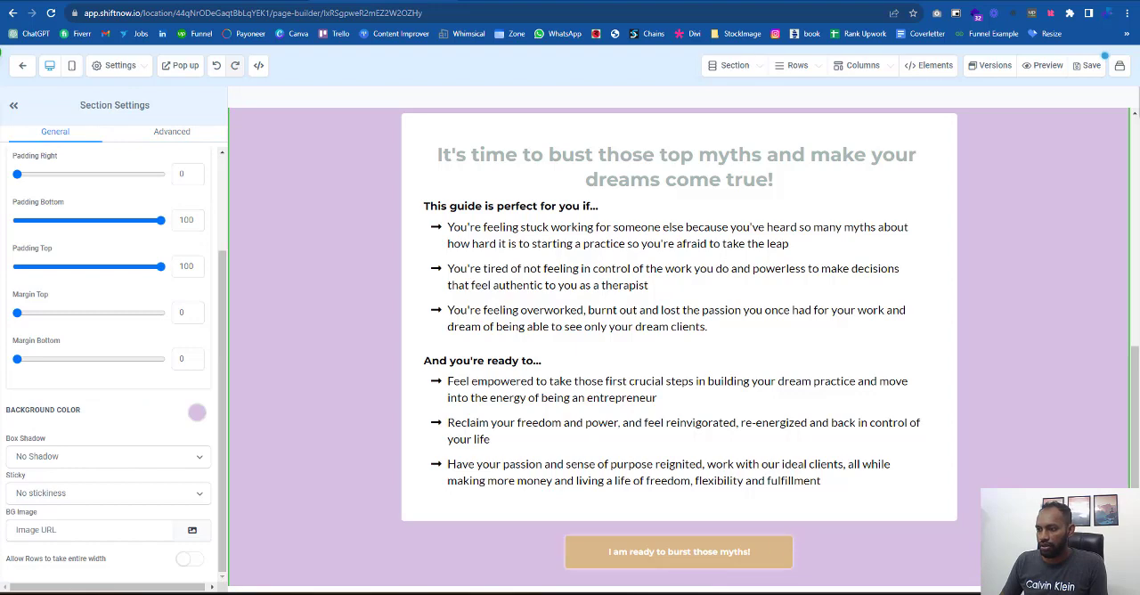
- Compare the button with the reference page and set its left and right padding to 100
{"action": "key", "text": "ctrl+Tab"}
{"action": "key", "text": "ctrl+shift+Tab"}
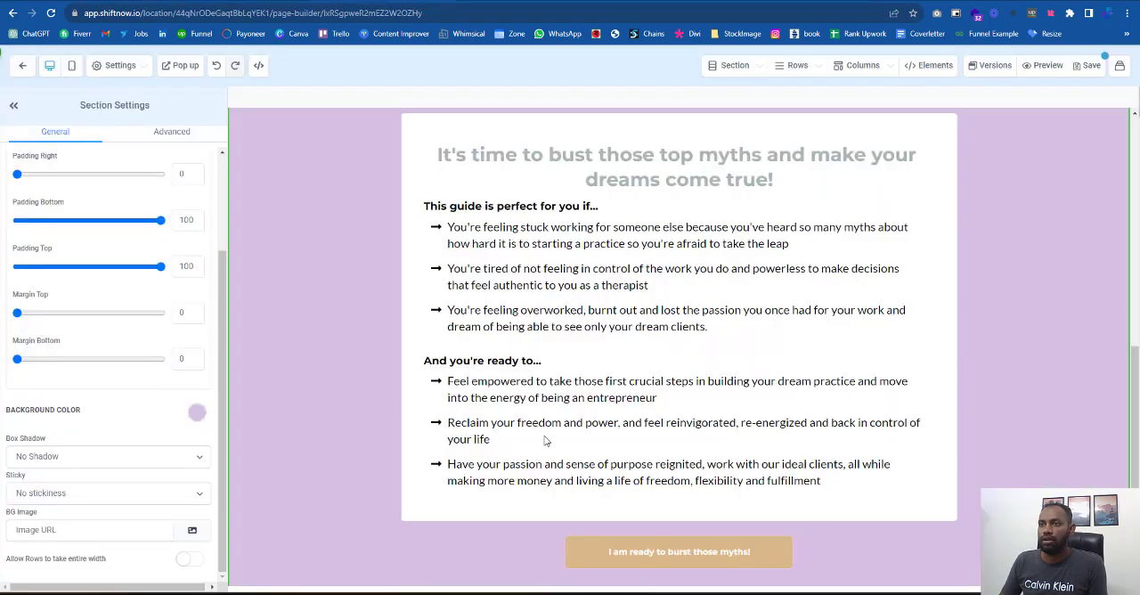
{"action": "left_click", "coordinate": [614, 552]}
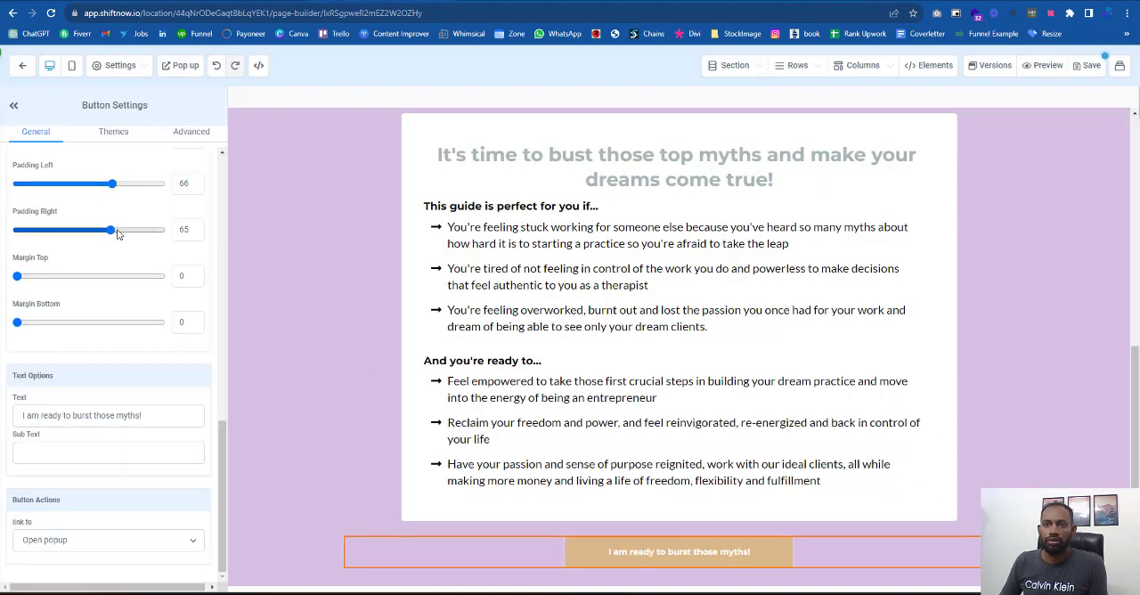
{"action": "left_click_drag", "start_coordinate": [113, 229], "coordinate": [205, 196]}
{"action": "left_click_drag", "start_coordinate": [114, 185], "coordinate": [199, 202]}
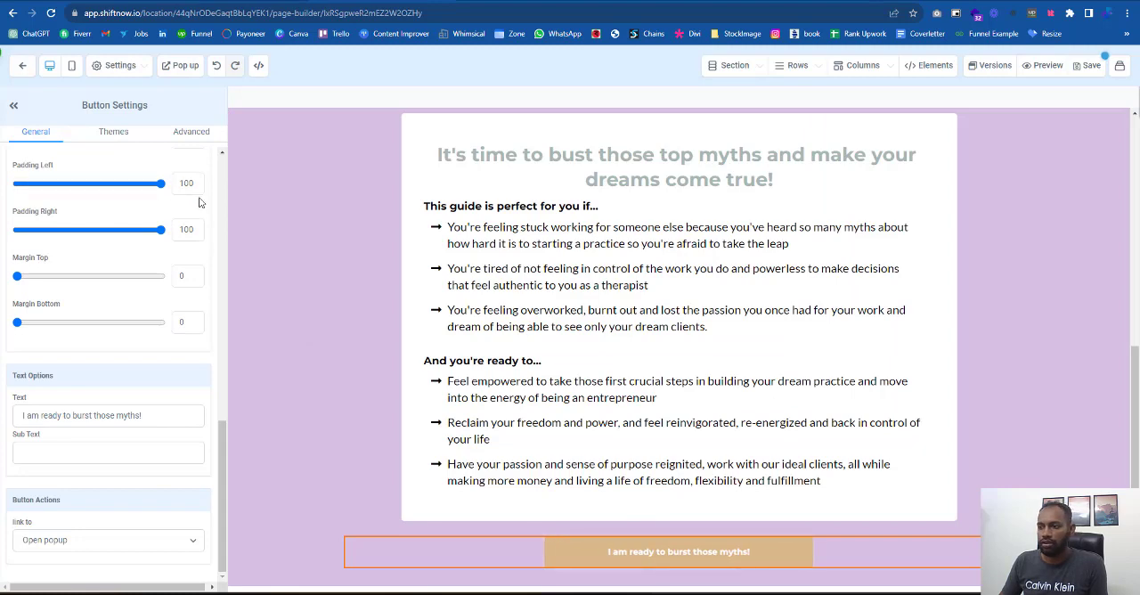
{"action": "left_click", "coordinate": [774, 579]}
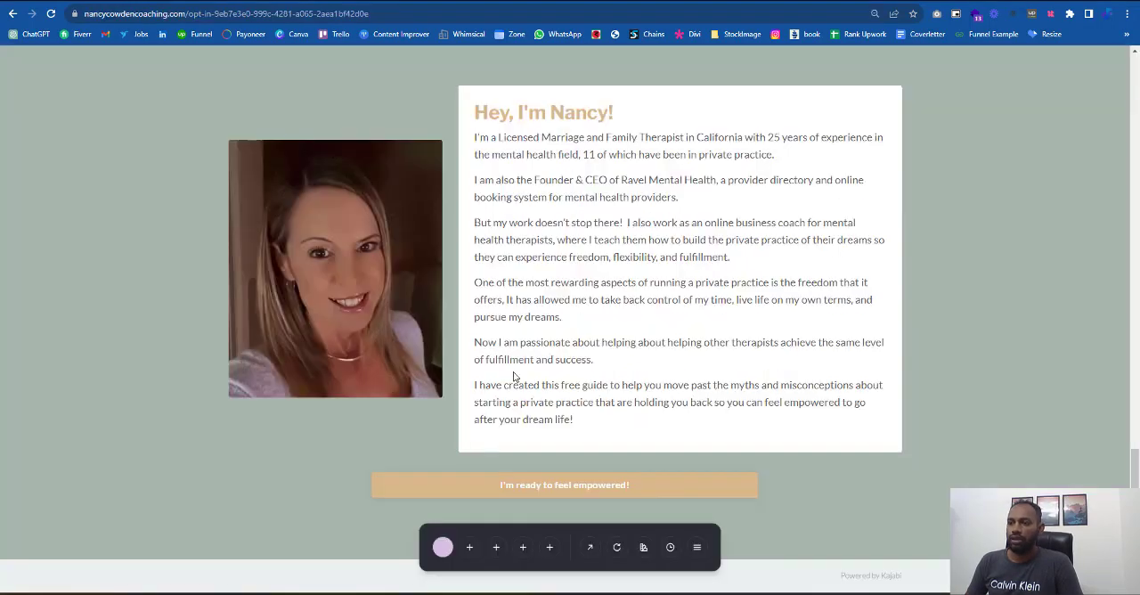
- Sample the beige background of the reference page's "Starting a private practice" section with the color picker and return to the page builder
{"action": "scroll", "coordinate": [513, 376], "scroll_direction": "up", "scroll_amount": 8}
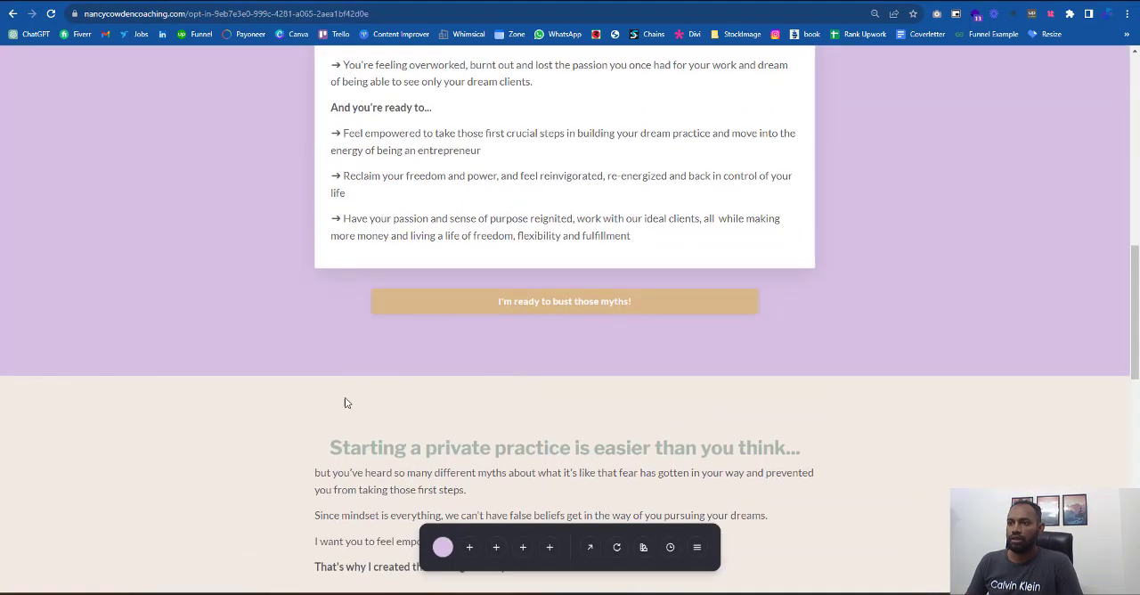
{"action": "scroll", "coordinate": [285, 356], "scroll_direction": "down", "scroll_amount": 1}
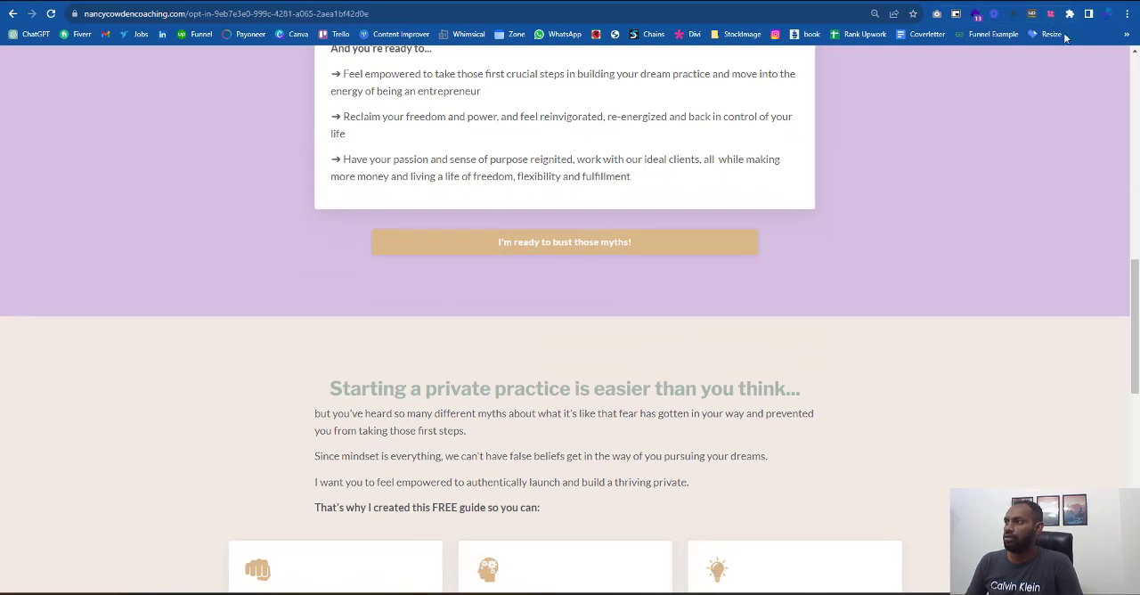
{"action": "left_click", "coordinate": [1053, 18]}
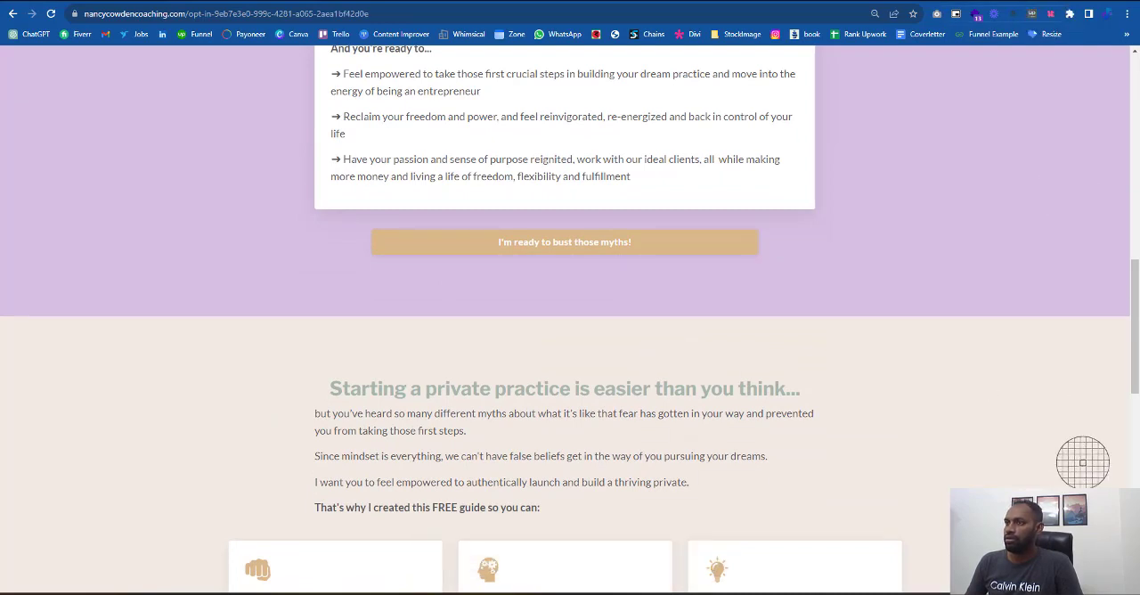
{"action": "left_click", "coordinate": [1082, 462]}
{"action": "key", "text": "alt+Tab"}
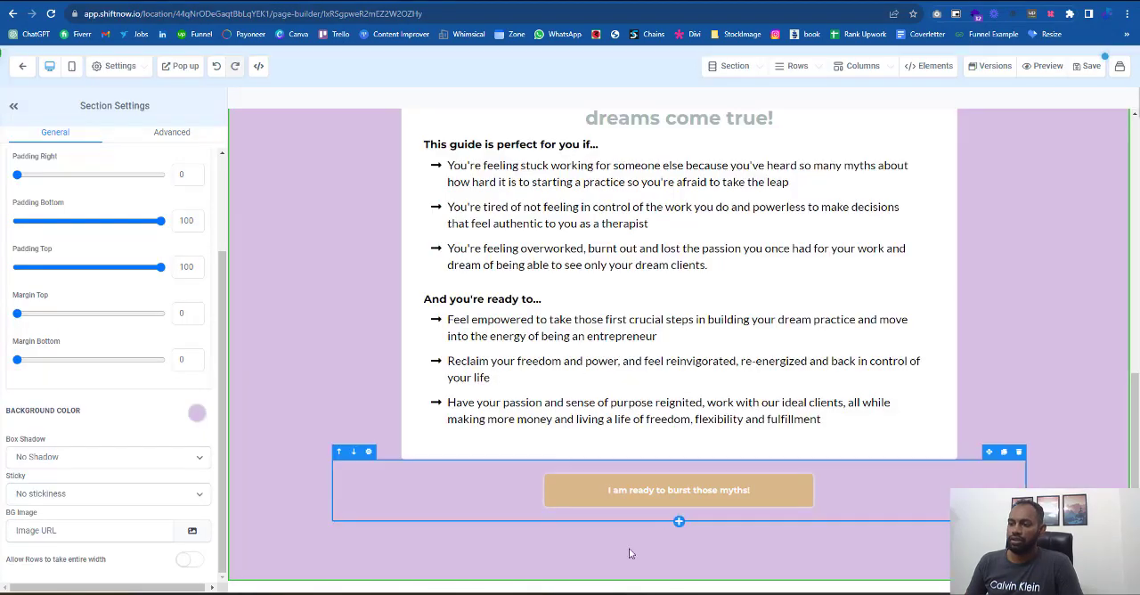
- Add a full-width section below the purple section with the "I am ready to burst those myths!" button
{"action": "left_click", "coordinate": [679, 583]}
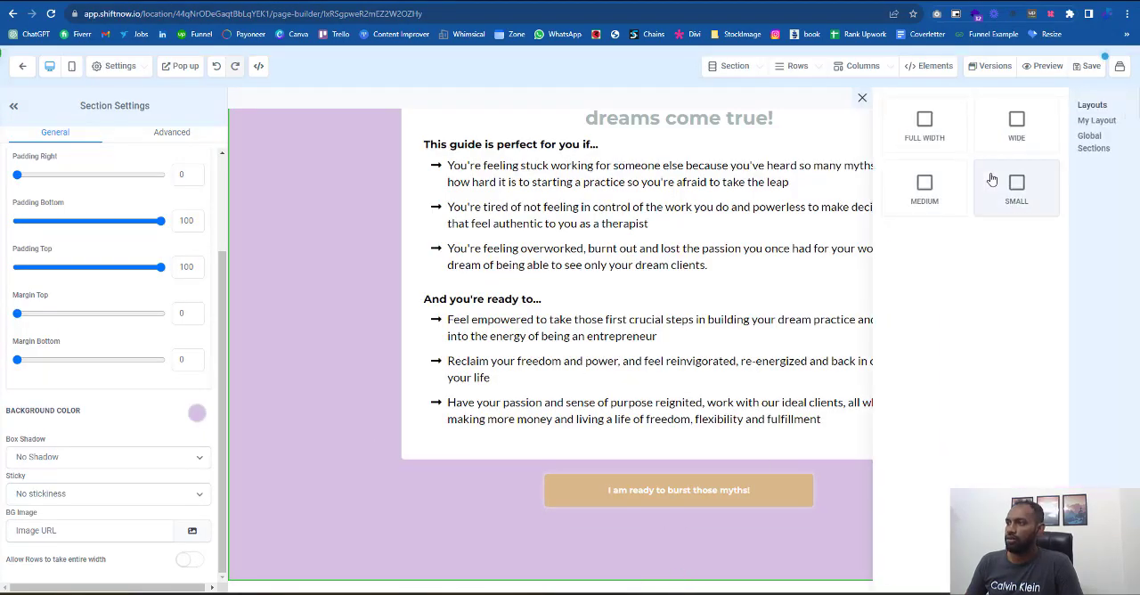
{"action": "left_click", "coordinate": [934, 140]}
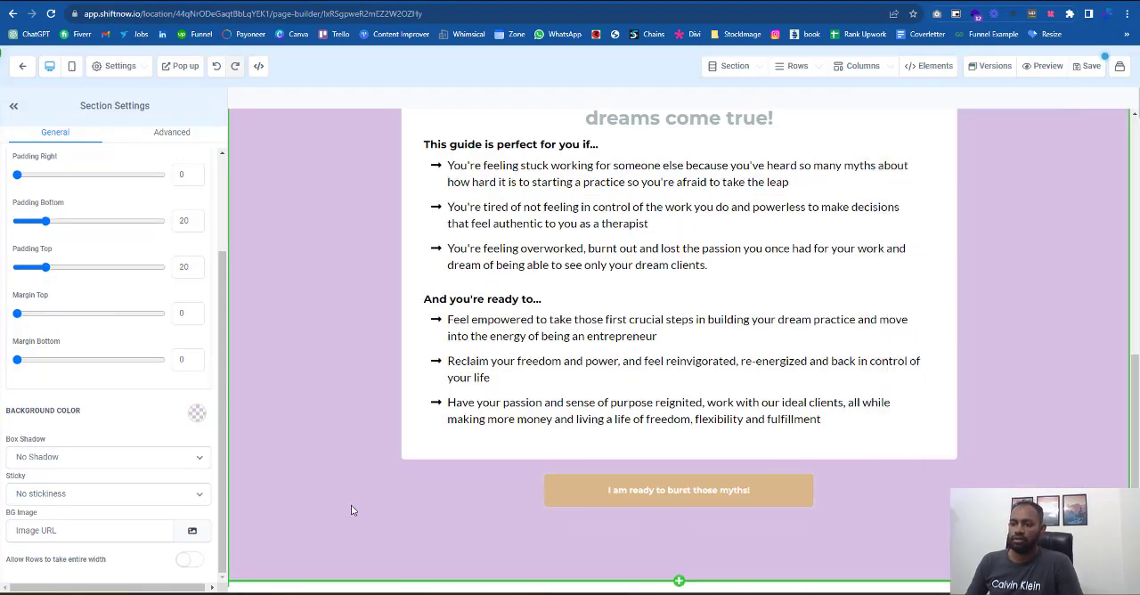
{"action": "scroll", "coordinate": [351, 508], "scroll_direction": "down", "scroll_amount": 1}
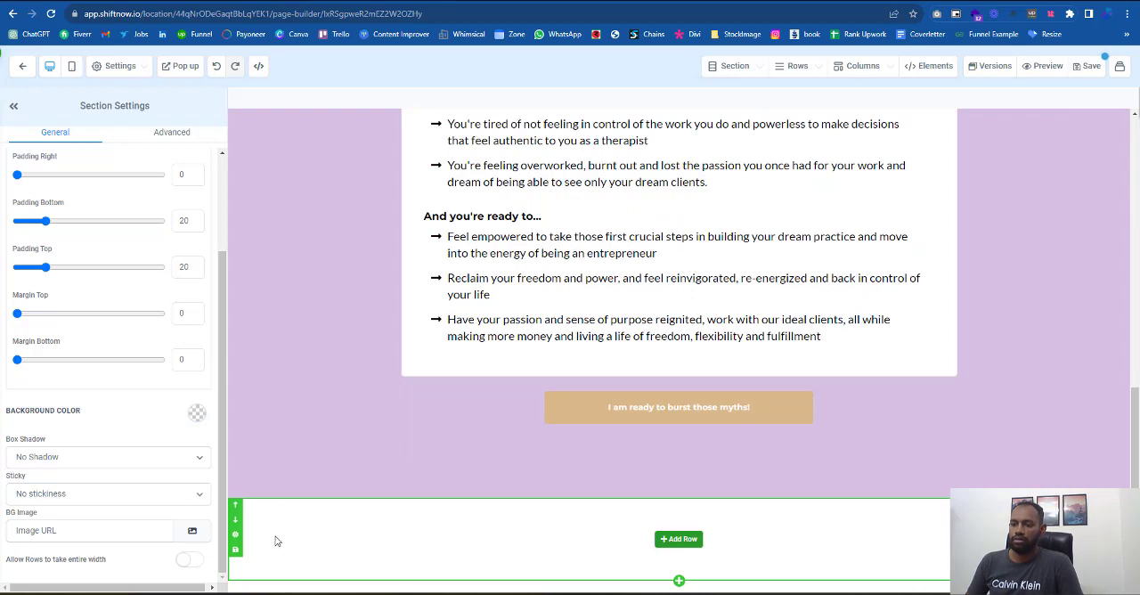
- Add the copied beige hex code as a custom color and apply it as the new section's background
{"action": "left_click", "coordinate": [197, 412]}
{"action": "left_click", "coordinate": [91, 522]}
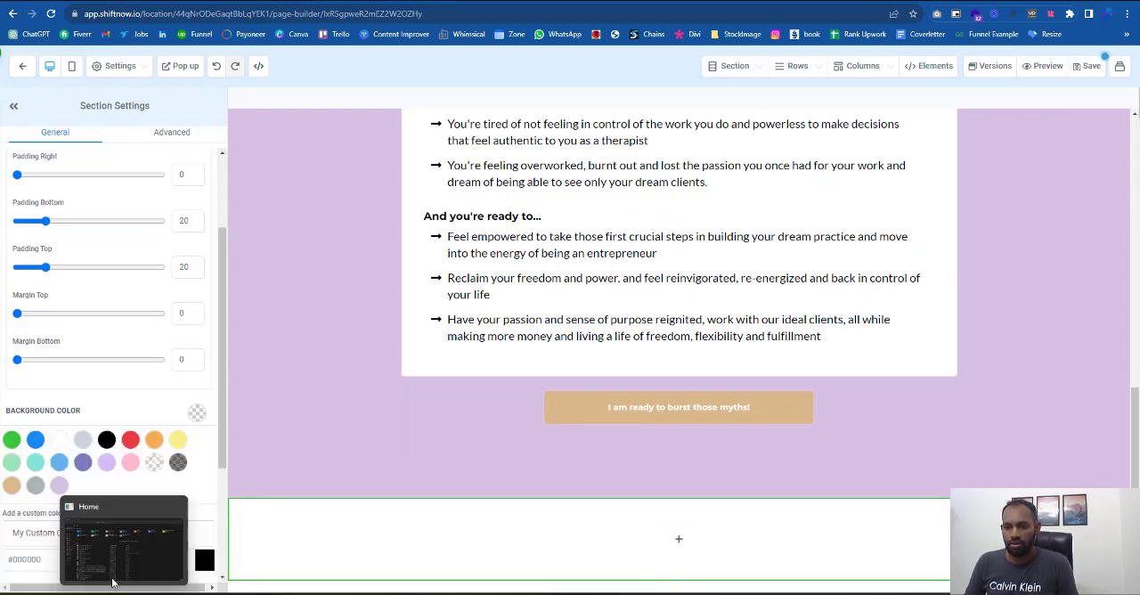
{"action": "left_click", "coordinate": [22, 558]}
{"action": "key", "text": "ctrl+v"}
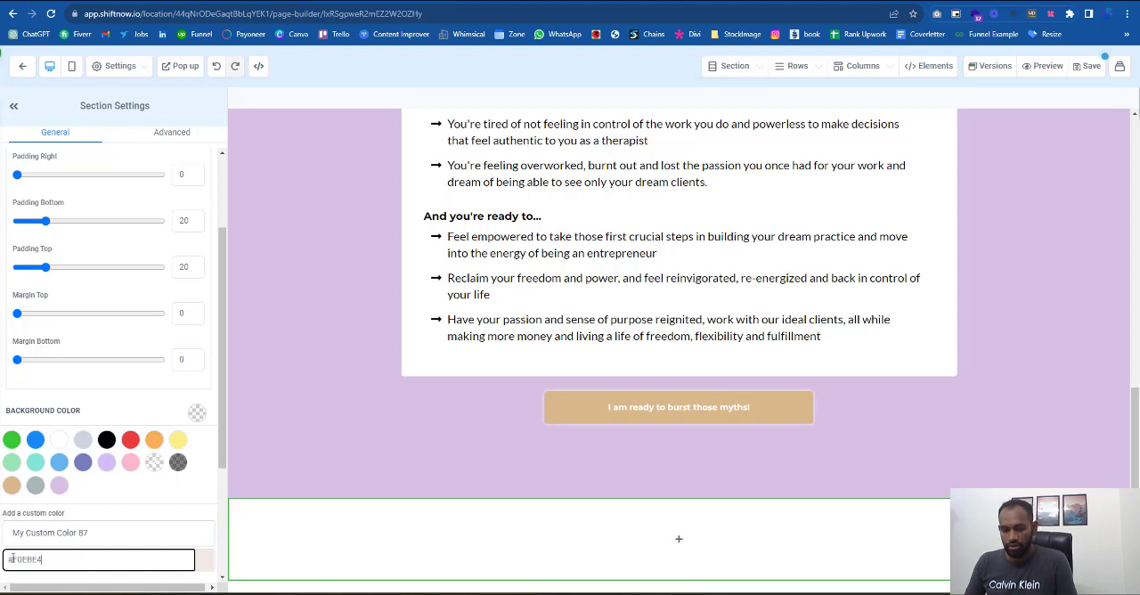
{"action": "scroll", "coordinate": [203, 535], "scroll_direction": "down", "scroll_amount": 1}
{"action": "left_click", "coordinate": [192, 474]}
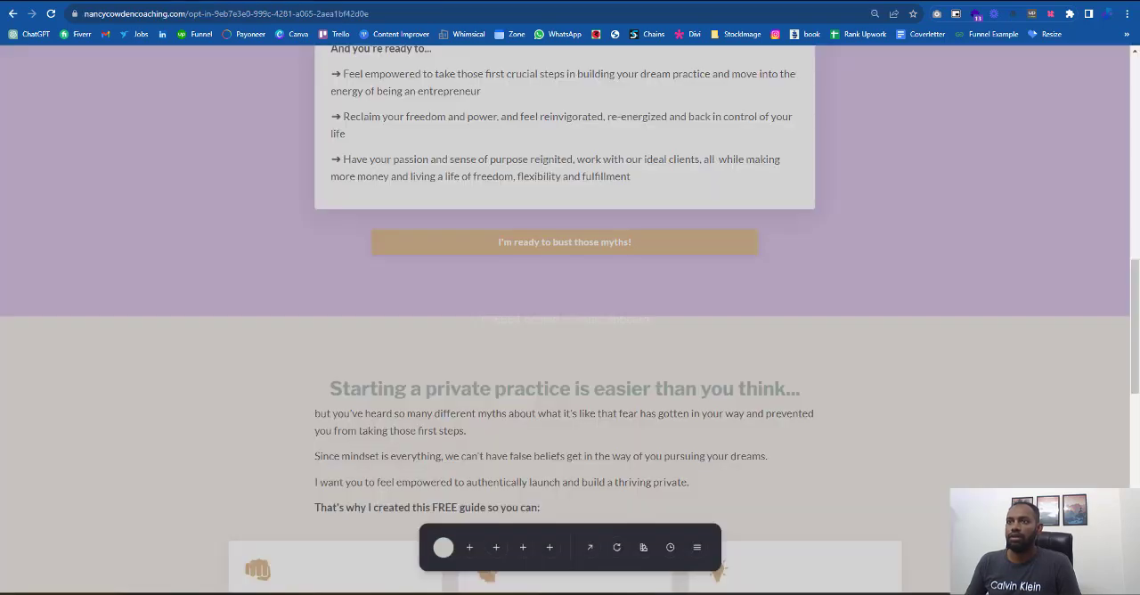
- Review the "Starting a private practice" section on the reference page and add a one-column row to the beige section
{"action": "scroll", "coordinate": [531, 294], "scroll_direction": "down", "scroll_amount": 3}
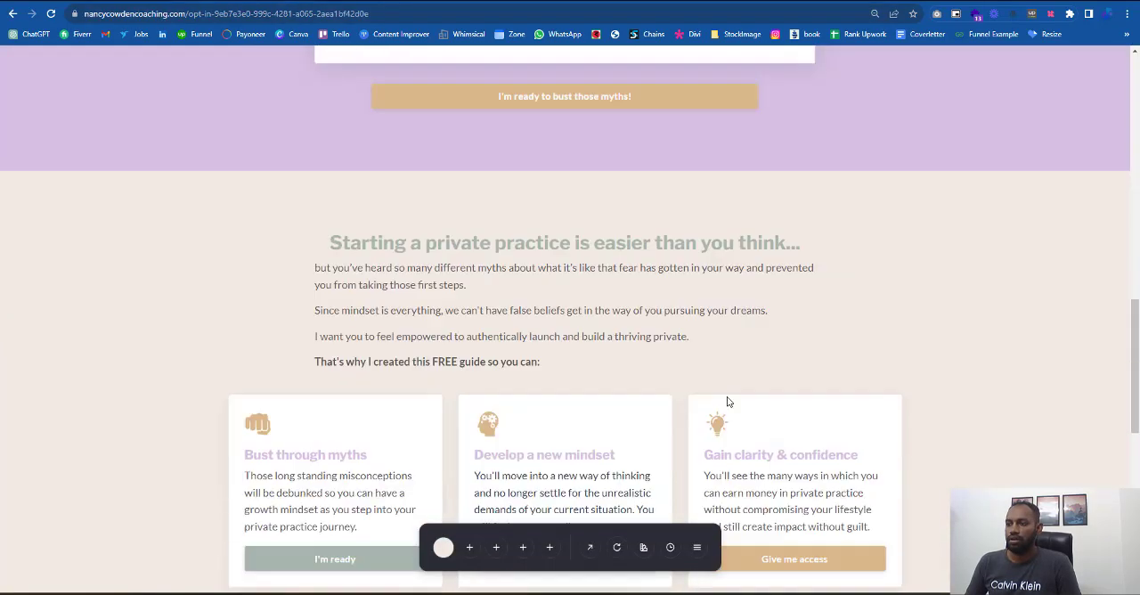
{"action": "scroll", "coordinate": [571, 339], "scroll_direction": "down", "scroll_amount": 3}
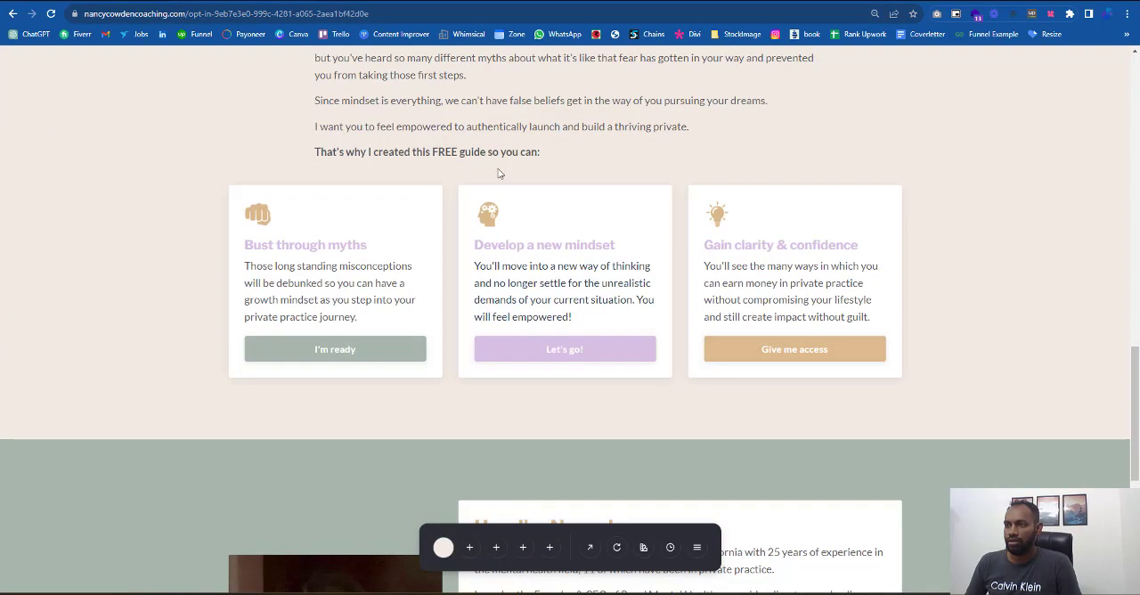
{"action": "scroll", "coordinate": [499, 176], "scroll_direction": "up", "scroll_amount": 3}
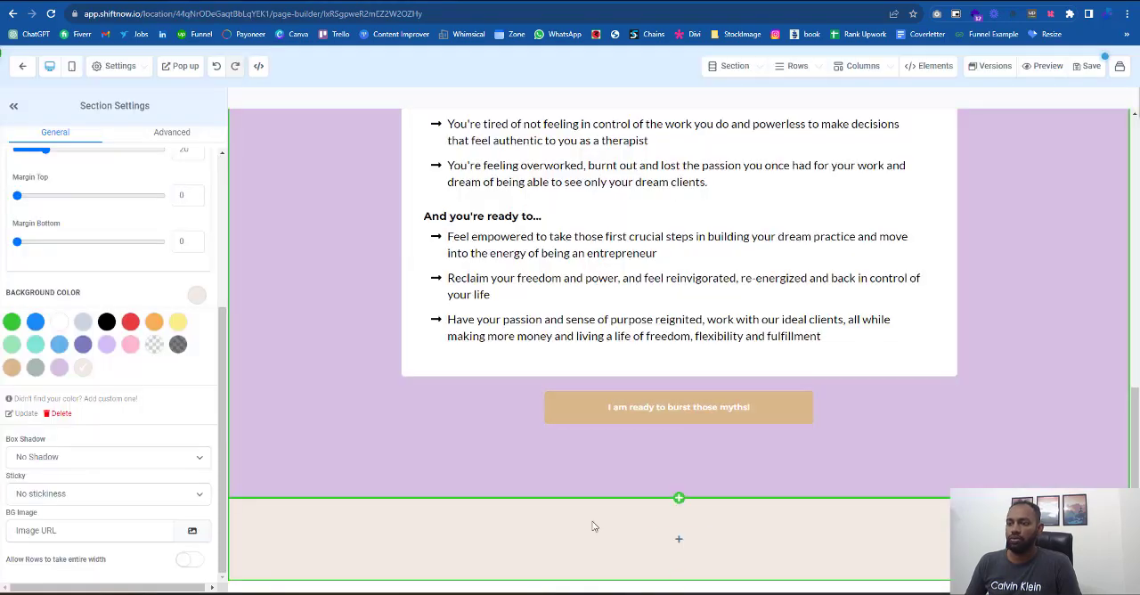
{"action": "left_click", "coordinate": [679, 538]}
{"action": "left_click", "coordinate": [1022, 164]}
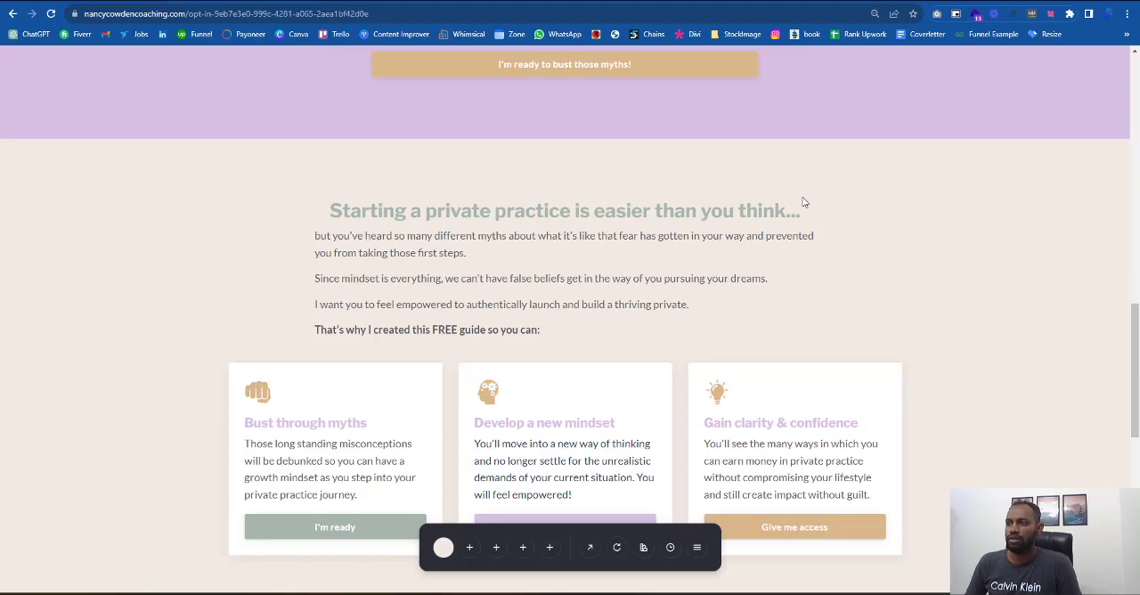
- Copy the reference section's headline text, then duplicate the "It's time to bust those top myths" headline and move the copy into the beige section's row
{"action": "left_click_drag", "start_coordinate": [804, 203], "coordinate": [306, 200]}
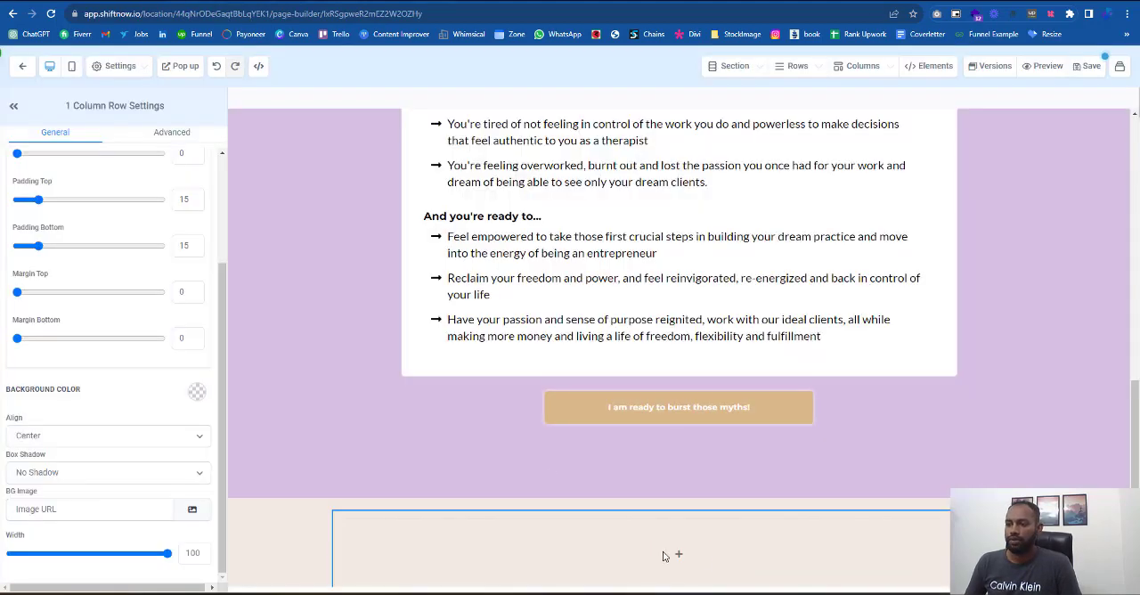
{"action": "scroll", "coordinate": [673, 549], "scroll_direction": "up", "scroll_amount": 4}
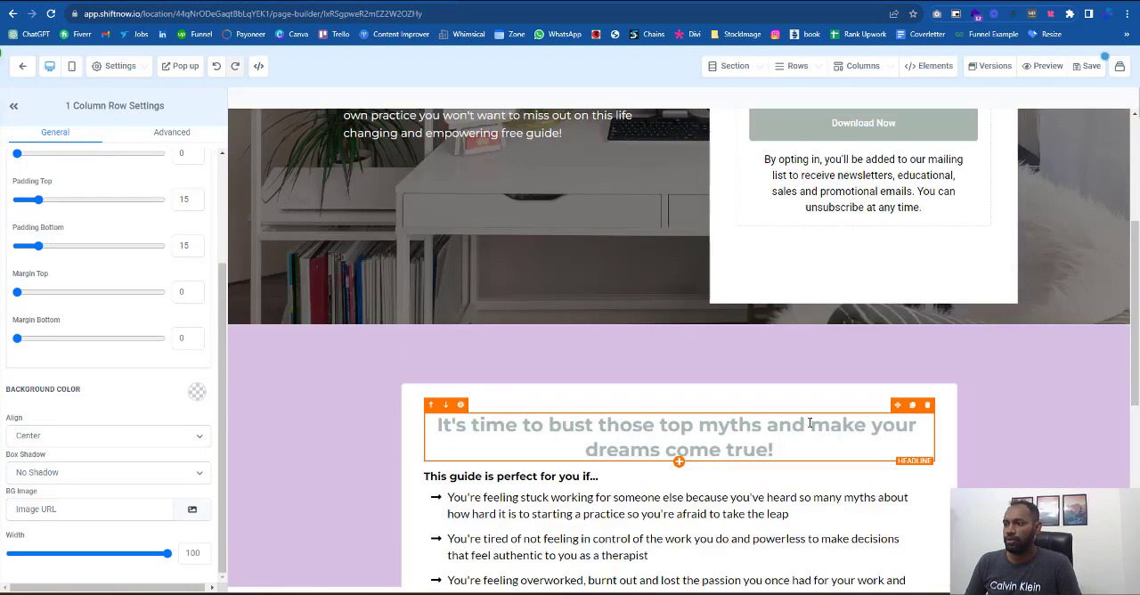
{"action": "left_click", "coordinate": [911, 405]}
{"action": "scroll", "coordinate": [574, 320], "scroll_direction": "down", "scroll_amount": 2}
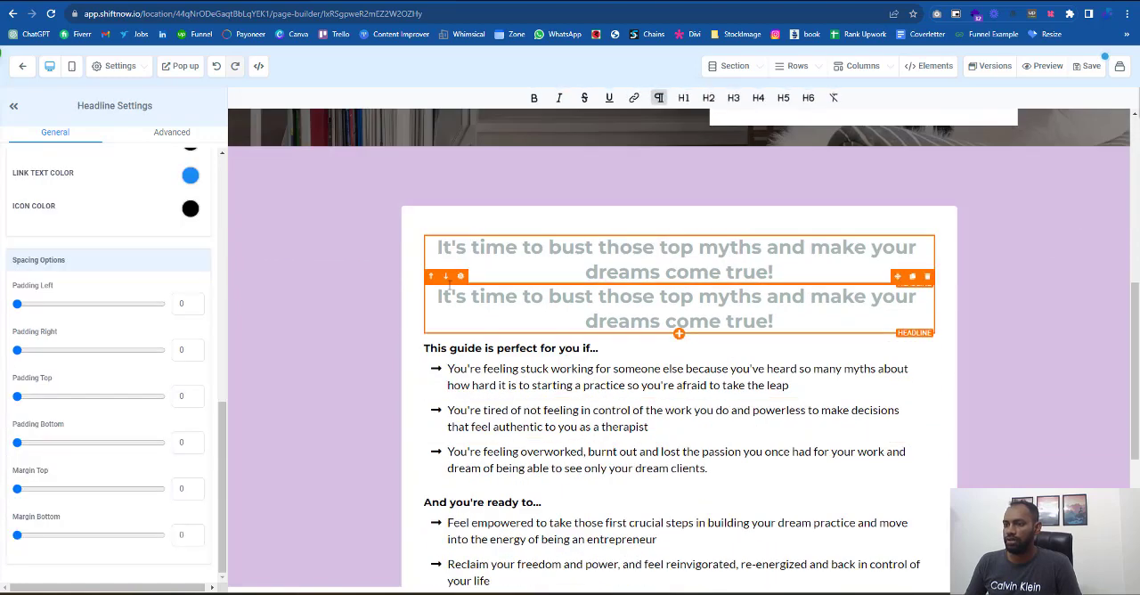
{"action": "left_click_drag", "start_coordinate": [889, 307], "coordinate": [825, 584]}
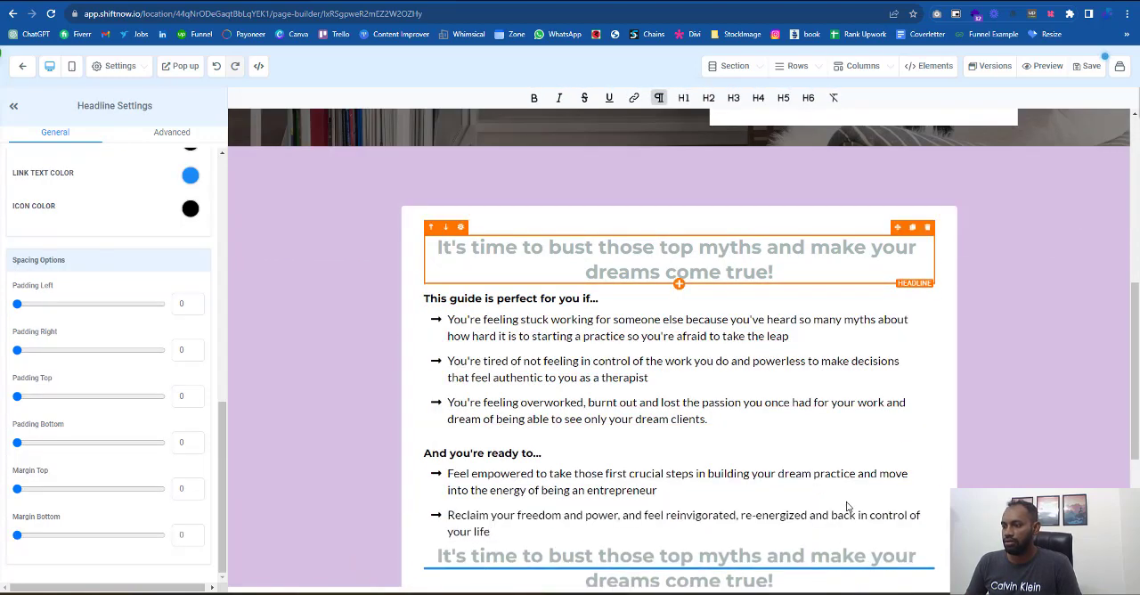
{"action": "scroll", "coordinate": [854, 504], "scroll_direction": "down", "scroll_amount": 3}
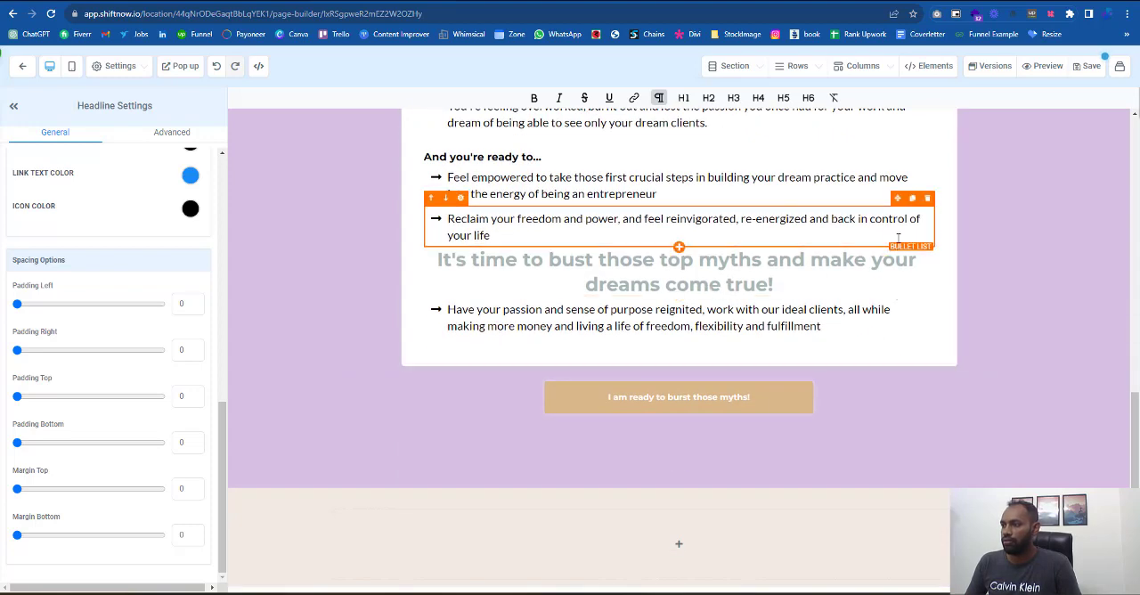
{"action": "left_click_drag", "start_coordinate": [896, 240], "coordinate": [729, 534]}
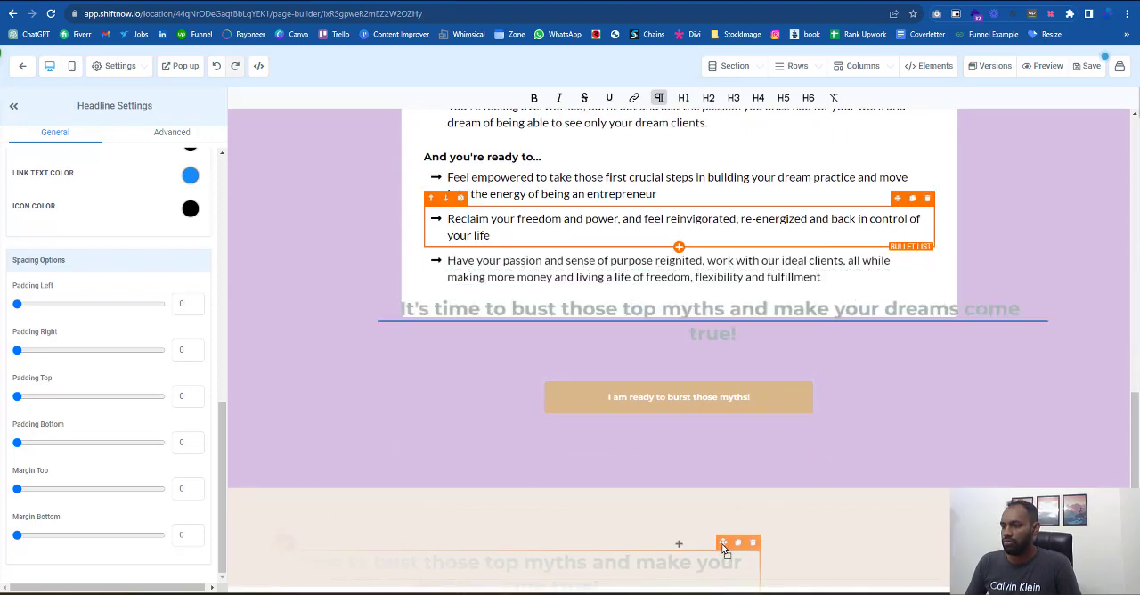
- Replace the moved headline's text with "Starting a private practice is easier than you think..." and remove the empty space above it
{"action": "left_click", "coordinate": [682, 544]}
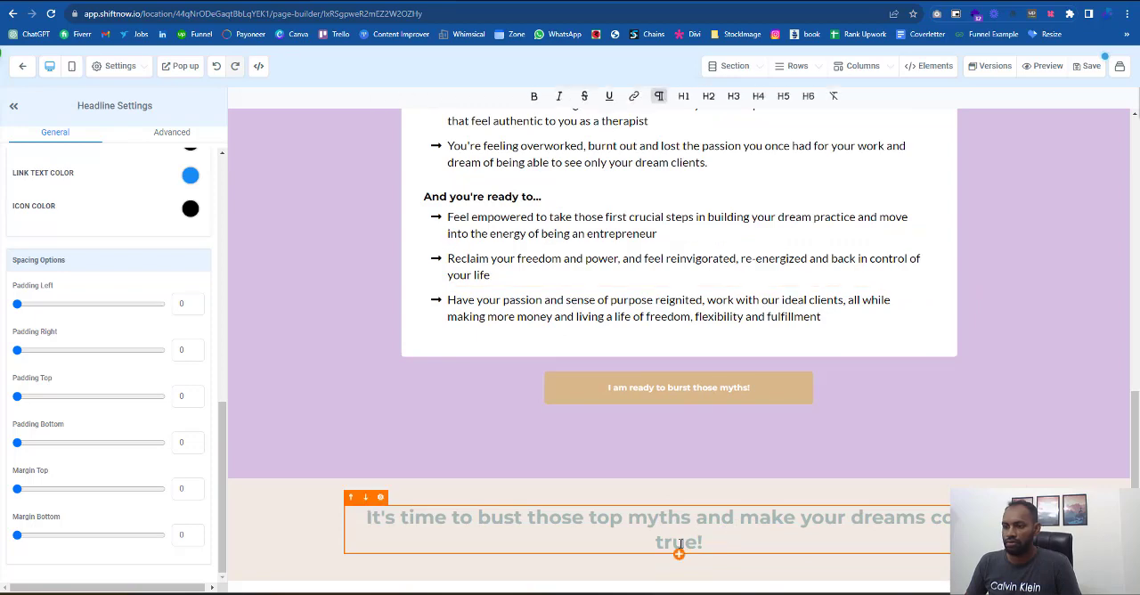
{"action": "key", "text": "ctrl+a"}
{"action": "type", "text": "Starting a private practice is easier than you think..."}
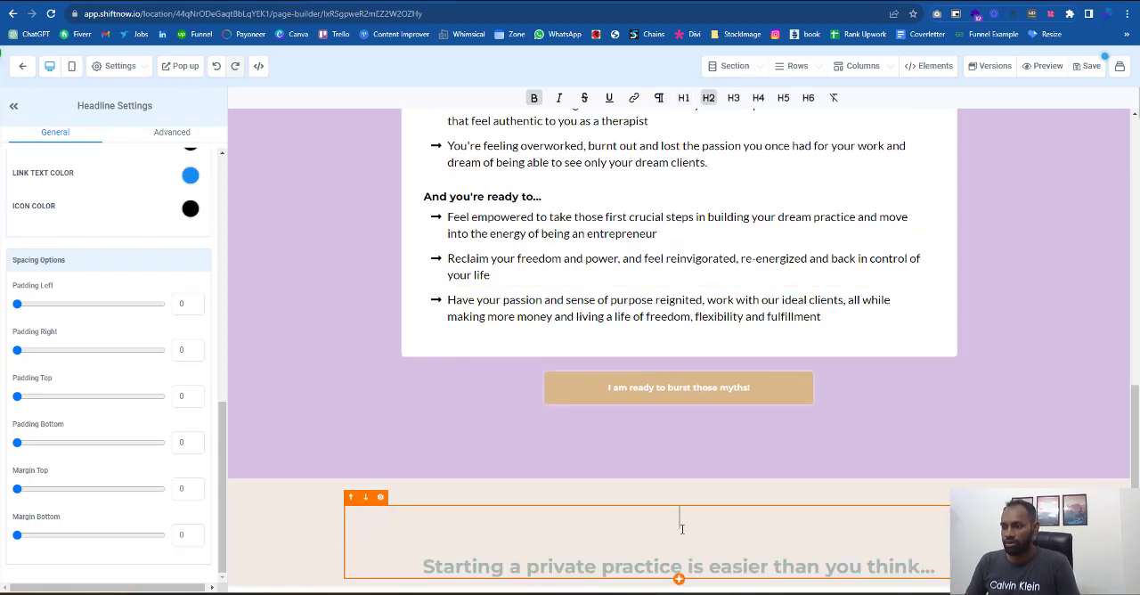
{"action": "left_click", "coordinate": [682, 529]}
{"action": "key", "text": "Delete"}
{"action": "key", "text": "Delete"}
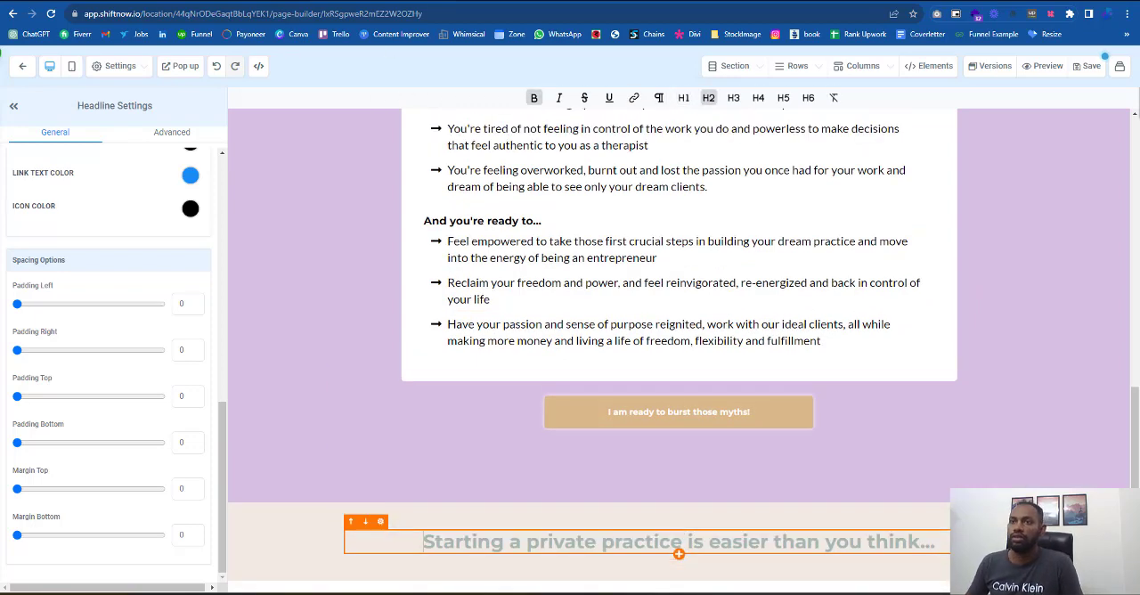
- Copy the body text from "but you've heard" through "a thriving private." on the reference page and return to the page builder
{"action": "left_click", "coordinate": [322, 2]}
{"action": "left_click_drag", "start_coordinate": [703, 307], "coordinate": [316, 237]}
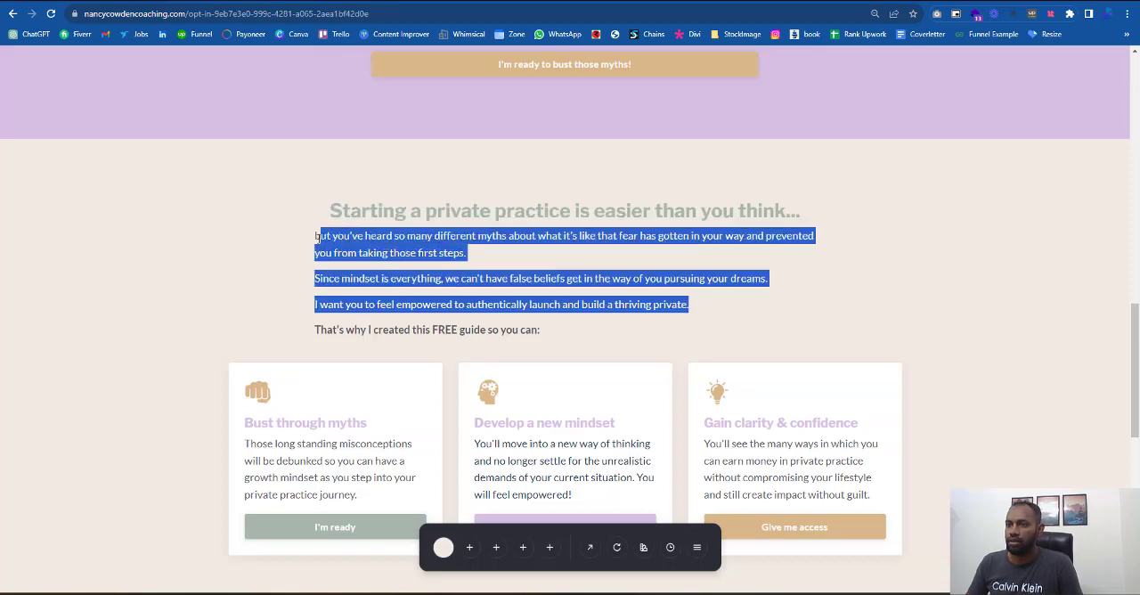
{"action": "left_click", "coordinate": [178, 2]}
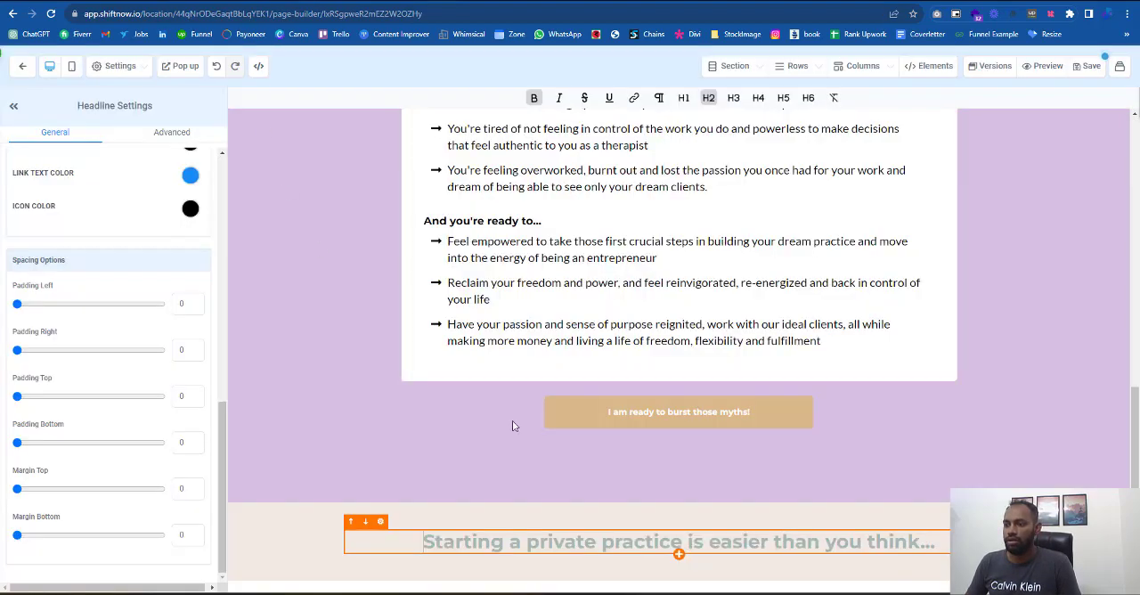
- Add a paragraph element below the beige section's headline and replace its placeholder with the copied body text
{"action": "left_click", "coordinate": [682, 564]}
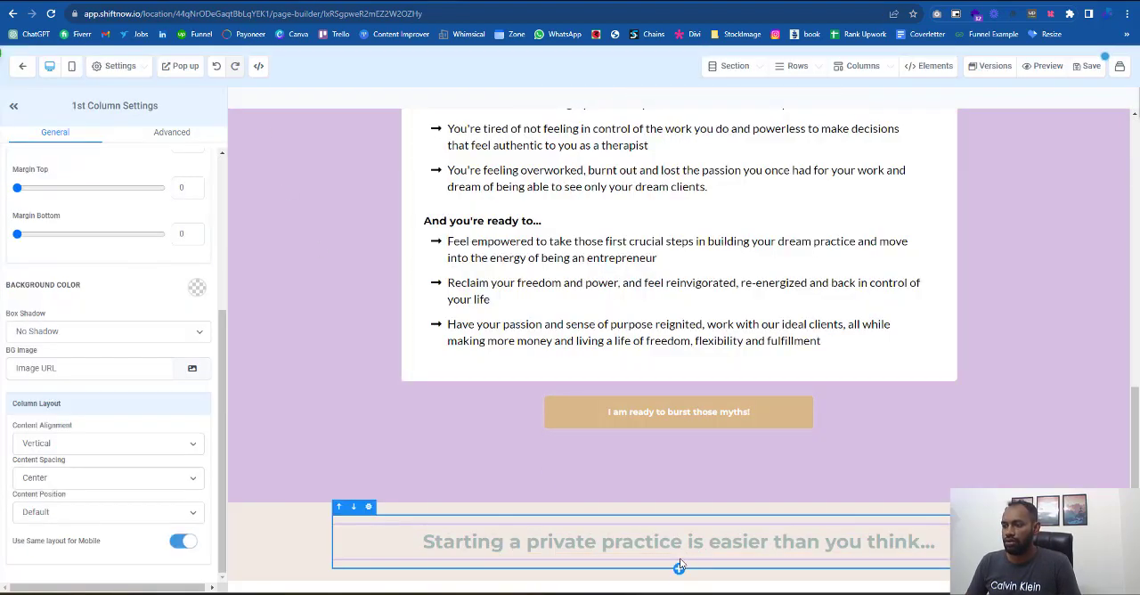
{"action": "left_click", "coordinate": [679, 567]}
{"action": "left_click", "coordinate": [924, 257]}
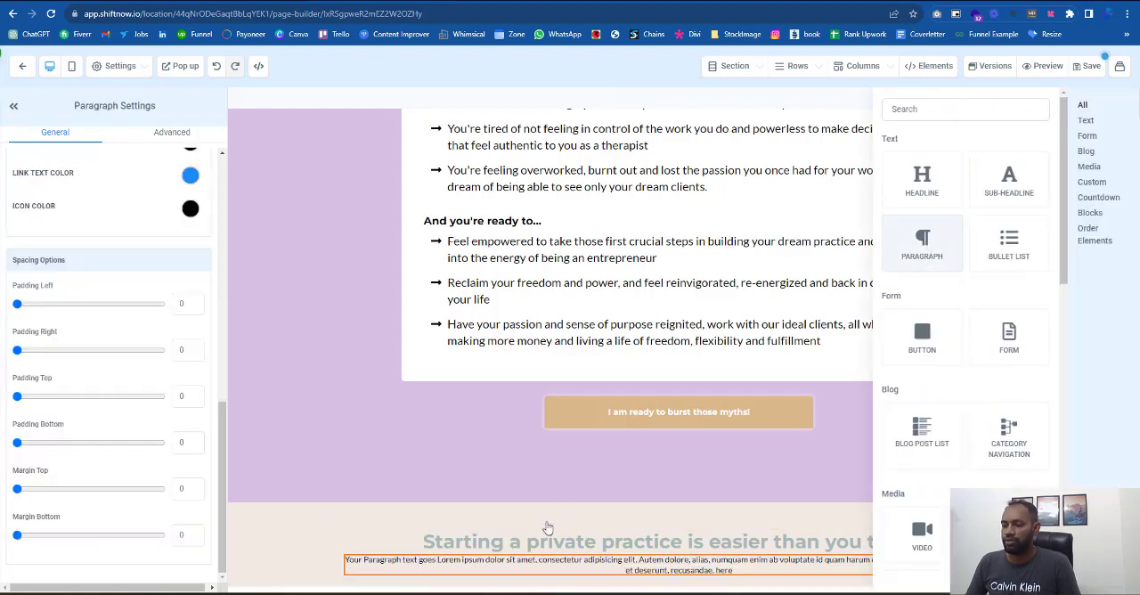
{"action": "left_click", "coordinate": [555, 537]}
{"action": "triple_click", "coordinate": [555, 537]}
{"action": "key", "text": "ctrl+v"}
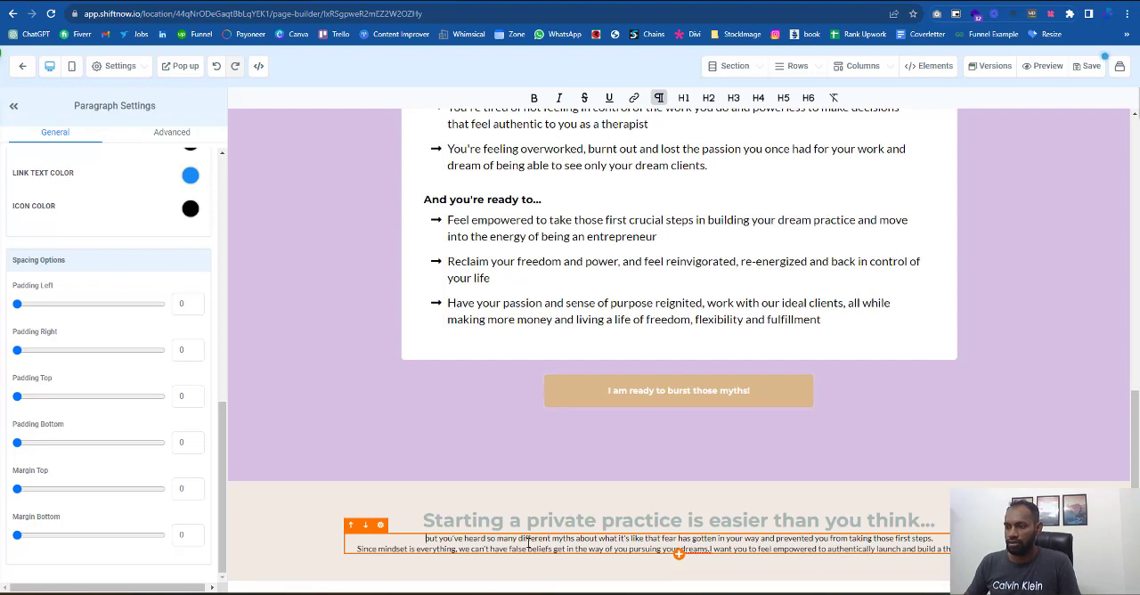
- Set the paragraph's desktop font size to 20 and align its text left
{"action": "scroll", "coordinate": [138, 263], "scroll_direction": "up", "scroll_amount": 2}
{"action": "scroll", "coordinate": [138, 263], "scroll_direction": "up", "scroll_amount": 4}
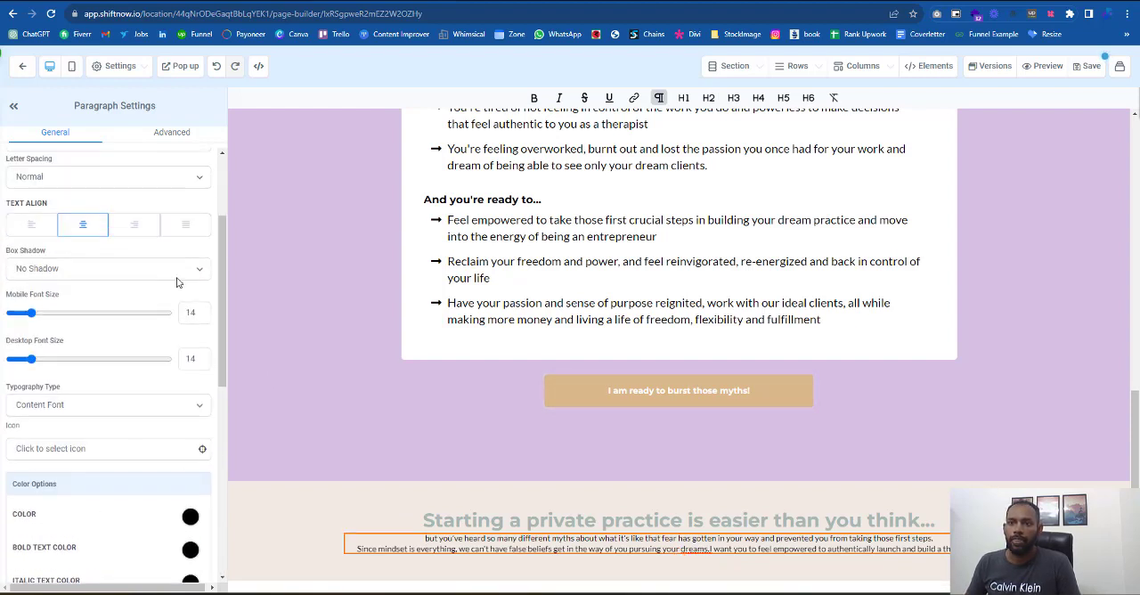
{"action": "double_click", "coordinate": [201, 359]}
{"action": "type", "text": "20"}
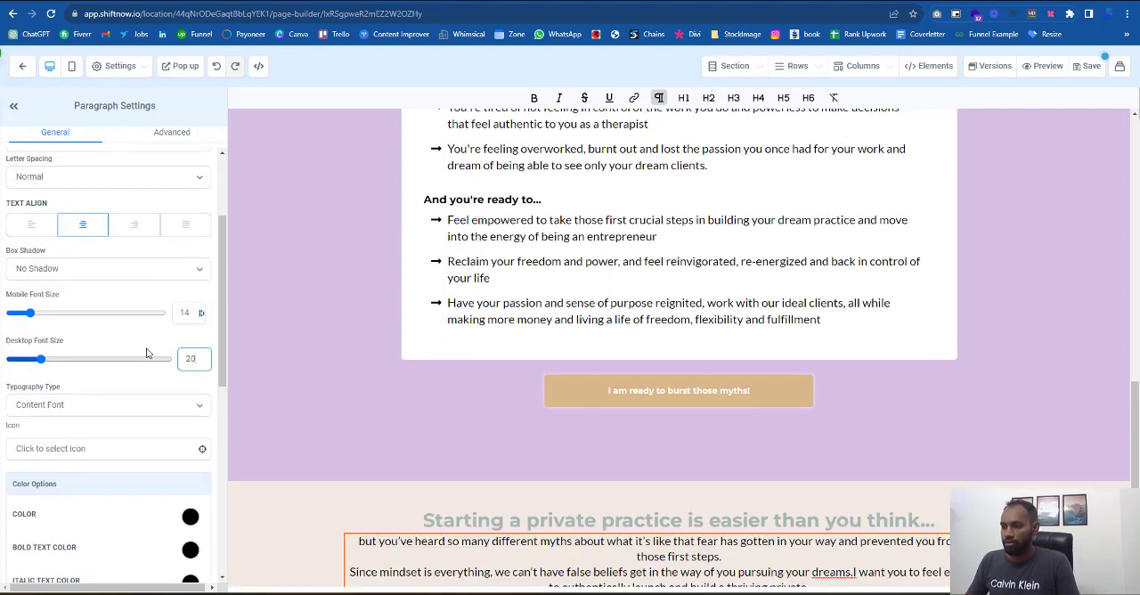
{"action": "double_click", "coordinate": [71, 411]}
{"action": "scroll", "coordinate": [817, 473], "scroll_direction": "down", "scroll_amount": 1}
{"action": "left_click", "coordinate": [740, 526]}
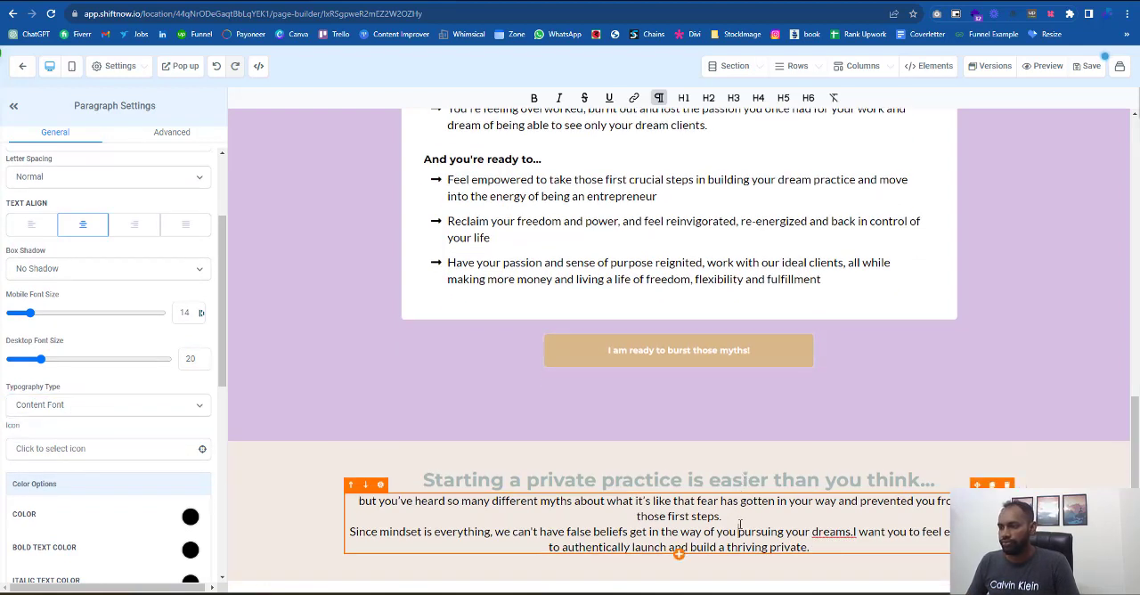
{"action": "scroll", "coordinate": [36, 347], "scroll_direction": "up", "scroll_amount": 3}
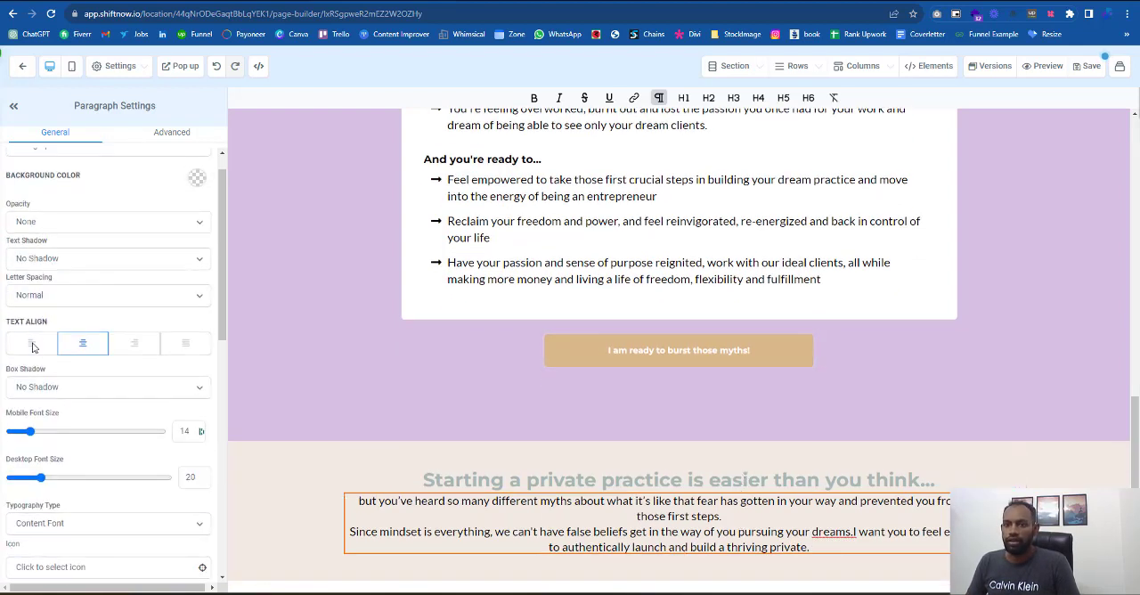
{"action": "left_click", "coordinate": [32, 346]}
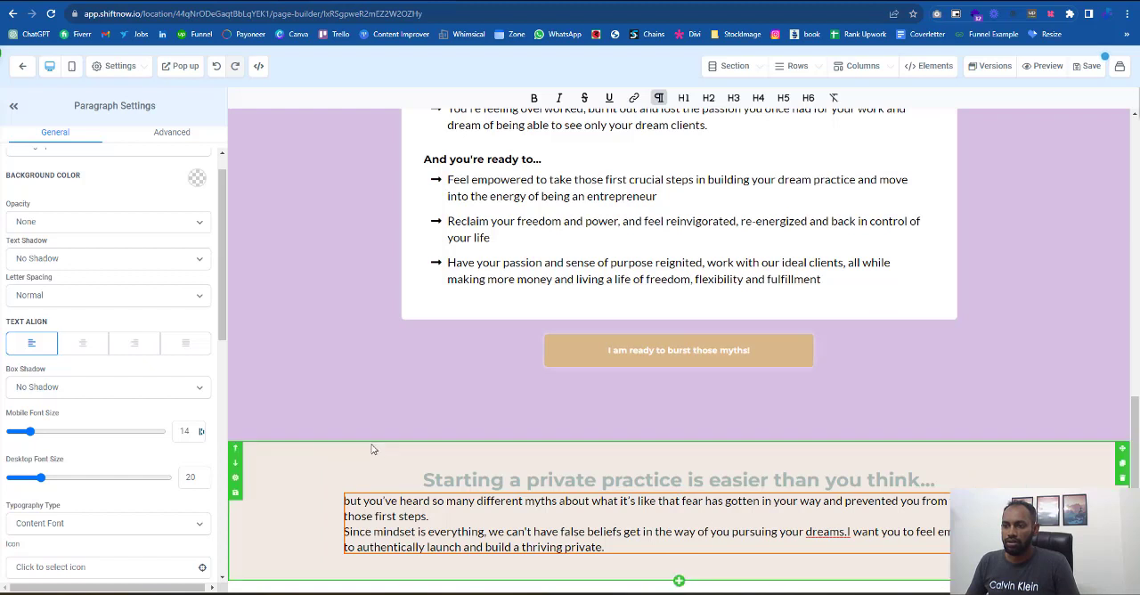
- Reduce the width of the beige section's one-column row to 80
{"action": "left_click", "coordinate": [368, 445]}
{"action": "scroll", "coordinate": [124, 485], "scroll_direction": "down", "scroll_amount": 3}
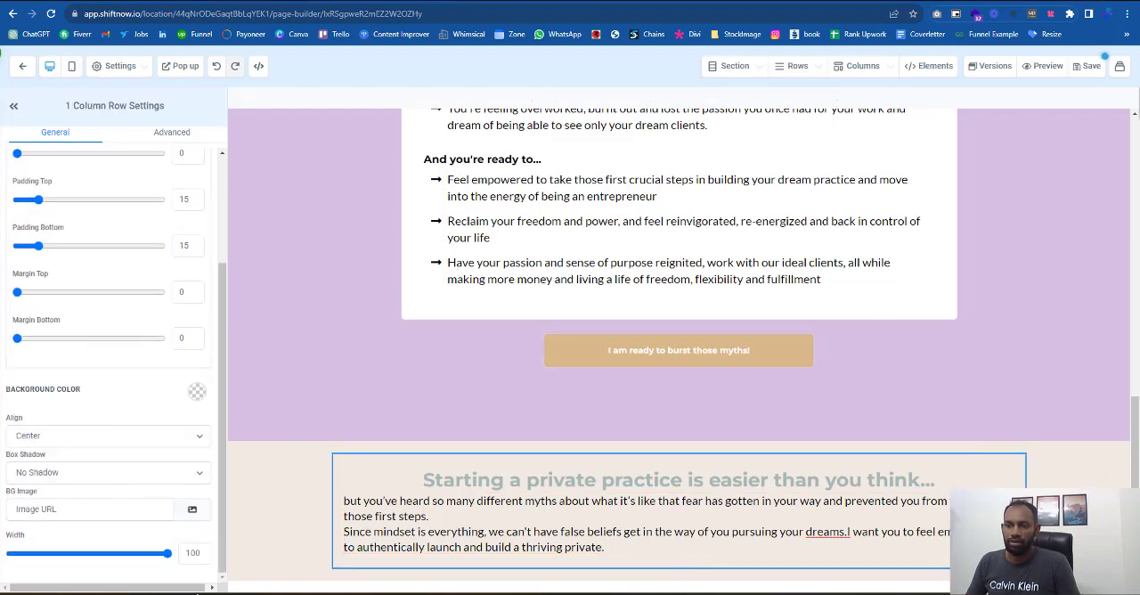
{"action": "left_click_drag", "start_coordinate": [169, 553], "coordinate": [123, 558]}
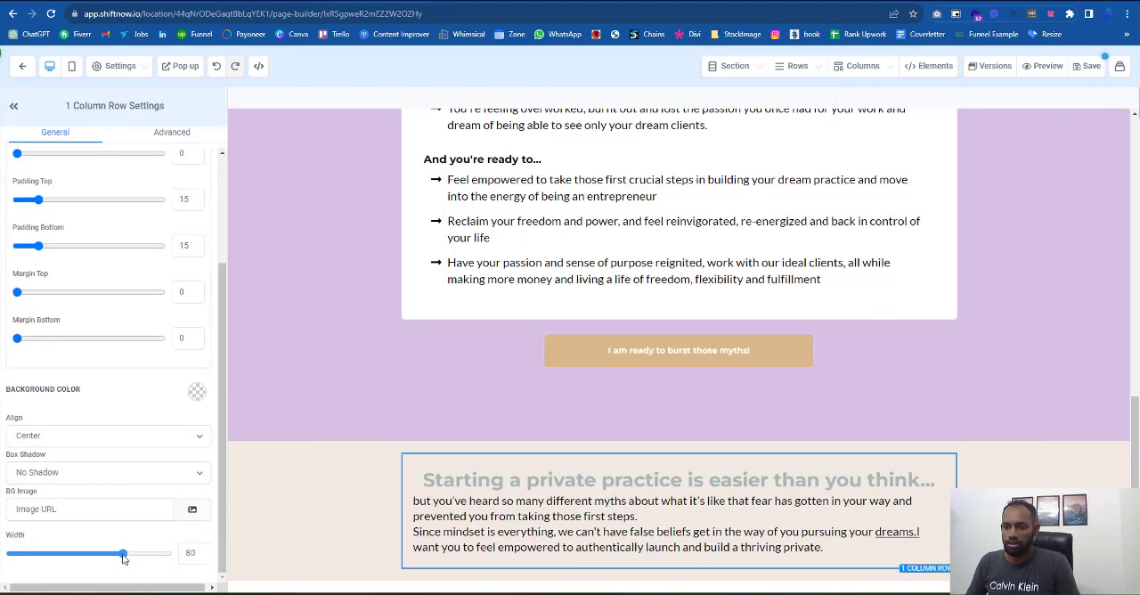
- Split the body text into three paragraphs starting "but you've heard", "Since mindset" and "I want you", each separated by one blank line
{"action": "left_click", "coordinate": [526, 501]}
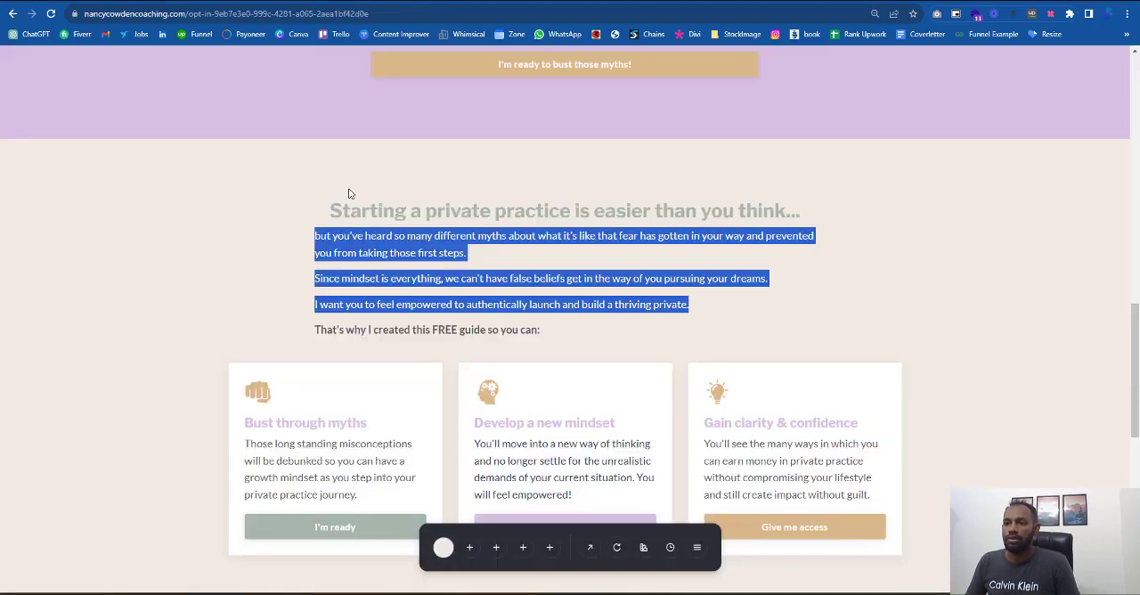
{"action": "left_click", "coordinate": [381, 281]}
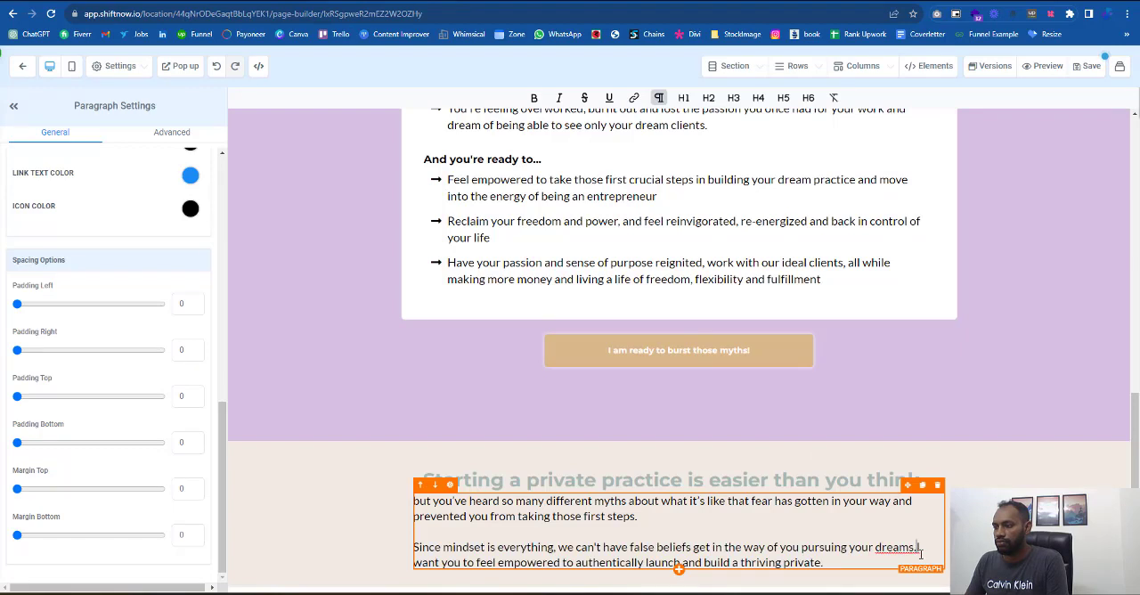
{"action": "key", "text": "Return"}
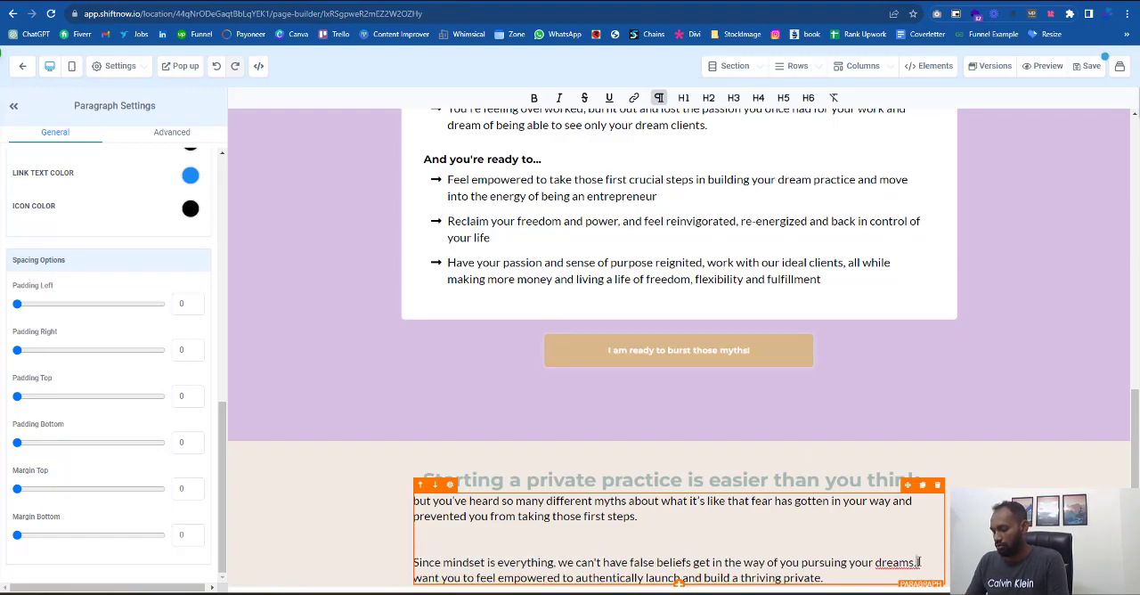
{"action": "type", "text": "I"}
{"action": "key", "text": "Return"}
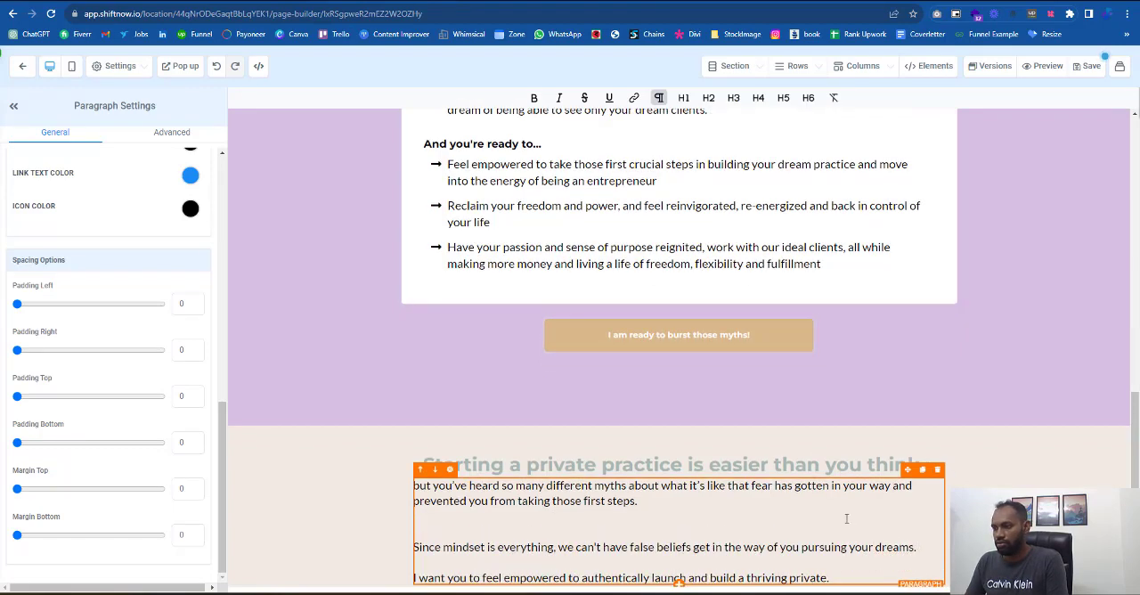
{"action": "left_click", "coordinate": [847, 519]}
{"action": "key", "text": "BackSpace"}
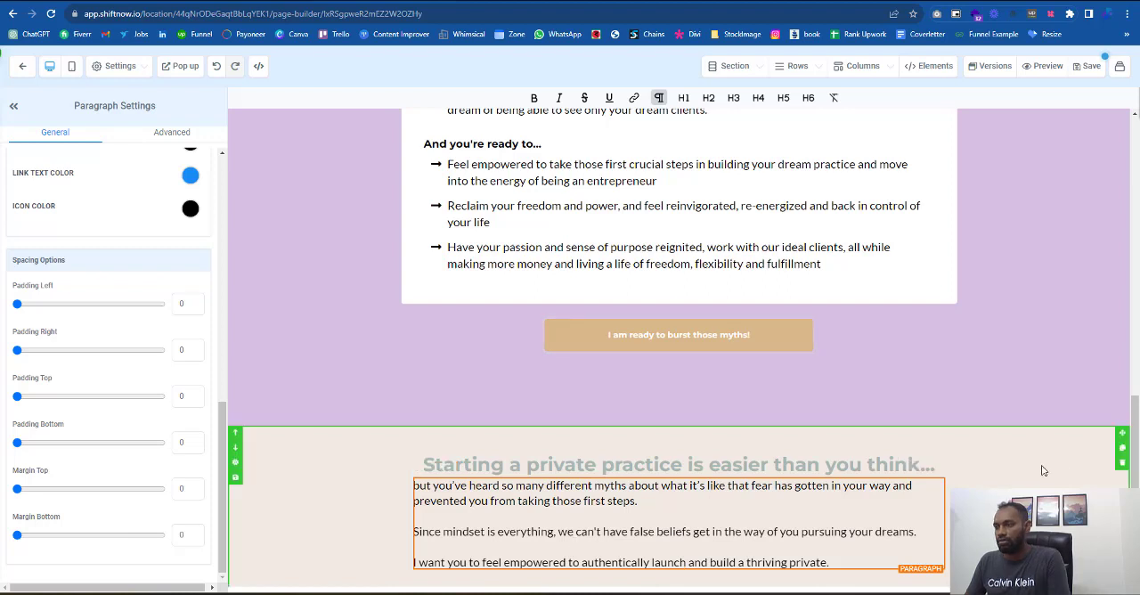
- Set the beige section paragraph's line height to 1.6 and remove the blank line before "I want you to feel empowered"
{"action": "left_click", "coordinate": [167, 141]}
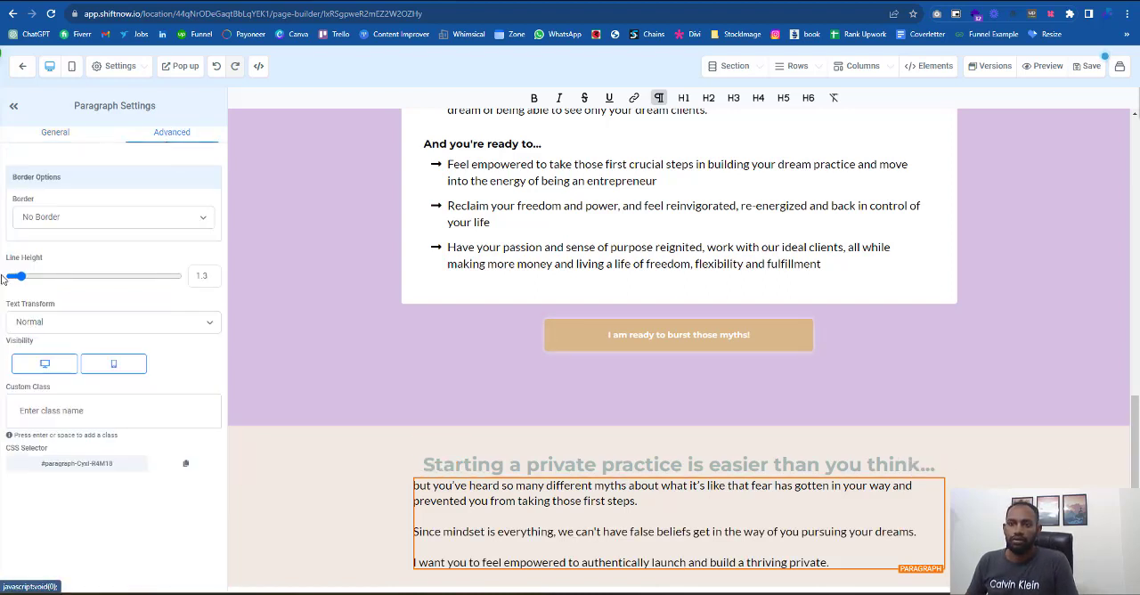
{"action": "left_click_drag", "start_coordinate": [17, 277], "coordinate": [23, 278]}
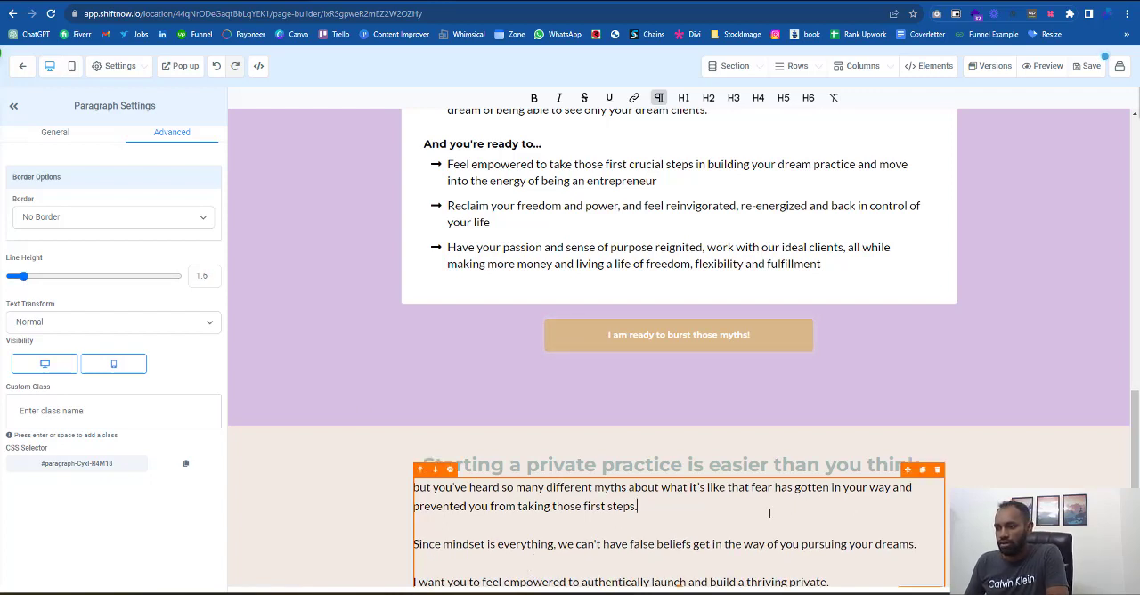
{"action": "key", "text": "Delete"}
{"action": "key", "text": "Return"}
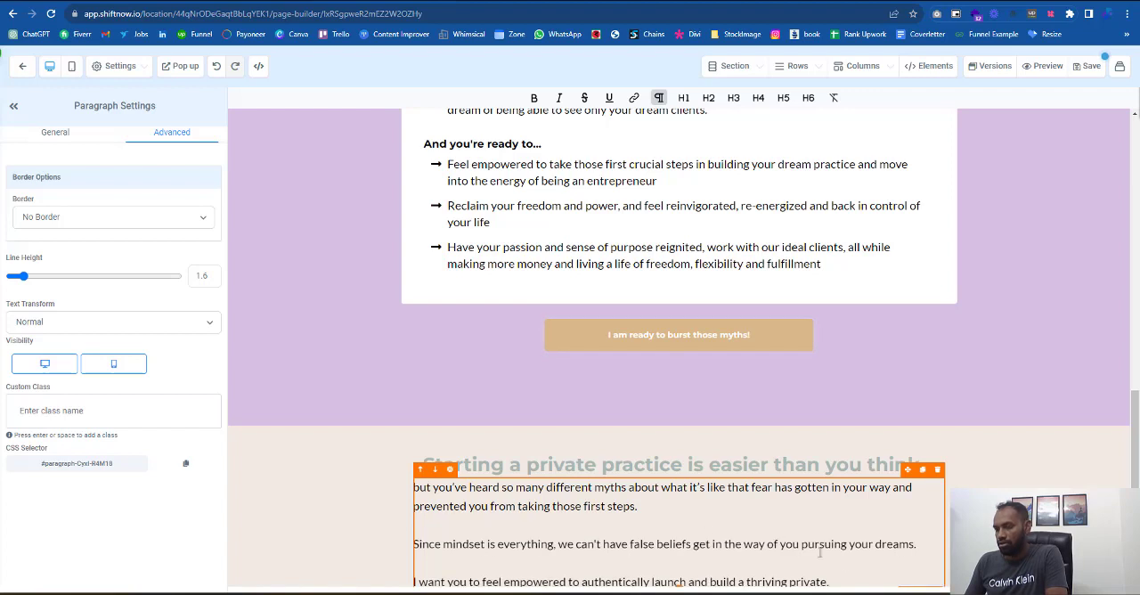
{"action": "left_click", "coordinate": [933, 545]}
{"action": "key", "text": "Delete"}
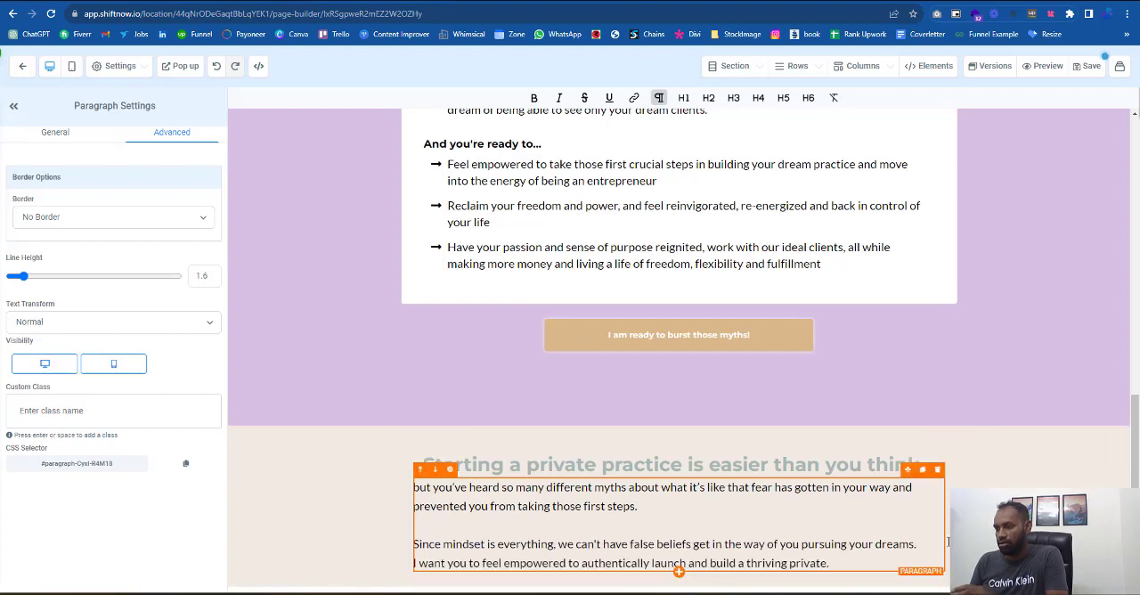
{"action": "left_click", "coordinate": [663, 479]}
{"action": "left_click", "coordinate": [449, 464]}
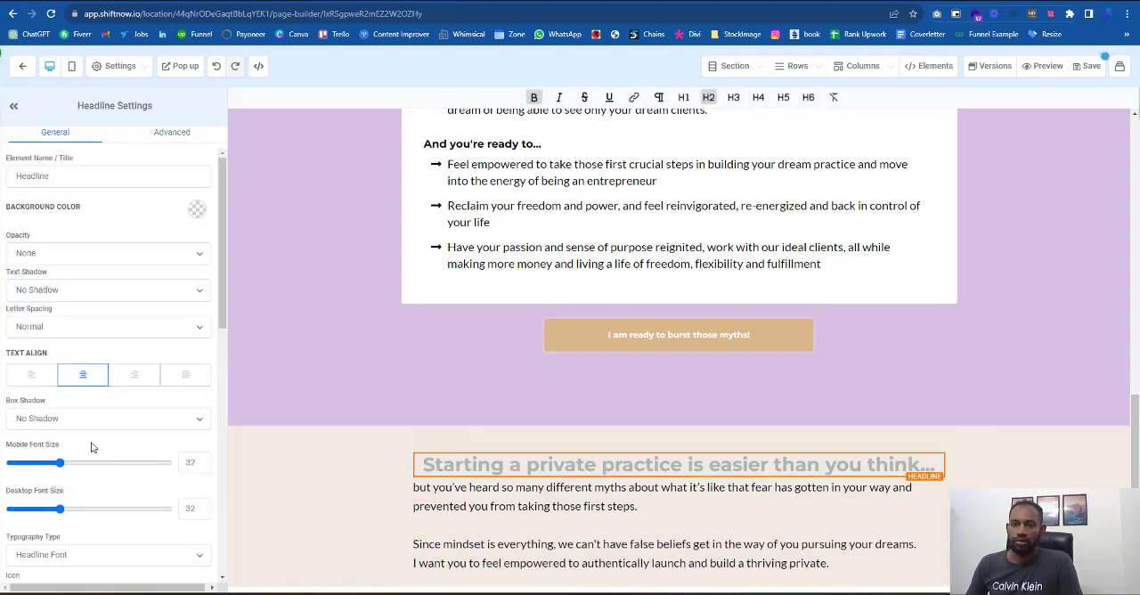
{"action": "scroll", "coordinate": [79, 470], "scroll_direction": "down", "scroll_amount": 2}
{"action": "left_click", "coordinate": [211, 3]}
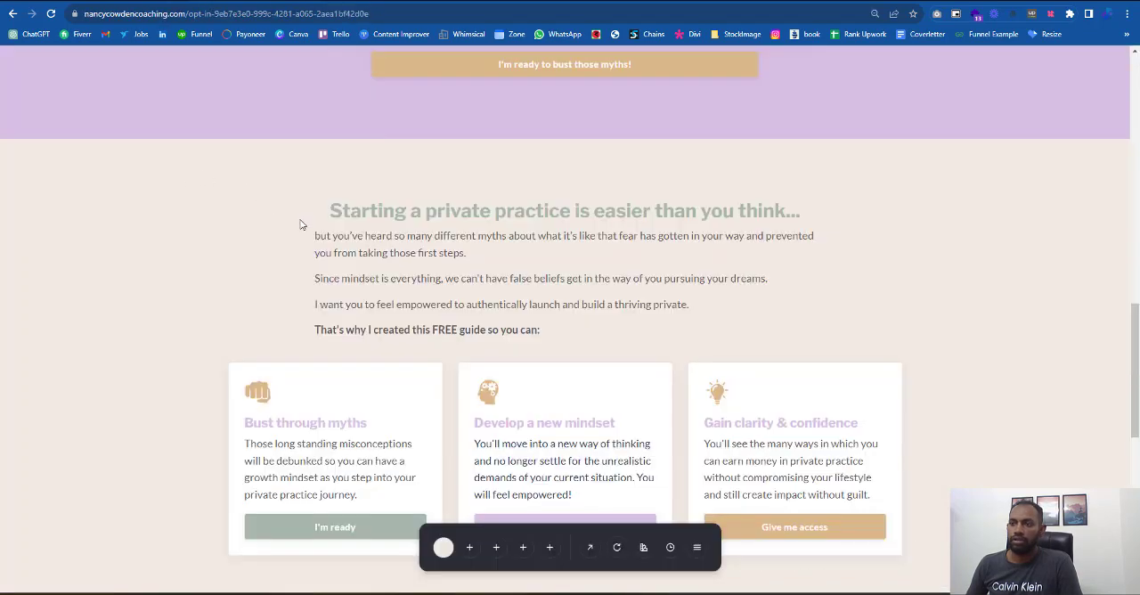
{"action": "left_click", "coordinate": [116, 2]}
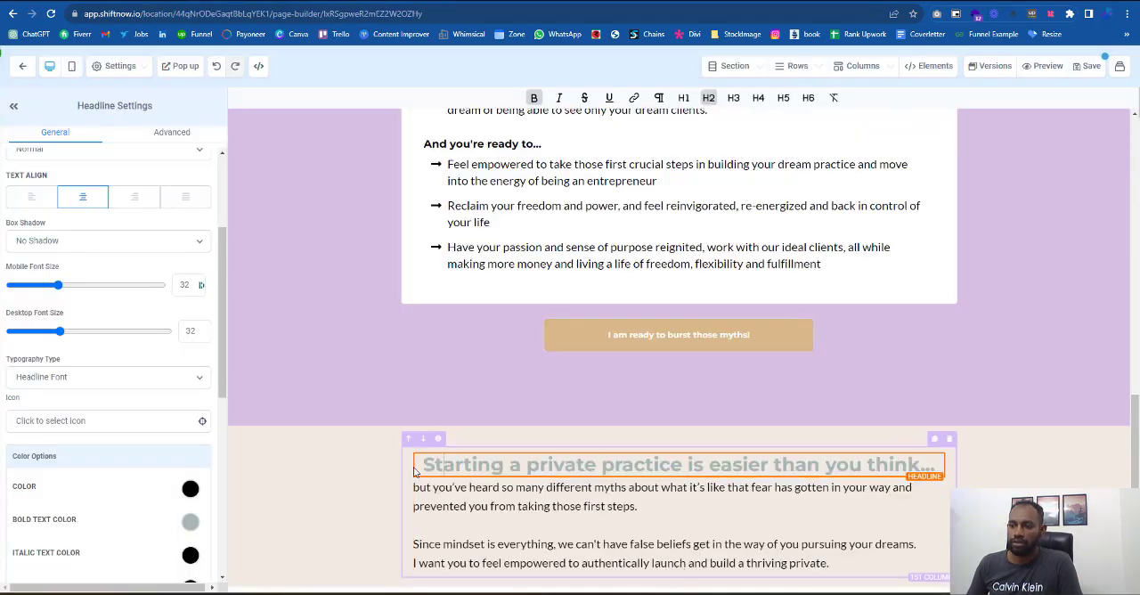
- Copy "That's why I created this FREE guide so you can:" from the reference page into a new sub-headline below the paragraph
{"action": "left_click", "coordinate": [211, 3]}
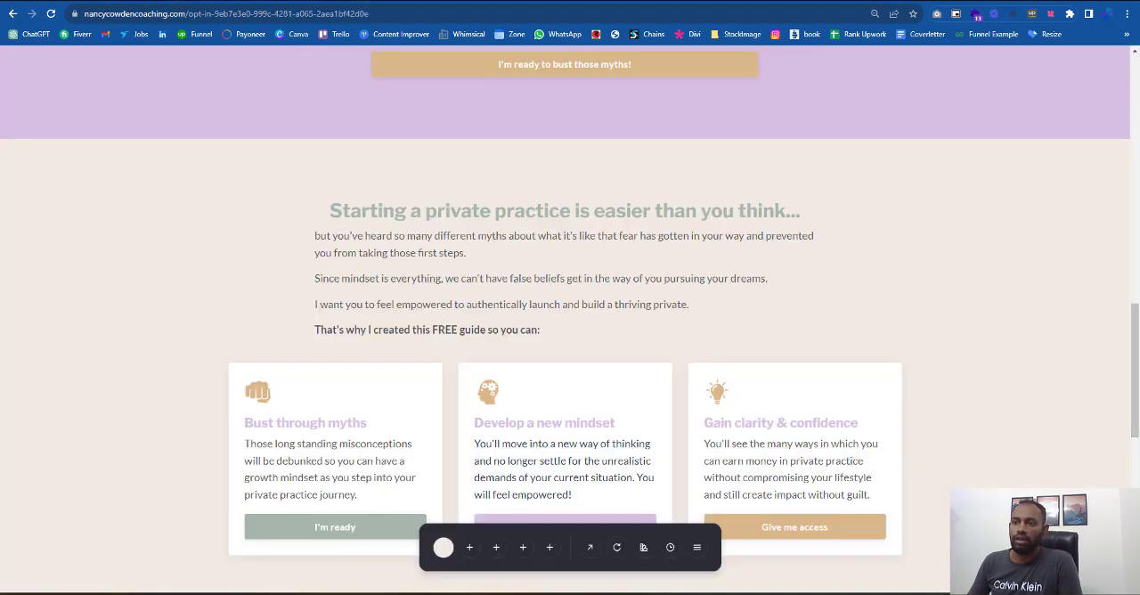
{"action": "left_click_drag", "start_coordinate": [315, 331], "coordinate": [543, 333]}
{"action": "key", "text": "ctrl+c"}
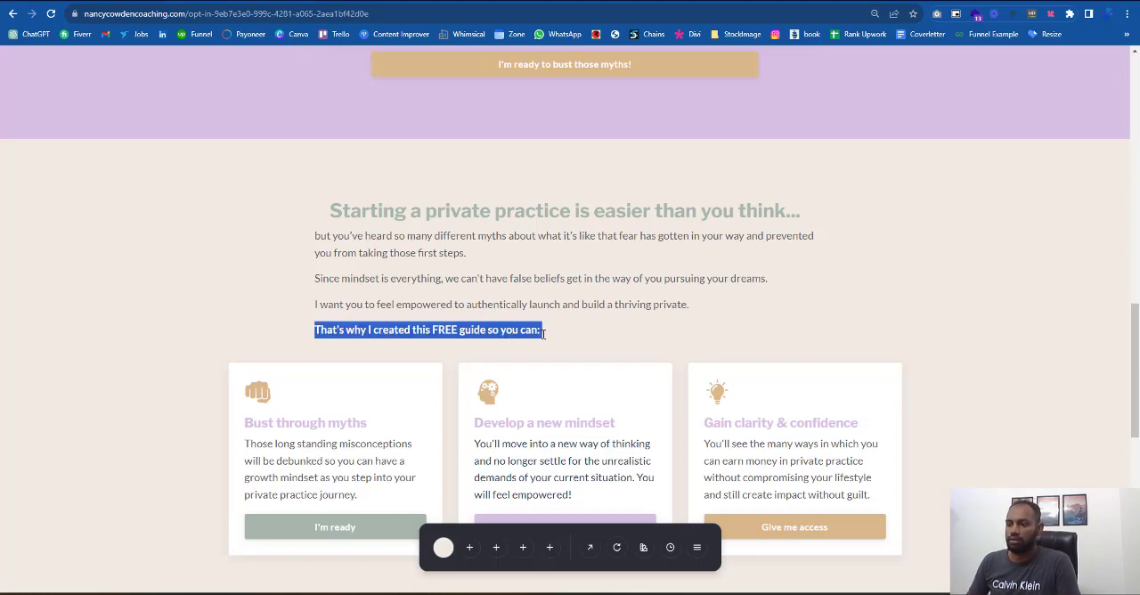
{"action": "left_click", "coordinate": [116, 3]}
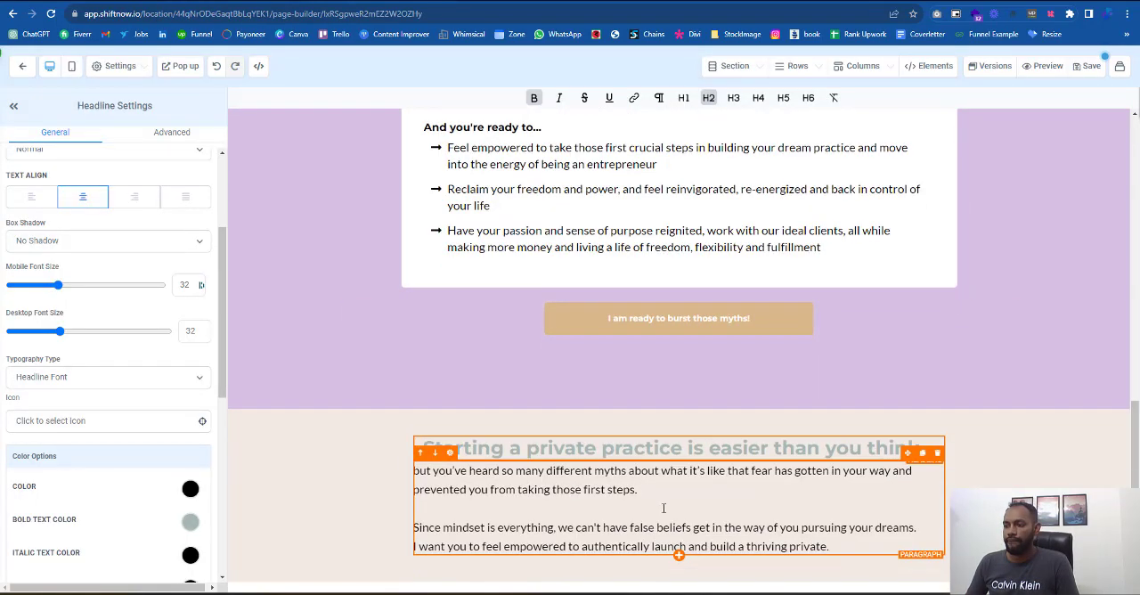
{"action": "left_click", "coordinate": [679, 555]}
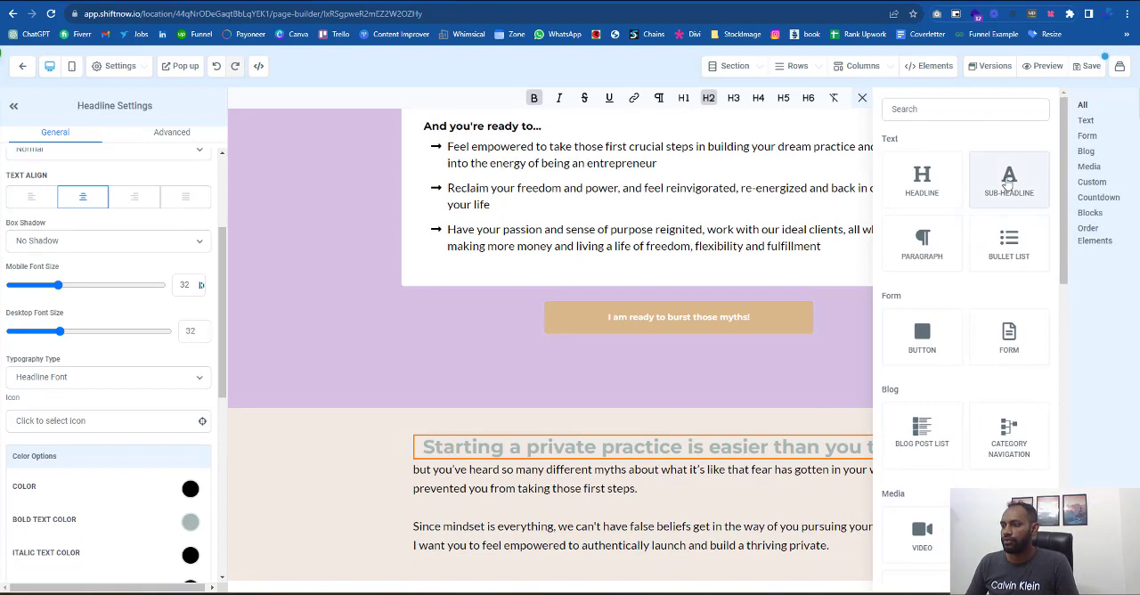
{"action": "left_click", "coordinate": [1009, 183]}
{"action": "triple_click", "coordinate": [597, 559]}
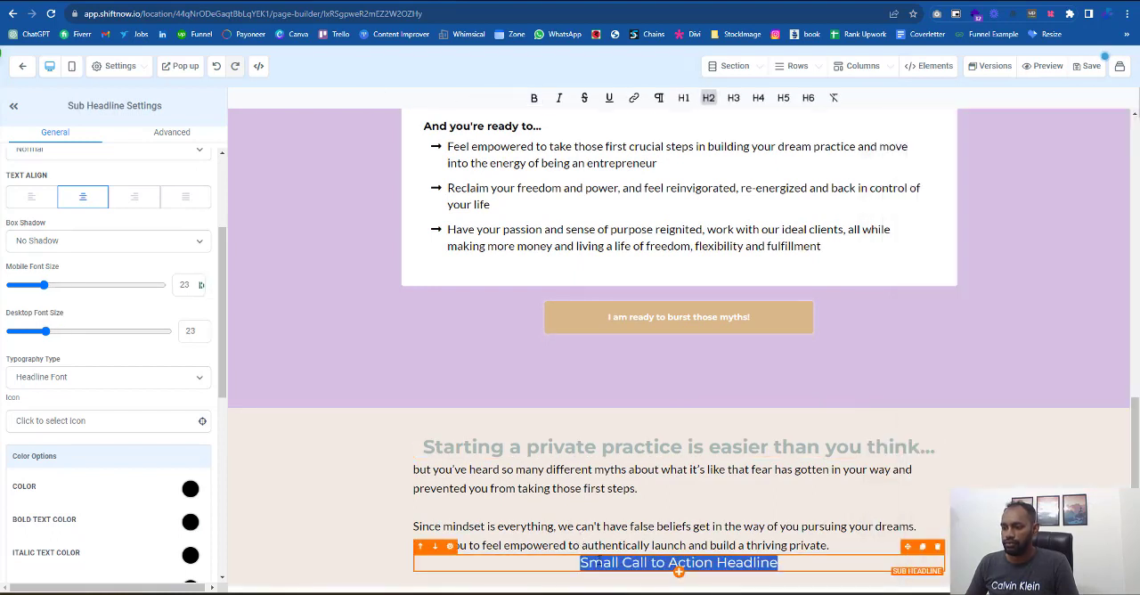
{"action": "key", "text": "ctrl+v"}
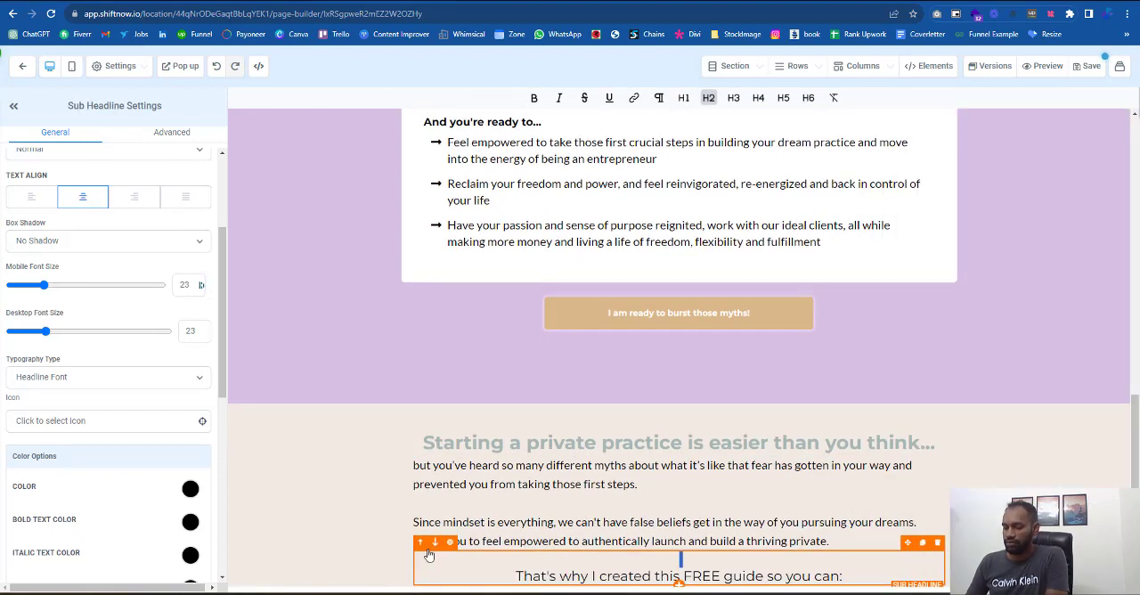
- Format the new sub-headline as bold H4 text and align it left
{"action": "key", "text": "ctrl+a"}
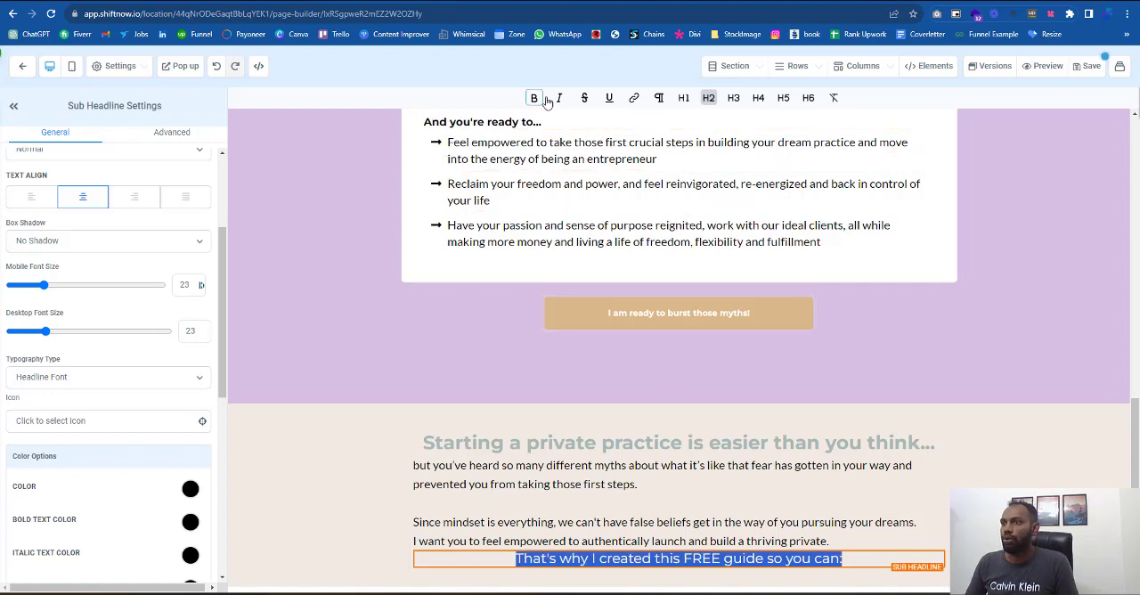
{"action": "left_click", "coordinate": [536, 98]}
{"action": "left_click", "coordinate": [733, 98]}
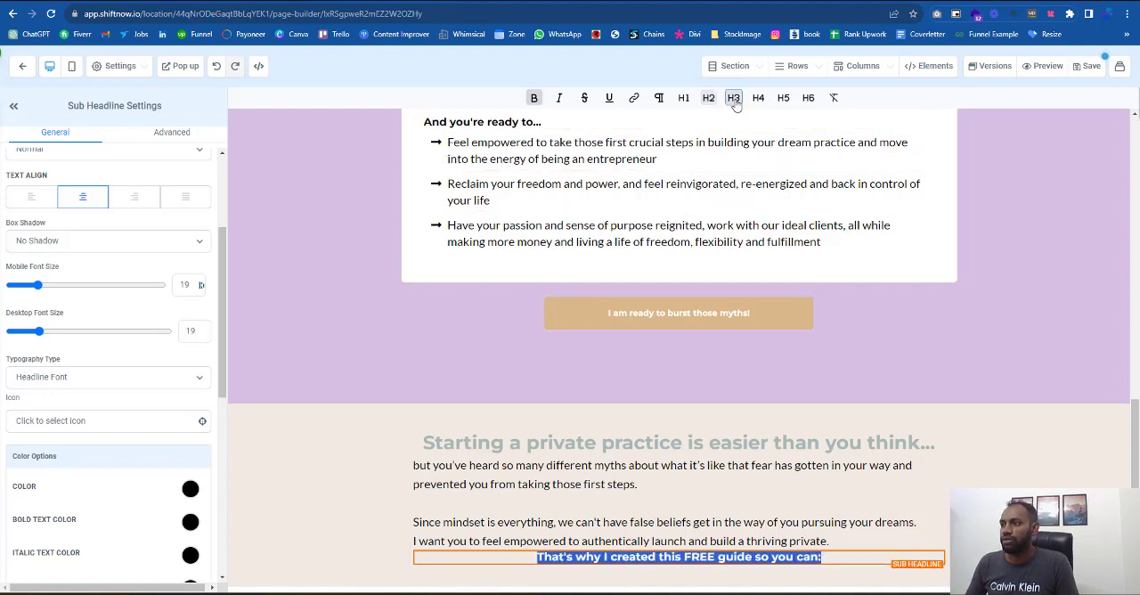
{"action": "left_click", "coordinate": [758, 98]}
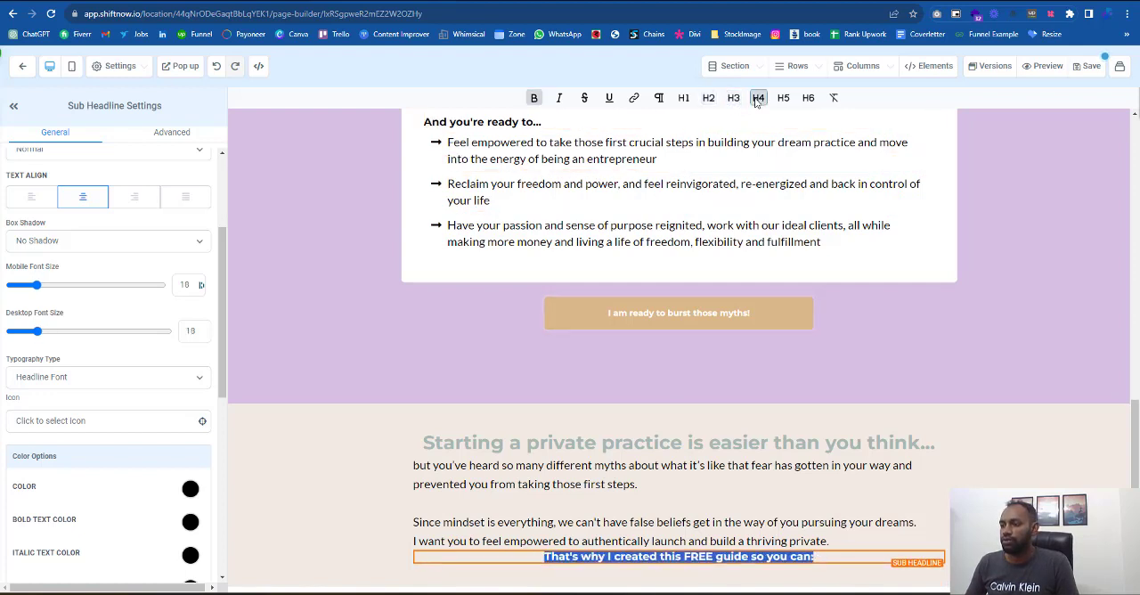
{"action": "left_click", "coordinate": [27, 195]}
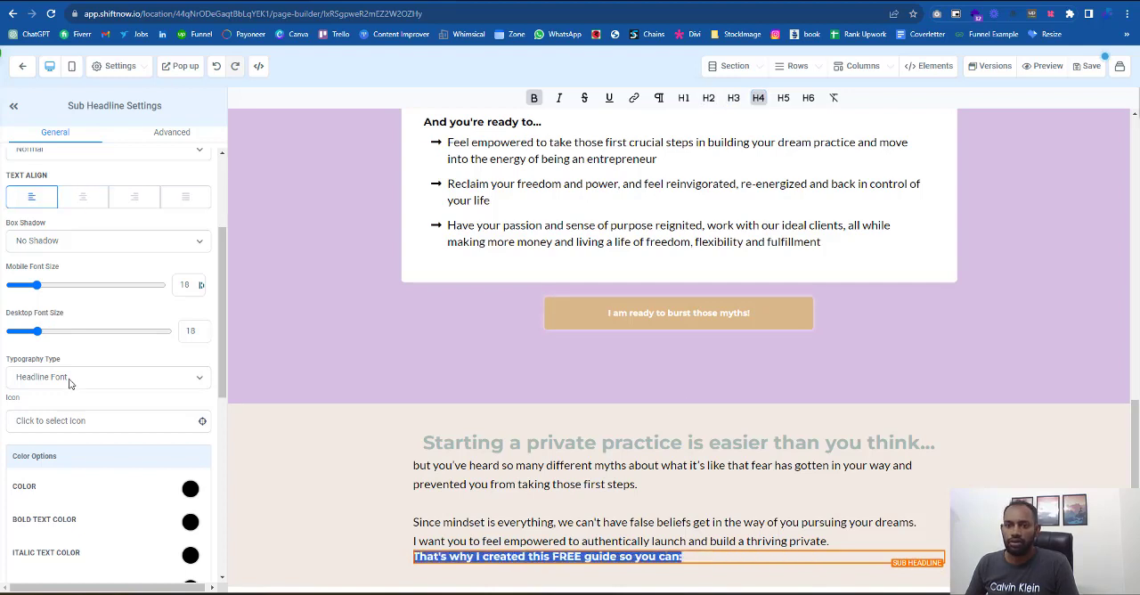
- Switch the sub-headline's typography to Content Font and set its top padding to 14
{"action": "left_click", "coordinate": [69, 381]}
{"action": "left_click", "coordinate": [69, 409]}
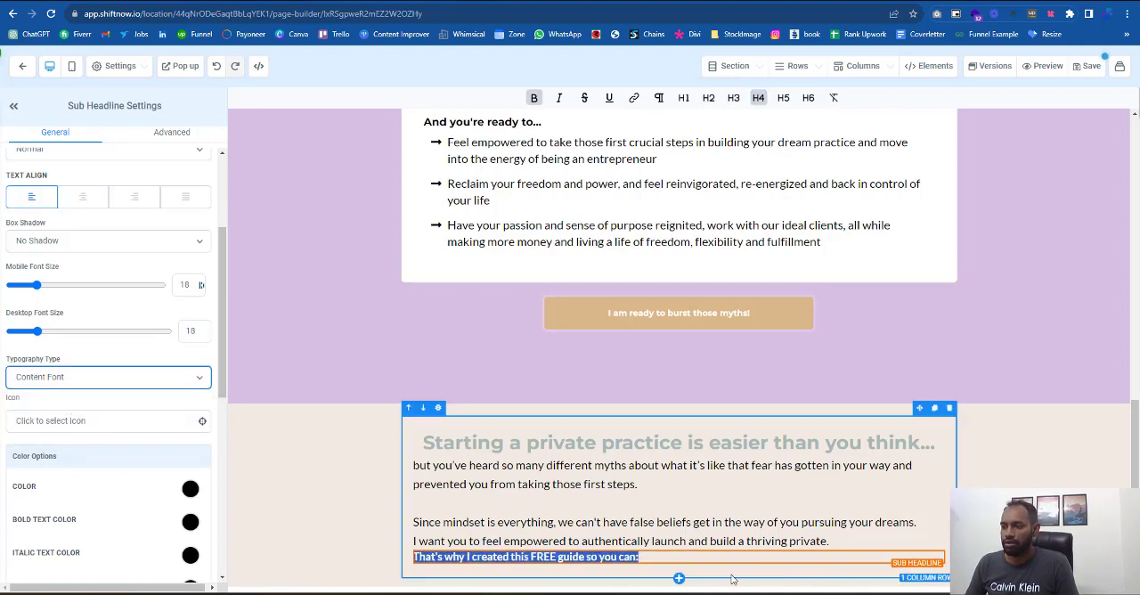
{"action": "scroll", "coordinate": [80, 444], "scroll_direction": "down", "scroll_amount": 4}
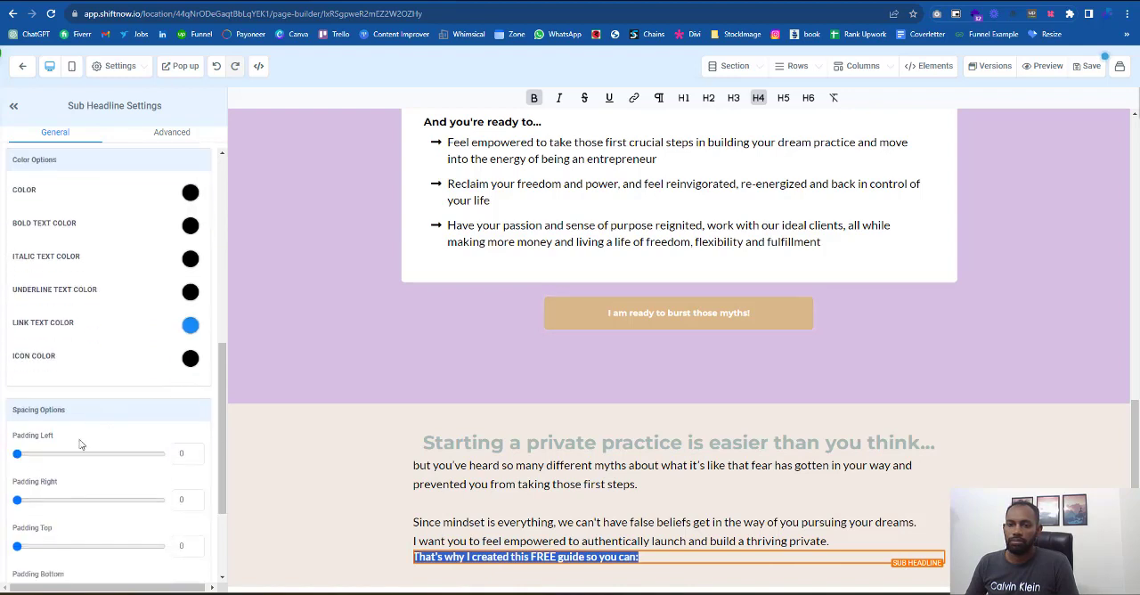
{"action": "left_click_drag", "start_coordinate": [17, 546], "coordinate": [37, 549]}
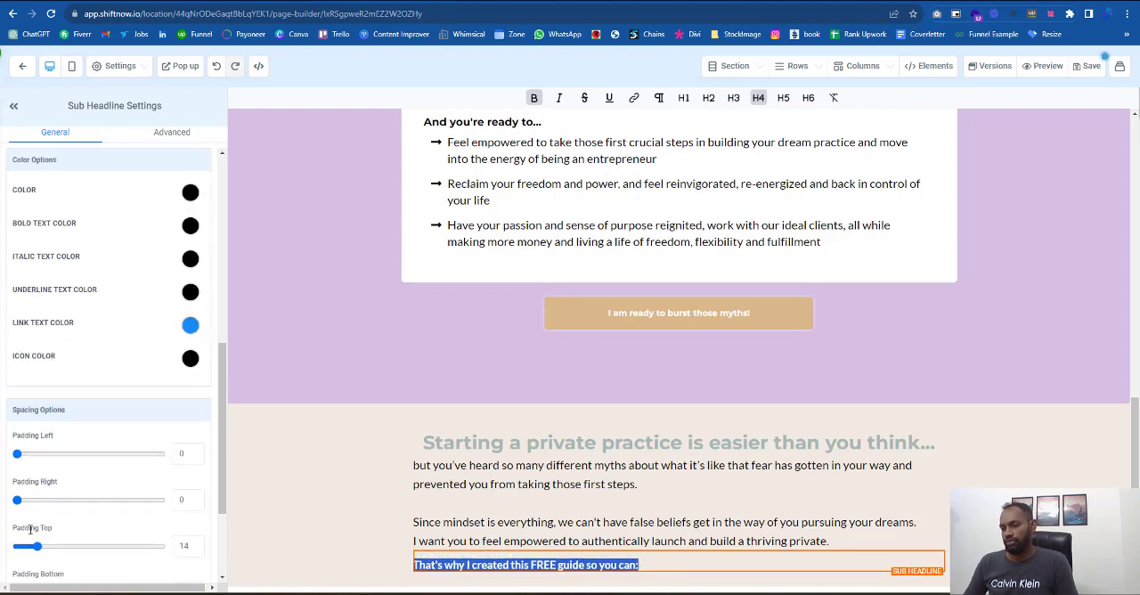
- Add a three-column row below the one-column row in the beige section
{"action": "left_click", "coordinate": [677, 571]}
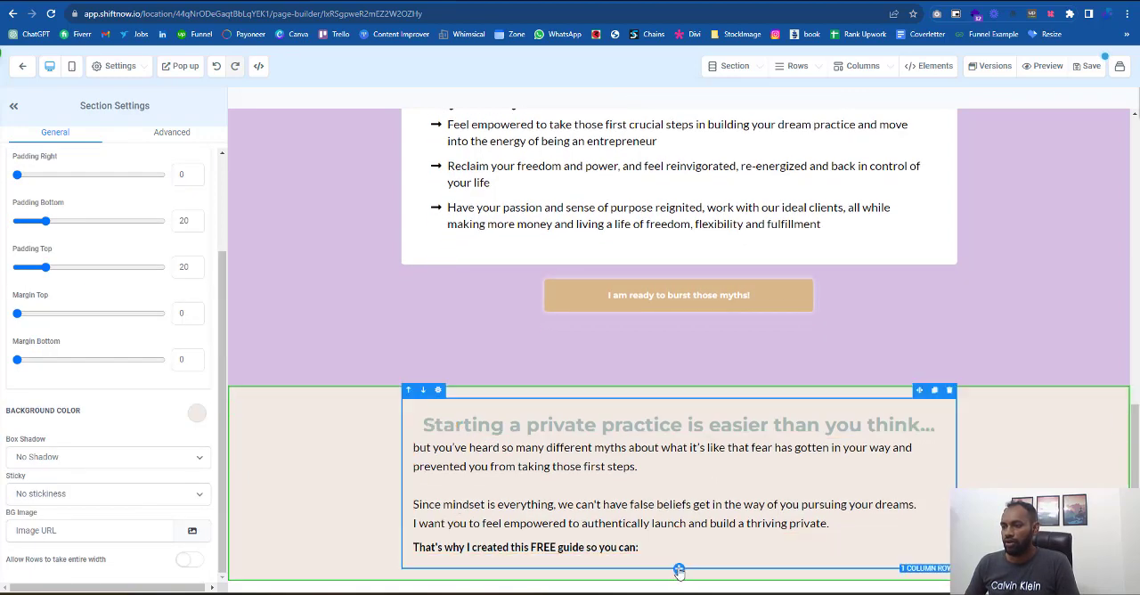
{"action": "left_click", "coordinate": [679, 570]}
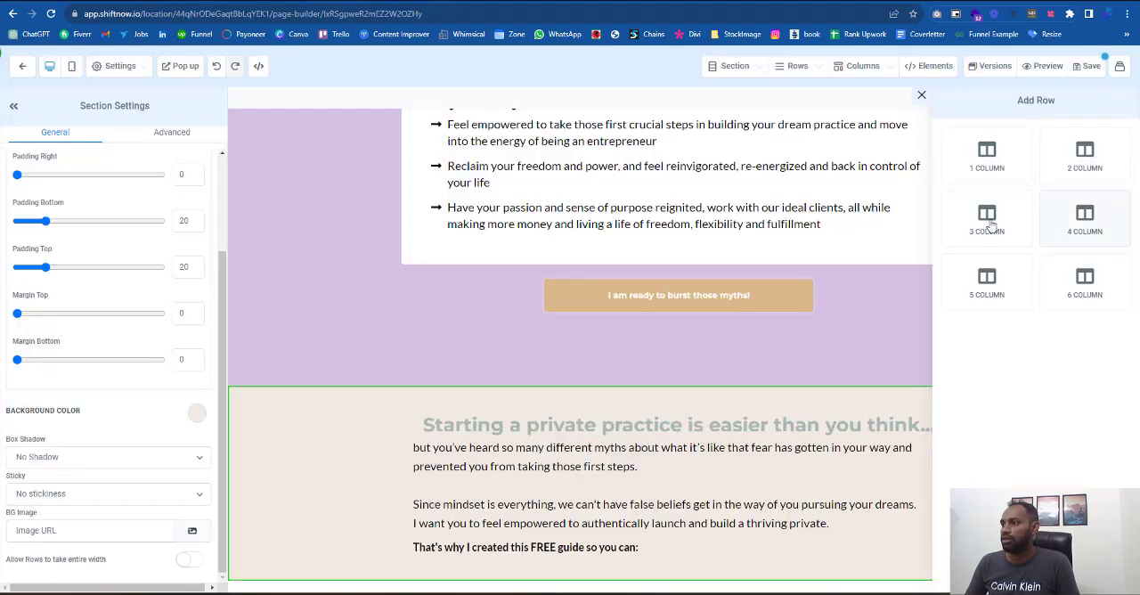
{"action": "left_click", "coordinate": [988, 222]}
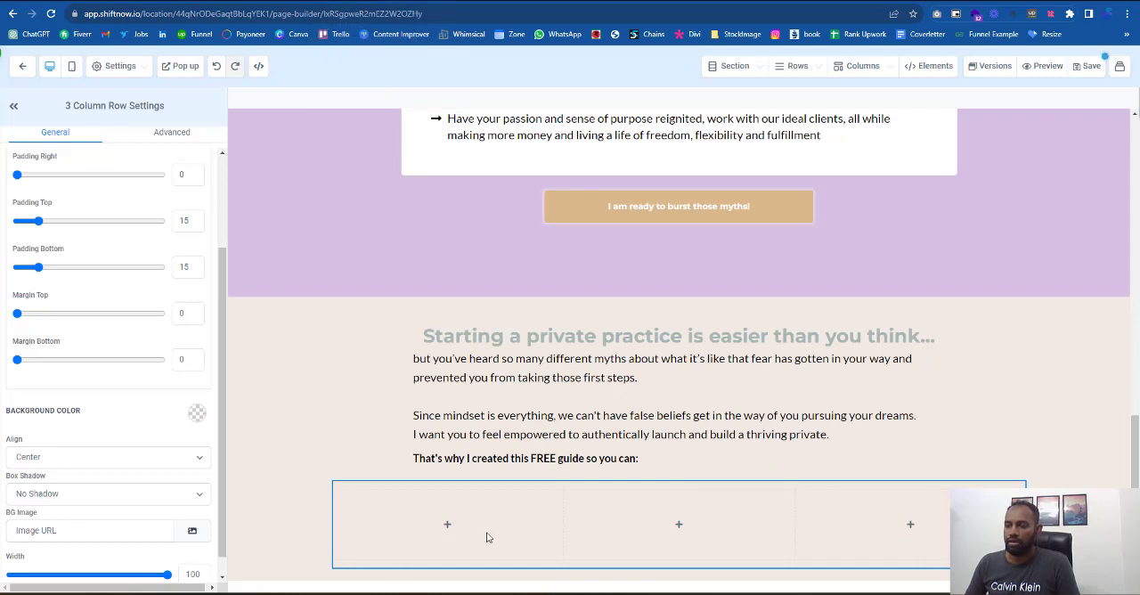
- Give the first column of the new three-column row a white background
{"action": "mouse_move", "coordinate": [444, 529]}
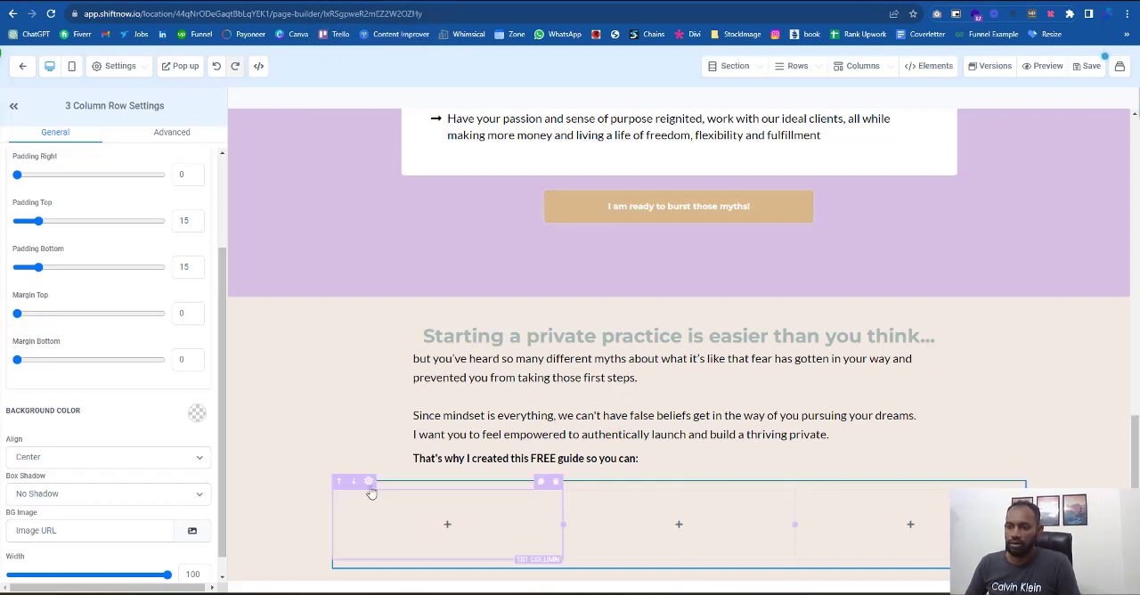
{"action": "left_click", "coordinate": [374, 501]}
{"action": "left_click", "coordinate": [194, 415]}
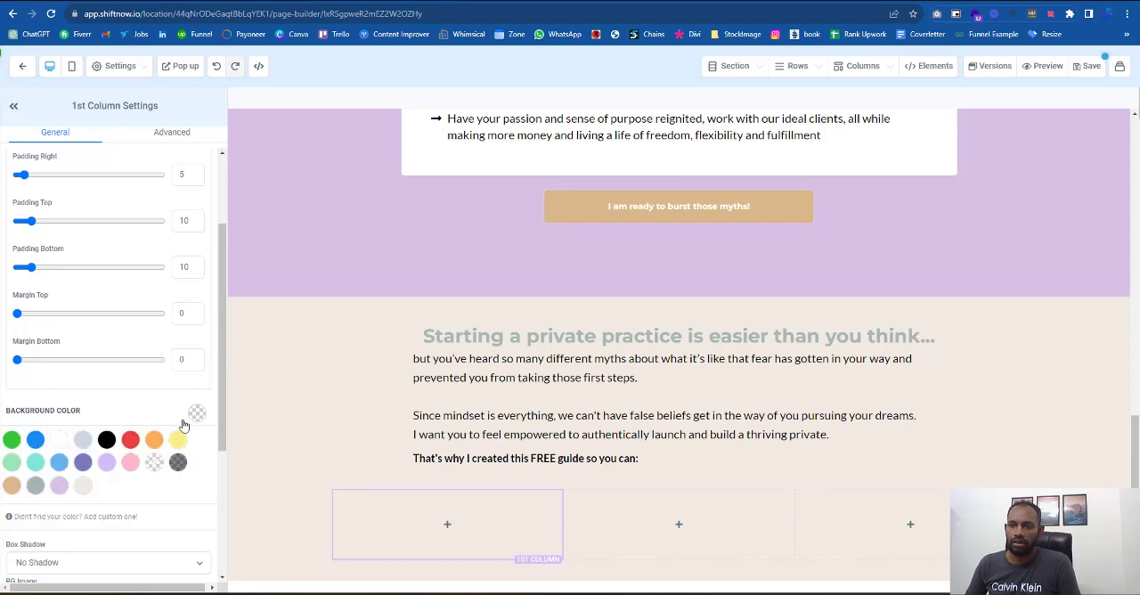
{"action": "left_click", "coordinate": [60, 441]}
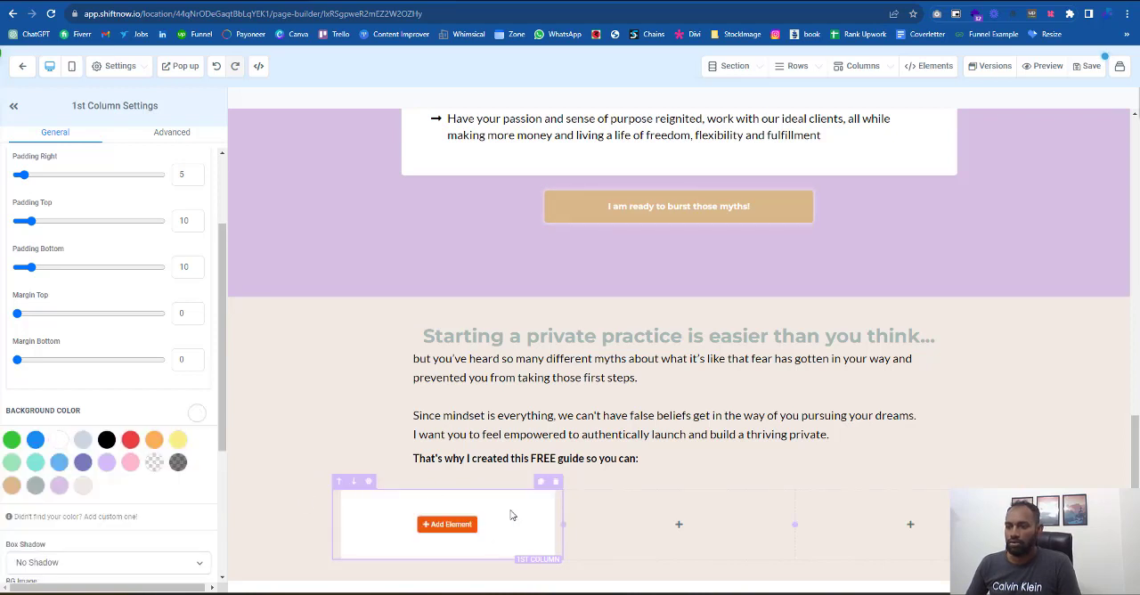
- Duplicate the white column twice and delete the uncolored columns so the row keeps three white ones
{"action": "left_click", "coordinate": [543, 482]}
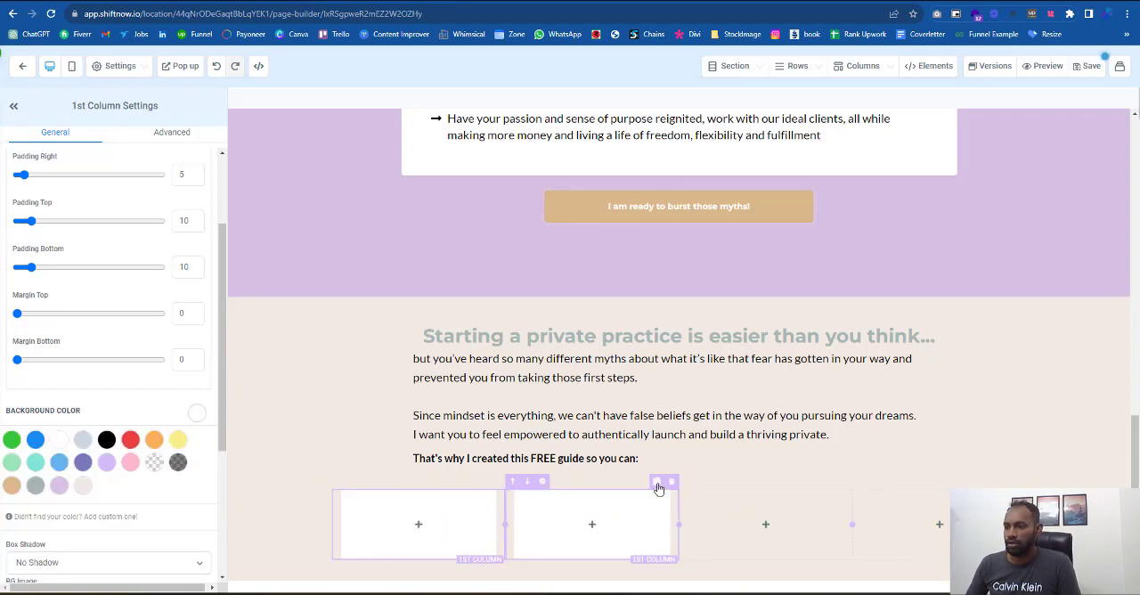
{"action": "left_click", "coordinate": [658, 487]}
{"action": "left_click", "coordinate": [881, 485]}
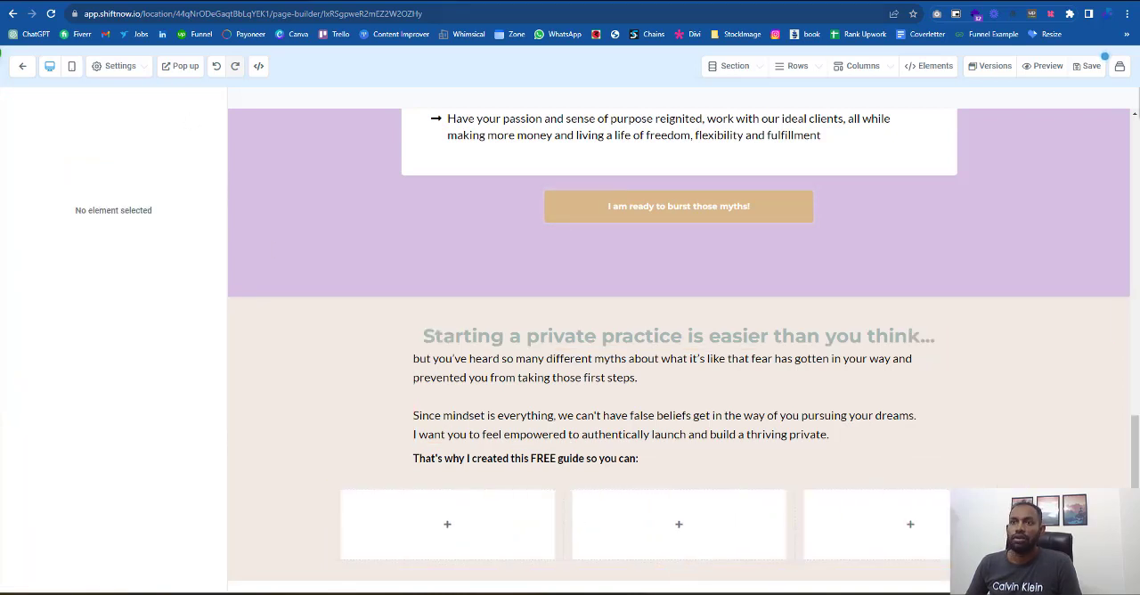
- Check the reference page's cards and add an image element to the first white column
{"action": "key", "text": "alt+Tab"}
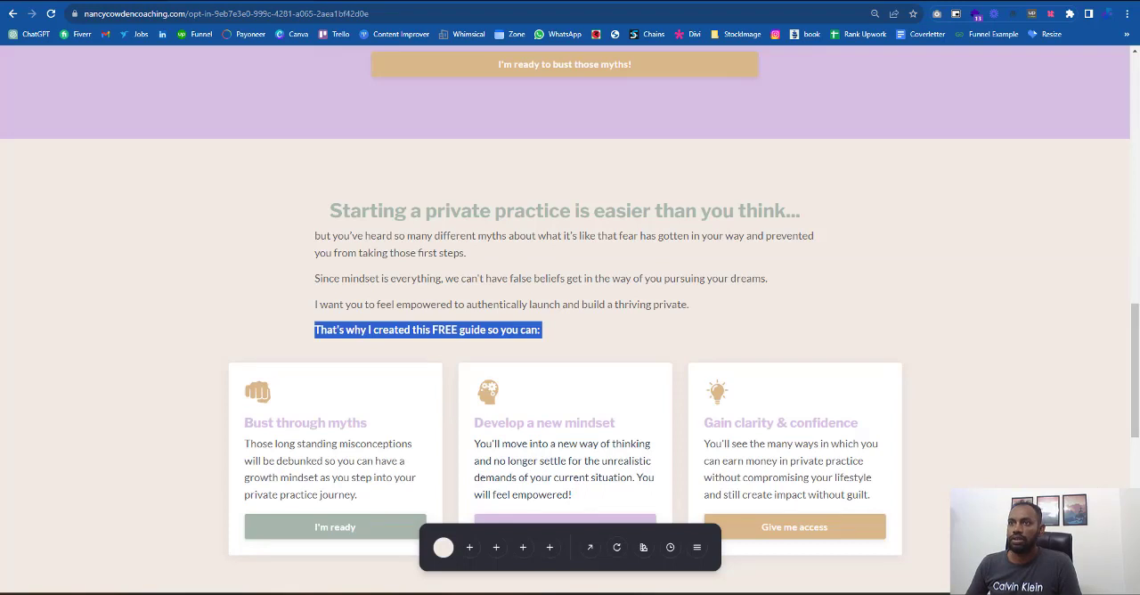
{"action": "key", "text": "alt+Tab"}
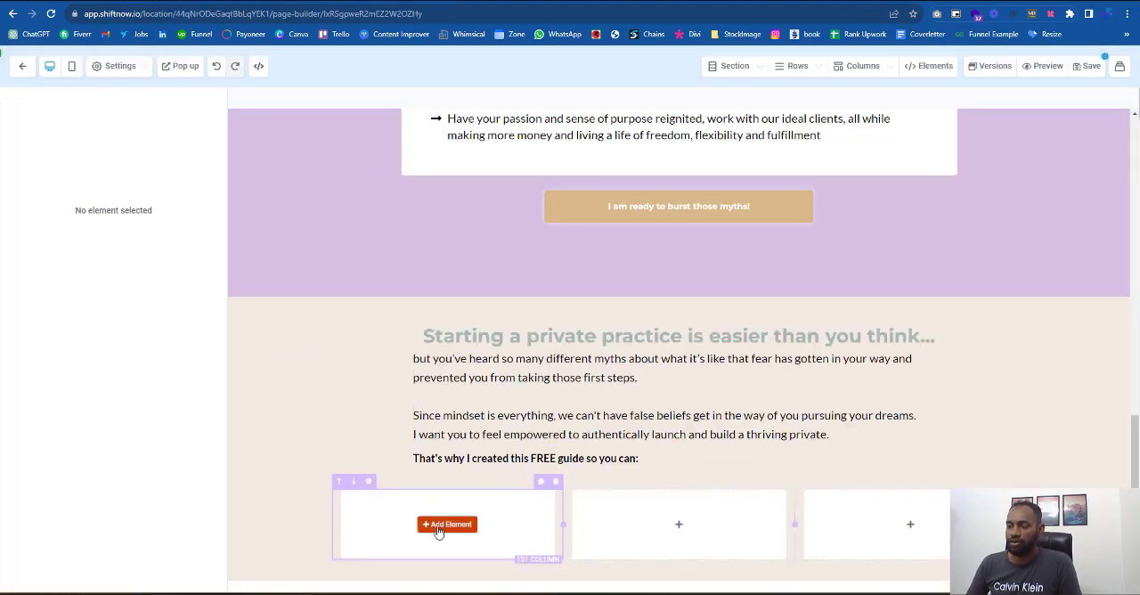
{"action": "left_click", "coordinate": [447, 525]}
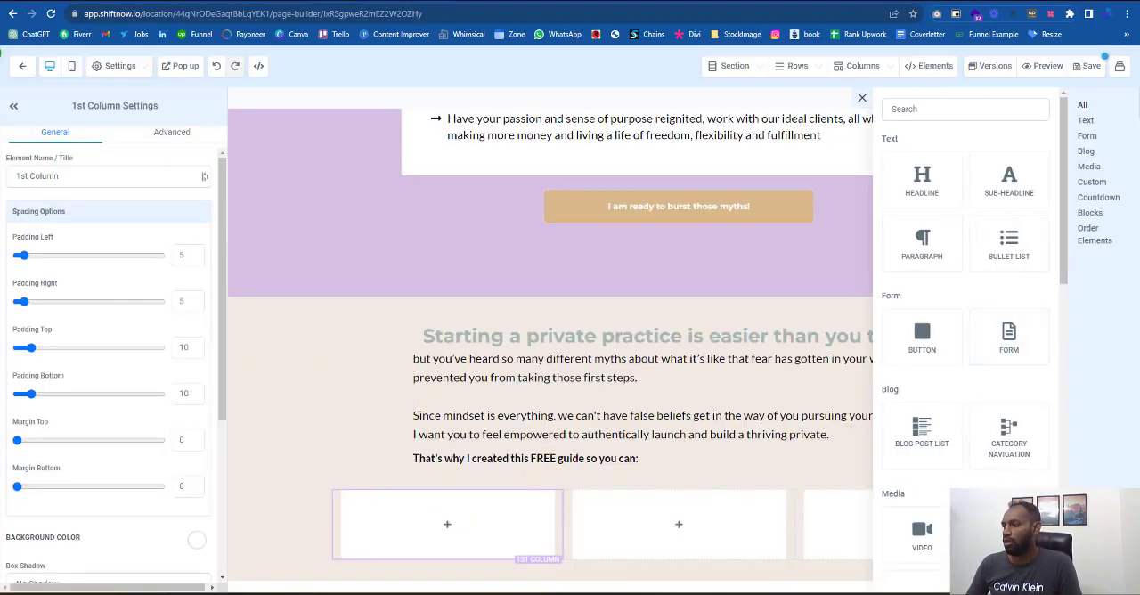
- Upload the tan fist icon from the Downloads folder to the media library for the image element
{"action": "scroll", "coordinate": [197, 540], "scroll_direction": "down", "scroll_amount": 2}
{"action": "left_click", "coordinate": [190, 531]}
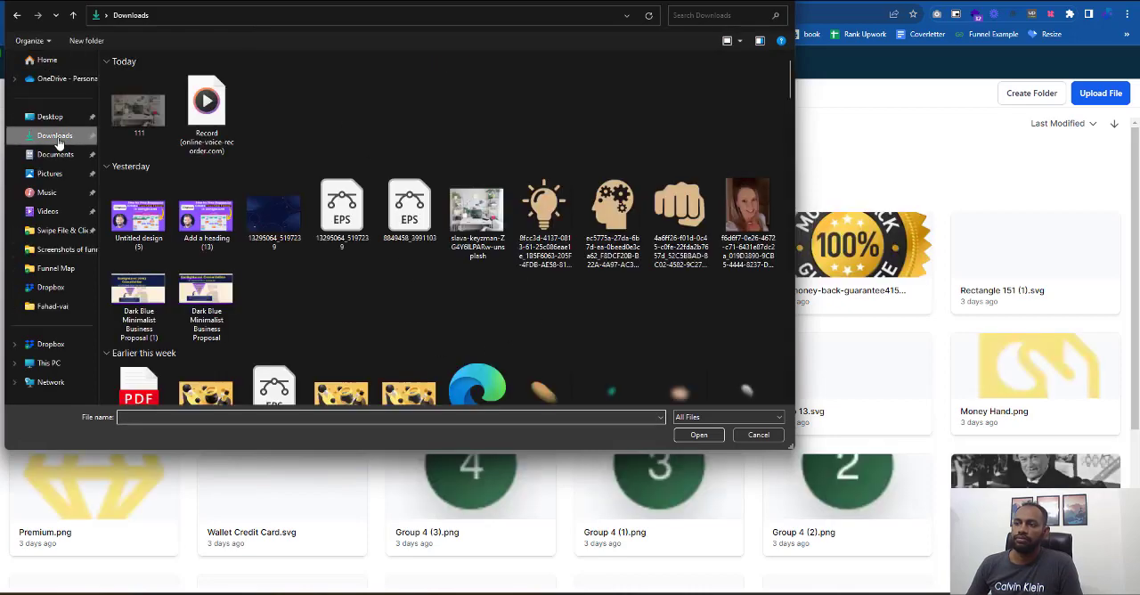
{"action": "left_click", "coordinate": [681, 218]}
{"action": "left_click", "coordinate": [710, 438]}
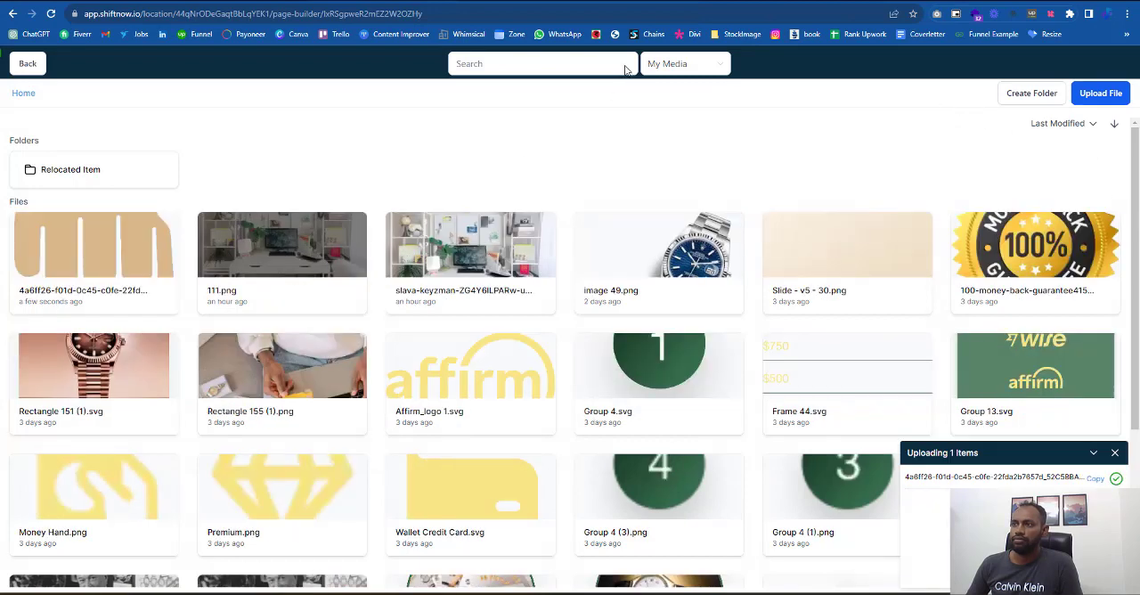
- Replace the placeholder in the first white column's image element with the link of the uploaded tan fist icon
{"action": "left_click", "coordinate": [63, 249]}
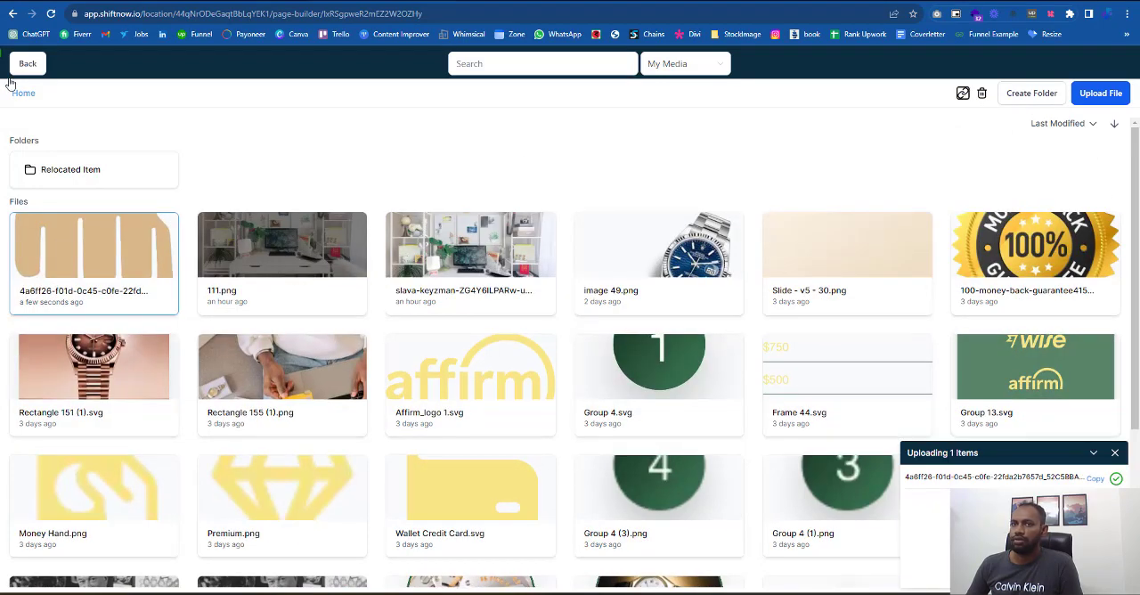
{"action": "left_click", "coordinate": [963, 92]}
{"action": "left_click", "coordinate": [76, 528]}
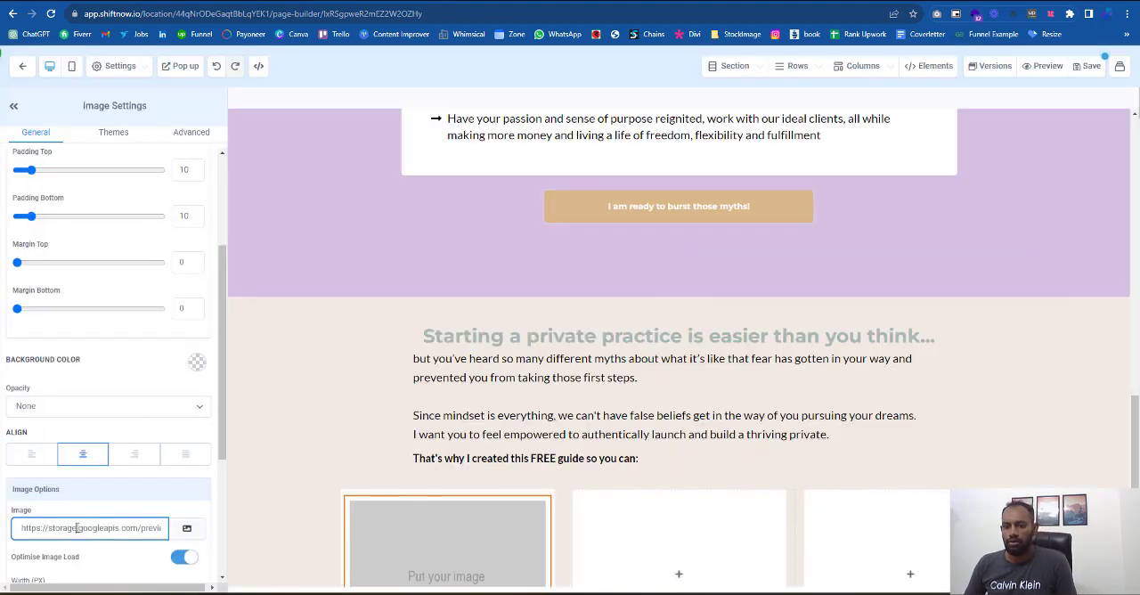
{"action": "key", "text": "ctrl+a"}
{"action": "key", "text": "ctrl+v"}
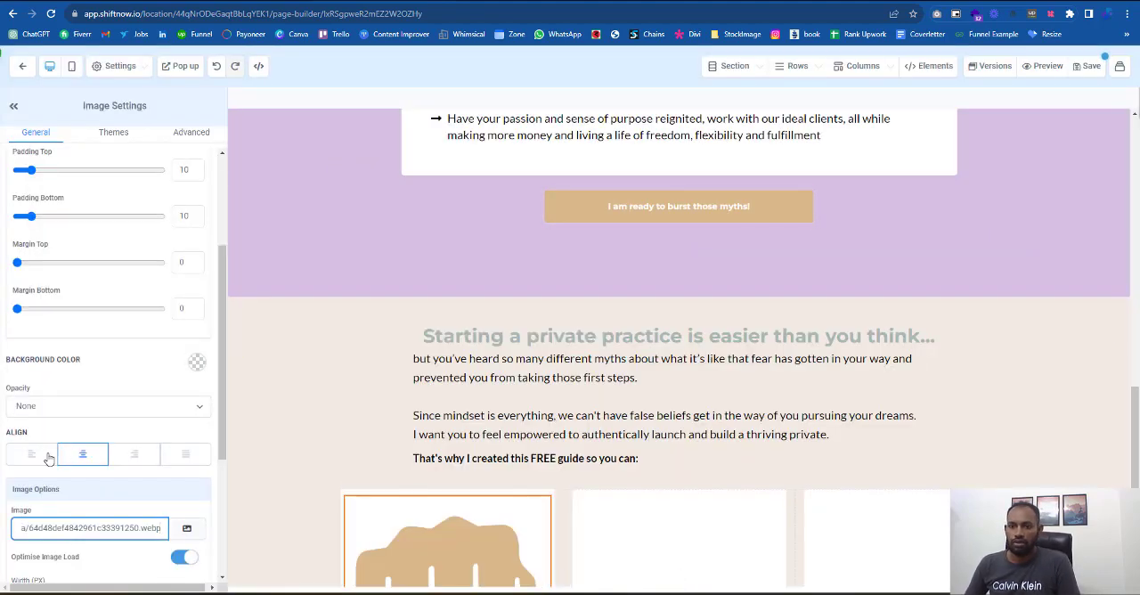
- Left-align the fist icon and set its width to 50 px
{"action": "left_click", "coordinate": [32, 454]}
{"action": "scroll", "coordinate": [45, 472], "scroll_direction": "down", "scroll_amount": 2}
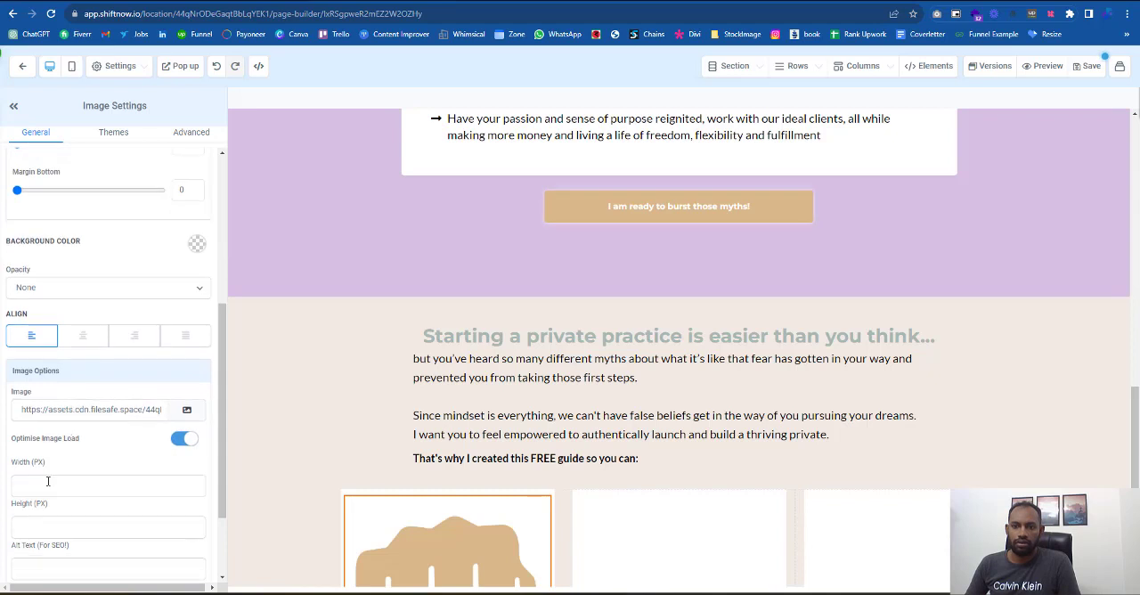
{"action": "left_click", "coordinate": [41, 487]}
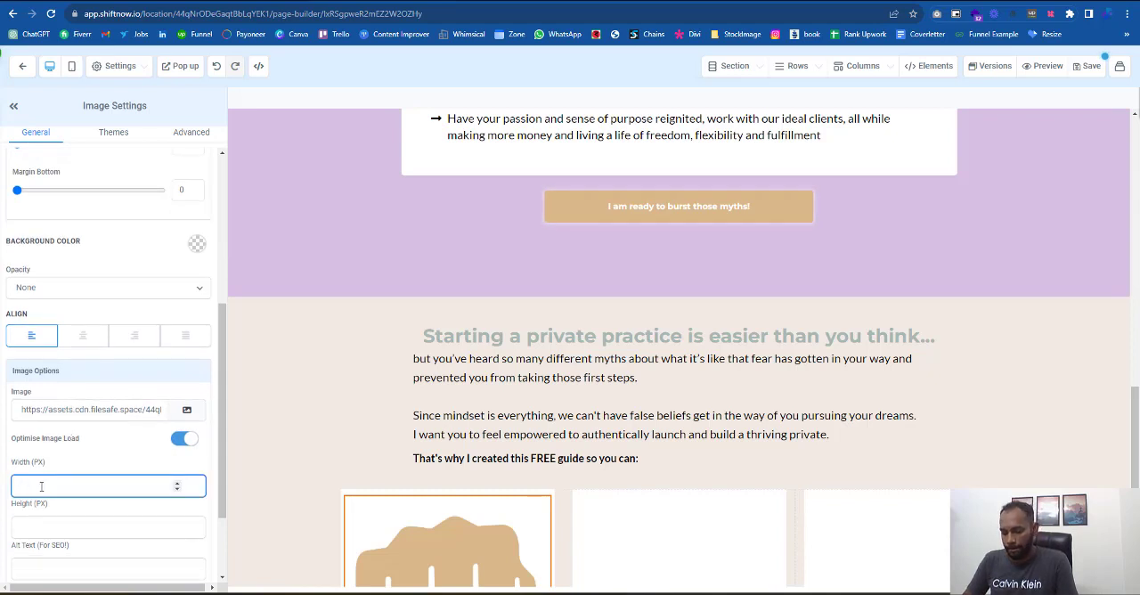
{"action": "type", "text": "100"}
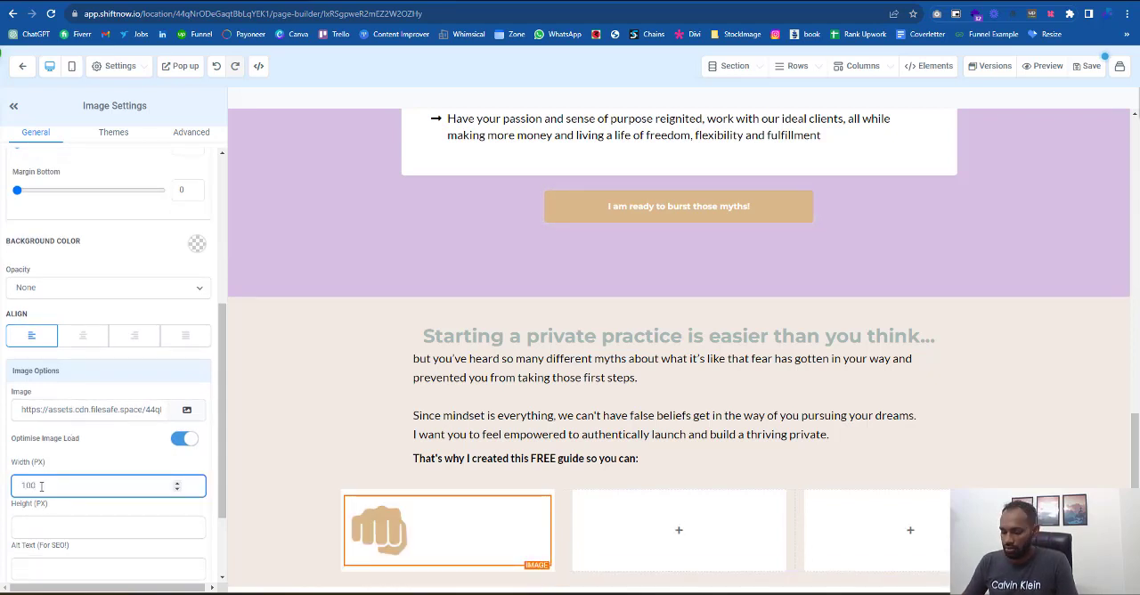
{"action": "key", "text": "BackSpace"}
{"action": "key", "text": "BackSpace"}
{"action": "key", "text": "BackSpace"}
{"action": "type", "text": "50"}
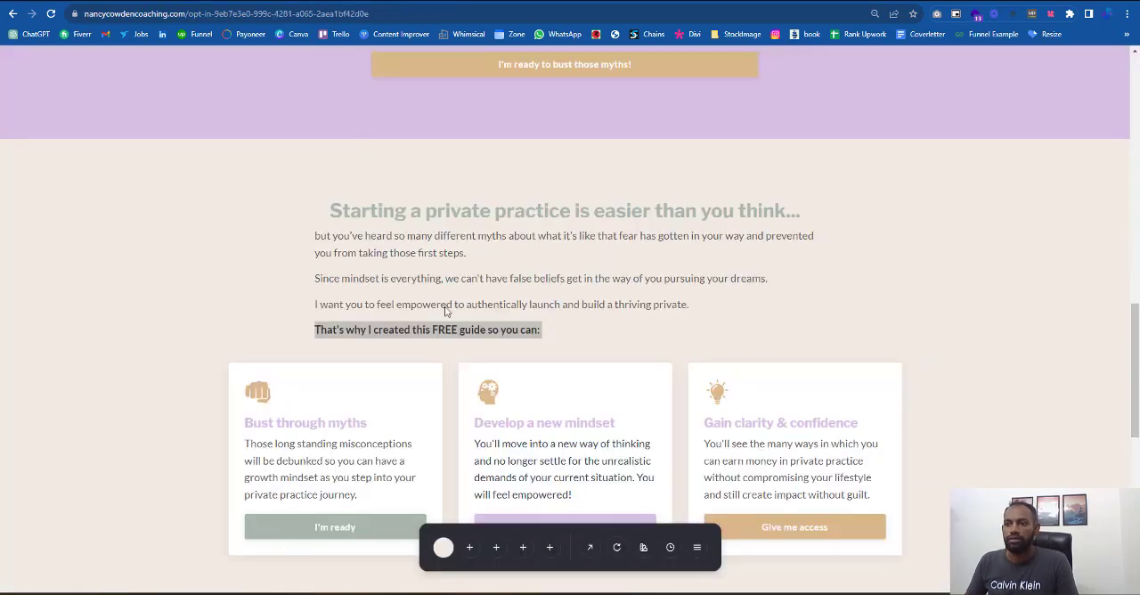
- Add a sub-headline below the fist icon and fill it with "Bust through myths" copied from the reference page
{"action": "triple_click", "coordinate": [441, 321]}
{"action": "left_click", "coordinate": [372, 430]}
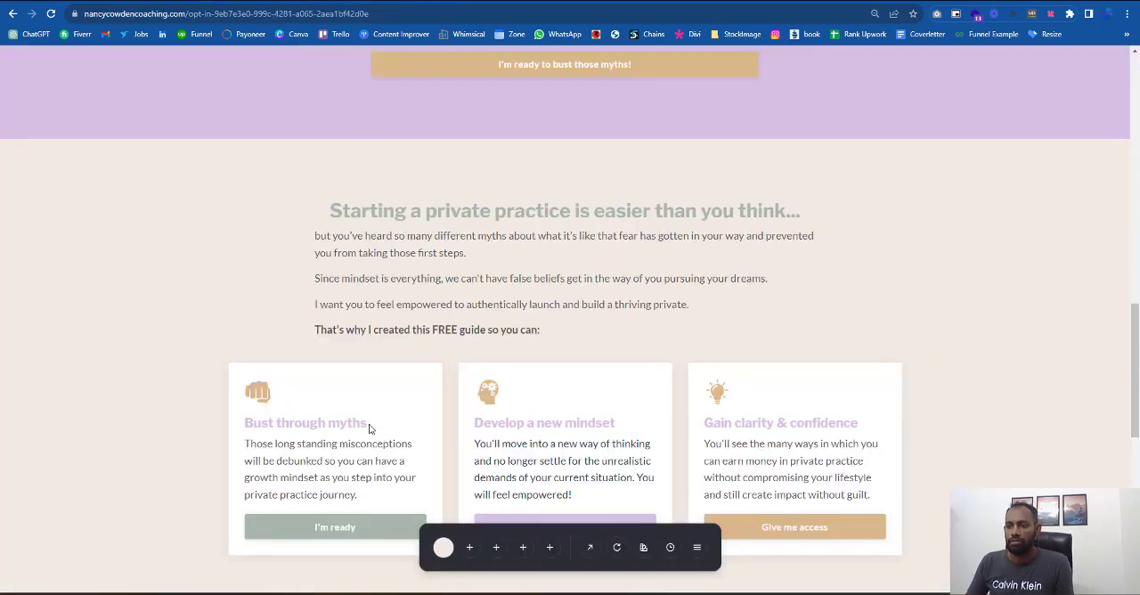
{"action": "left_click_drag", "start_coordinate": [369, 430], "coordinate": [214, 422]}
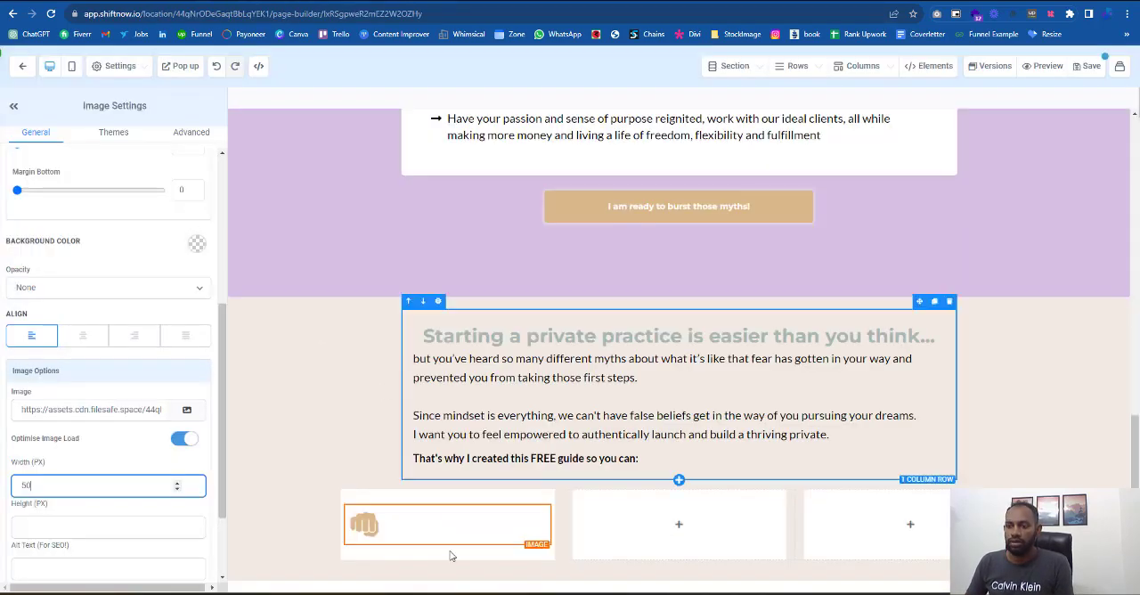
{"action": "left_click", "coordinate": [448, 544]}
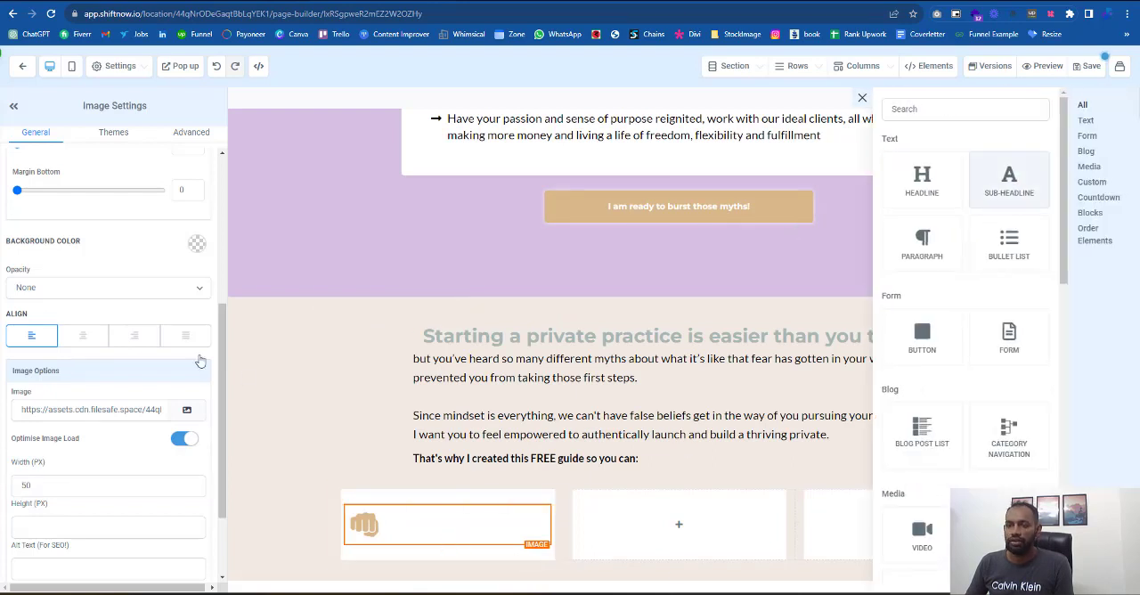
{"action": "left_click", "coordinate": [481, 547]}
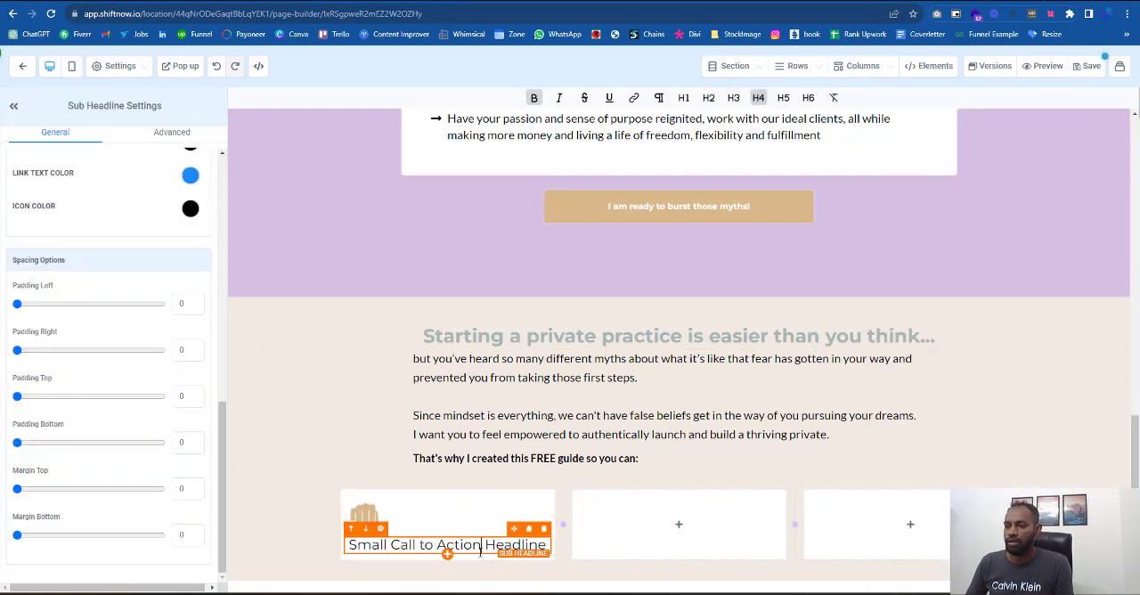
{"action": "key", "text": "ctrl+a"}
{"action": "key", "text": "ctrl+v"}
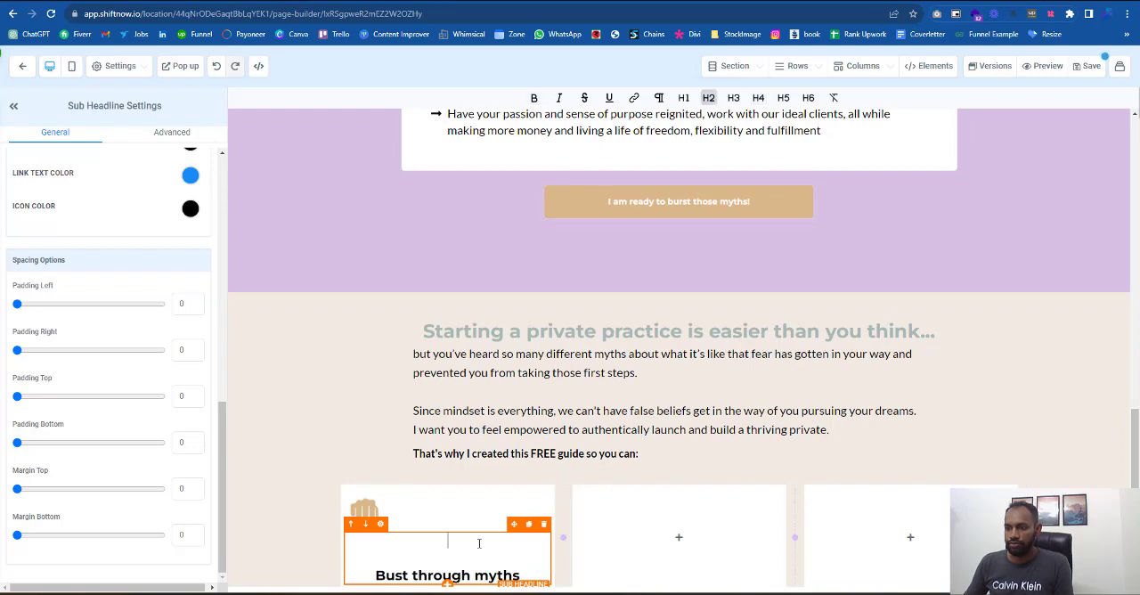
{"action": "key", "text": "Delete"}
{"action": "key", "text": "Delete"}
{"action": "scroll", "coordinate": [145, 345], "scroll_direction": "up", "scroll_amount": 1}
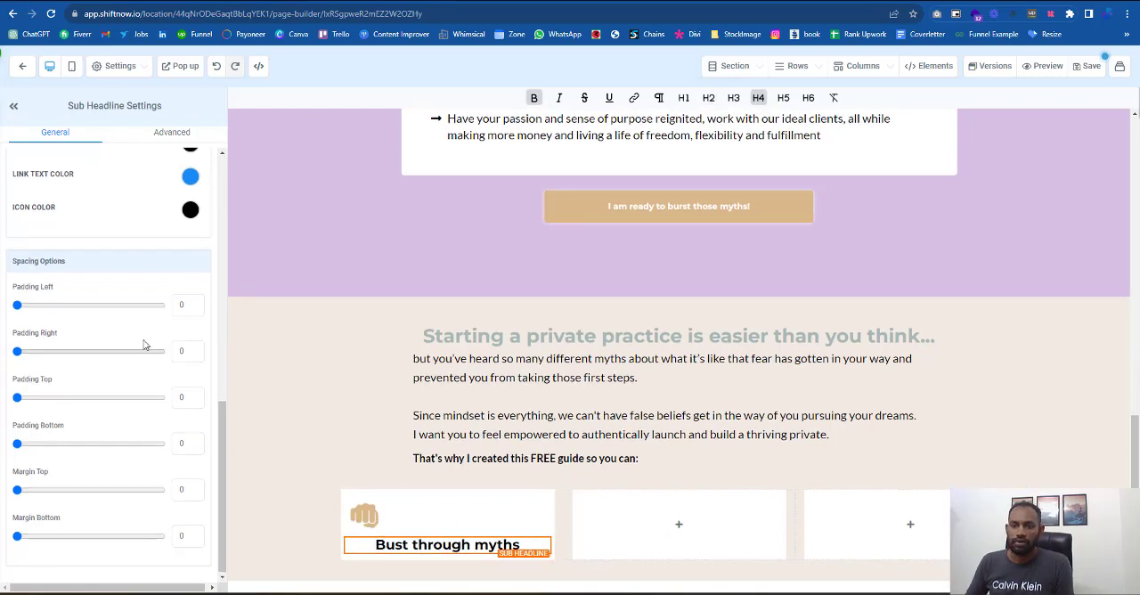
- Set the "Bust through myths" sub-headline to Content Font and align it left
{"action": "scroll", "coordinate": [145, 344], "scroll_direction": "up", "scroll_amount": 4}
{"action": "left_click", "coordinate": [105, 286]}
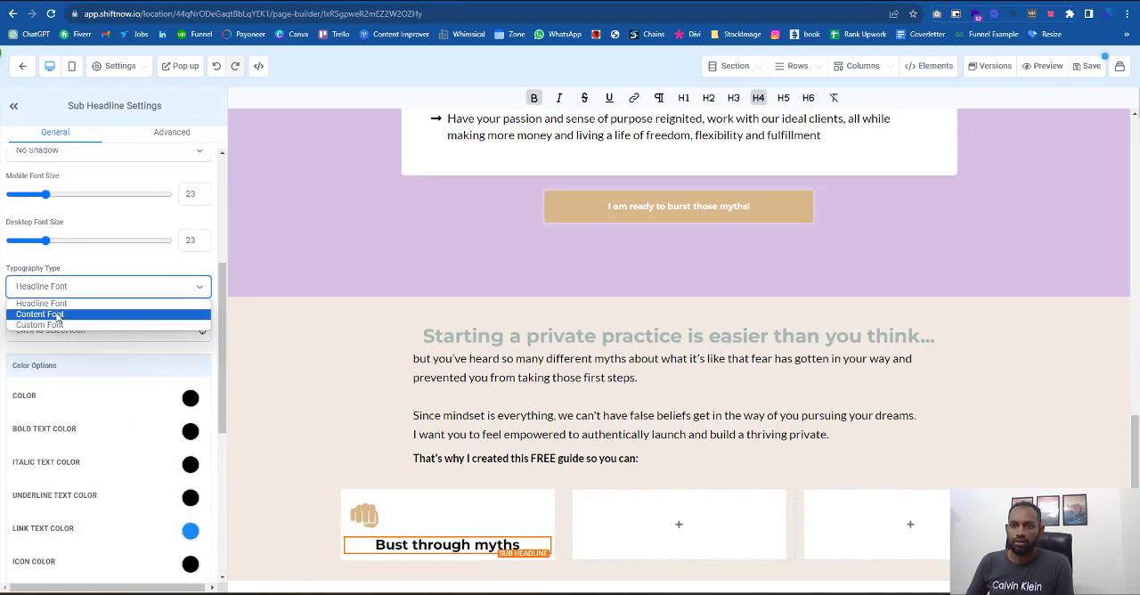
{"action": "left_click", "coordinate": [57, 315]}
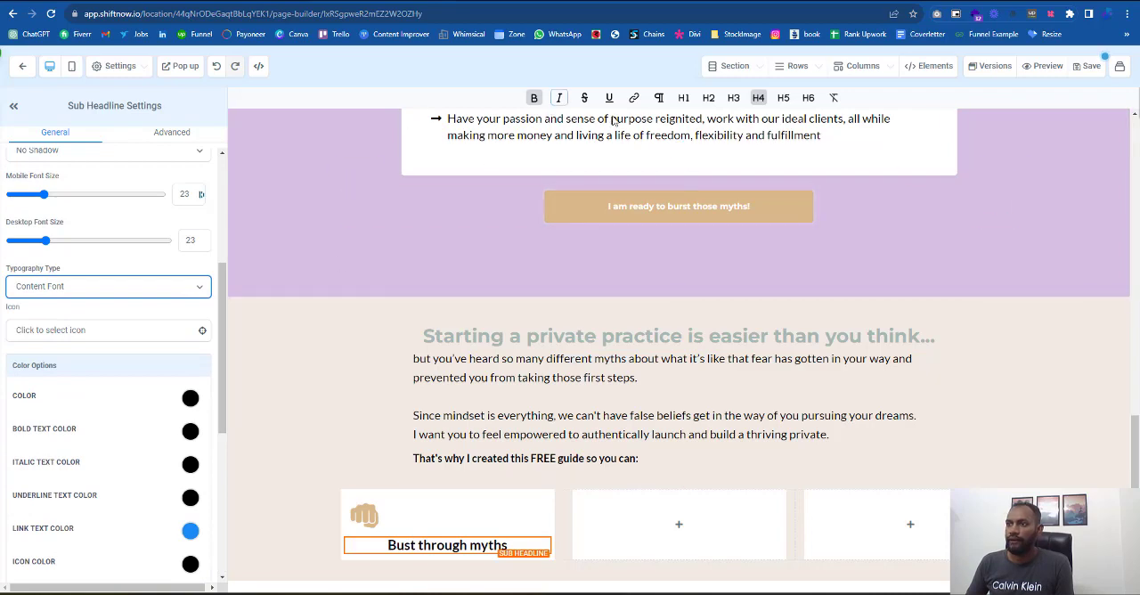
{"action": "scroll", "coordinate": [102, 282], "scroll_direction": "up", "scroll_amount": 4}
{"action": "left_click", "coordinate": [31, 287]}
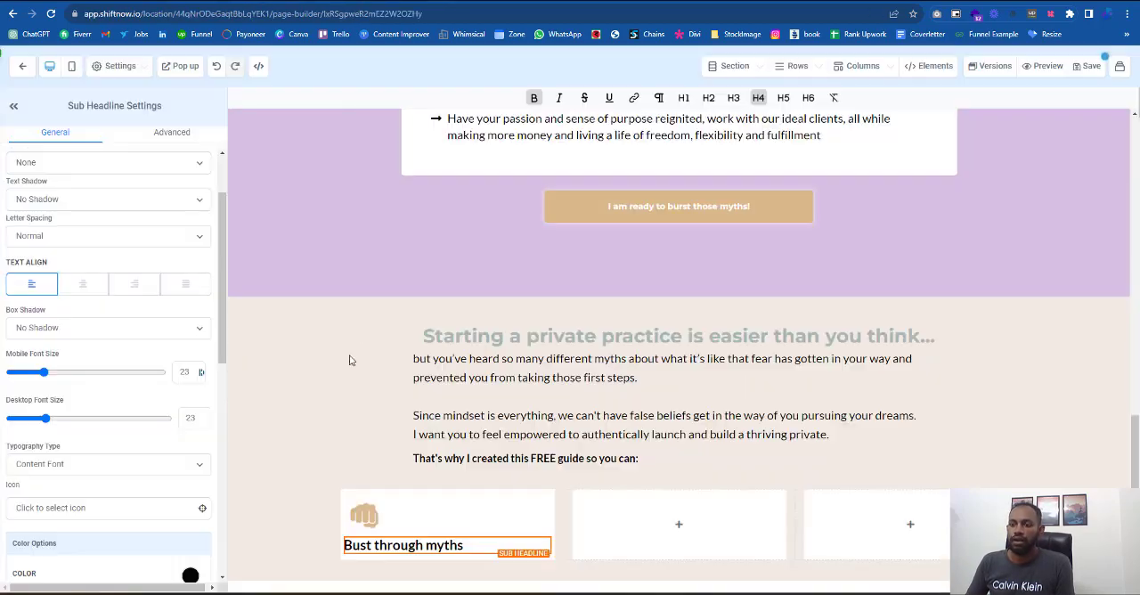
- Set the first white column's left, right, top and bottom padding to 30
{"action": "left_click", "coordinate": [370, 491]}
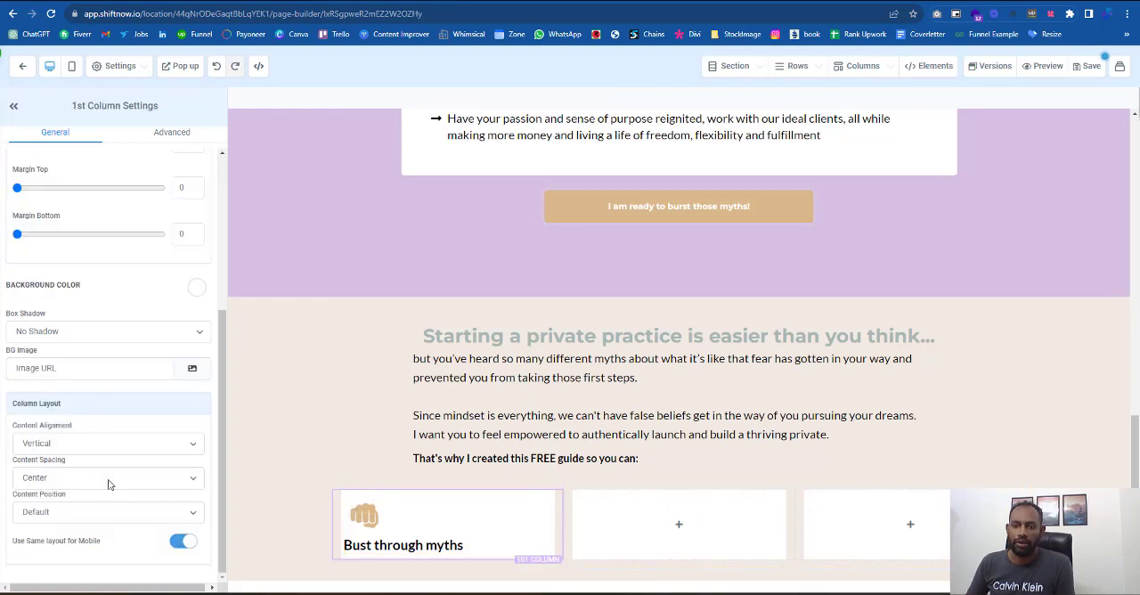
{"action": "scroll", "coordinate": [176, 398], "scroll_direction": "up", "scroll_amount": 3}
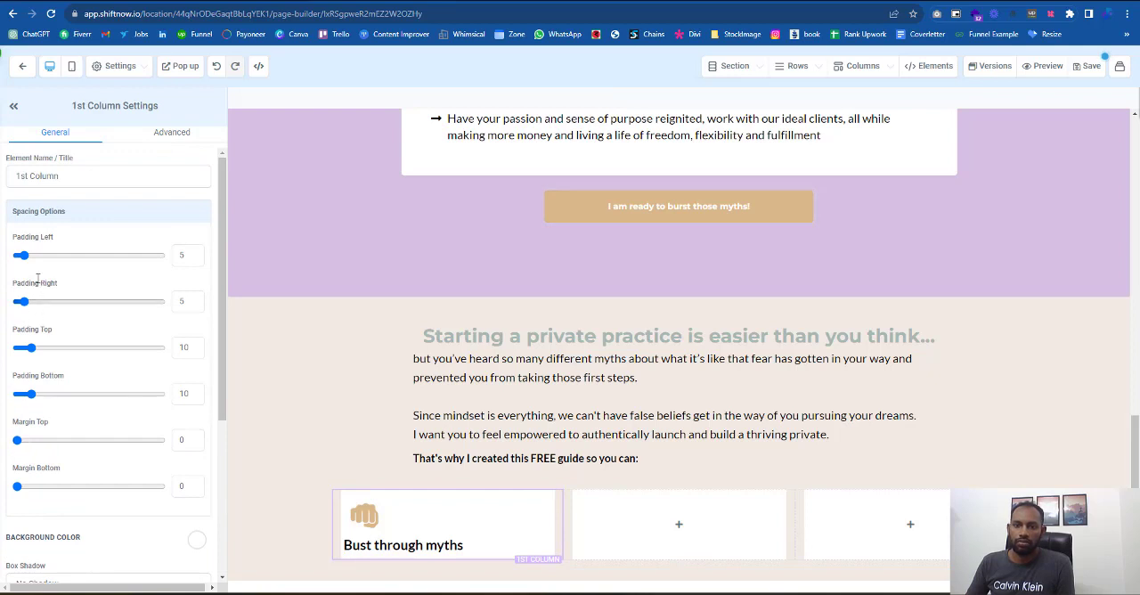
{"action": "left_click_drag", "start_coordinate": [21, 302], "coordinate": [41, 303]}
{"action": "left_click_drag", "start_coordinate": [21, 255], "coordinate": [62, 264]}
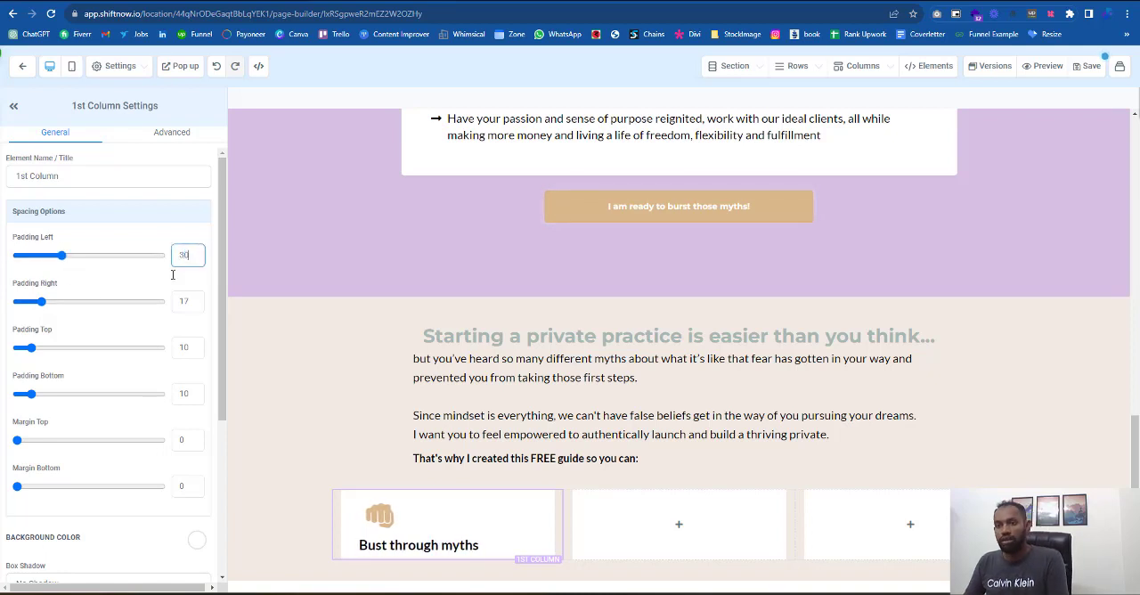
{"action": "key", "text": "Tab"}
{"action": "type", "text": "30"}
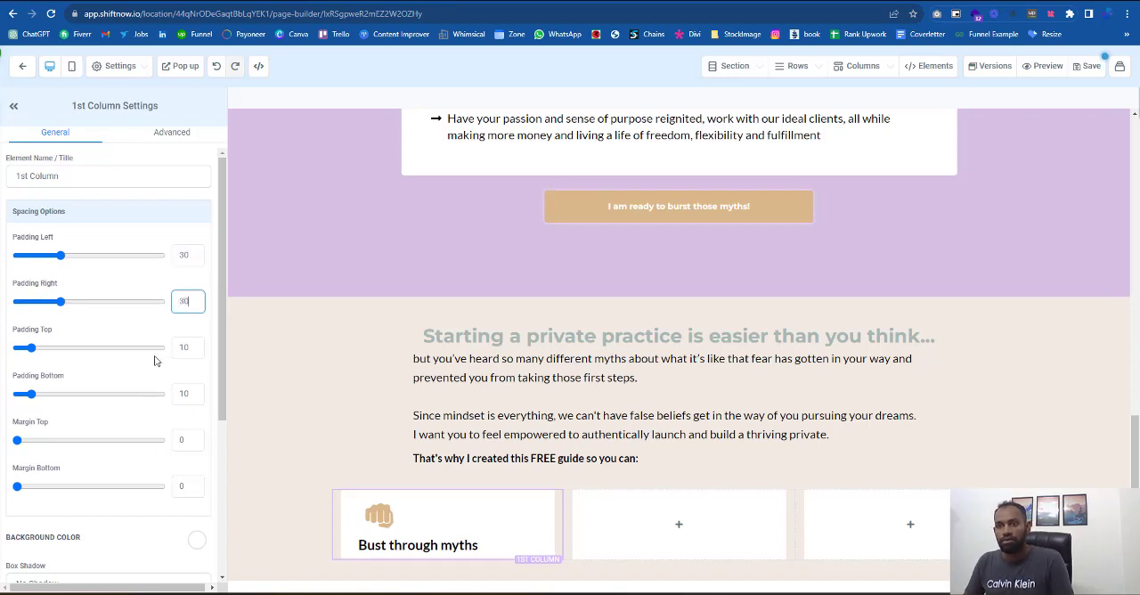
{"action": "key", "text": "Tab"}
{"action": "type", "text": "30"}
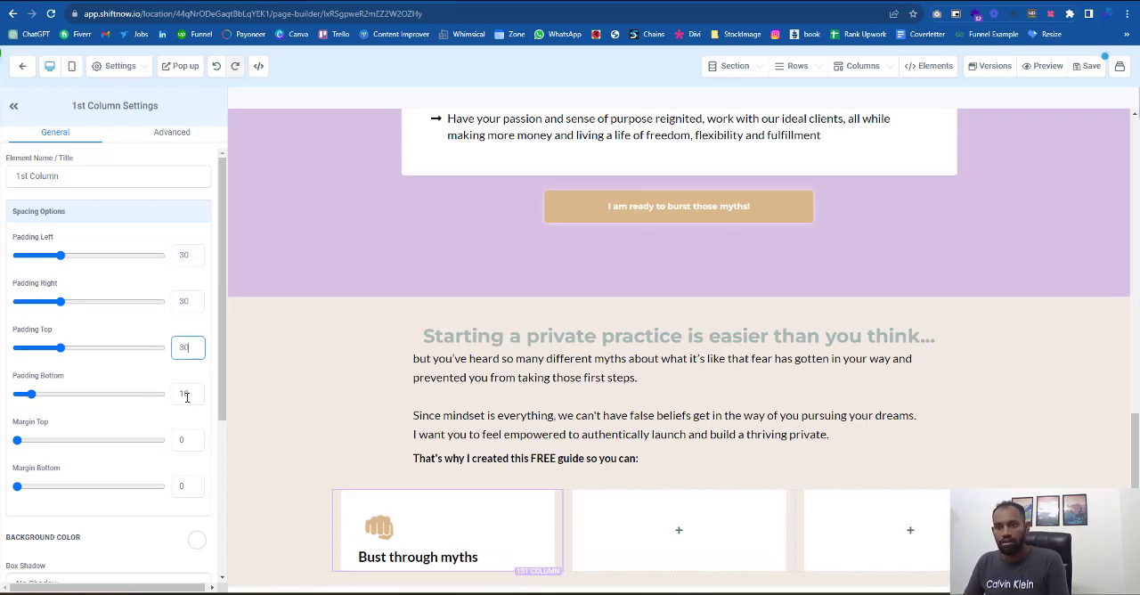
{"action": "key", "text": "Tab"}
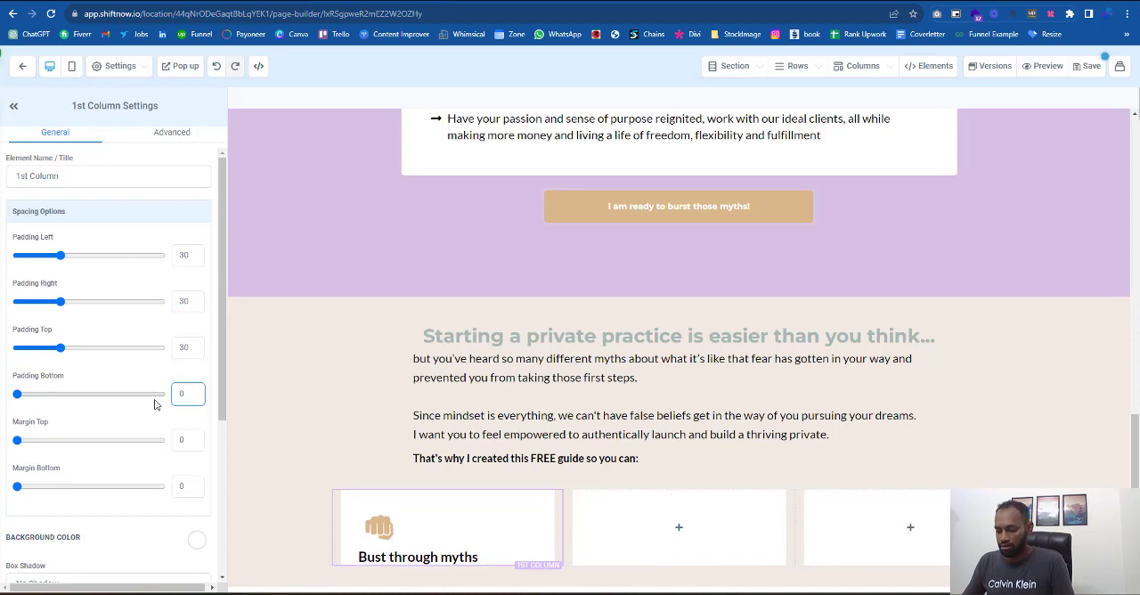
{"action": "type", "text": "30"}
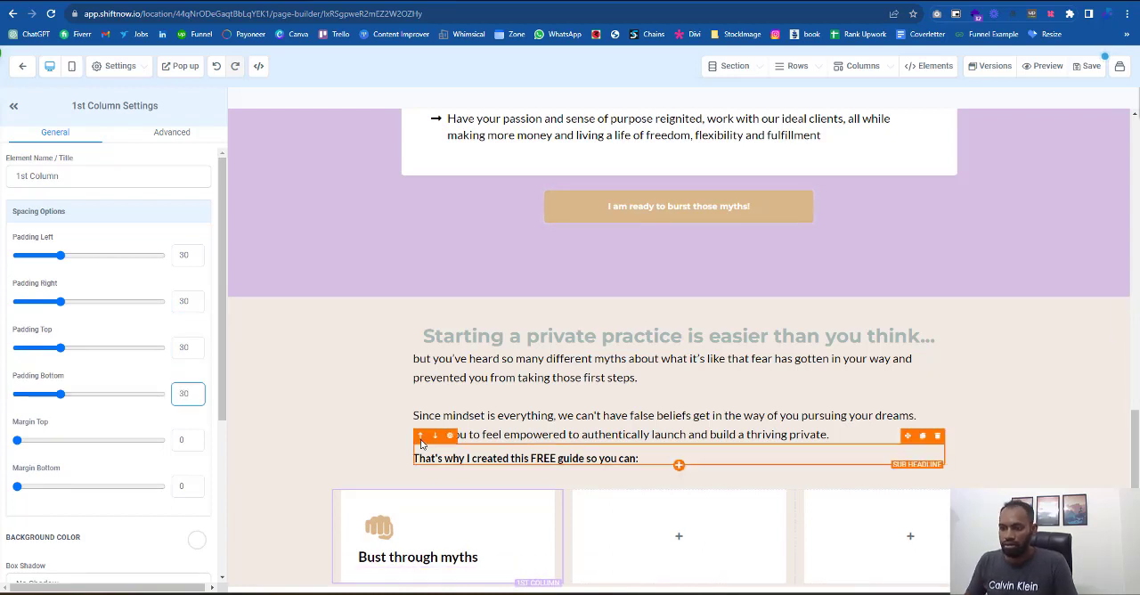
{"action": "left_click", "coordinate": [420, 437]}
- Give the first white column a full border with transparent color and a 5px radius
{"action": "left_click", "coordinate": [369, 482]}
{"action": "scroll", "coordinate": [154, 433], "scroll_direction": "down", "scroll_amount": 3}
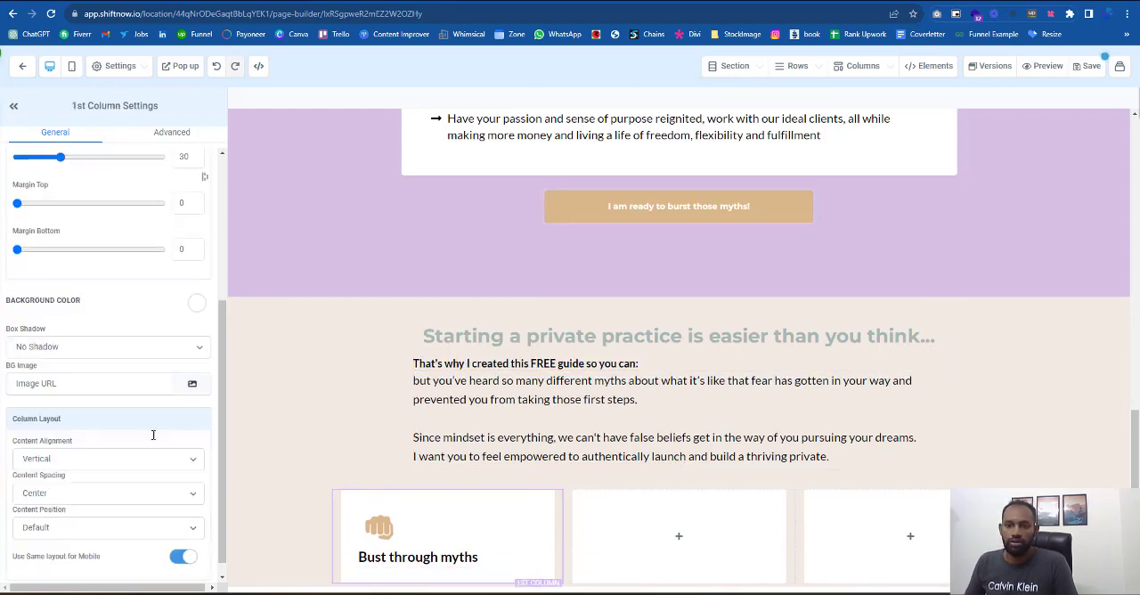
{"action": "left_click", "coordinate": [164, 131]}
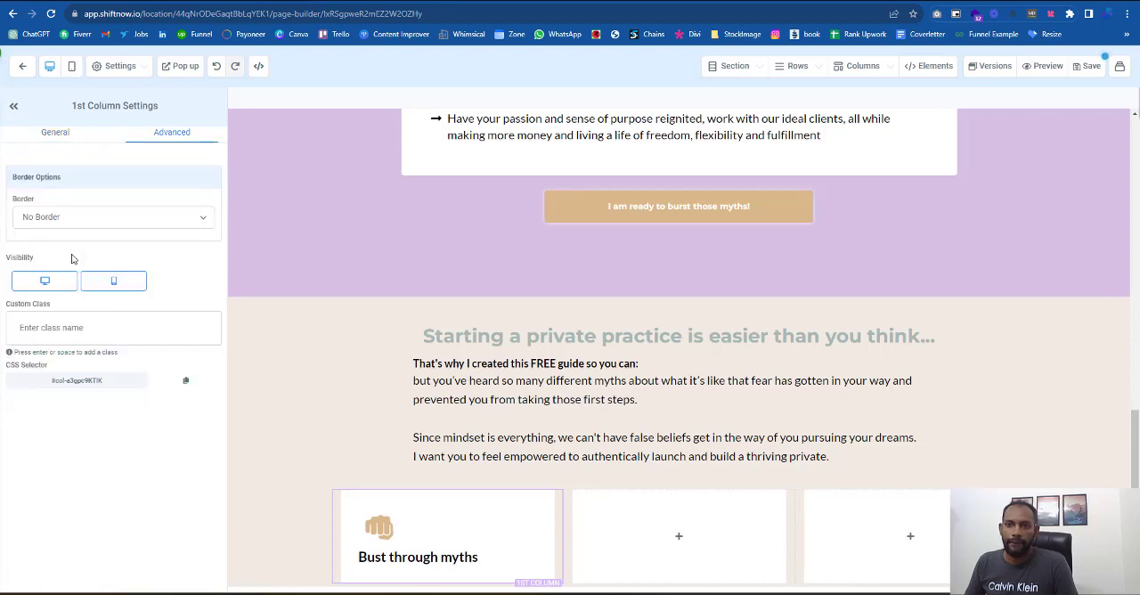
{"action": "left_click", "coordinate": [72, 221]}
{"action": "left_click", "coordinate": [71, 244]}
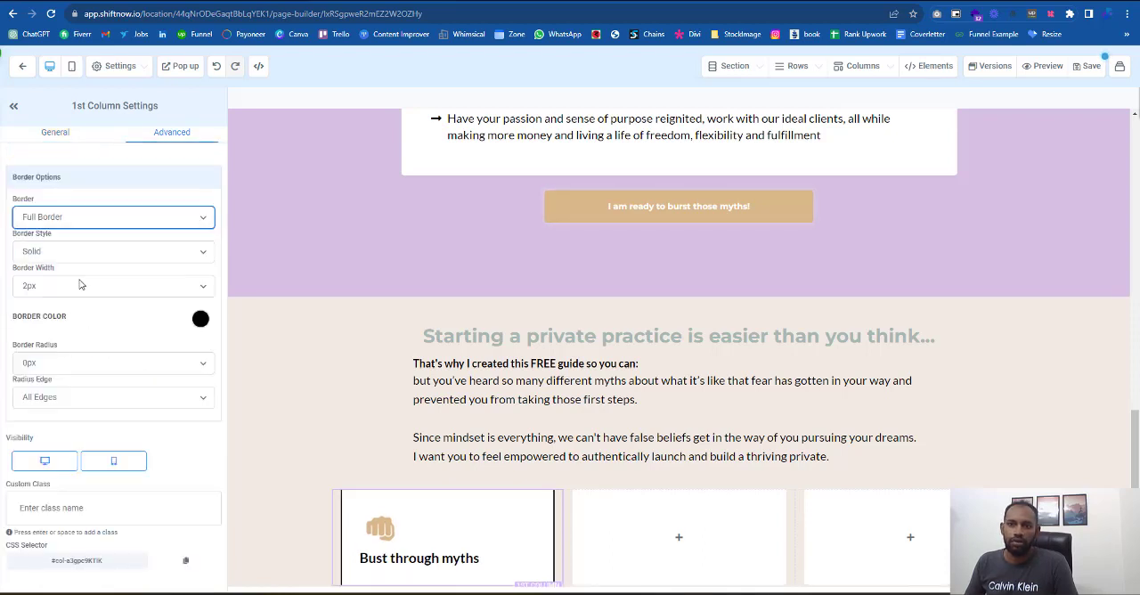
{"action": "left_click", "coordinate": [202, 320]}
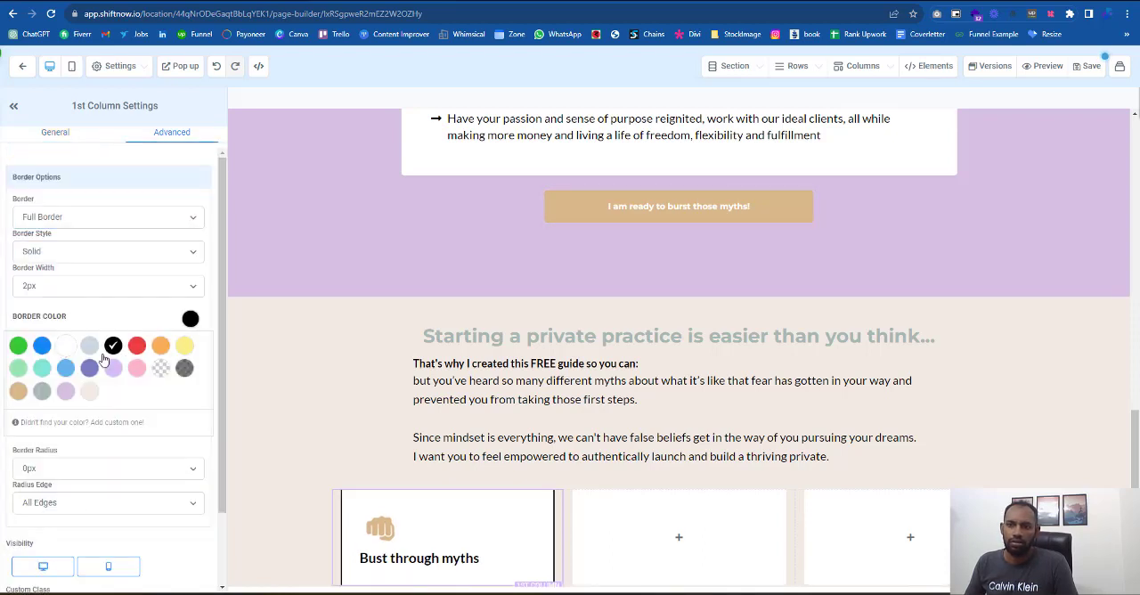
{"action": "left_click", "coordinate": [155, 374]}
{"action": "left_click", "coordinate": [71, 470]}
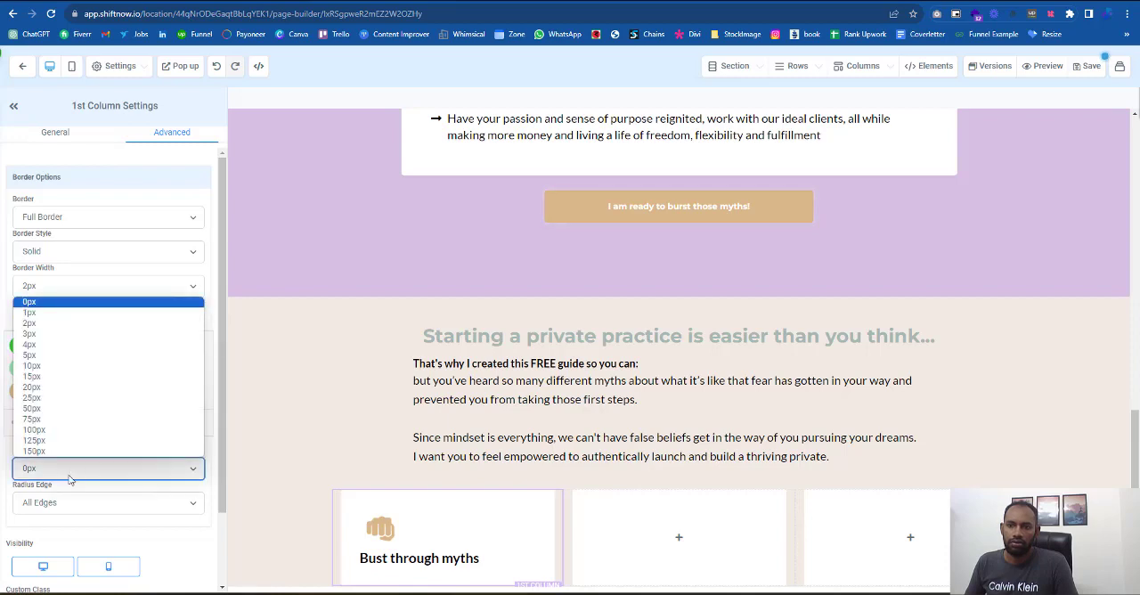
{"action": "left_click", "coordinate": [41, 356]}
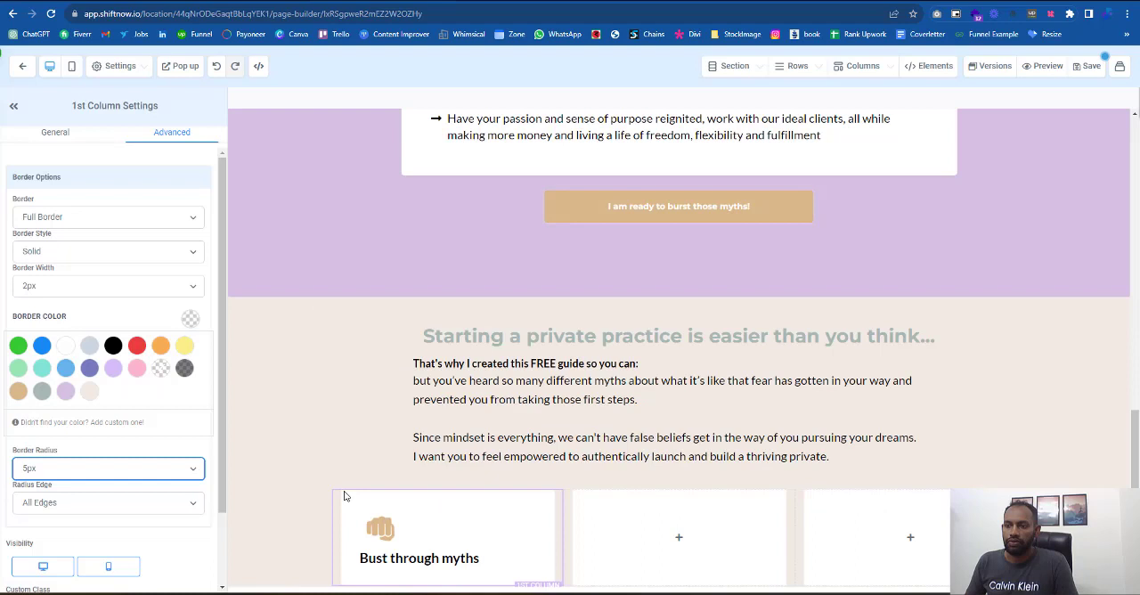
- Set the bold text color of the "Bust through myths" sub-headline to light purple, matching the reference page
{"action": "left_click", "coordinate": [329, 443]}
{"action": "left_click", "coordinate": [541, 417]}
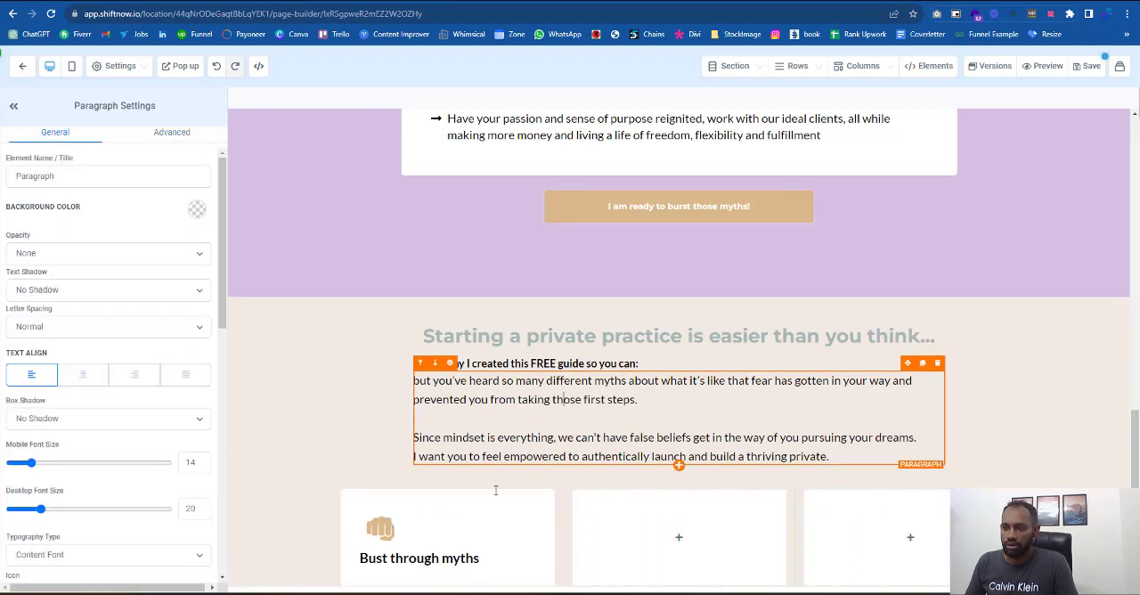
{"action": "left_click", "coordinate": [401, 558]}
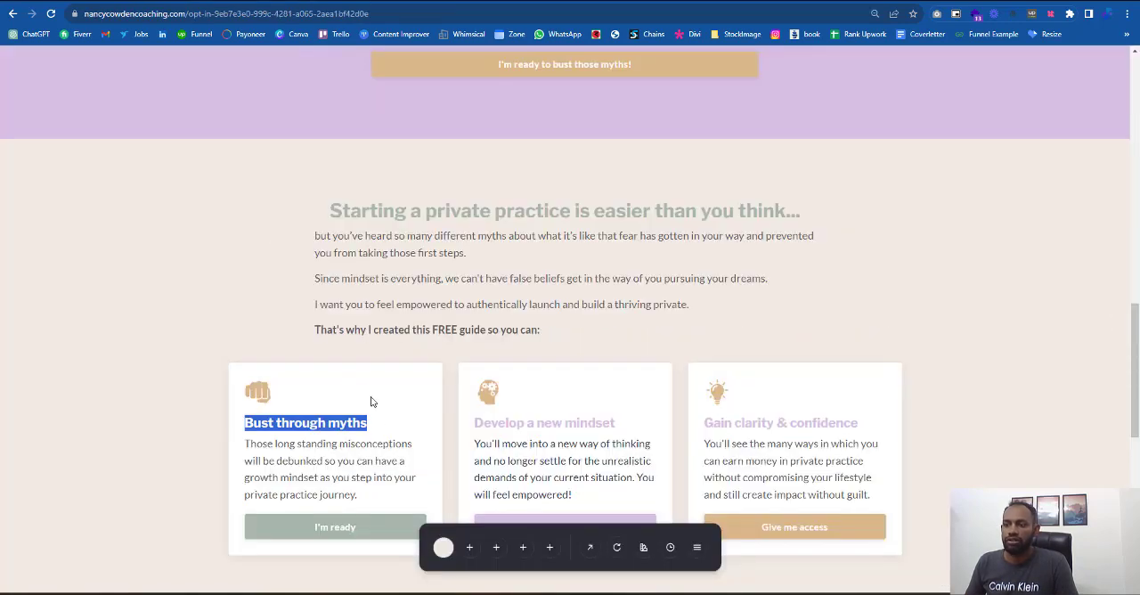
{"action": "left_click", "coordinate": [347, 437]}
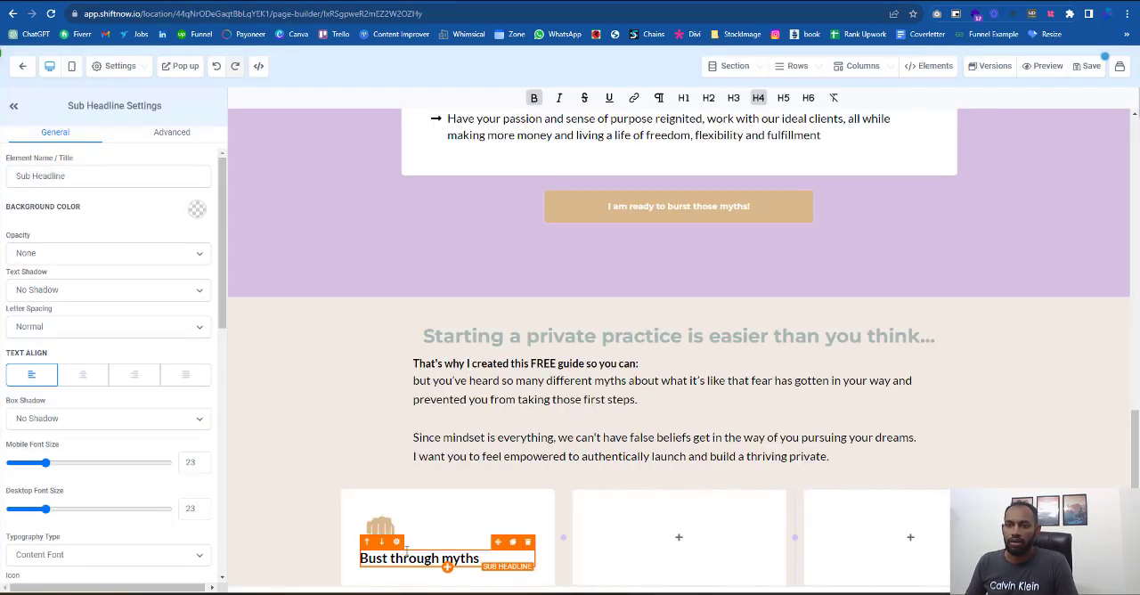
{"action": "scroll", "coordinate": [152, 342], "scroll_direction": "down", "scroll_amount": 2}
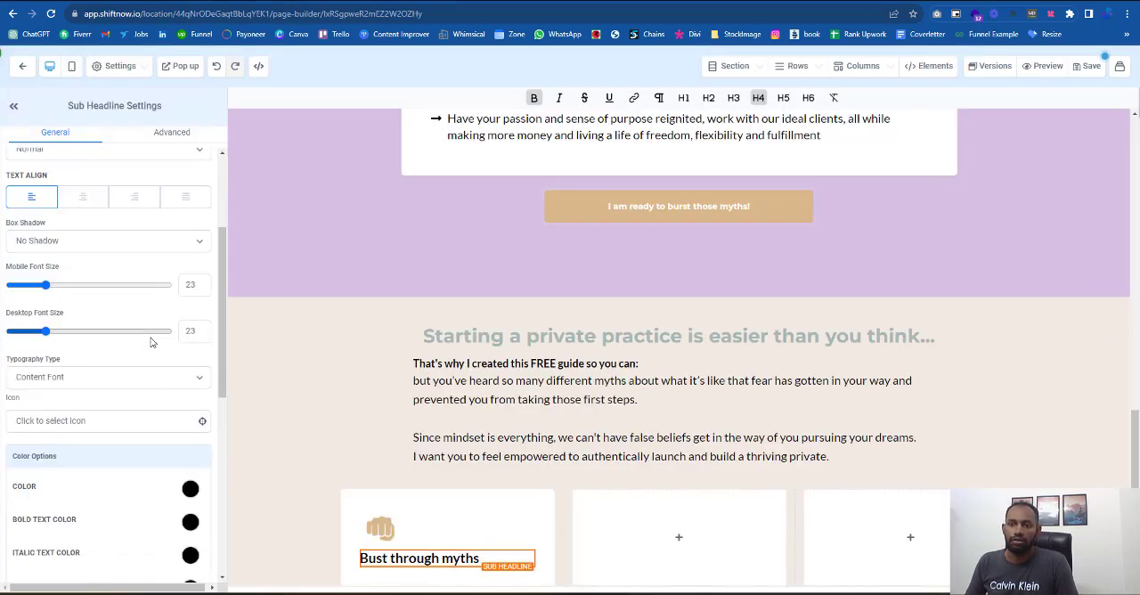
{"action": "left_click", "coordinate": [190, 522]}
{"action": "scroll", "coordinate": [99, 508], "scroll_direction": "down", "scroll_amount": 1}
{"action": "left_click", "coordinate": [114, 454]}
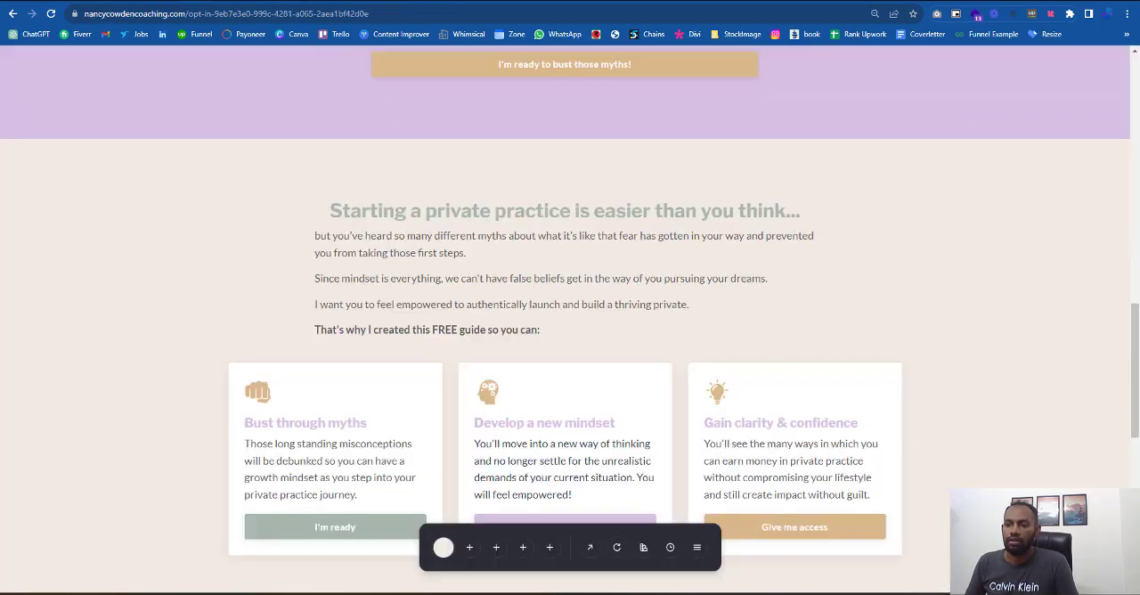
- Add a paragraph under the "Bust through myths" sub-headline containing the reference card's text starting "Those long standing misconceptions"
{"action": "left_click_drag", "start_coordinate": [359, 495], "coordinate": [245, 444]}
{"action": "key", "text": "ctrl+c"}
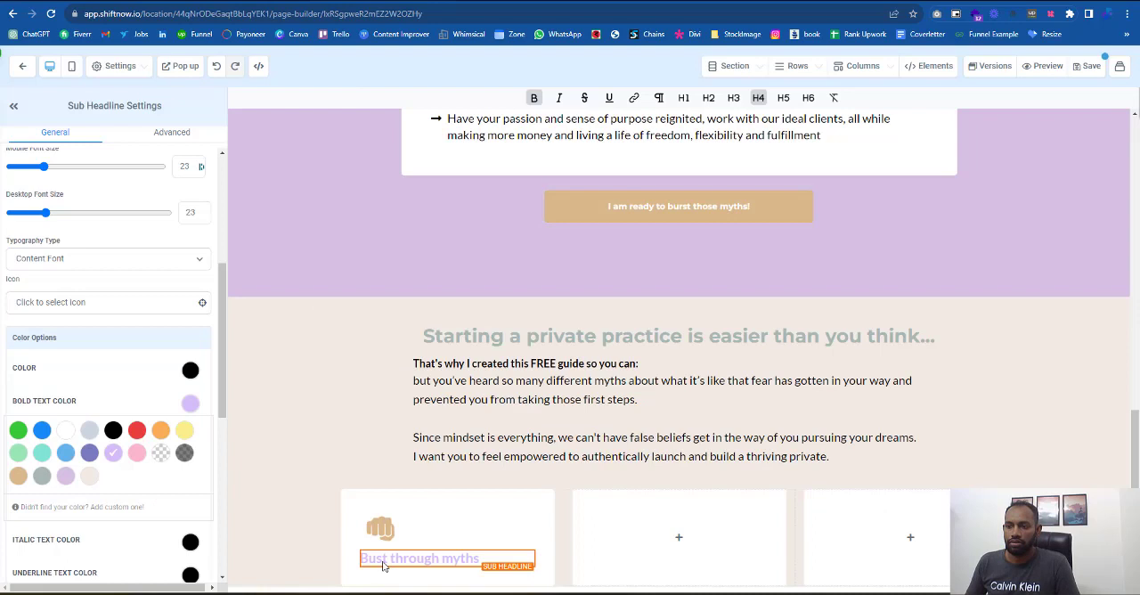
{"action": "scroll", "coordinate": [387, 567], "scroll_direction": "down", "scroll_amount": 1}
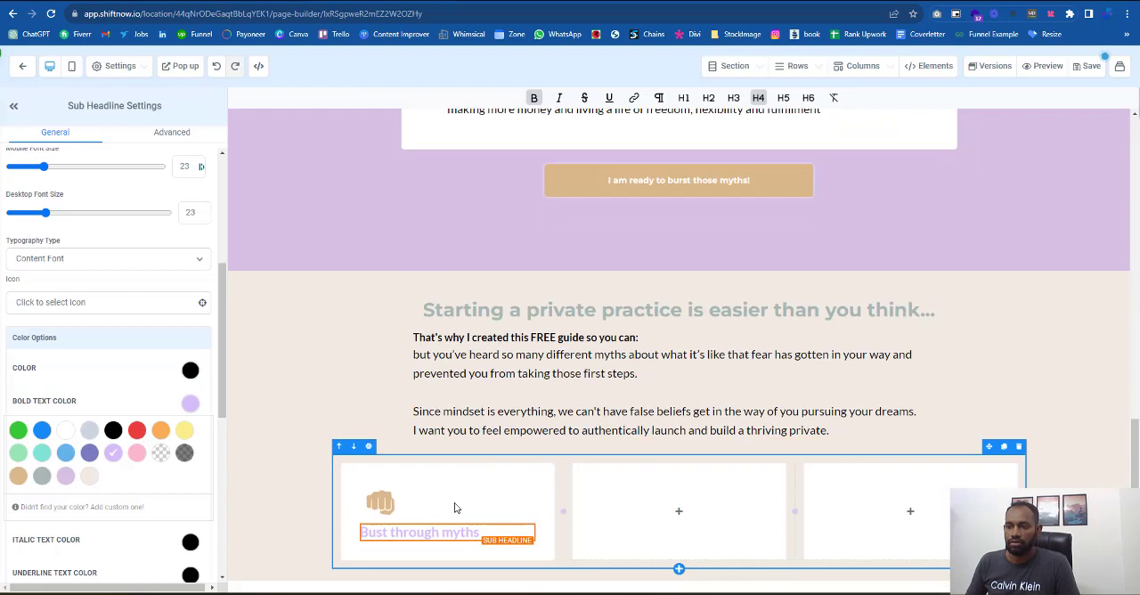
{"action": "left_click", "coordinate": [447, 542]}
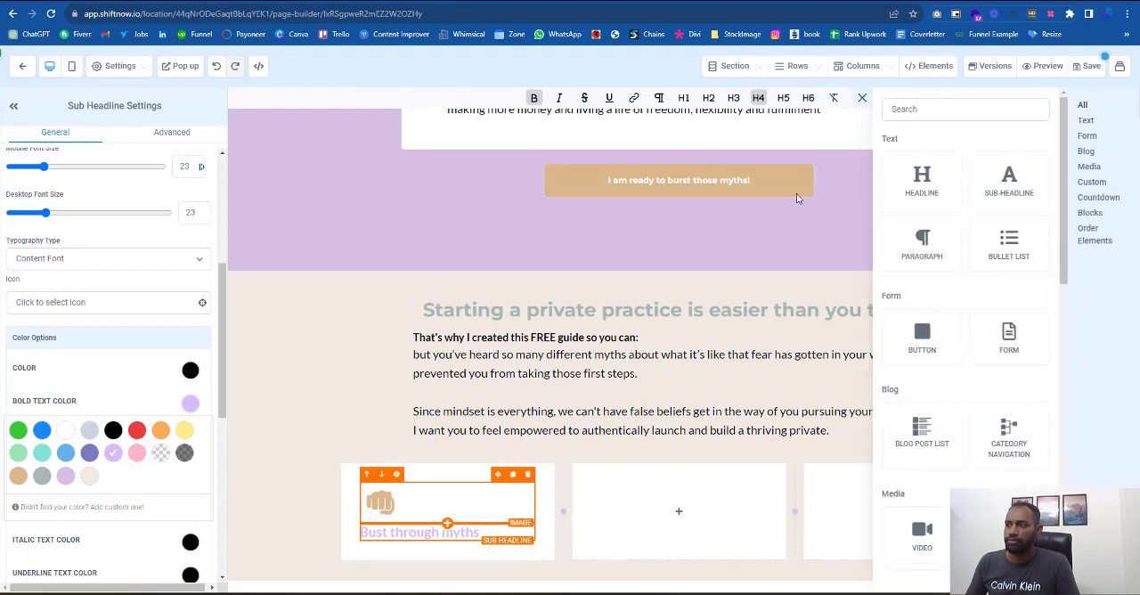
{"action": "left_click", "coordinate": [937, 251]}
{"action": "left_click", "coordinate": [447, 562]}
{"action": "key", "text": "ctrl+a"}
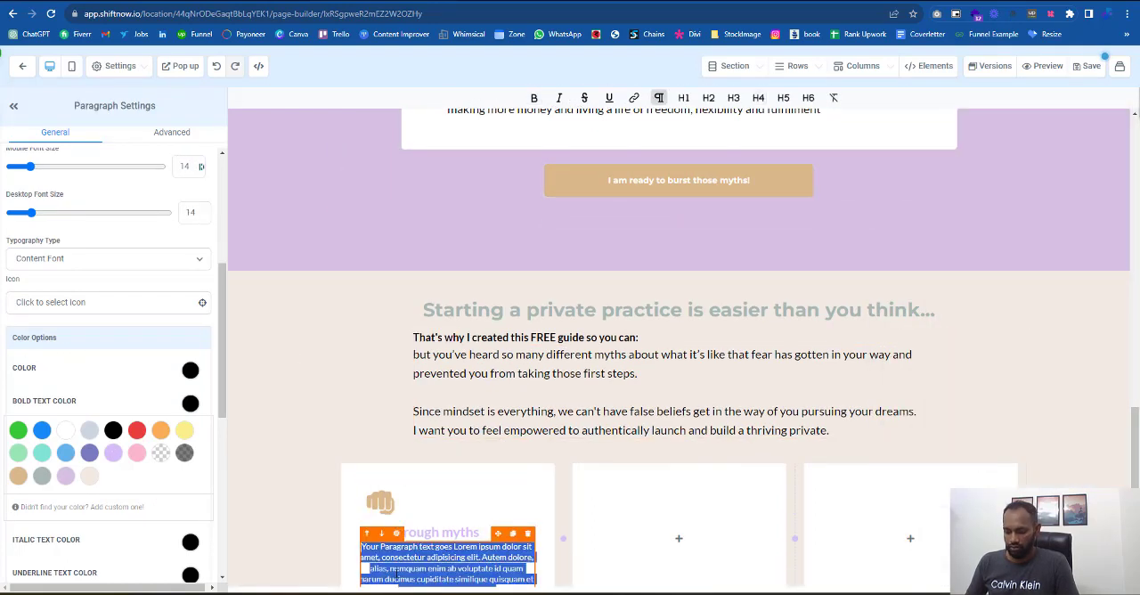
{"action": "key", "text": "ctrl+v"}
- Align the "Bust through myths" card's paragraph left and set its desktop font size to 20
{"action": "scroll", "coordinate": [140, 298], "scroll_direction": "up", "scroll_amount": 5}
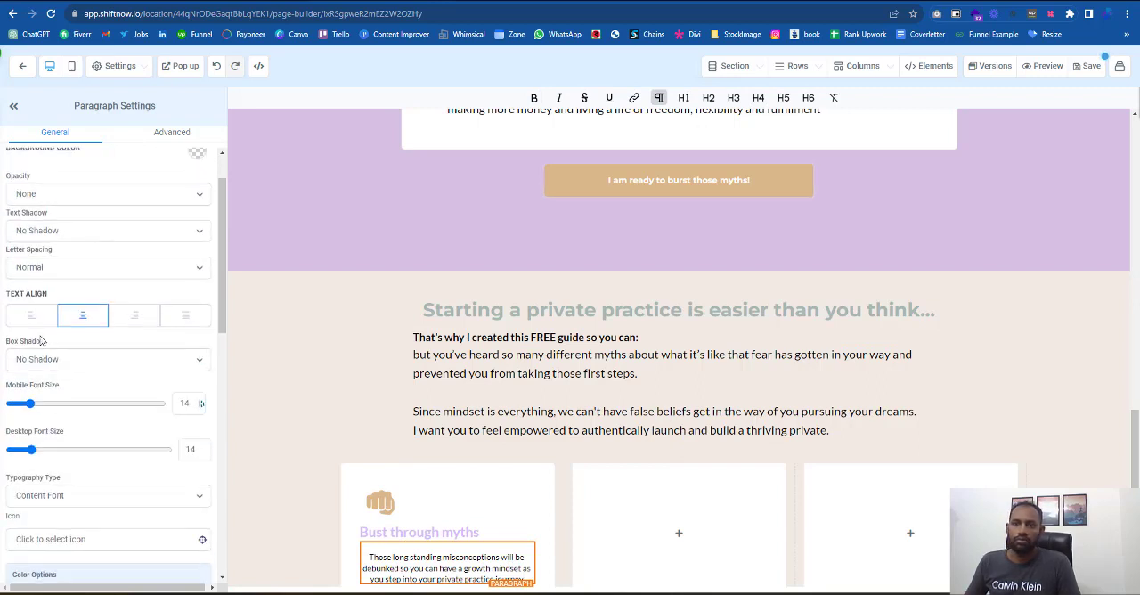
{"action": "left_click", "coordinate": [31, 317]}
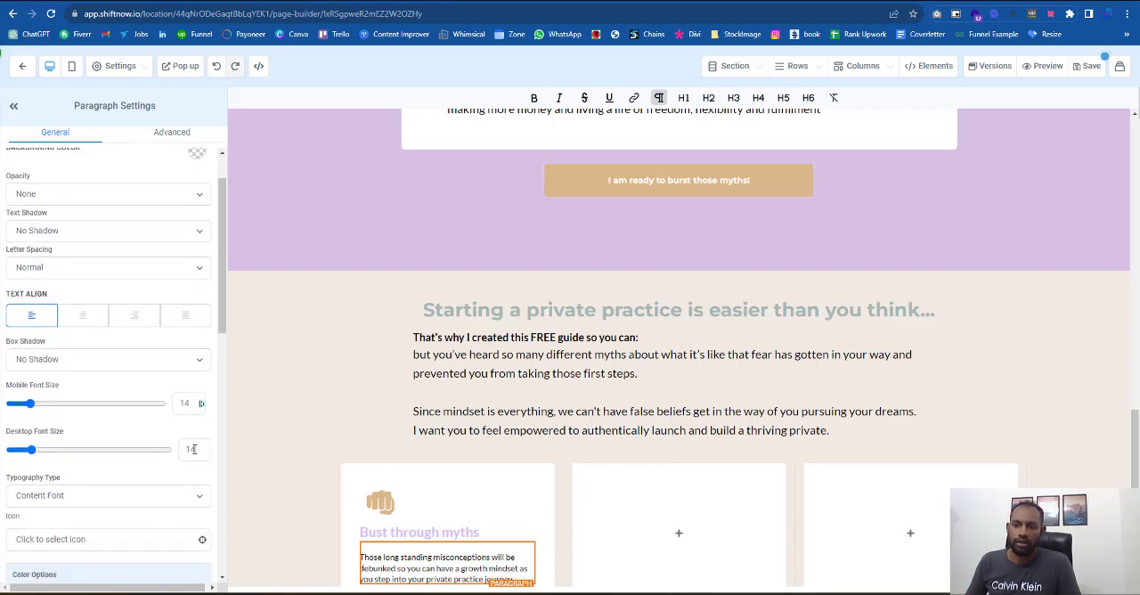
{"action": "double_click", "coordinate": [192, 450]}
{"action": "type", "text": "20"}
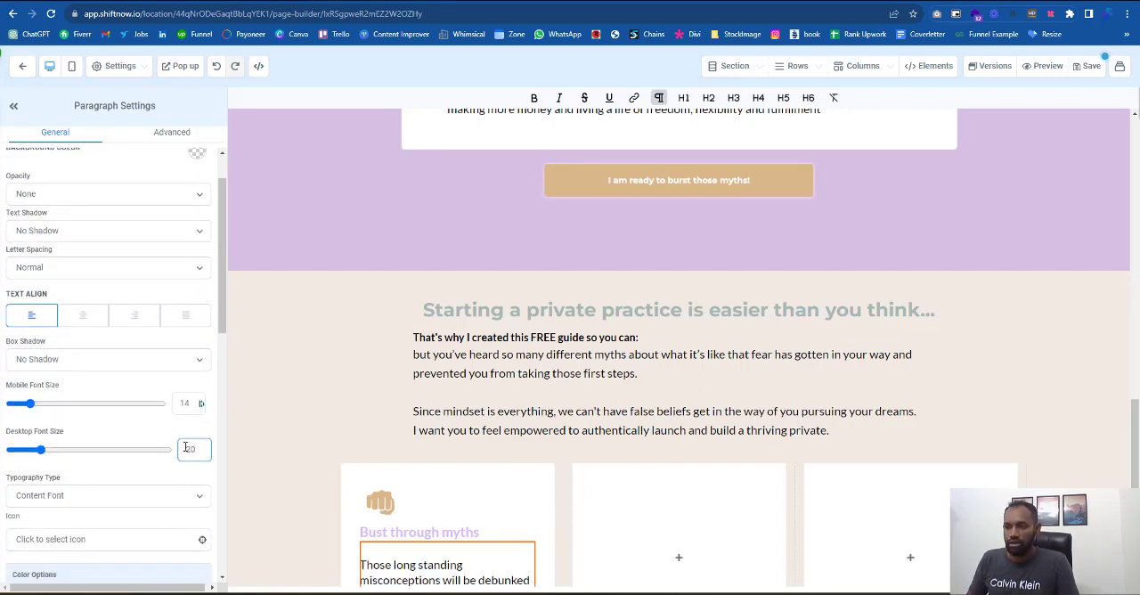
- Set the line height of the "Bust through myths" card's paragraph to 1.6
{"action": "scroll", "coordinate": [185, 447], "scroll_direction": "down", "scroll_amount": 2}
{"action": "scroll", "coordinate": [509, 448], "scroll_direction": "down", "scroll_amount": 1}
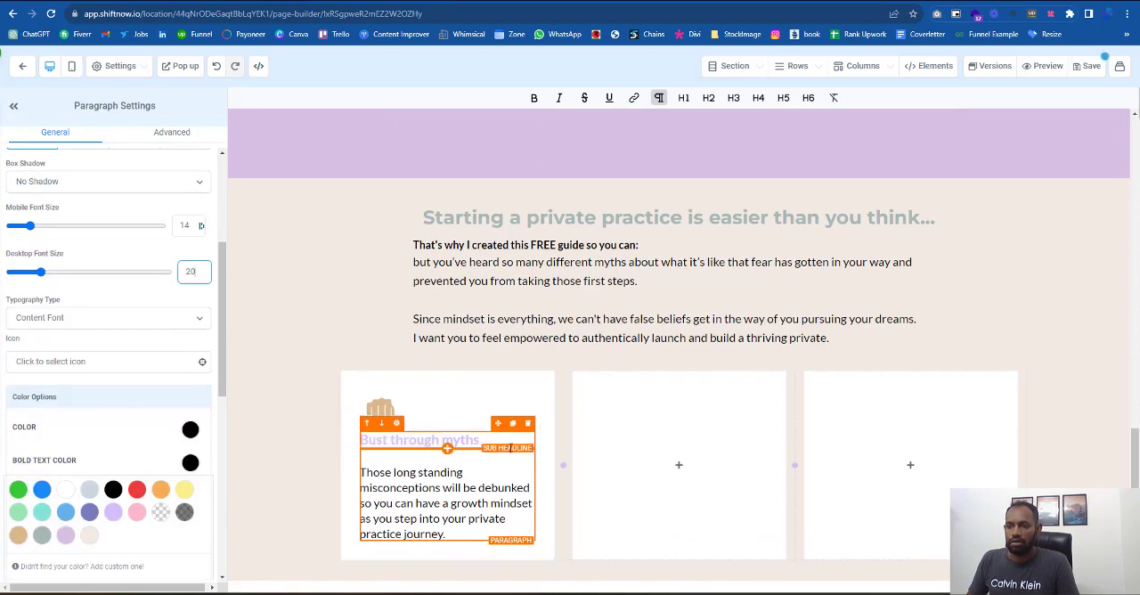
{"action": "left_click", "coordinate": [172, 133]}
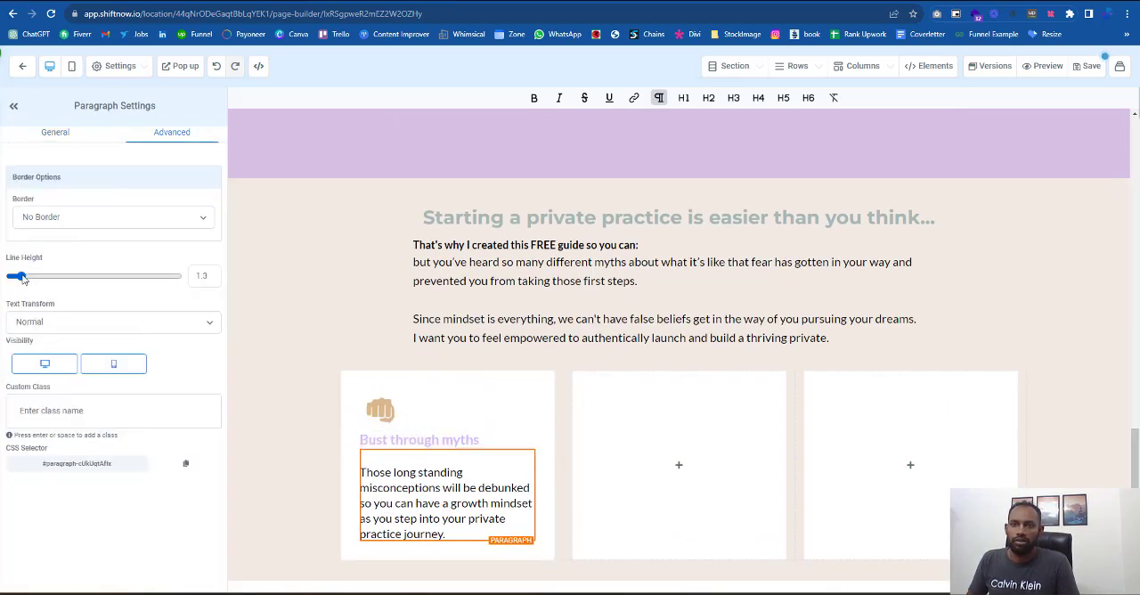
{"action": "left_click_drag", "start_coordinate": [21, 277], "coordinate": [25, 277]}
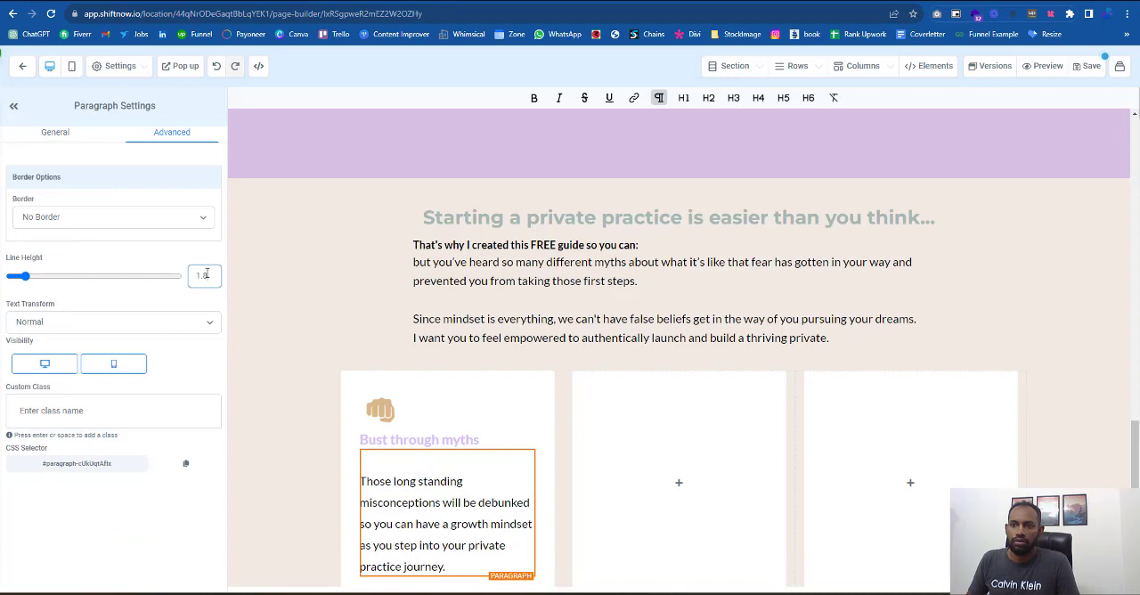
{"action": "key", "text": "BackSpace"}
{"action": "type", "text": "6"}
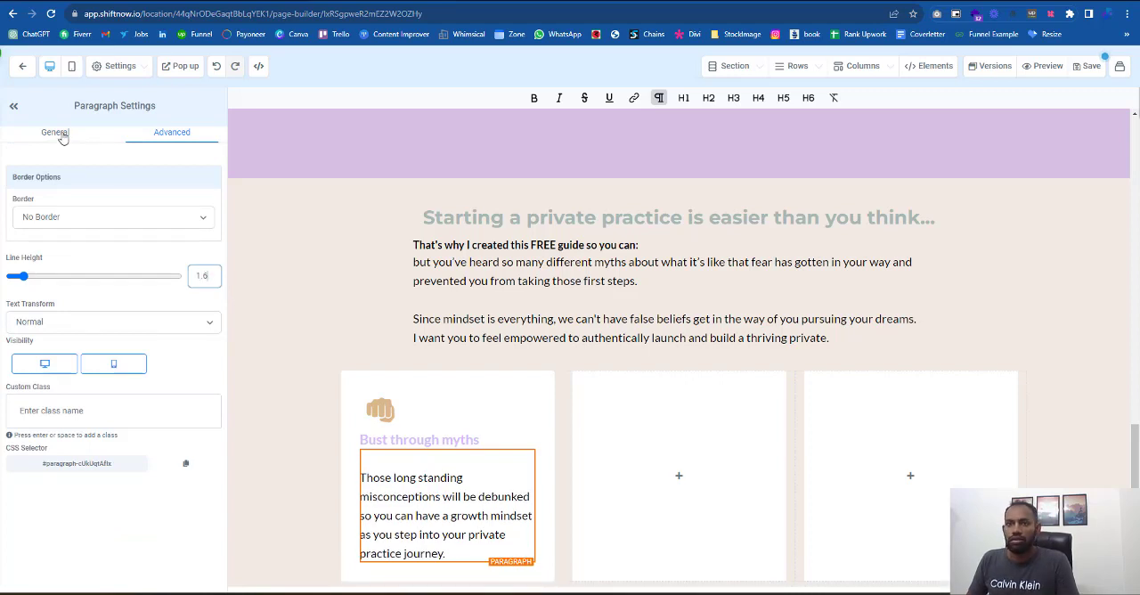
- Set the card paragraph's desktop font size to 18 and its top padding to 4
{"action": "left_click", "coordinate": [55, 132]}
{"action": "left_click", "coordinate": [193, 509]}
{"action": "key", "text": "BackSpace"}
{"action": "key", "text": "BackSpace"}
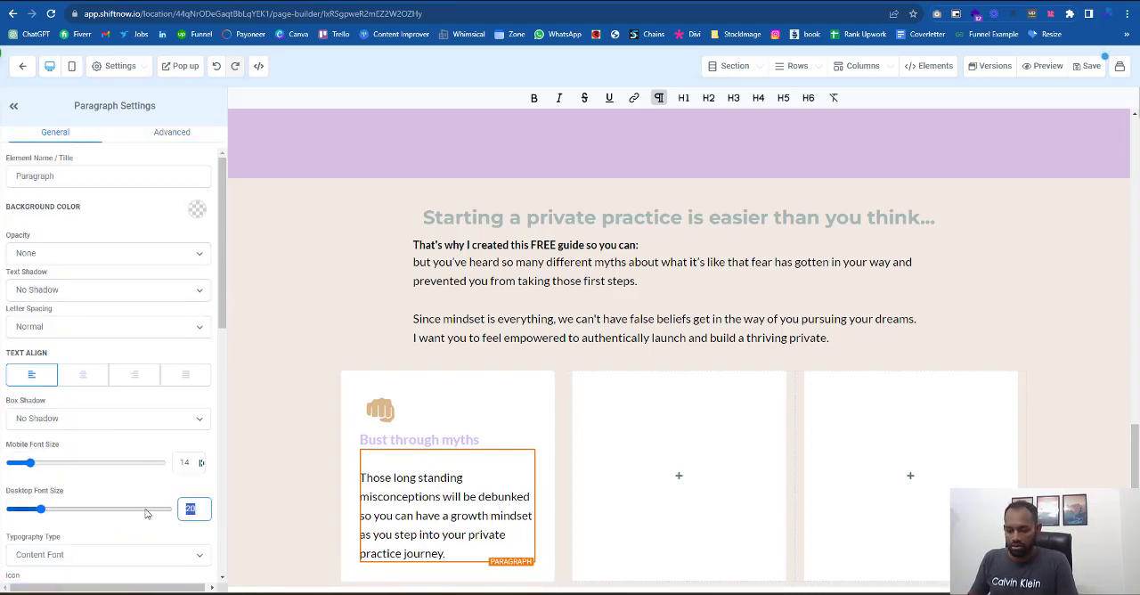
{"action": "type", "text": "18"}
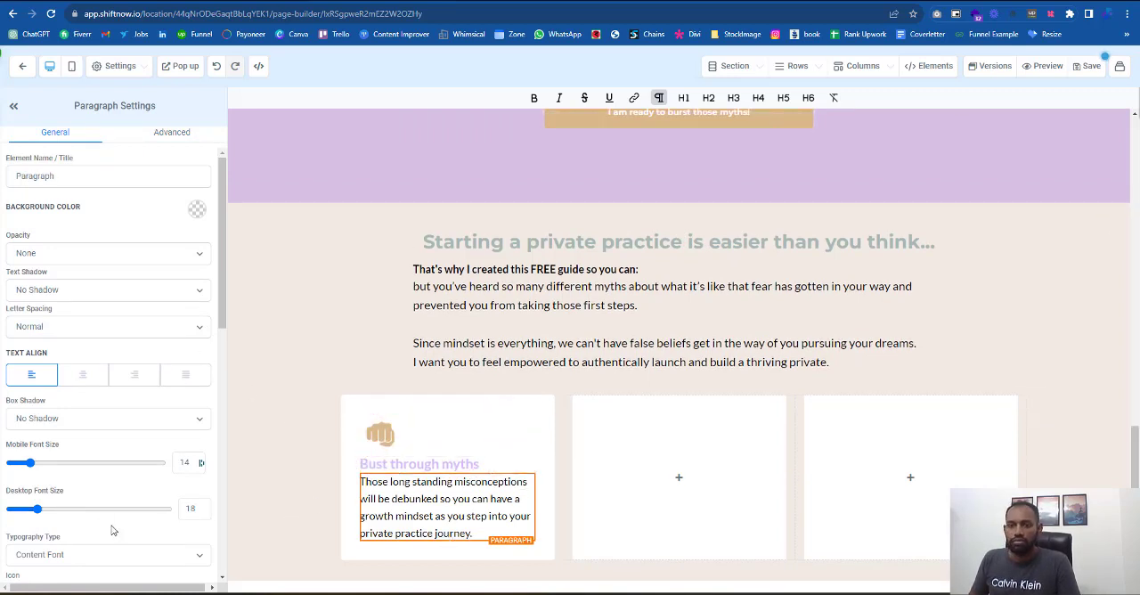
{"action": "scroll", "coordinate": [76, 488], "scroll_direction": "down", "scroll_amount": 5}
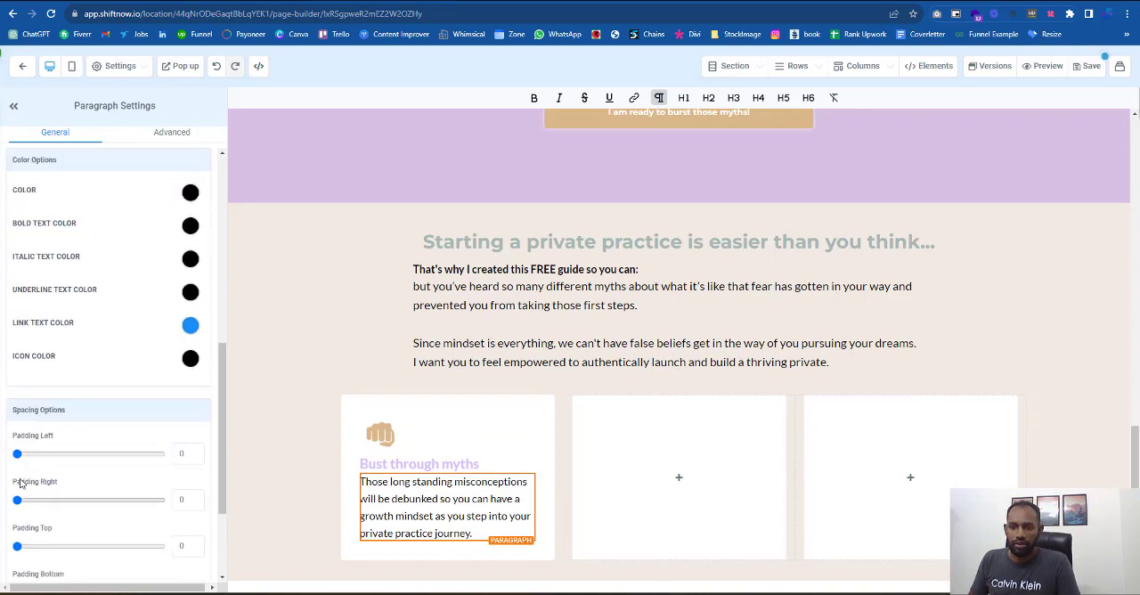
{"action": "left_click_drag", "start_coordinate": [18, 546], "coordinate": [22, 547]}
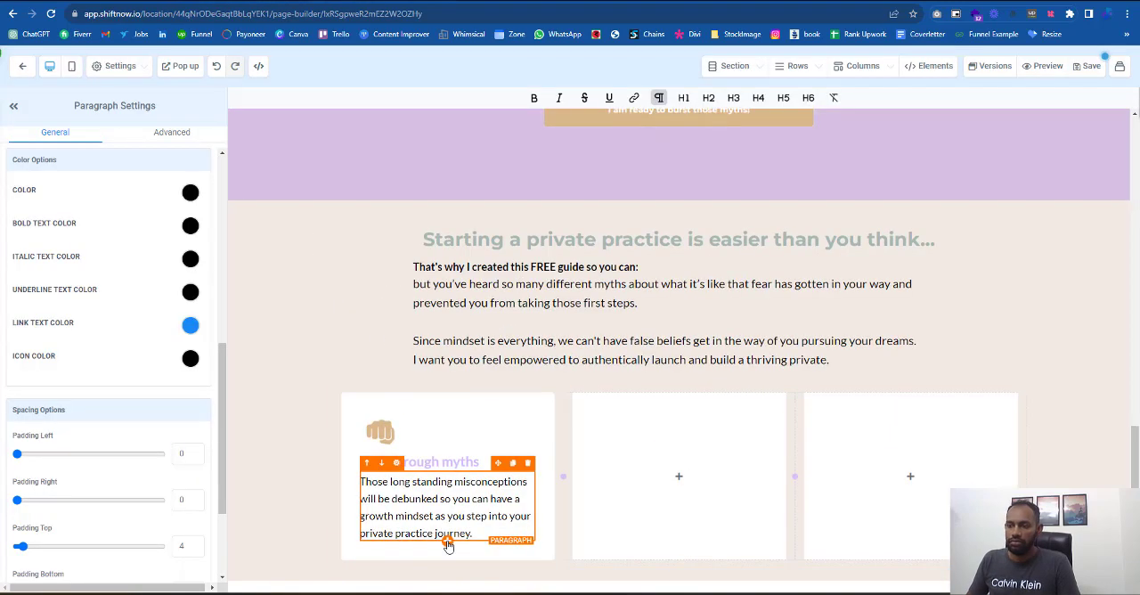
- Add a button element below the paragraph in the first white column
{"action": "left_click", "coordinate": [679, 476]}
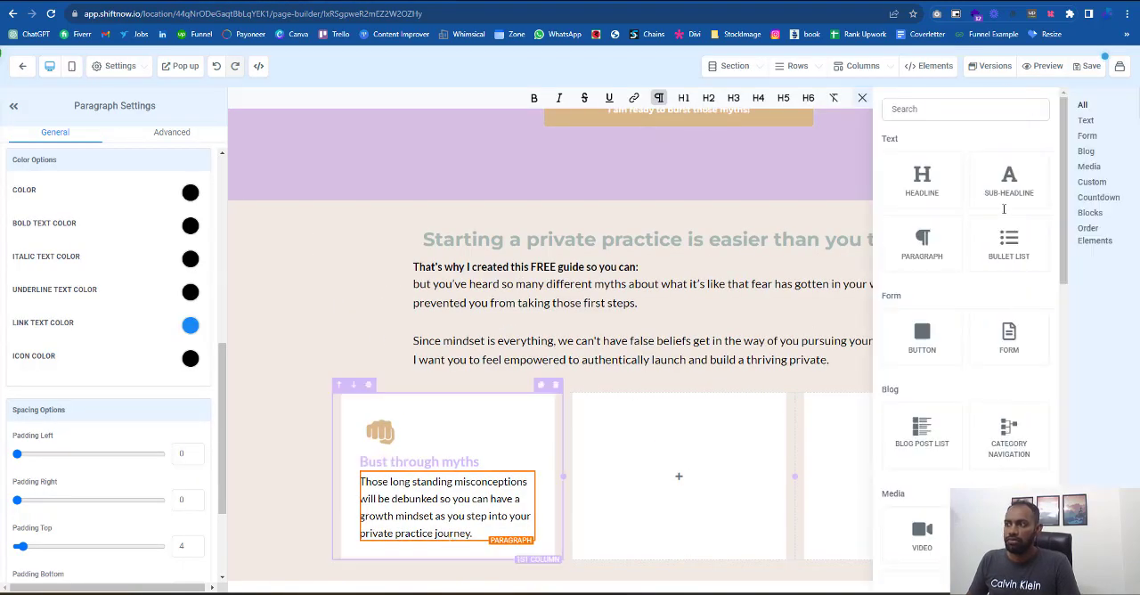
{"action": "left_click", "coordinate": [1000, 111]}
{"action": "type", "text": "bu"}
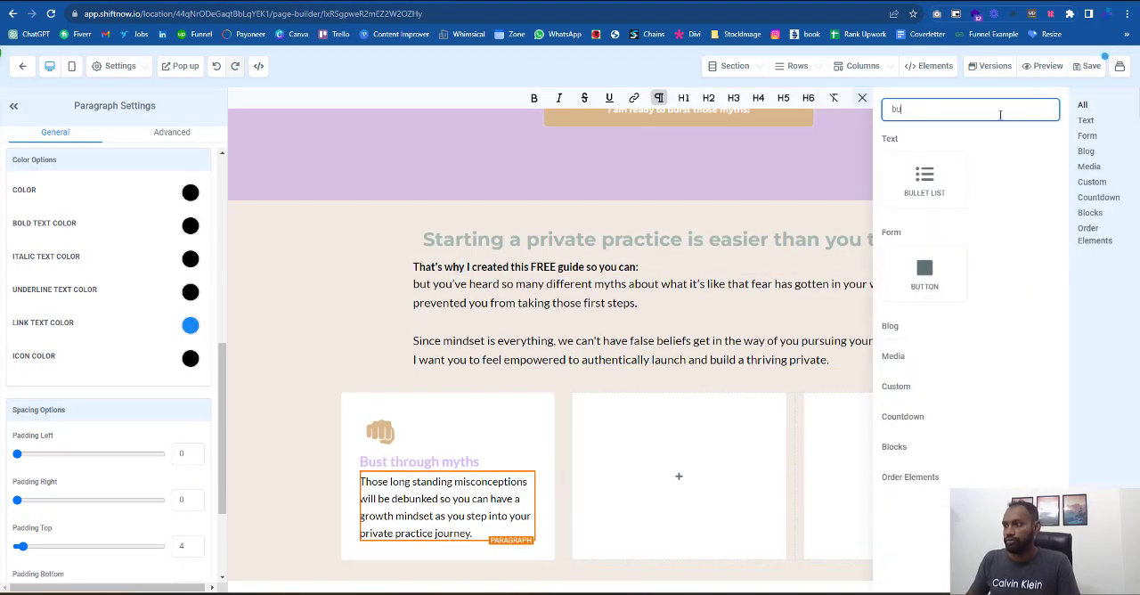
{"action": "left_click", "coordinate": [926, 271]}
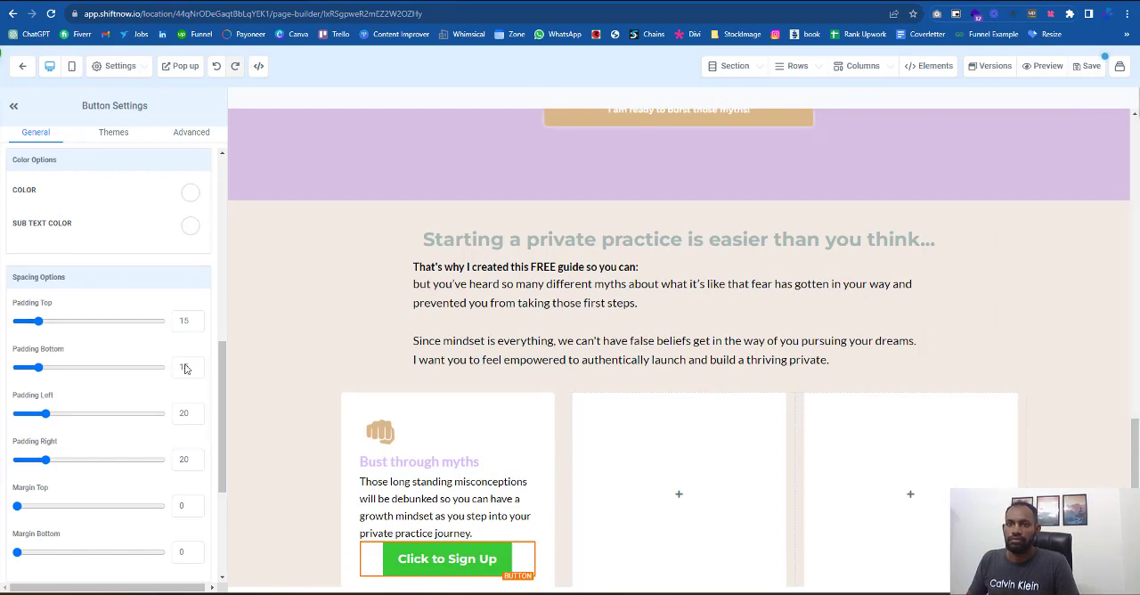
- Change the new button's text to "I am Ready"
{"action": "scroll", "coordinate": [67, 321], "scroll_direction": "up", "scroll_amount": 10}
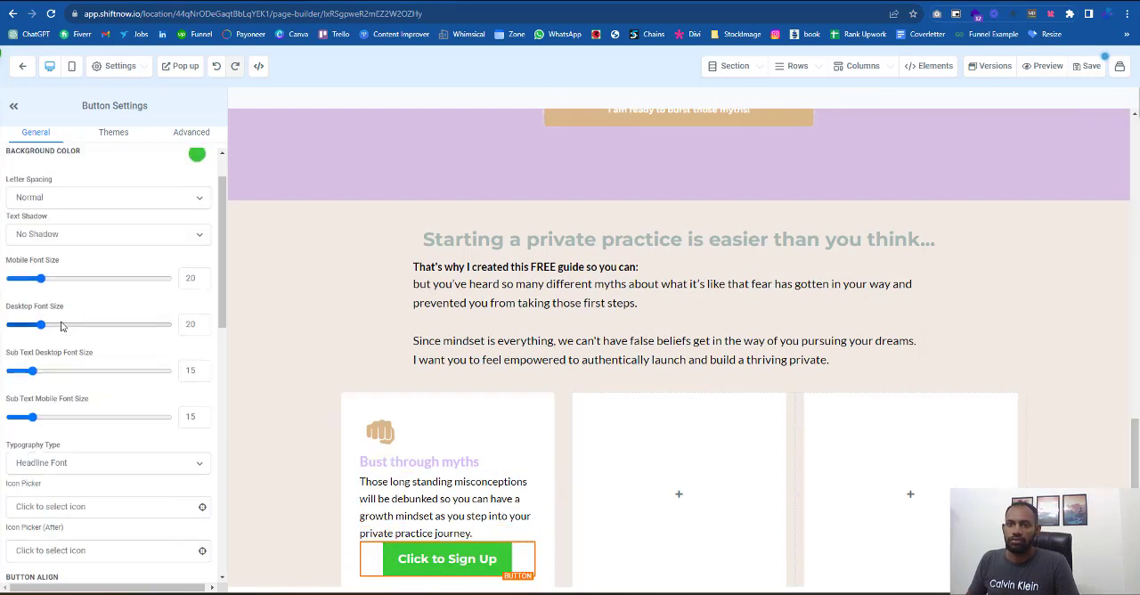
{"action": "scroll", "coordinate": [89, 332], "scroll_direction": "down", "scroll_amount": 2}
{"action": "scroll", "coordinate": [102, 267], "scroll_direction": "up", "scroll_amount": 3}
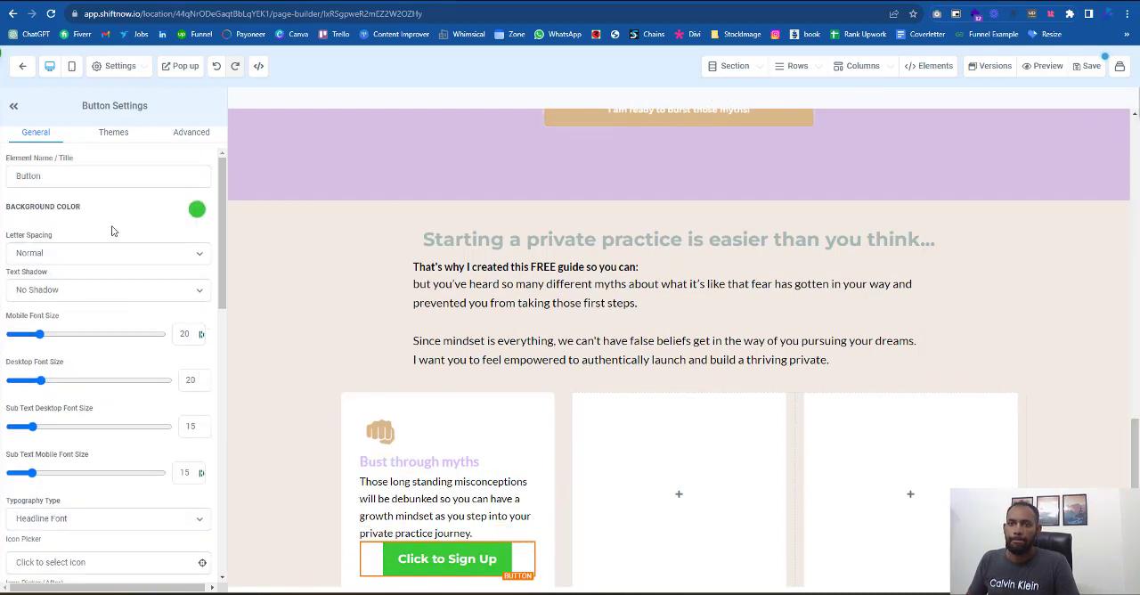
{"action": "scroll", "coordinate": [79, 267], "scroll_direction": "down", "scroll_amount": 5}
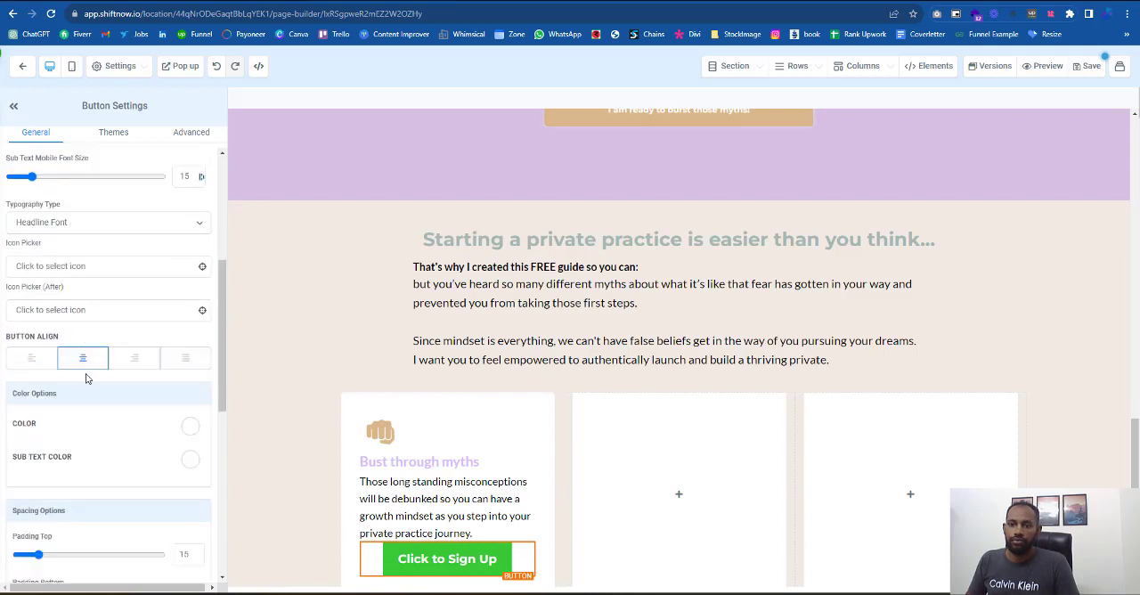
{"action": "left_click", "coordinate": [73, 225]}
{"action": "scroll", "coordinate": [152, 333], "scroll_direction": "down", "scroll_amount": 8}
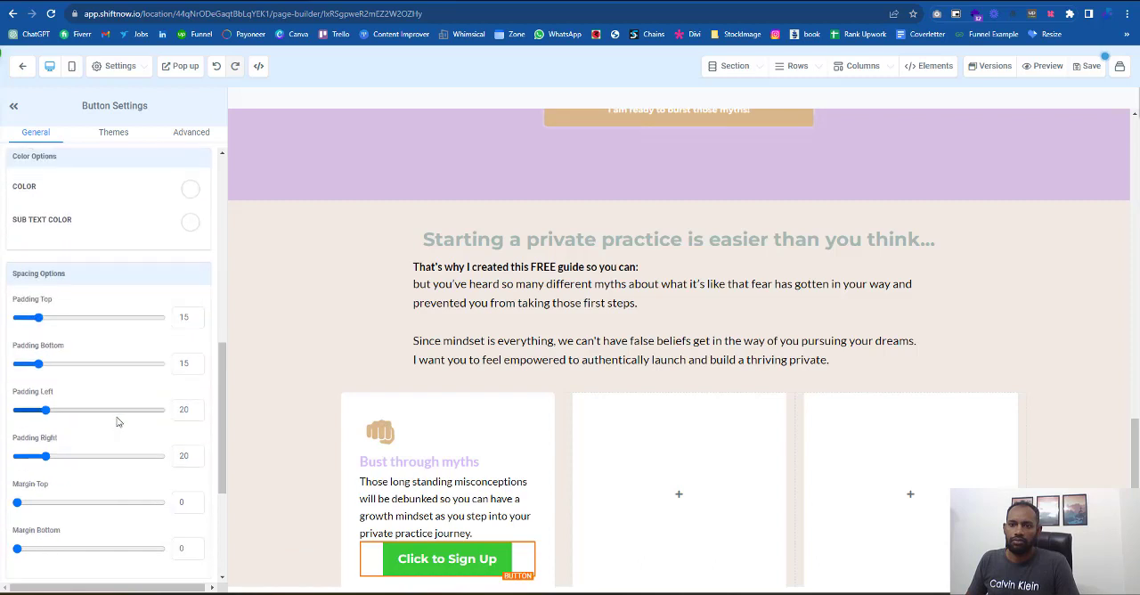
{"action": "triple_click", "coordinate": [119, 416]}
{"action": "key", "text": "BackSpace"}
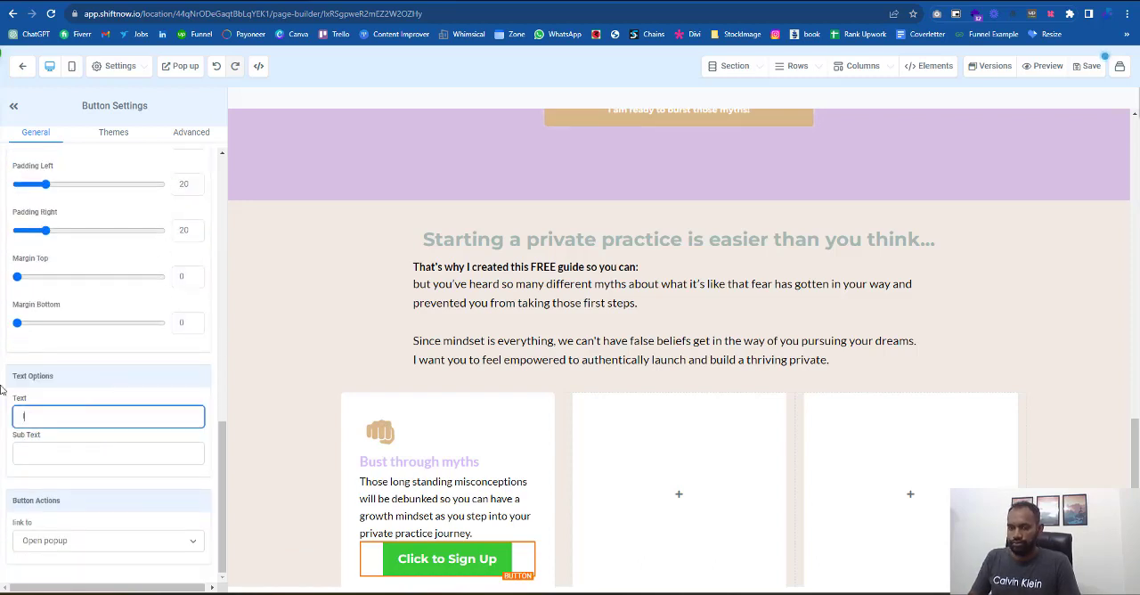
{"action": "type", "text": "I am Ready"}
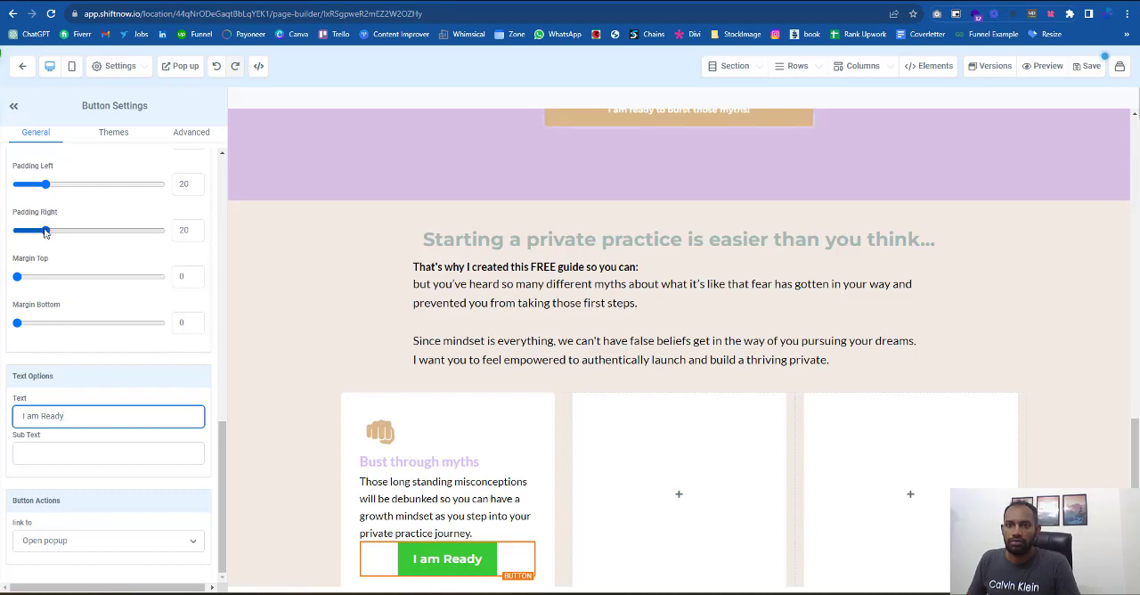
- Set the "I am Ready" button's top padding to 12 and bottom padding to 11
{"action": "scroll", "coordinate": [45, 246], "scroll_direction": "up", "scroll_amount": 3}
{"action": "left_click_drag", "start_coordinate": [38, 257], "coordinate": [24, 256]}
{"action": "left_click_drag", "start_coordinate": [38, 210], "coordinate": [21, 211]}
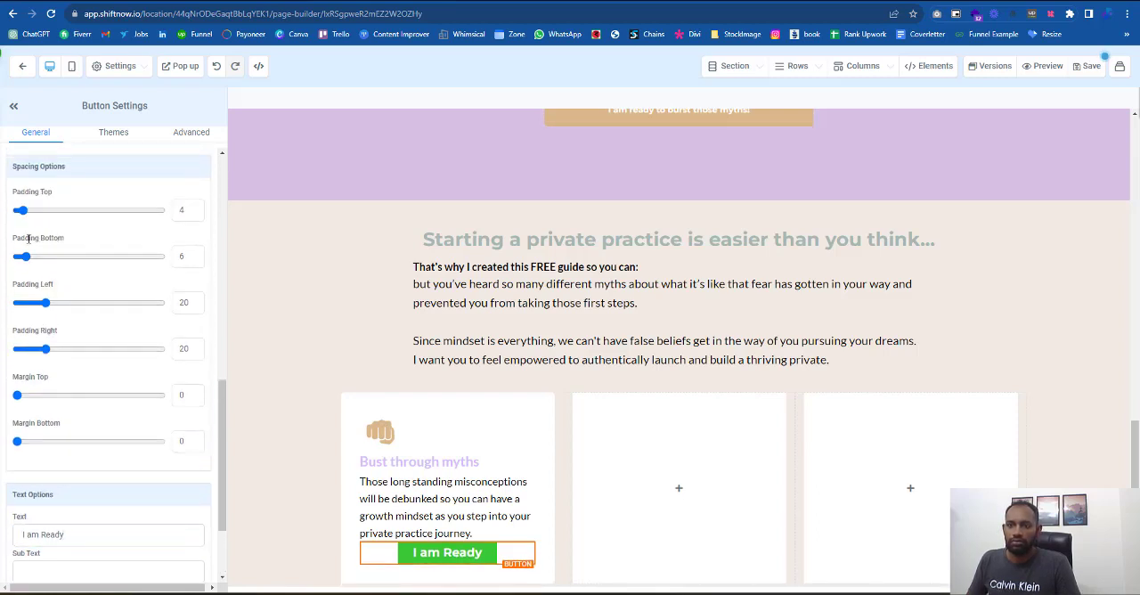
{"action": "left_click_drag", "start_coordinate": [24, 257], "coordinate": [34, 256]}
{"action": "left_click_drag", "start_coordinate": [20, 210], "coordinate": [34, 211]}
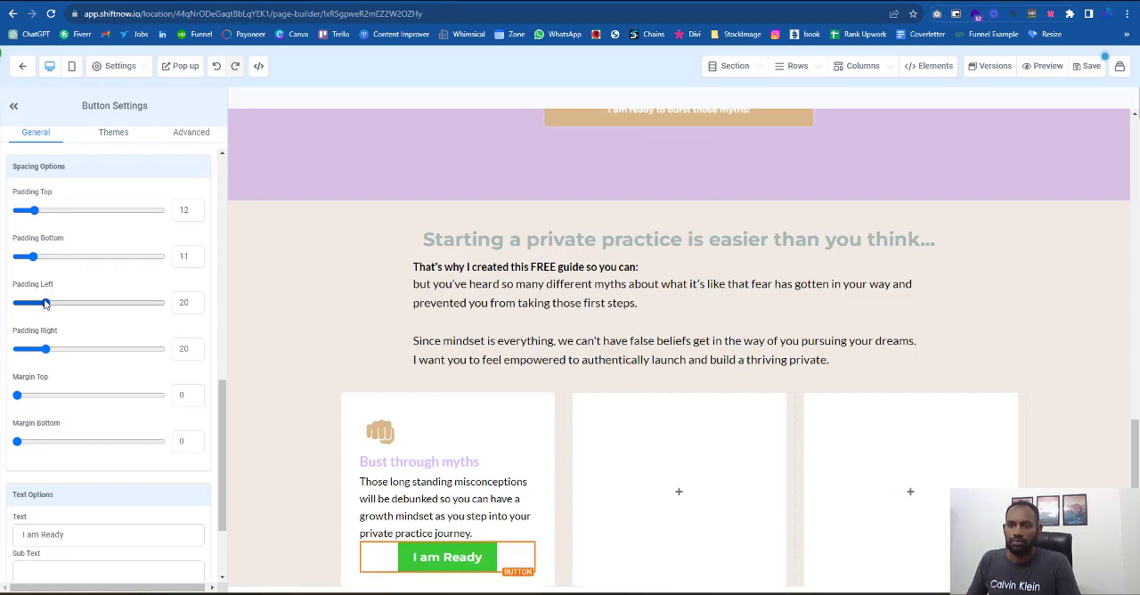
- Widen the "I am Ready" button with left padding 86 and right padding 83, and set its top margin to 13
{"action": "left_click_drag", "start_coordinate": [45, 302], "coordinate": [161, 302]}
{"action": "left_click_drag", "start_coordinate": [45, 348], "coordinate": [161, 349]}
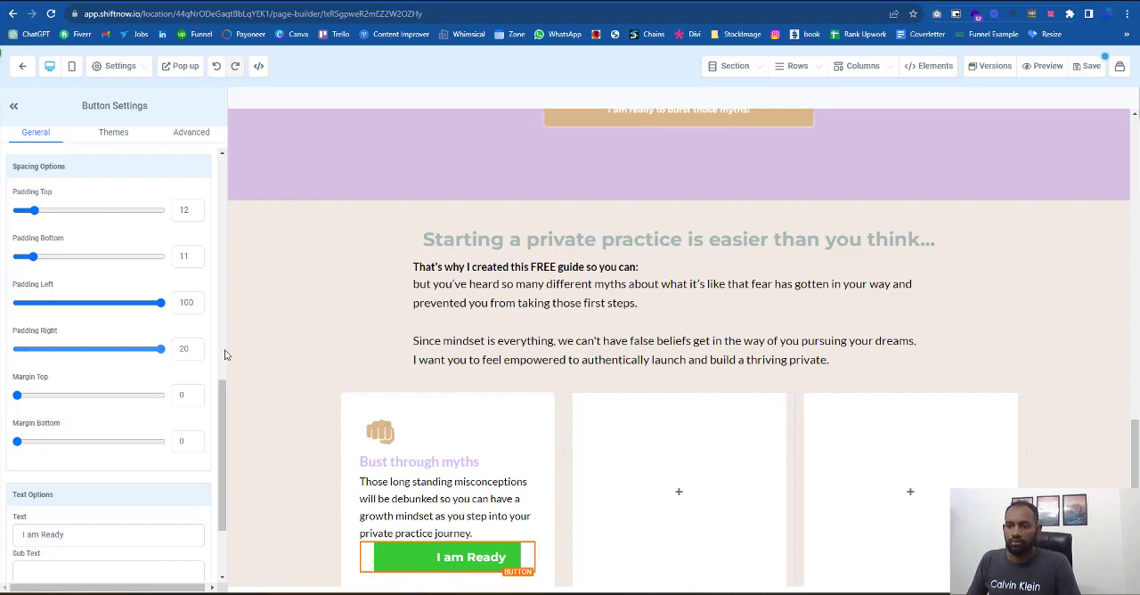
{"action": "left_click_drag", "start_coordinate": [161, 310], "coordinate": [88, 312]}
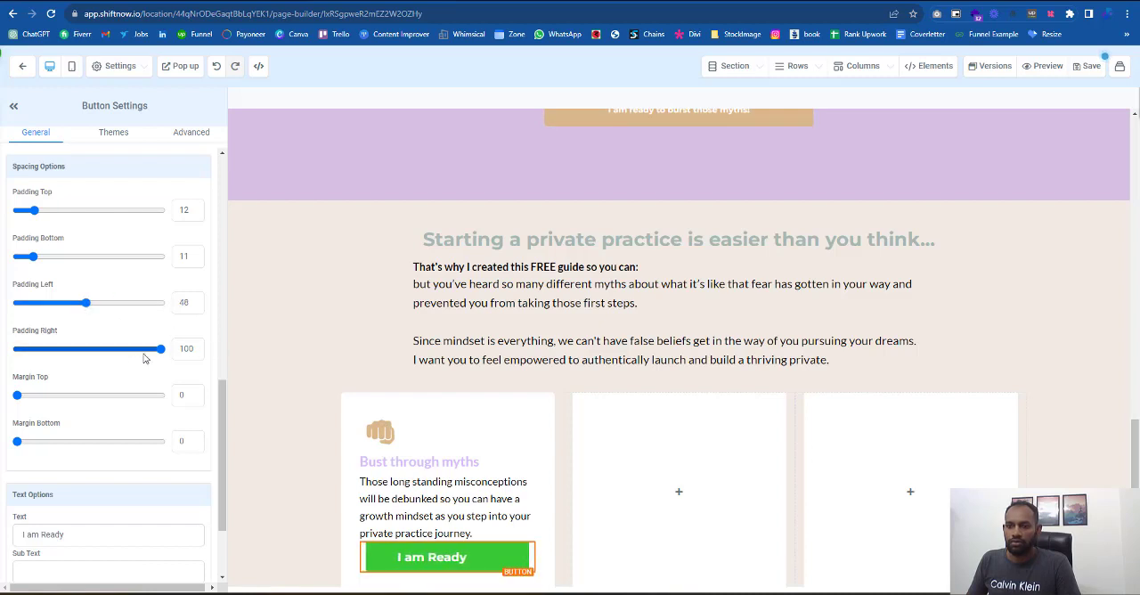
{"action": "left_click_drag", "start_coordinate": [160, 349], "coordinate": [92, 349]}
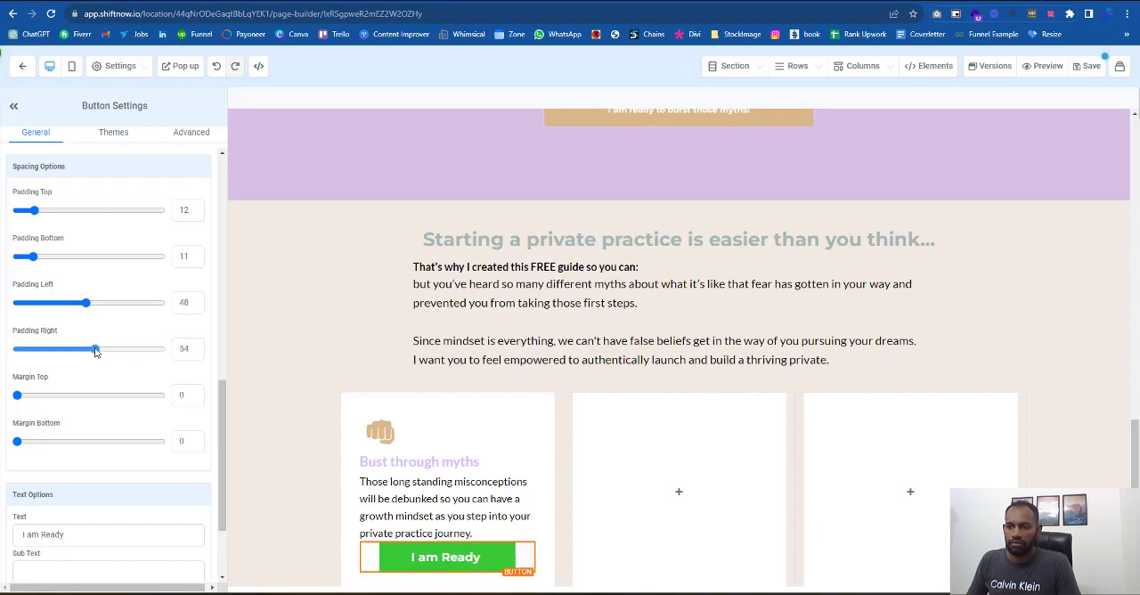
{"action": "left_click_drag", "start_coordinate": [86, 303], "coordinate": [116, 308]}
{"action": "left_click_drag", "start_coordinate": [93, 351], "coordinate": [136, 352]}
{"action": "left_click_drag", "start_coordinate": [116, 303], "coordinate": [142, 311]}
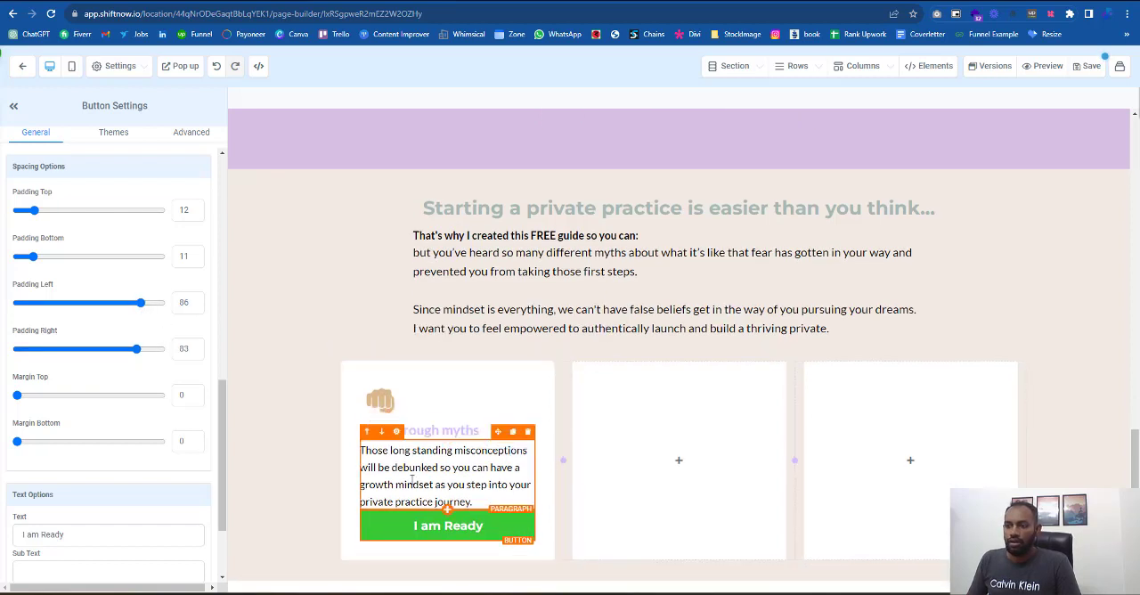
{"action": "left_click_drag", "start_coordinate": [17, 395], "coordinate": [37, 401]}
- Set the "I am Ready" button's desktop font size to 16
{"action": "scroll", "coordinate": [173, 486], "scroll_direction": "down", "scroll_amount": 1}
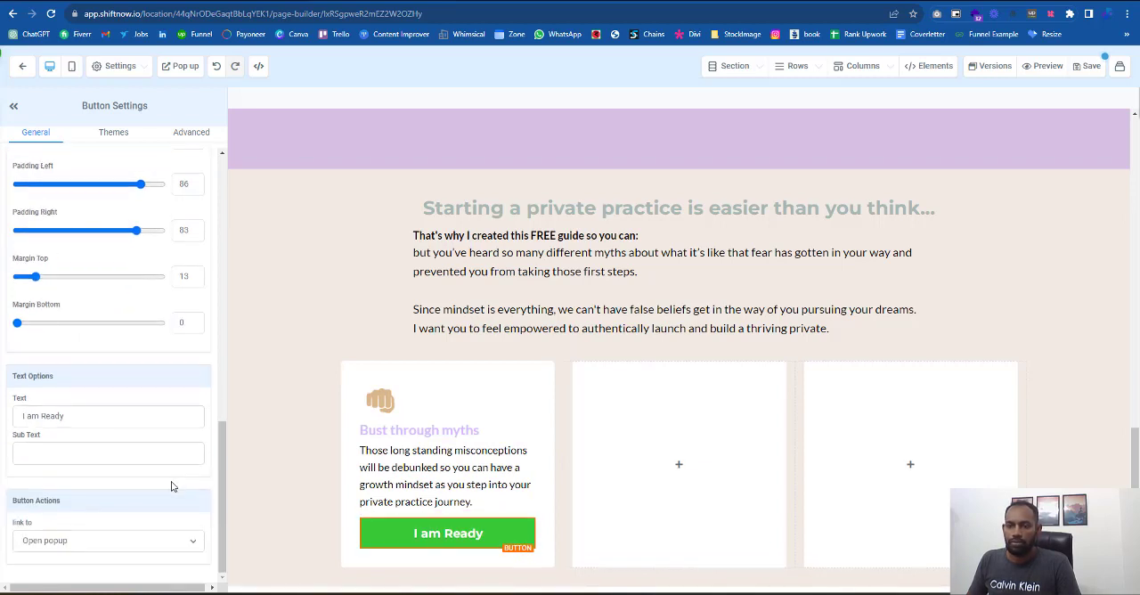
{"action": "scroll", "coordinate": [168, 170], "scroll_direction": "up", "scroll_amount": 2}
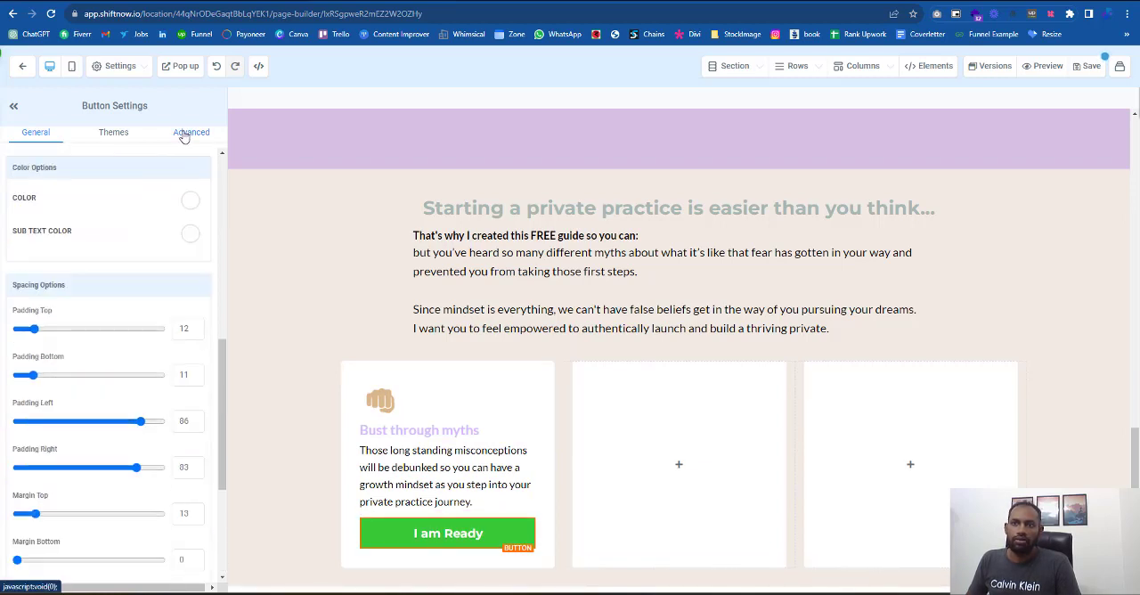
{"action": "left_click", "coordinate": [184, 134]}
{"action": "left_click", "coordinate": [114, 133]}
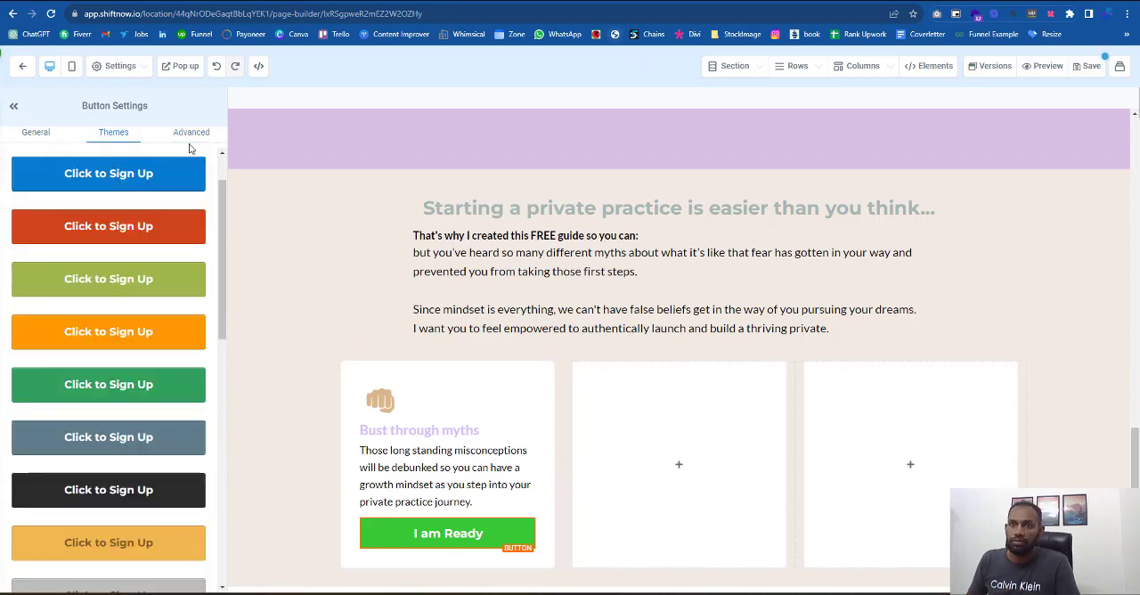
{"action": "left_click", "coordinate": [51, 136]}
{"action": "scroll", "coordinate": [45, 383], "scroll_direction": "up", "scroll_amount": 1}
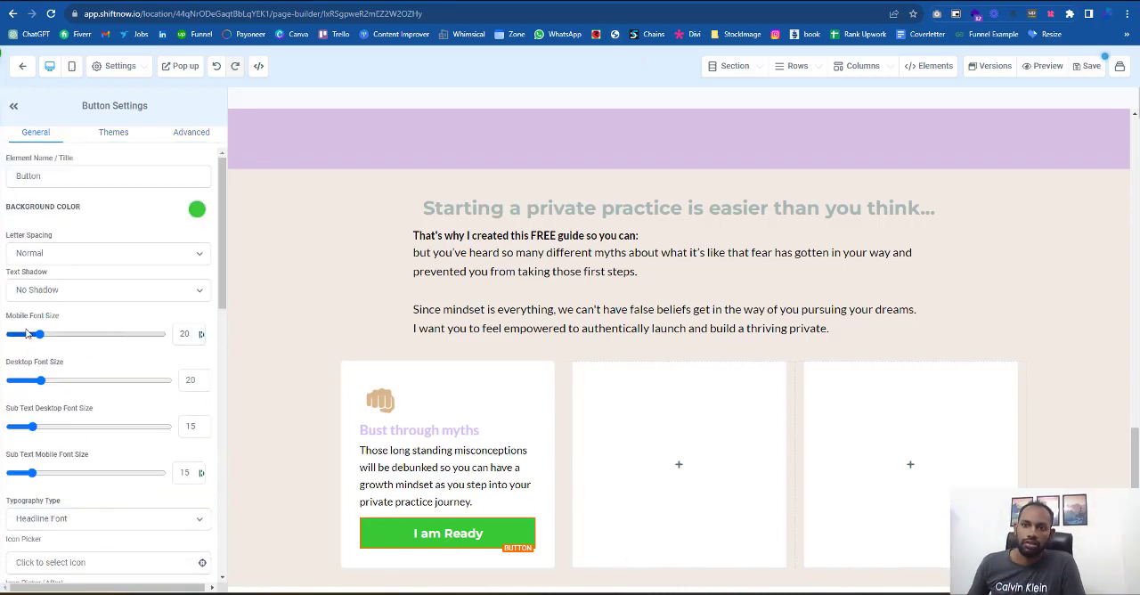
{"action": "left_click_drag", "start_coordinate": [44, 383], "coordinate": [35, 388]}
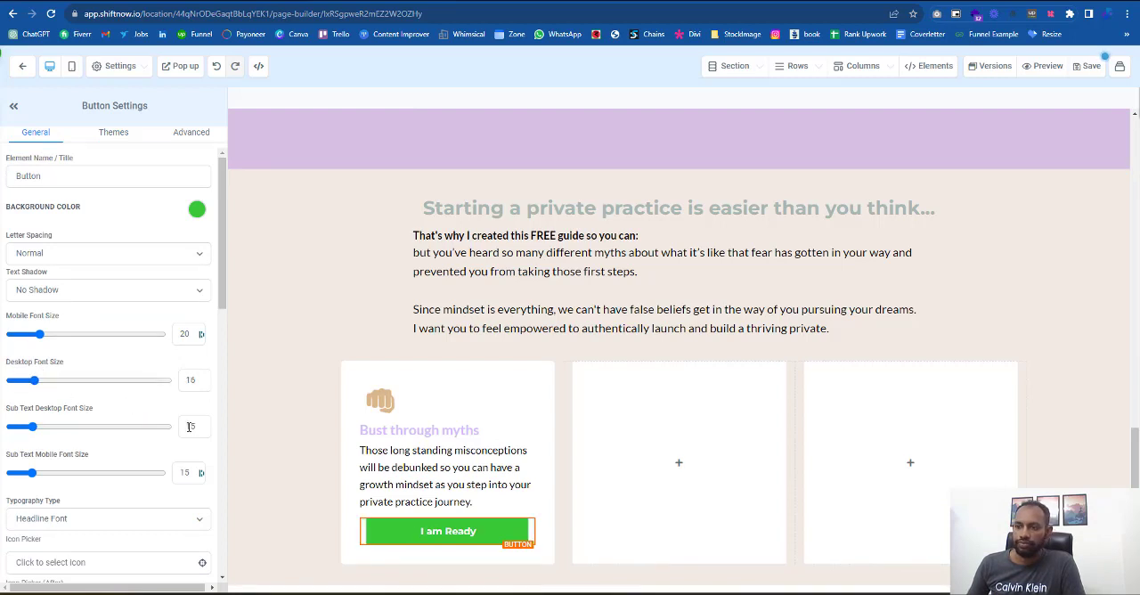
- Compare with the reference page's buttons and set the "I am Ready" button's desktop font size to 14
{"action": "key", "text": "ctrl+Tab"}
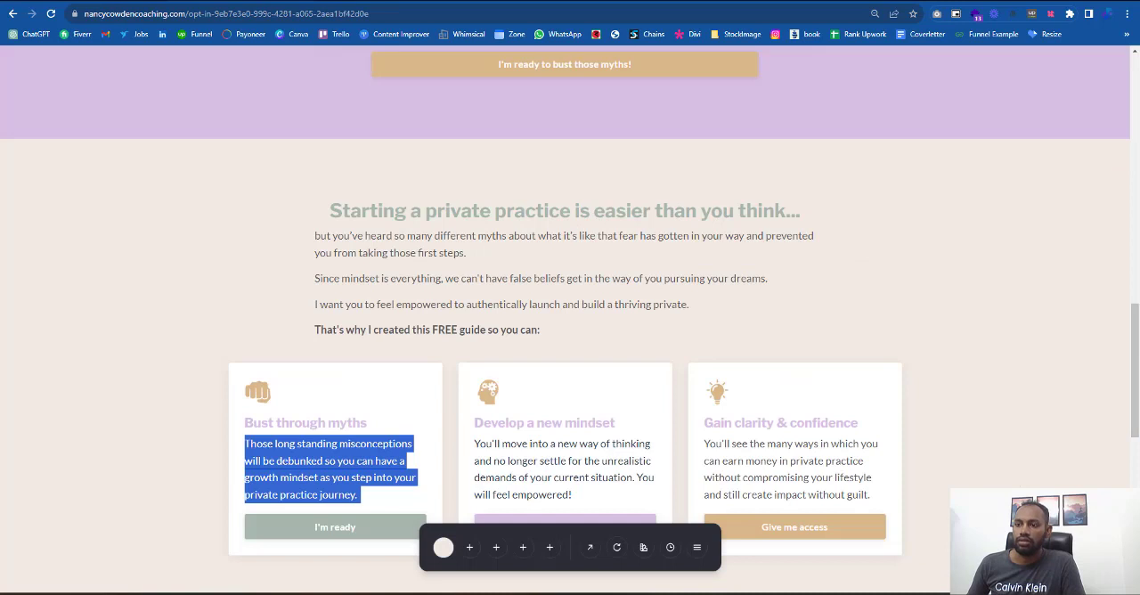
{"action": "key", "text": "ctrl+shift+Tab"}
{"action": "left_click", "coordinate": [198, 426]}
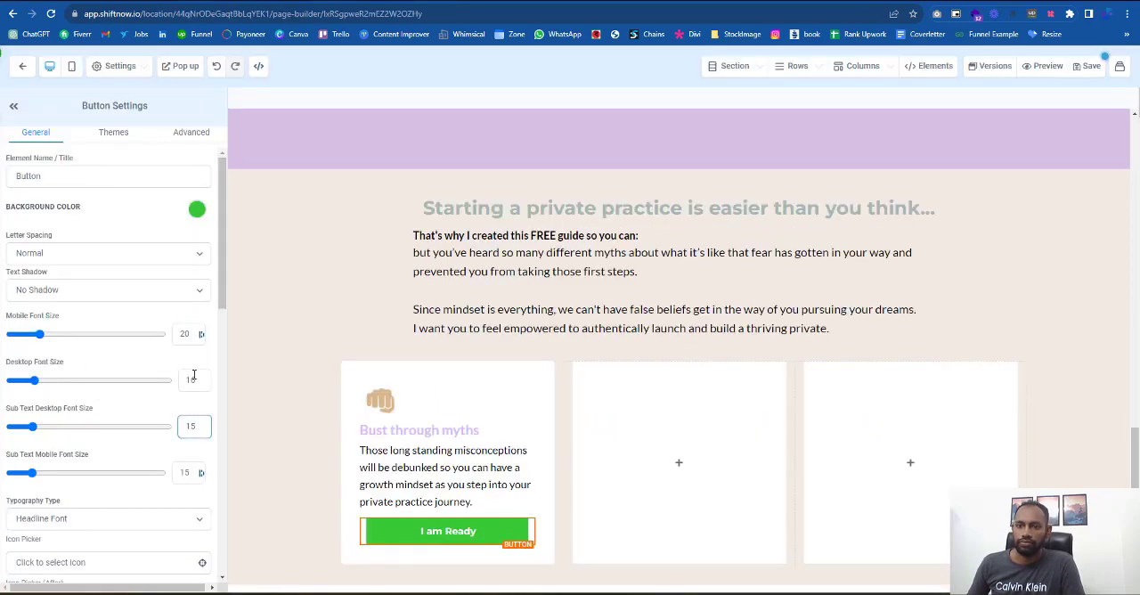
{"action": "type", "text": "4"}
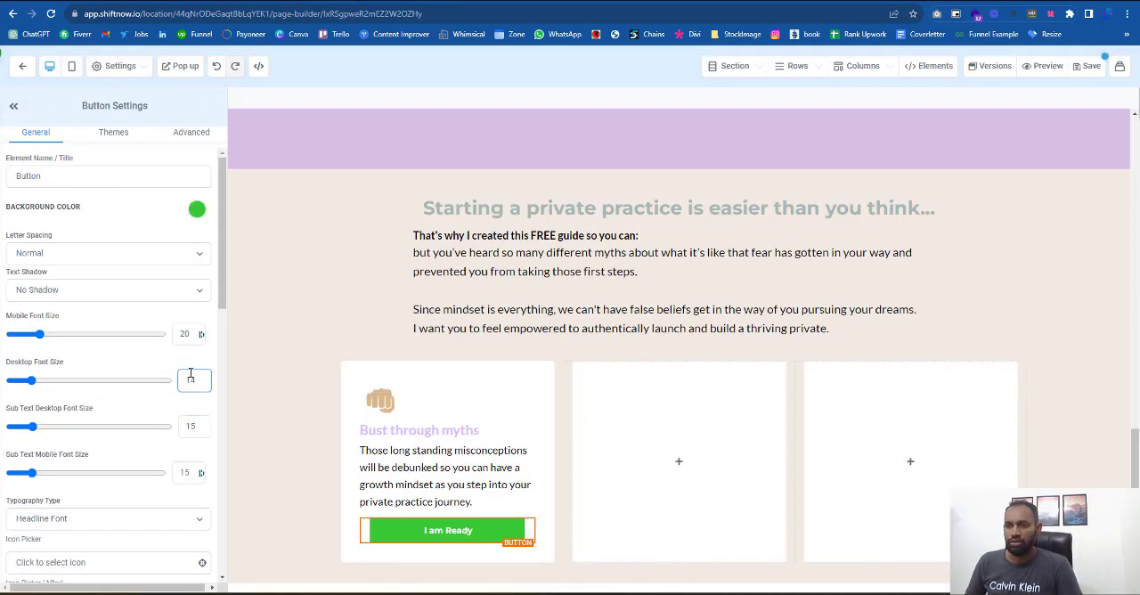
- Set the "I am Ready" button's letter spacing to 1px and its typography type to Content Font
{"action": "left_click", "coordinate": [51, 255]}
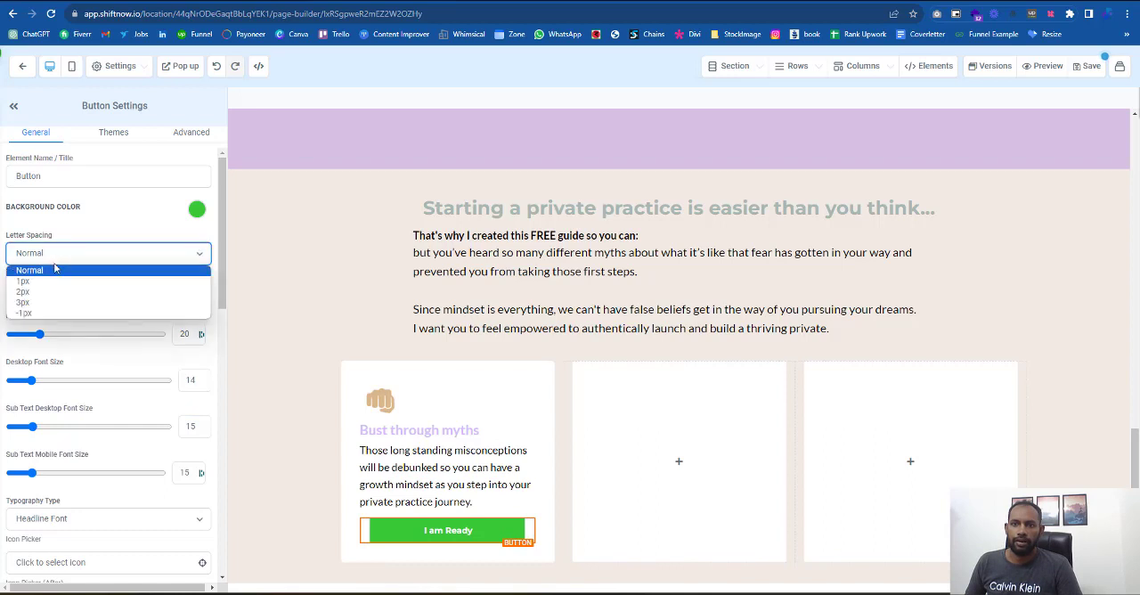
{"action": "left_click", "coordinate": [52, 283]}
{"action": "scroll", "coordinate": [51, 285], "scroll_direction": "down", "scroll_amount": 1}
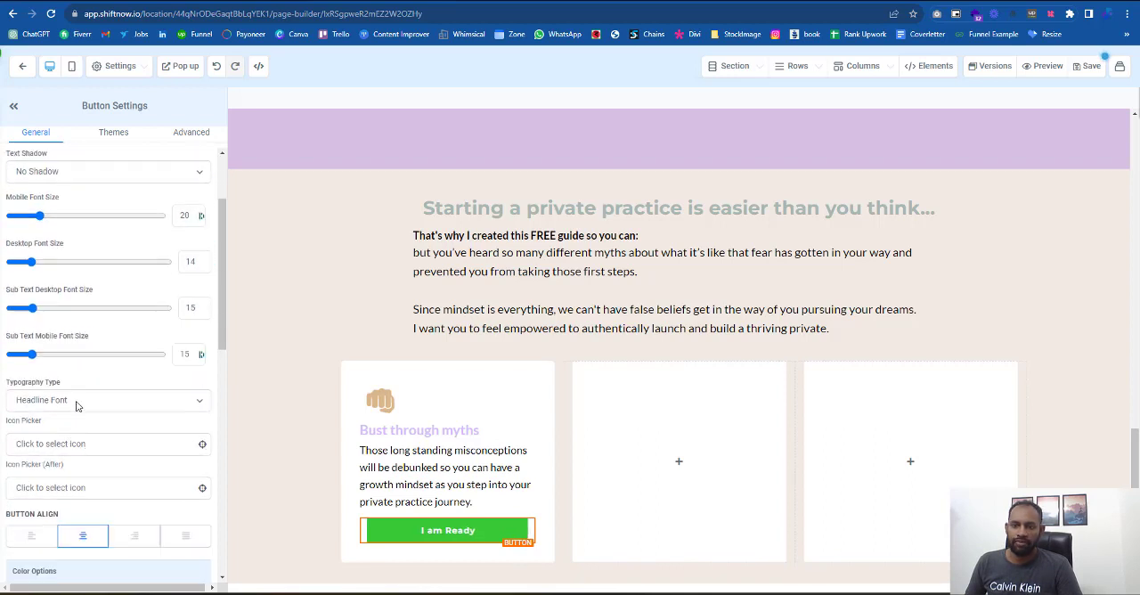
{"action": "left_click", "coordinate": [67, 400]}
{"action": "left_click", "coordinate": [60, 434]}
{"action": "key", "text": "Down"}
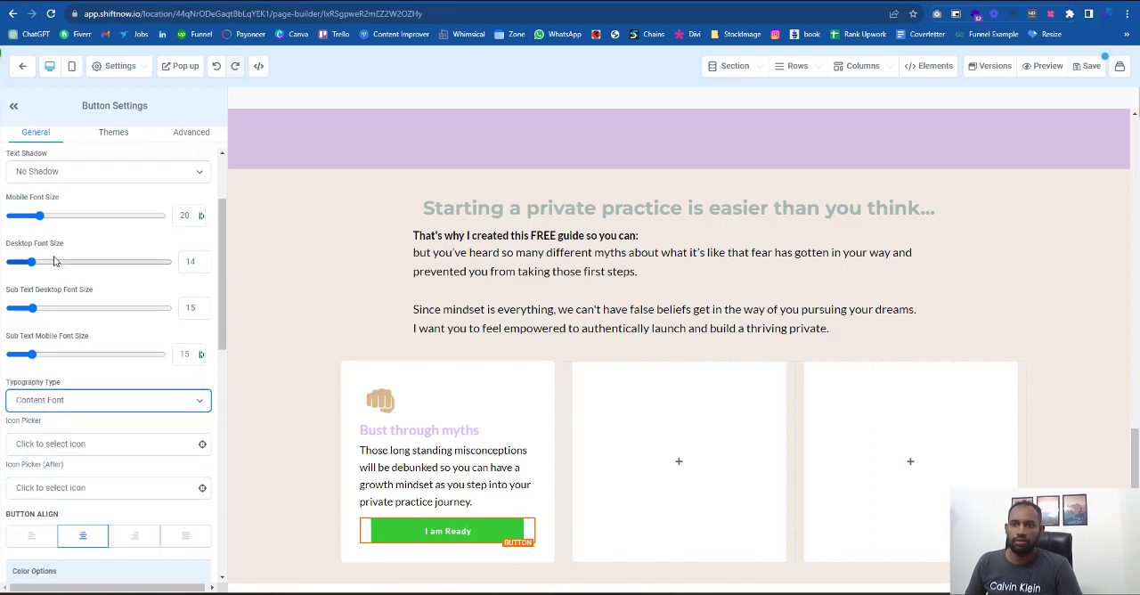
- Set the "I am Ready" button's desktop font size to 18 and its background to the saved grey-green color, matching the reference page
{"action": "left_click_drag", "start_coordinate": [32, 263], "coordinate": [40, 265]}
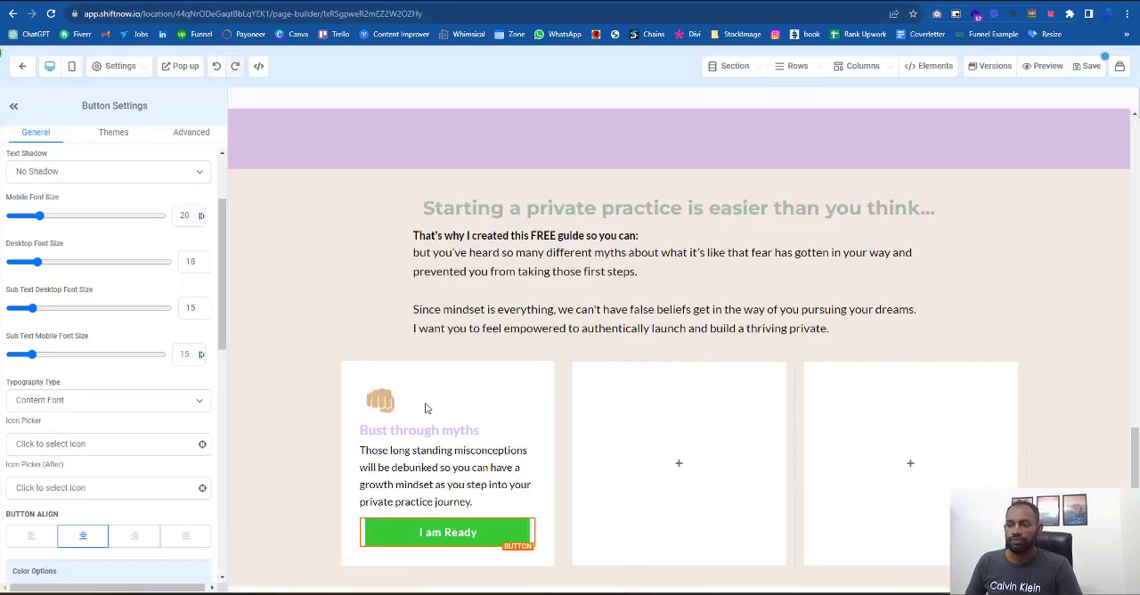
{"action": "scroll", "coordinate": [169, 437], "scroll_direction": "down", "scroll_amount": 3}
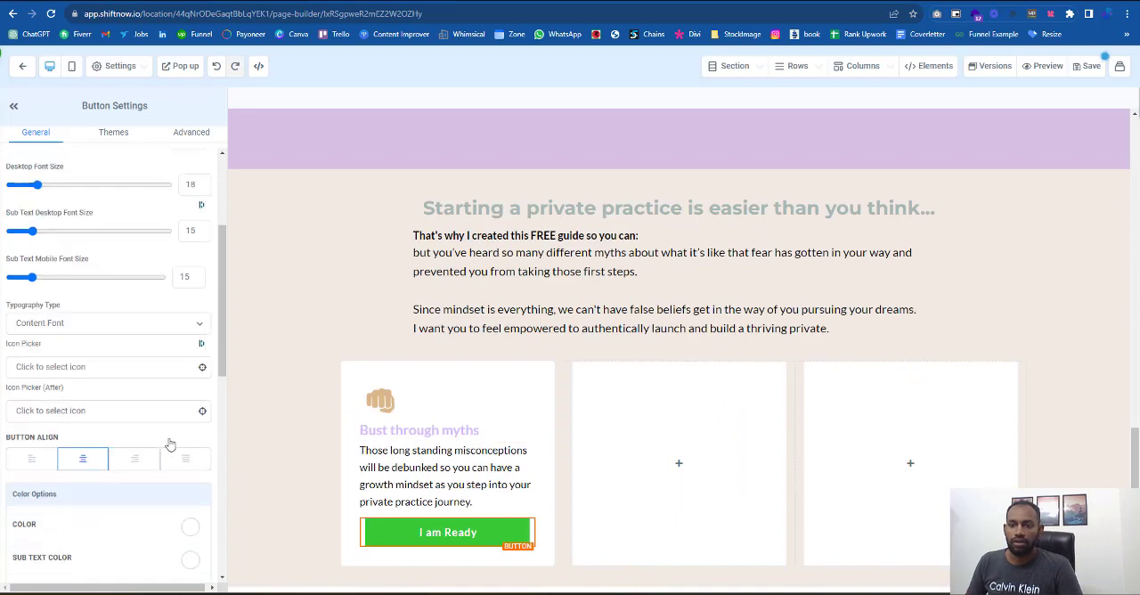
{"action": "scroll", "coordinate": [178, 425], "scroll_direction": "up", "scroll_amount": 5}
{"action": "left_click", "coordinate": [197, 209]}
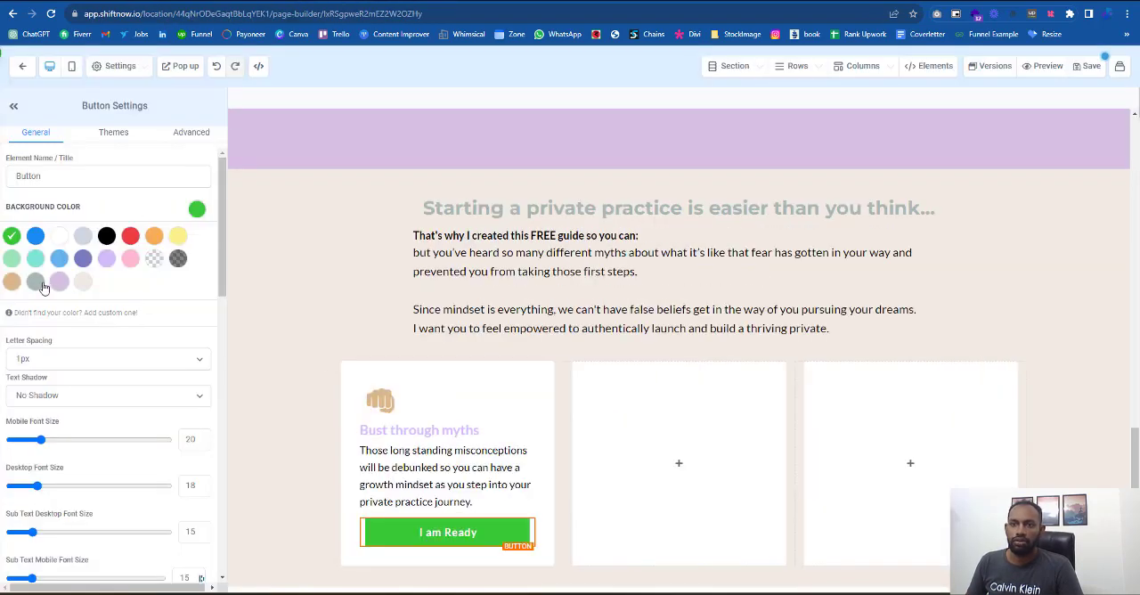
{"action": "left_click", "coordinate": [37, 283]}
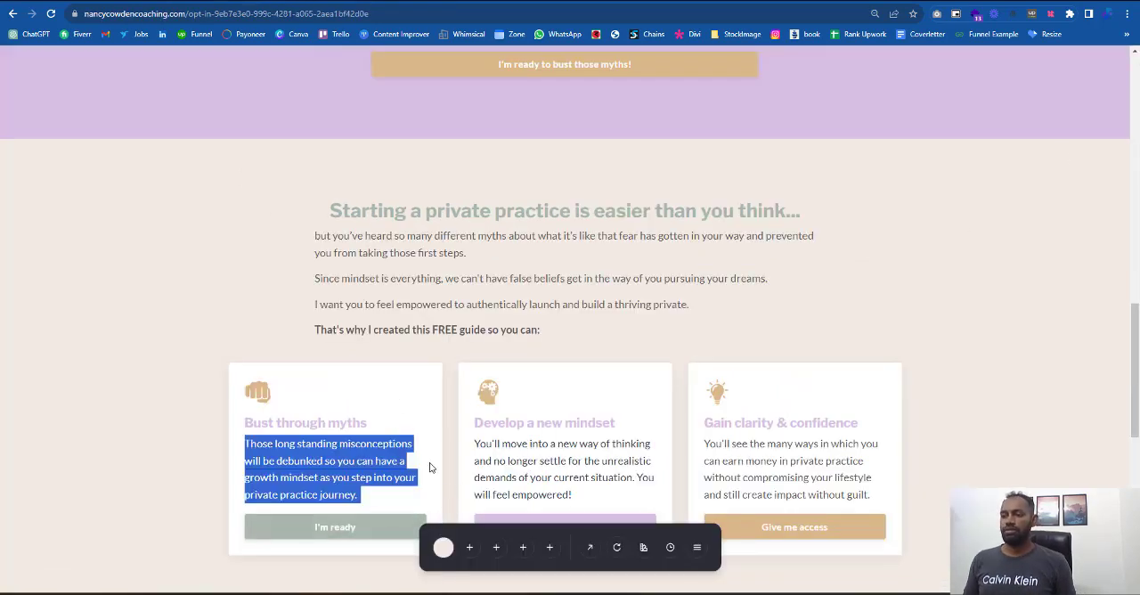
- Widen the "I am Ready" button to the width of the card's text, with left padding 91 and right padding 95
{"action": "left_click", "coordinate": [447, 221]}
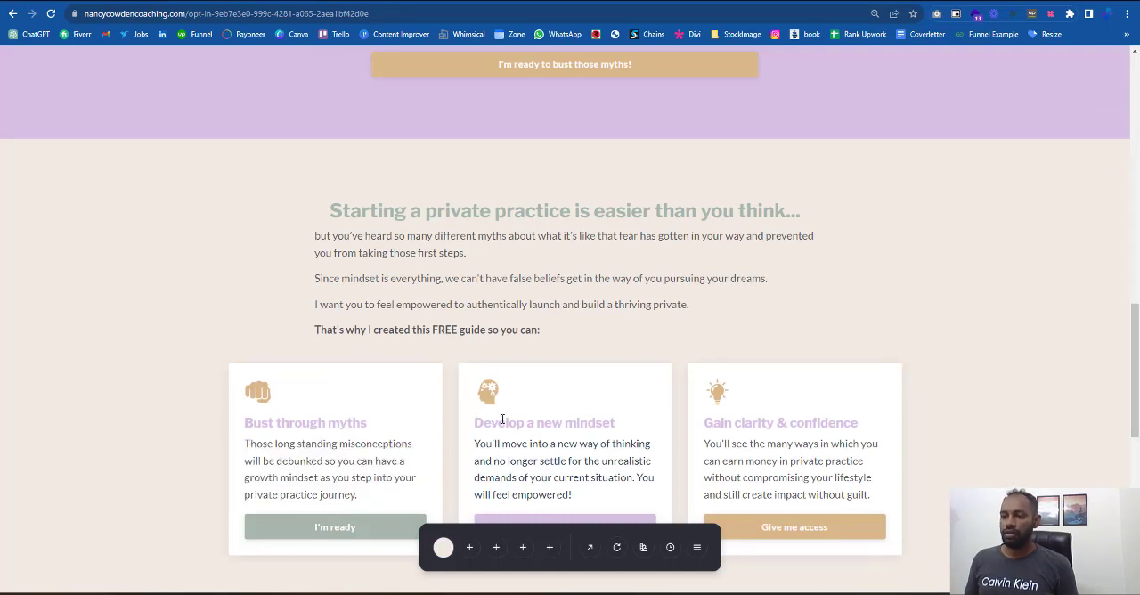
{"action": "scroll", "coordinate": [502, 418], "scroll_direction": "down", "scroll_amount": 1}
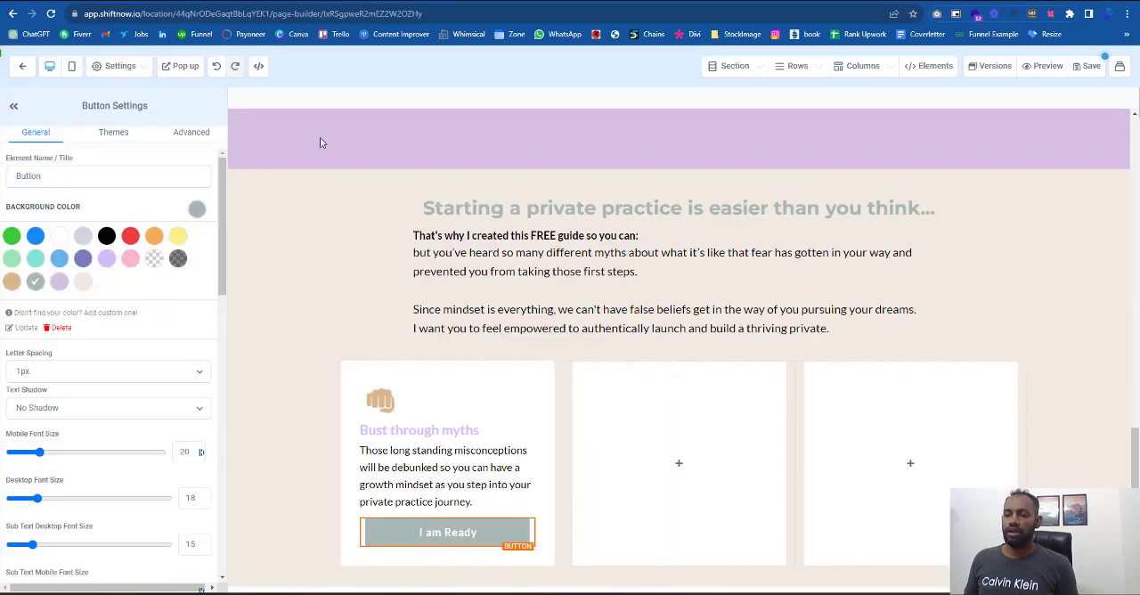
{"action": "left_click", "coordinate": [693, 536]}
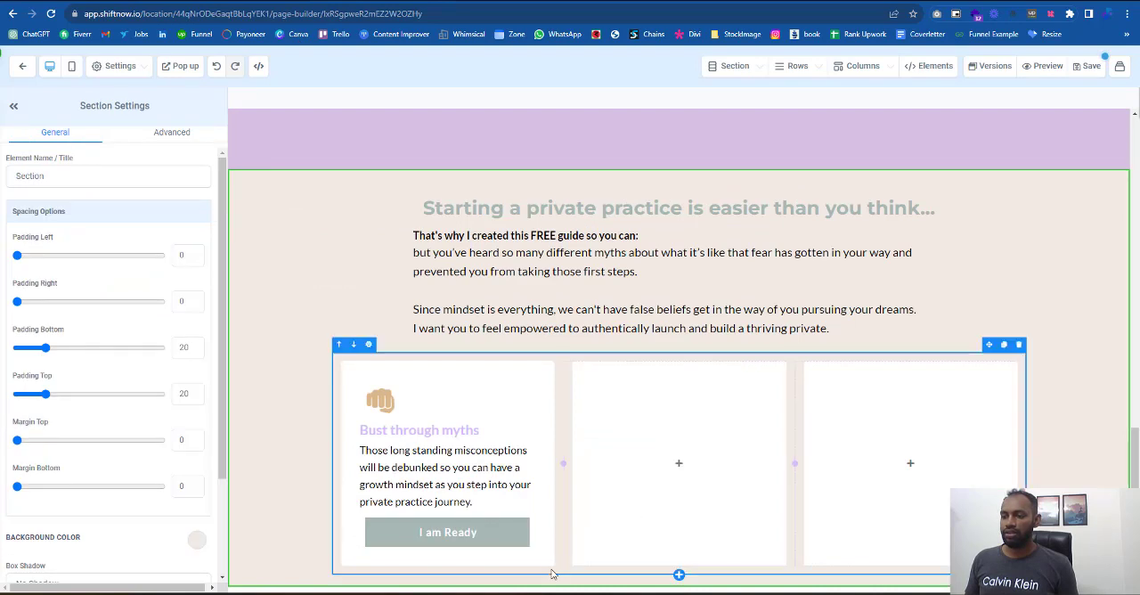
{"action": "left_click", "coordinate": [452, 539]}
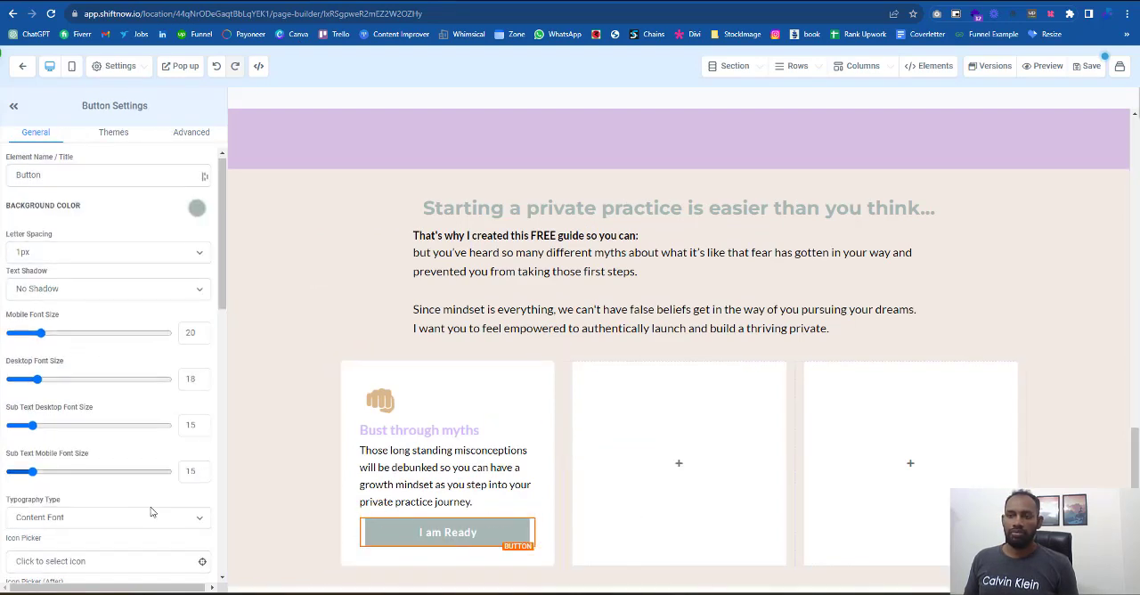
{"action": "scroll", "coordinate": [139, 509], "scroll_direction": "down", "scroll_amount": 4}
{"action": "scroll", "coordinate": [72, 526], "scroll_direction": "down", "scroll_amount": 2}
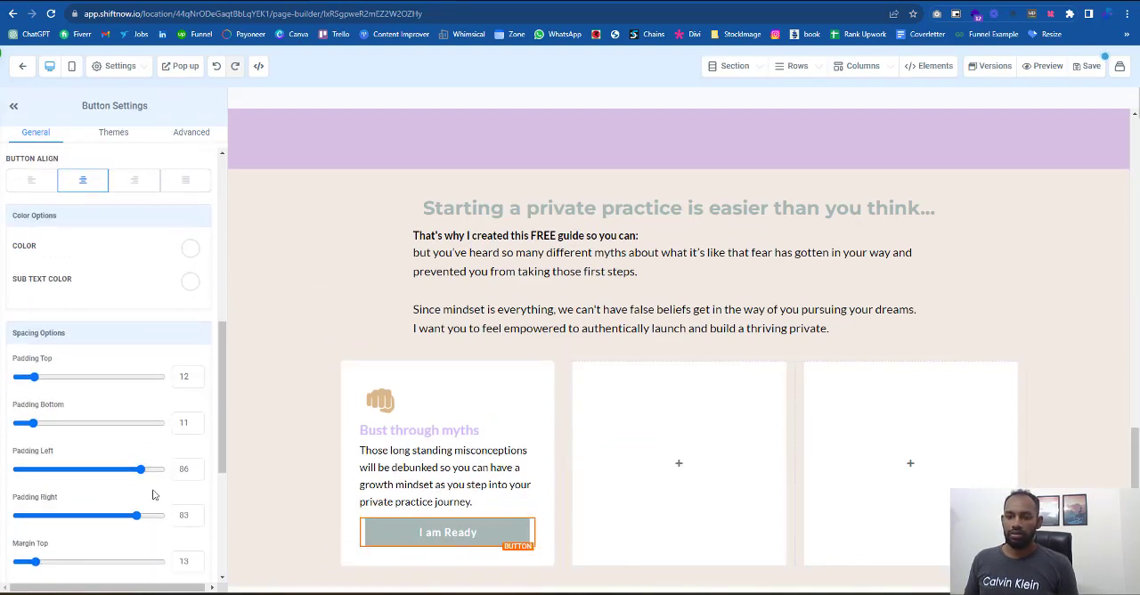
{"action": "left_click_drag", "start_coordinate": [143, 470], "coordinate": [161, 474]}
{"action": "left_click_drag", "start_coordinate": [136, 515], "coordinate": [157, 521]}
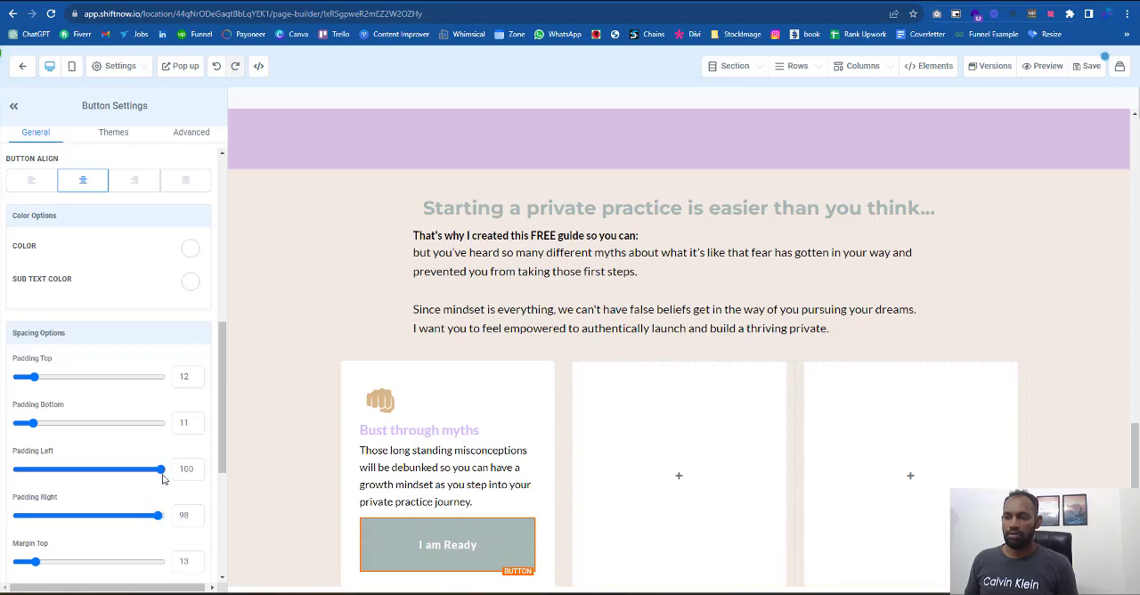
{"action": "left_click_drag", "start_coordinate": [161, 469], "coordinate": [147, 469]}
{"action": "left_click_drag", "start_coordinate": [153, 510], "coordinate": [157, 516]}
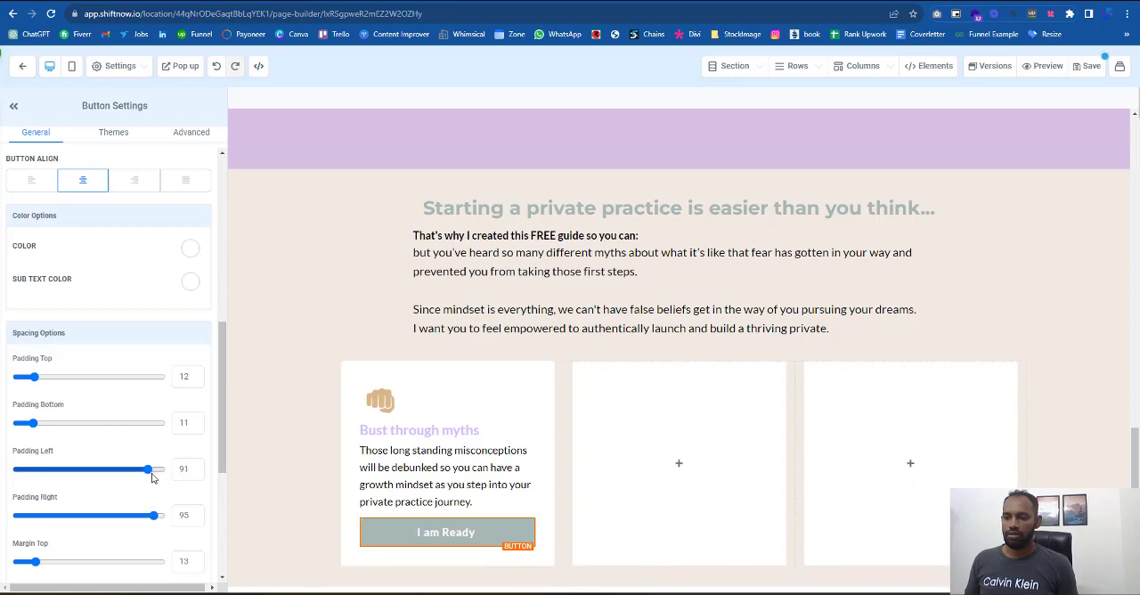
{"action": "left_click_drag", "start_coordinate": [153, 476], "coordinate": [148, 470]}
- Replace the row's two empty columns with two duplicates of the "Bust through myths" card column
{"action": "left_click", "coordinate": [293, 440]}
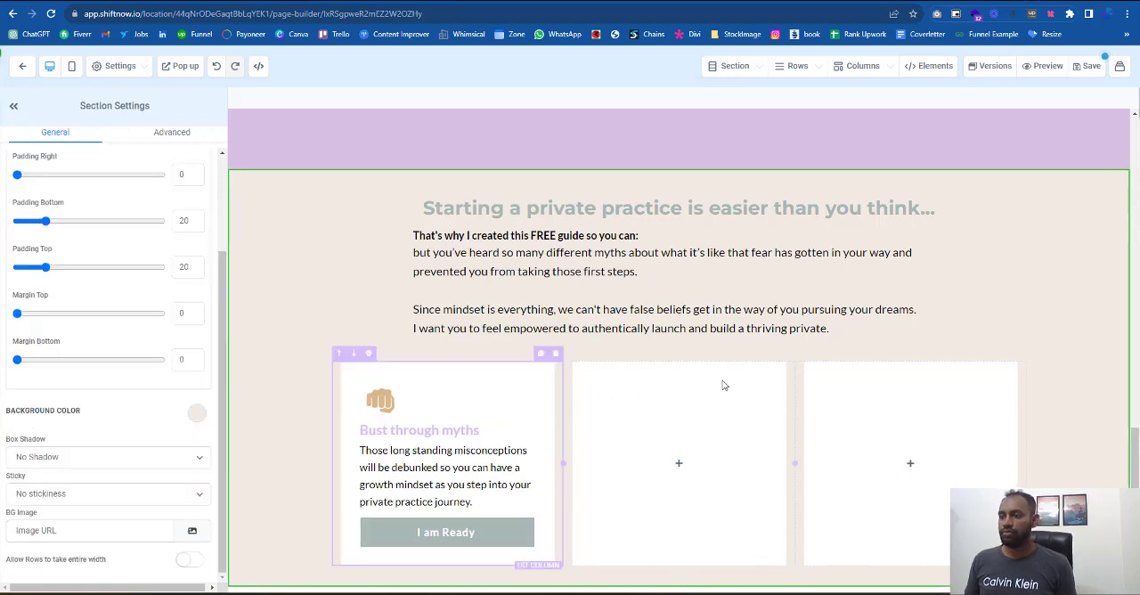
{"action": "left_click", "coordinate": [786, 355]}
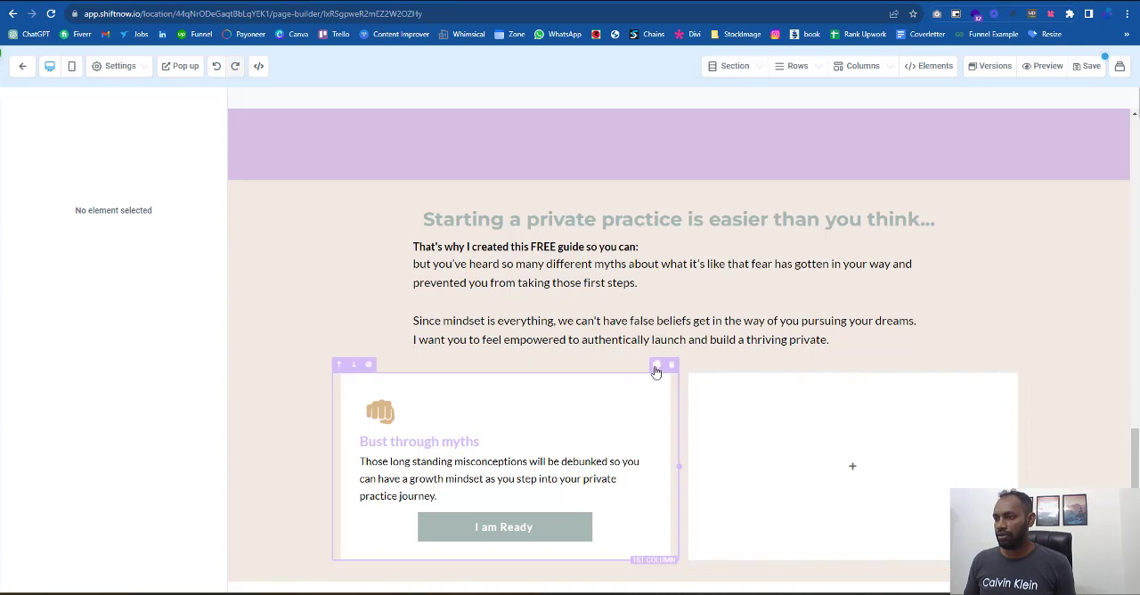
{"action": "left_click", "coordinate": [656, 366]}
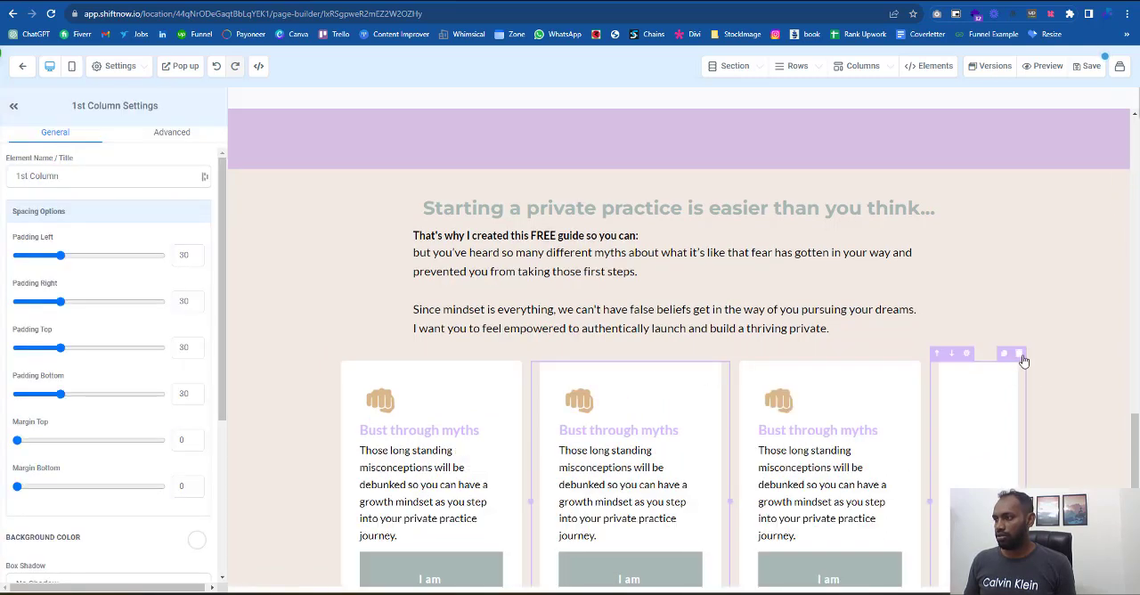
{"action": "left_click", "coordinate": [1021, 355]}
- Replace the second card's heading with "Develop a new mindset" copied from the reference page
{"action": "key", "text": "ctrl+Tab"}
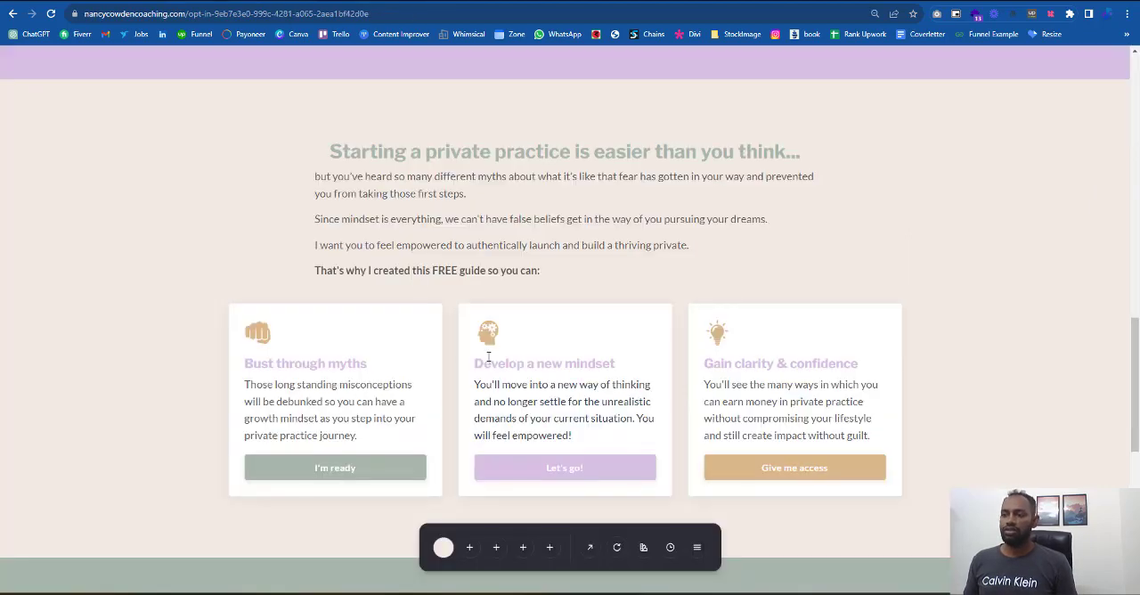
{"action": "left_click_drag", "start_coordinate": [473, 367], "coordinate": [658, 368]}
{"action": "key", "text": "ctrl+c"}
{"action": "key", "text": "ctrl+shift+Tab"}
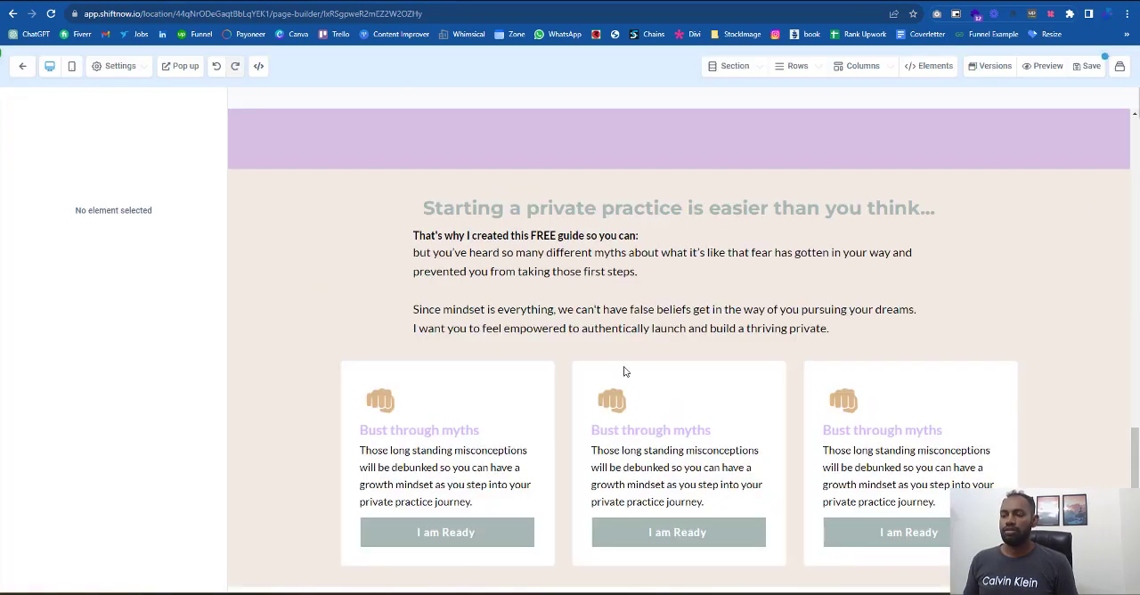
{"action": "left_click", "coordinate": [682, 430]}
{"action": "key", "text": "ctrl+a"}
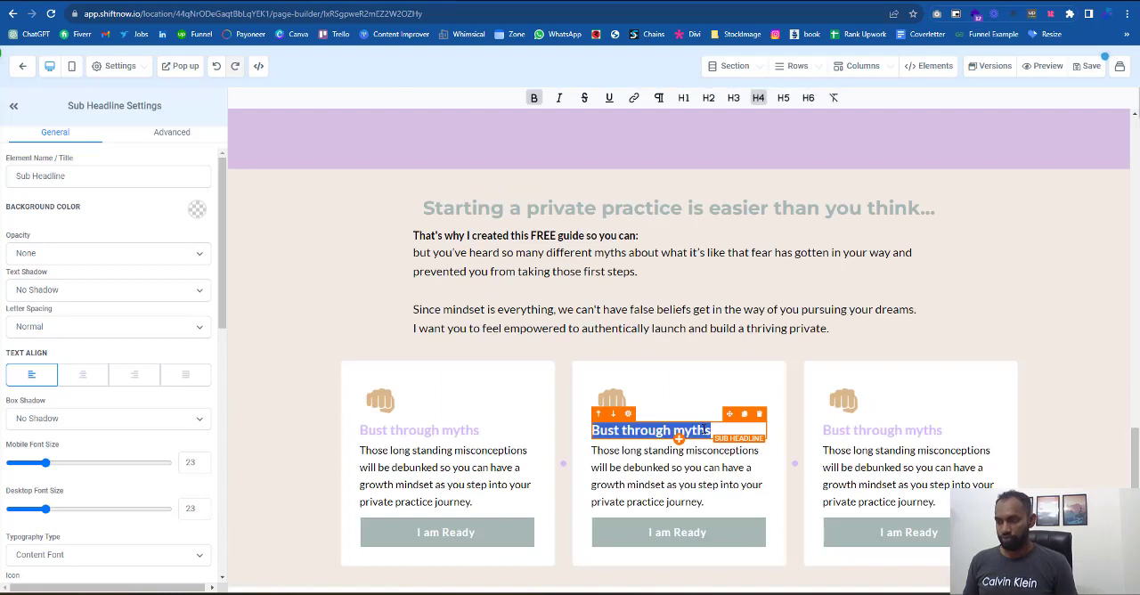
{"action": "key", "text": "ctrl+v"}
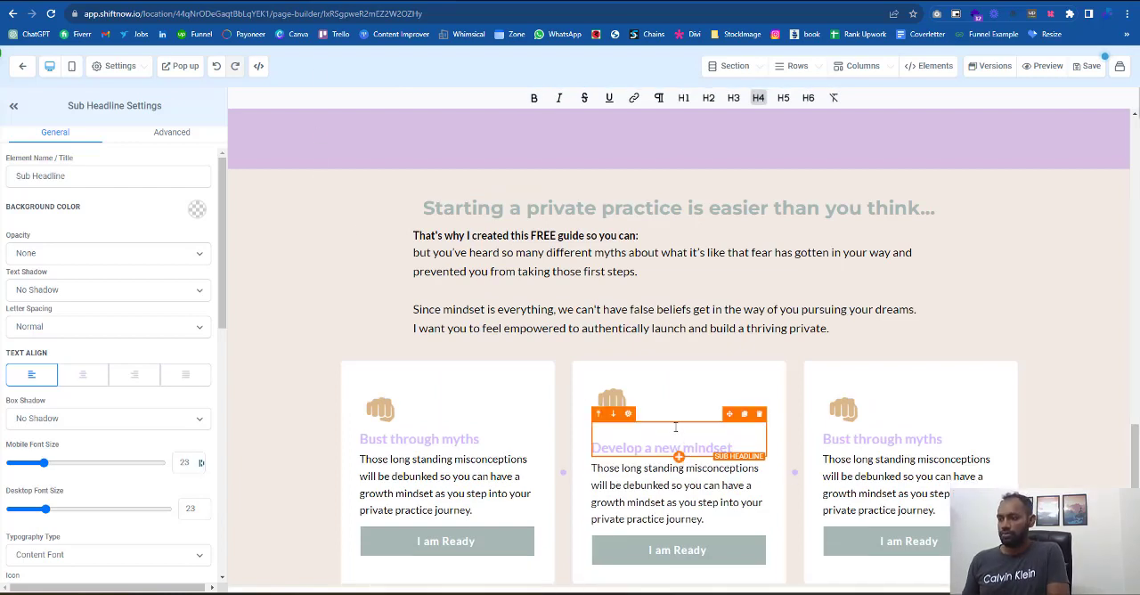
- Replace the third card's heading with "Gain clarity & confidence" copied from the reference page, removing the old heading text and blank lines
{"action": "key", "text": "ctrl+Tab"}
{"action": "left_click", "coordinate": [813, 365]}
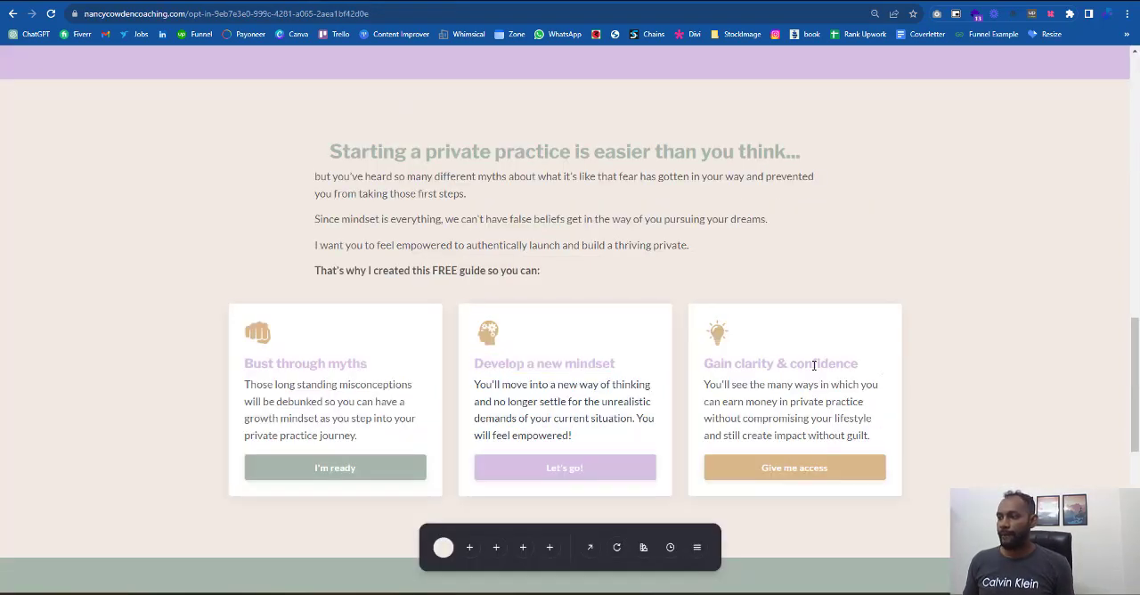
{"action": "triple_click", "coordinate": [812, 365]}
{"action": "key", "text": "ctrl+c"}
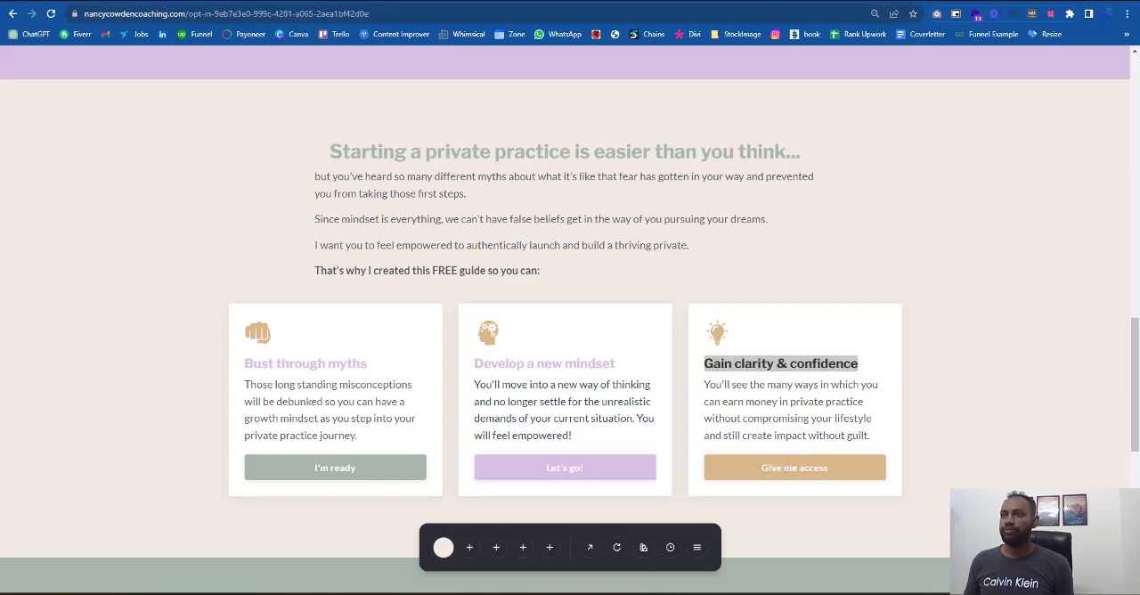
{"action": "key", "text": "ctrl+Tab"}
{"action": "left_click", "coordinate": [950, 435]}
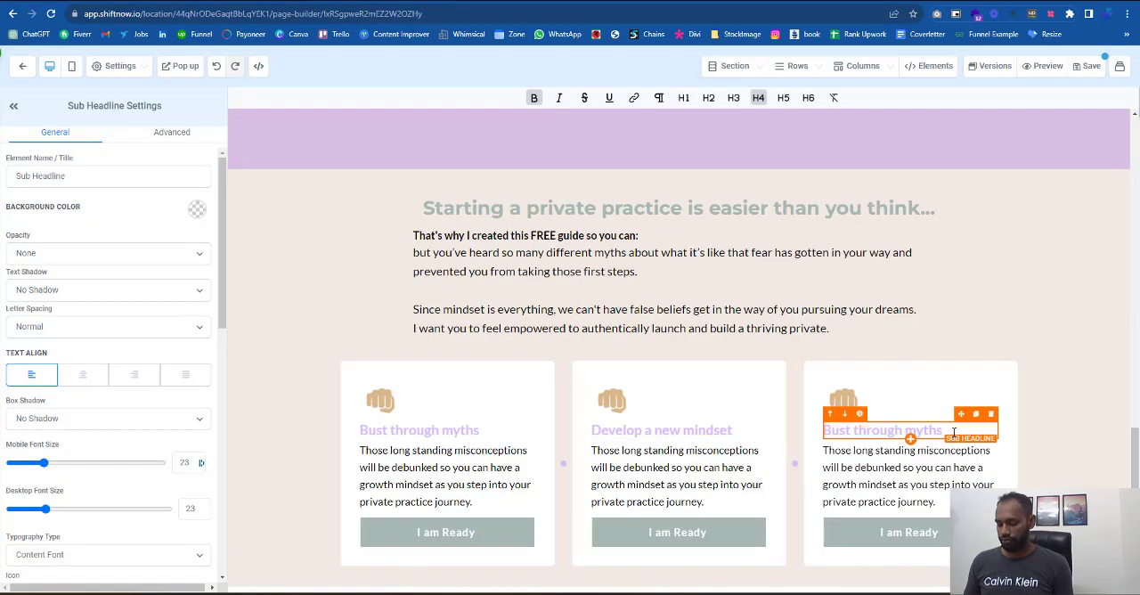
{"action": "key", "text": "ctrl+v"}
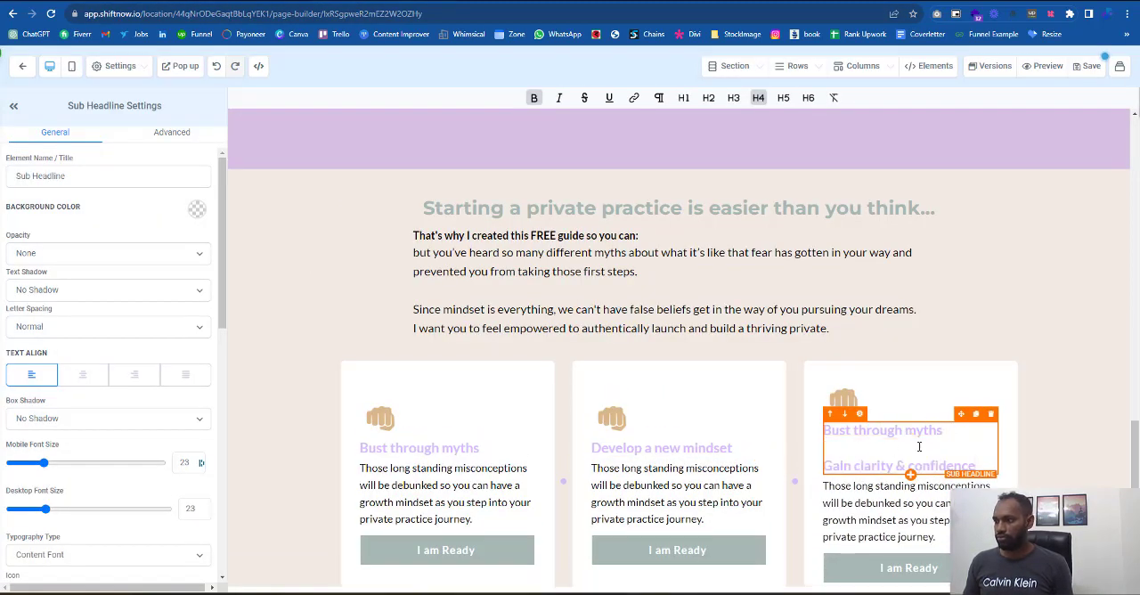
{"action": "left_click_drag", "start_coordinate": [761, 407], "coordinate": [699, 402]}
{"action": "key", "text": "Delete"}
{"action": "key", "text": "Delete"}
{"action": "key", "text": "Delete"}
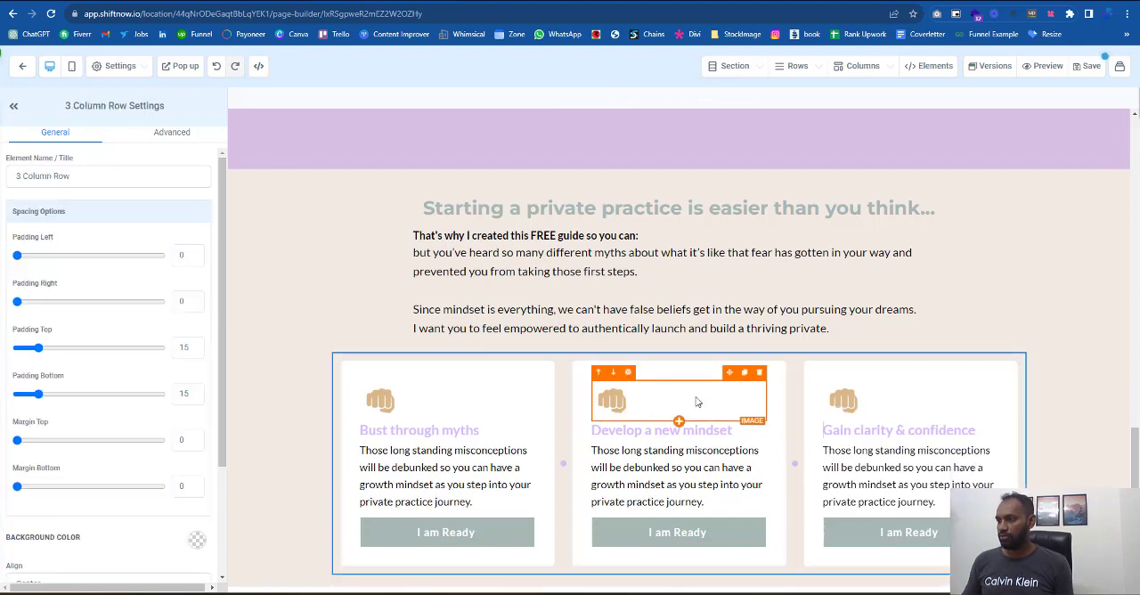
- Replace the second card's paragraph with the reference page's "You'll move into a new way of thinking" text and remove the extra blank line
{"action": "key", "text": "ctrl+Tab"}
{"action": "left_click_drag", "start_coordinate": [583, 438], "coordinate": [476, 385]}
{"action": "key", "text": "ctrl+shift+Tab"}
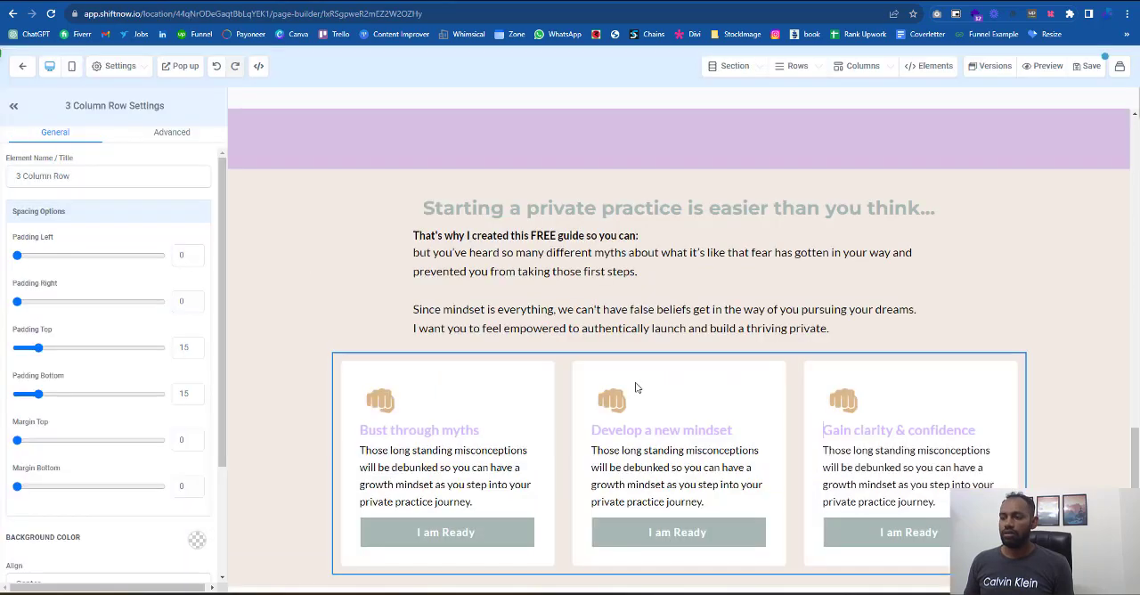
{"action": "left_click", "coordinate": [616, 452]}
{"action": "key", "text": "ctrl+a"}
{"action": "key", "text": "ctrl+v"}
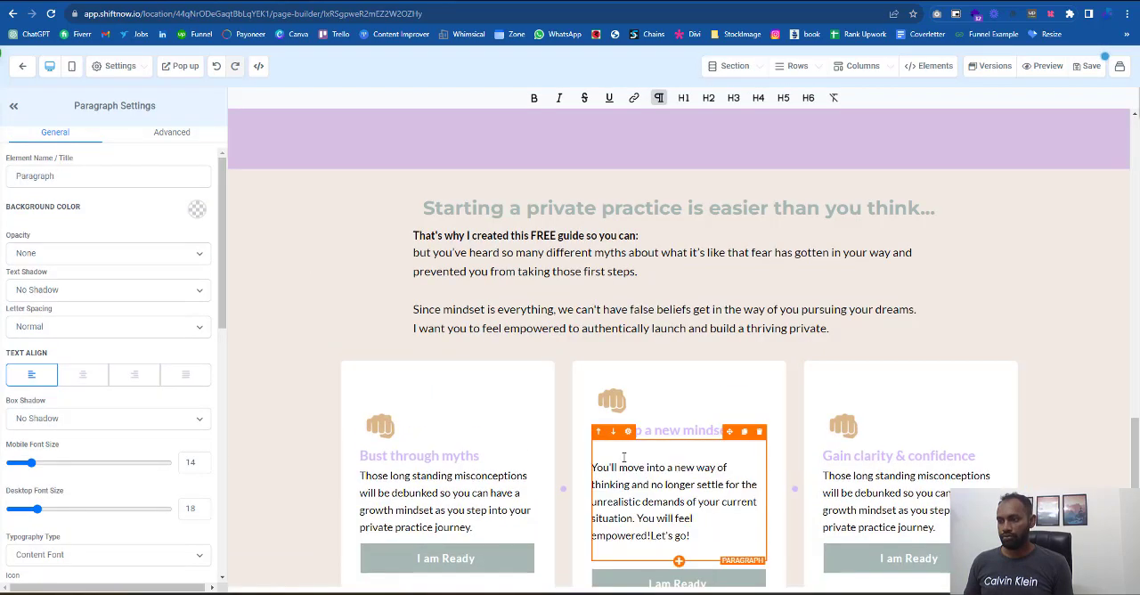
{"action": "key", "text": "Delete"}
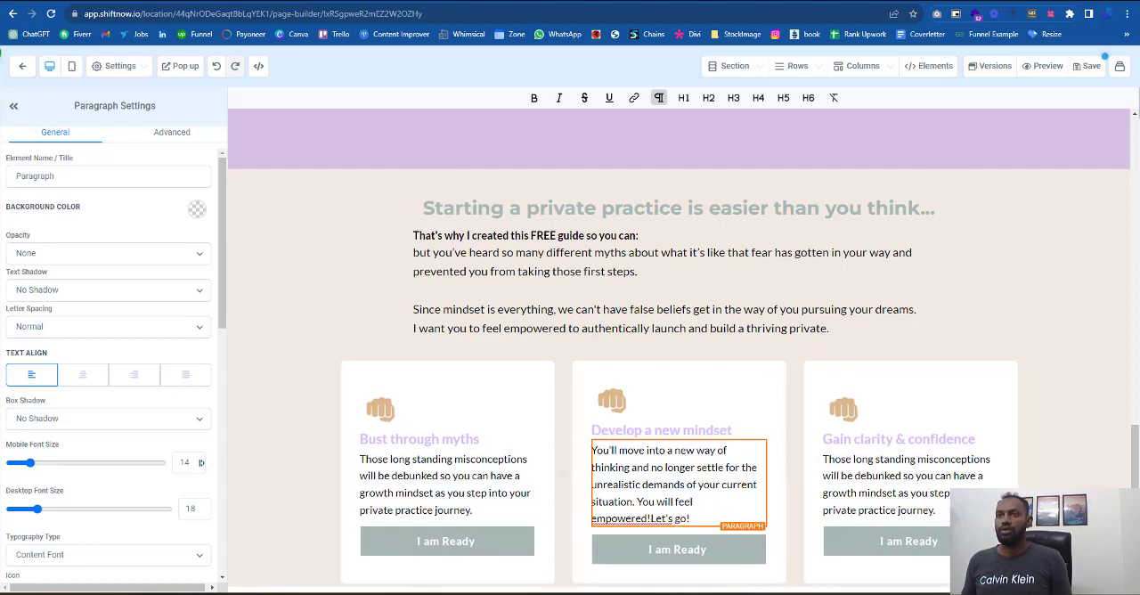
- Replace the third card's paragraph with the reference page's "You'll see the many ways in which you can earn money" text
{"action": "key", "text": "ctrl+Tab"}
{"action": "left_click_drag", "start_coordinate": [676, 389], "coordinate": [696, 396]}
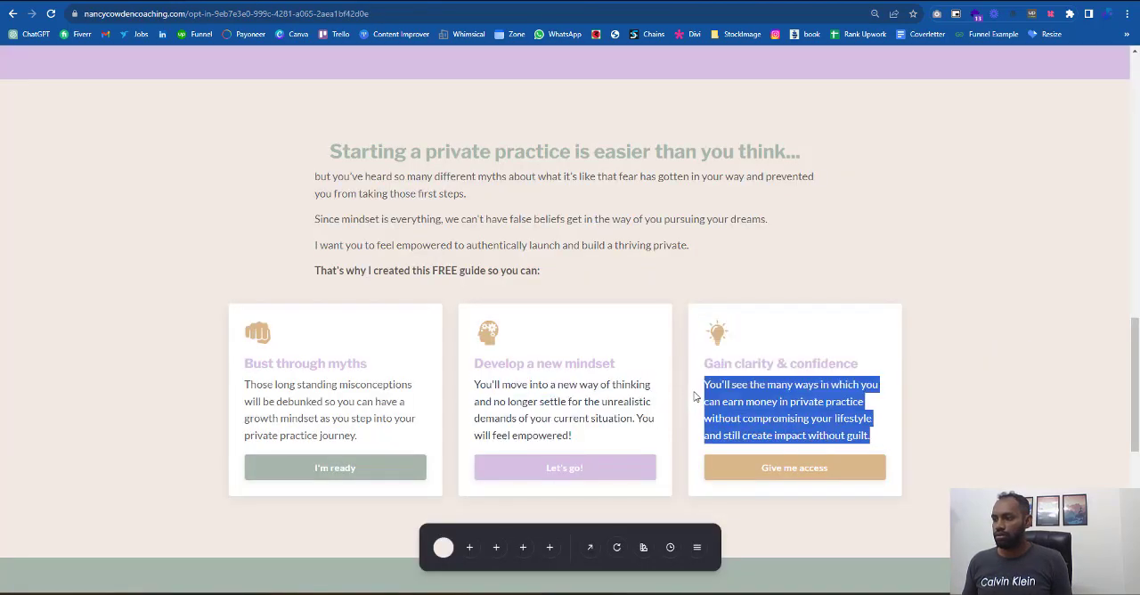
{"action": "key", "text": "alt+Tab"}
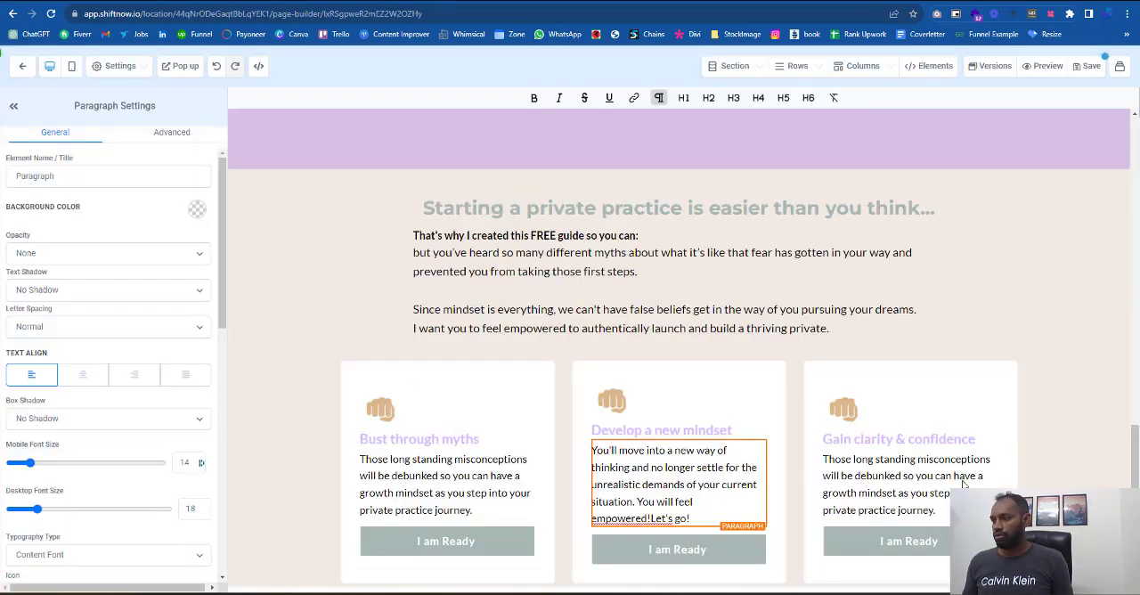
{"action": "left_click", "coordinate": [921, 472]}
{"action": "key", "text": "ctrl+a"}
{"action": "key", "text": "ctrl+v"}
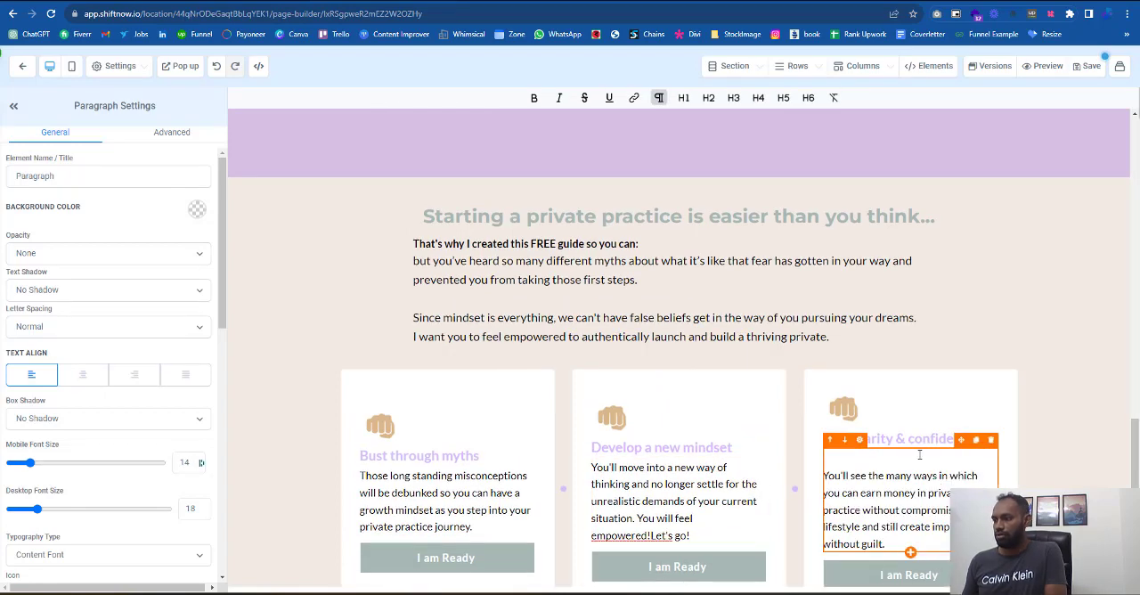
- Remove the blank line above the third card's paragraph and compare the cards and buttons with the reference page
{"action": "key", "text": "BackSpace"}
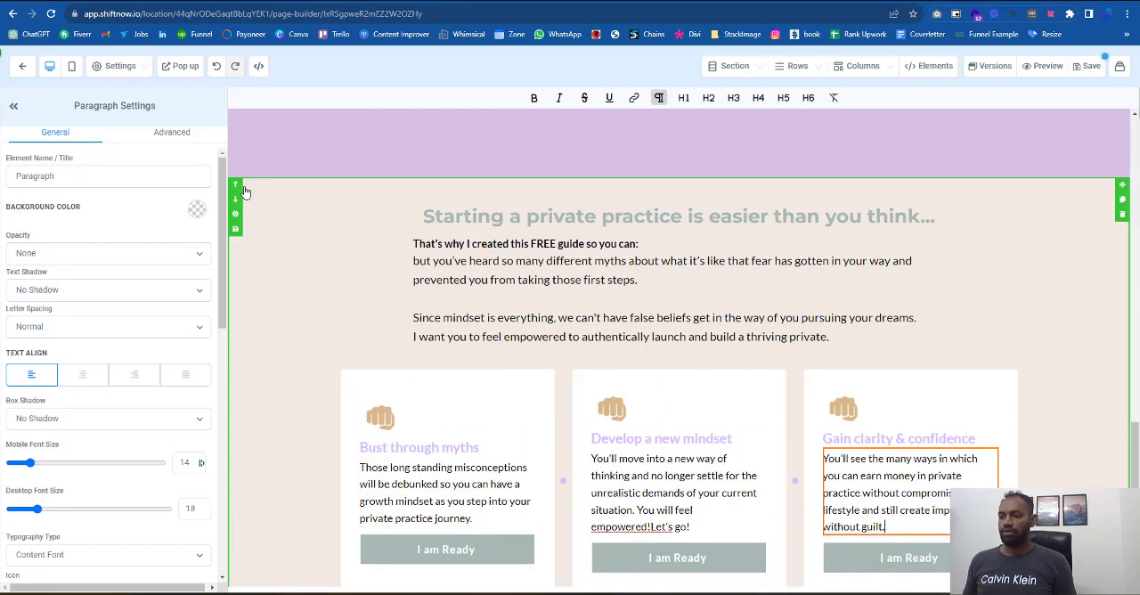
{"action": "key", "text": "alt+Tab"}
{"action": "left_click", "coordinate": [922, 461]}
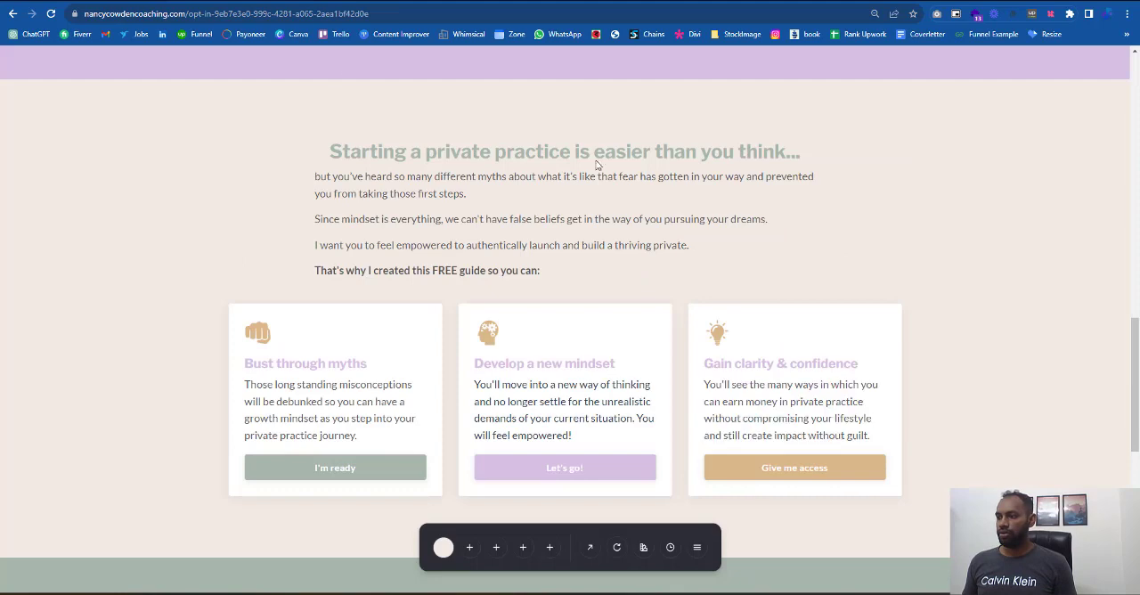
{"action": "key", "text": "alt+Tab"}
{"action": "key", "text": "alt+Tab"}
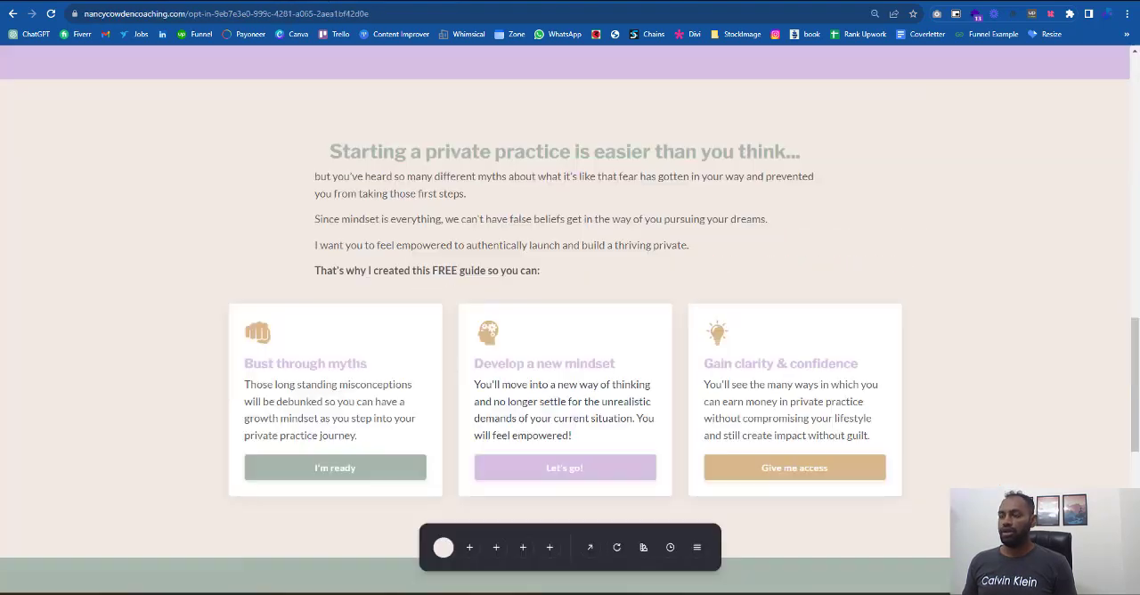
{"action": "key", "text": "alt+Tab"}
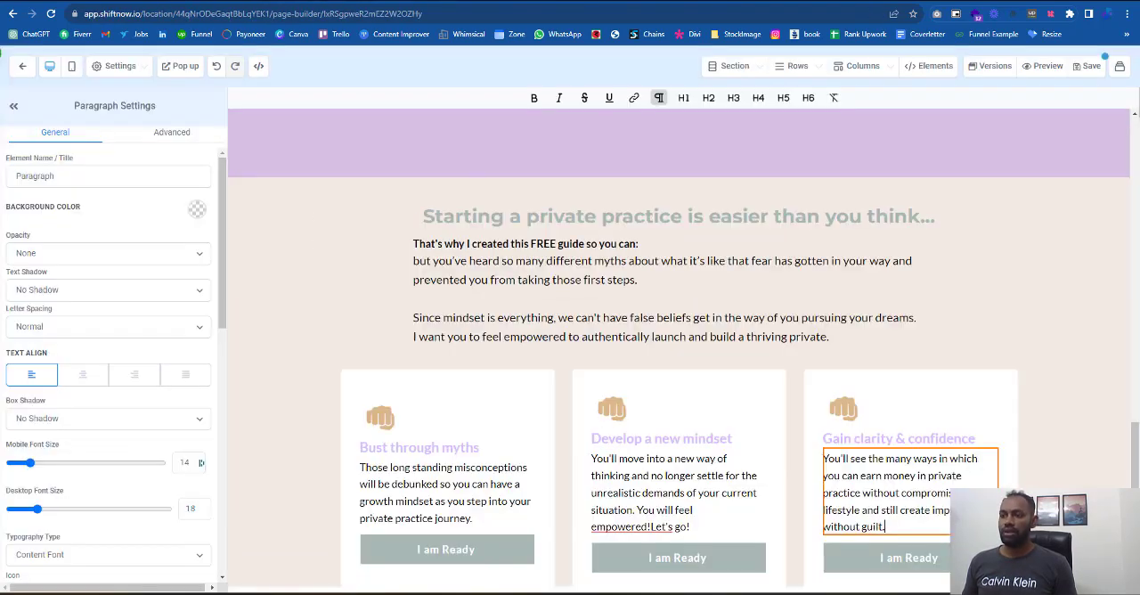
- Set the background color of the second card's "I am Ready" button to the light purple custom swatch
{"action": "scroll", "coordinate": [728, 557], "scroll_direction": "down", "scroll_amount": 1}
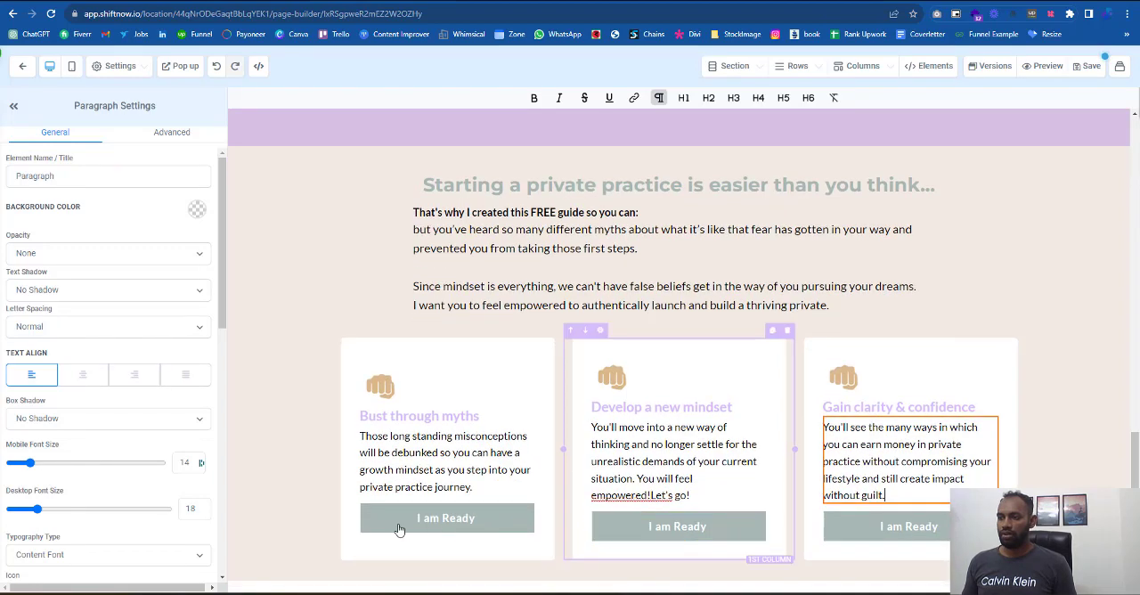
{"action": "left_click", "coordinate": [690, 534]}
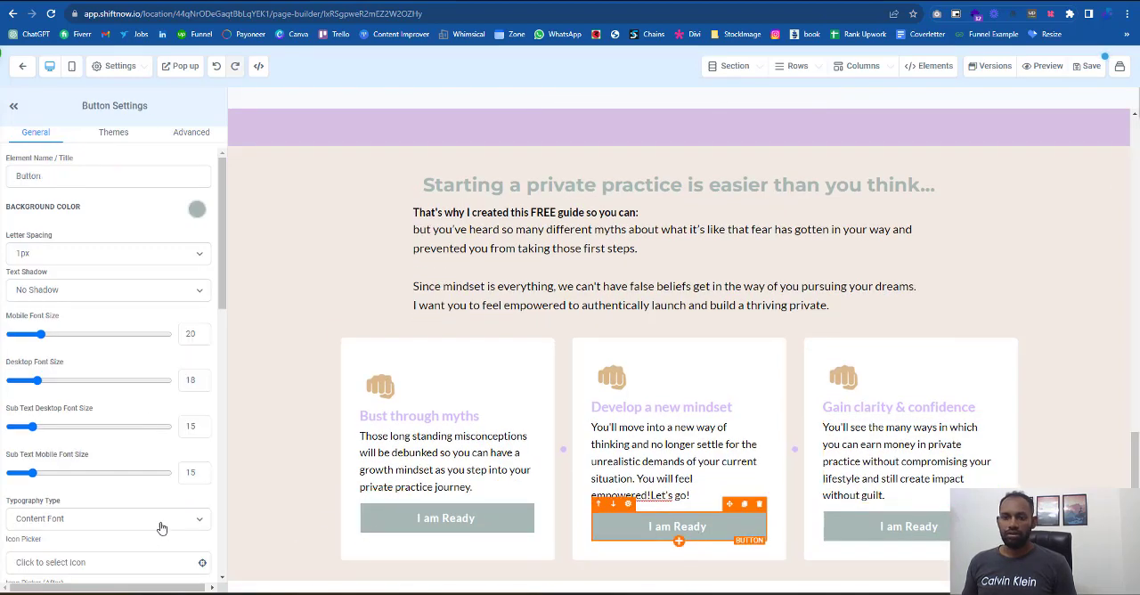
{"action": "left_click", "coordinate": [197, 212]}
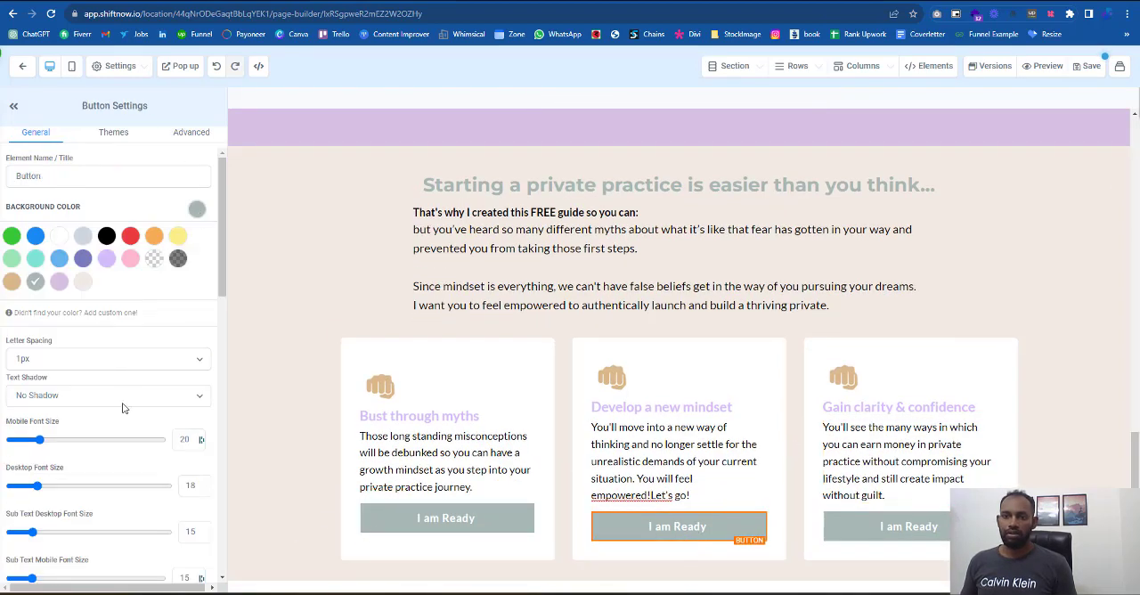
{"action": "left_click", "coordinate": [61, 285]}
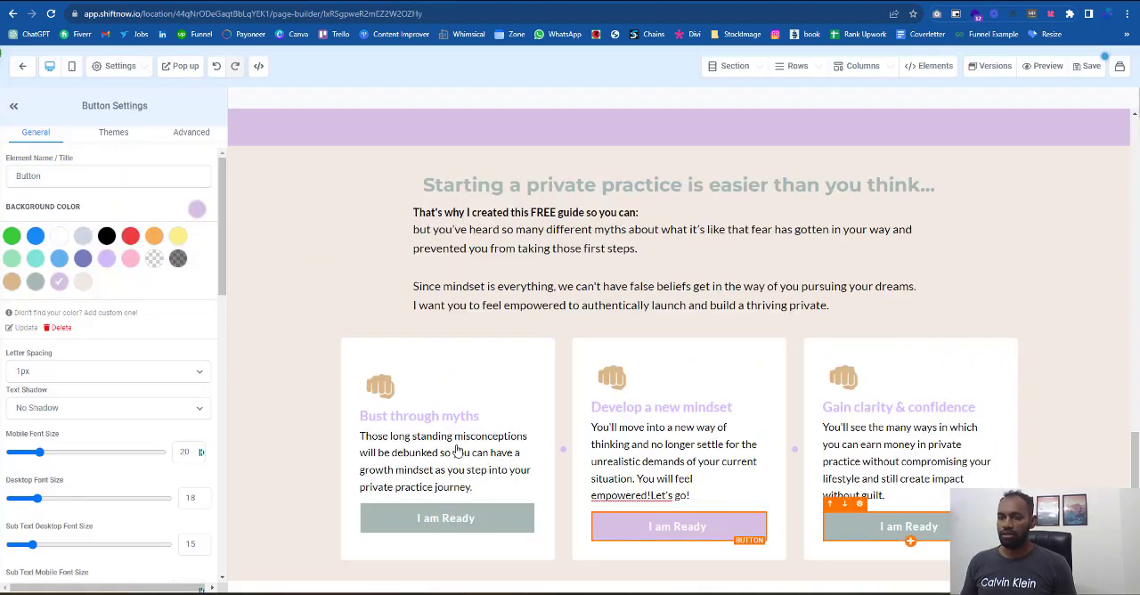
- Set the background color of the third card's "I am Ready" button to the light beige custom swatch
{"action": "left_click", "coordinate": [837, 536]}
{"action": "left_click", "coordinate": [196, 212]}
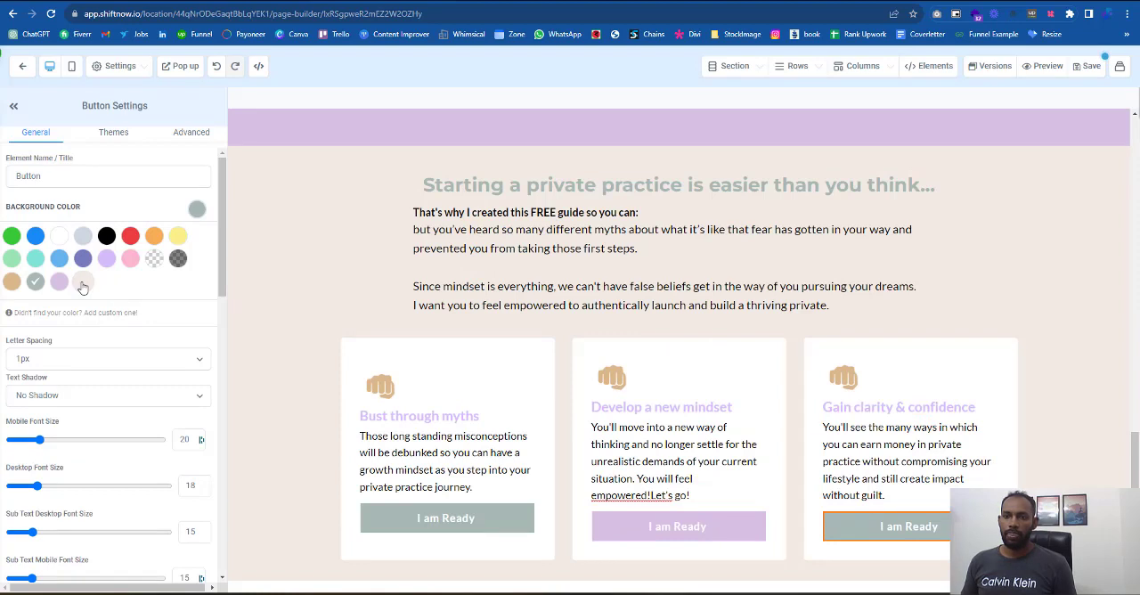
{"action": "left_click", "coordinate": [82, 283]}
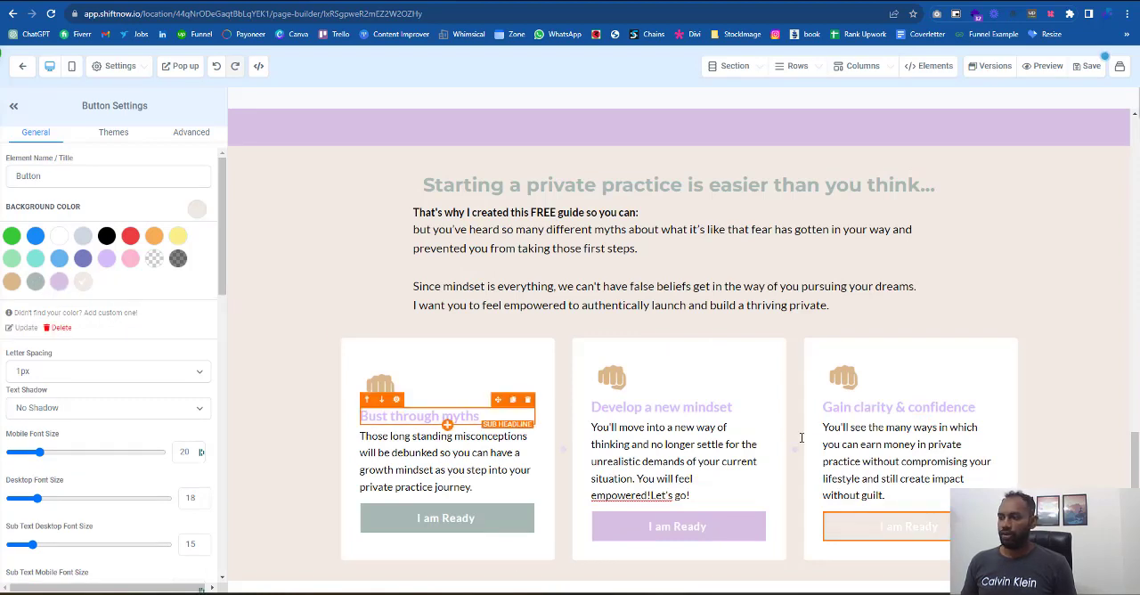
{"action": "left_click", "coordinate": [1041, 445]}
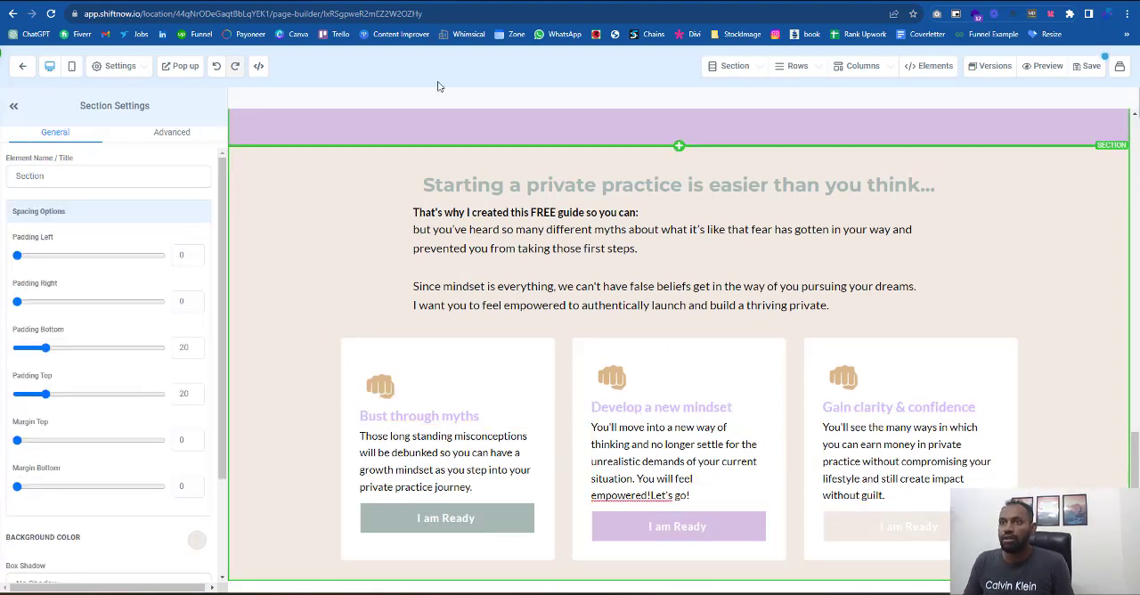
{"action": "left_click", "coordinate": [427, 2]}
{"action": "left_click", "coordinate": [468, 2]}
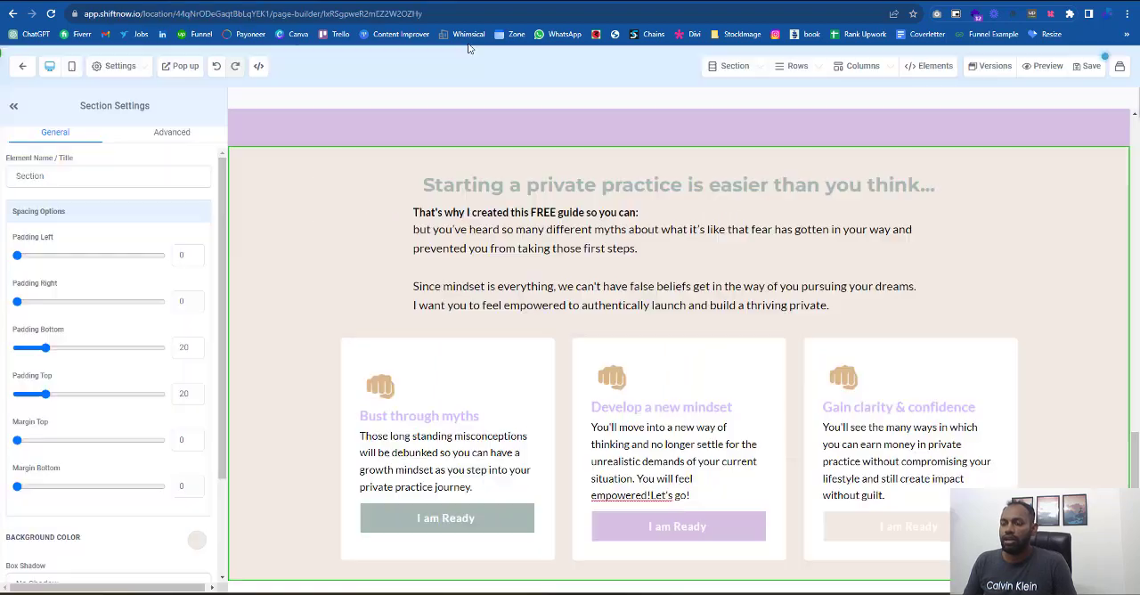
- Apply the Soft Shadow button shadow to the third card's "I am Ready" button
{"action": "left_click", "coordinate": [898, 526]}
{"action": "scroll", "coordinate": [166, 443], "scroll_direction": "down", "scroll_amount": 5}
{"action": "scroll", "coordinate": [169, 442], "scroll_direction": "down", "scroll_amount": 6}
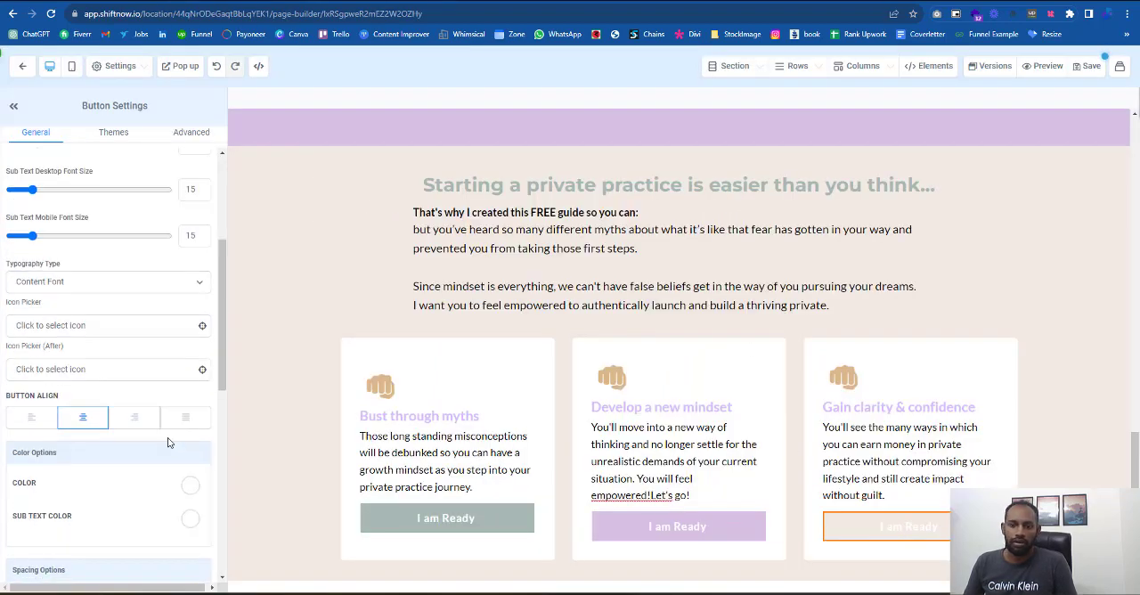
{"action": "scroll", "coordinate": [176, 441], "scroll_direction": "down", "scroll_amount": 1}
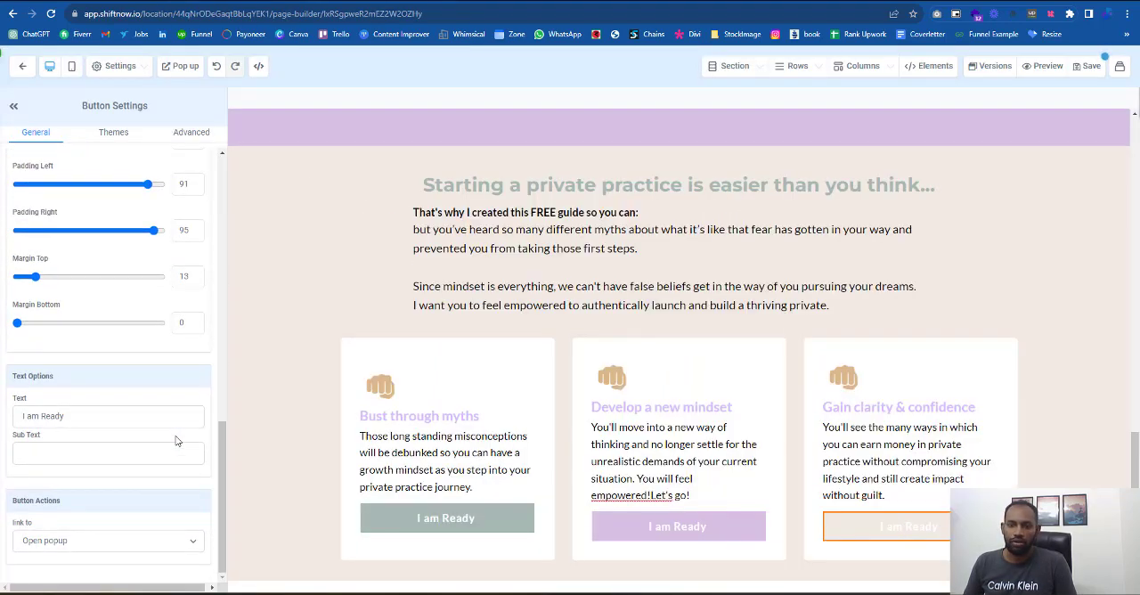
{"action": "scroll", "coordinate": [141, 150], "scroll_direction": "up", "scroll_amount": 6}
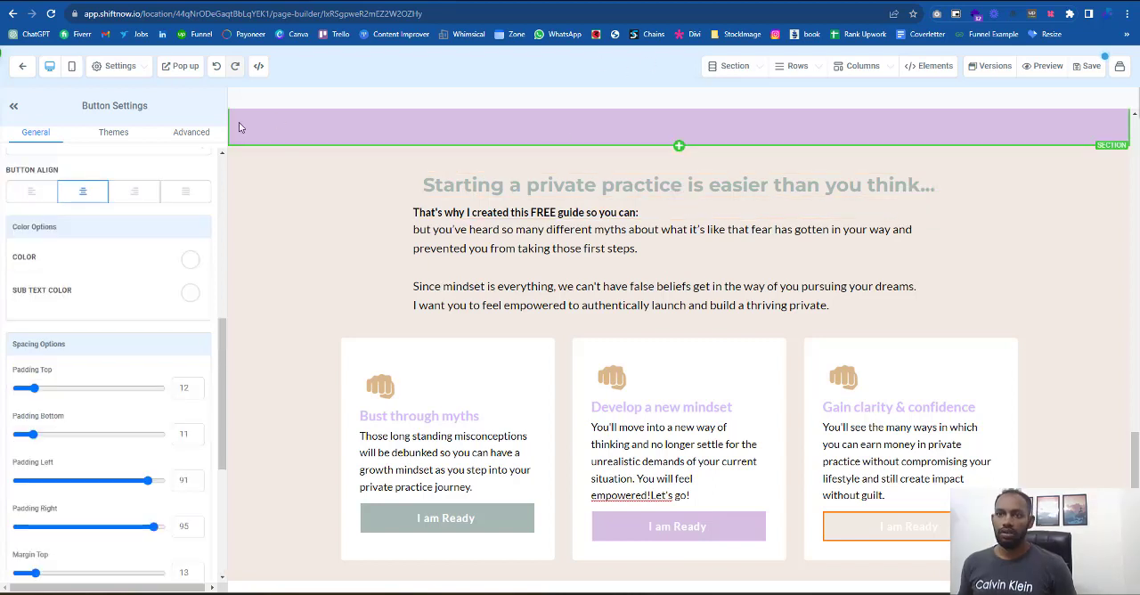
{"action": "left_click", "coordinate": [192, 132]}
{"action": "left_click", "coordinate": [45, 223]}
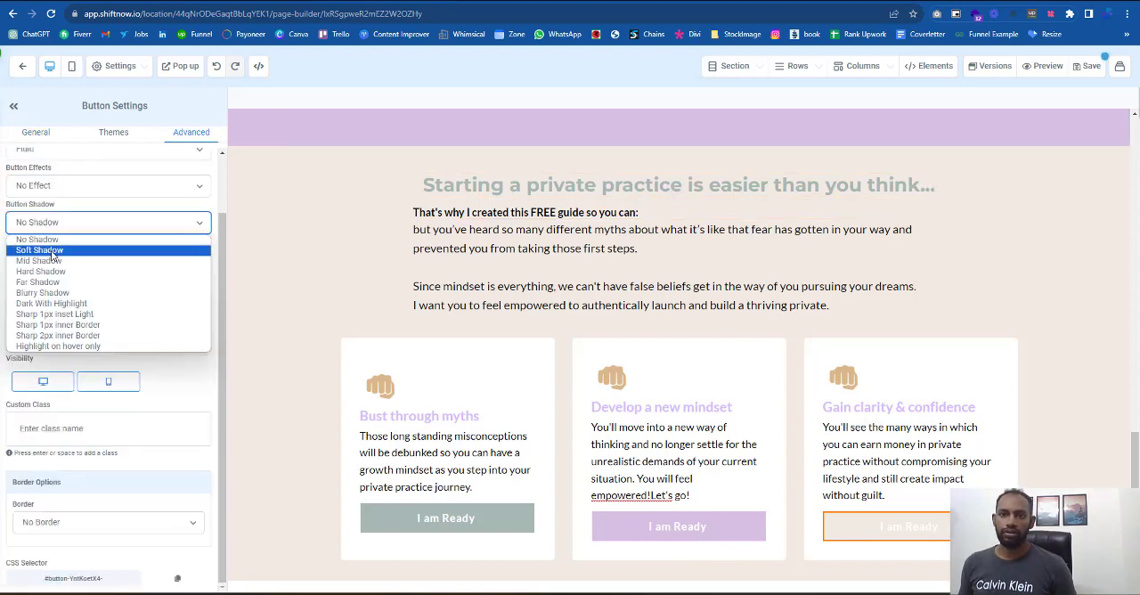
{"action": "left_click", "coordinate": [51, 256]}
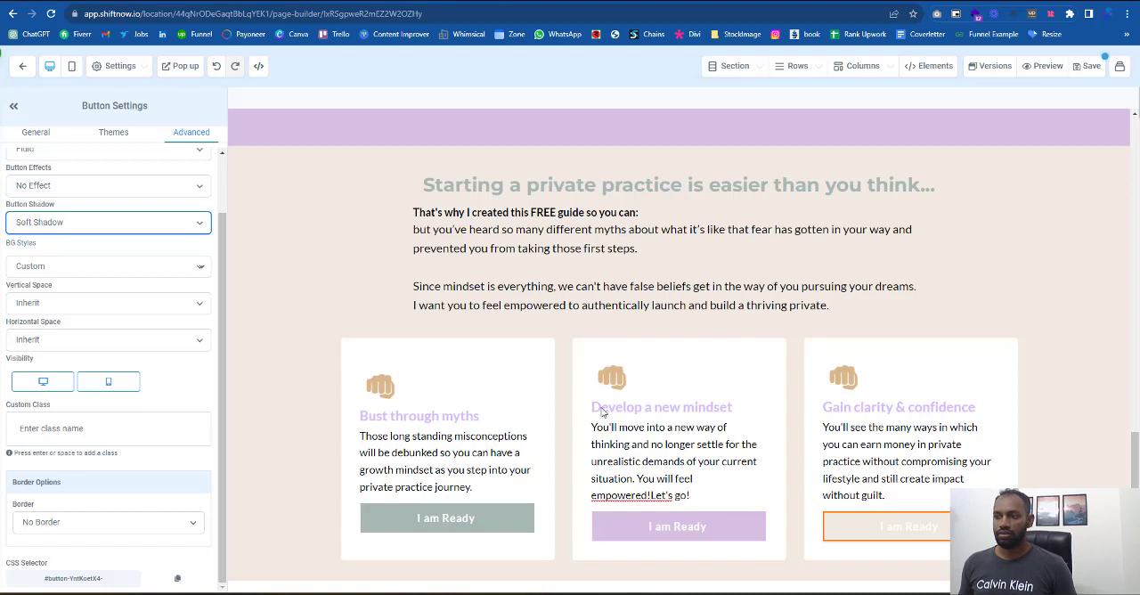
{"action": "left_click", "coordinate": [1038, 442]}
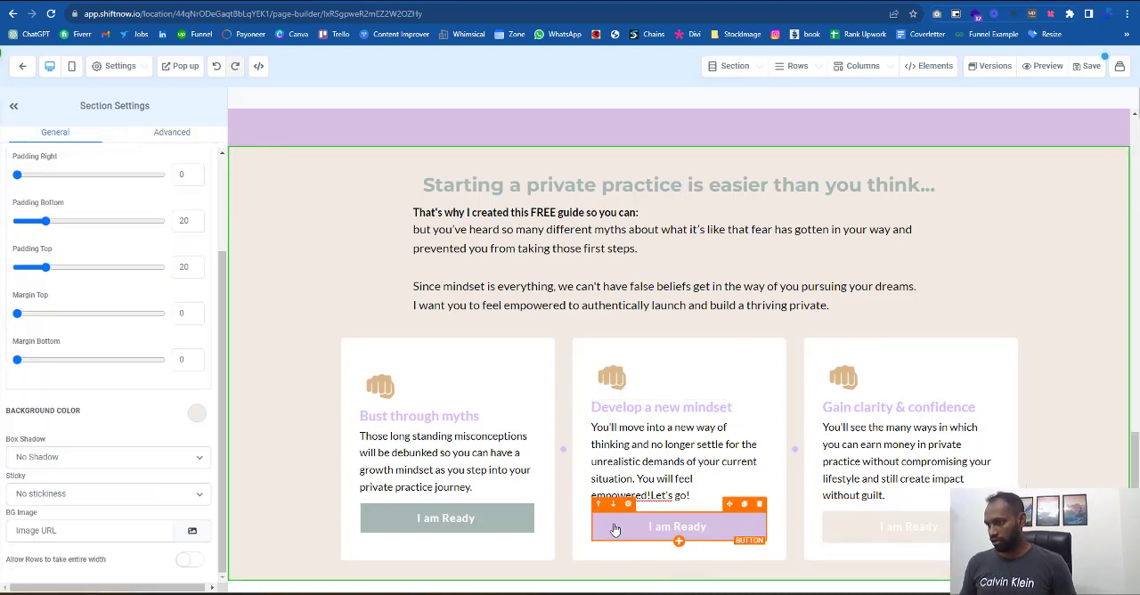
- Apply the Soft Shadow button shadow to the "I am Ready" buttons in the second and first cards
{"action": "left_click", "coordinate": [676, 527]}
{"action": "left_click", "coordinate": [187, 132]}
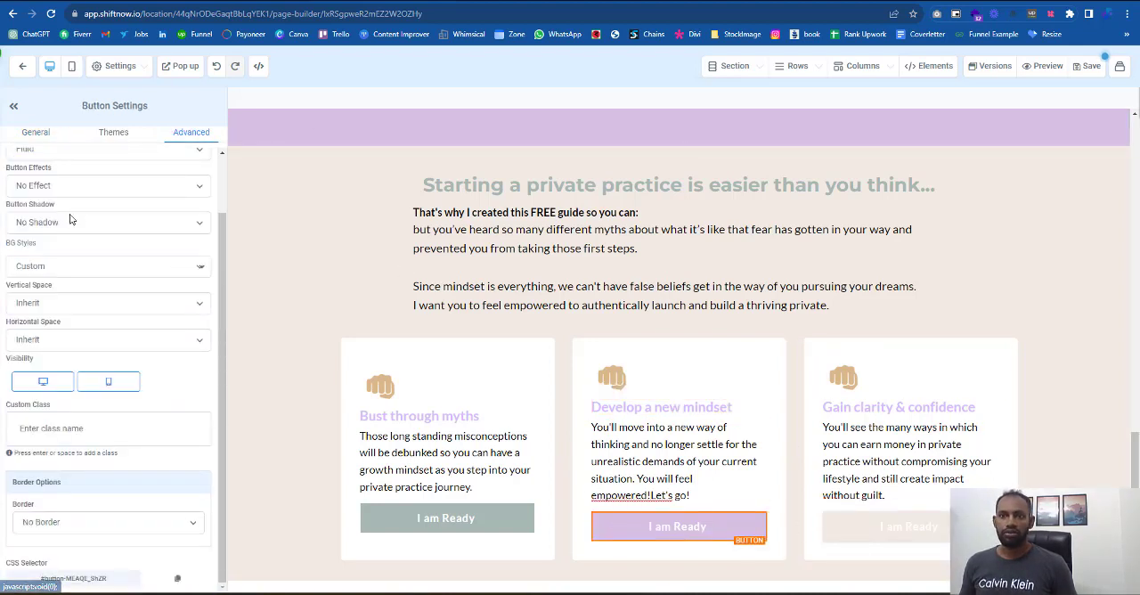
{"action": "left_click", "coordinate": [76, 221]}
{"action": "left_click", "coordinate": [49, 255]}
{"action": "left_click", "coordinate": [446, 517]}
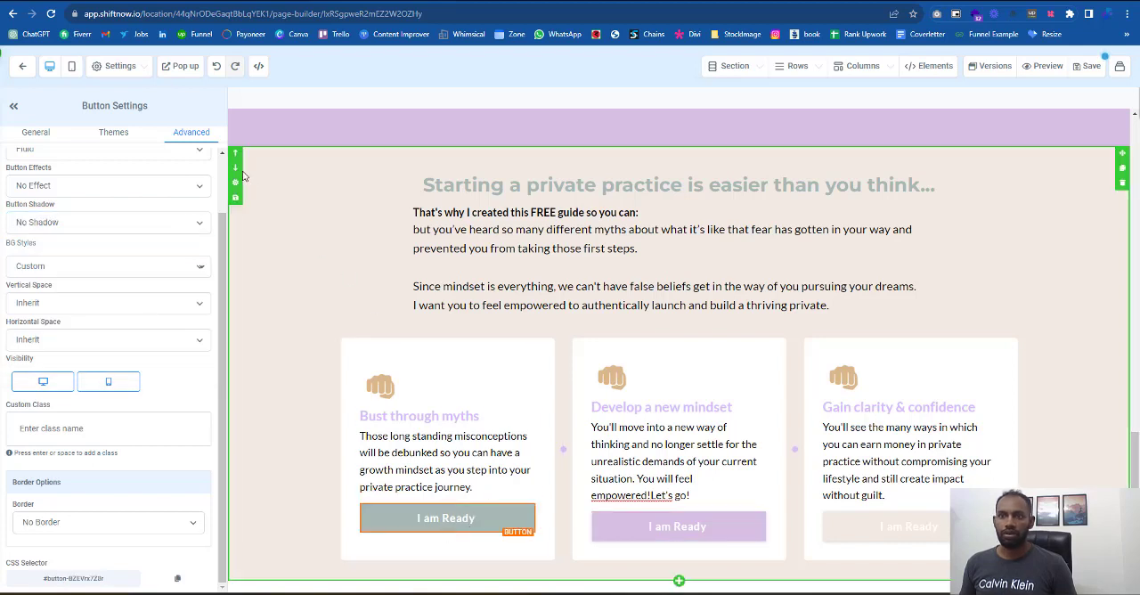
{"action": "left_click", "coordinate": [71, 221]}
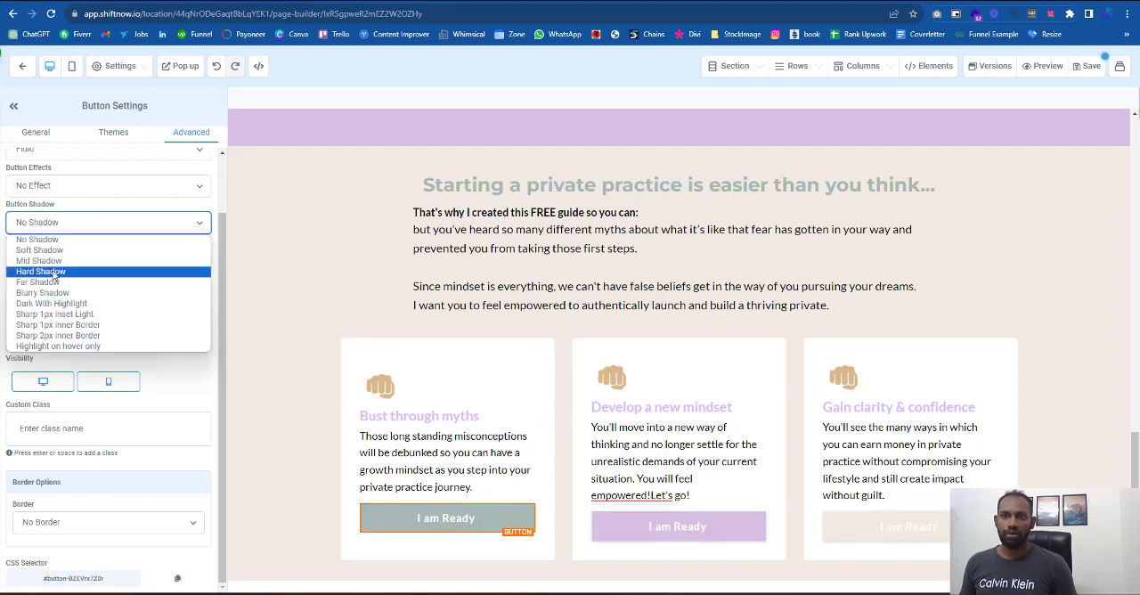
{"action": "left_click", "coordinate": [54, 253]}
{"action": "left_click", "coordinate": [1040, 331]}
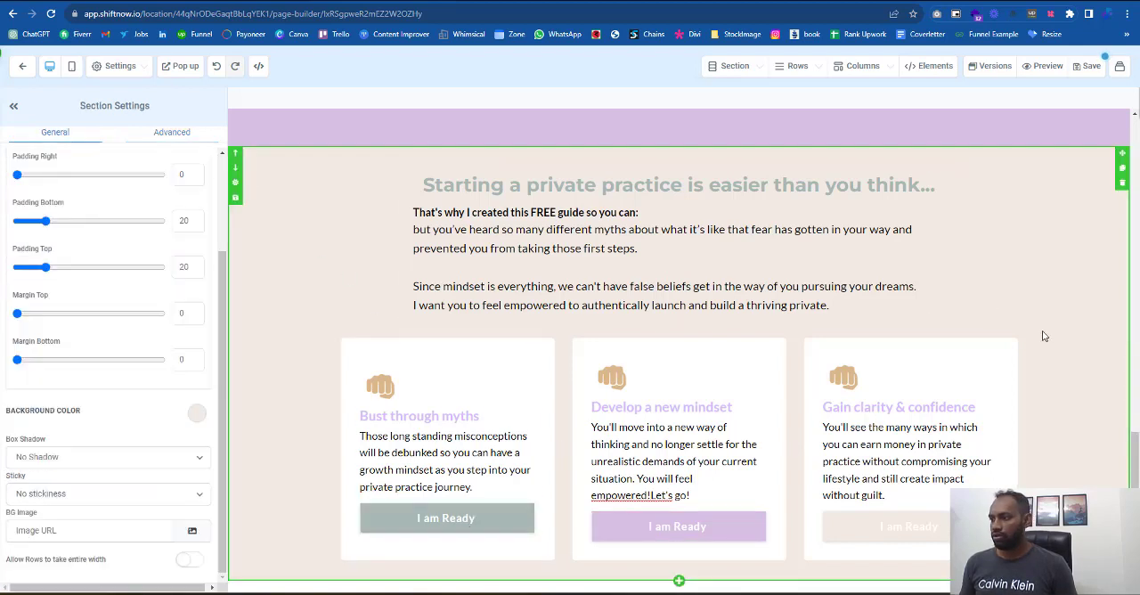
- Open the image settings of the fist icon in the "Develop a new mindset" card
{"action": "left_click", "coordinate": [623, 373]}
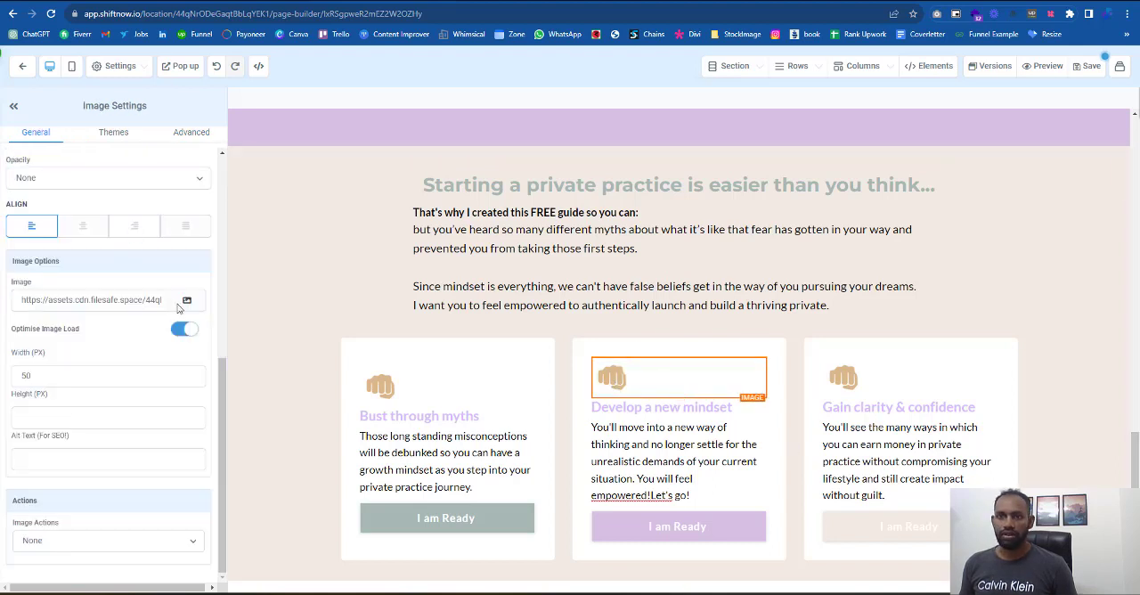
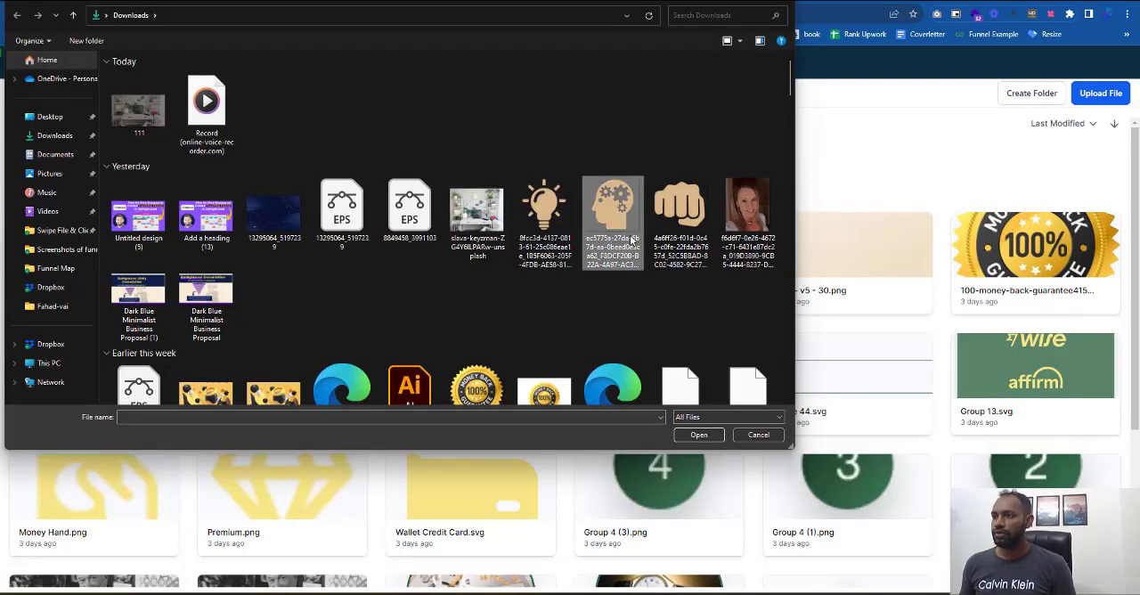
- Upload the light bulb and gear-head icon images from the Downloads folder to the media library
{"action": "left_click", "coordinate": [612, 222]}
{"action": "left_click", "coordinate": [535, 252], "text": "ctrl"}
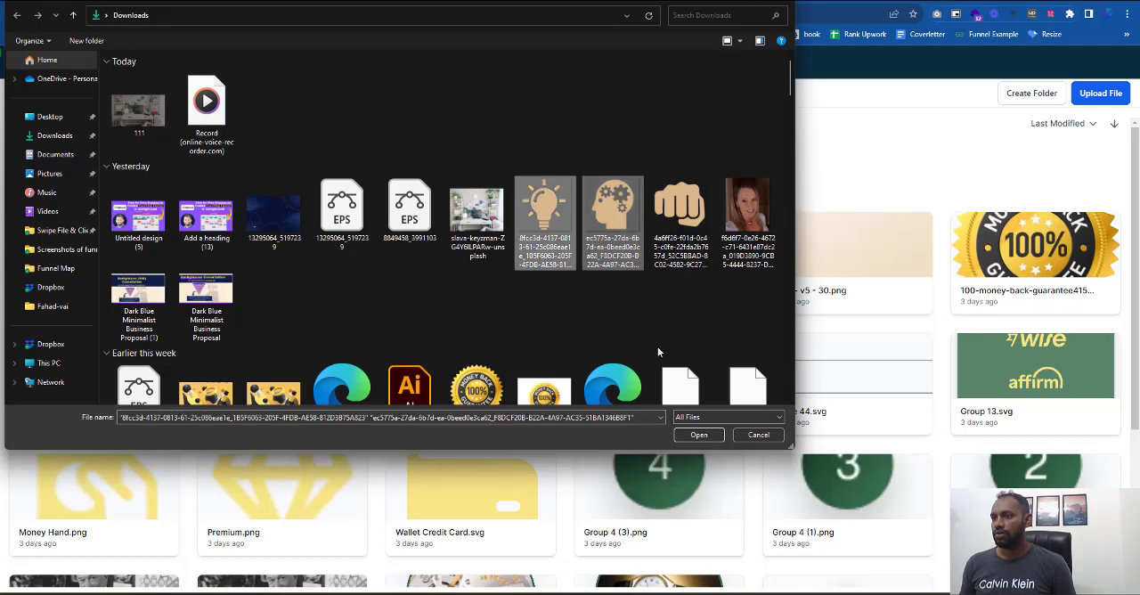
{"action": "left_click", "coordinate": [698, 434]}
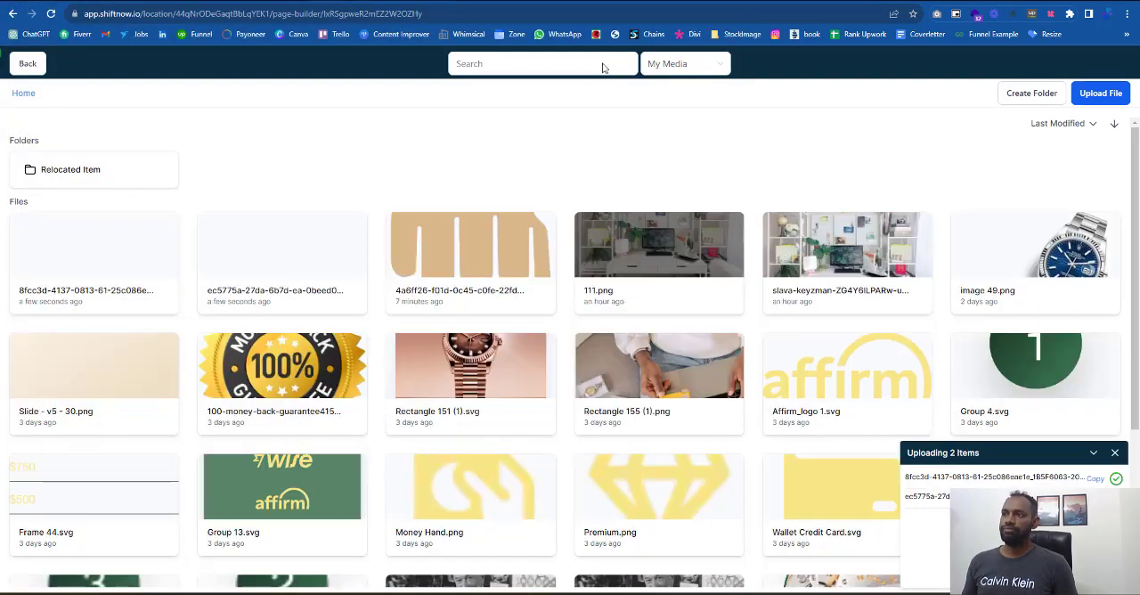
- Replace the fist icon in the "Develop a new mindset" card with the uploaded gear-head image, using its copied link
{"action": "left_click", "coordinate": [274, 276]}
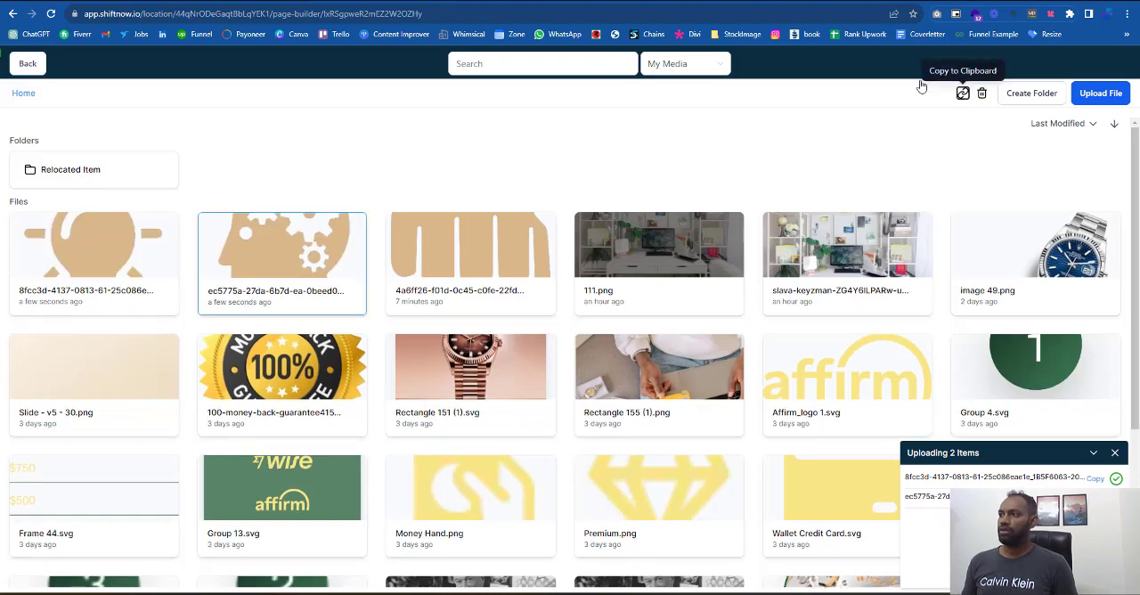
{"action": "left_click", "coordinate": [962, 93]}
{"action": "key", "text": "Escape"}
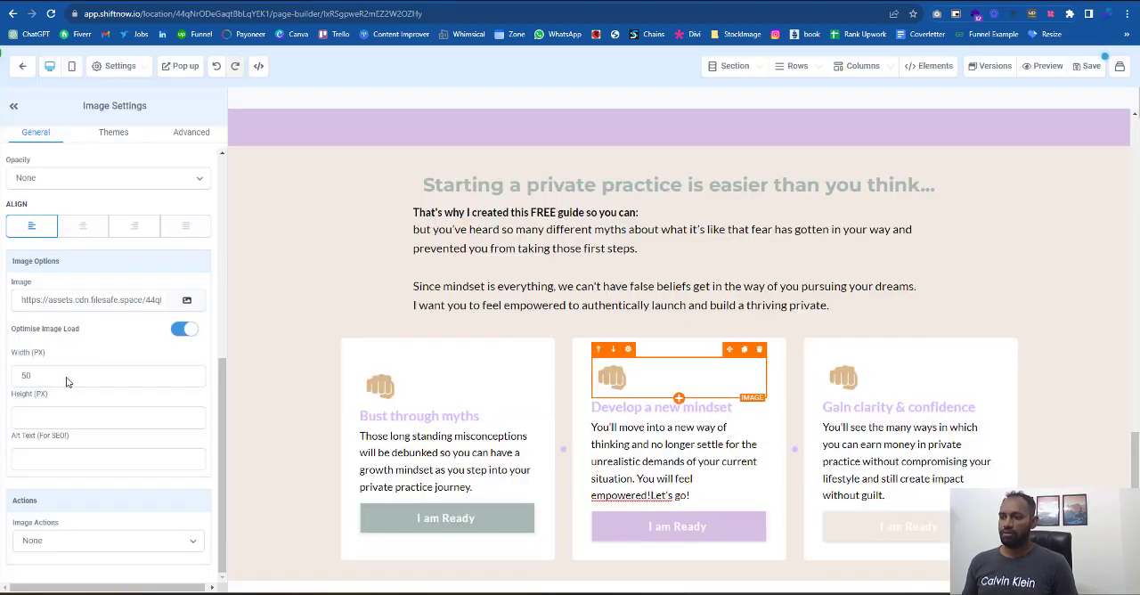
{"action": "left_click", "coordinate": [89, 299]}
{"action": "key", "text": "ctrl+a"}
{"action": "key", "text": "ctrl+v"}
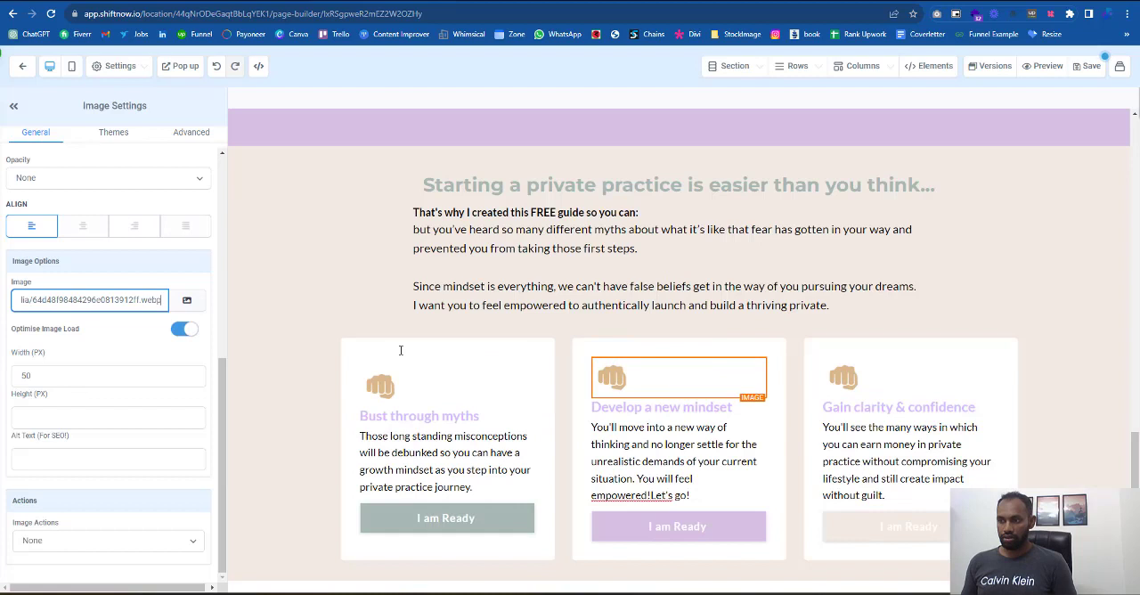
- Replace the fist icon in the "Gain clarity & confidence" card with the uploaded light bulb image, using its copied link
{"action": "left_click", "coordinate": [857, 379]}
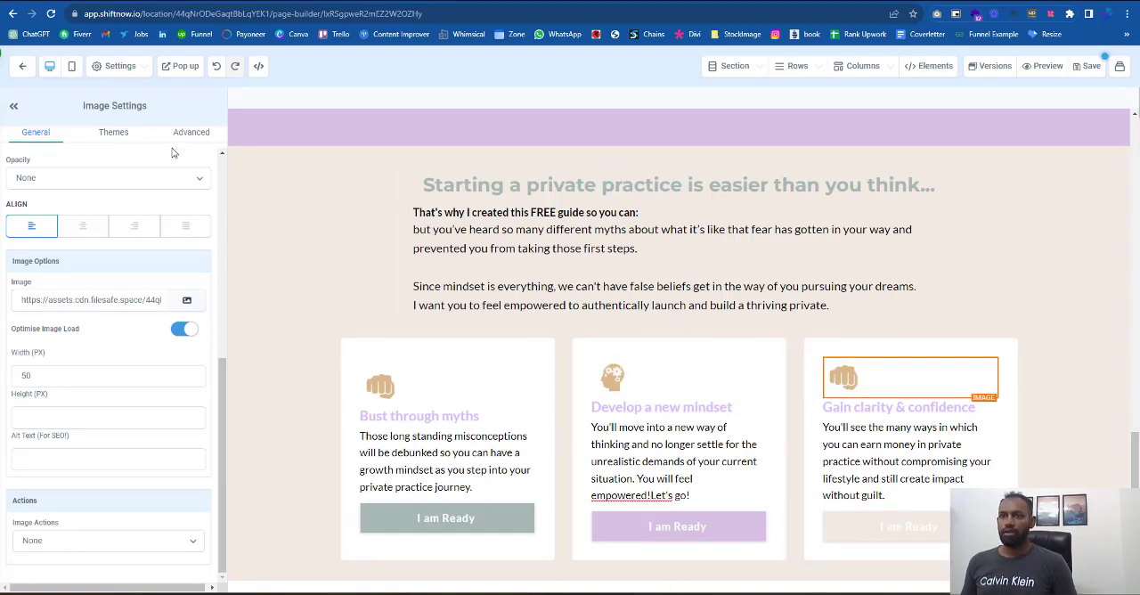
{"action": "left_click", "coordinate": [193, 305]}
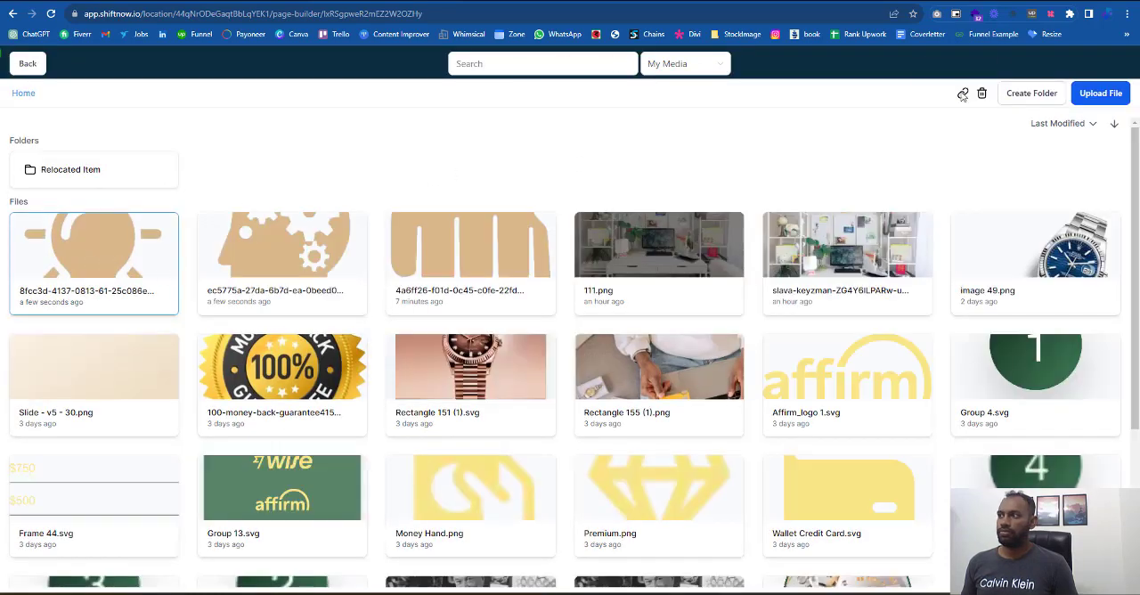
{"action": "left_click", "coordinate": [963, 95]}
{"action": "left_click", "coordinate": [36, 65]}
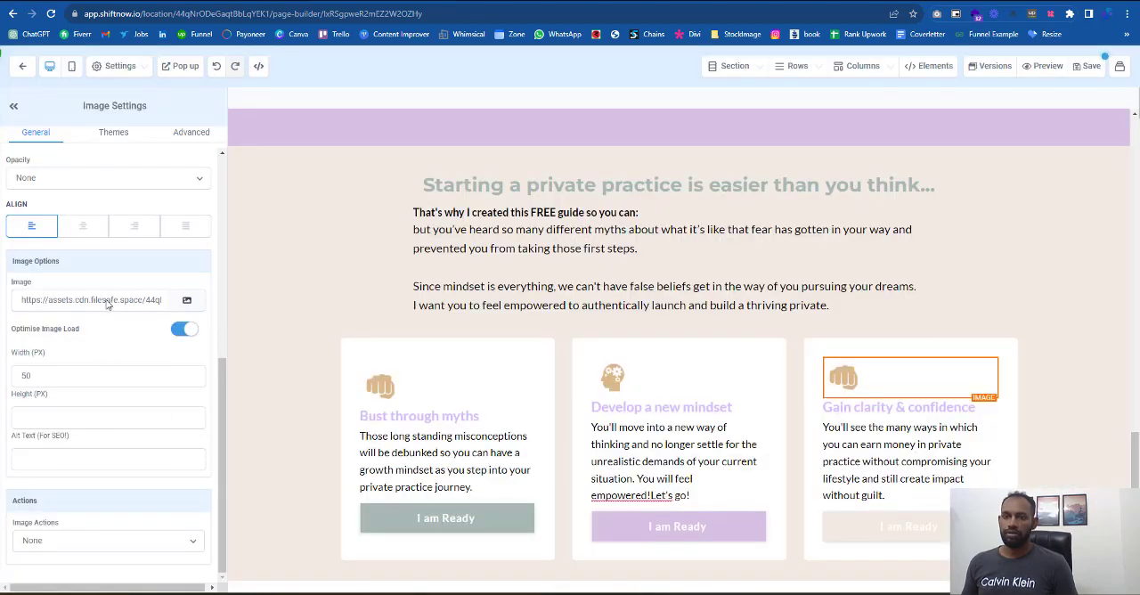
{"action": "triple_click", "coordinate": [106, 304]}
{"action": "key", "text": "ctrl+v"}
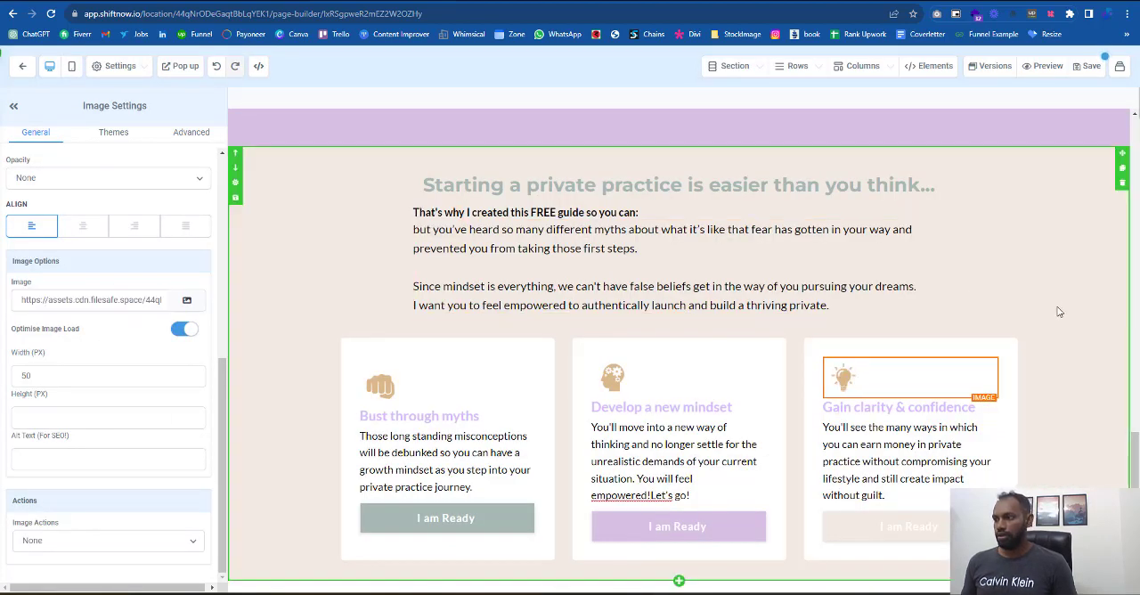
{"action": "left_click", "coordinate": [1059, 312]}
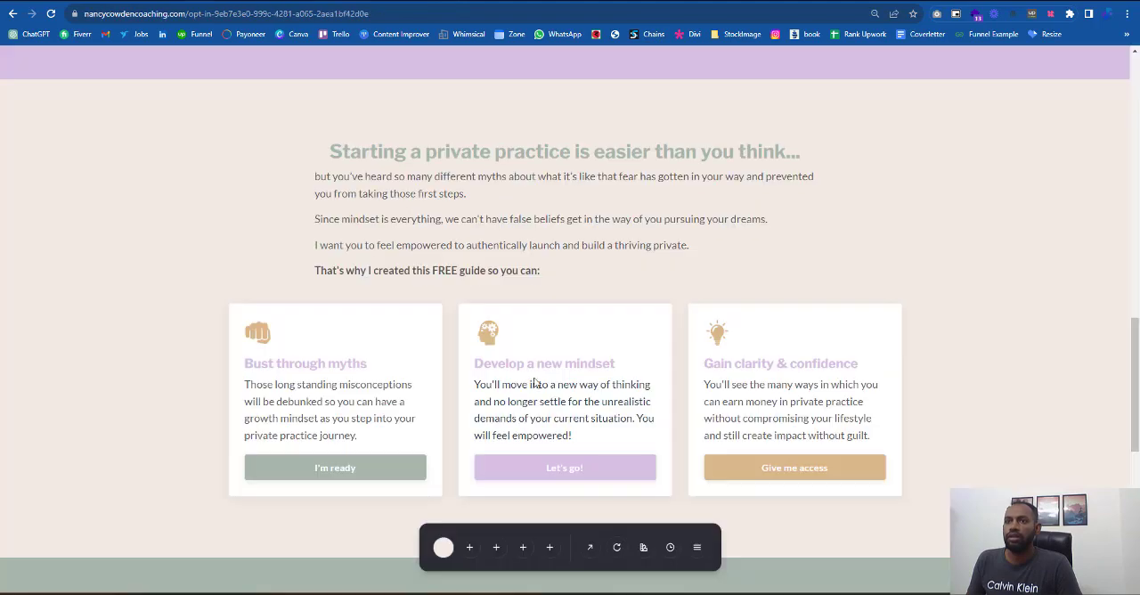
- Check the next section of the reference page and add a full-width section below the three-card section
{"action": "scroll", "coordinate": [936, 407], "scroll_direction": "down", "scroll_amount": 3}
{"action": "scroll", "coordinate": [938, 408], "scroll_direction": "down", "scroll_amount": 2}
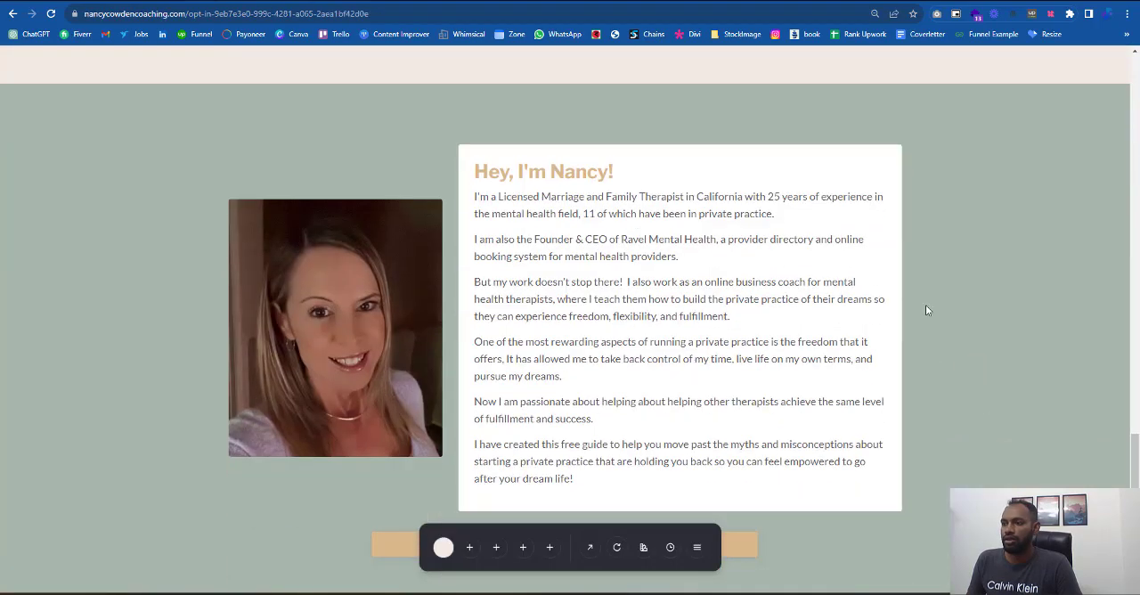
{"action": "scroll", "coordinate": [739, 403], "scroll_direction": "down", "scroll_amount": 1}
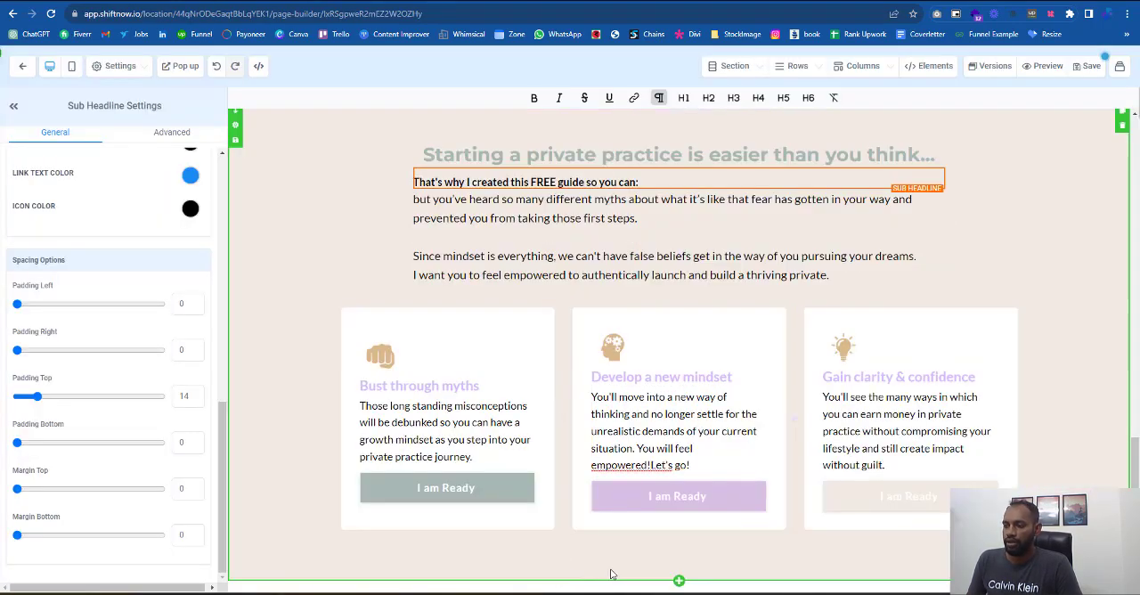
{"action": "left_click", "coordinate": [679, 582]}
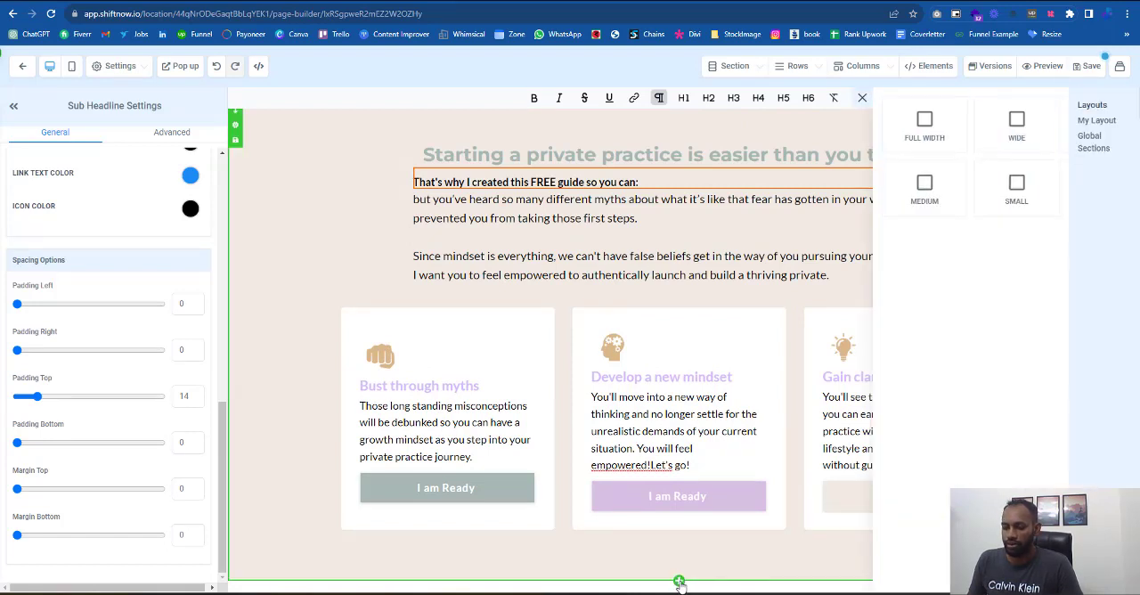
{"action": "left_click", "coordinate": [934, 124]}
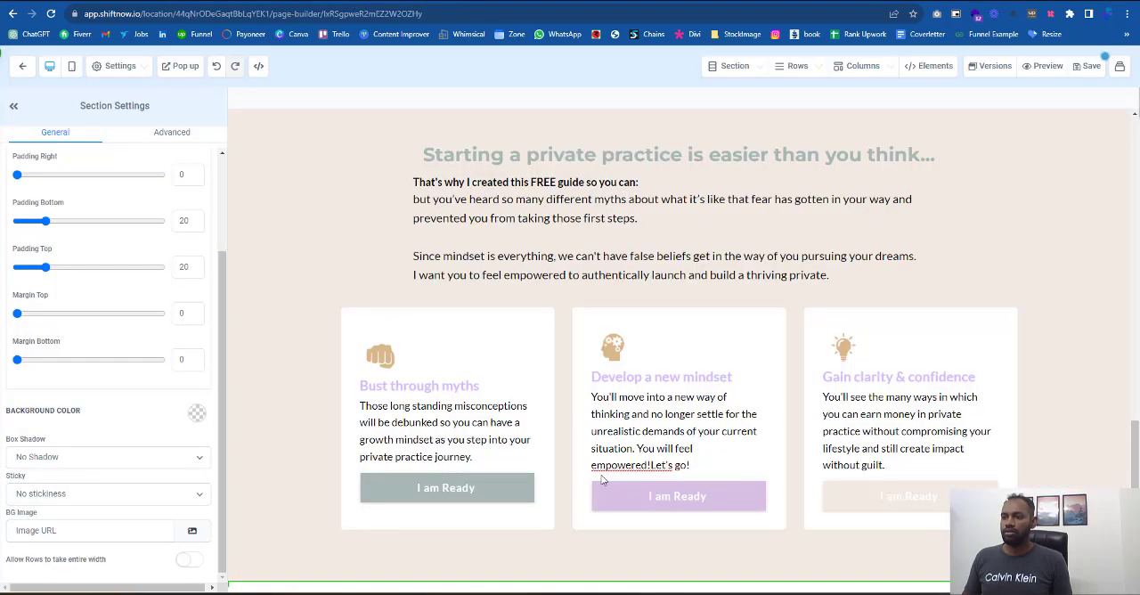
- Create the custom color #A7B7AC named "Green Luighrt" and apply it as the new section's background
{"action": "scroll", "coordinate": [587, 481], "scroll_direction": "down", "scroll_amount": 1}
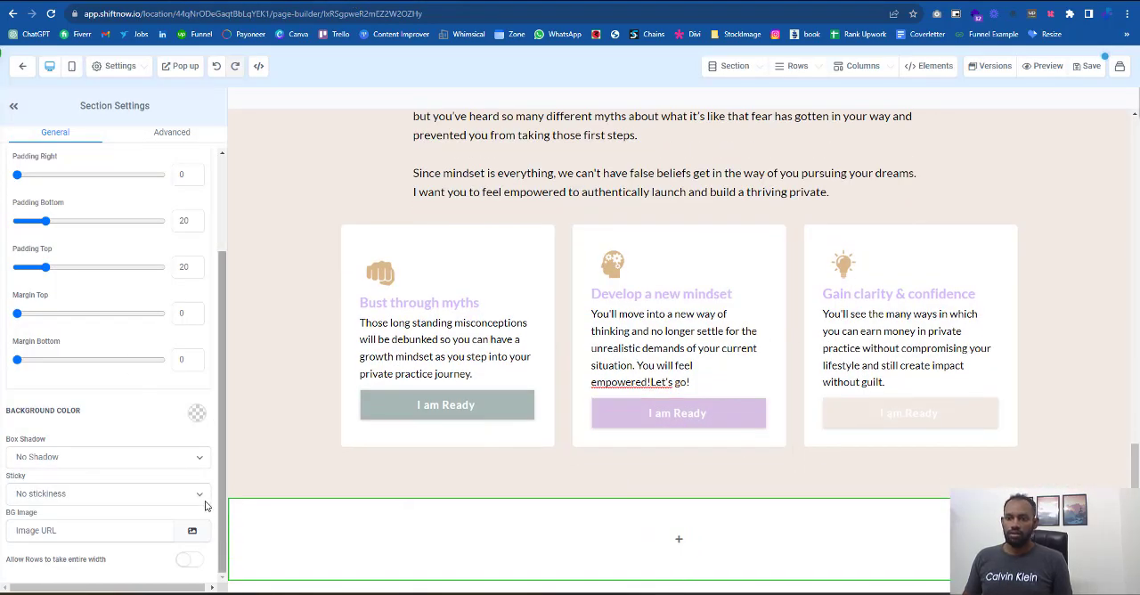
{"action": "left_click", "coordinate": [199, 415]}
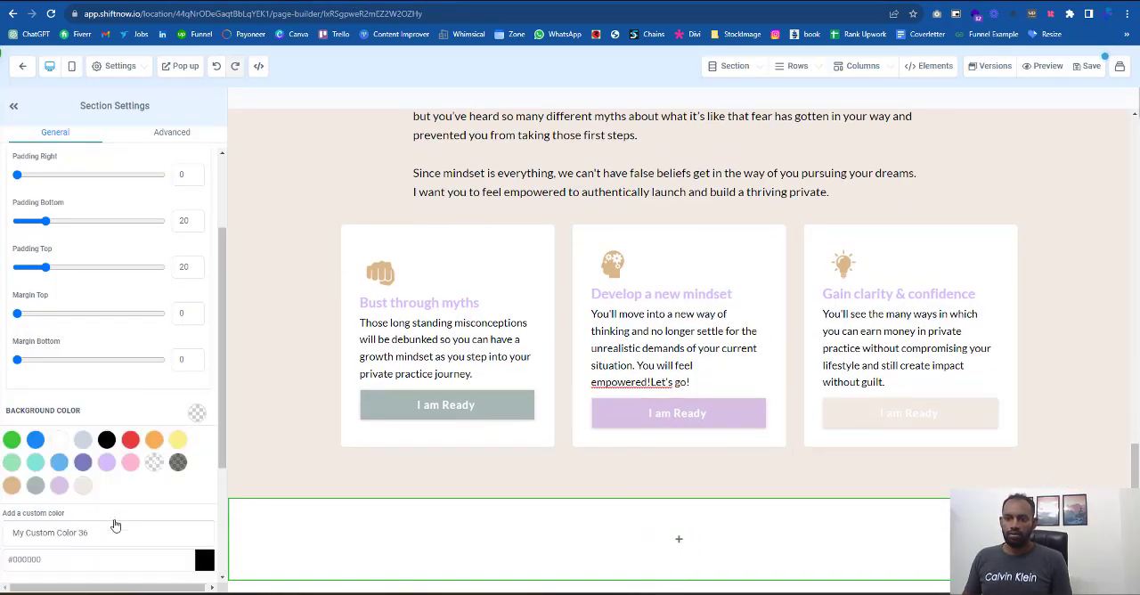
{"action": "scroll", "coordinate": [114, 534], "scroll_direction": "down", "scroll_amount": 1}
{"action": "left_click_drag", "start_coordinate": [73, 501], "coordinate": [16, 501]}
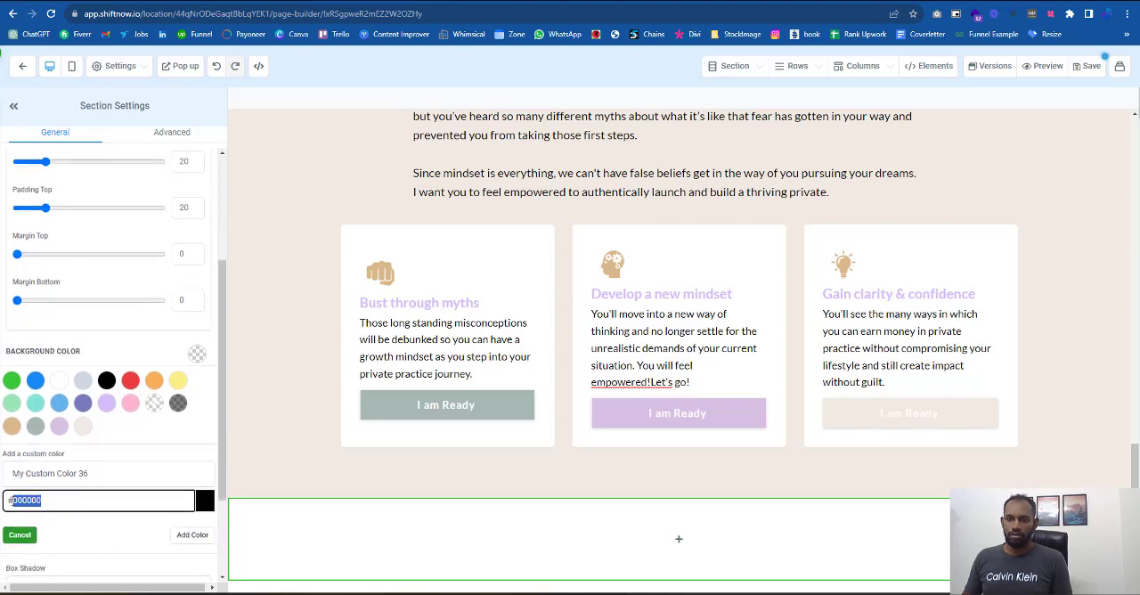
{"action": "key", "text": "ctrl+v"}
{"action": "triple_click", "coordinate": [99, 476]}
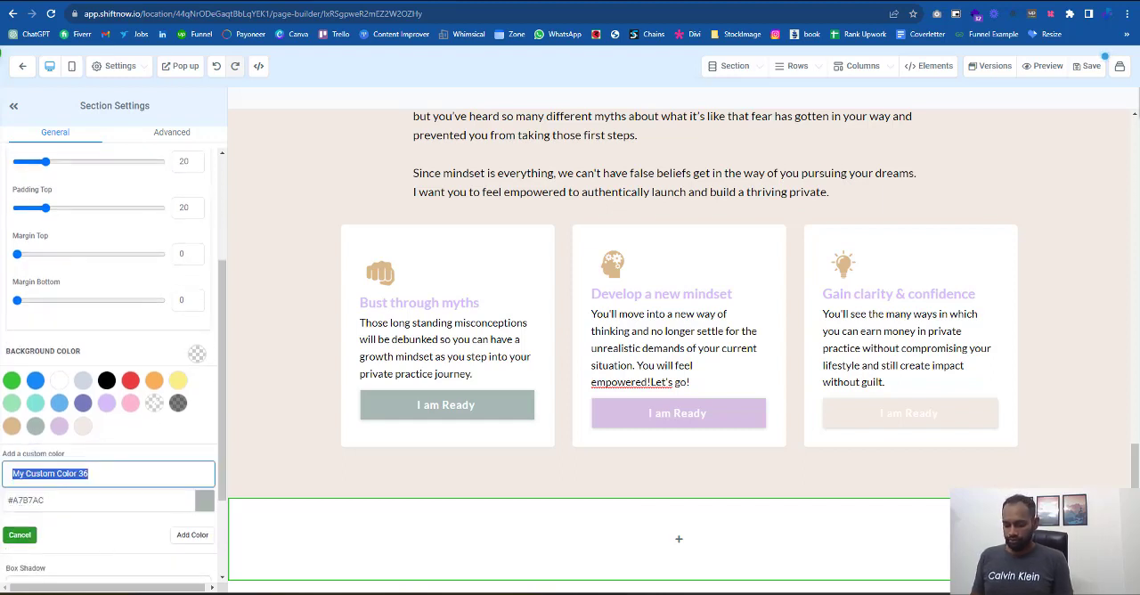
{"action": "type", "text": "B"}
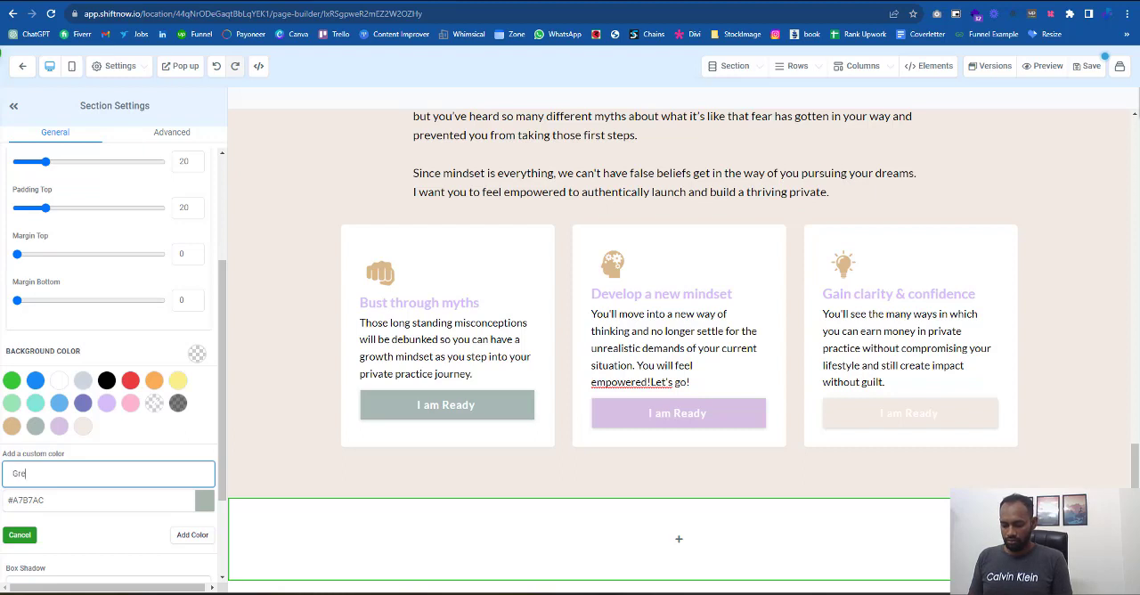
{"action": "left_click", "coordinate": [193, 535]}
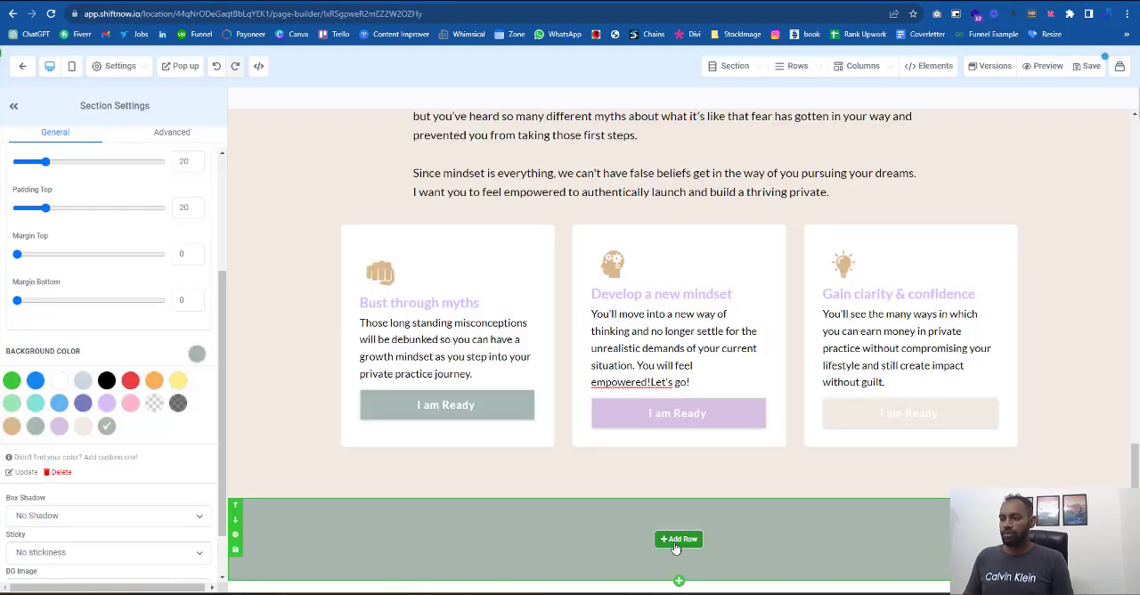
- Add a two-column row to the green section and place an image element in its first column
{"action": "left_click", "coordinate": [678, 538]}
{"action": "left_click", "coordinate": [1084, 156]}
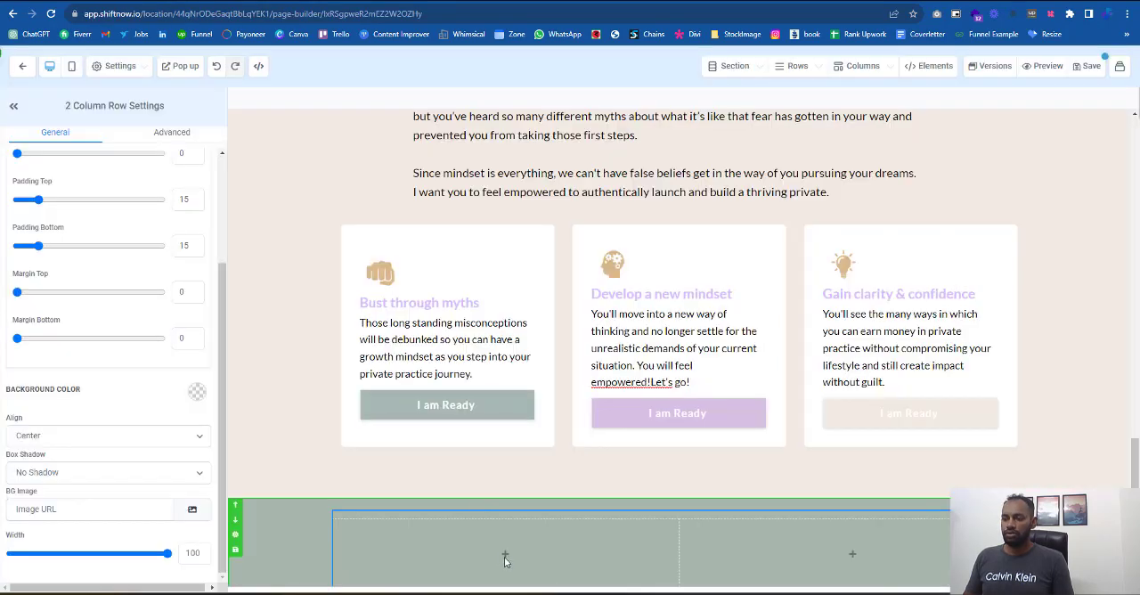
{"action": "left_click", "coordinate": [517, 557]}
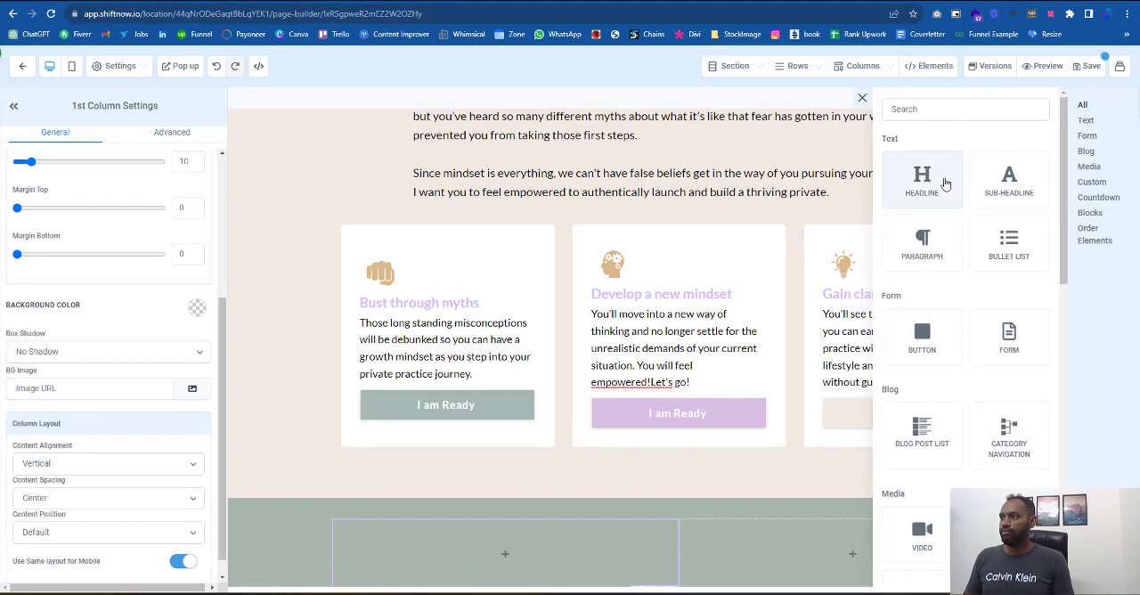
{"action": "left_click", "coordinate": [959, 110]}
{"action": "type", "text": "o"}
{"action": "key", "text": "BackSpace"}
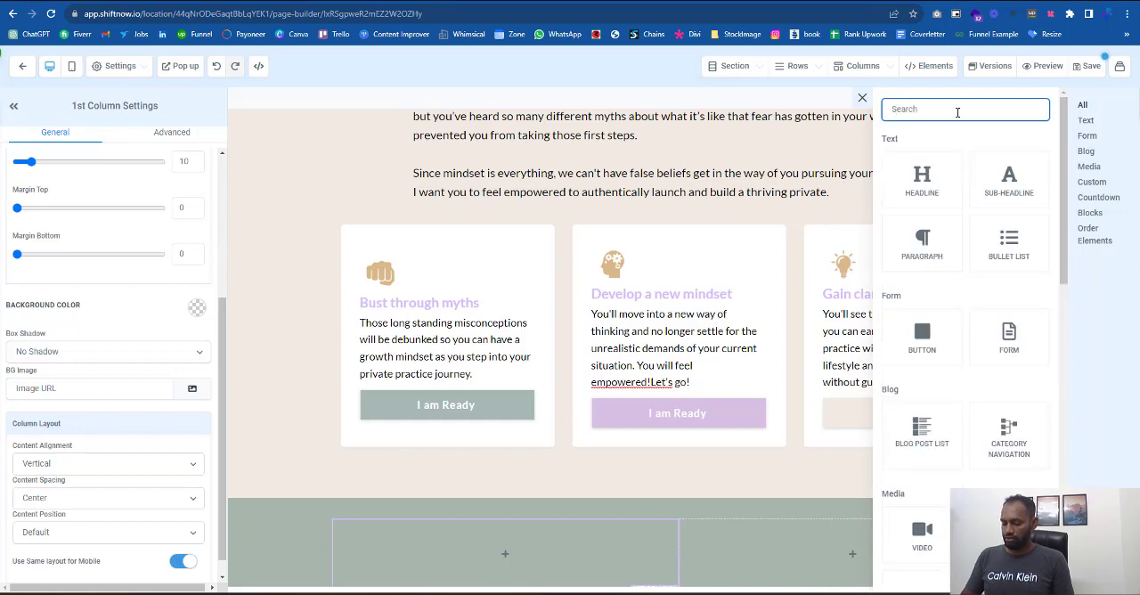
{"action": "type", "text": "im"}
{"action": "left_click", "coordinate": [918, 285]}
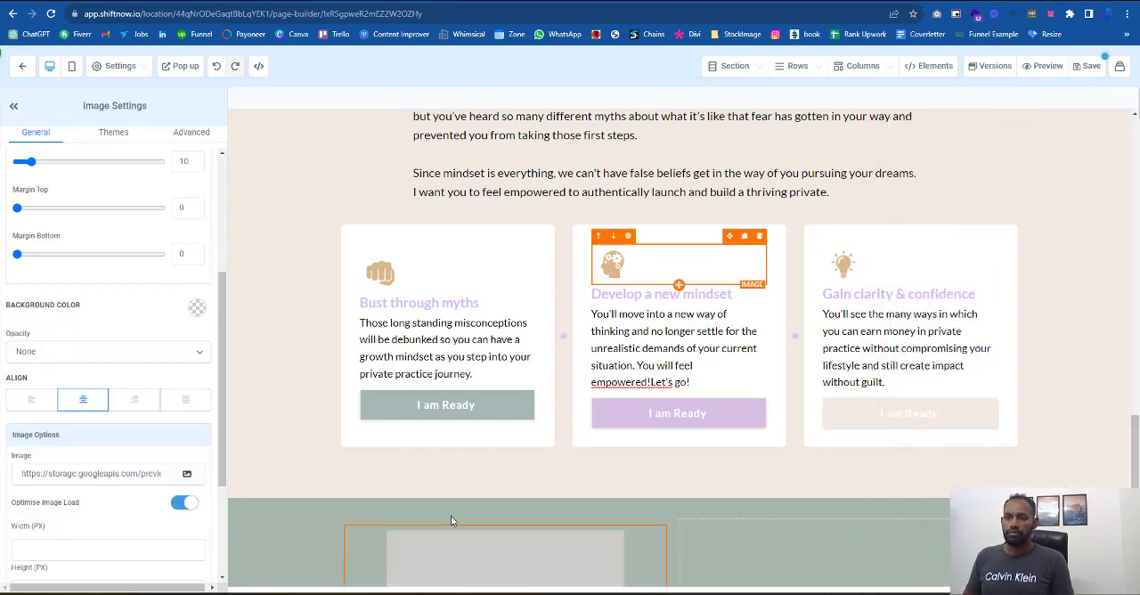
- Upload the woman's portrait photo from Downloads and use its link as the source of the first column's image
{"action": "left_click", "coordinate": [187, 475]}
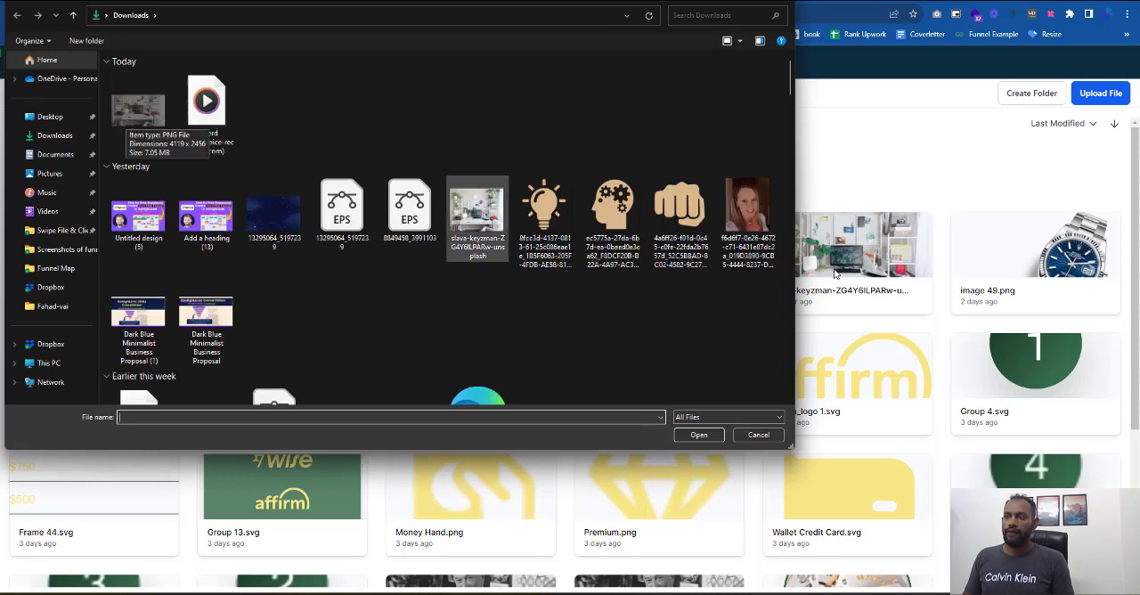
{"action": "left_click", "coordinate": [748, 218]}
{"action": "left_click", "coordinate": [713, 434]}
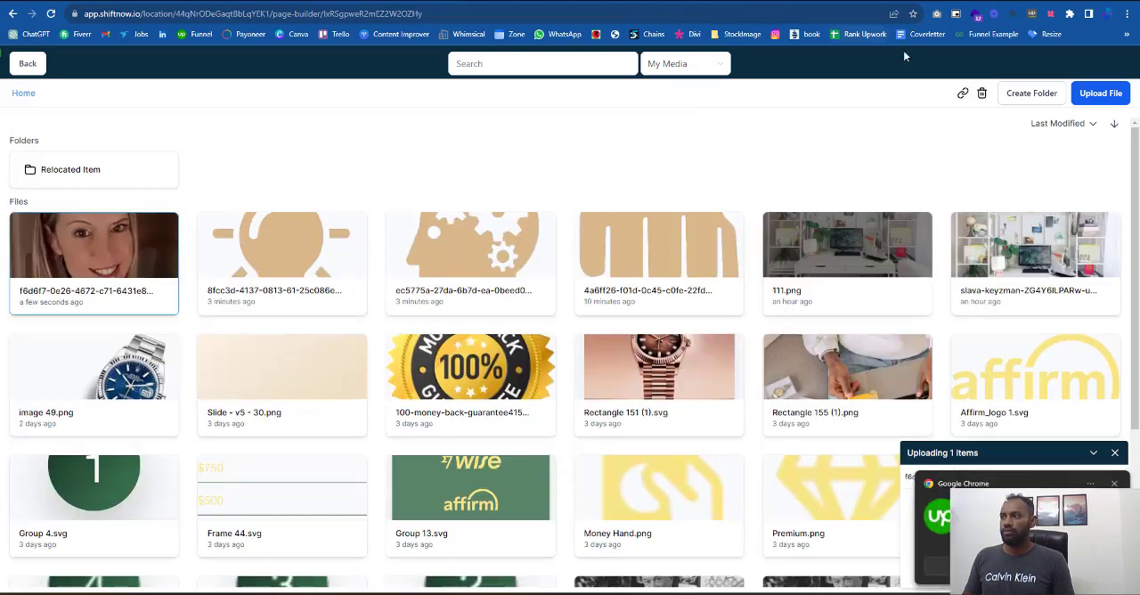
{"action": "left_click", "coordinate": [963, 93]}
{"action": "left_click", "coordinate": [28, 63]}
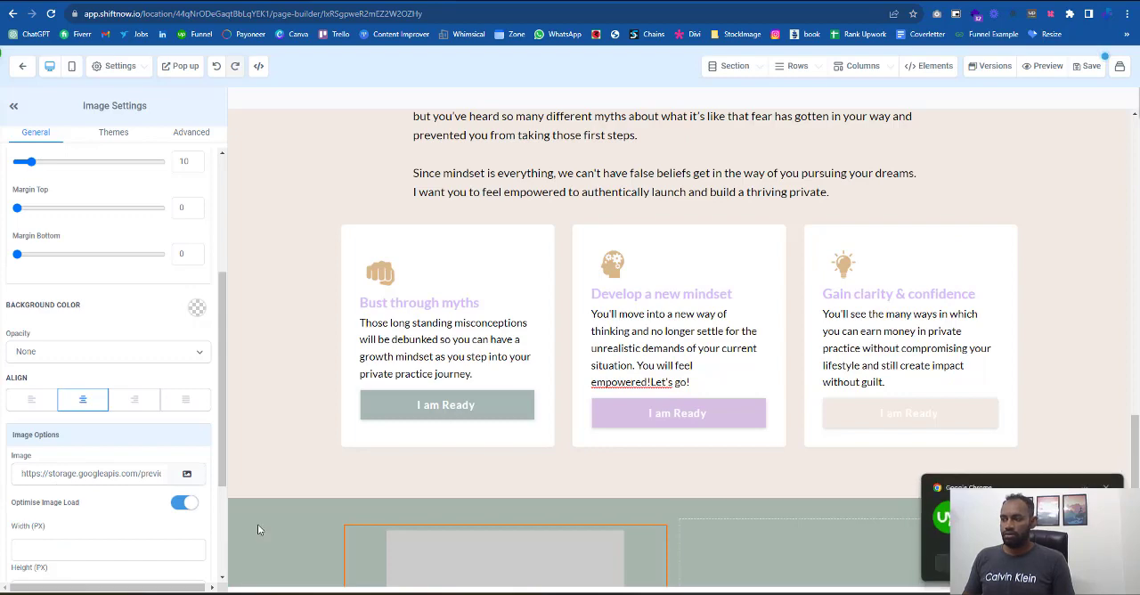
{"action": "left_click", "coordinate": [87, 475]}
{"action": "key", "text": "ctrl+a"}
{"action": "key", "text": "ctrl+v"}
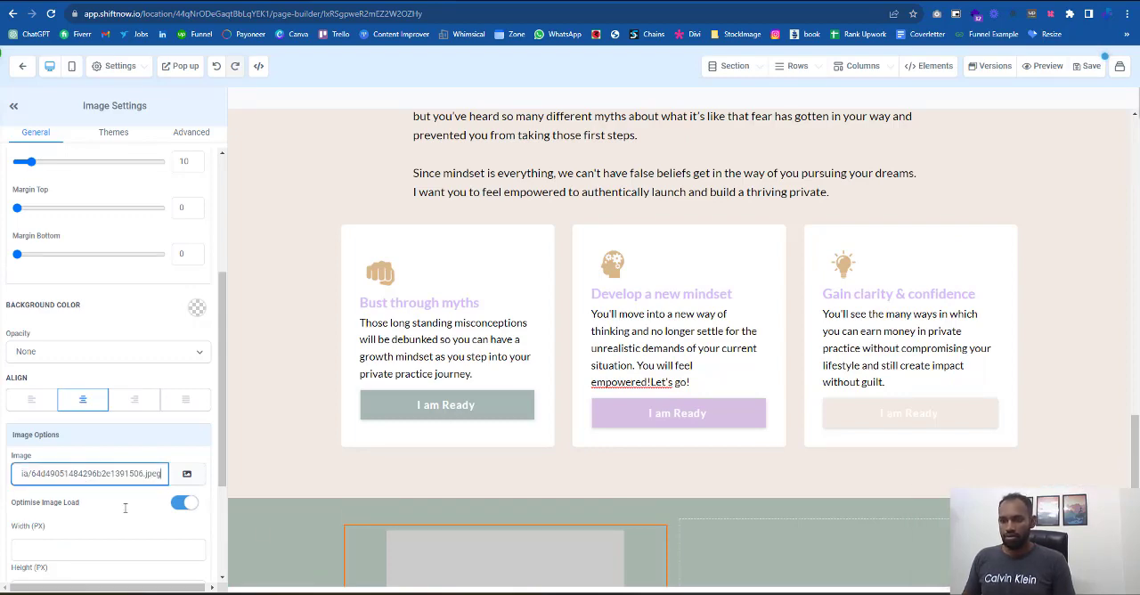
{"action": "key", "text": "Tab"}
{"action": "scroll", "coordinate": [803, 434], "scroll_direction": "down", "scroll_amount": 5}
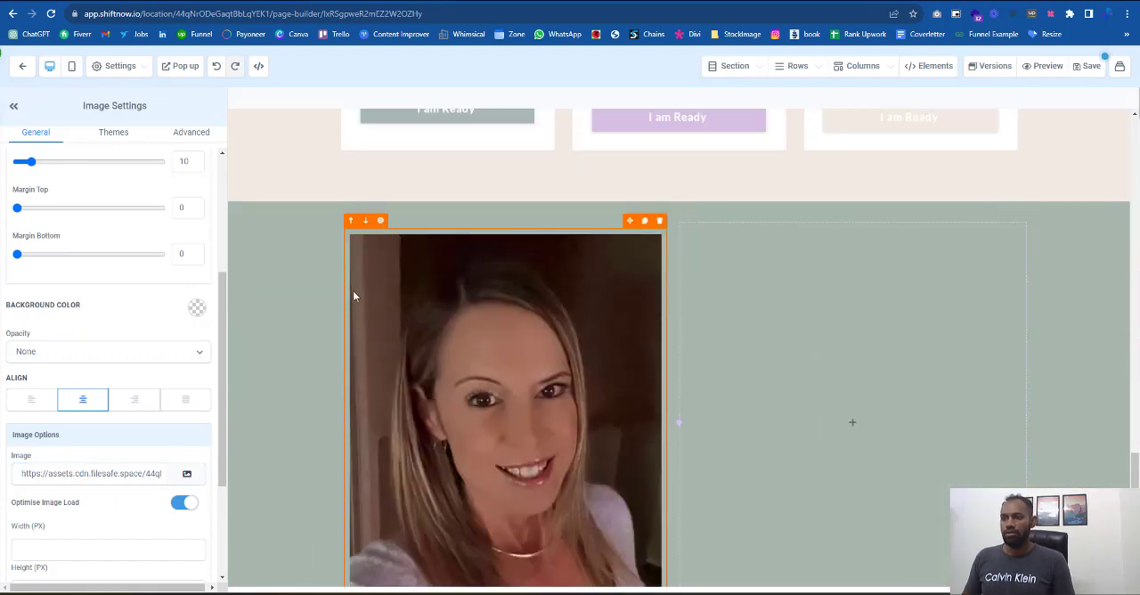
- Set the portrait's image radius to Round Corners to match the reference page
{"action": "left_click", "coordinate": [252, 2]}
{"action": "left_click", "coordinate": [356, 1]}
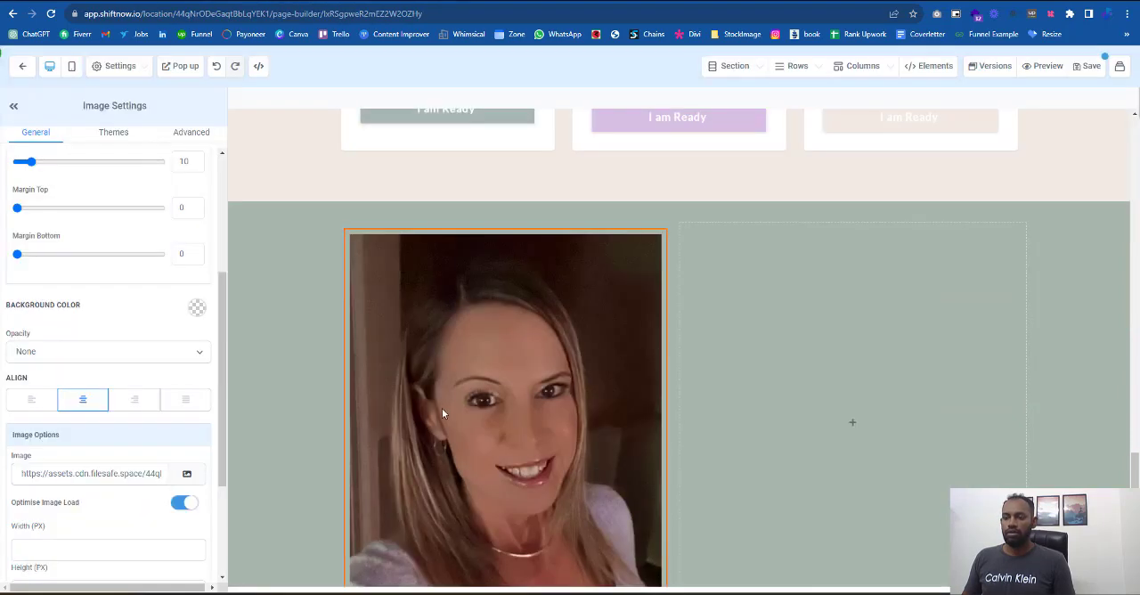
{"action": "left_click", "coordinate": [185, 135]}
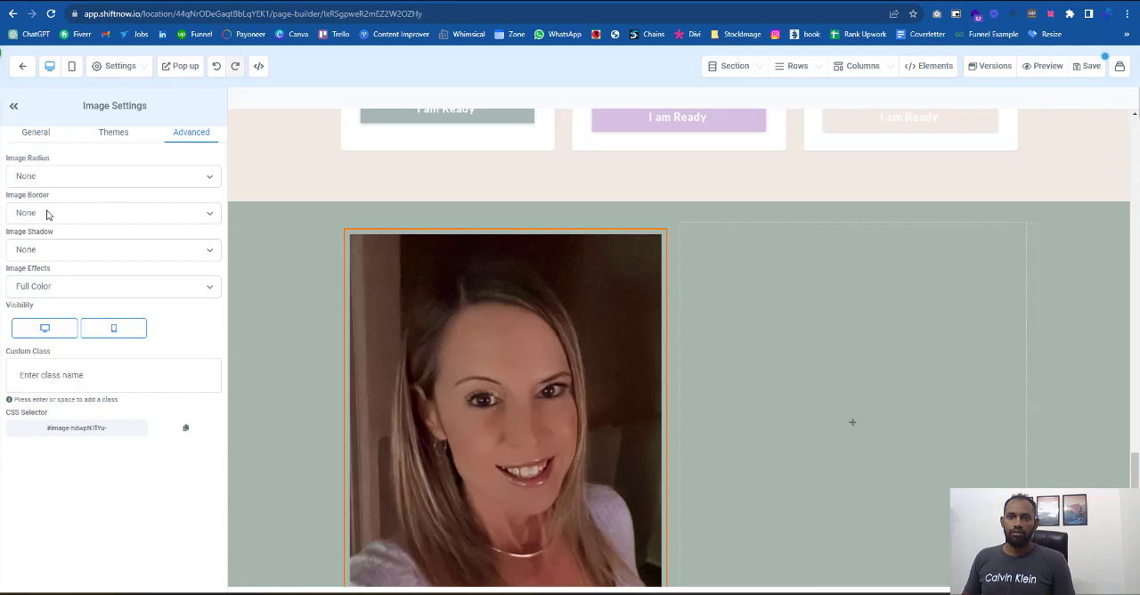
{"action": "left_click", "coordinate": [56, 178]}
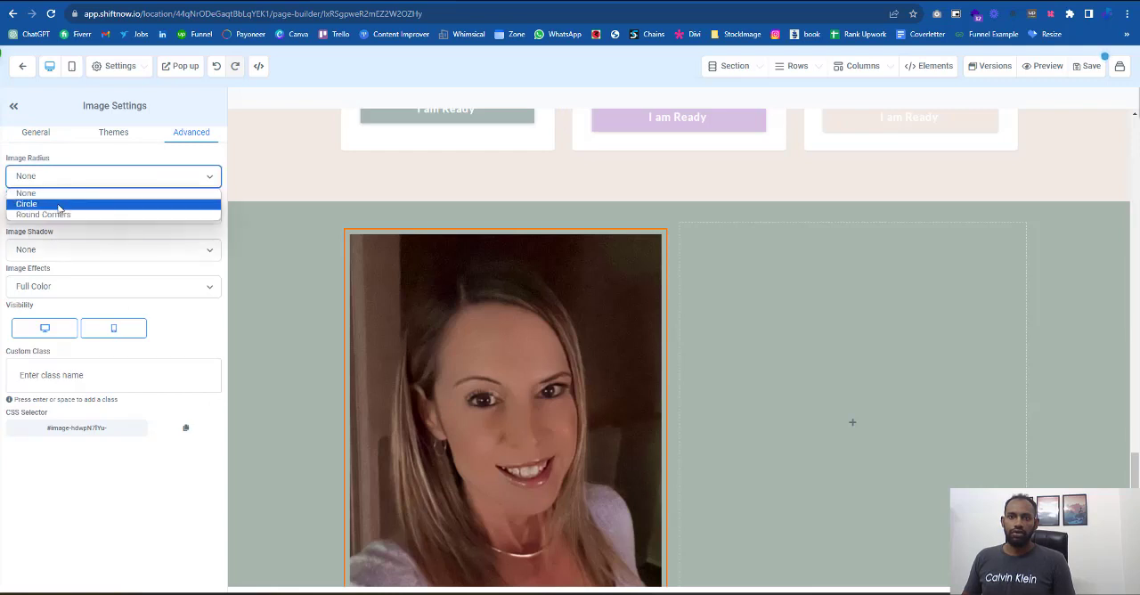
{"action": "left_click", "coordinate": [60, 214]}
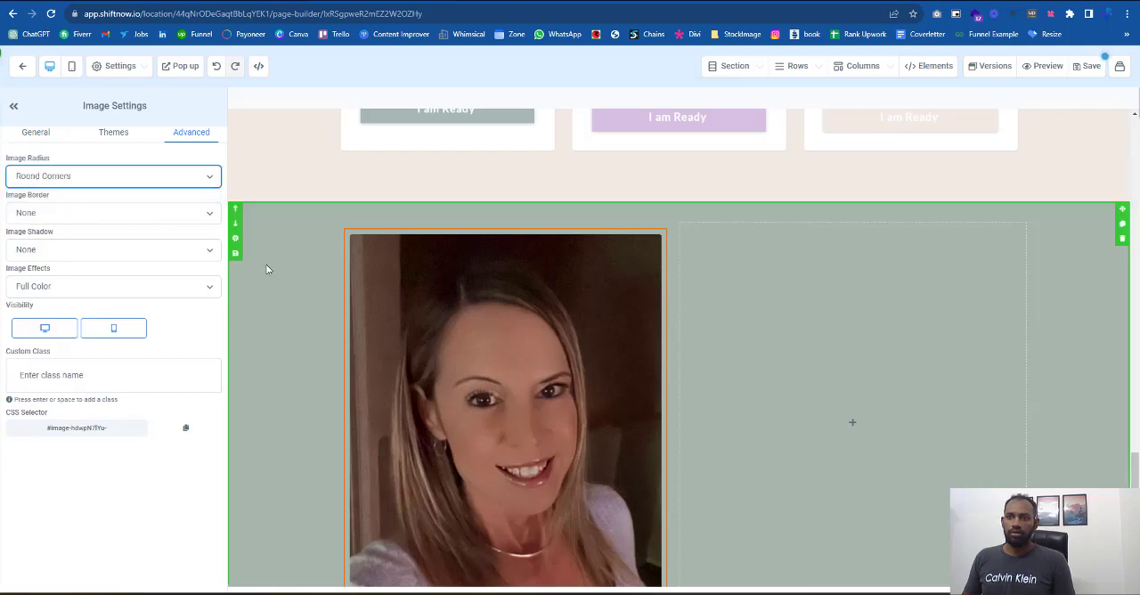
- Add a headline element to the second column, beside the portrait
{"action": "left_click", "coordinate": [718, 267]}
{"action": "left_click", "coordinate": [852, 422]}
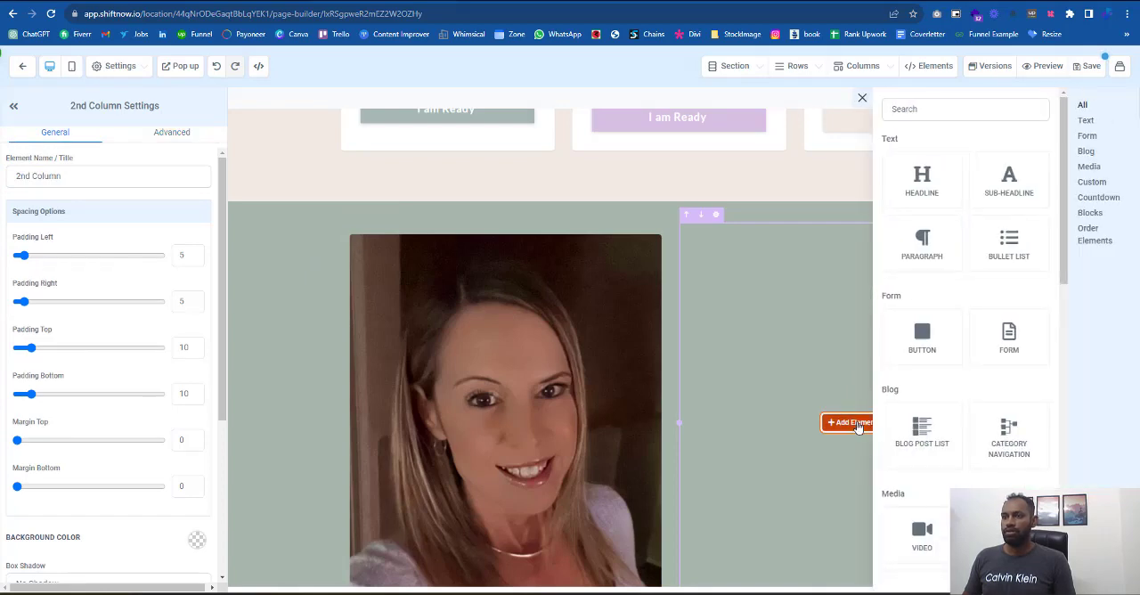
{"action": "left_click", "coordinate": [925, 194]}
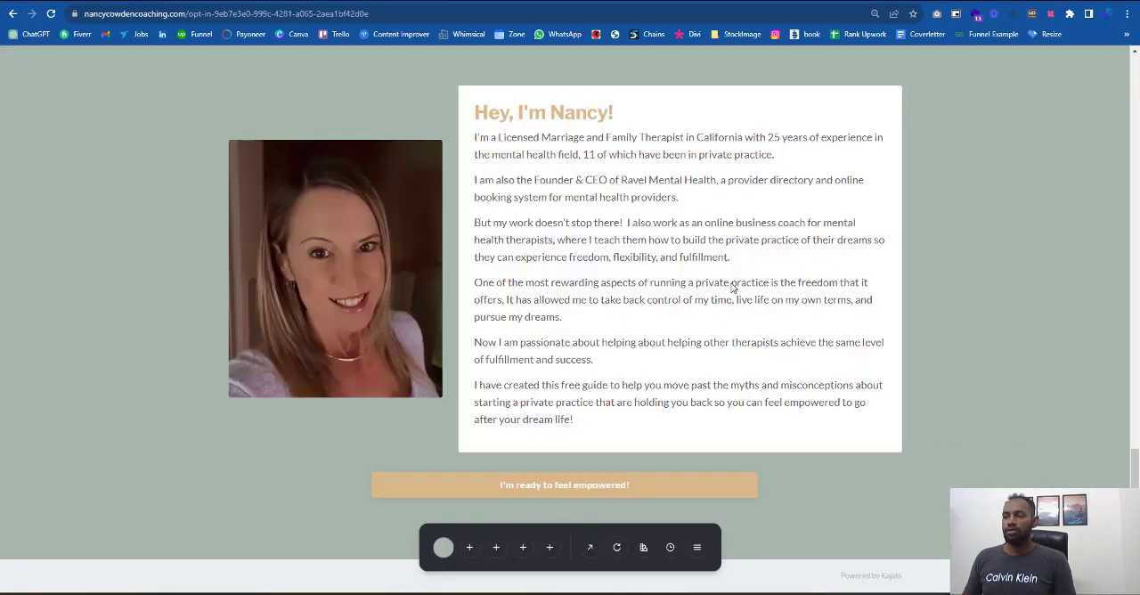
- Replace the placeholder text of the headline beside the portrait with the greeting heading copied from the reference page
{"action": "left_click_drag", "start_coordinate": [649, 114], "coordinate": [481, 127]}
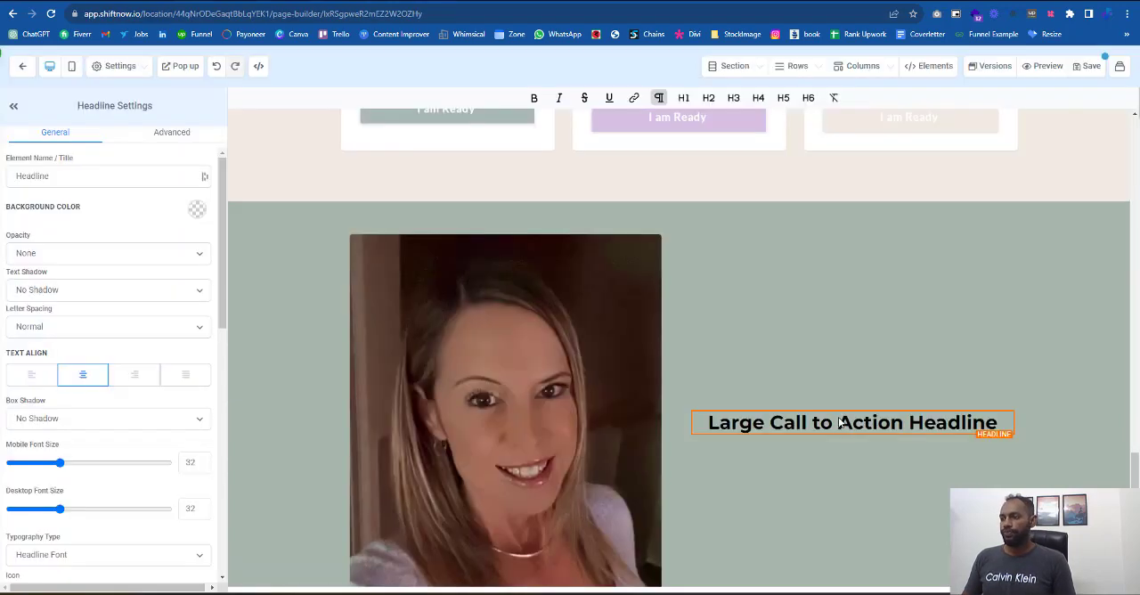
{"action": "left_click", "coordinate": [840, 422]}
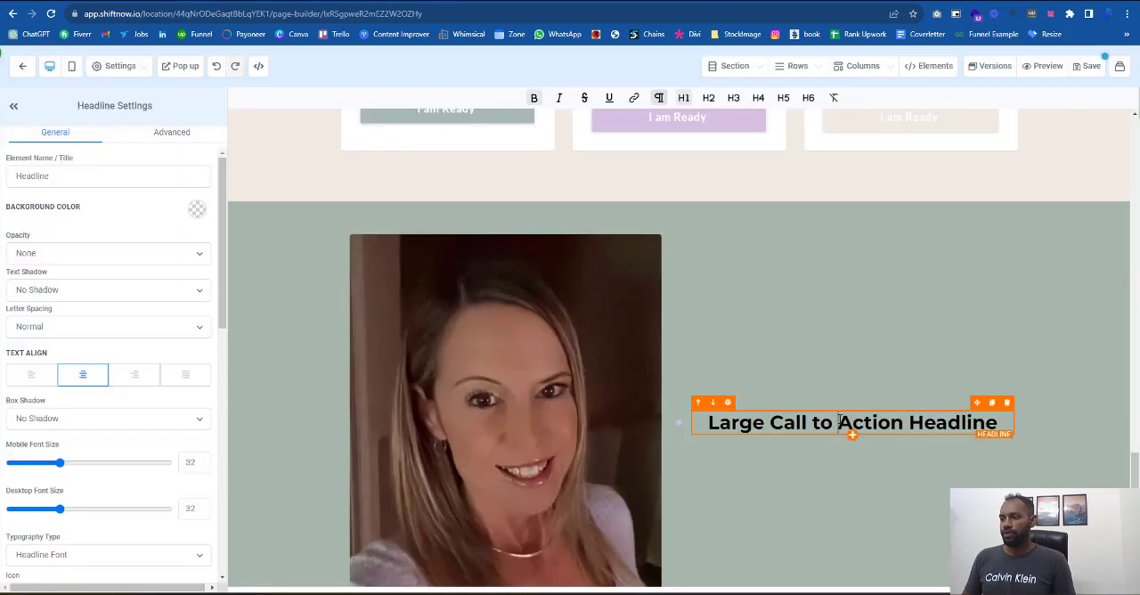
{"action": "triple_click", "coordinate": [841, 422]}
{"action": "key", "text": "ctrl+v"}
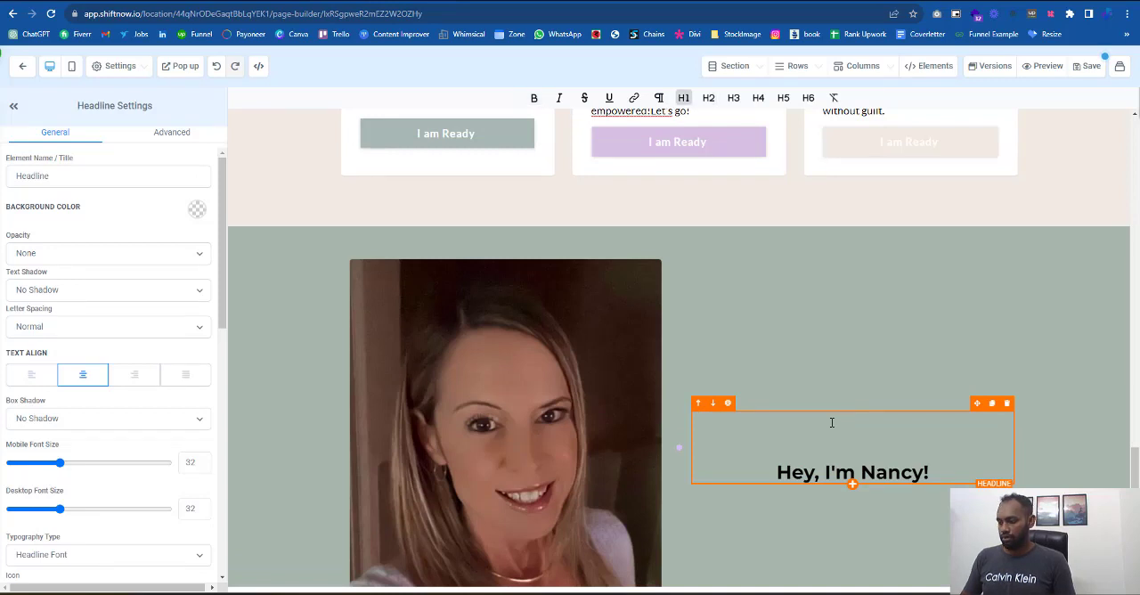
- Left-align the greeting headline and set its bold text color to the saved tan
{"action": "left_click", "coordinate": [38, 377]}
{"action": "scroll", "coordinate": [104, 321], "scroll_direction": "down", "scroll_amount": 3}
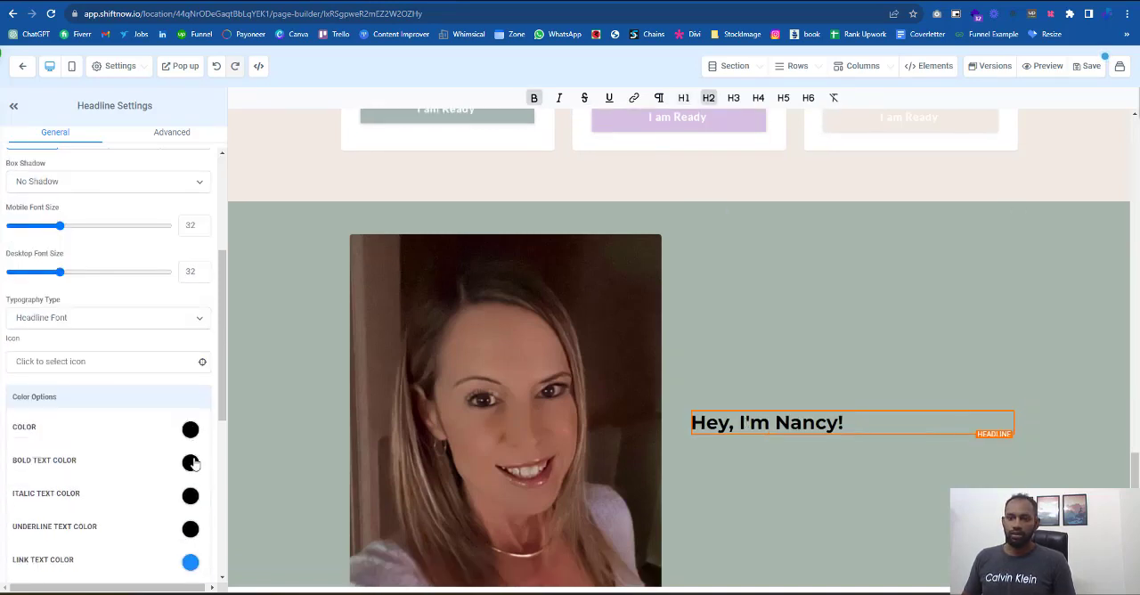
{"action": "left_click", "coordinate": [191, 462]}
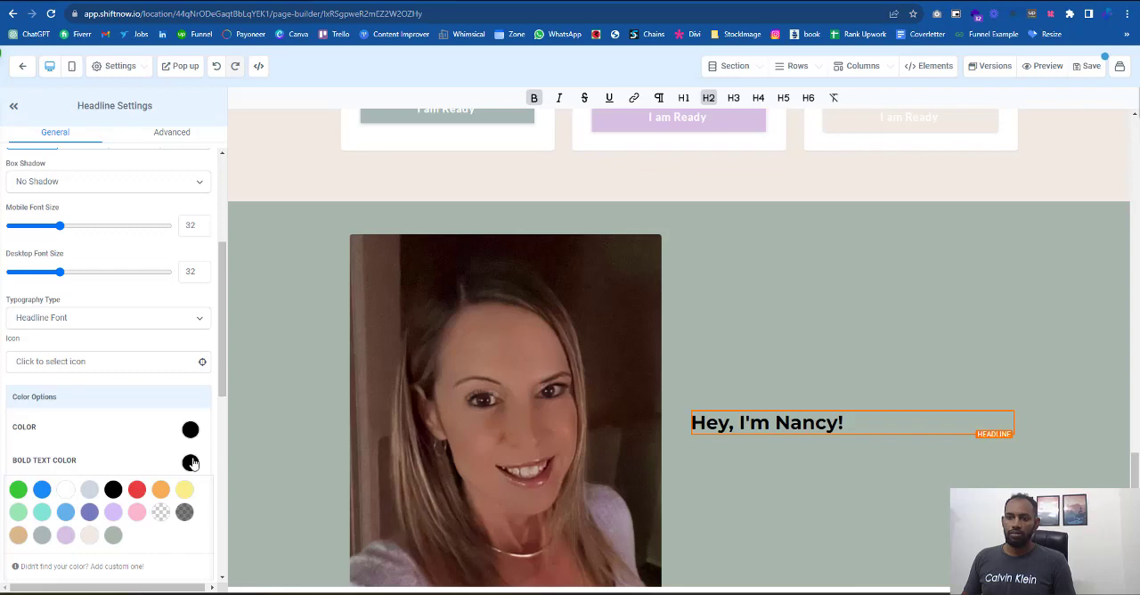
{"action": "left_click", "coordinate": [18, 534]}
- Add a paragraph element below the greeting headline and fill it with the bio text copied from the reference page
{"action": "left_click", "coordinate": [323, 1]}
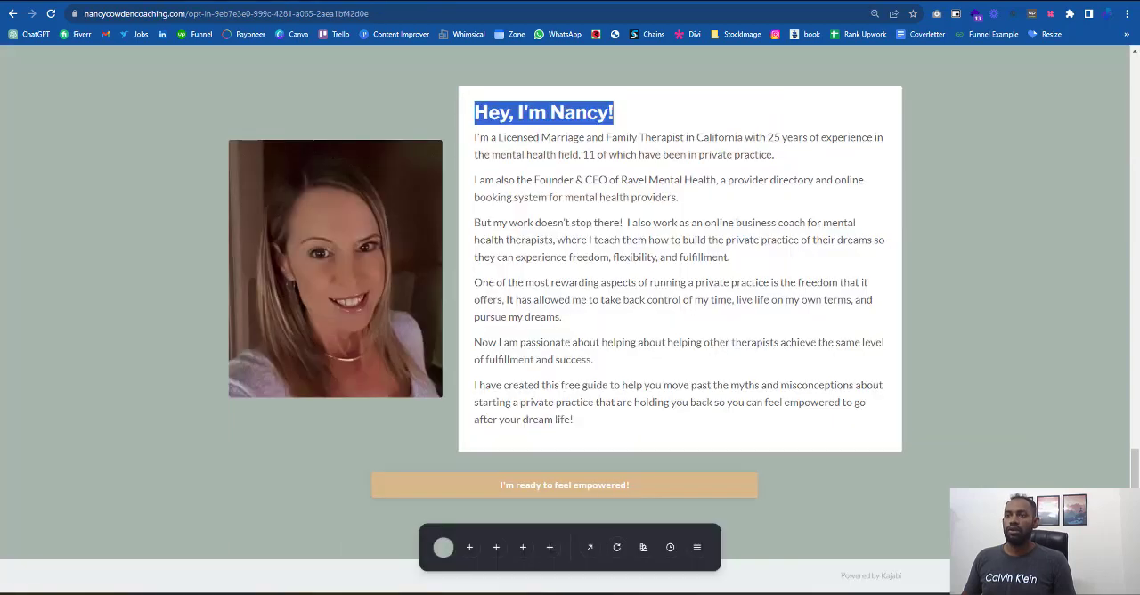
{"action": "left_click_drag", "start_coordinate": [475, 136], "coordinate": [712, 419]}
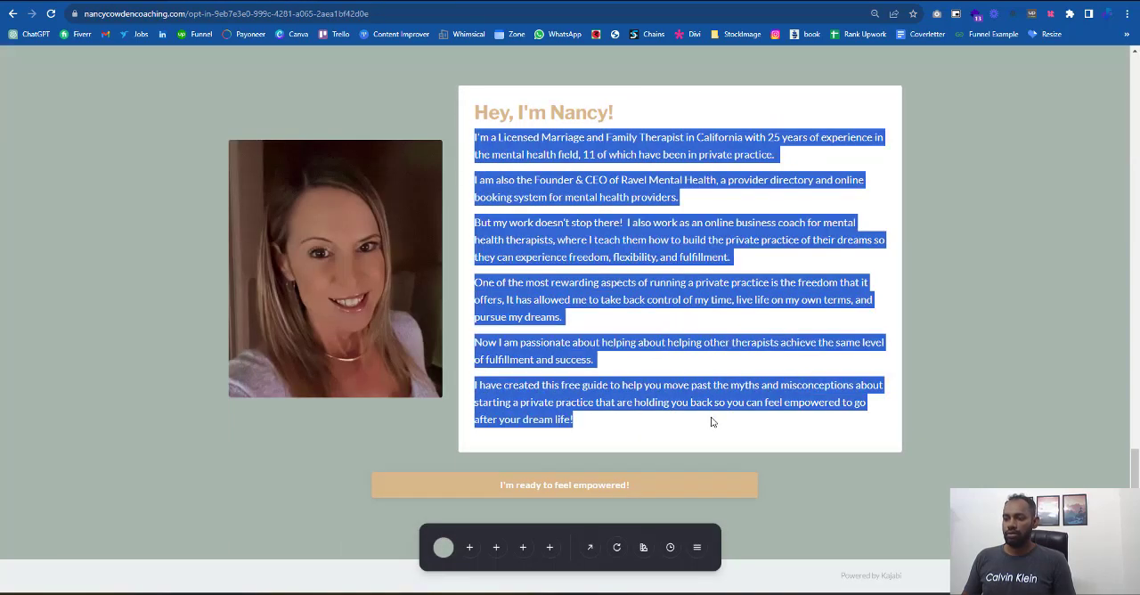
{"action": "left_click", "coordinate": [393, 1]}
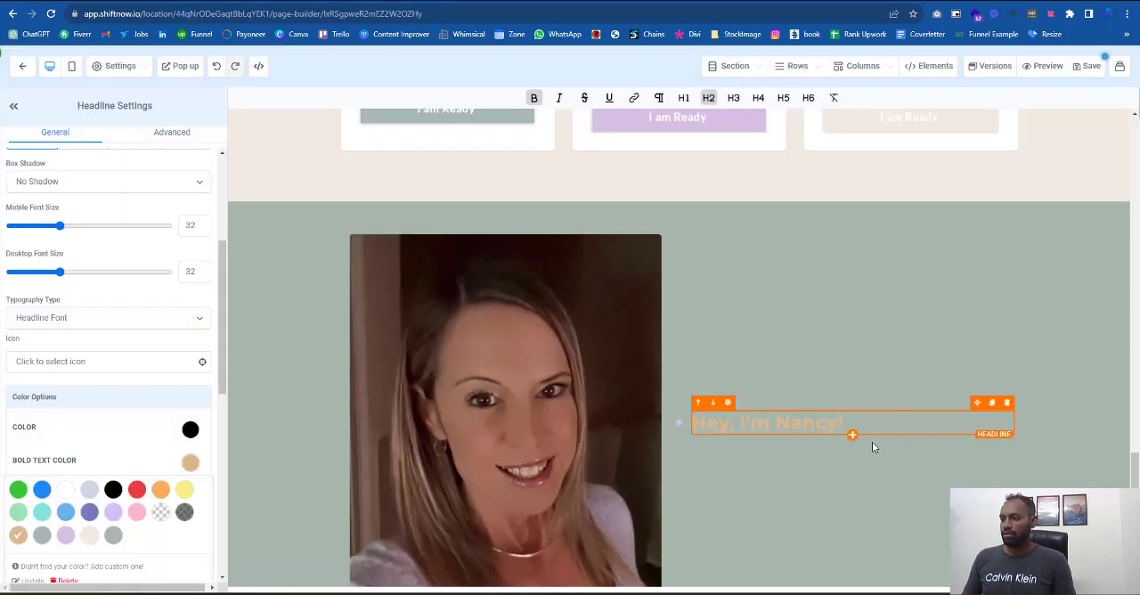
{"action": "left_click", "coordinate": [852, 436]}
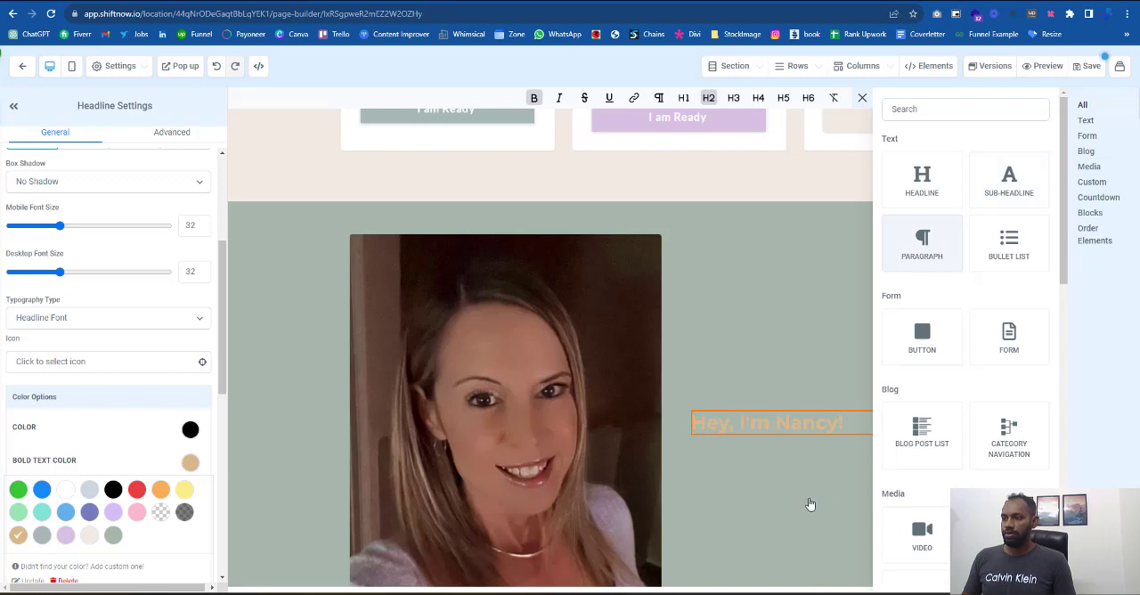
{"action": "left_click", "coordinate": [812, 438]}
{"action": "key", "text": "ctrl+a"}
{"action": "key", "text": "ctrl+v"}
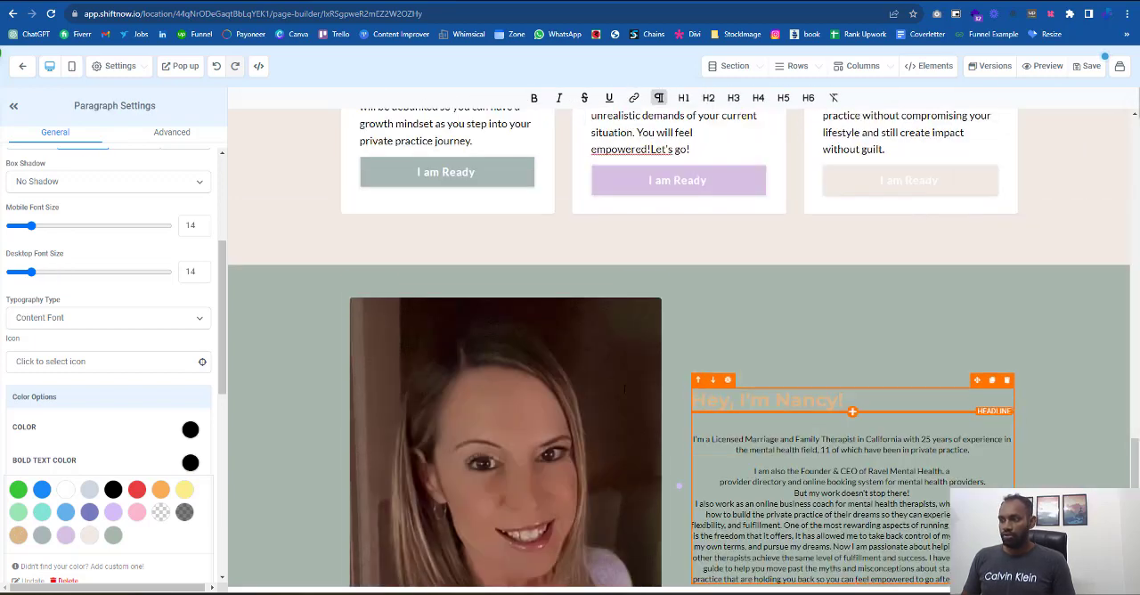
- Left-align the bio paragraph and set its desktop font size to 18
{"action": "scroll", "coordinate": [90, 292], "scroll_direction": "up", "scroll_amount": 3}
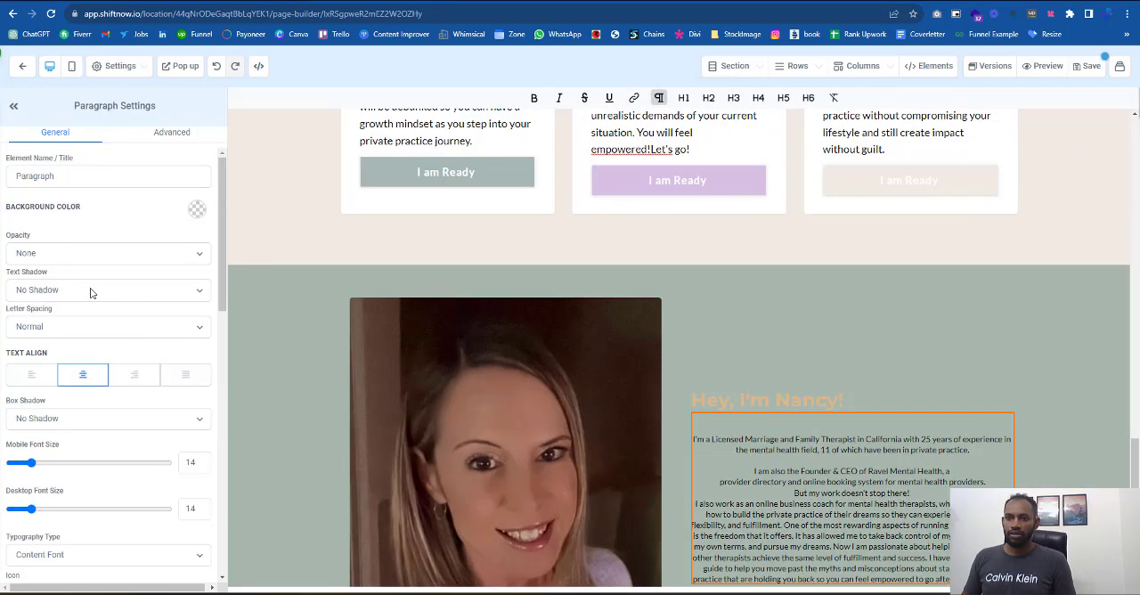
{"action": "left_click", "coordinate": [29, 375]}
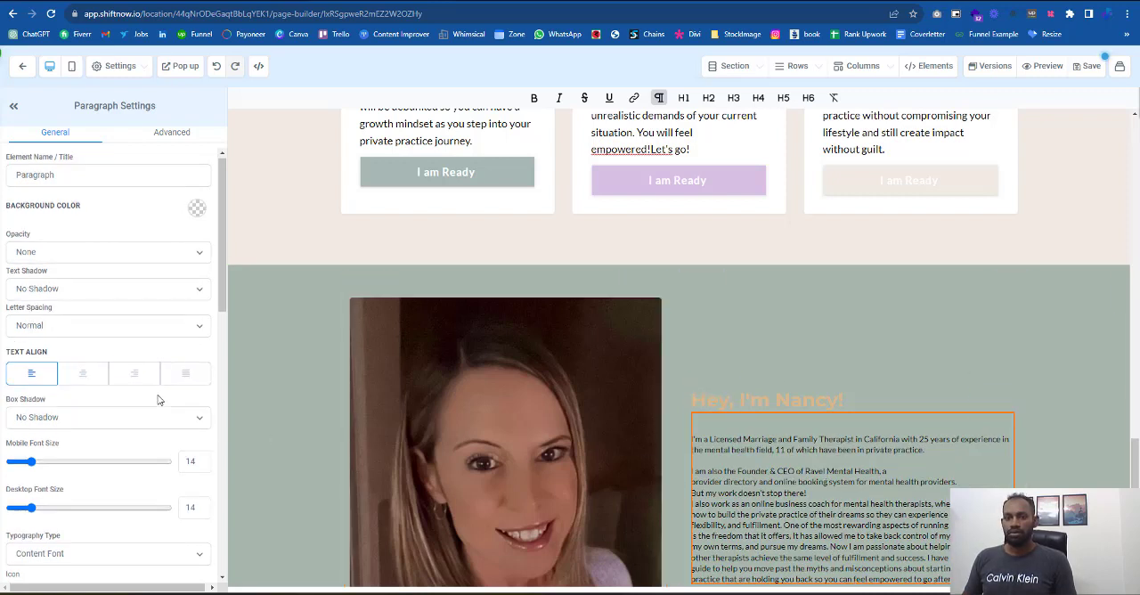
{"action": "scroll", "coordinate": [157, 400], "scroll_direction": "down", "scroll_amount": 3}
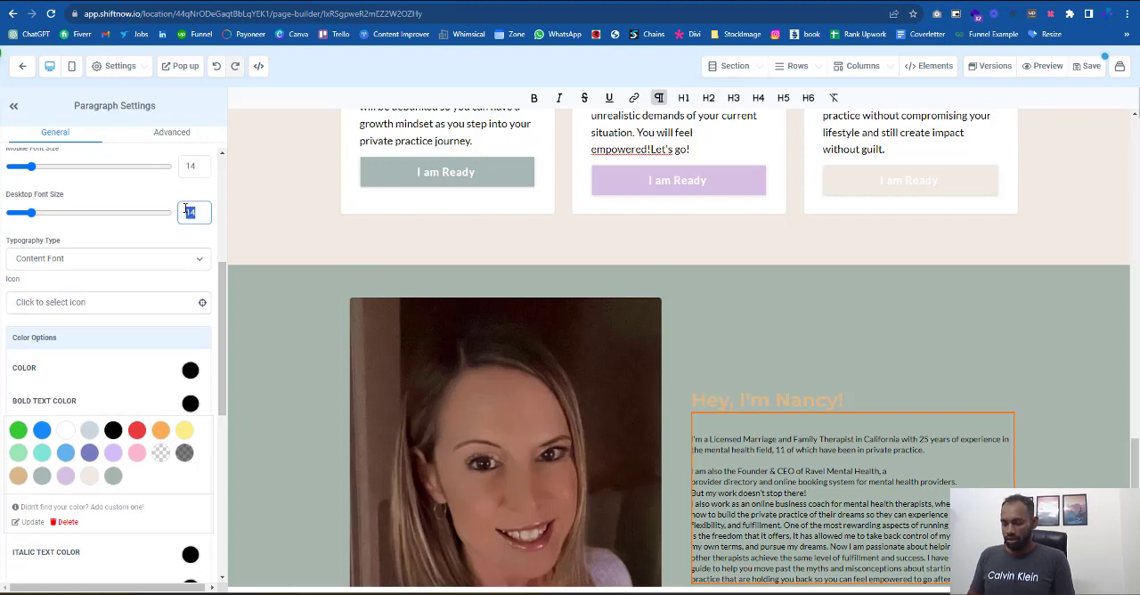
{"action": "type", "text": "20"}
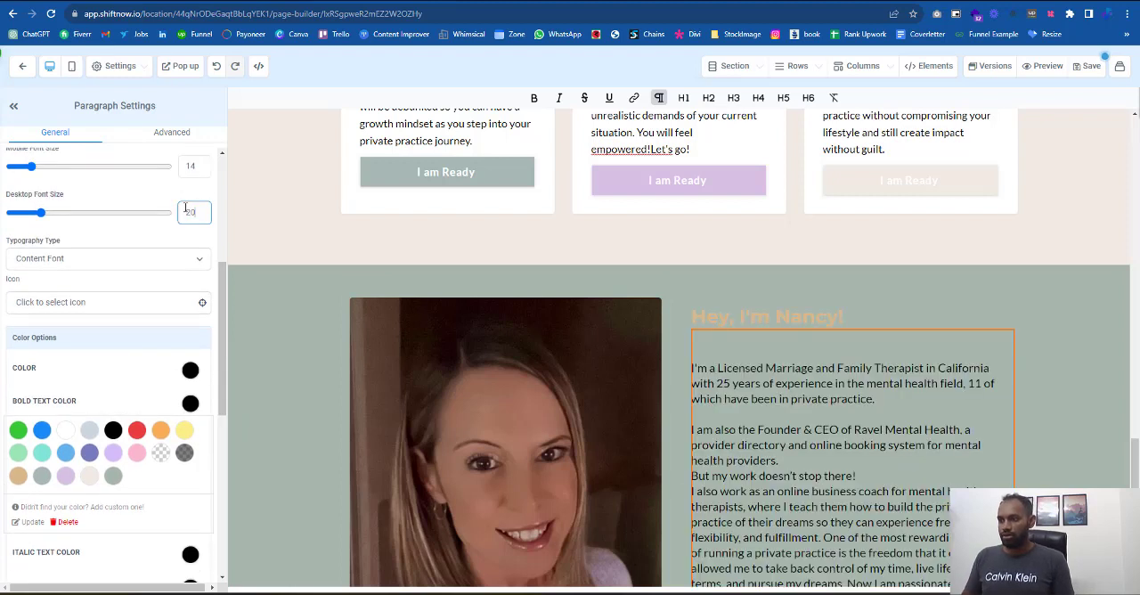
{"action": "key", "text": "BackSpace"}
{"action": "key", "text": "BackSpace"}
{"action": "type", "text": "18"}
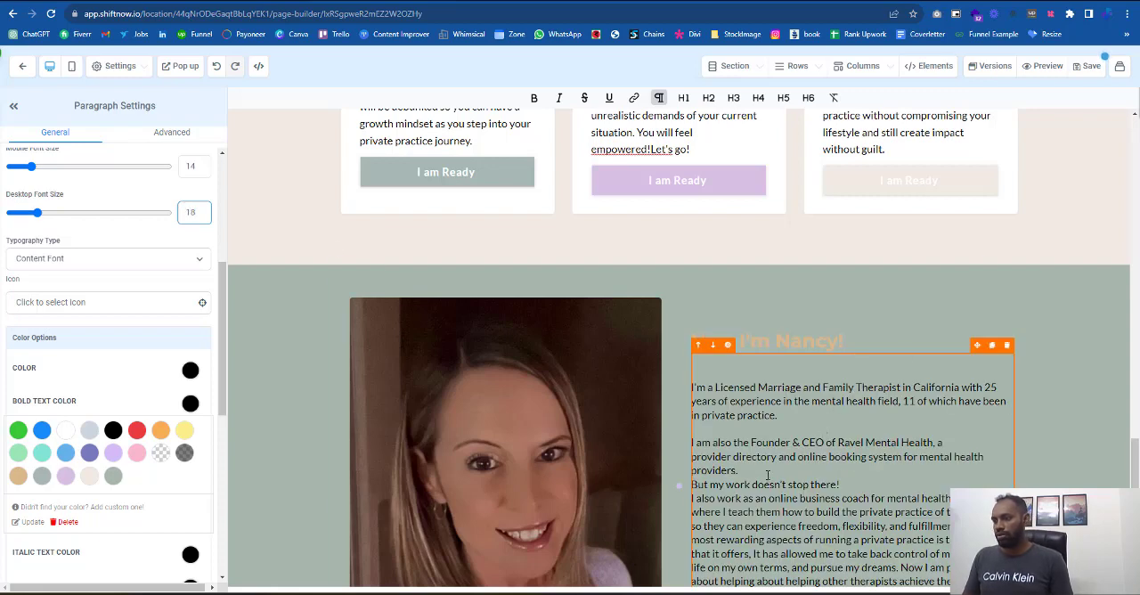
- Break the bio text into separate paragraphs as on the reference page and remove the blank line above it
{"action": "scroll", "coordinate": [767, 473], "scroll_direction": "down", "scroll_amount": 1}
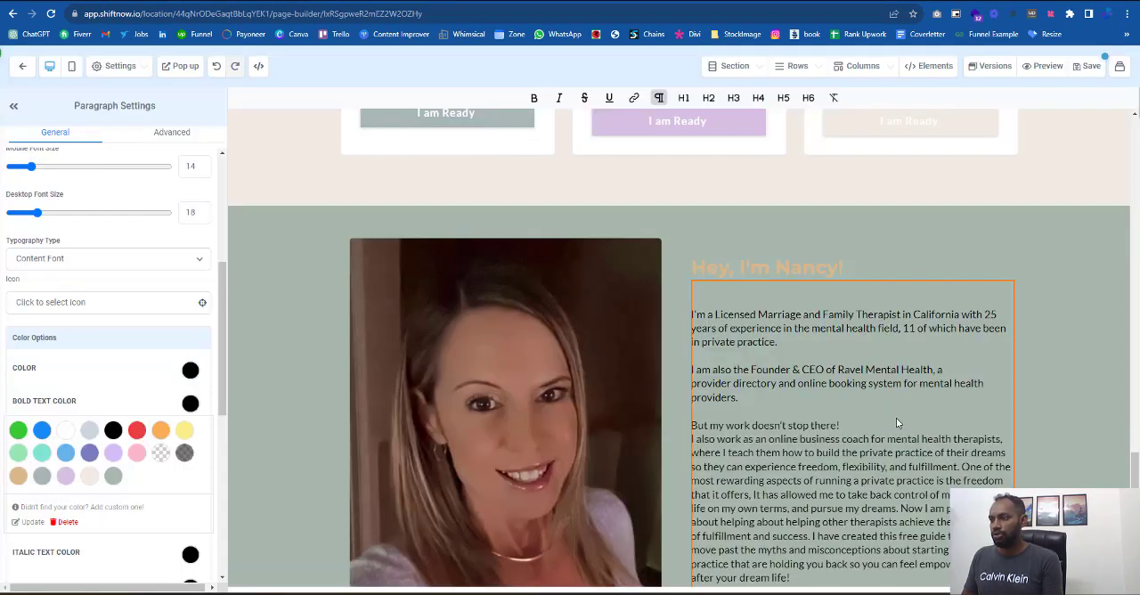
{"action": "left_click", "coordinate": [883, 425]}
{"action": "key", "text": "Delete"}
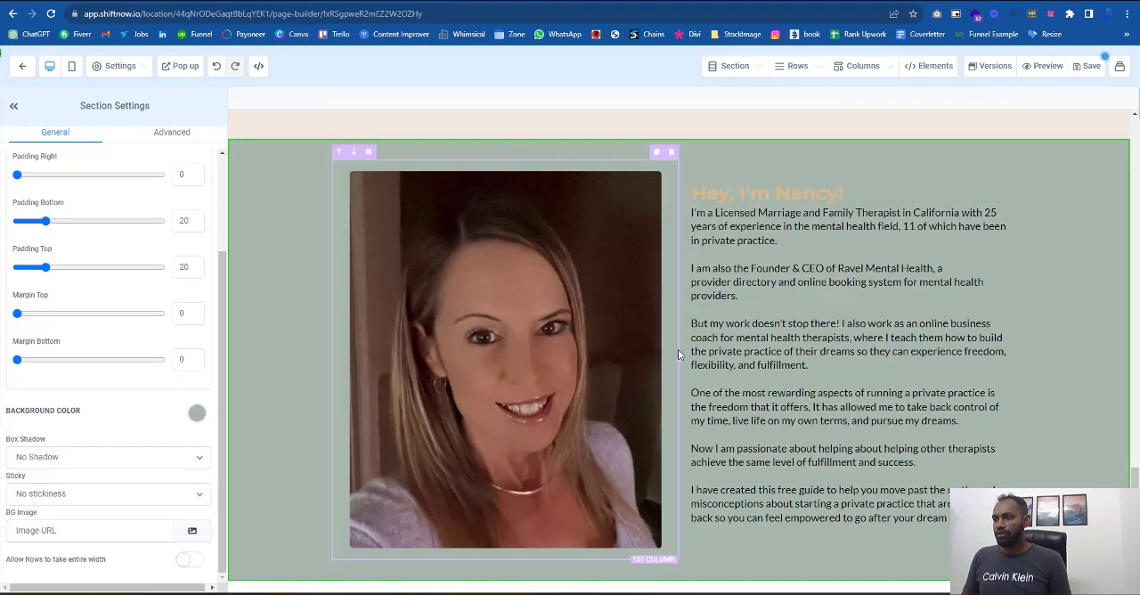
- Narrow the portrait column to widen the text column, and give the second column a white background
{"action": "left_click_drag", "start_coordinate": [679, 360], "coordinate": [563, 343]}
{"action": "left_click", "coordinate": [552, 226]}
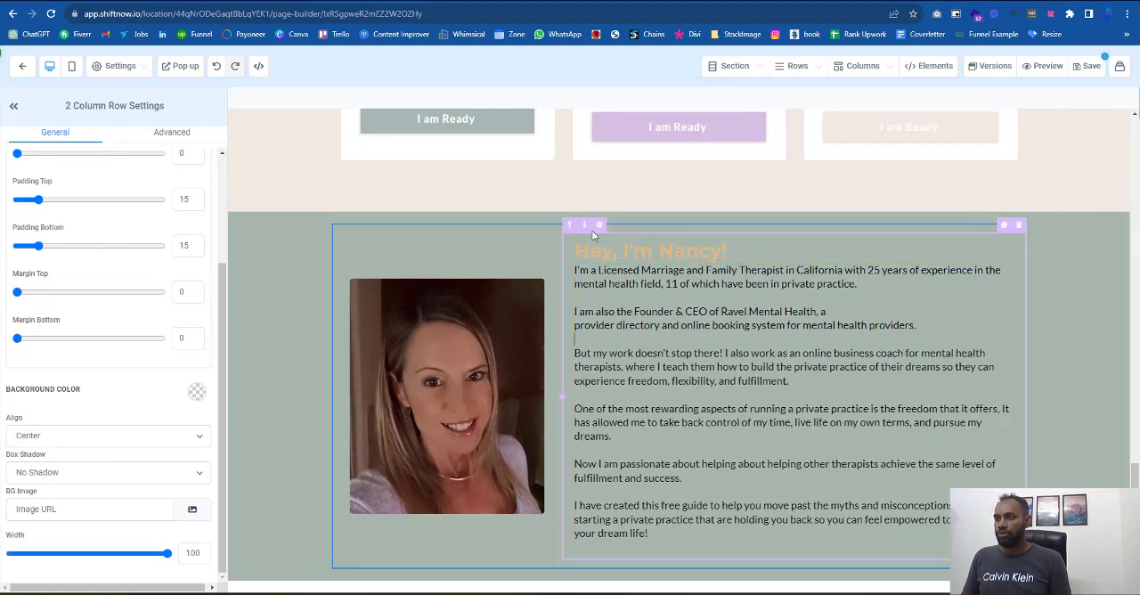
{"action": "left_click", "coordinate": [599, 225]}
{"action": "left_click", "coordinate": [197, 286]}
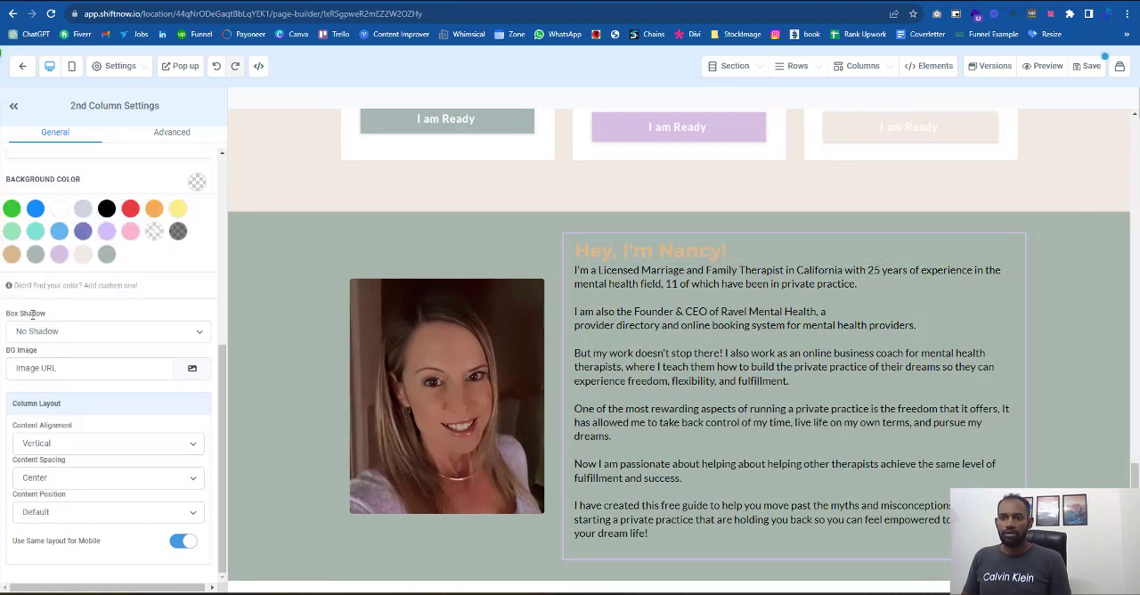
{"action": "left_click", "coordinate": [58, 210]}
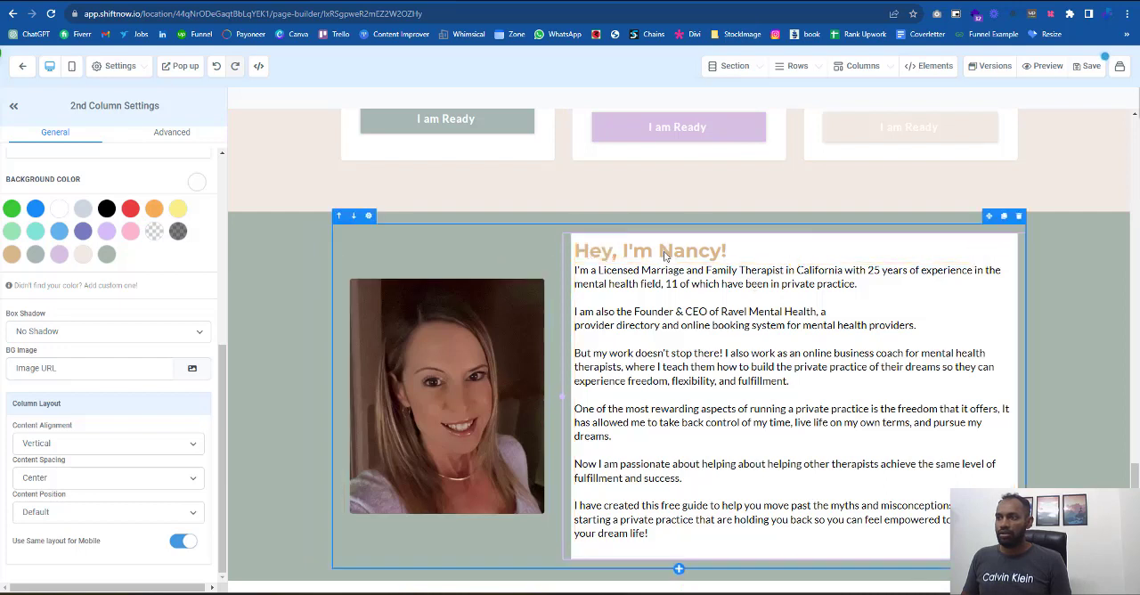
- Set the text column's top padding to 24, increase the padding on its other sides and round its corners
{"action": "scroll", "coordinate": [93, 414], "scroll_direction": "up", "scroll_amount": 2}
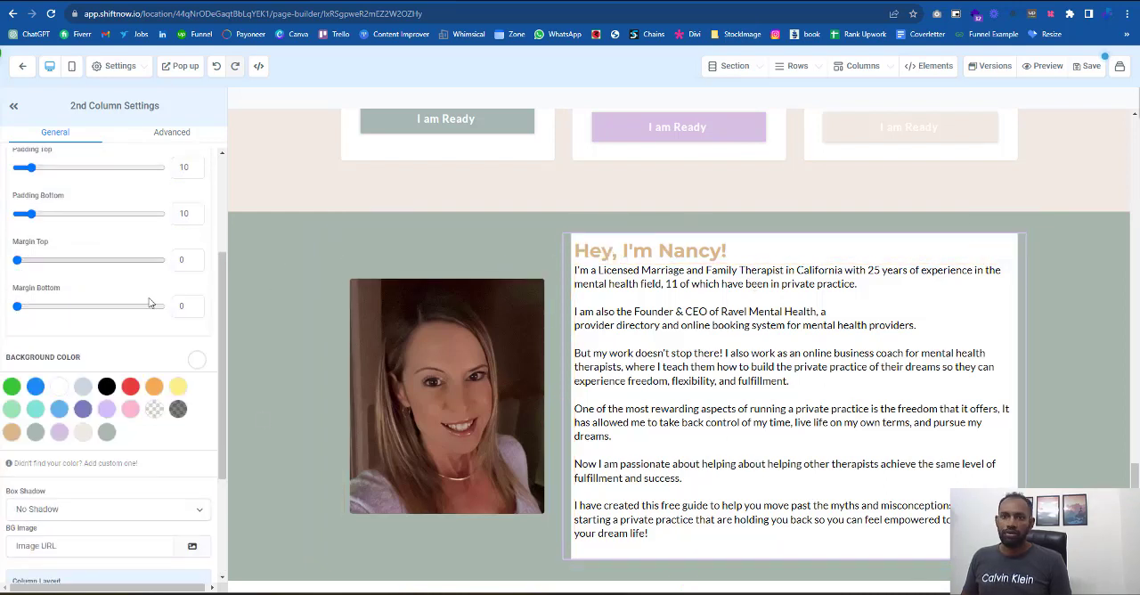
{"action": "scroll", "coordinate": [35, 177], "scroll_direction": "up", "scroll_amount": 1}
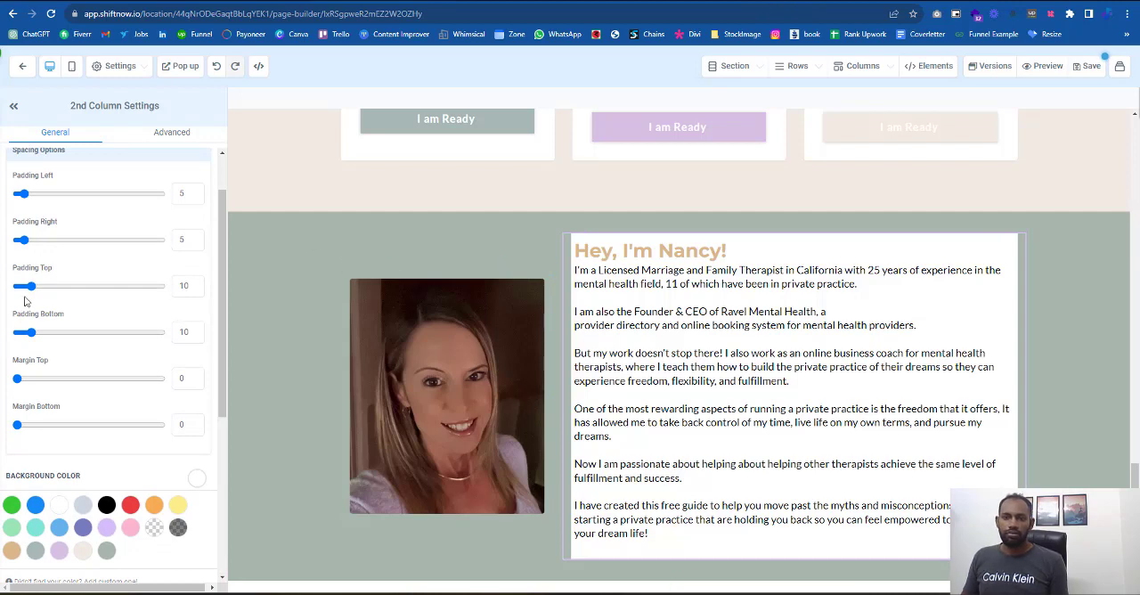
{"action": "left_click_drag", "start_coordinate": [31, 286], "coordinate": [52, 286]}
{"action": "left_click", "coordinate": [43, 332]}
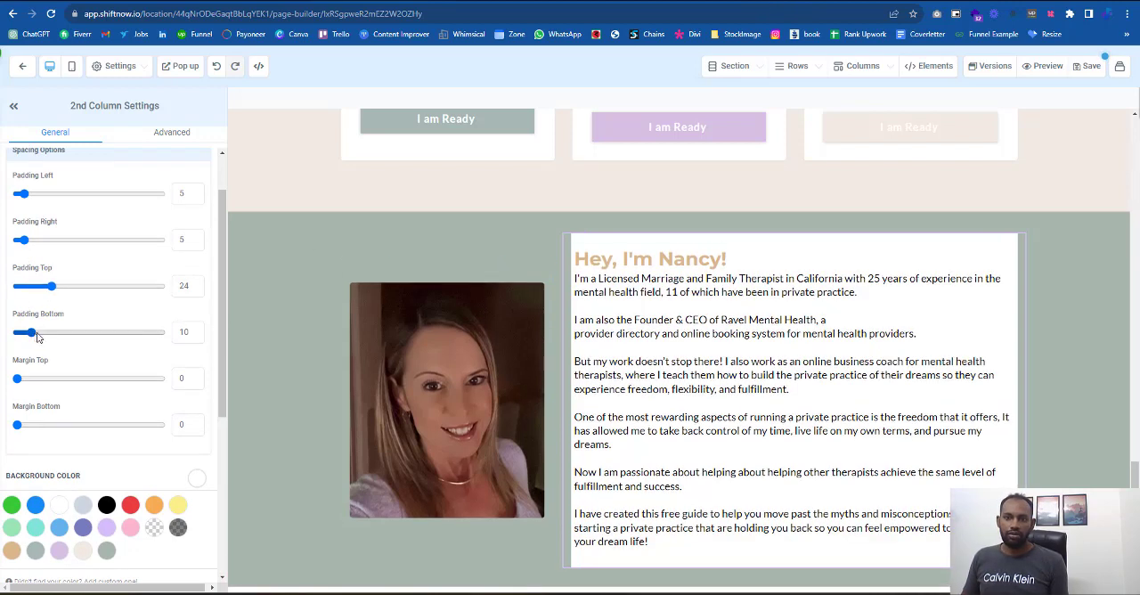
{"action": "left_click_drag", "start_coordinate": [25, 241], "coordinate": [53, 241]}
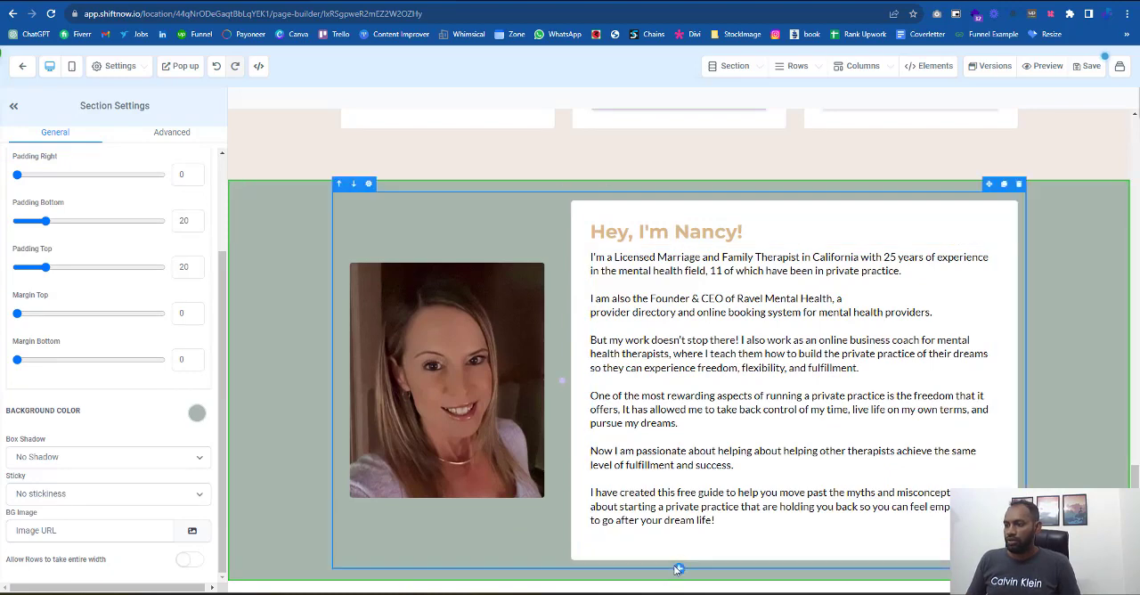
- Add a one-column row below the portrait and bio row and place a button element in it
{"action": "left_click", "coordinate": [679, 569]}
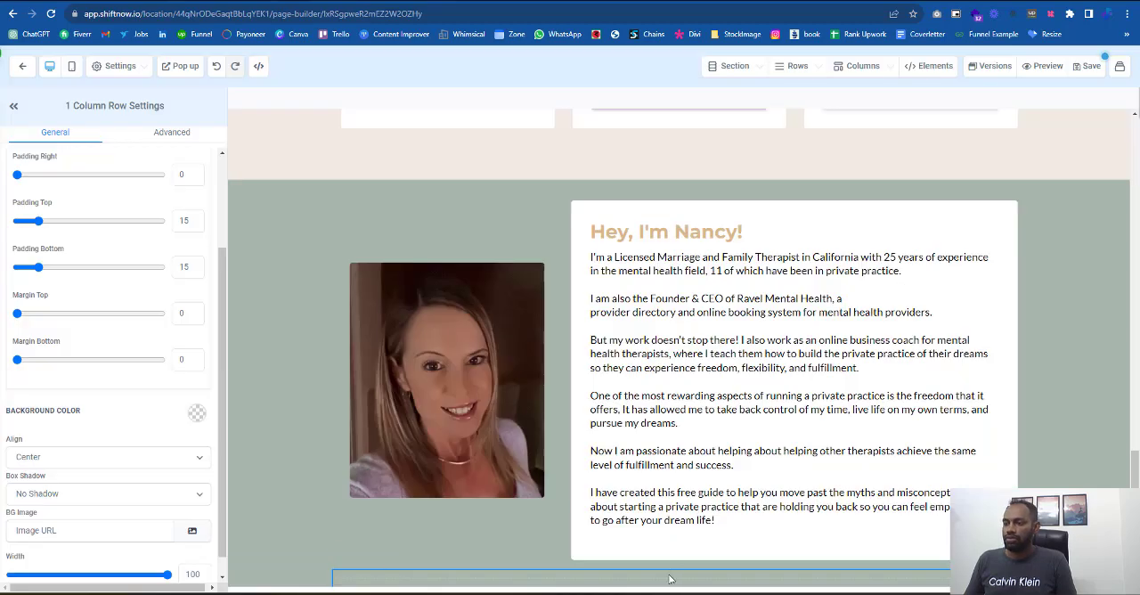
{"action": "scroll", "coordinate": [669, 579], "scroll_direction": "down", "scroll_amount": 2}
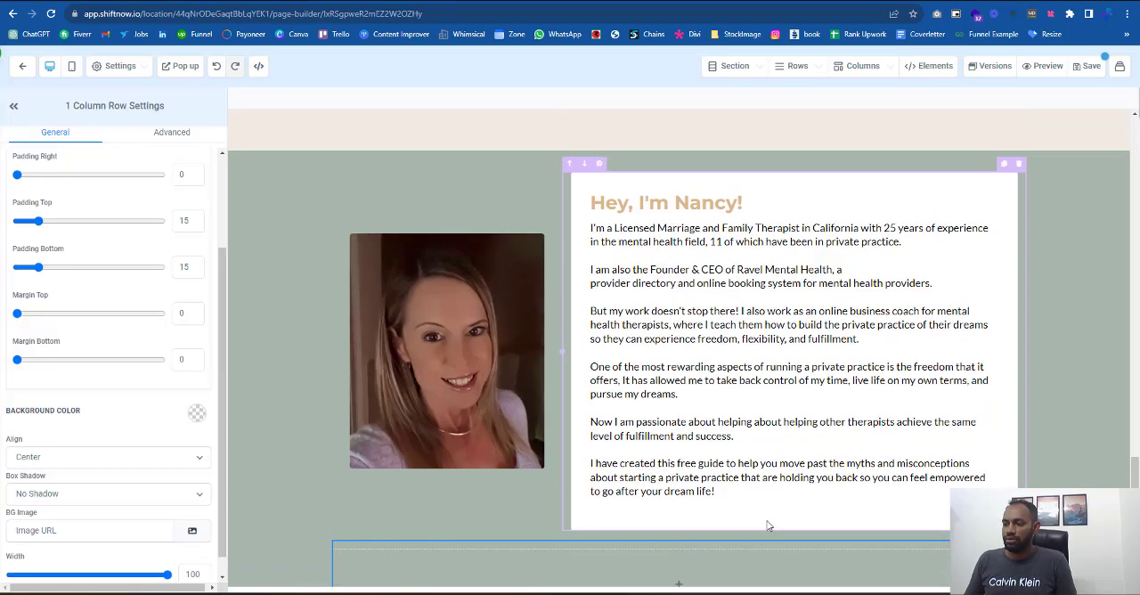
{"action": "left_click", "coordinate": [663, 524]}
{"action": "left_click", "coordinate": [987, 108]}
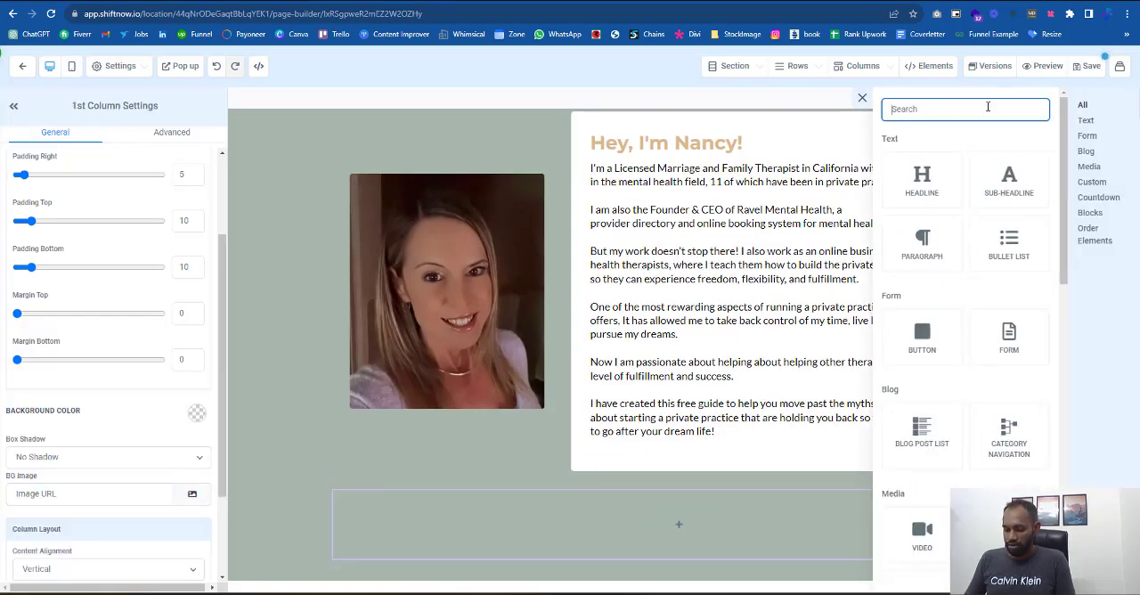
{"action": "type", "text": "bu"}
{"action": "left_click", "coordinate": [932, 283]}
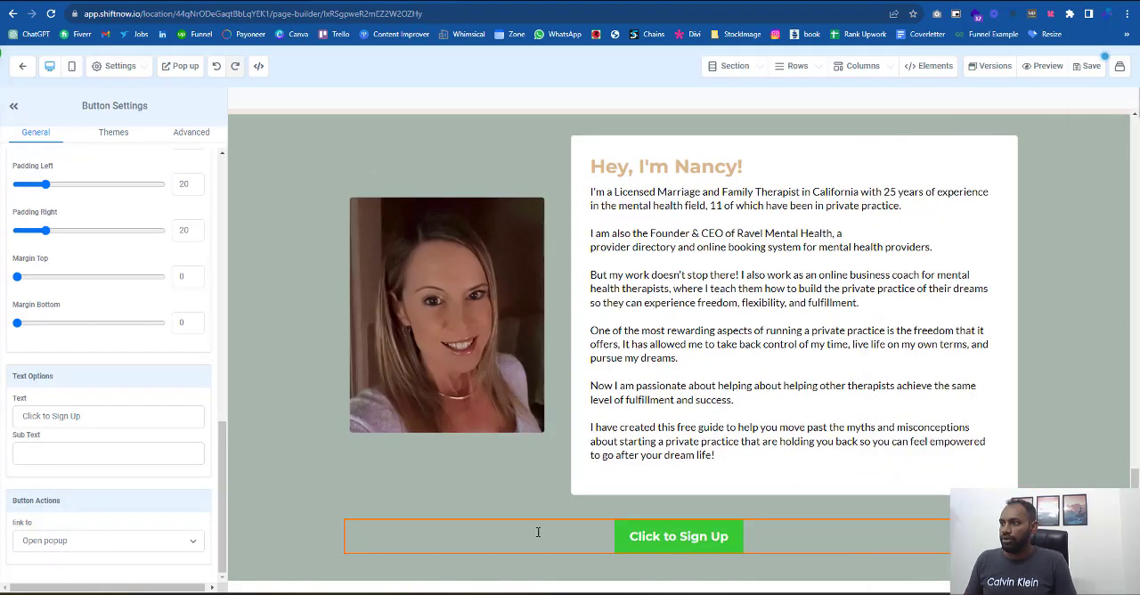
- Set the new button's text to "I am ready to feel empowered"
{"action": "triple_click", "coordinate": [98, 419]}
{"action": "type", "text": "I"}
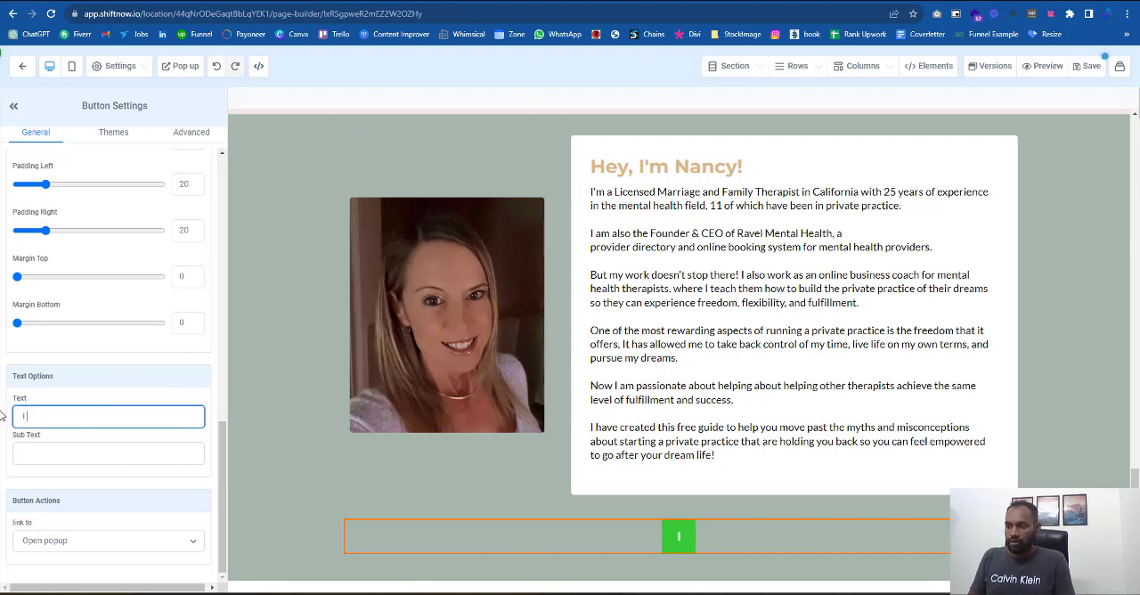
{"action": "type", "text": " am Readuy"}
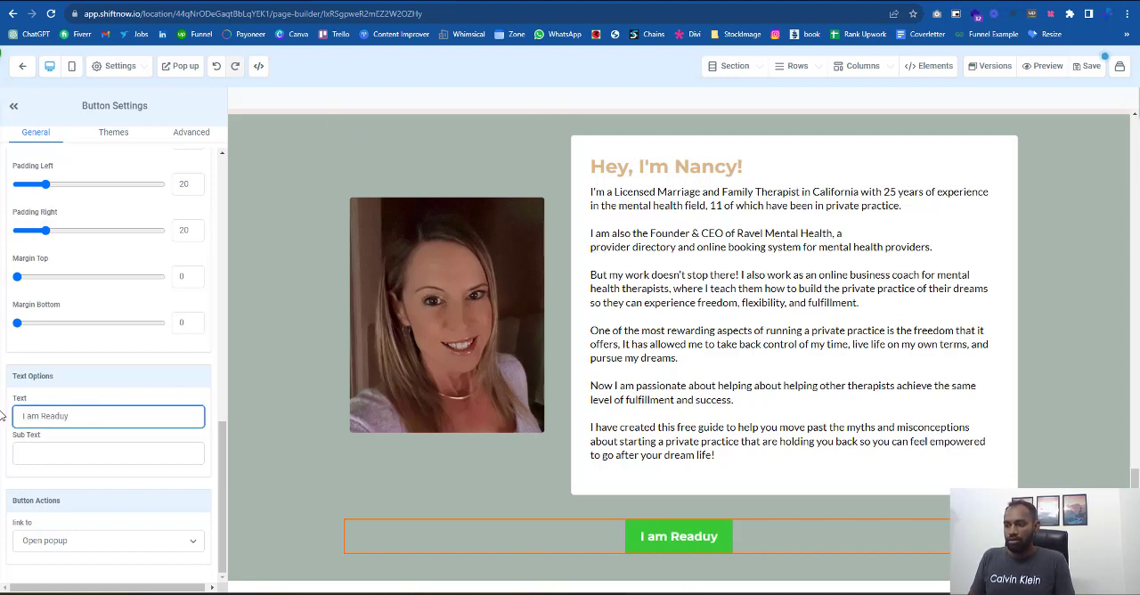
{"action": "key", "text": "BackSpace"}
{"action": "key", "text": "BackSpace"}
{"action": "type", "text": "y"}
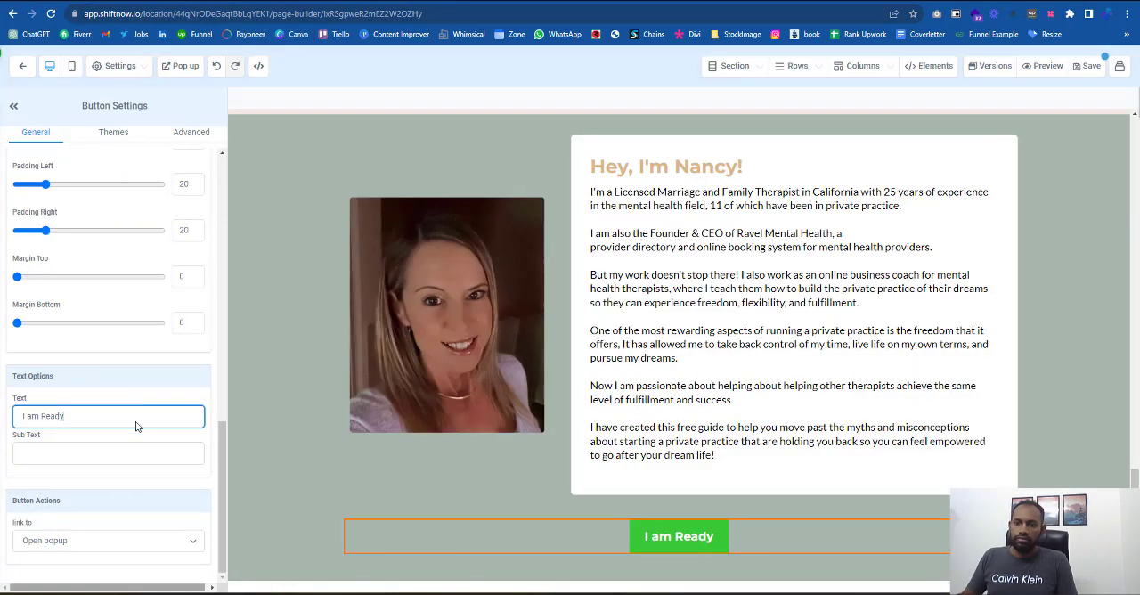
{"action": "key", "text": "ctrl+a"}
{"action": "type", "text": "I am ready to feel empowered"}
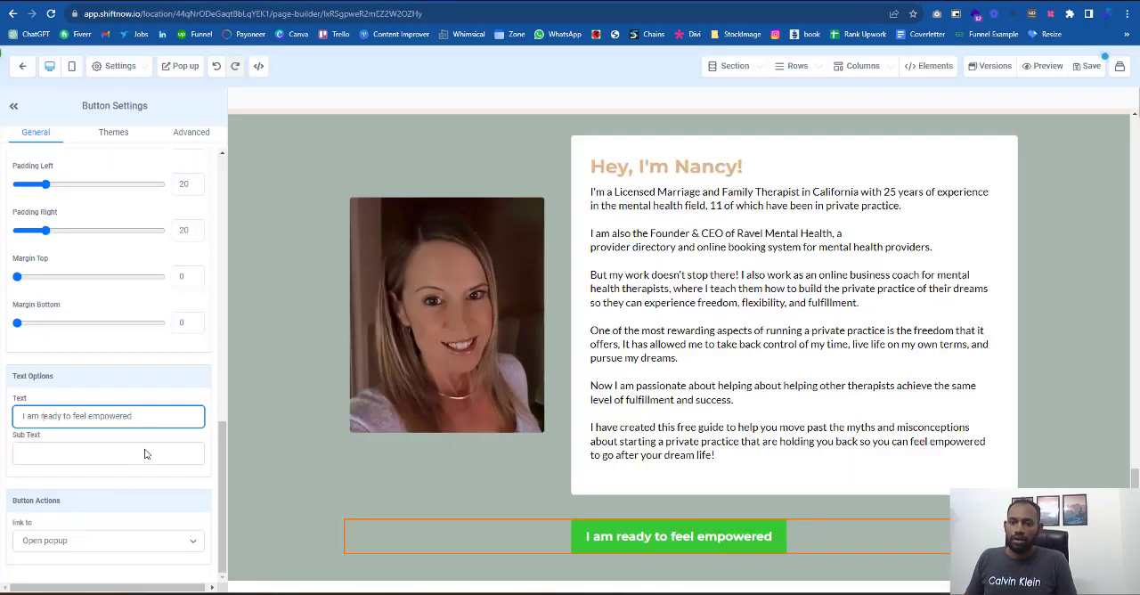
- Change the background color of the button below the bio to the saved tan
{"action": "scroll", "coordinate": [187, 454], "scroll_direction": "up", "scroll_amount": 5}
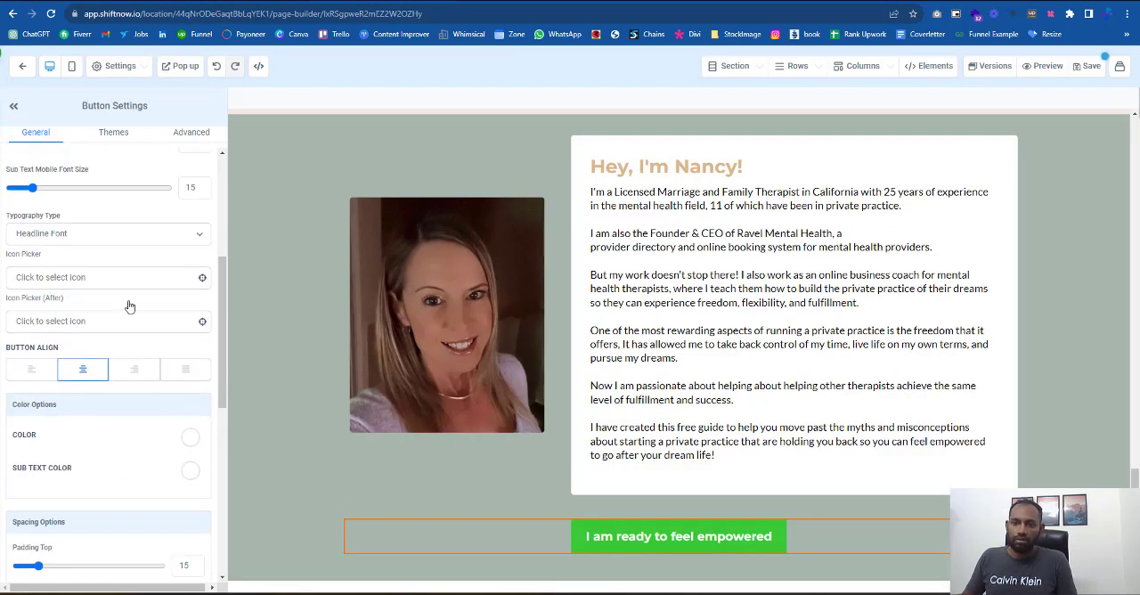
{"action": "scroll", "coordinate": [129, 306], "scroll_direction": "up", "scroll_amount": 5}
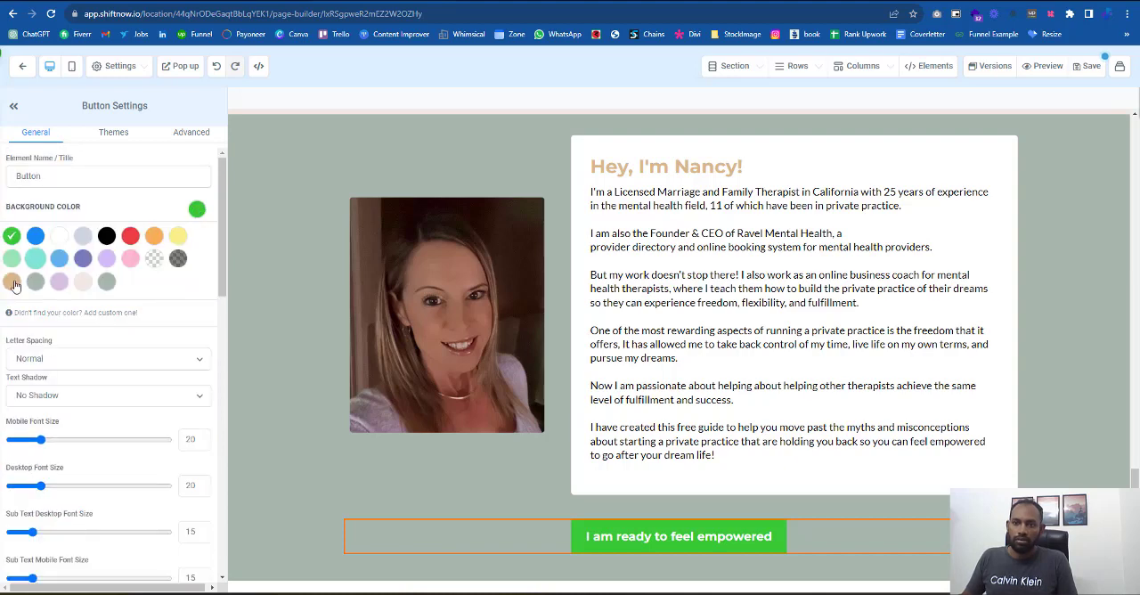
{"action": "left_click", "coordinate": [11, 282]}
{"action": "scroll", "coordinate": [162, 283], "scroll_direction": "down", "scroll_amount": 8}
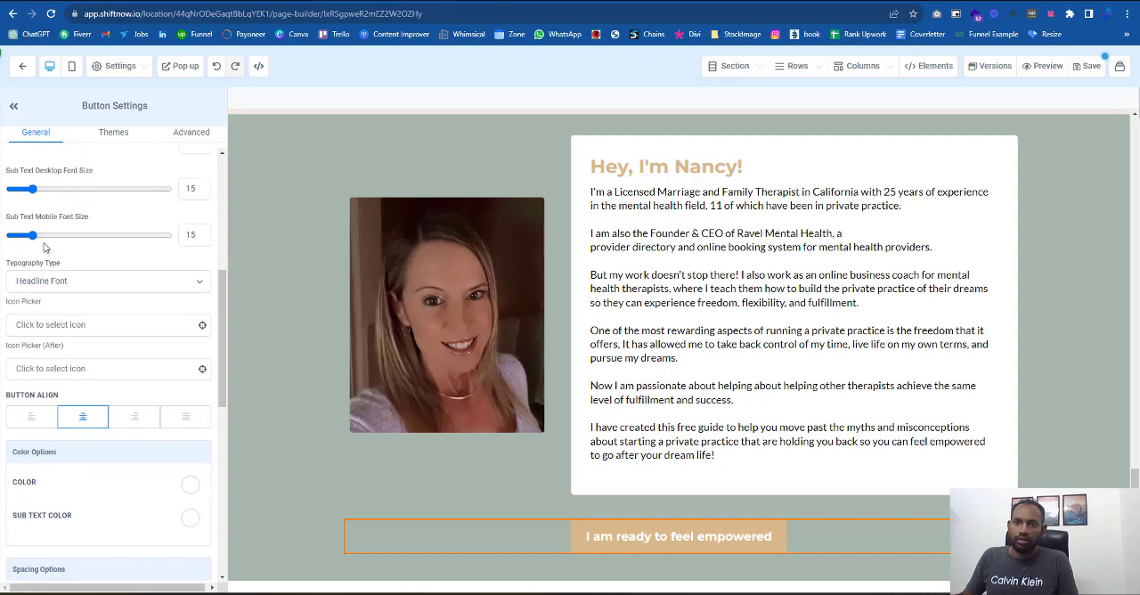
- Set the desktop font size of the button below the bio to 15
{"action": "scroll", "coordinate": [27, 293], "scroll_direction": "up", "scroll_amount": 3}
{"action": "mouse_move", "coordinate": [42, 261]}
{"action": "left_mouse_down"}
{"action": "mouse_move", "coordinate": [27, 262]}
{"action": "mouse_move", "coordinate": [36, 264]}
{"action": "left_mouse_up"}
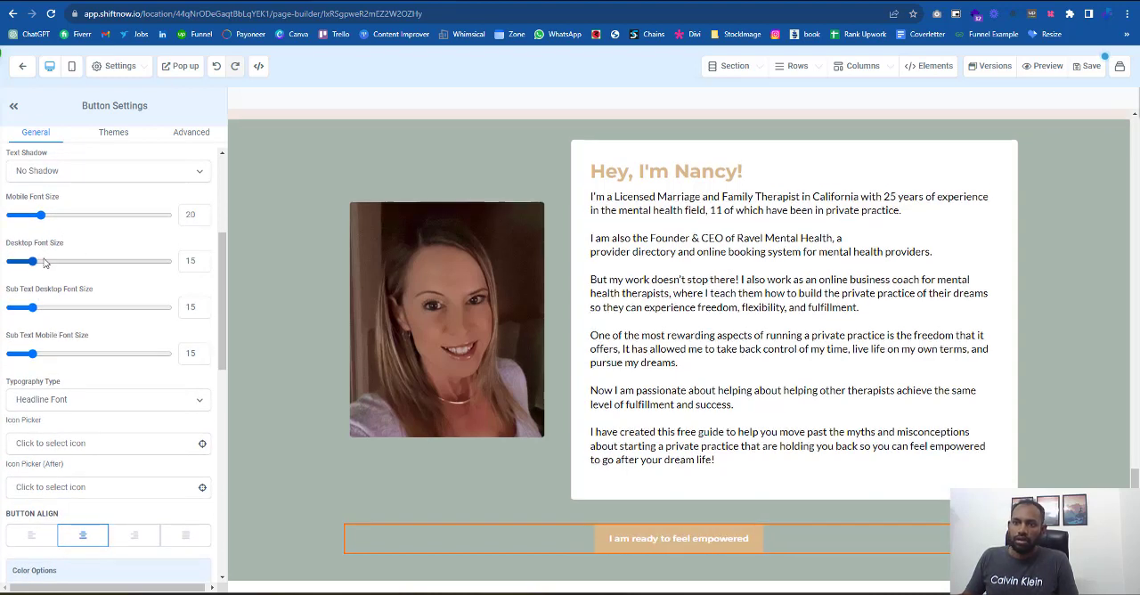
{"action": "scroll", "coordinate": [83, 267], "scroll_direction": "down", "scroll_amount": 3}
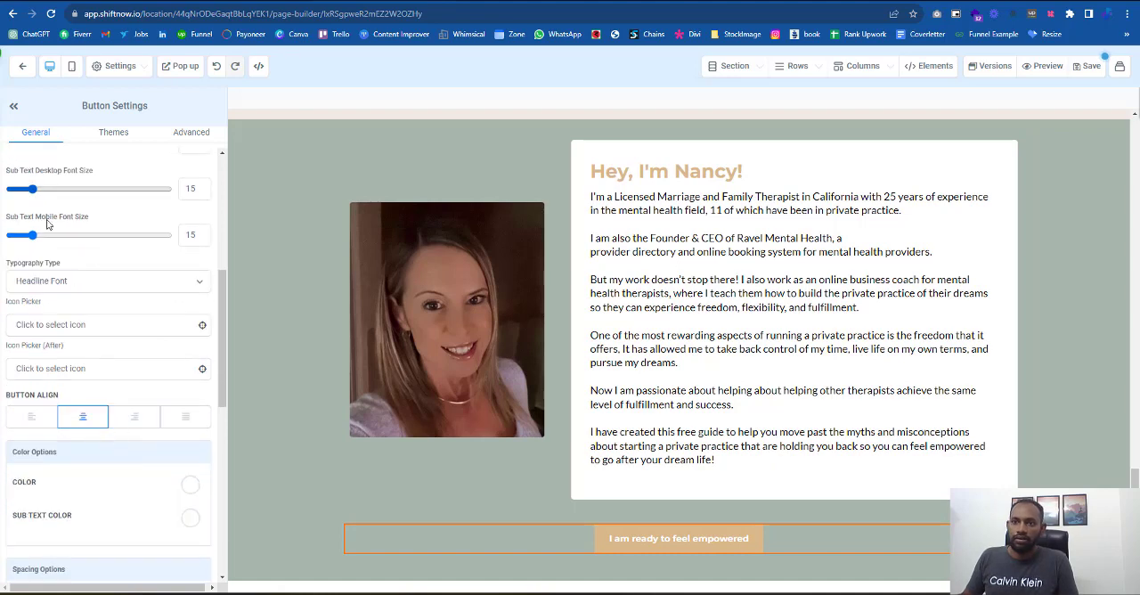
- Widen the button with padding of 16 at the top, 100 on the right and 99 on the left
{"action": "scroll", "coordinate": [97, 355], "scroll_direction": "down", "scroll_amount": 3}
{"action": "left_click_drag", "start_coordinate": [36, 500], "coordinate": [41, 501]}
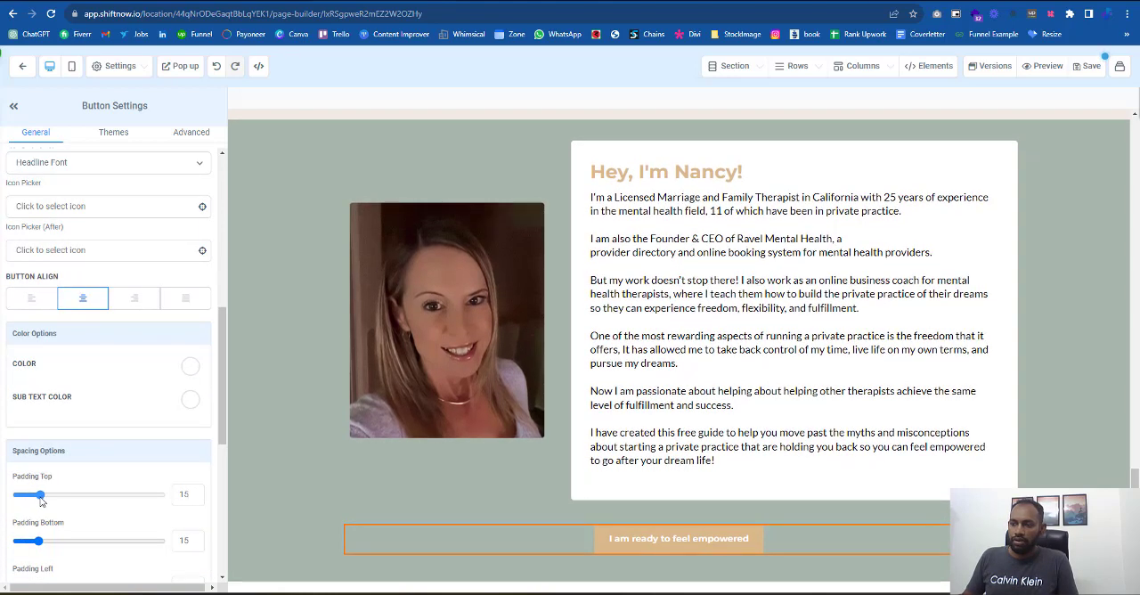
{"action": "scroll", "coordinate": [109, 395], "scroll_direction": "down", "scroll_amount": 9}
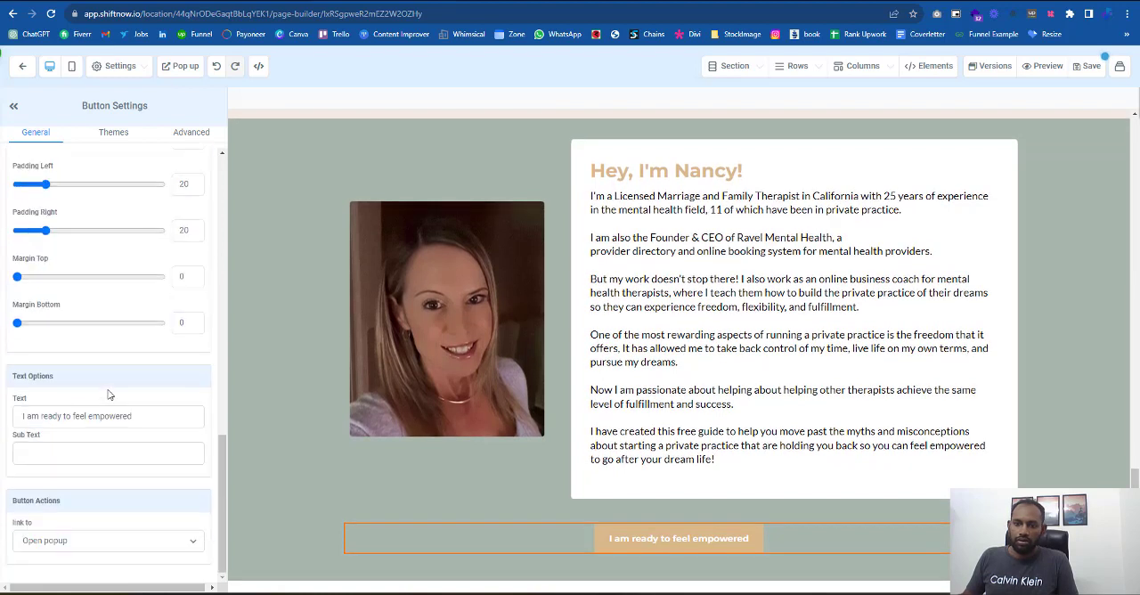
{"action": "scroll", "coordinate": [22, 335], "scroll_direction": "up", "scroll_amount": 2}
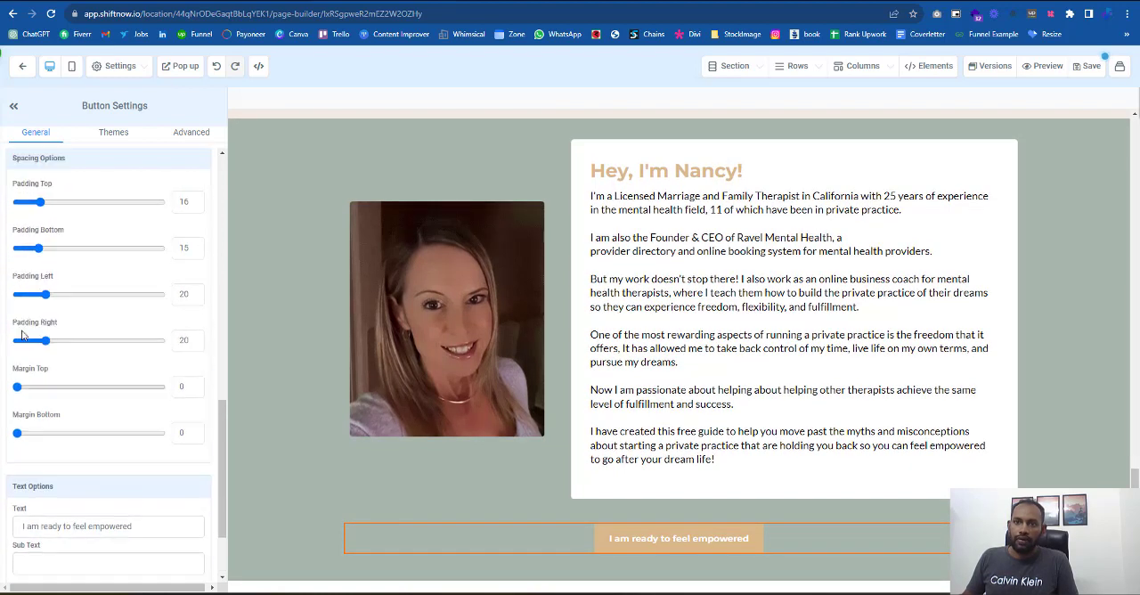
{"action": "left_click_drag", "start_coordinate": [47, 350], "coordinate": [160, 349]}
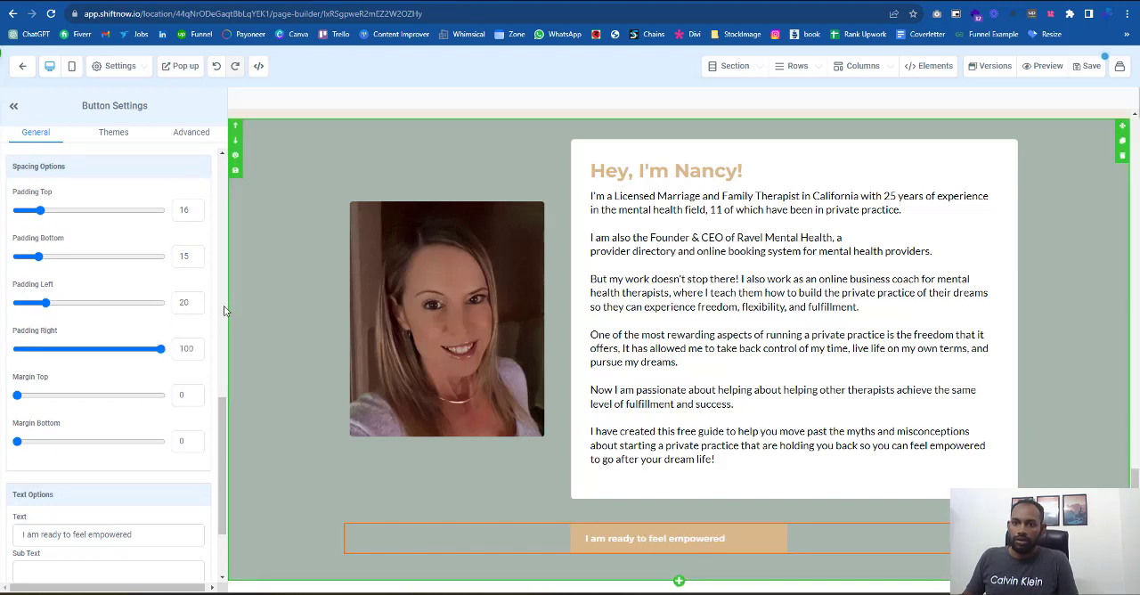
{"action": "left_click_drag", "start_coordinate": [58, 307], "coordinate": [160, 305]}
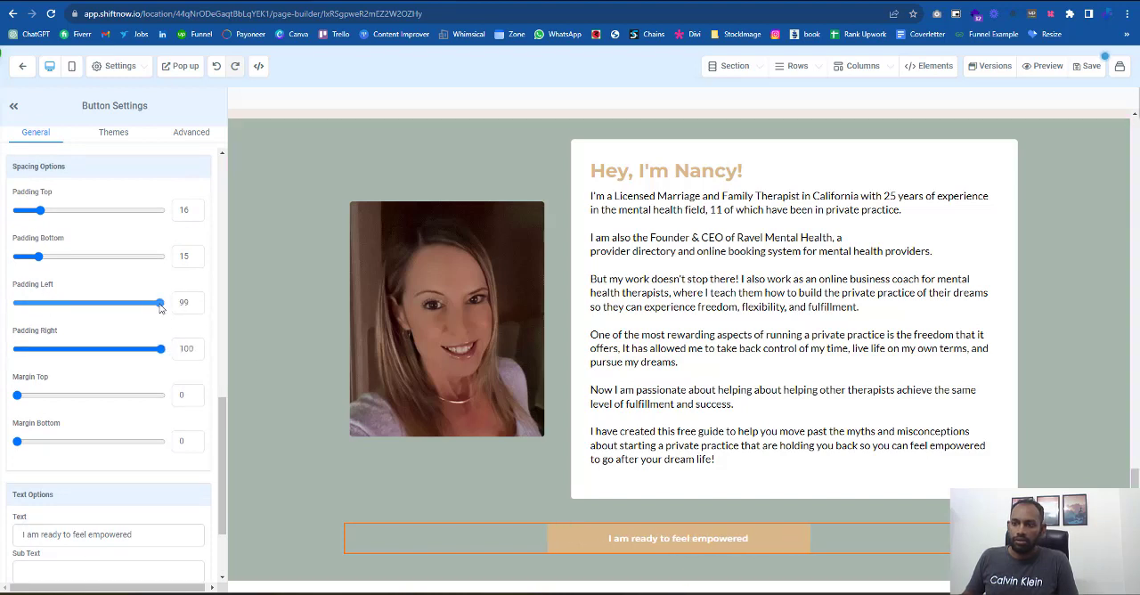
{"action": "scroll", "coordinate": [70, 297], "scroll_direction": "down", "scroll_amount": 2}
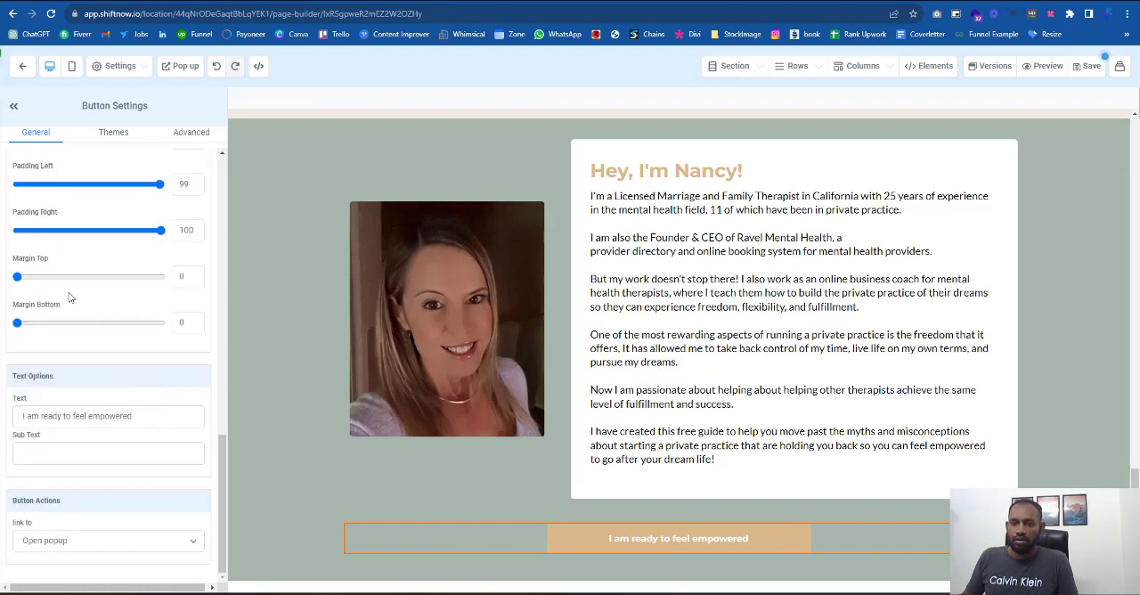
- Give the button a full border and make the border color transparent
{"action": "left_click", "coordinate": [203, 132]}
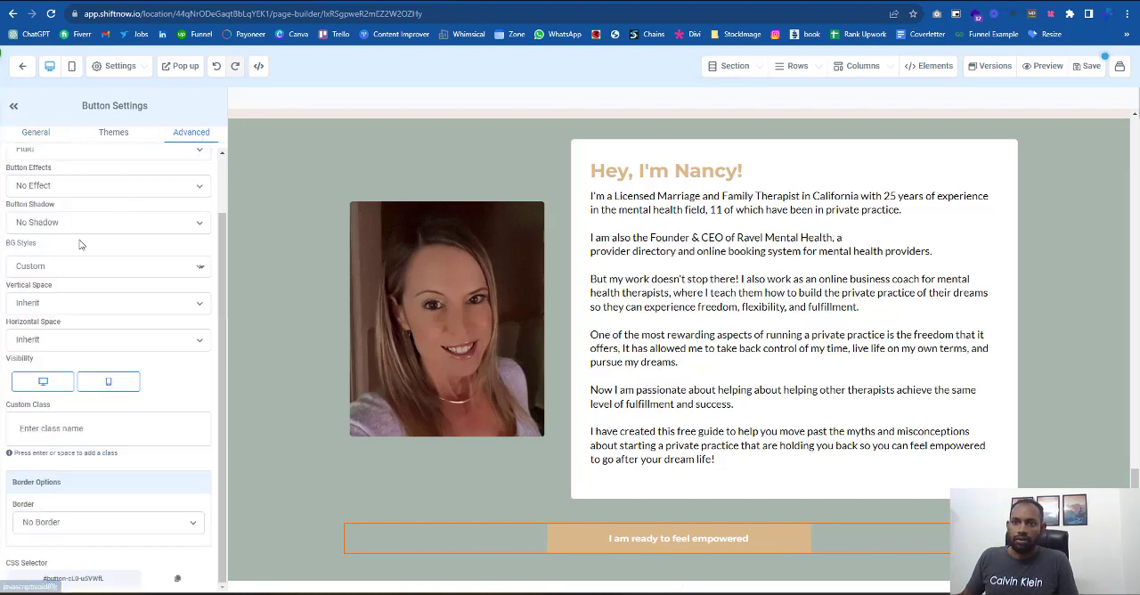
{"action": "scroll", "coordinate": [62, 194], "scroll_direction": "up", "scroll_amount": 1}
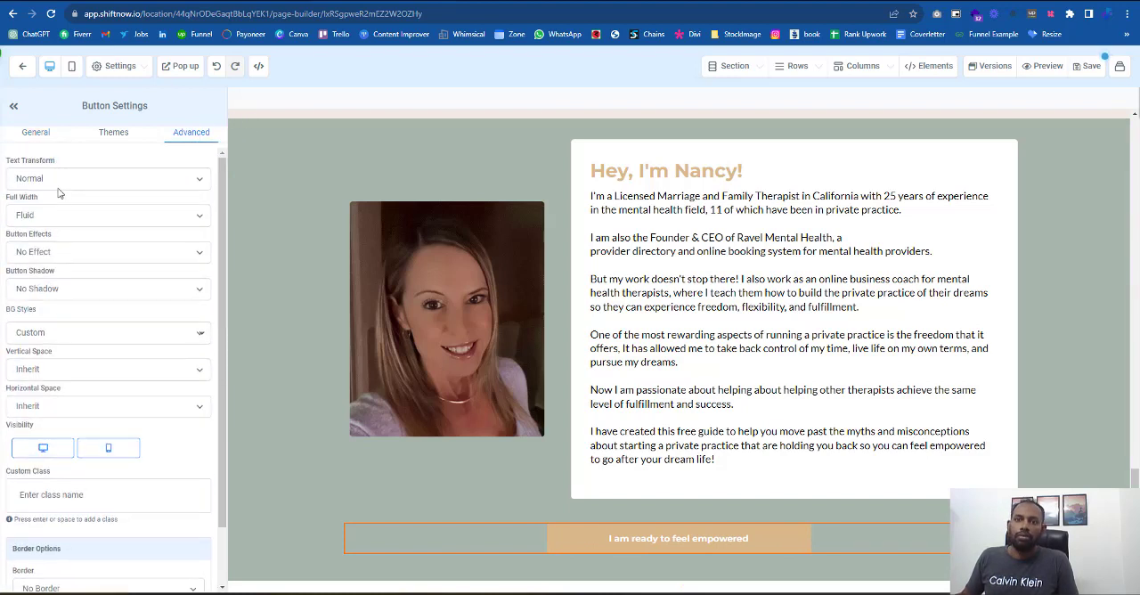
{"action": "left_click", "coordinate": [58, 178]}
{"action": "left_click", "coordinate": [55, 194]}
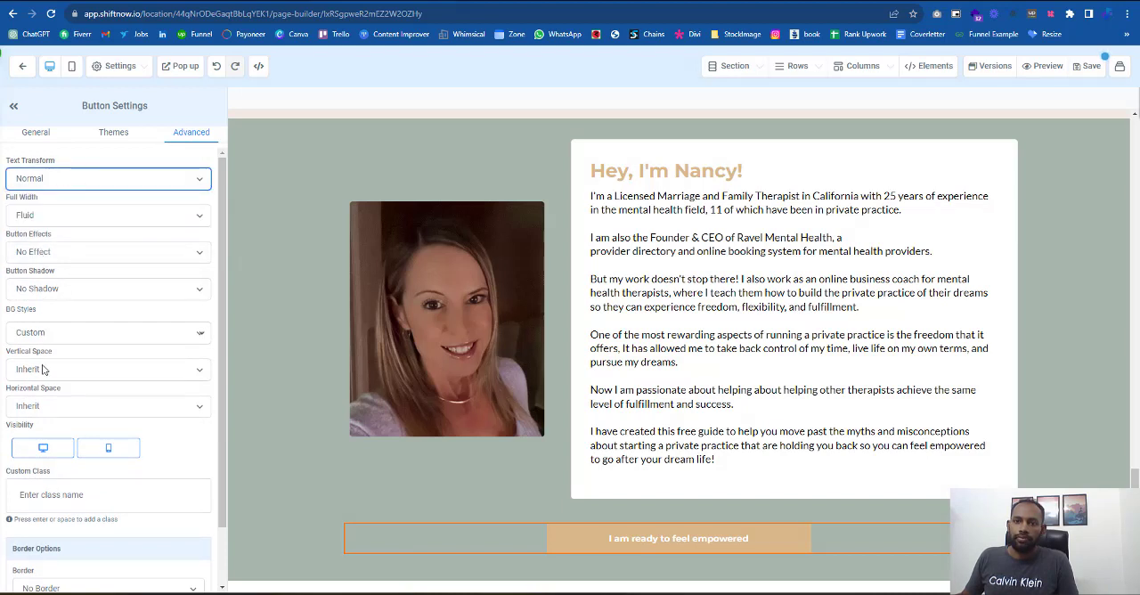
{"action": "scroll", "coordinate": [127, 418], "scroll_direction": "down", "scroll_amount": 1}
{"action": "left_click", "coordinate": [109, 531]}
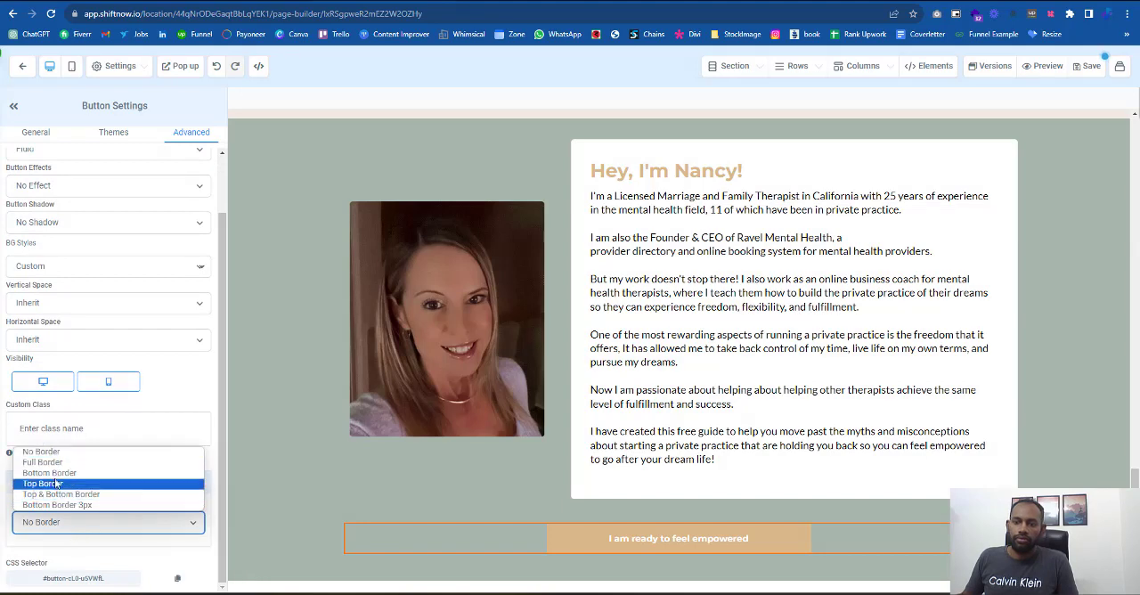
{"action": "left_click", "coordinate": [56, 463]}
{"action": "scroll", "coordinate": [63, 489], "scroll_direction": "down", "scroll_amount": 2}
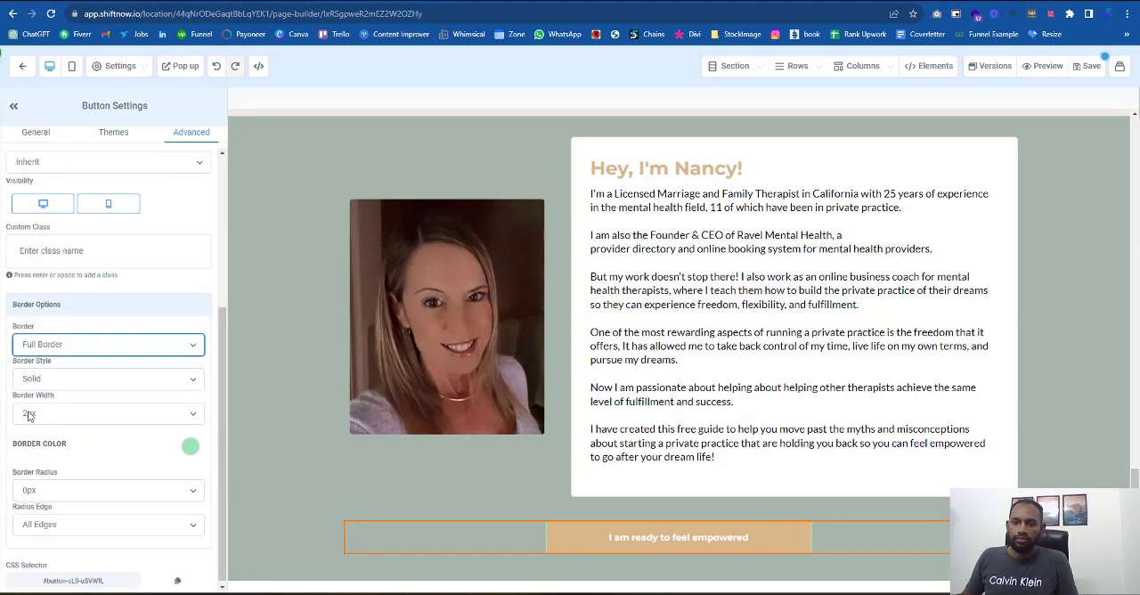
{"action": "left_click", "coordinate": [190, 451]}
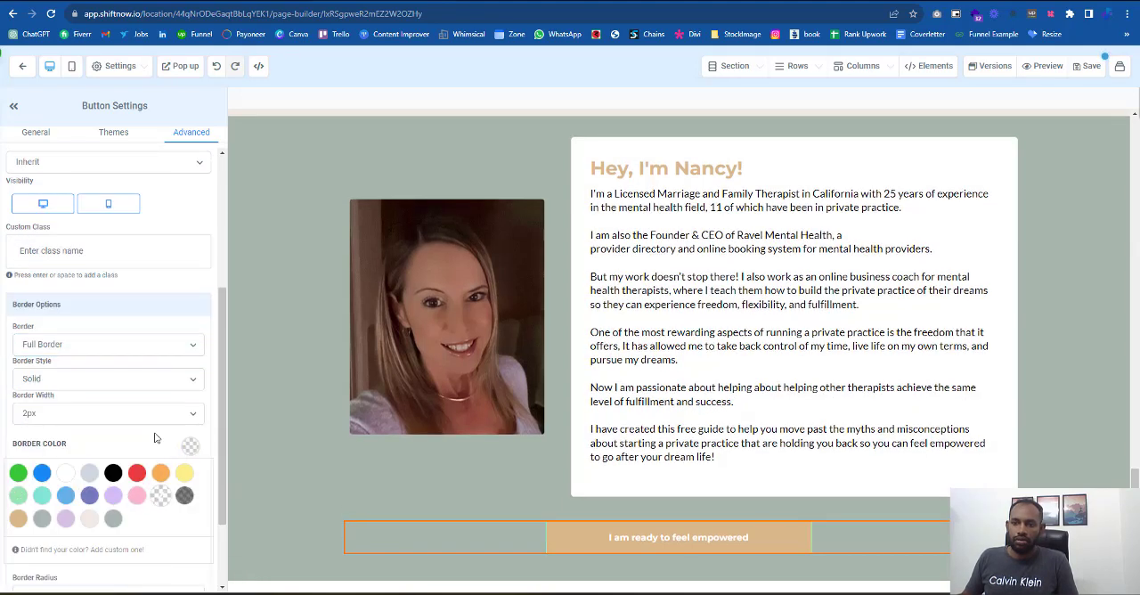
{"action": "scroll", "coordinate": [107, 513], "scroll_direction": "down", "scroll_amount": 2}
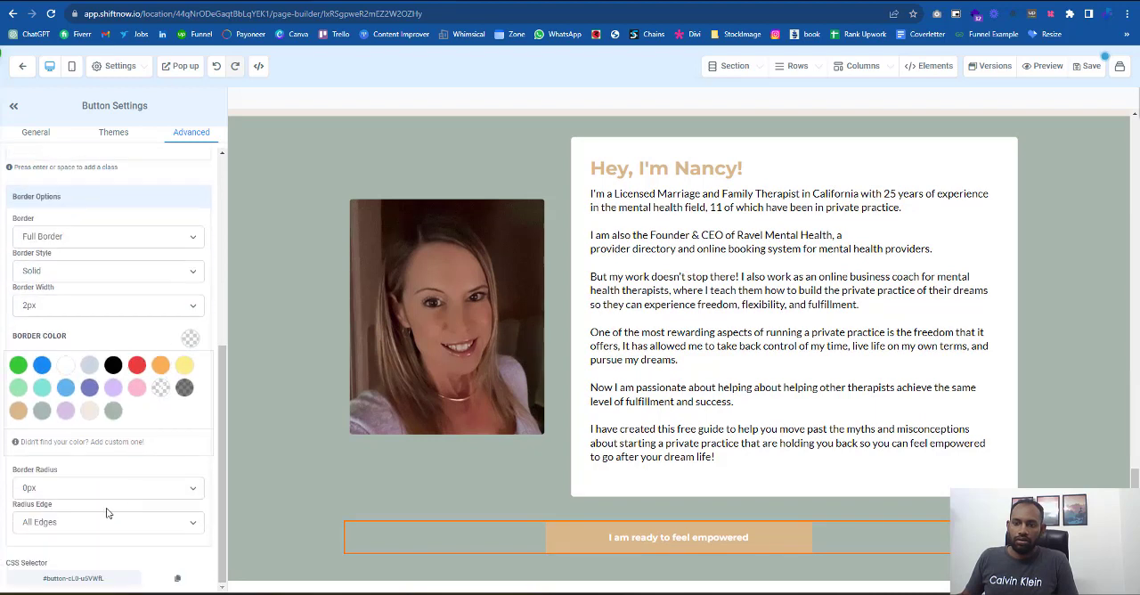
- Set the button's border radius to 5px
{"action": "left_click", "coordinate": [58, 489]}
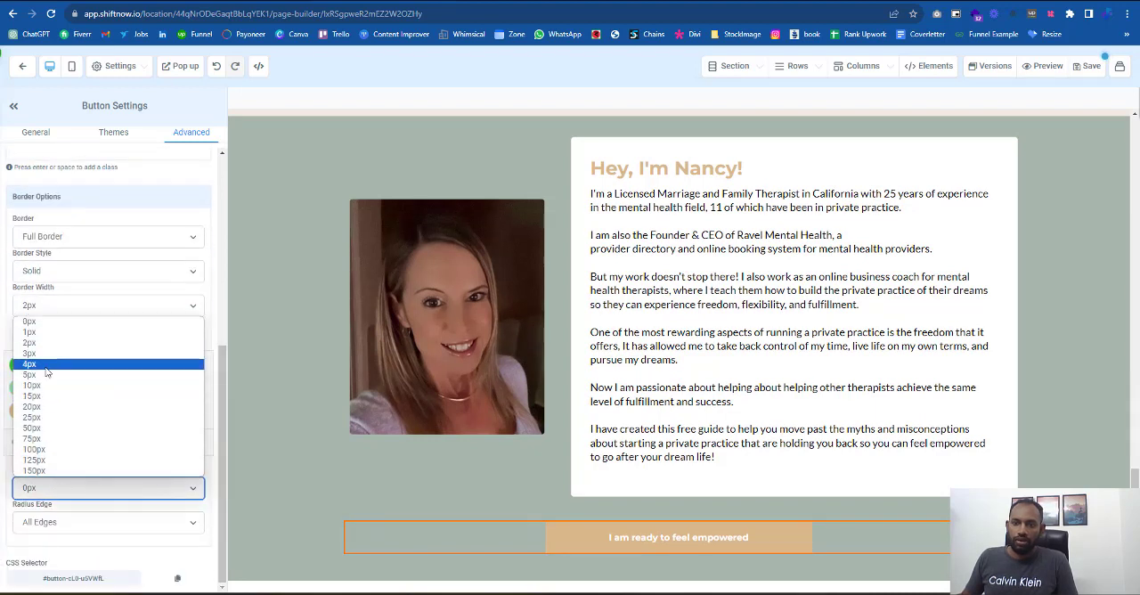
{"action": "left_click", "coordinate": [48, 377]}
{"action": "left_click", "coordinate": [1059, 479]}
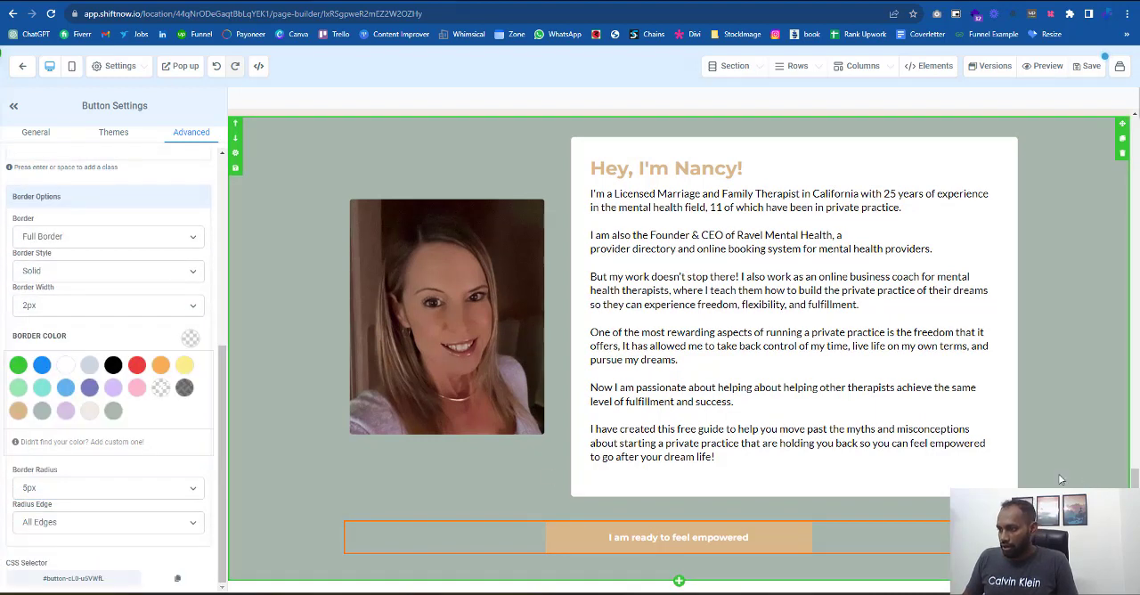
- Apply the Glow (loop) effect and a Soft Shadow to the button below the bio
{"action": "left_click", "coordinate": [577, 537]}
{"action": "left_click", "coordinate": [191, 134]}
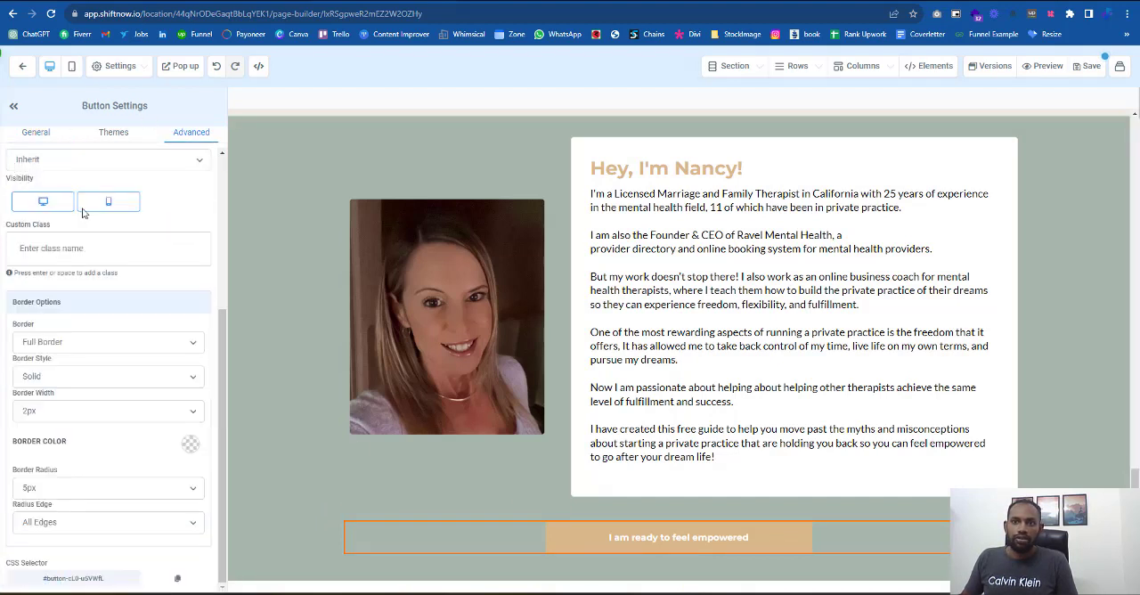
{"action": "scroll", "coordinate": [71, 212], "scroll_direction": "up", "scroll_amount": 4}
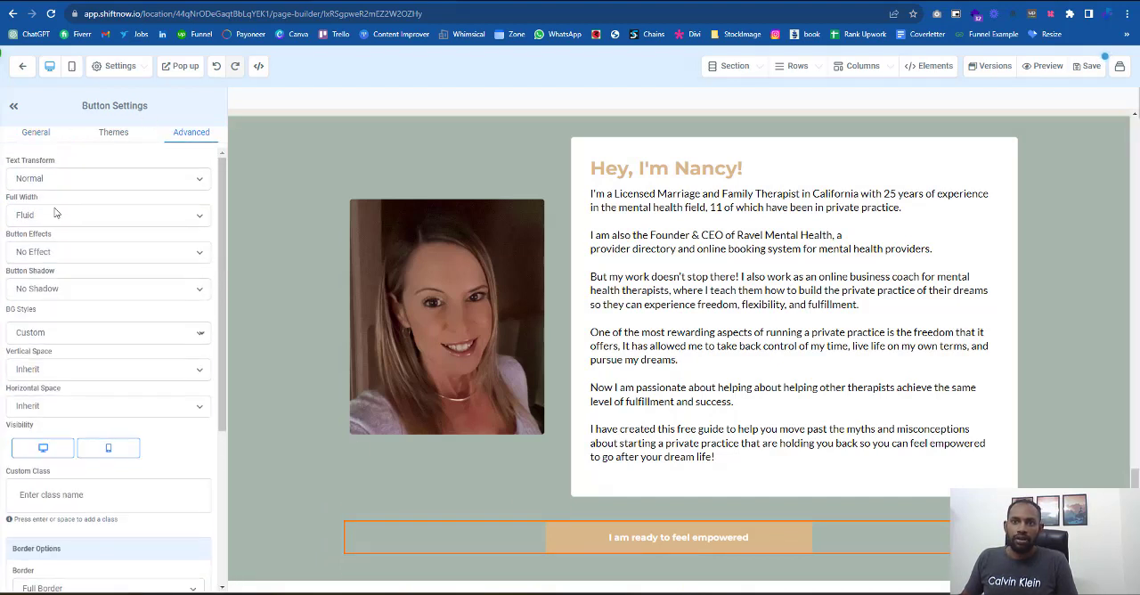
{"action": "left_click", "coordinate": [48, 253]}
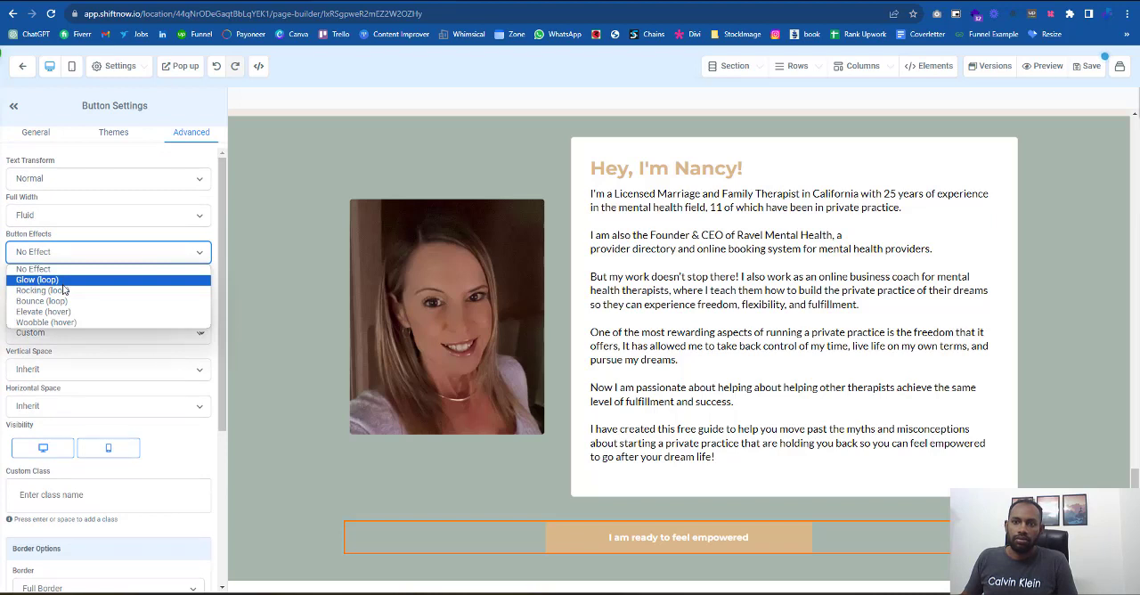
{"action": "left_click", "coordinate": [58, 282]}
{"action": "left_click", "coordinate": [62, 290]}
{"action": "left_click", "coordinate": [54, 323]}
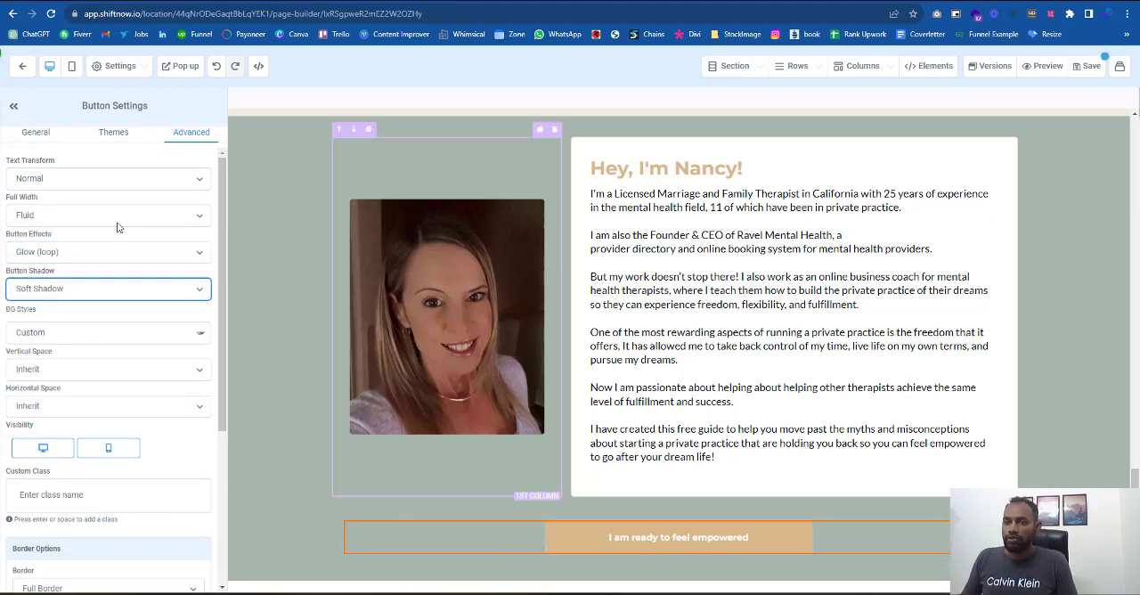
- Try the Fill Width setting on the button and set it back to Fluid
{"action": "left_click", "coordinate": [42, 182]}
{"action": "left_click", "coordinate": [31, 215]}
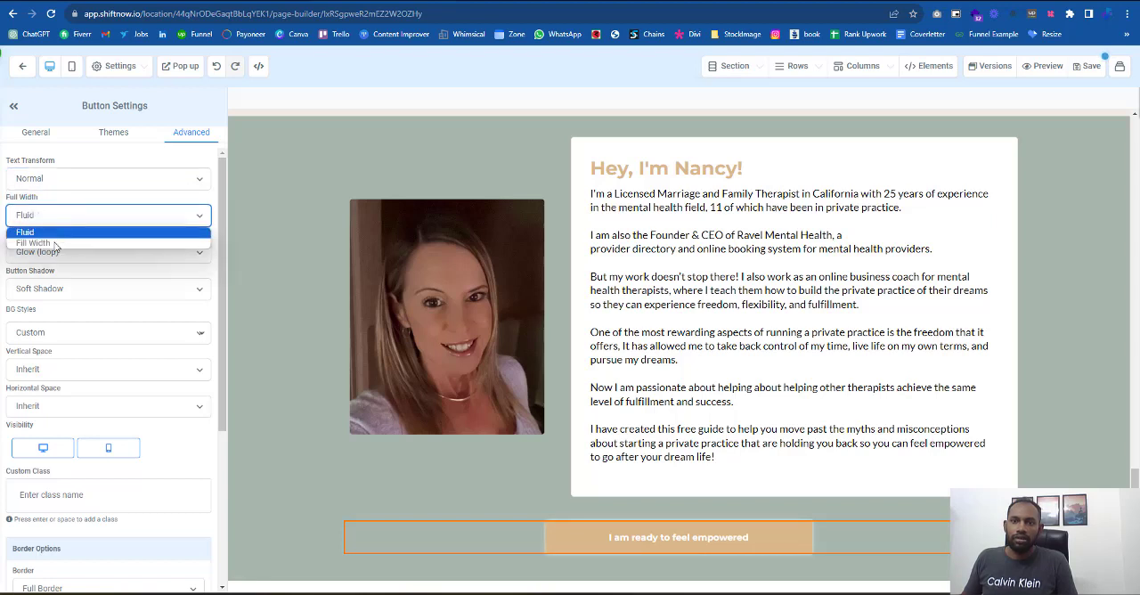
{"action": "left_click", "coordinate": [40, 243]}
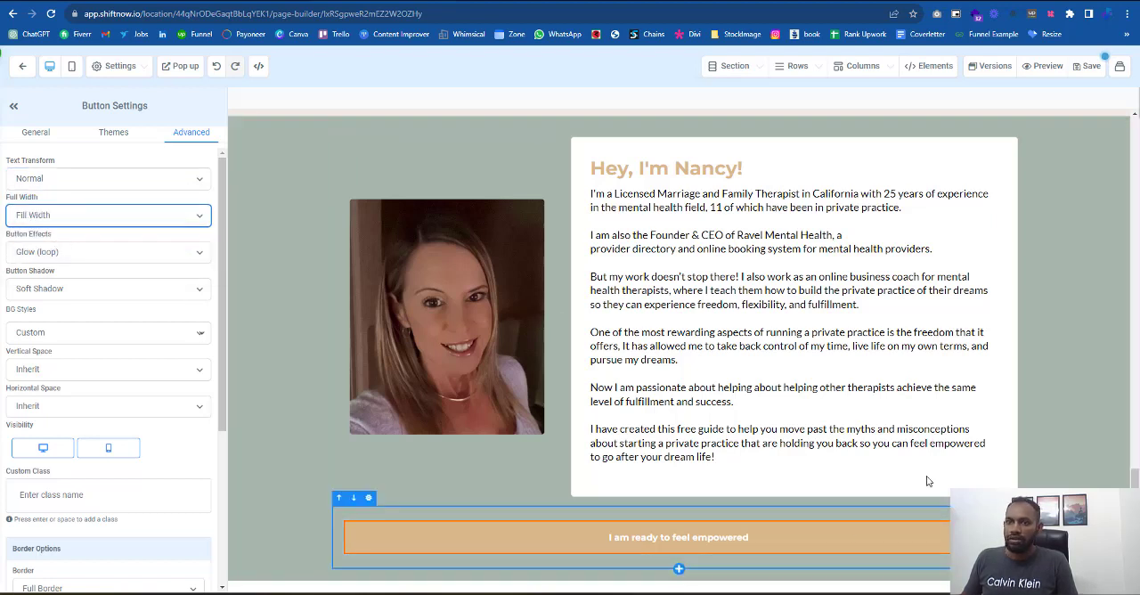
{"action": "left_click", "coordinate": [62, 218]}
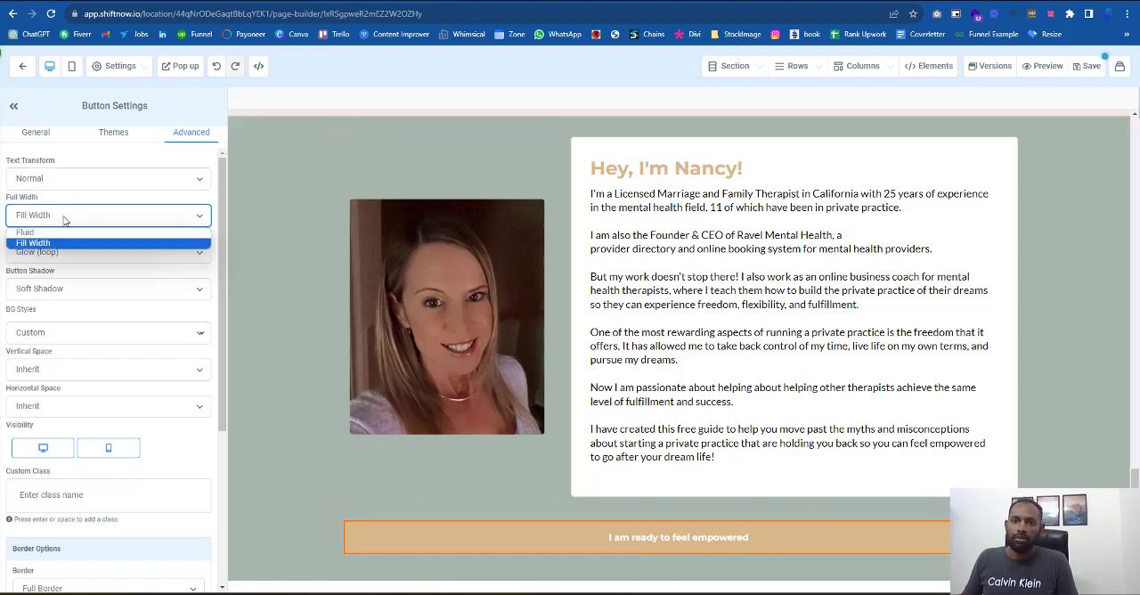
{"action": "left_click", "coordinate": [40, 230]}
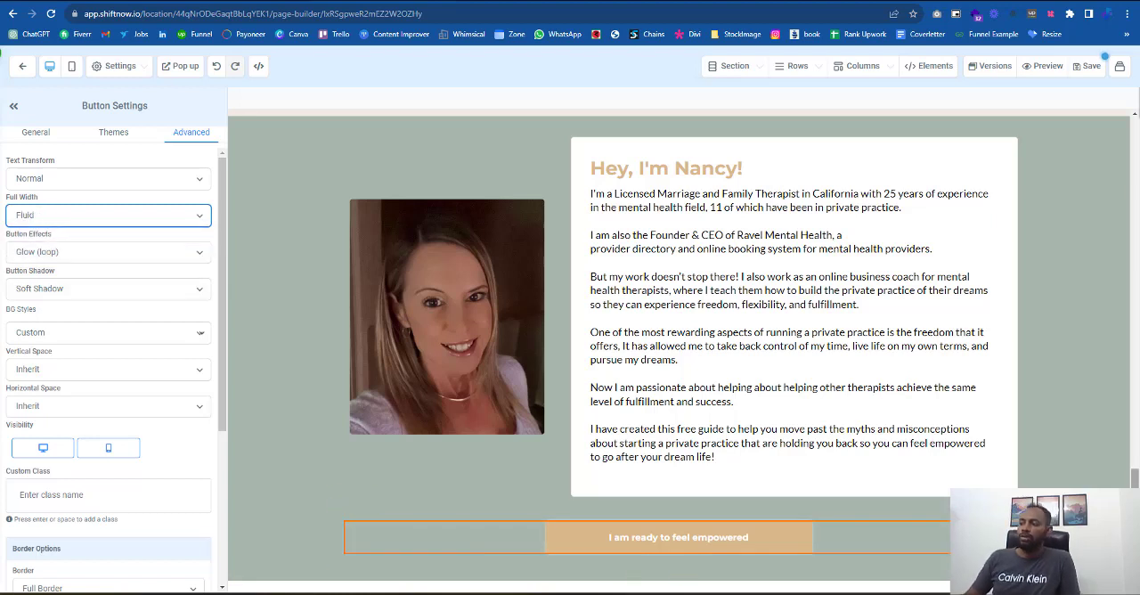
{"action": "left_click", "coordinate": [884, 570]}
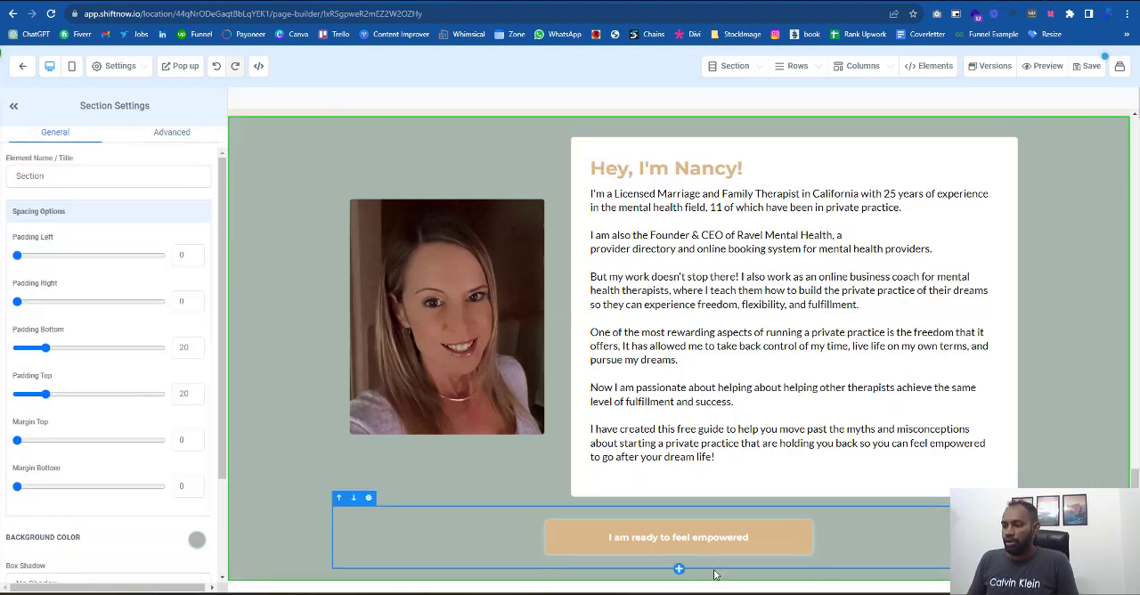
- Add a full-width section below the bio section and place a one-column row in it, following the reference footer
{"action": "left_click", "coordinate": [679, 583]}
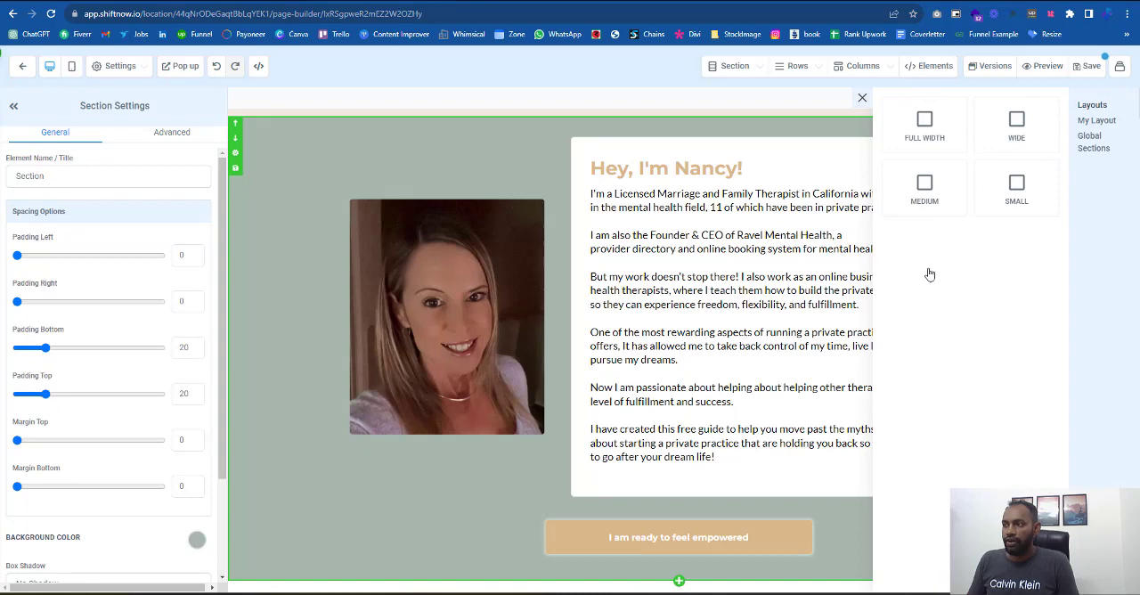
{"action": "left_click", "coordinate": [926, 147]}
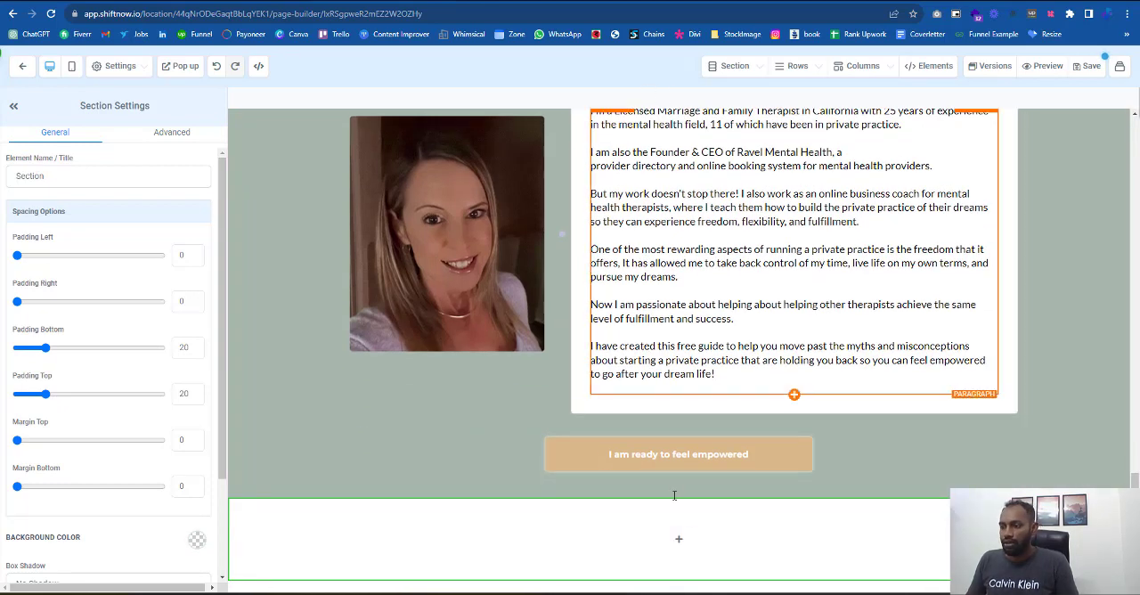
{"action": "left_click", "coordinate": [678, 539]}
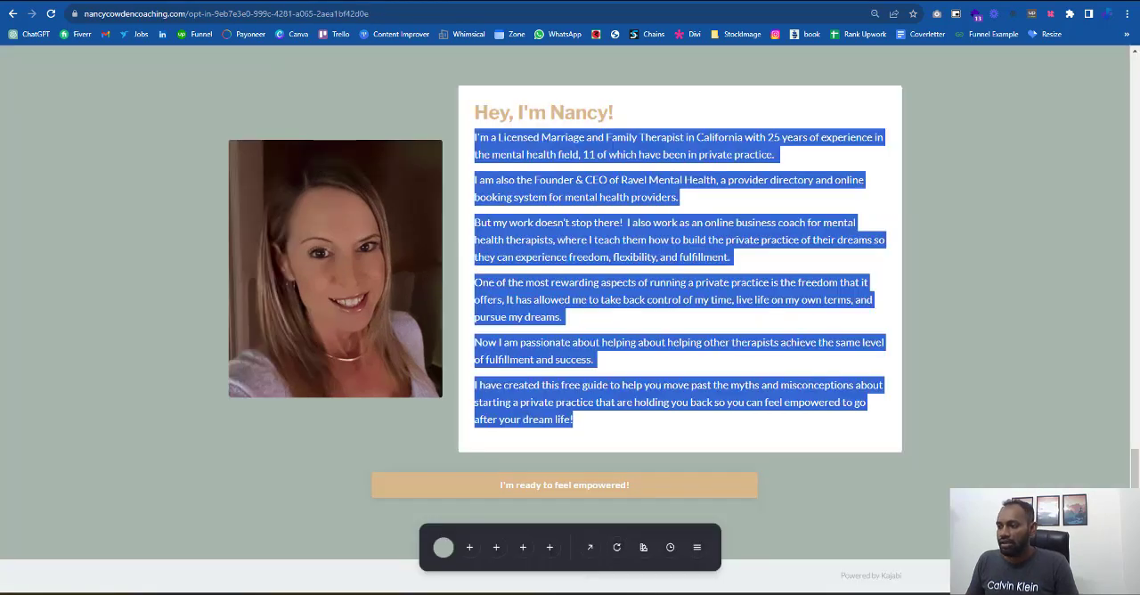
{"action": "left_click_drag", "start_coordinate": [906, 577], "coordinate": [366, 583]}
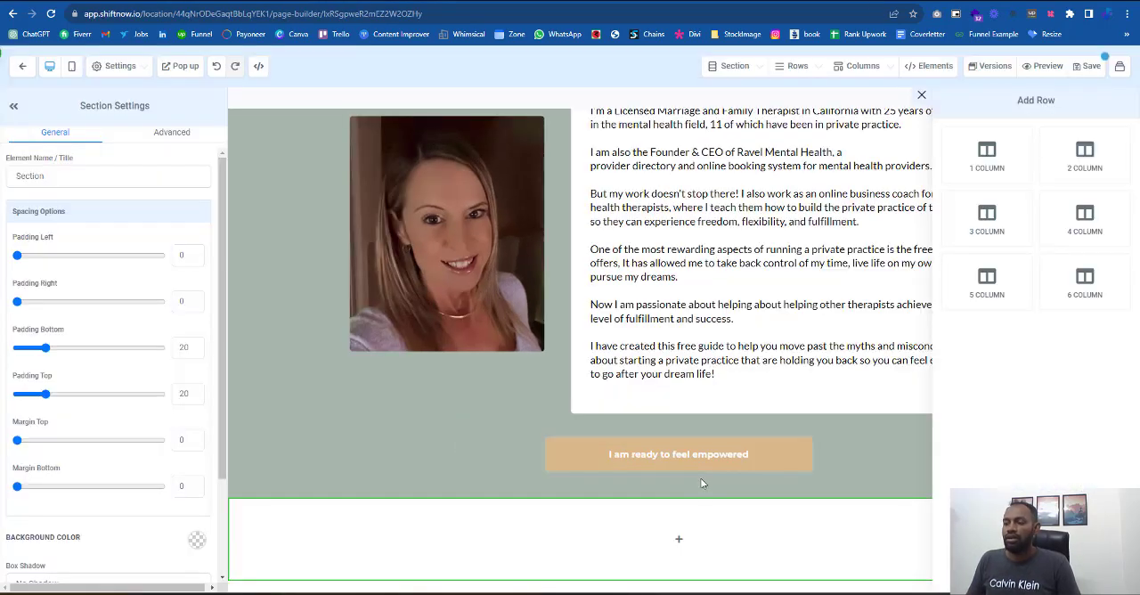
{"action": "left_click_drag", "start_coordinate": [982, 160], "coordinate": [676, 541]}
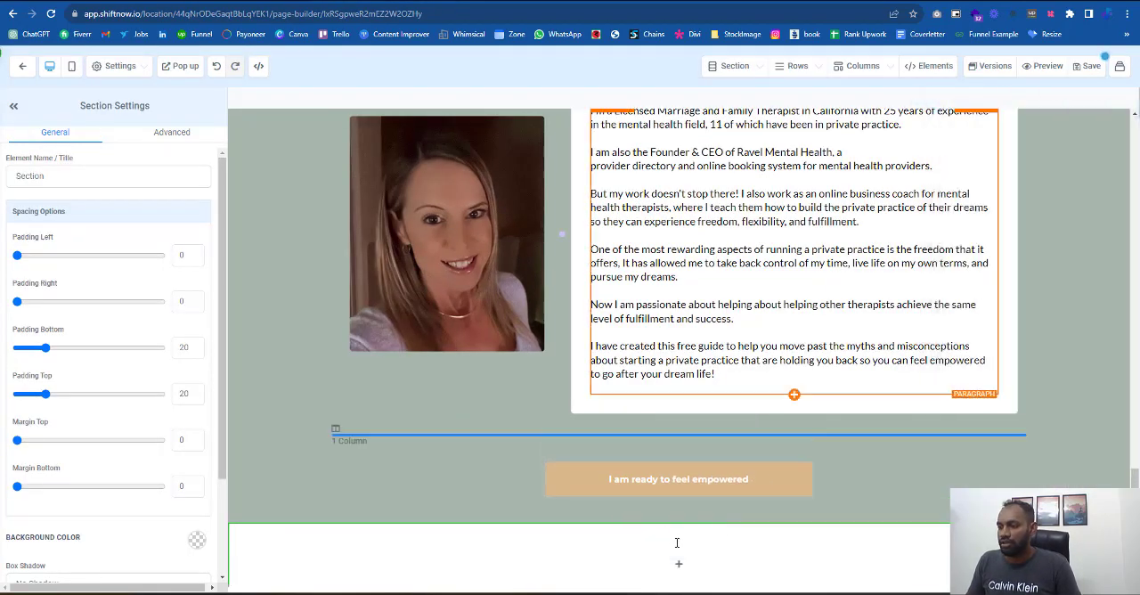
{"action": "left_click", "coordinate": [679, 555]}
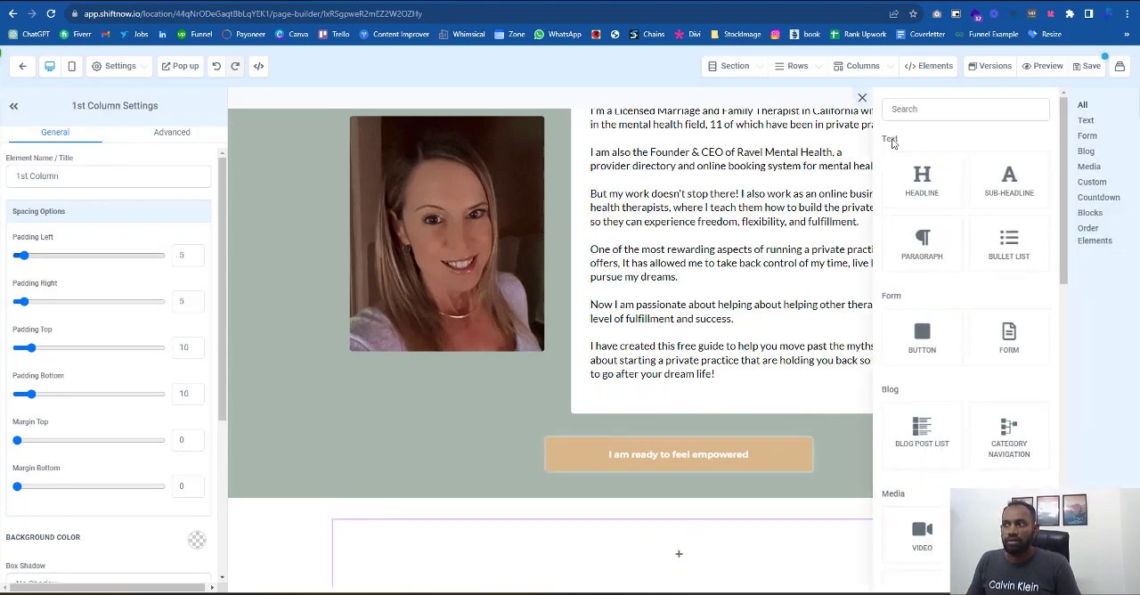
{"action": "left_click_drag", "start_coordinate": [941, 256], "coordinate": [678, 550]}
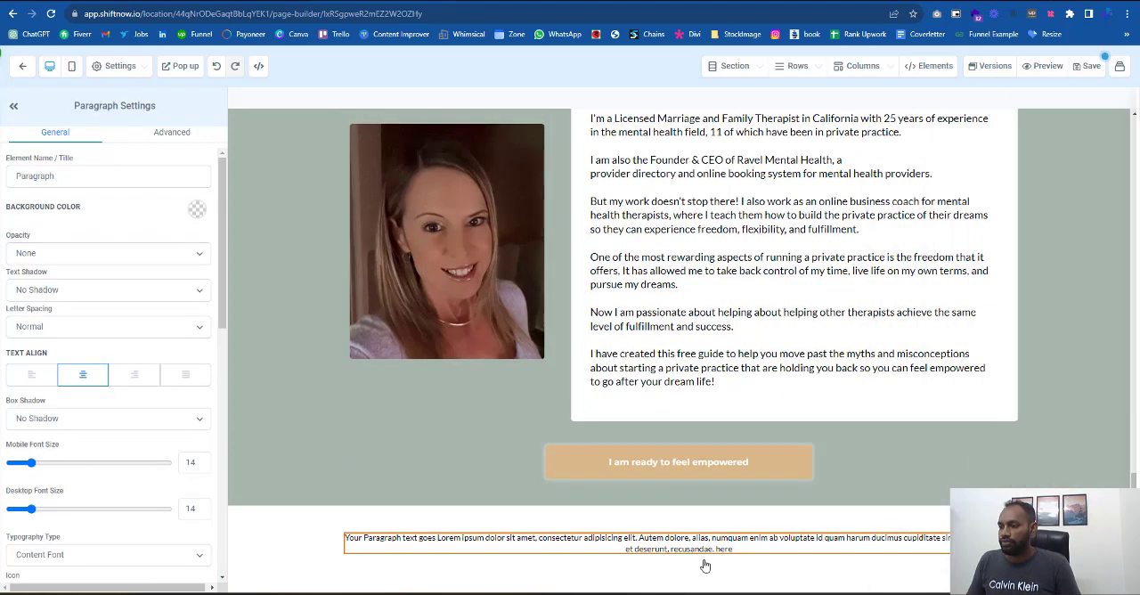
{"action": "key", "text": "BackSpace"}
{"action": "type", "text": "Copy"}
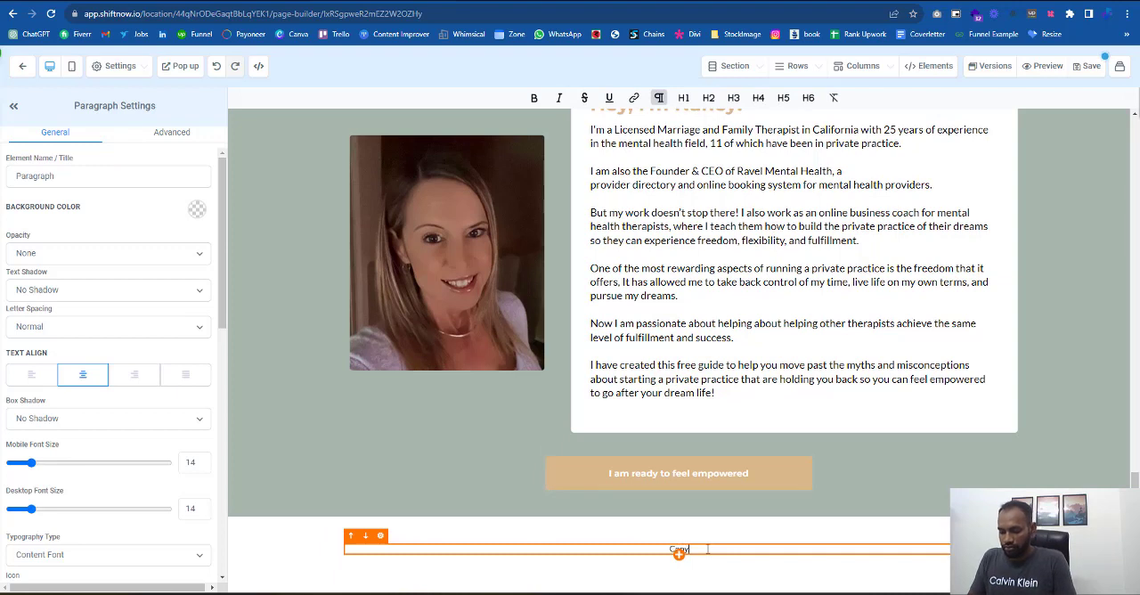
{"action": "type", "text": "wri"}
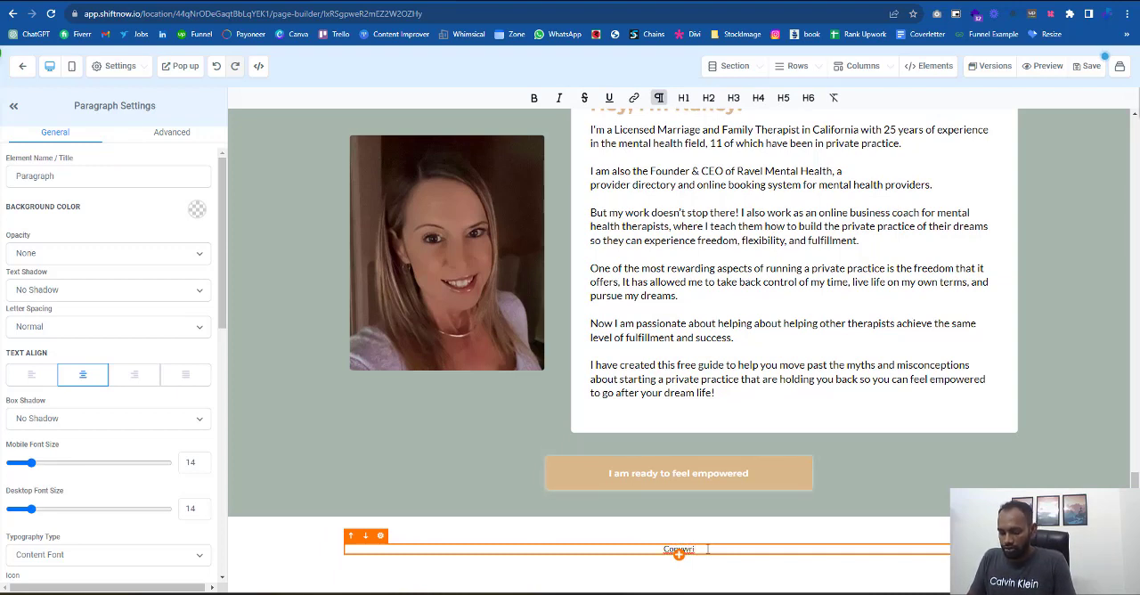
{"action": "type", "text": "ght By"}
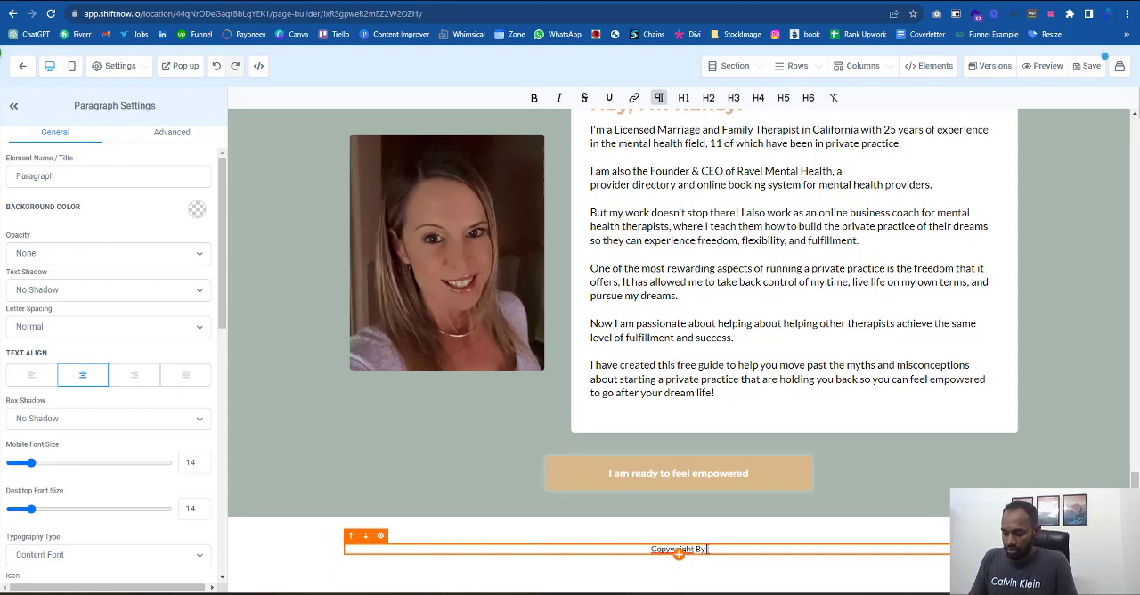
{"action": "type", "text": " @abd"}
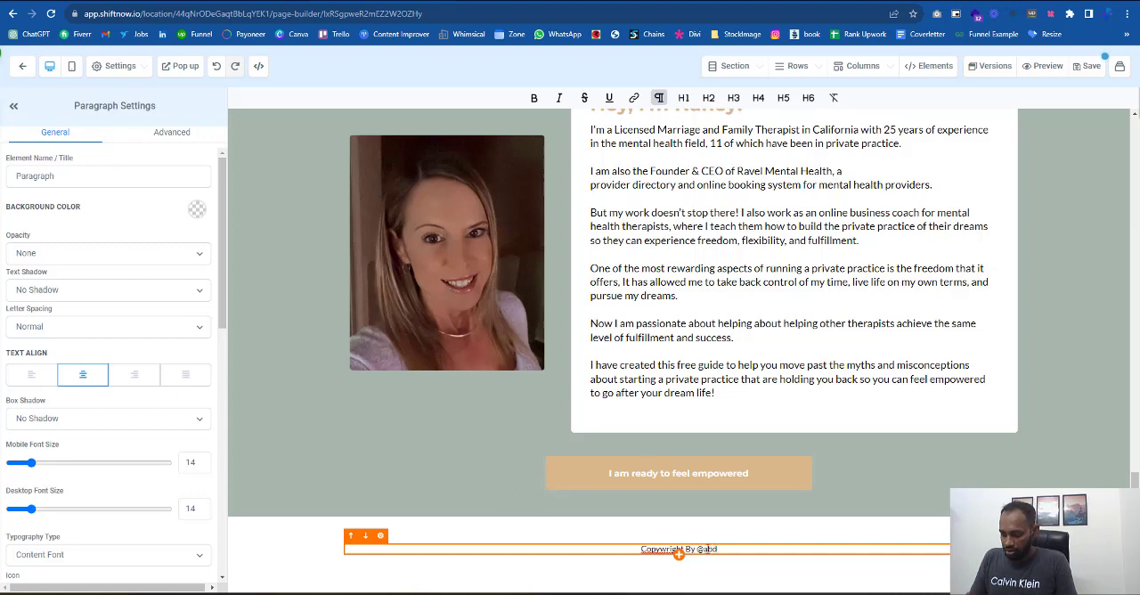
{"action": "type", "text": ".com"}
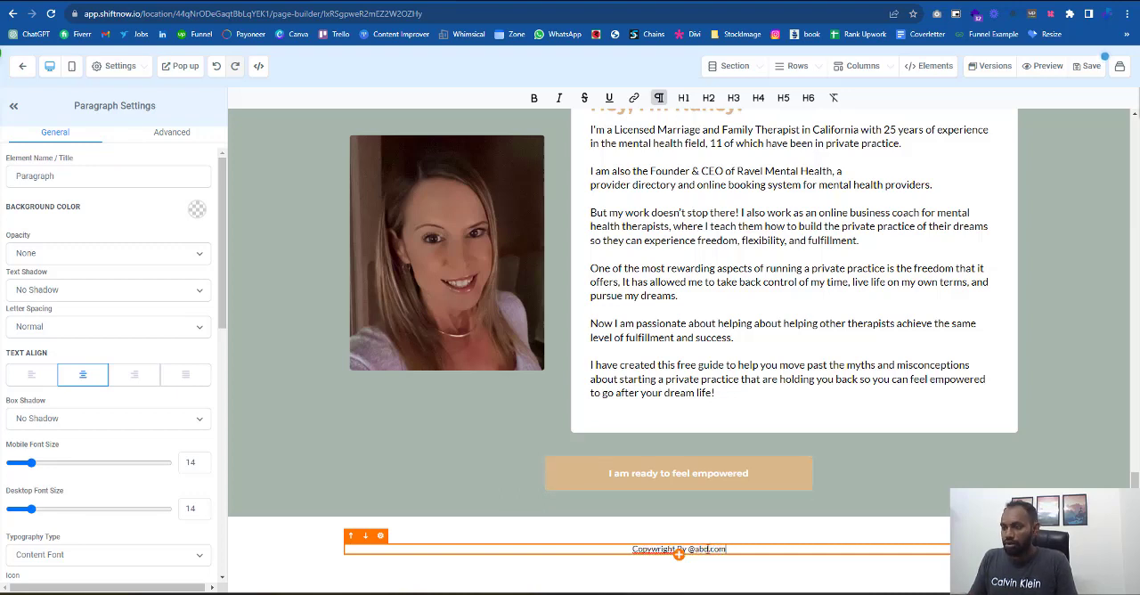
- Set the footer section's top and bottom padding to 0 and save the page
{"action": "left_click", "coordinate": [710, 545]}
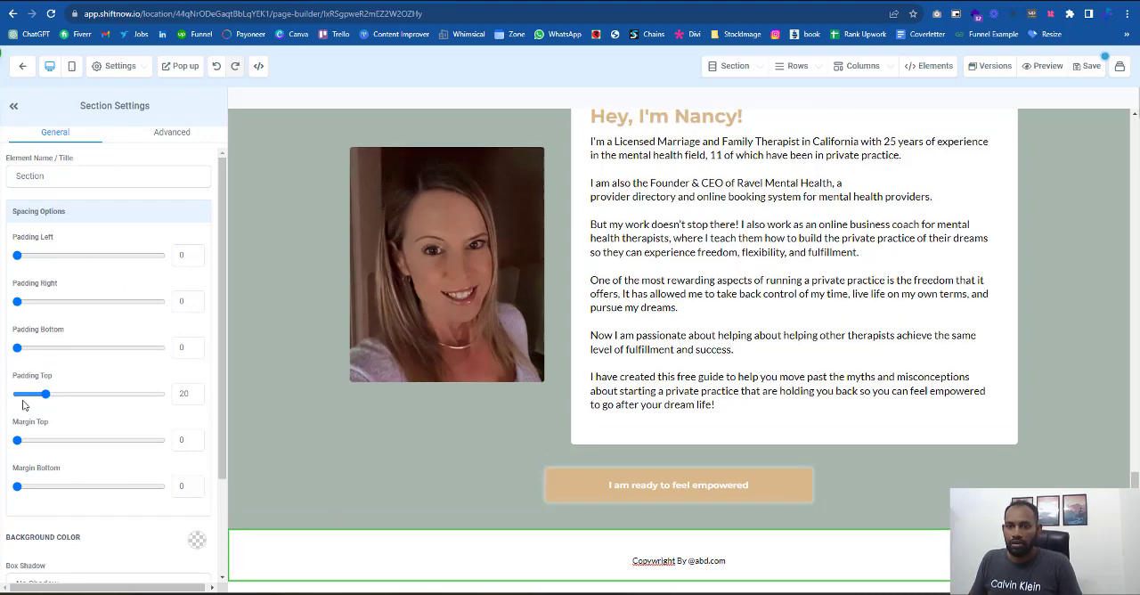
{"action": "left_click_drag", "start_coordinate": [45, 393], "coordinate": [7, 397]}
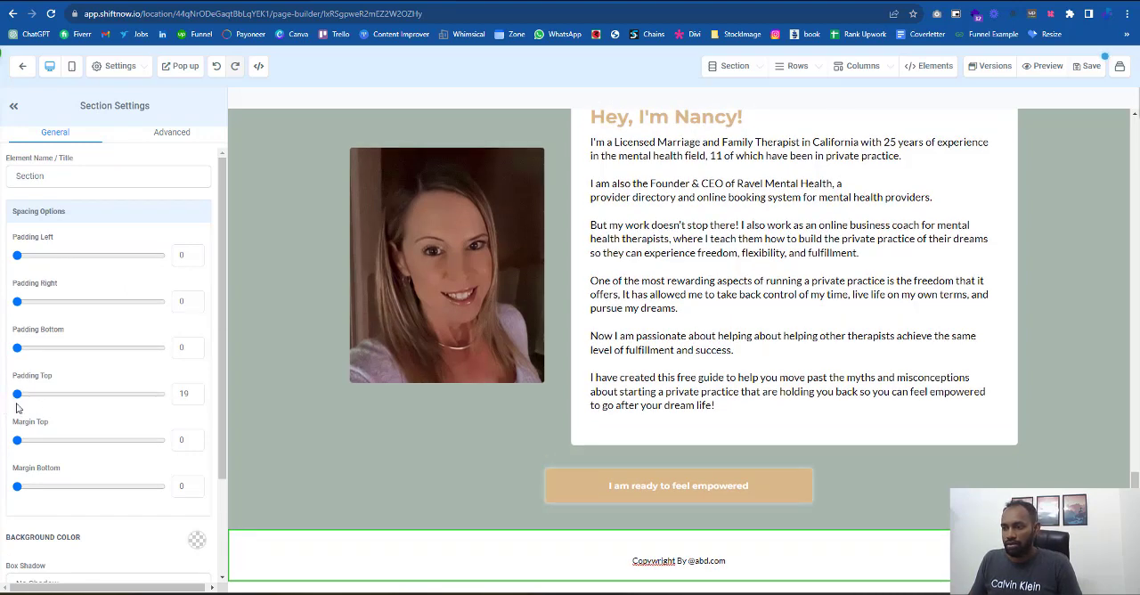
{"action": "left_click", "coordinate": [1075, 76]}
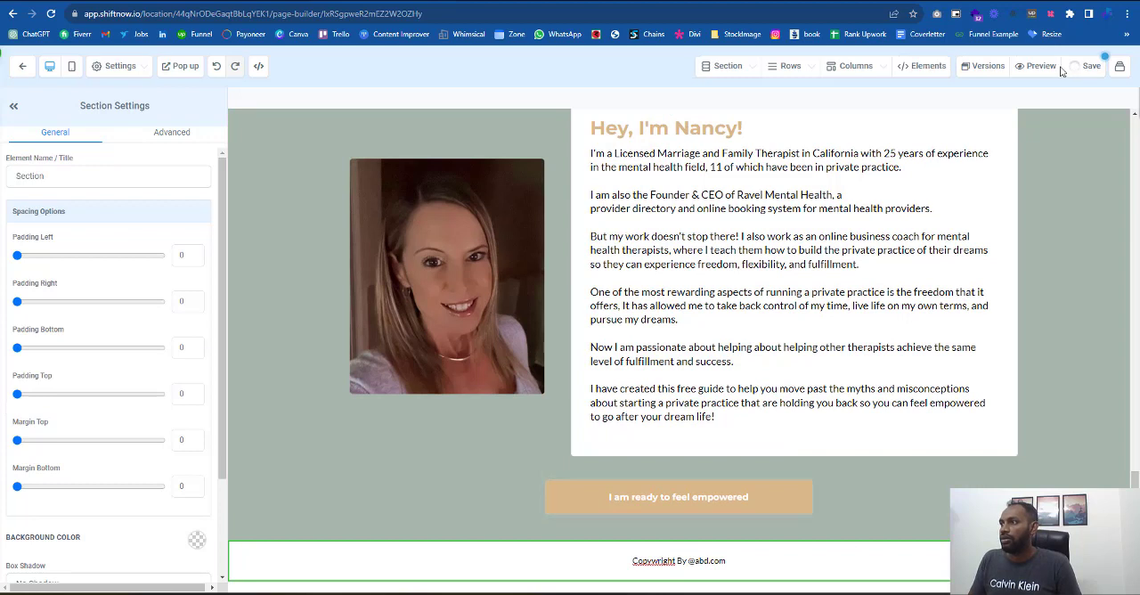
- Preview the landing page and review all its sections from the opt-in form down to the copyright footer
{"action": "left_click", "coordinate": [1035, 68]}
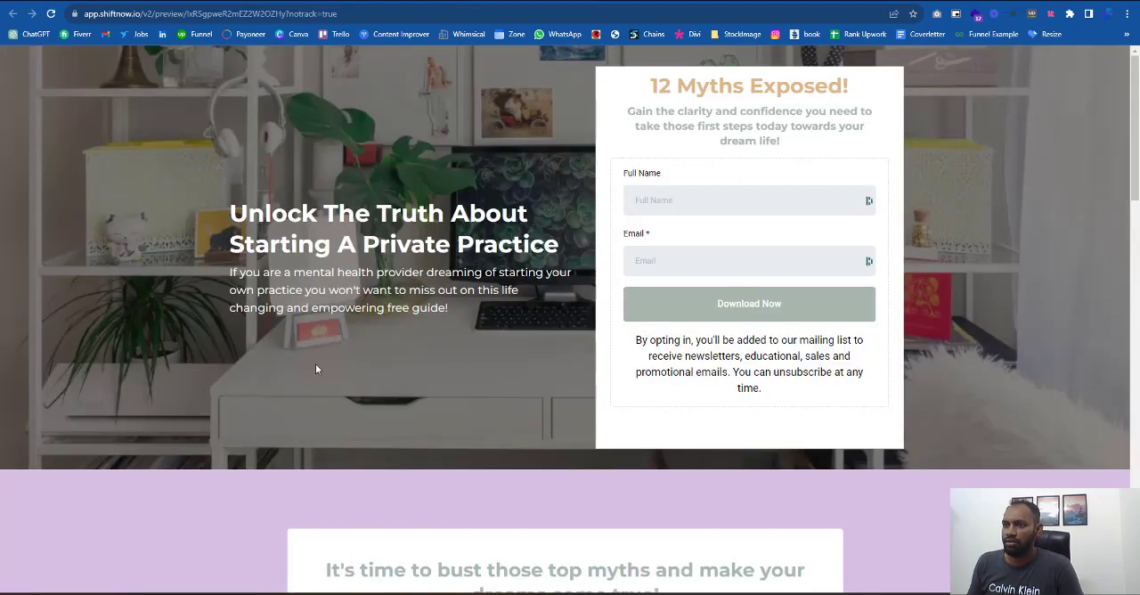
{"action": "scroll", "coordinate": [810, 331], "scroll_direction": "down", "scroll_amount": 2}
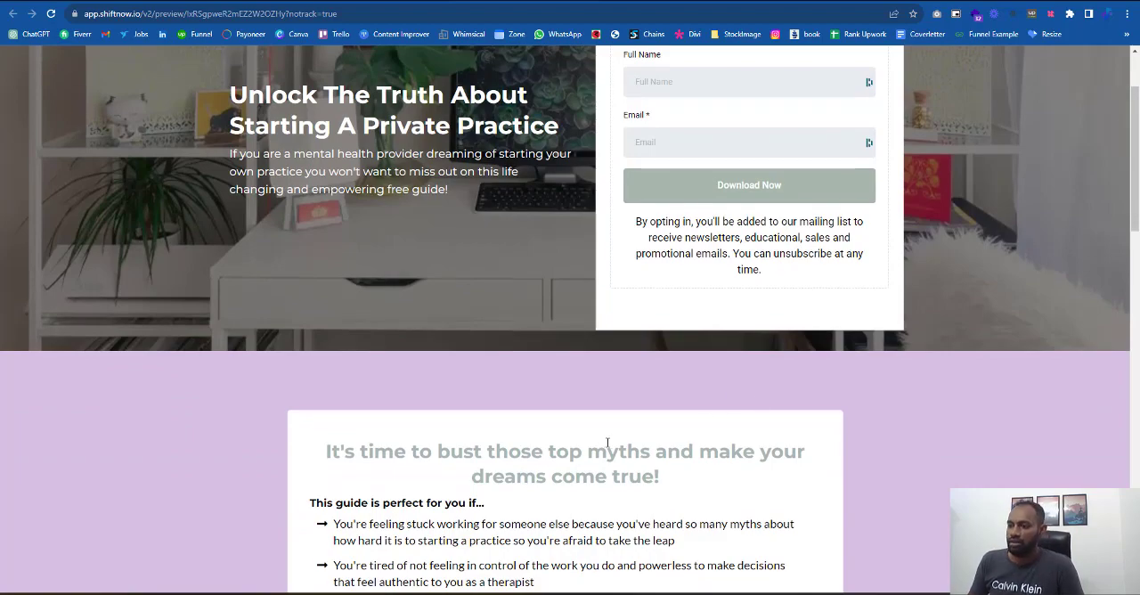
{"action": "scroll", "coordinate": [912, 255], "scroll_direction": "down", "scroll_amount": 7}
{"action": "scroll", "coordinate": [912, 256], "scroll_direction": "down", "scroll_amount": 15}
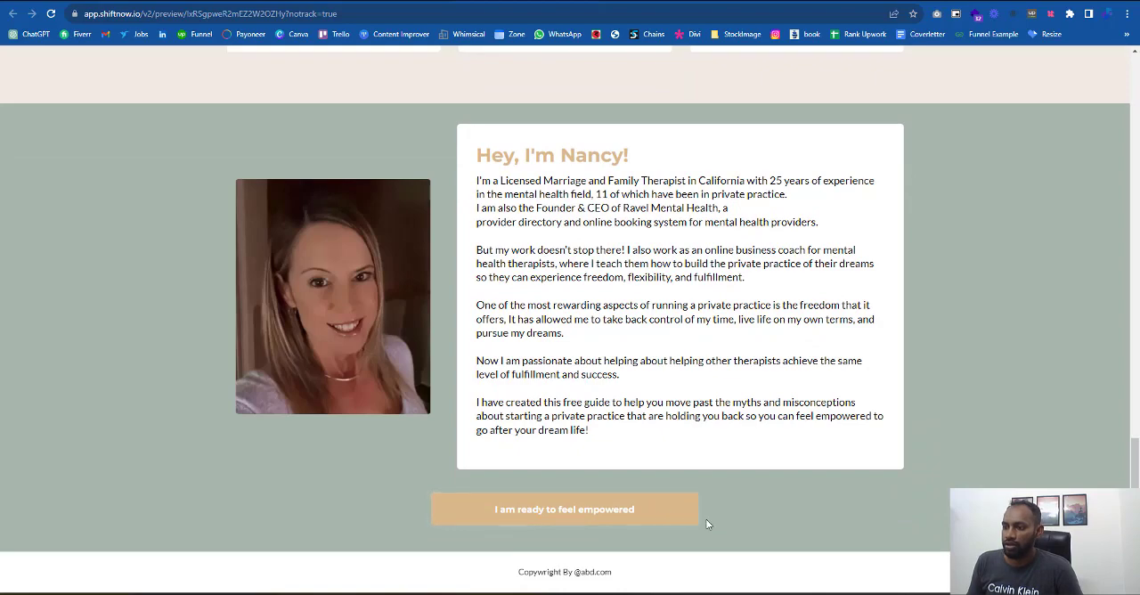
{"action": "scroll", "coordinate": [706, 524], "scroll_direction": "up", "scroll_amount": 10}
{"action": "scroll", "coordinate": [706, 523], "scroll_direction": "down", "scroll_amount": 3}
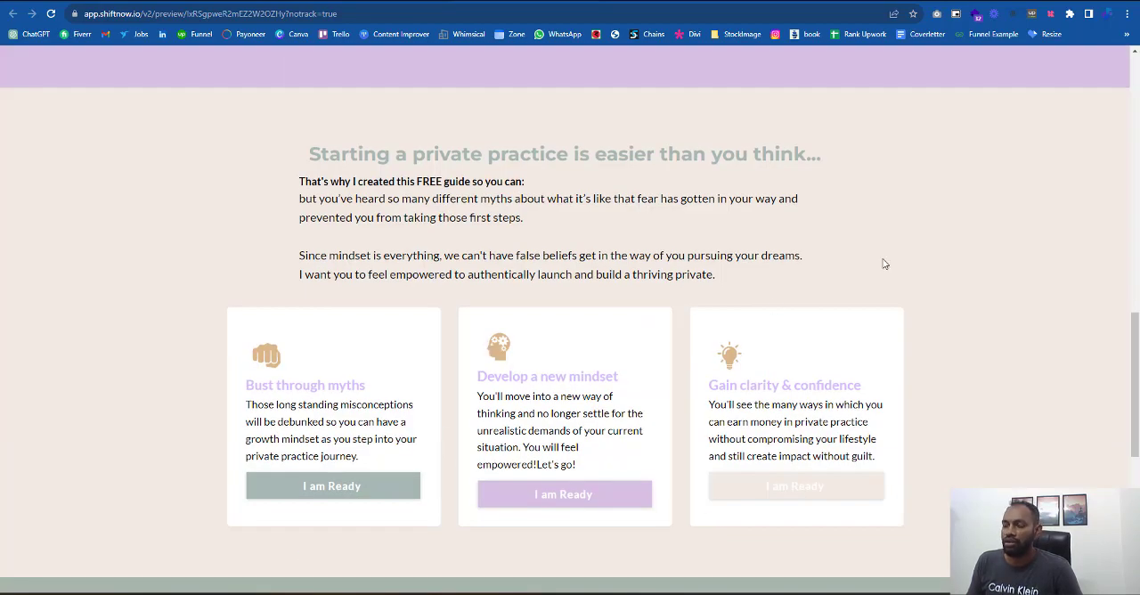
{"action": "scroll", "coordinate": [884, 263], "scroll_direction": "up", "scroll_amount": 15}
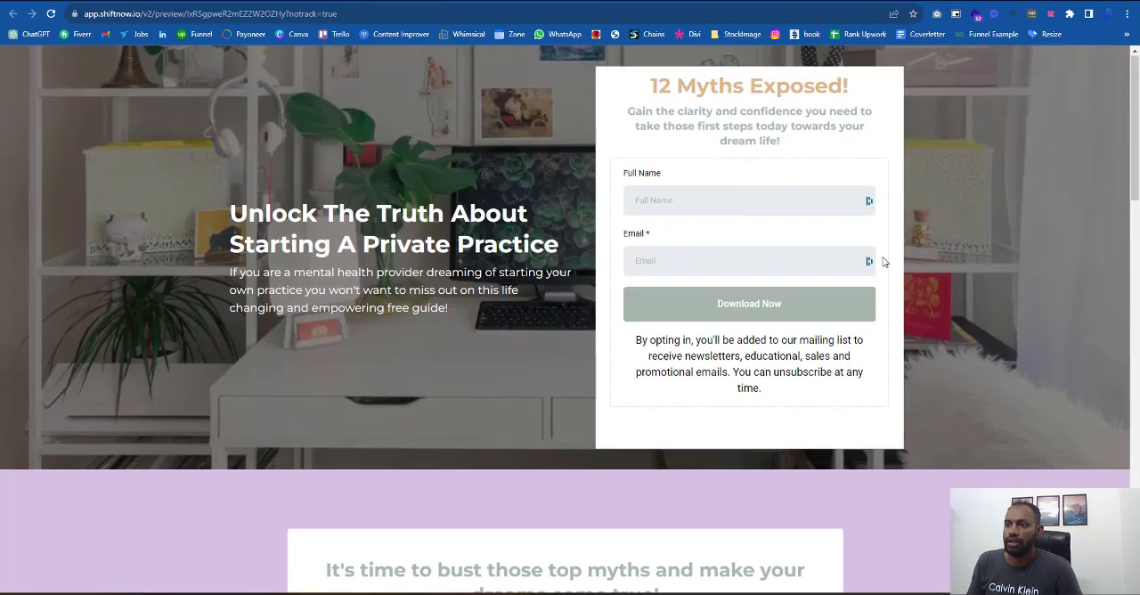